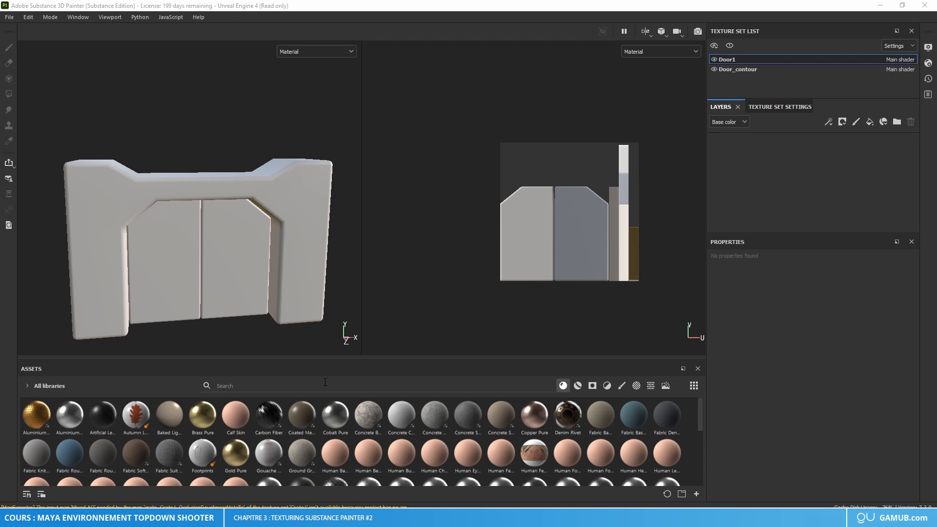
pyautogui.click(9, 16)
pyautogui.click(36, 37)
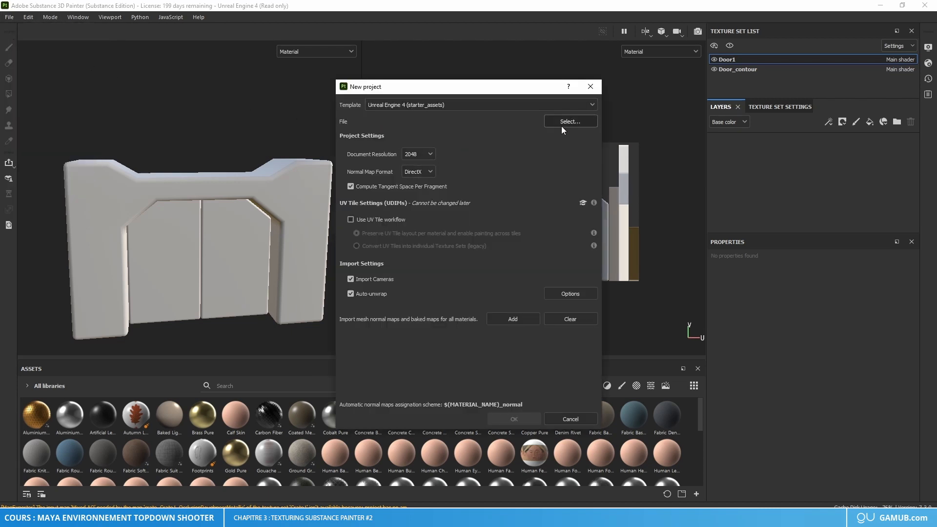
pyautogui.click(590, 88)
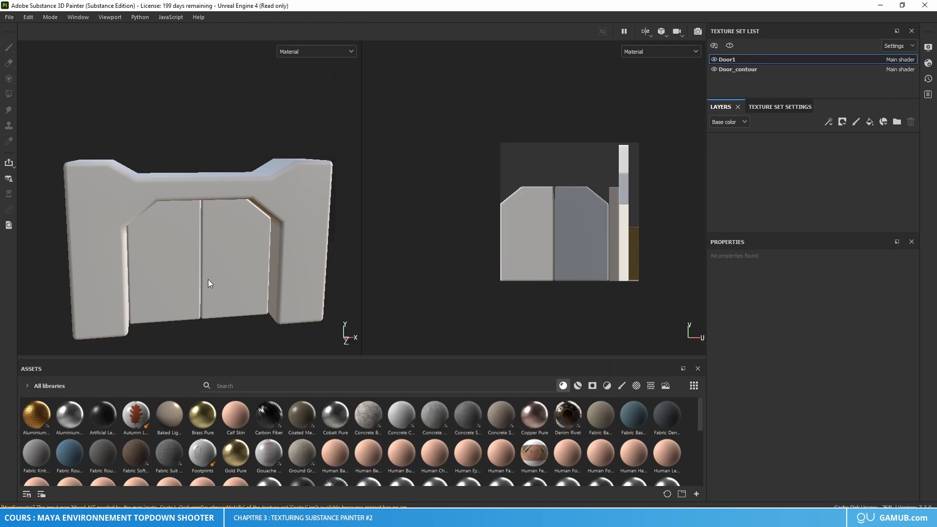
pyautogui.keyDown('alt'); pyautogui.moveTo(256, 226); pyautogui.dragTo(217, 256); pyautogui.keyUp('alt')
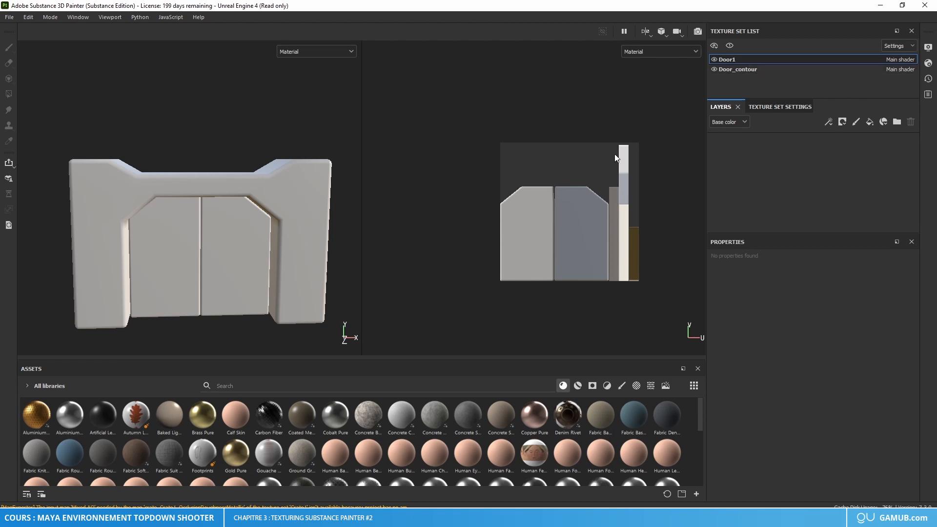
# Step: Paint black test strokes on the lower parts of both pillars in the Door_contour texture set
pyautogui.click(748, 69)
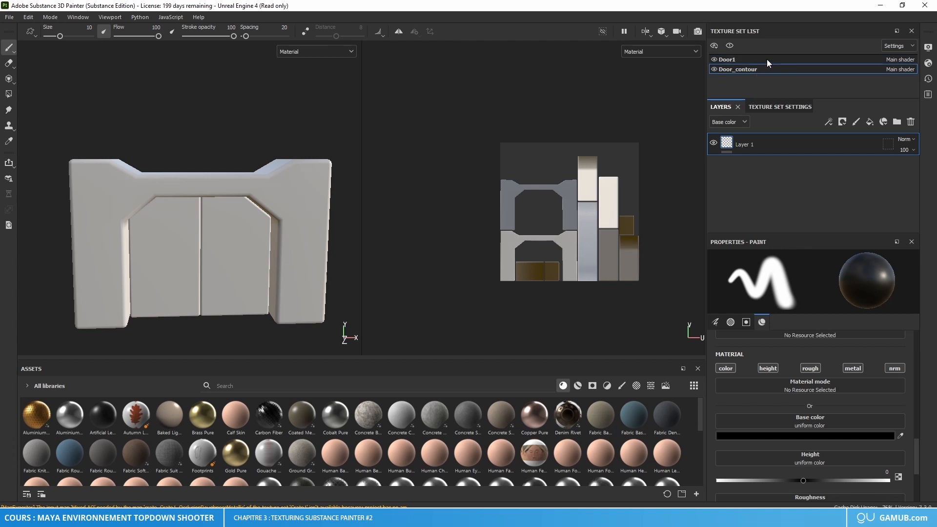
pyautogui.scroll(4, 591, 193)
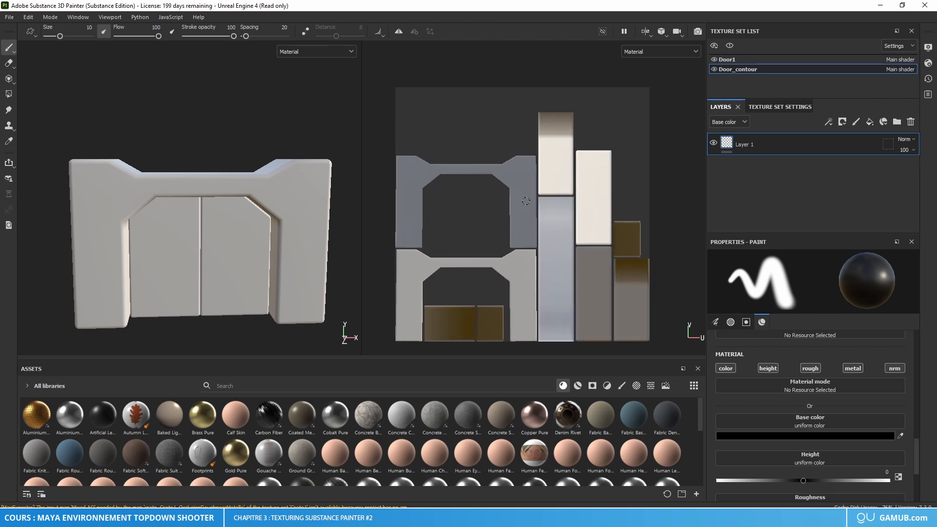
pyautogui.keyDown('alt'); pyautogui.moveTo(269, 235); pyautogui.dragTo(236, 245); pyautogui.keyUp('alt')
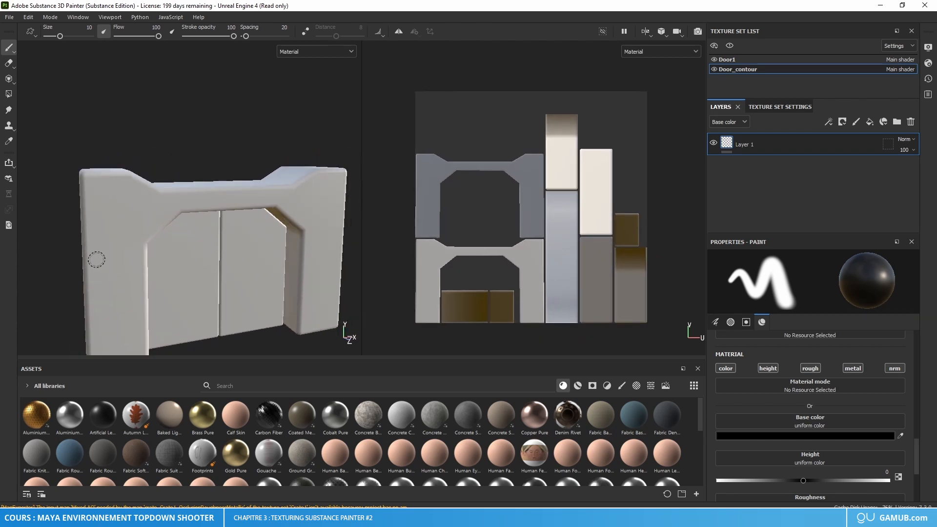
pyautogui.moveTo(92, 260)
pyautogui.mouseDown()
pyautogui.moveTo(138, 255)
pyautogui.moveTo(113, 309)
pyautogui.moveTo(120, 349)
pyautogui.moveTo(139, 341)
pyautogui.moveTo(105, 348)
pyautogui.moveTo(126, 271)
pyautogui.moveTo(141, 274)
pyautogui.mouseUp()
pyautogui.moveTo(308, 244)
pyautogui.mouseDown()
pyautogui.moveTo(311, 274)
pyautogui.moveTo(331, 239)
pyautogui.moveTo(328, 318)
pyautogui.moveTo(299, 249)
pyautogui.moveTo(285, 312)
pyautogui.moveTo(300, 293)
pyautogui.moveTo(297, 308)
pyautogui.mouseUp()
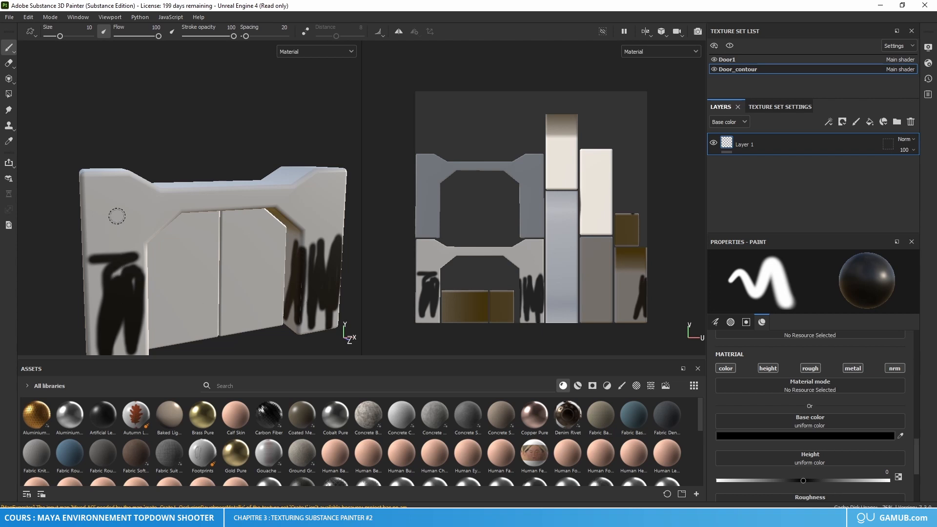
# Step: Set the brush's base color to dark red and paint test strokes across the upper part of the door frame
pyautogui.click(792, 435)
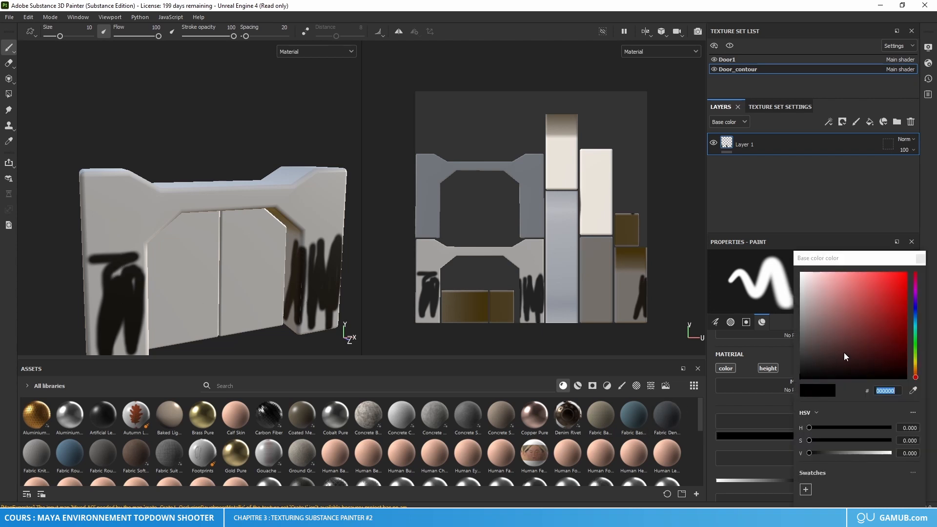
pyautogui.click(881, 333)
pyautogui.click(920, 258)
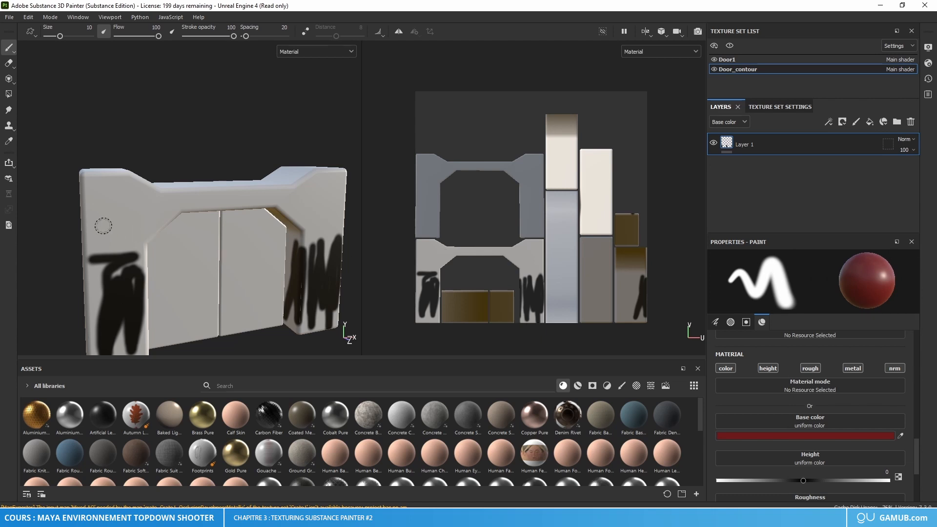
pyautogui.moveTo(110, 218)
pyautogui.mouseDown()
pyautogui.moveTo(108, 195)
pyautogui.moveTo(334, 222)
pyautogui.moveTo(307, 200)
pyautogui.moveTo(336, 183)
pyautogui.moveTo(309, 188)
pyautogui.mouseUp()
pyautogui.moveTo(304, 250)
pyautogui.keyDown('alt'); pyautogui.mouseDown()
pyautogui.moveTo(313, 220)
pyautogui.moveTo(244, 222)
pyautogui.mouseUp(); pyautogui.keyUp('alt')
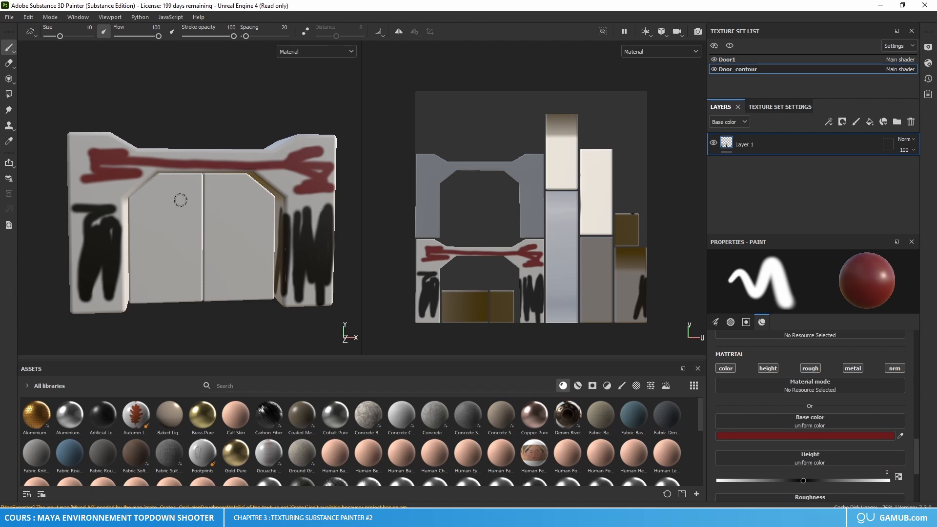
# Step: Delete the painted layer from the Door_contour texture set
pyautogui.click(757, 60)
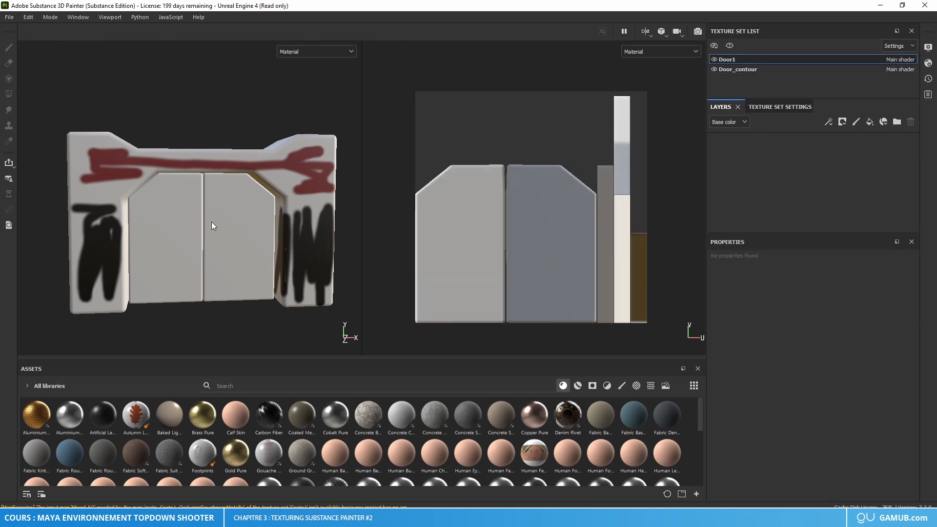
pyautogui.click(753, 71)
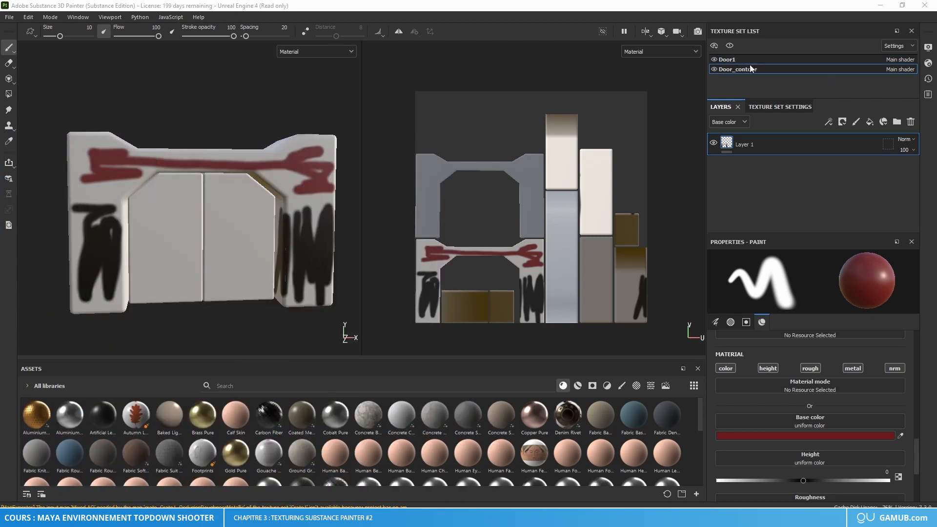
pyautogui.press('Delete')
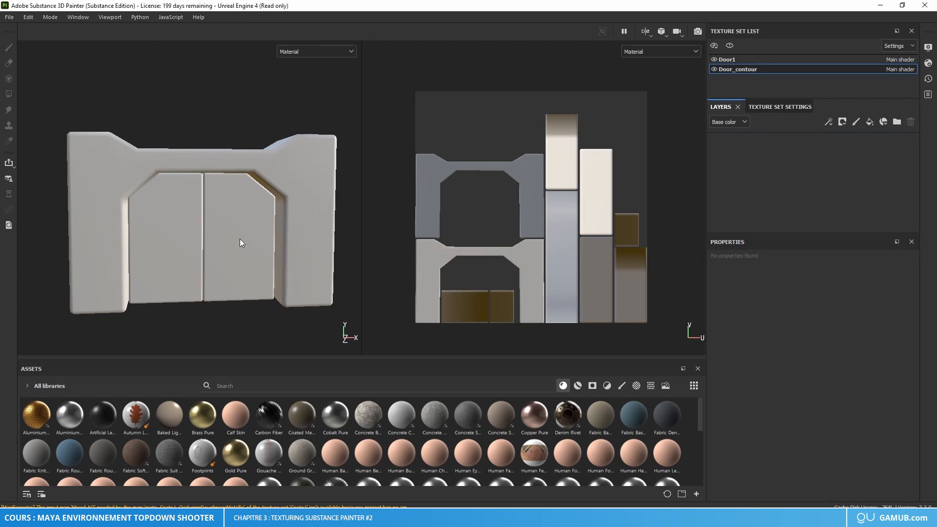
pyautogui.keyDown('alt'); pyautogui.moveTo(240, 239); pyautogui.dragTo(234, 234); pyautogui.keyUp('alt')
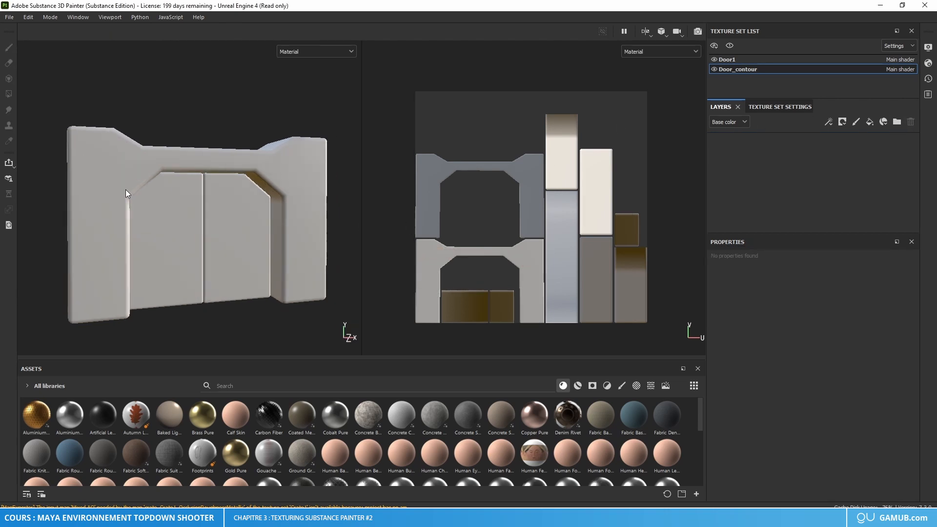
# Step: Add a fill layer to the Door_contour texture set and set its base color to blue 4A7594
pyautogui.click(869, 122)
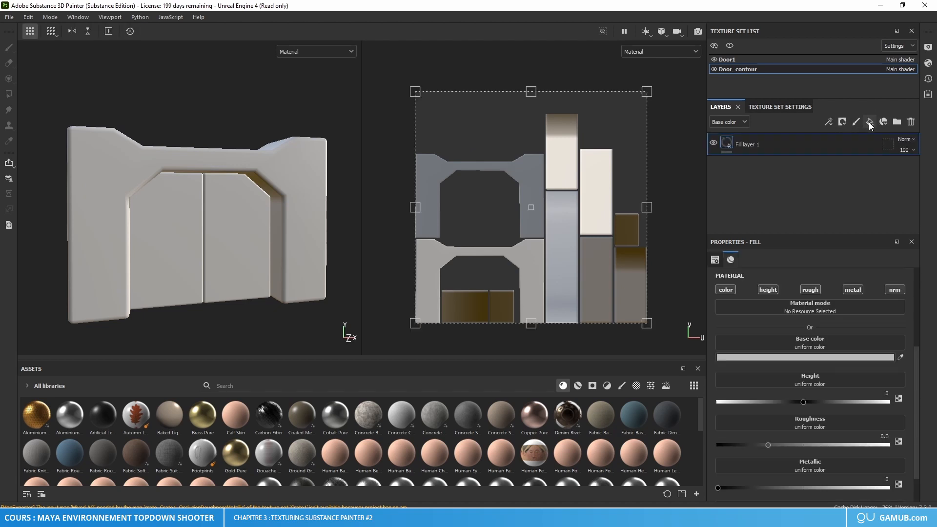
pyautogui.click(785, 358)
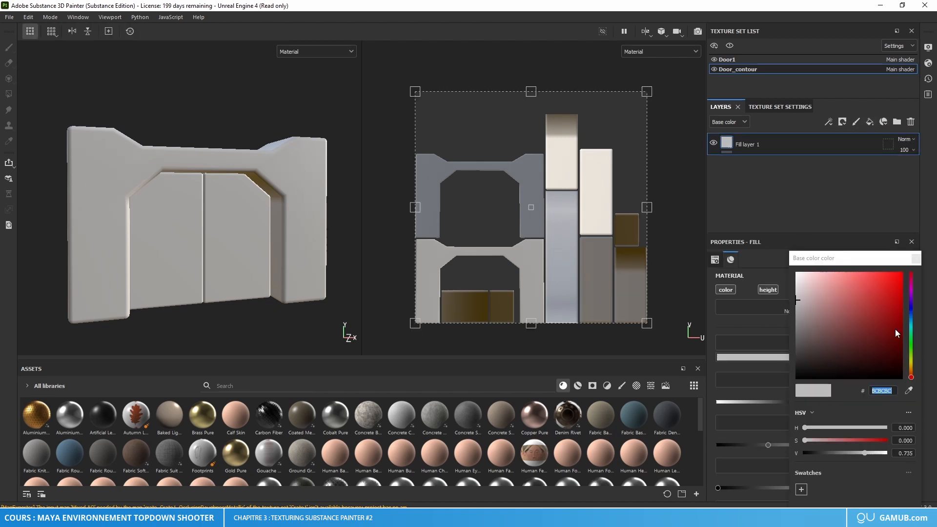
pyautogui.moveTo(913, 326); pyautogui.dragTo(911, 319)
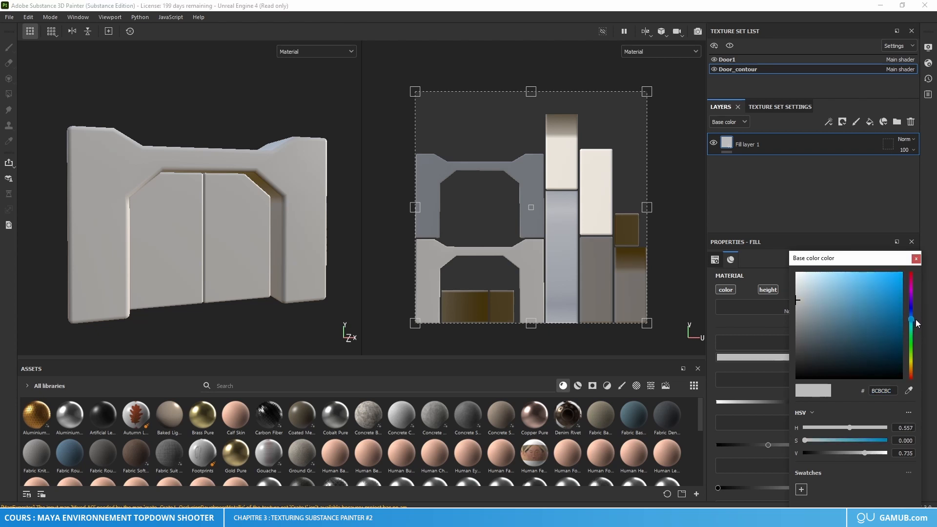
pyautogui.click(854, 327)
pyautogui.moveTo(853, 327)
pyautogui.mouseDown()
pyautogui.moveTo(862, 335)
pyautogui.moveTo(851, 322)
pyautogui.moveTo(858, 317)
pyautogui.mouseUp()
pyautogui.moveTo(849, 452)
pyautogui.mouseDown()
pyautogui.moveTo(838, 440)
pyautogui.moveTo(845, 454)
pyautogui.moveTo(856, 439)
pyautogui.moveTo(844, 440)
pyautogui.moveTo(853, 452)
pyautogui.mouseUp()
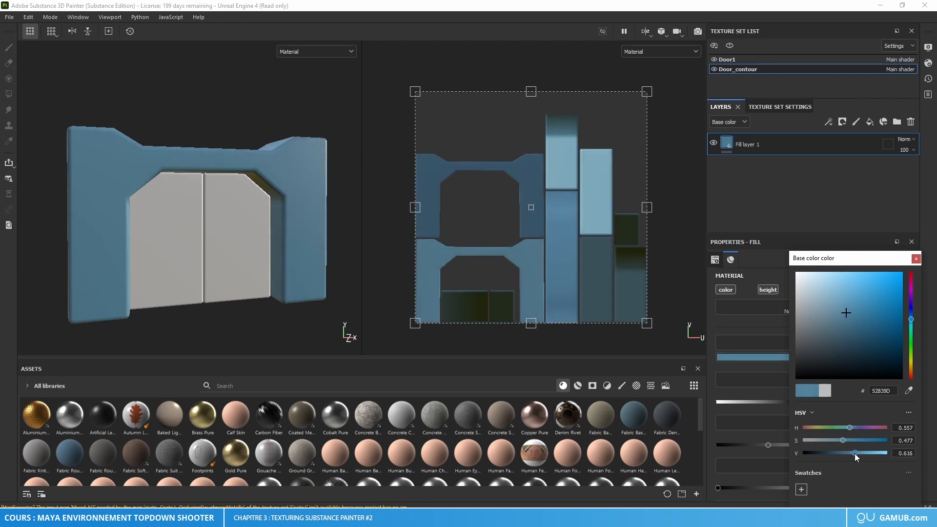
pyautogui.moveTo(853, 453)
pyautogui.mouseDown()
pyautogui.moveTo(839, 442)
pyautogui.moveTo(852, 451)
pyautogui.moveTo(832, 455)
pyautogui.moveTo(845, 456)
pyautogui.mouseUp()
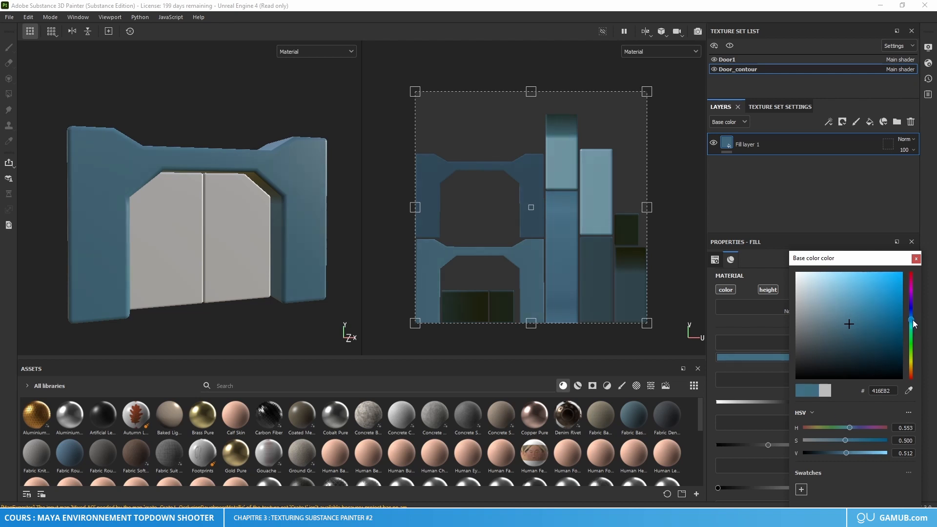
pyautogui.moveTo(912, 320); pyautogui.dragTo(919, 321)
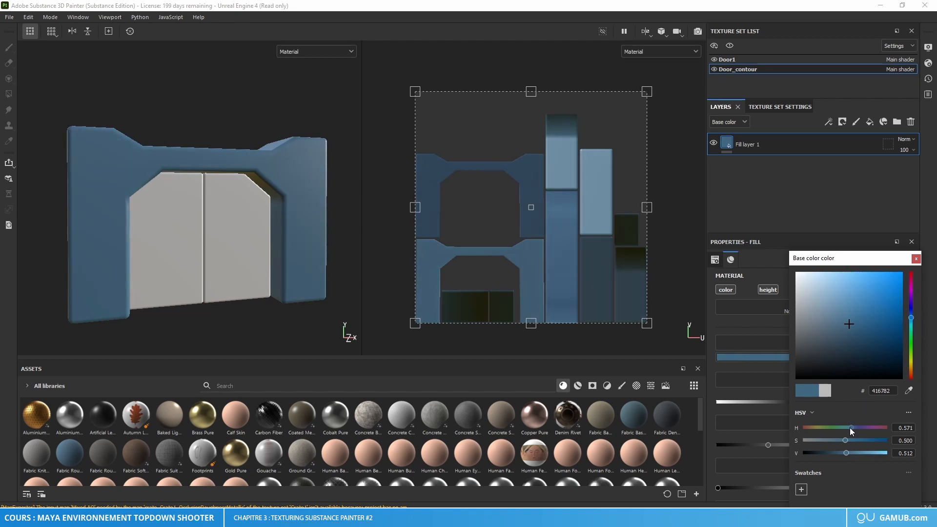
pyautogui.moveTo(847, 452); pyautogui.dragTo(851, 452)
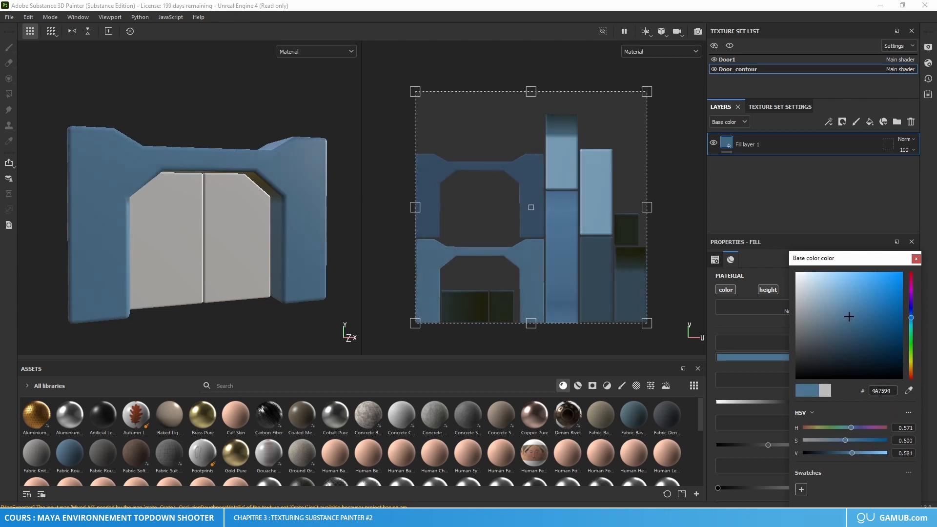
pyautogui.click(916, 258)
# Step: Add a second fill layer with a near-black base color above the blue one and give it a black mask
pyautogui.keyDown('alt'); pyautogui.moveTo(215, 180); pyautogui.dragTo(196, 184); pyautogui.keyUp('alt')
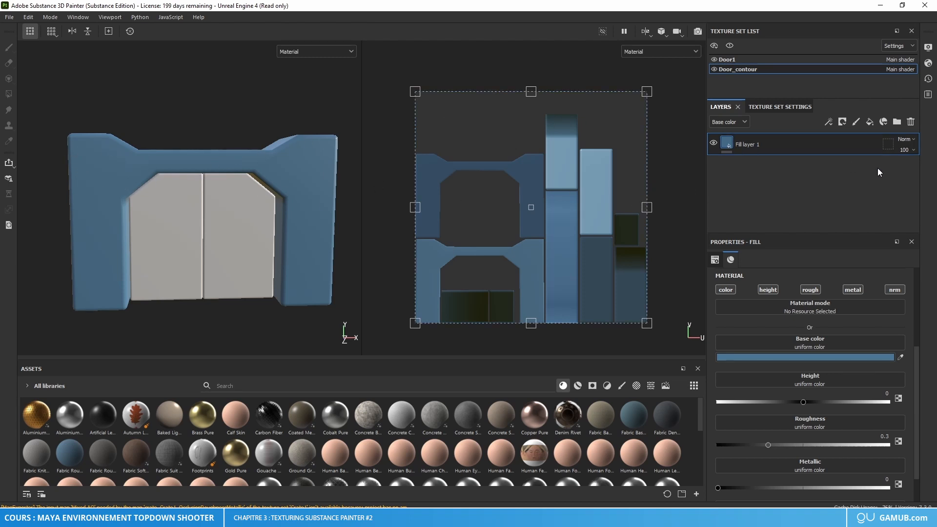
pyautogui.click(869, 122)
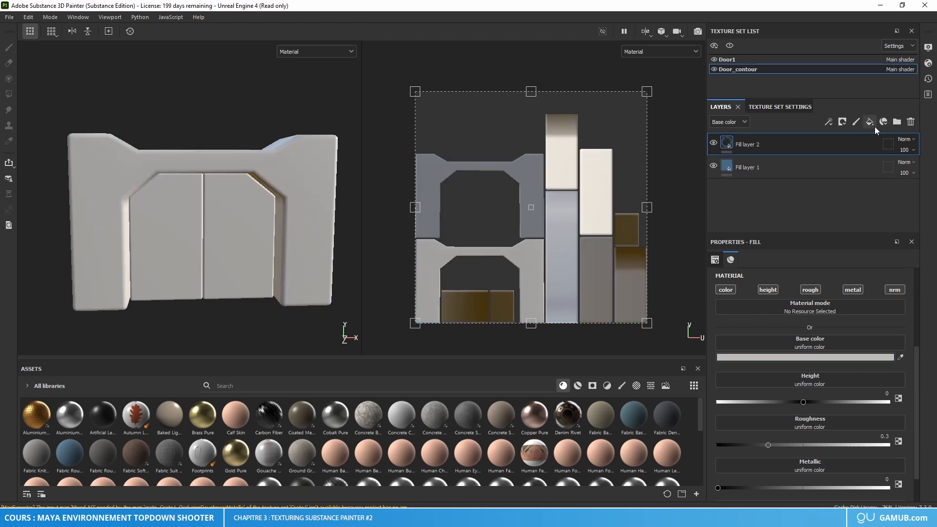
pyautogui.click(812, 357)
pyautogui.moveTo(696, 346); pyautogui.dragTo(662, 367)
pyautogui.click(802, 259)
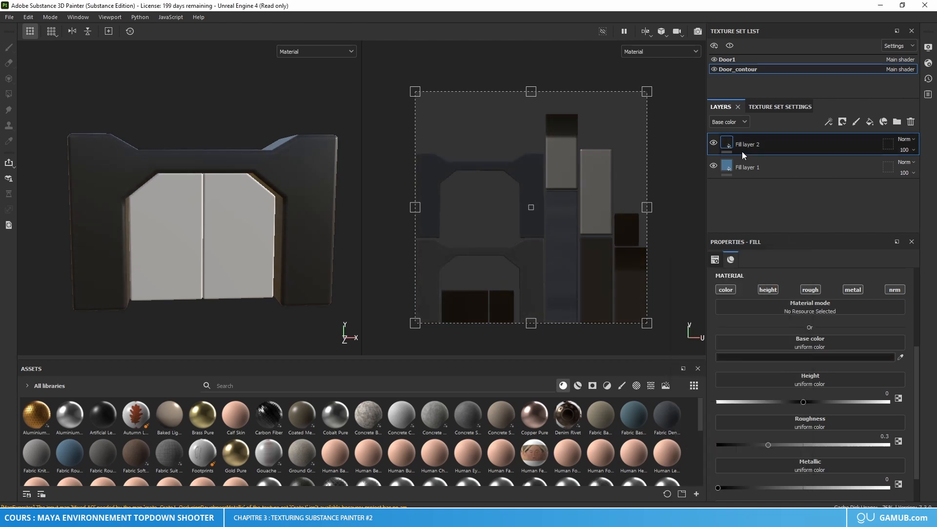
pyautogui.rightClick(727, 142)
pyautogui.click(734, 150)
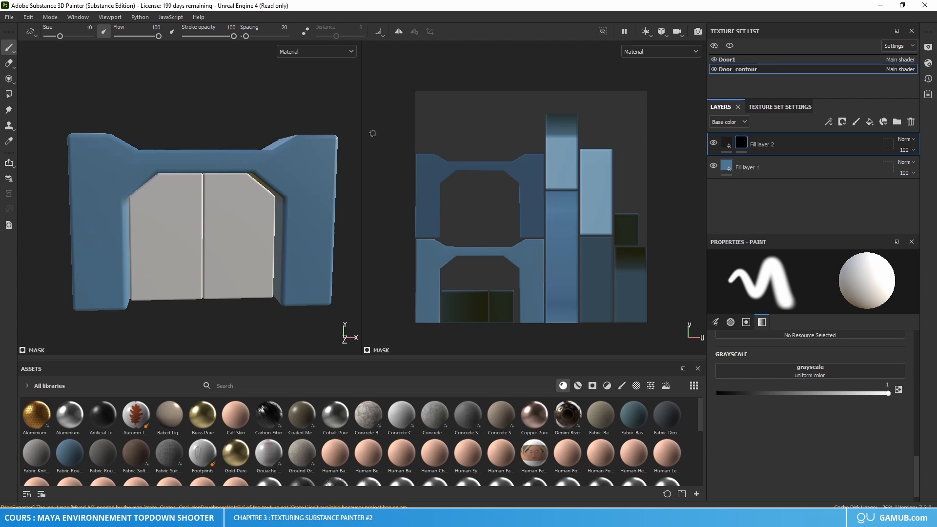
# Step: Search the brush alphas for "alpha square" and set the mask brush to the solid white square shape
pyautogui.rightClick(101, 171)
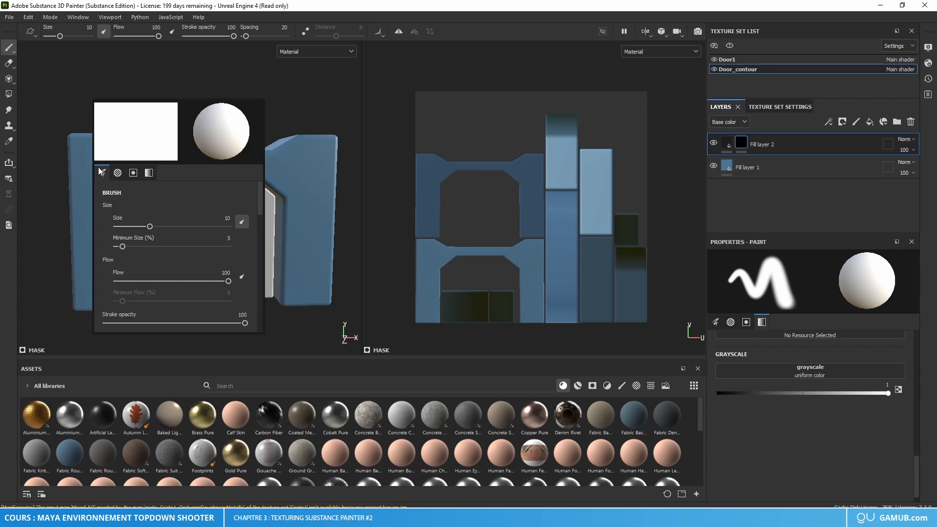
pyautogui.scroll(-6, 140, 269)
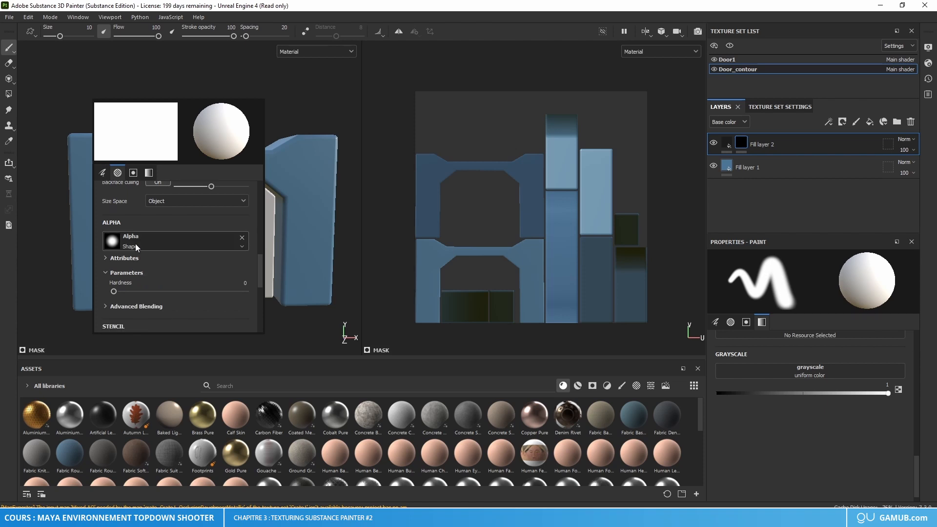
pyautogui.click(130, 244)
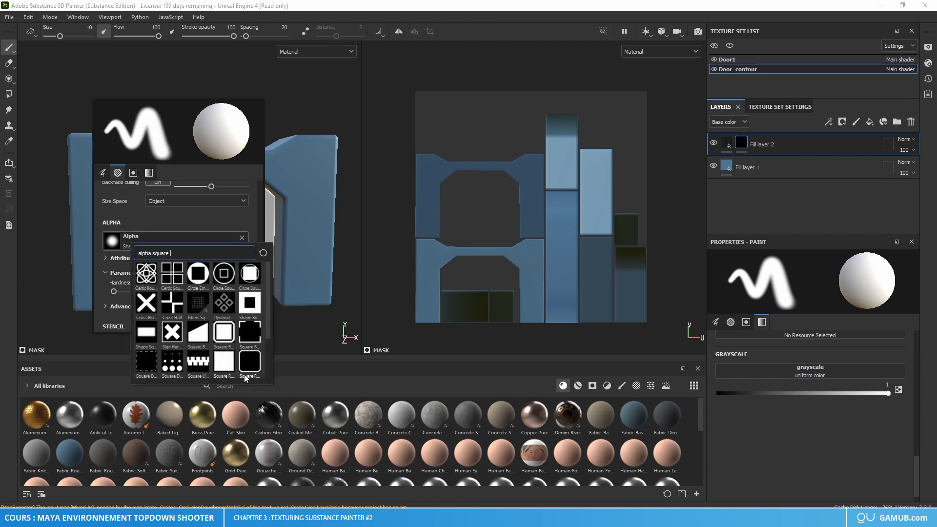
pyautogui.click(224, 368)
pyautogui.scroll(6, 171, 242)
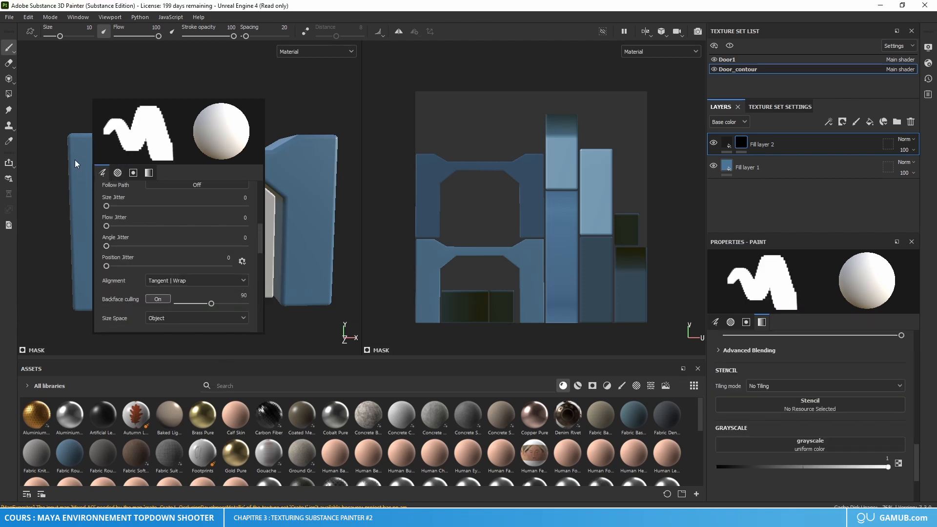
# Step: Set the mask brush size to 28
pyautogui.rightClick(98, 170)
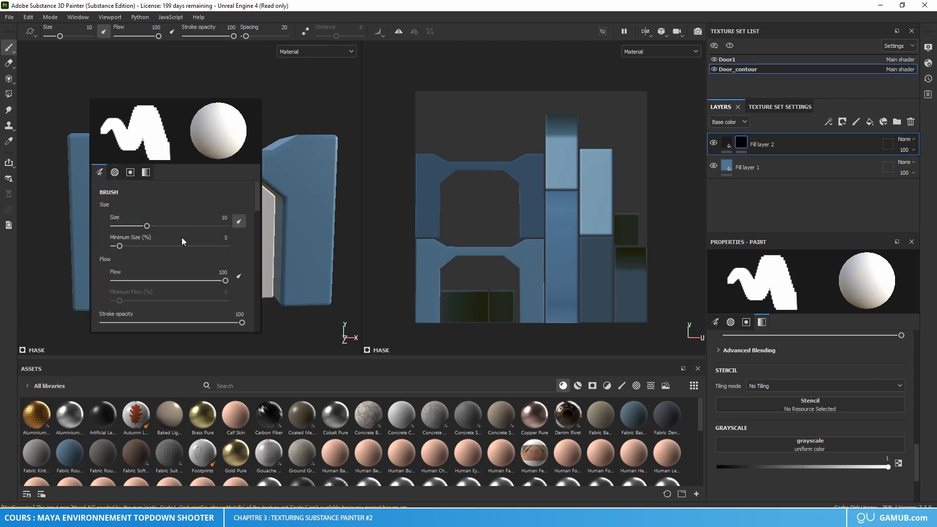
pyautogui.click(161, 229)
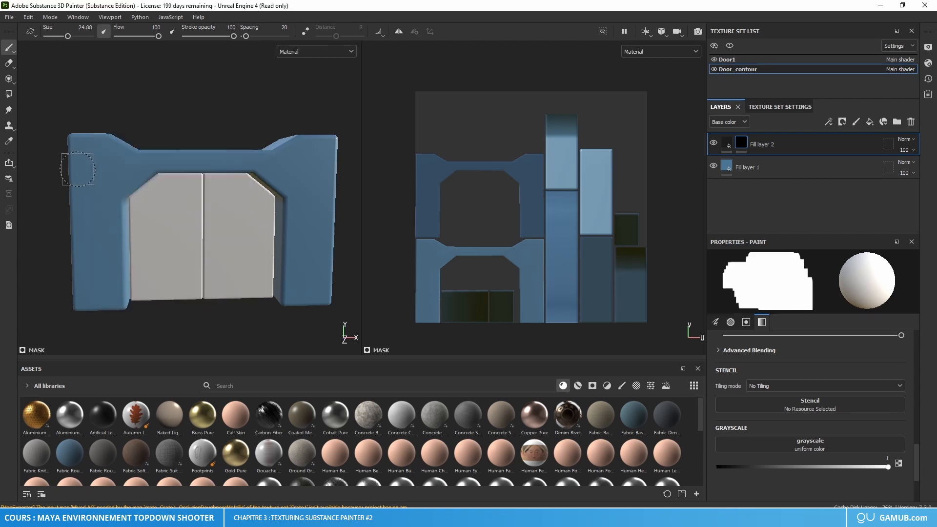
pyautogui.rightClick(97, 166)
pyautogui.click(222, 217)
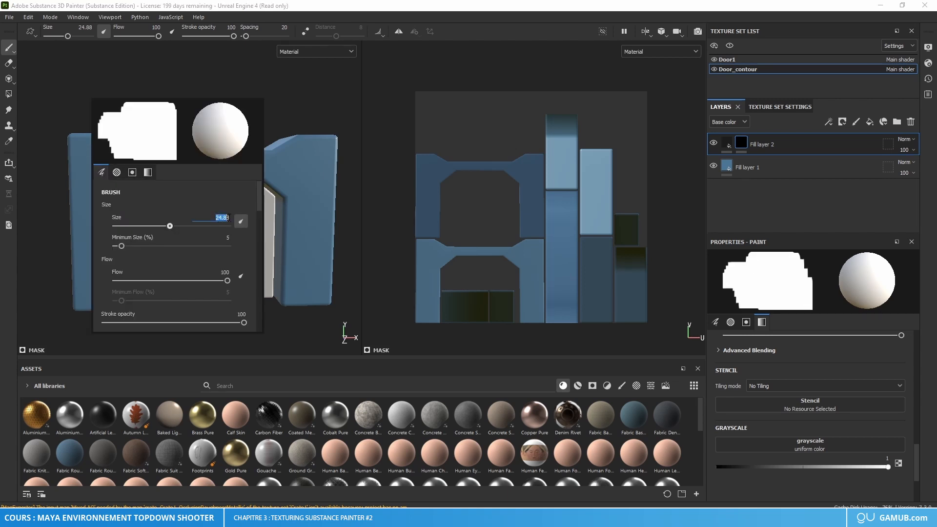
pyautogui.write('28')
pyautogui.press('Return')
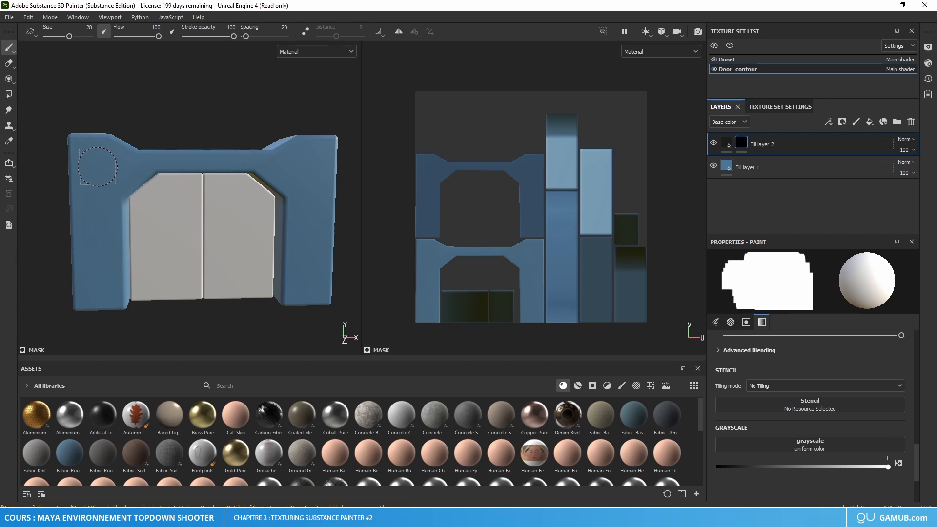
# Step: Stamp a dark square on the mask at a pillar's upper part, once on the frame's front and once on its back
pyautogui.click(97, 165)
pyautogui.moveTo(167, 251)
pyautogui.keyDown('alt'); pyautogui.mouseDown()
pyautogui.moveTo(409, 265)
pyautogui.moveTo(273, 236)
pyautogui.moveTo(271, 221)
pyautogui.mouseUp(); pyautogui.keyUp('alt')
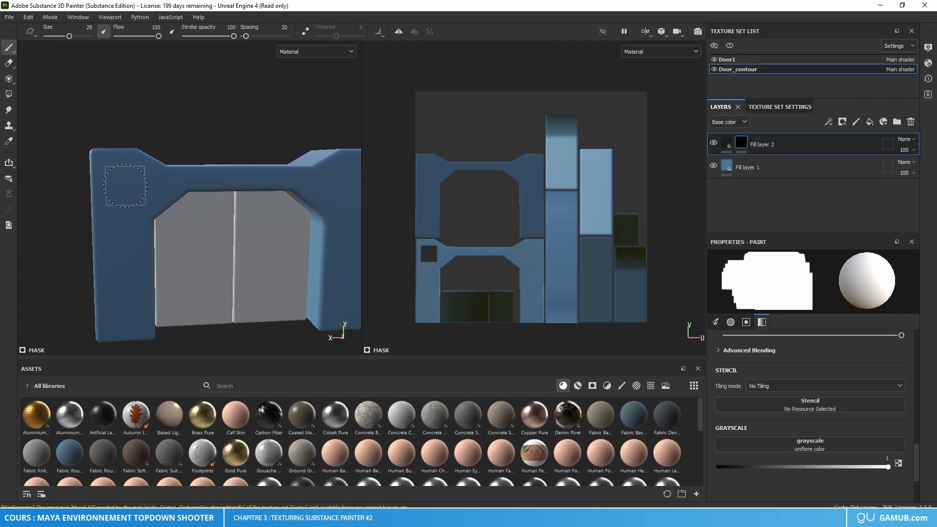
pyautogui.click(125, 185)
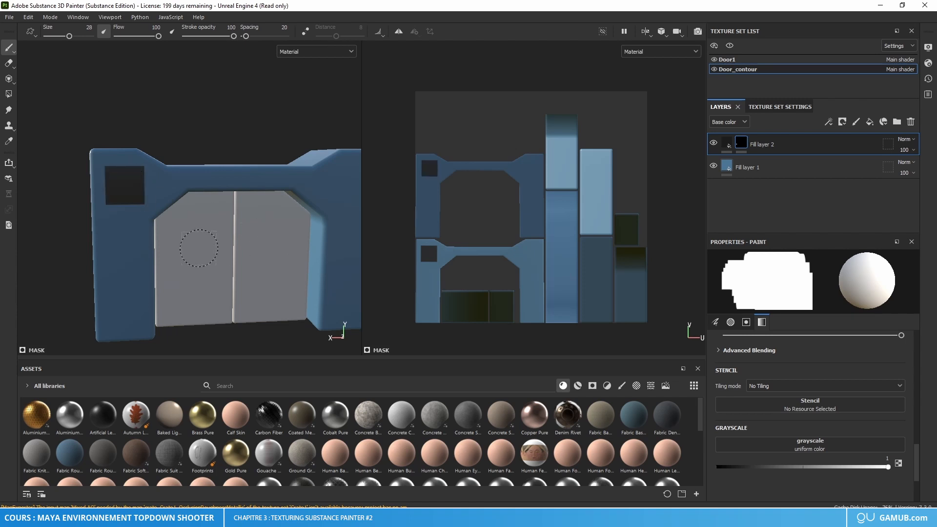
# Step: Set the roughness of the near-black fill layer to 0.55
pyautogui.keyDown('alt'); pyautogui.moveTo(242, 253); pyautogui.dragTo(276, 219); pyautogui.keyUp('alt')
pyautogui.click(726, 142)
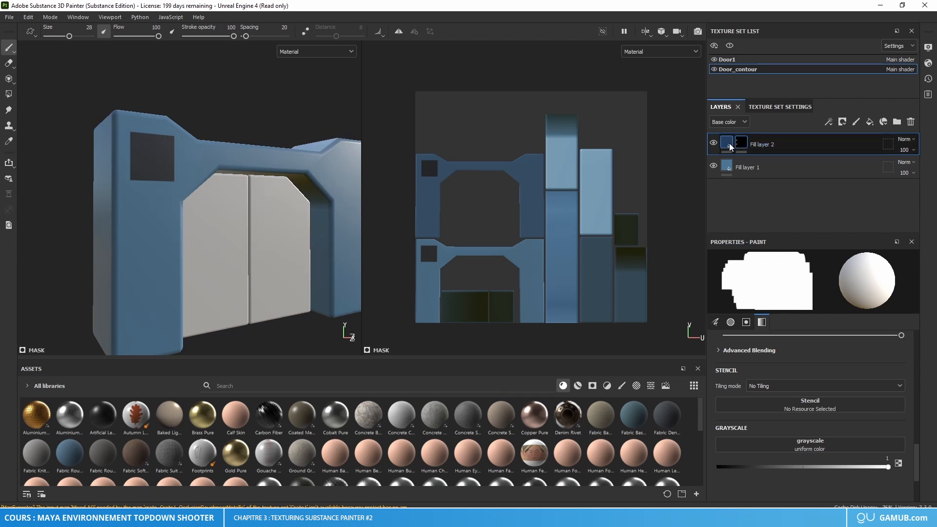
pyautogui.click(728, 142)
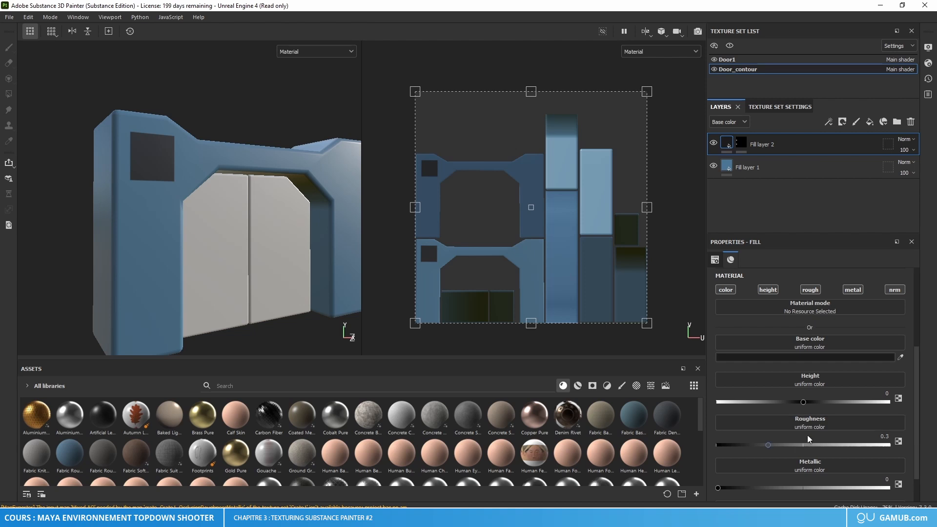
pyautogui.moveTo(877, 438); pyautogui.dragTo(915, 439)
pyautogui.write('0.')
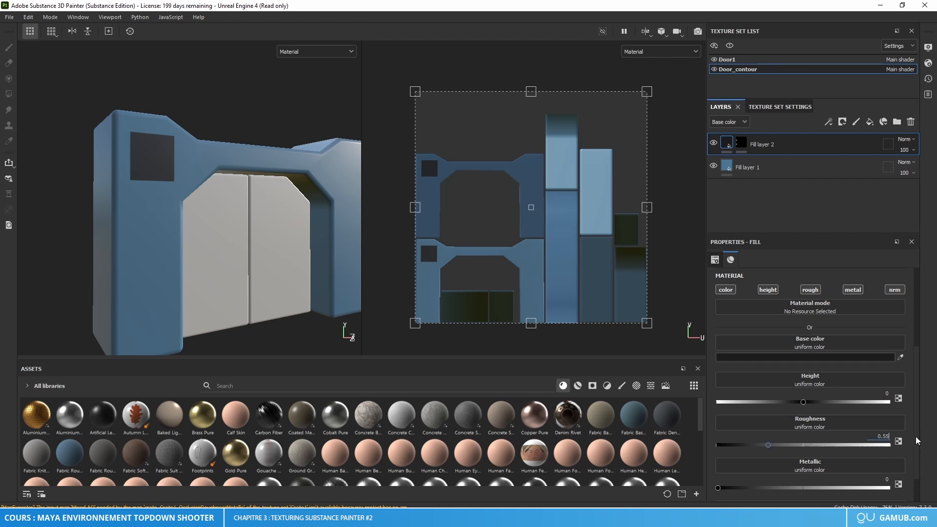
pyautogui.press('Return')
# Step: Set the roughness of the blue base fill layer to 0.55
pyautogui.click(803, 162)
pyautogui.doubleClick(877, 438)
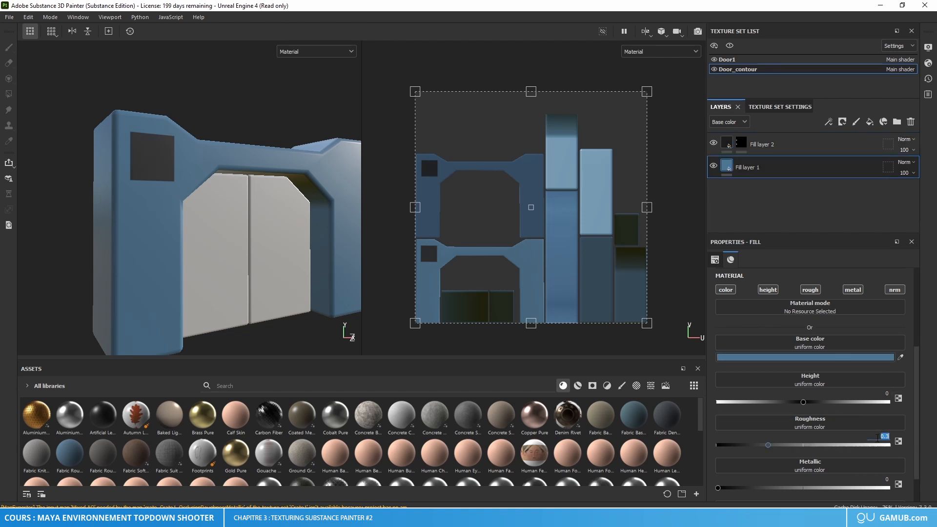
pyautogui.write('0.55')
pyautogui.press('Return')
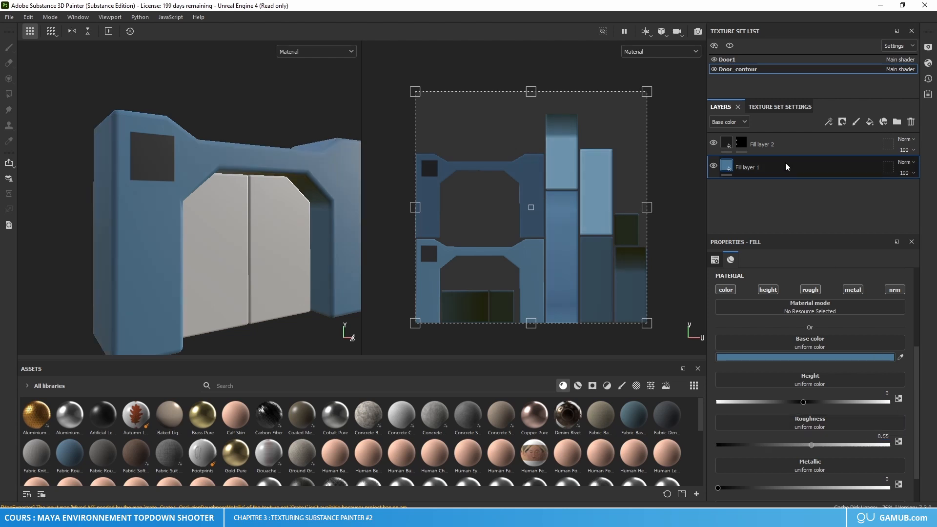
# Step: Lower the near-black fill layer's height to about -0.34 so the stamped squares are recessed into the frame, and check the relief
pyautogui.click(784, 144)
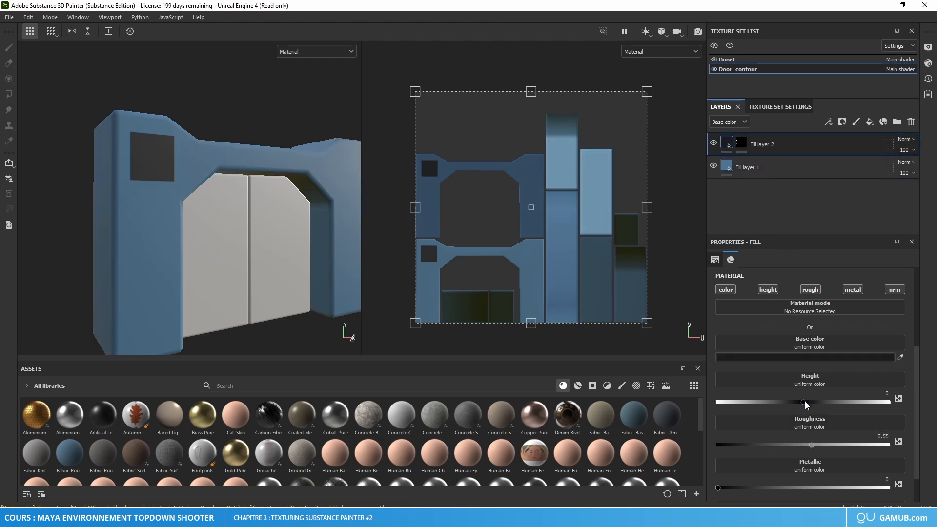
pyautogui.moveTo(805, 405); pyautogui.dragTo(793, 410)
pyautogui.scroll(4, 166, 130)
pyautogui.scroll(2, 186, 172)
pyautogui.keyDown('alt'); pyautogui.moveTo(185, 174); pyautogui.dragTo(218, 176); pyautogui.keyUp('alt')
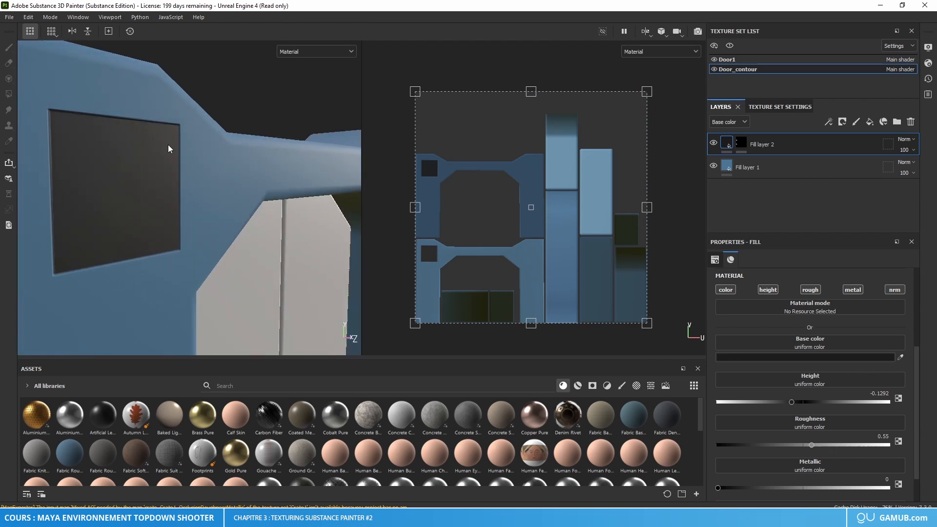
pyautogui.keyDown('alt'); pyautogui.moveTo(168, 149); pyautogui.dragTo(233, 240); pyautogui.keyUp('alt')
pyautogui.moveTo(783, 401)
pyautogui.mouseDown()
pyautogui.moveTo(707, 400)
pyautogui.moveTo(890, 411)
pyautogui.moveTo(764, 408)
pyautogui.moveTo(851, 410)
pyautogui.moveTo(775, 410)
pyautogui.mouseUp()
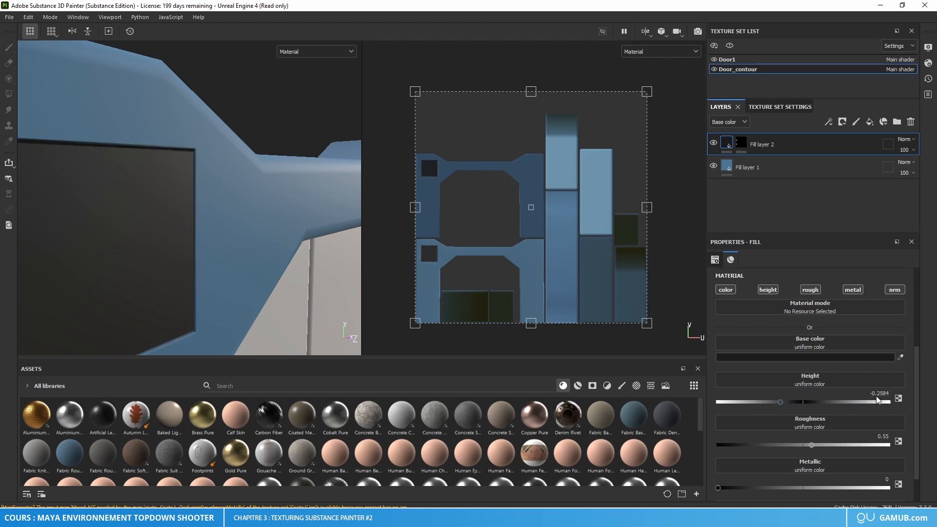
pyautogui.moveTo(876, 399)
pyautogui.mouseDown()
pyautogui.moveTo(890, 396)
pyautogui.moveTo(774, 405)
pyautogui.mouseUp()
pyautogui.scroll(-6, 274, 293)
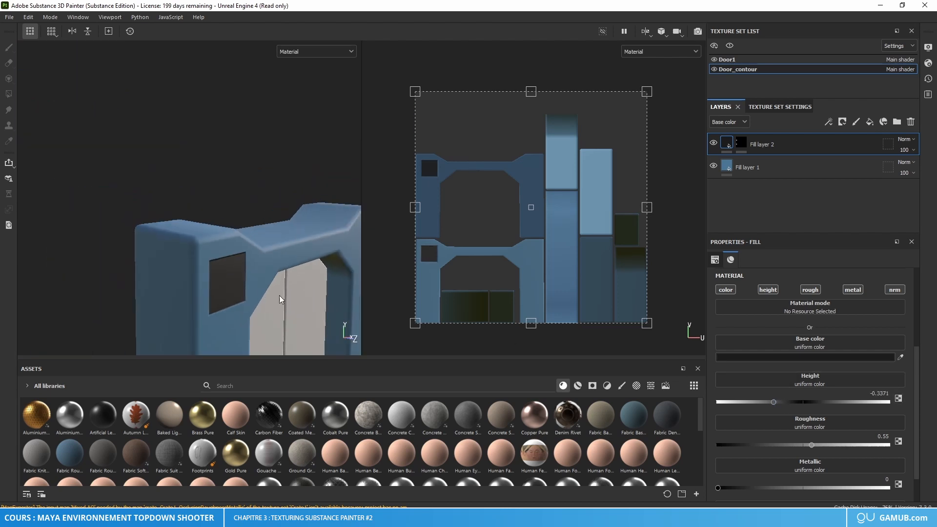
pyautogui.keyDown('alt'); pyautogui.moveTo(281, 299); pyautogui.dragTo(262, 283); pyautogui.keyUp('alt')
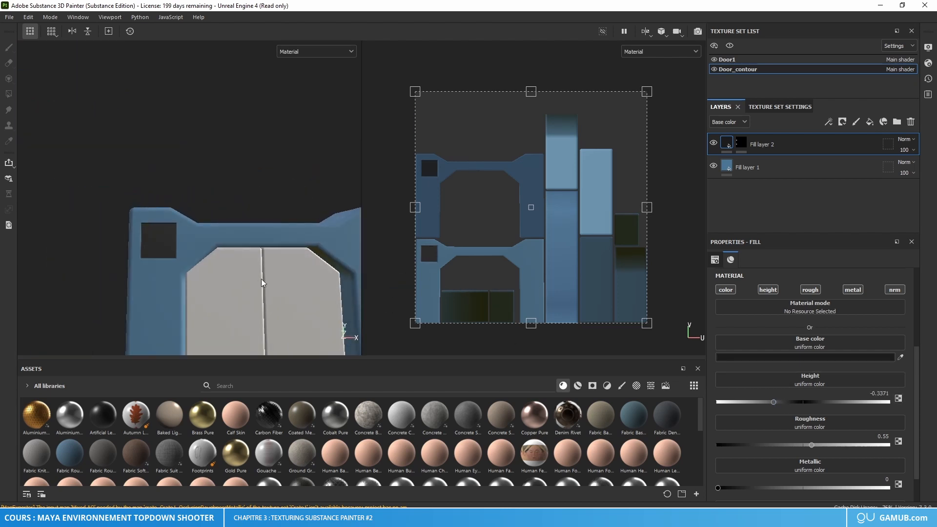
pyautogui.keyDown('alt'); pyautogui.moveTo(262, 279); pyautogui.dragTo(244, 249, button='middle'); pyautogui.keyUp('alt')
pyautogui.scroll(-4, 262, 250)
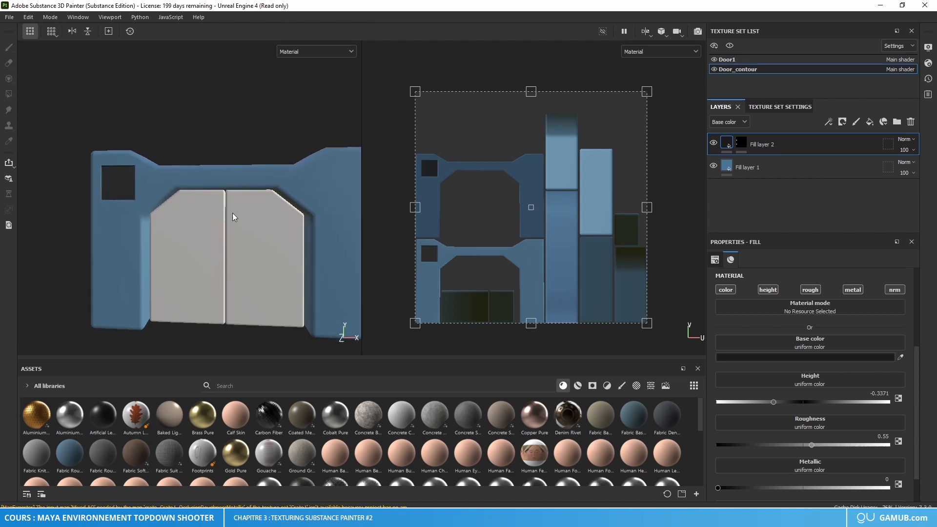
pyautogui.keyDown('alt'); pyautogui.moveTo(233, 216); pyautogui.dragTo(122, 228); pyautogui.keyUp('alt')
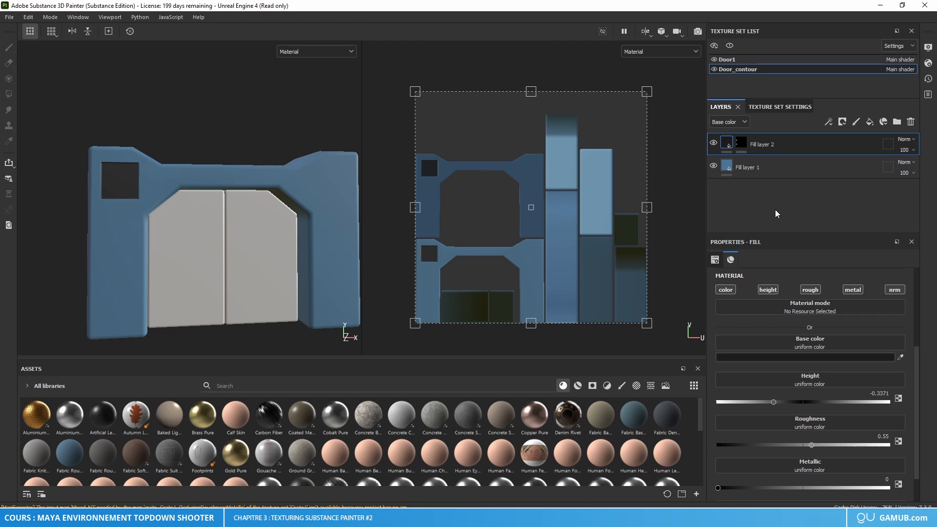
# Step: Duplicate the blue fill layer and set the copy's base color to dark blue 0A2B43
pyautogui.click(780, 164)
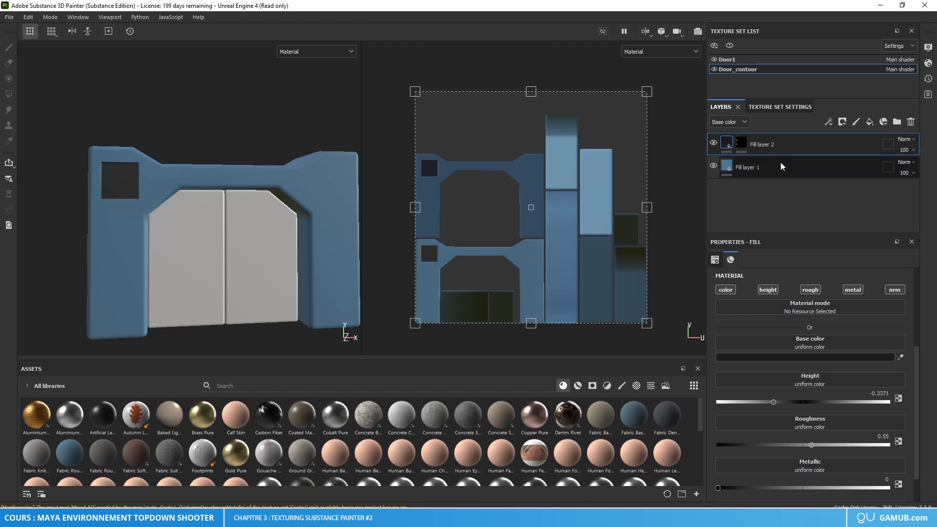
pyautogui.hotkey('ctrl', 'd')
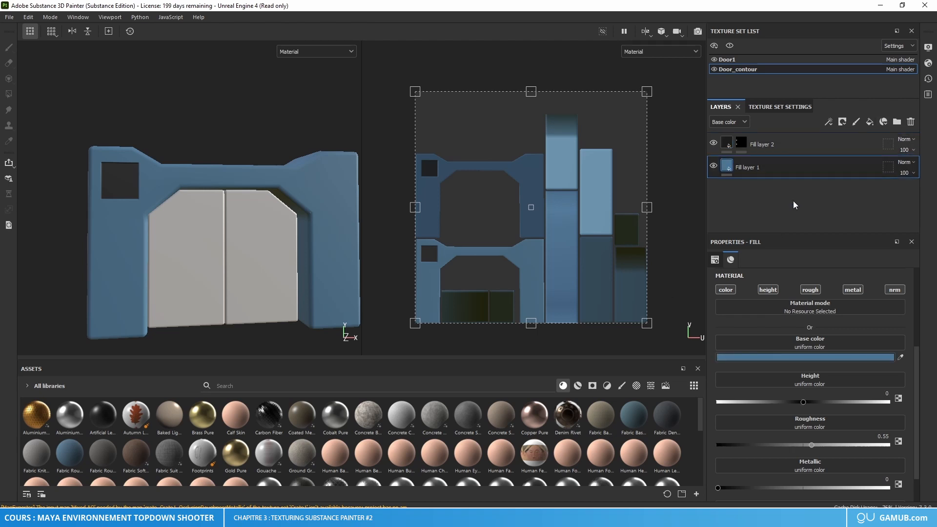
pyautogui.click(823, 358)
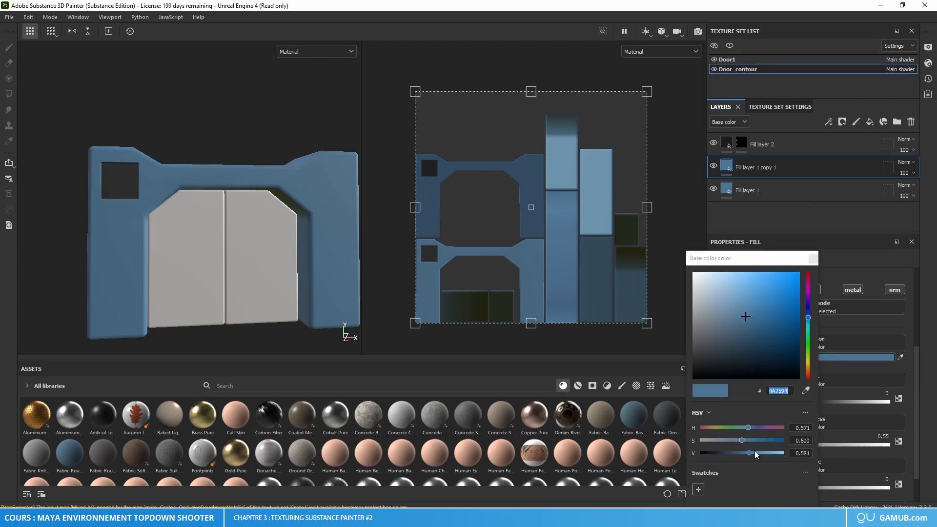
pyautogui.moveTo(754, 450)
pyautogui.mouseDown()
pyautogui.moveTo(721, 455)
pyautogui.moveTo(770, 440)
pyautogui.mouseUp()
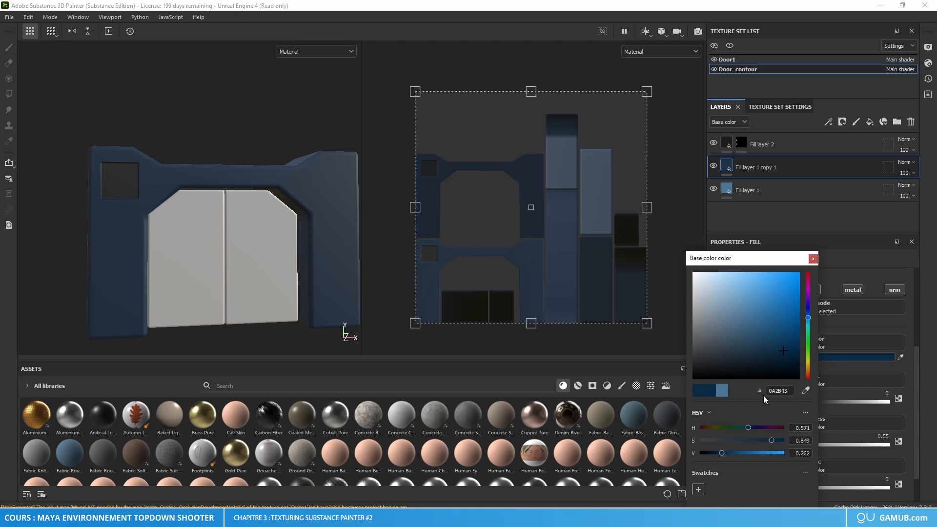
pyautogui.click(812, 259)
# Step: Give the dark blue fill layer a black mask and switch to the Polygon Fill tool
pyautogui.rightClick(728, 166)
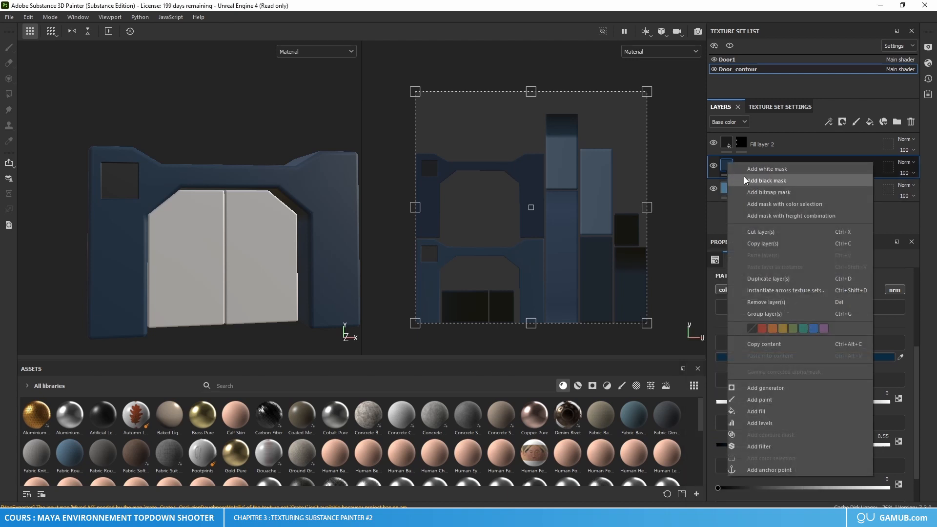
pyautogui.click(751, 180)
pyautogui.press('1')
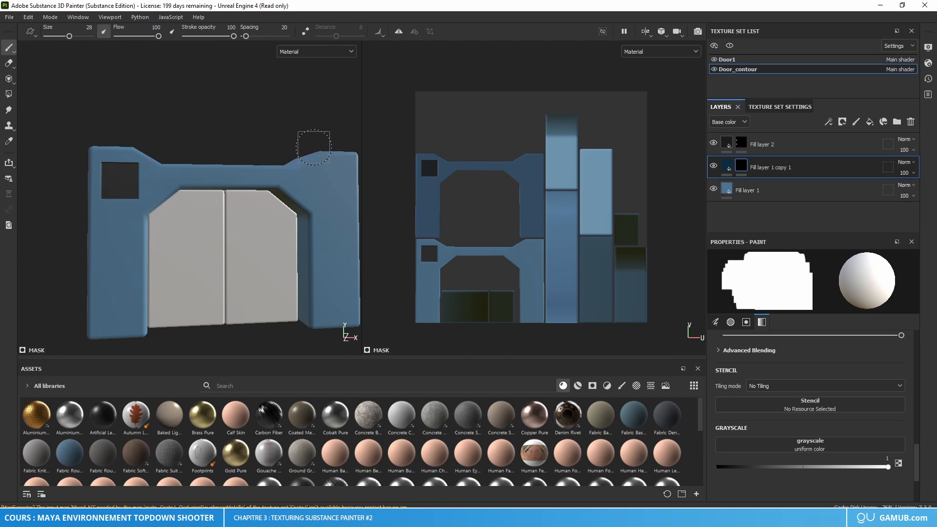
pyautogui.click(10, 94)
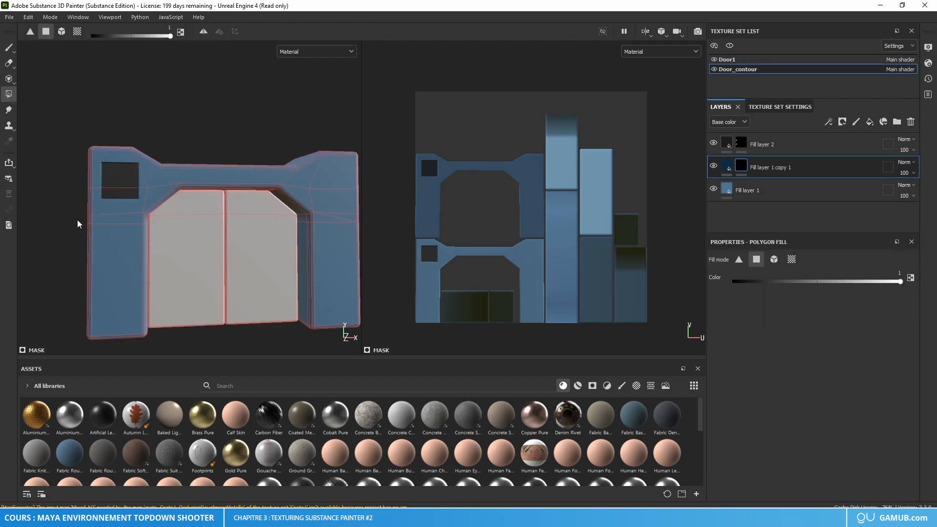
# Step: Fill the lower front face of the pillar with the dark square and its outer vertical bevel strips on the dark blue layer's mask
pyautogui.scroll(5, 83, 222)
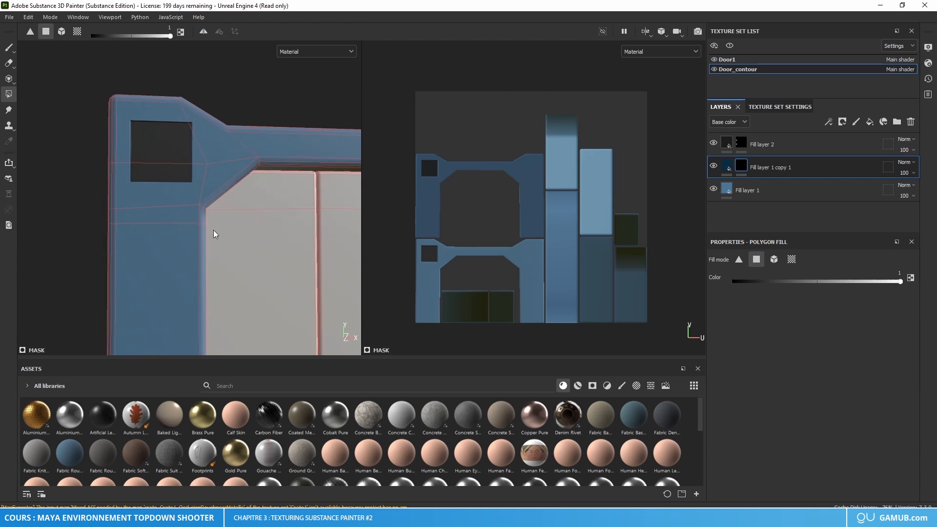
pyautogui.keyDown('alt'); pyautogui.moveTo(213, 234); pyautogui.dragTo(171, 242); pyautogui.keyUp('alt')
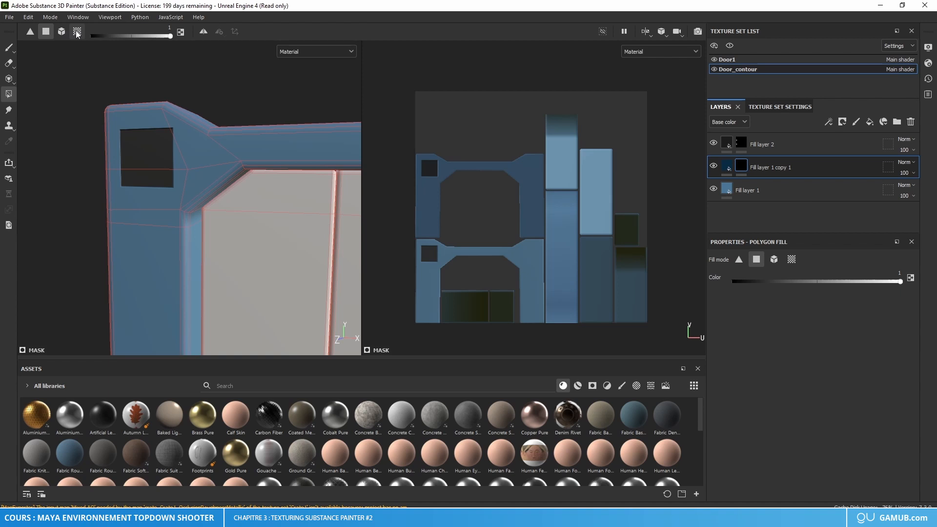
pyautogui.keyDown('alt'); pyautogui.moveTo(113, 192); pyautogui.dragTo(181, 191); pyautogui.keyUp('alt')
pyautogui.scroll(3, 132, 271)
pyautogui.keyDown('alt'); pyautogui.moveTo(134, 267); pyautogui.dragTo(191, 241, button='middle'); pyautogui.keyUp('alt')
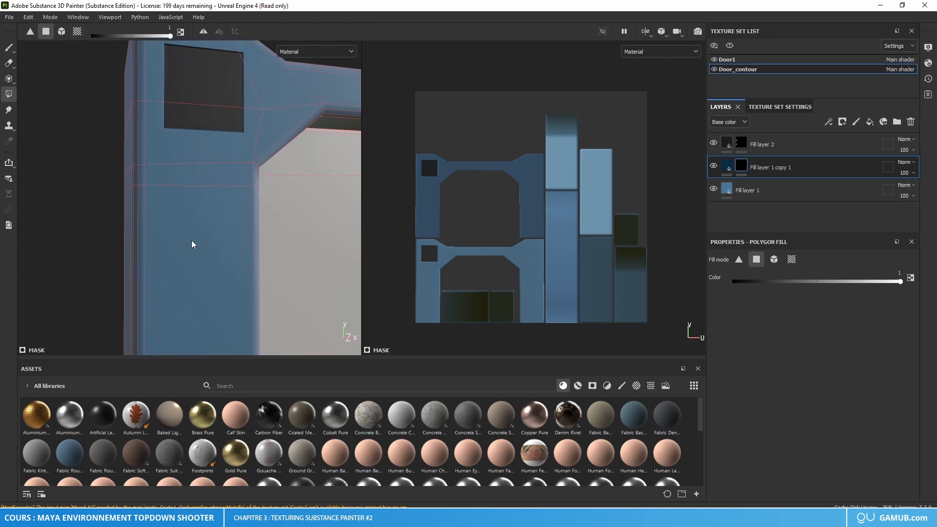
pyautogui.click(191, 244)
pyautogui.keyDown('alt'); pyautogui.moveTo(180, 222); pyautogui.dragTo(169, 224); pyautogui.keyUp('alt')
pyautogui.click(142, 202)
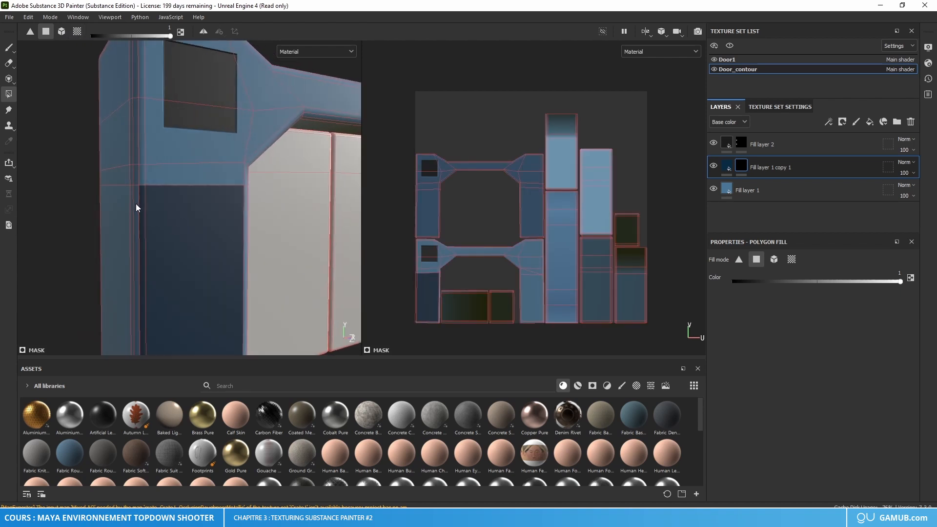
pyautogui.click(136, 203)
pyautogui.click(132, 206)
# Step: Hide the Door1 texture set and fill the same pillar's lower inner face and the vertical bevel strips beside it
pyautogui.keyDown('alt'); pyautogui.moveTo(294, 213); pyautogui.dragTo(271, 186); pyautogui.keyUp('alt')
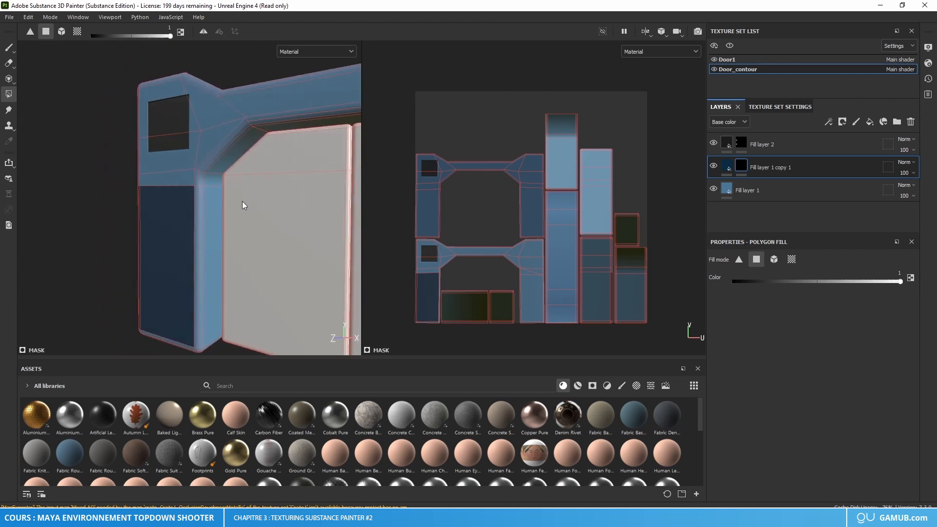
pyautogui.click(713, 59)
pyautogui.keyDown('alt'); pyautogui.moveTo(272, 237); pyautogui.dragTo(197, 215); pyautogui.keyUp('alt')
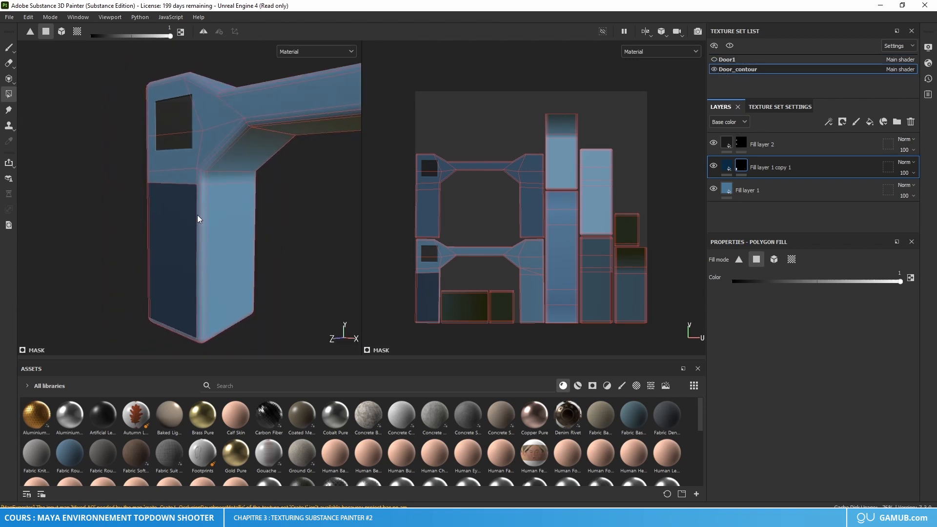
pyautogui.click(201, 210)
pyautogui.click(206, 208)
pyautogui.click(229, 234)
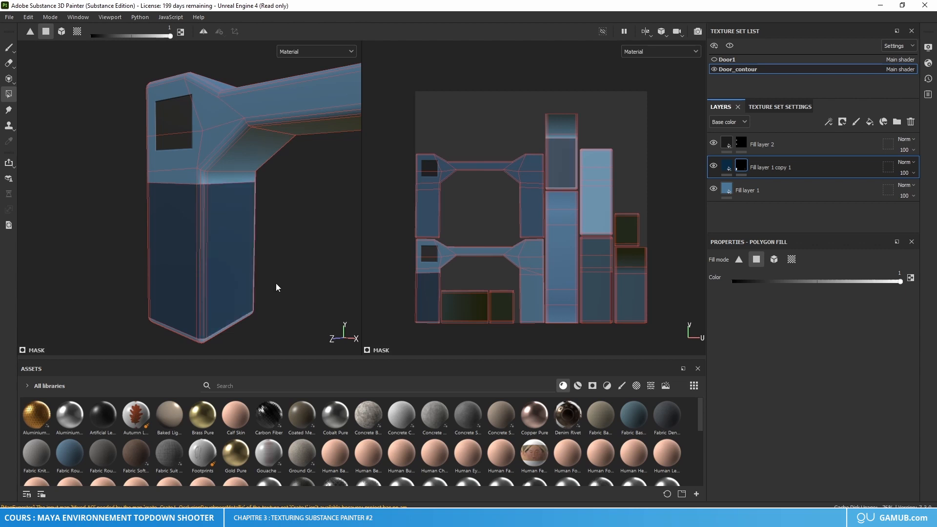
# Step: Fill the rounded corner at the pillar's foot and the bottom bevels along its front and inner faces
pyautogui.keyDown('alt'); pyautogui.moveTo(276, 283); pyautogui.dragTo(230, 233); pyautogui.keyUp('alt')
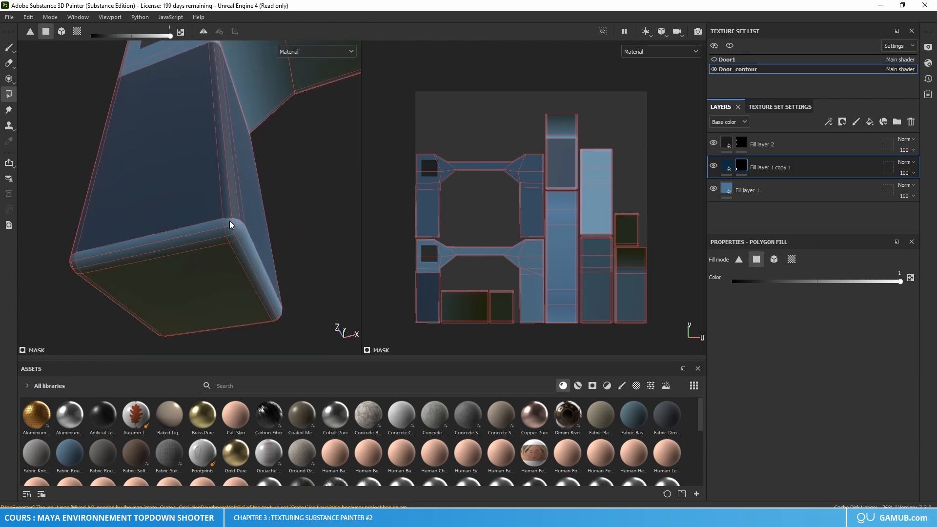
pyautogui.click(230, 222)
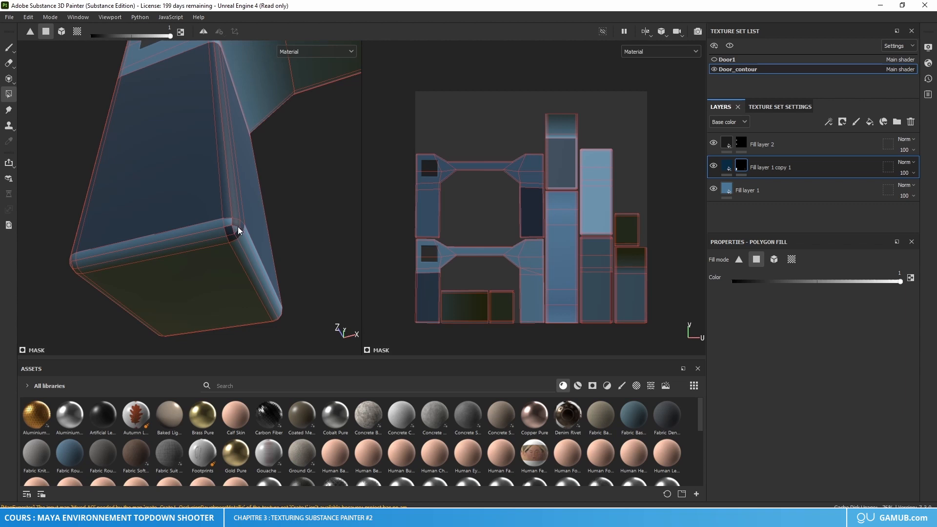
pyautogui.click(220, 224)
pyautogui.click(220, 234)
pyautogui.click(222, 236)
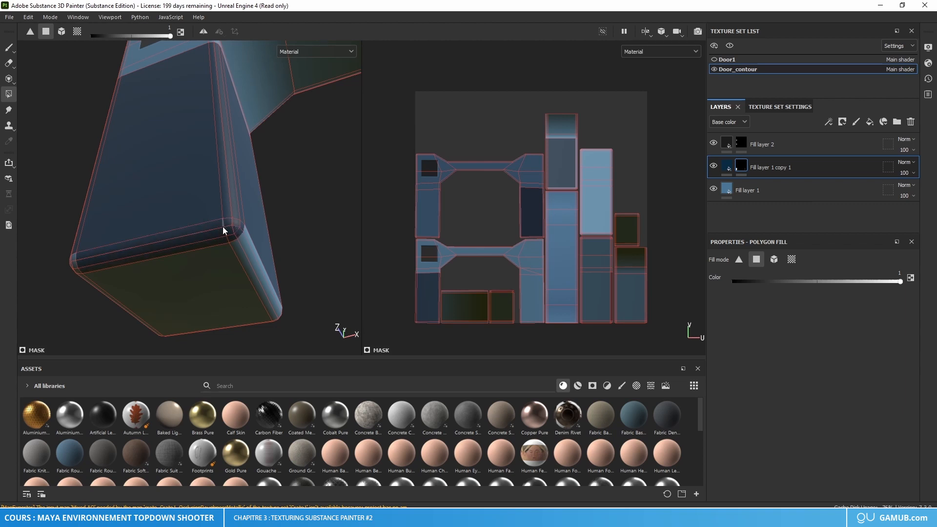
pyautogui.click(248, 237)
pyautogui.click(239, 249)
# Step: Fill the bottom bevel strips along the pillar's outer side face on the mask
pyautogui.keyDown('alt'); pyautogui.moveTo(231, 256); pyautogui.dragTo(183, 265); pyautogui.keyUp('alt')
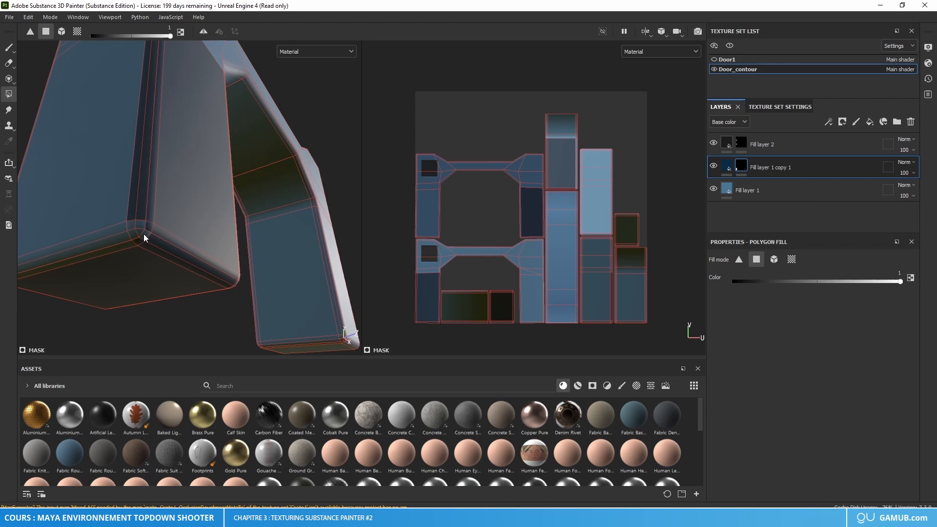
pyautogui.click(110, 225)
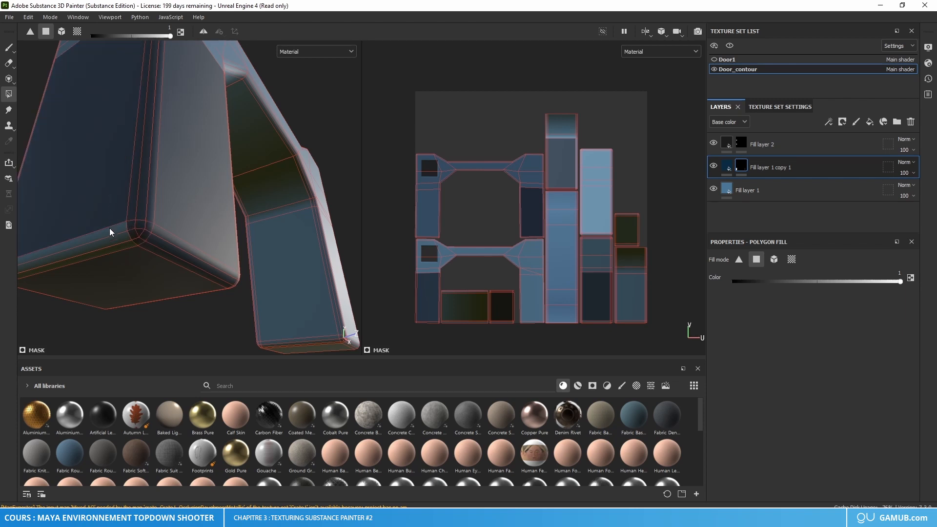
pyautogui.click(110, 233)
pyautogui.click(111, 239)
# Step: Fill the vertical bevel strips between the pillar's outer side and back faces
pyautogui.scroll(-3, 107, 223)
pyautogui.keyDown('alt'); pyautogui.moveTo(108, 223); pyautogui.dragTo(265, 259); pyautogui.keyUp('alt')
pyautogui.click(306, 276)
pyautogui.click(314, 275)
pyautogui.click(320, 275)
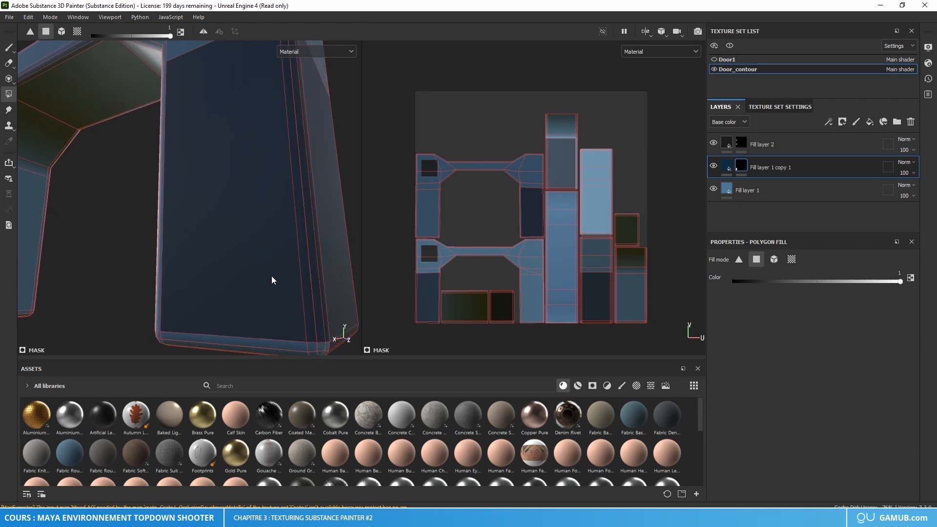
# Step: Fill the bottom bevels along the pillar's back and the vertical bevel strips between its back and inner faces
pyautogui.keyDown('alt'); pyautogui.moveTo(325, 345); pyautogui.dragTo(292, 293); pyautogui.keyUp('alt')
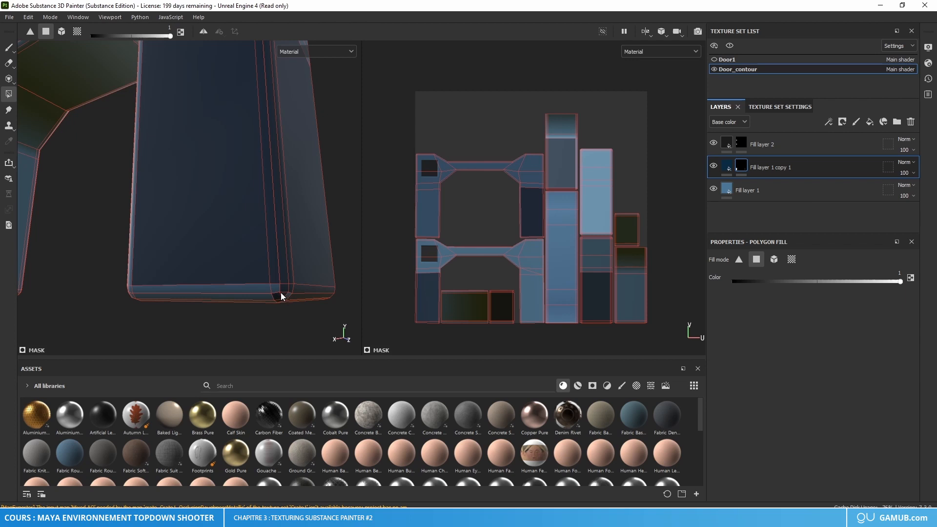
pyautogui.keyDown('alt'); pyautogui.moveTo(277, 285); pyautogui.dragTo(240, 277); pyautogui.keyUp('alt')
pyautogui.click(257, 297)
pyautogui.click(261, 294)
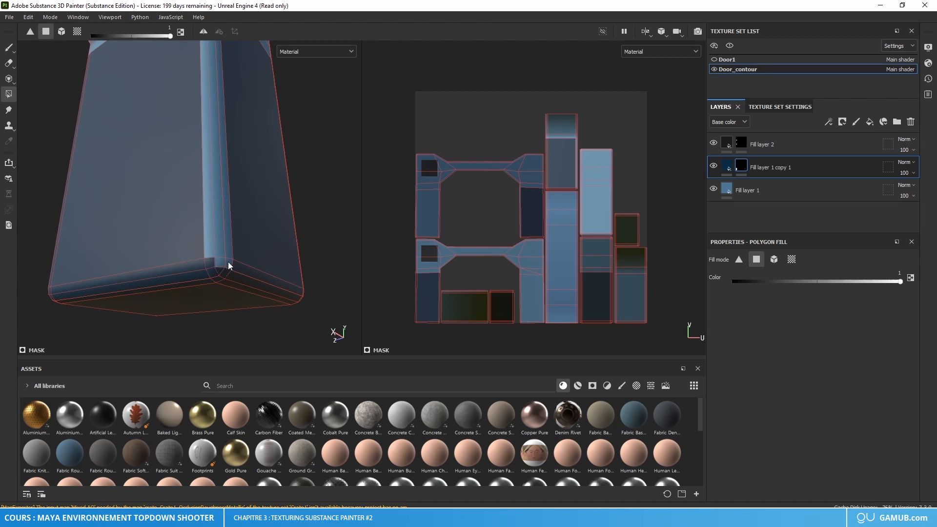
pyautogui.click(225, 250)
pyautogui.click(219, 250)
pyautogui.click(213, 248)
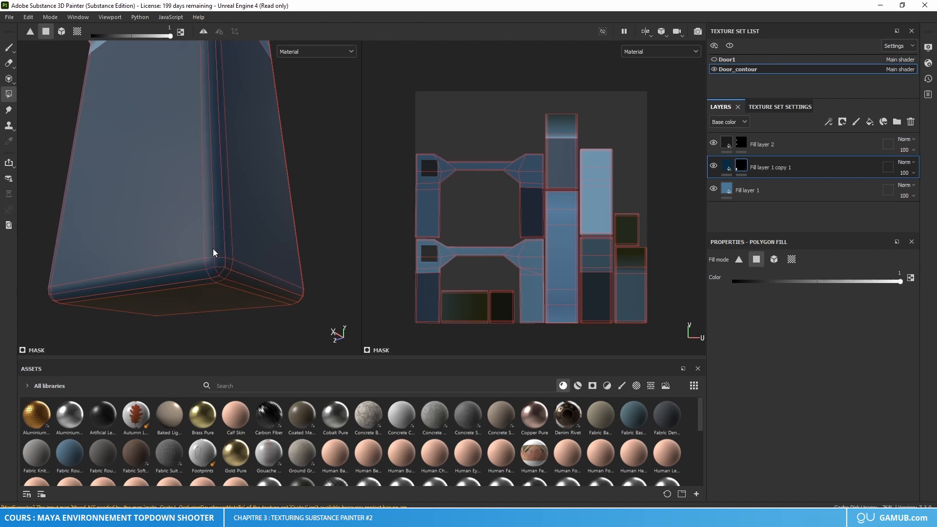
# Step: Fill the lower faces of the opposite pillar and the vertical bevel strips between them on the Fill layer 1 copy 1 mask
pyautogui.keyDown('alt'); pyautogui.moveTo(212, 248); pyautogui.dragTo(452, 217); pyautogui.keyUp('alt')
pyautogui.keyDown('alt'); pyautogui.moveTo(234, 210); pyautogui.dragTo(119, 228); pyautogui.keyUp('alt')
pyautogui.keyDown('alt'); pyautogui.moveTo(237, 227); pyautogui.dragTo(130, 221, button='middle'); pyautogui.keyUp('alt')
pyautogui.keyDown('alt'); pyautogui.moveTo(130, 221); pyautogui.dragTo(180, 202, button='right'); pyautogui.keyUp('alt')
pyautogui.keyDown('alt'); pyautogui.moveTo(180, 203); pyautogui.dragTo(236, 220); pyautogui.keyUp('alt')
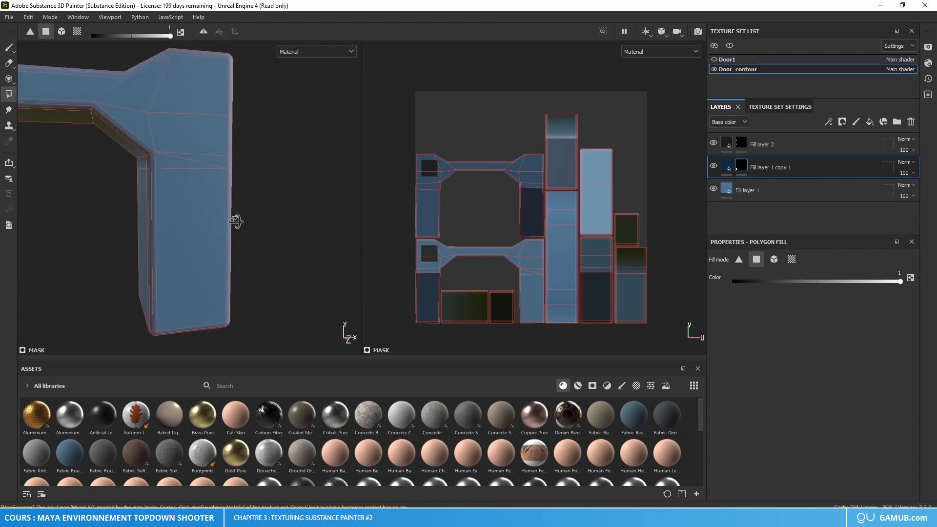
pyautogui.keyDown('alt'); pyautogui.moveTo(163, 196); pyautogui.dragTo(339, 214, button='middle'); pyautogui.keyUp('alt')
pyautogui.keyDown('alt'); pyautogui.moveTo(339, 213); pyautogui.dragTo(131, 234); pyautogui.keyUp('alt')
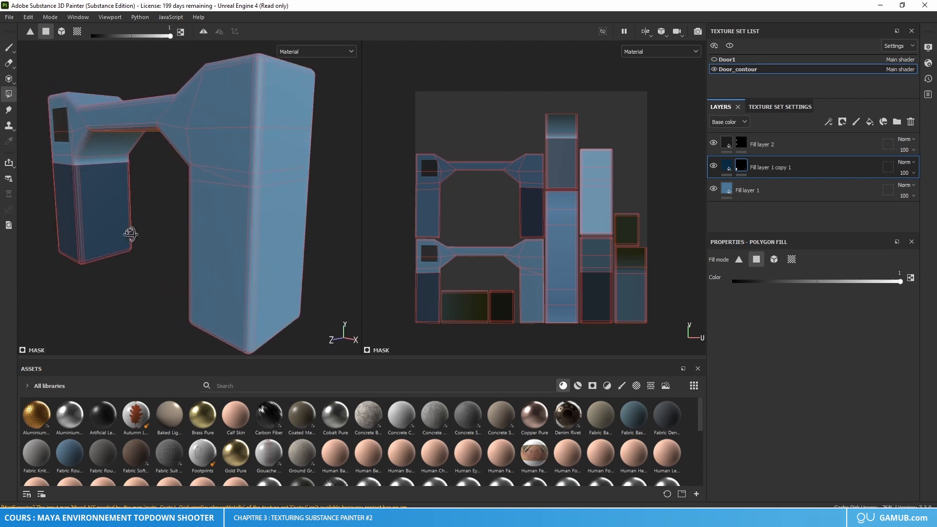
pyautogui.click(211, 221)
pyautogui.keyDown('alt'); pyautogui.moveTo(241, 221); pyautogui.dragTo(263, 204, button='right'); pyautogui.keyUp('alt')
pyautogui.keyDown('alt'); pyautogui.moveTo(262, 204); pyautogui.dragTo(235, 218); pyautogui.keyUp('alt')
pyautogui.click(219, 182)
pyautogui.click(228, 180)
pyautogui.click(213, 185)
pyautogui.click(225, 189)
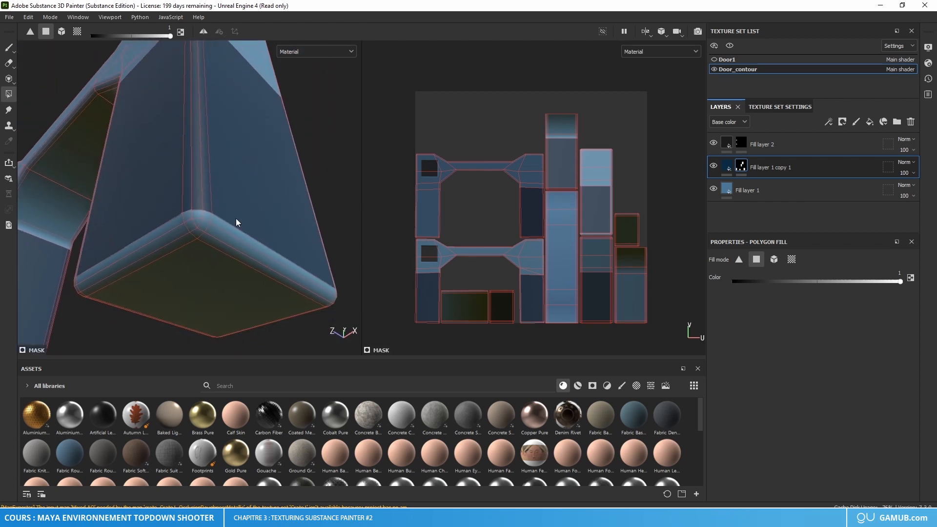
# Step: Fill the rounded corner at the opposite pillar's foot and the bottom bevels on both sides of it
pyautogui.click(215, 243)
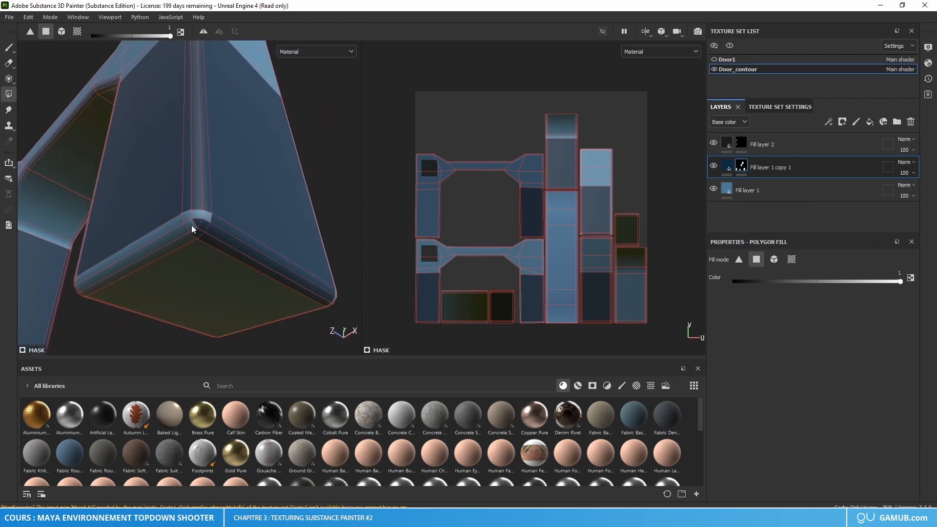
pyautogui.click(180, 232)
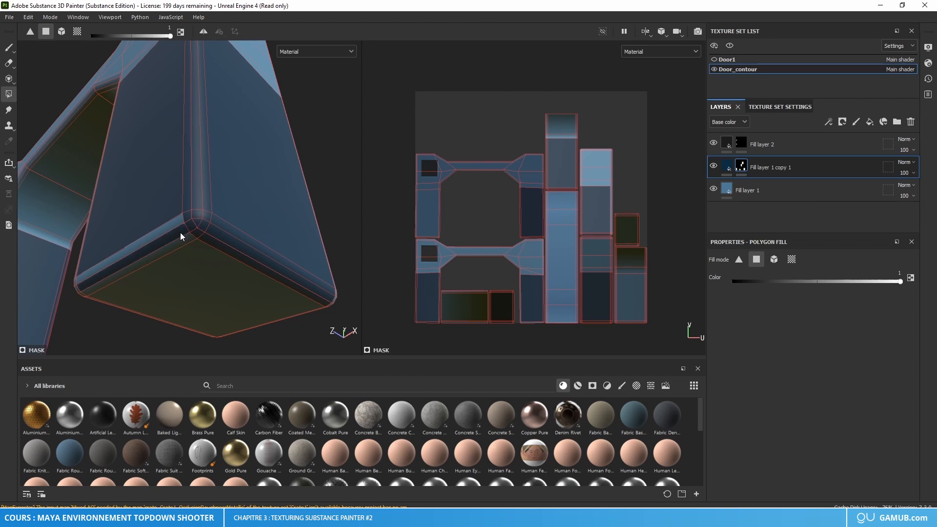
pyautogui.click(183, 238)
pyautogui.click(176, 221)
# Step: Fill the vertical bevel strips along the next corner edge of the opposite pillar
pyautogui.keyDown('alt'); pyautogui.moveTo(148, 251); pyautogui.dragTo(265, 257); pyautogui.keyUp('alt')
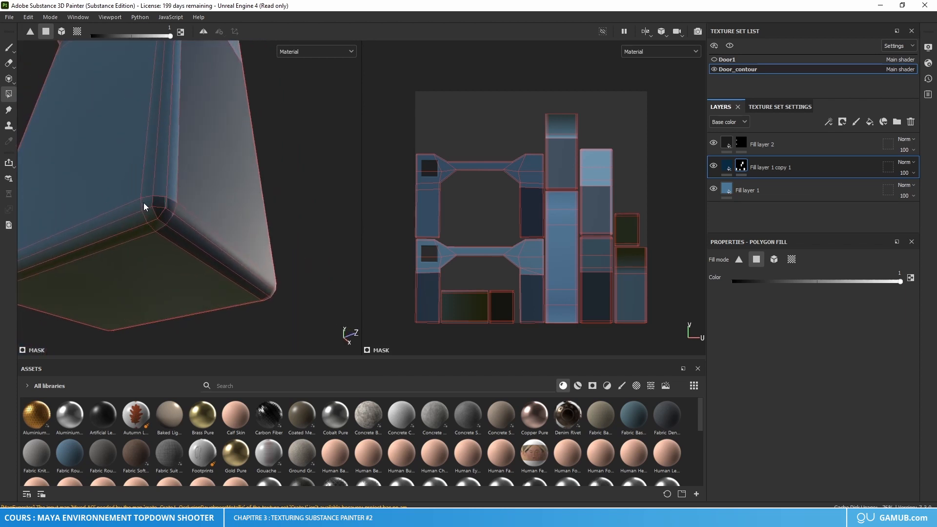
pyautogui.click(171, 194)
pyautogui.click(160, 191)
pyautogui.click(147, 188)
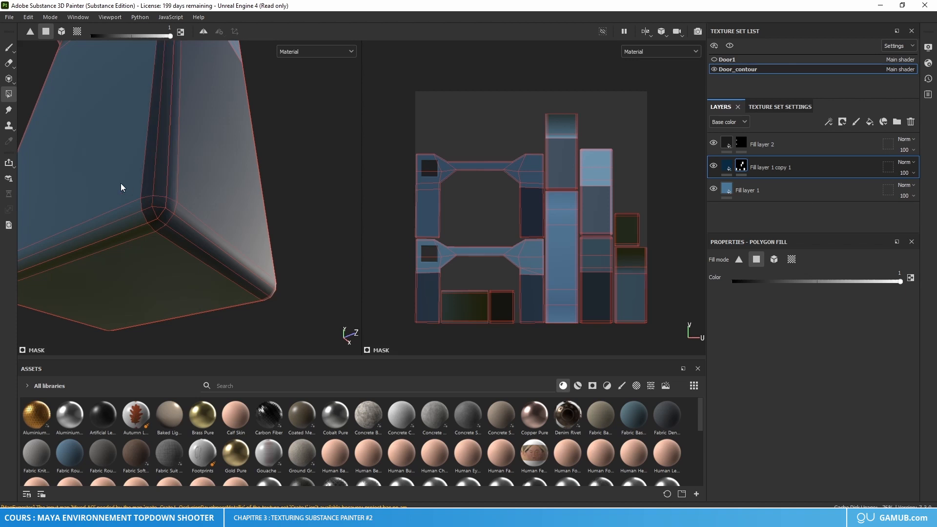
# Step: Fill the adjoining side face of the opposite pillar, the bevels beneath it and the pillar's underside
pyautogui.click(121, 183)
pyautogui.click(127, 209)
pyautogui.click(129, 220)
pyautogui.click(136, 243)
# Step: Fill the remaining bottom bevels and the vertical bevel strips around the pillar's third corner
pyautogui.keyDown('alt'); pyautogui.moveTo(138, 274); pyautogui.dragTo(215, 202); pyautogui.keyUp('alt')
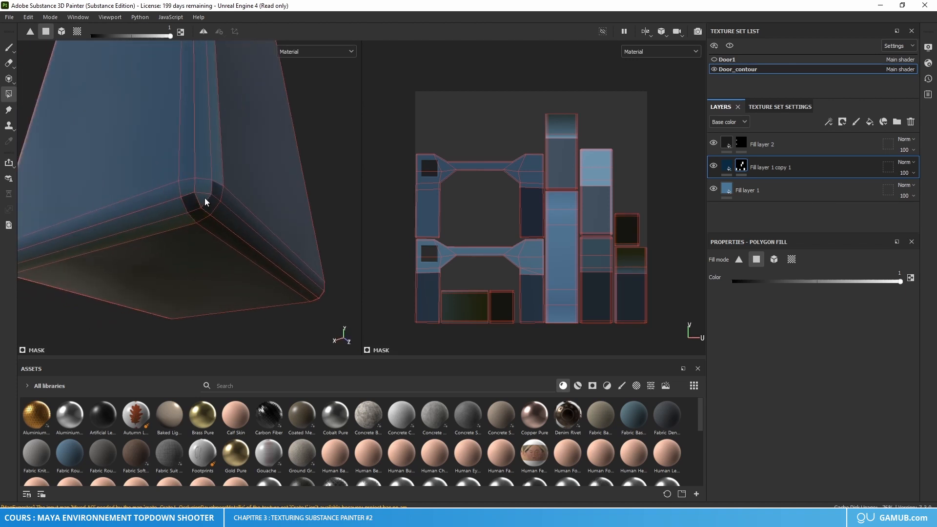
pyautogui.click(179, 206)
pyautogui.click(171, 194)
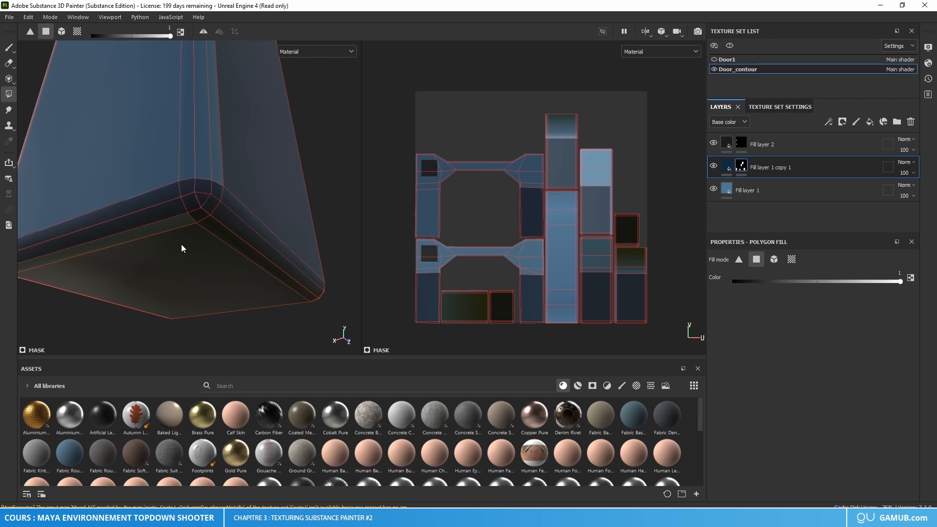
pyautogui.click(182, 224)
pyautogui.click(198, 159)
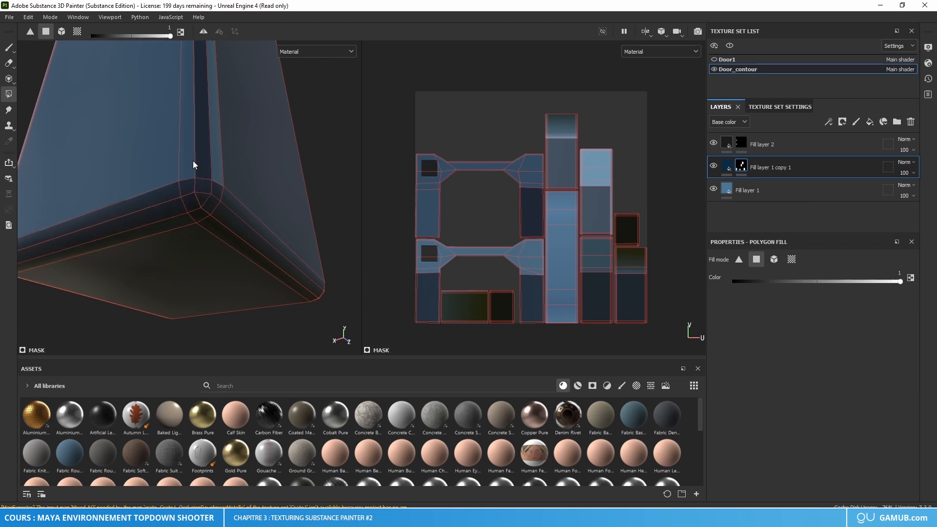
pyautogui.click(194, 165)
# Step: Fill the rounded foot and the vertical bevel strips at the opposite pillar's last corner
pyautogui.keyDown('alt'); pyautogui.moveTo(144, 159); pyautogui.dragTo(190, 218); pyautogui.keyUp('alt')
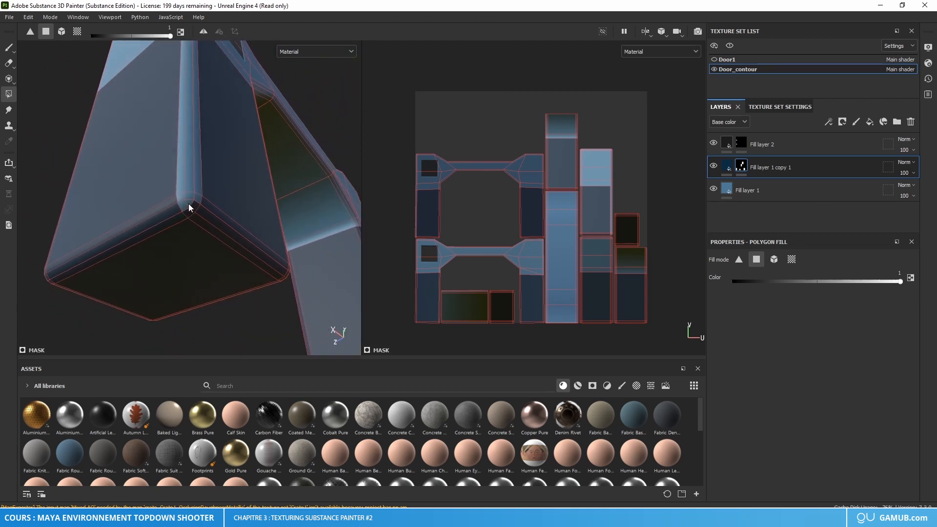
pyautogui.click(196, 193)
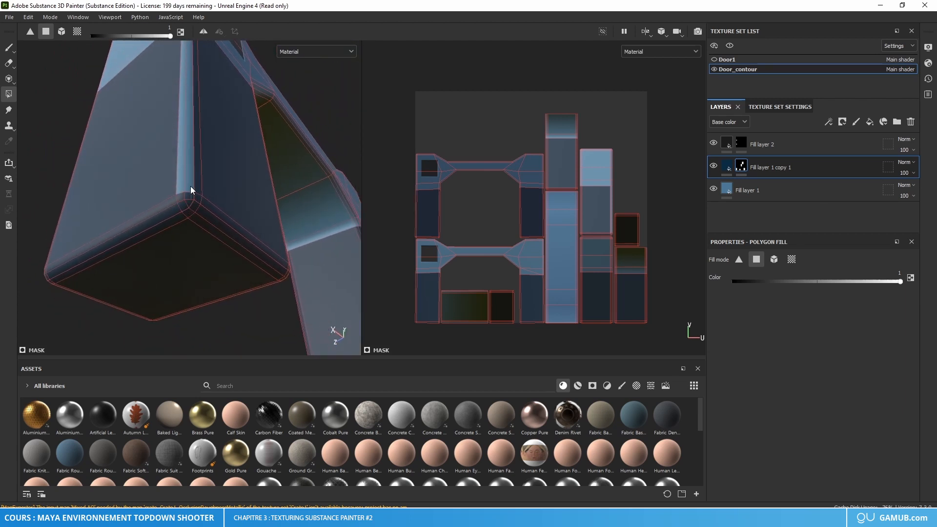
pyautogui.click(190, 186)
pyautogui.click(183, 186)
pyautogui.moveTo(203, 205)
pyautogui.keyDown('alt'); pyautogui.mouseDown()
pyautogui.moveTo(226, 217)
pyautogui.moveTo(278, 218)
pyautogui.moveTo(273, 231)
pyautogui.moveTo(198, 216)
pyautogui.moveTo(148, 230)
pyautogui.moveTo(314, 230)
pyautogui.moveTo(232, 240)
pyautogui.moveTo(270, 228)
pyautogui.mouseUp(); pyautogui.keyUp('alt')
pyautogui.scroll(-3, 232, 241)
pyautogui.keyDown('alt'); pyautogui.moveTo(269, 228); pyautogui.dragTo(218, 193, button='middle'); pyautogui.keyUp('alt')
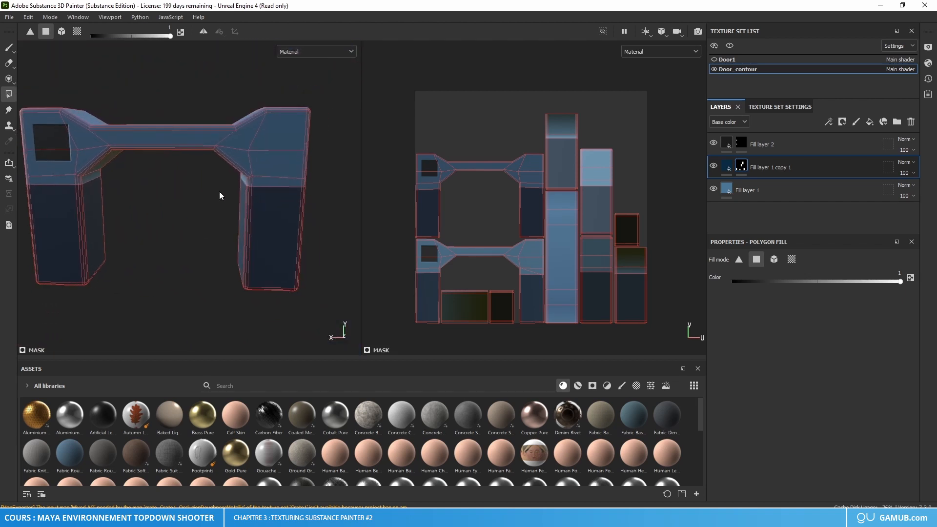
# Step: Set the height of Fill layer 1 copy 1's material to 0.4213
pyautogui.click(10, 51)
pyautogui.keyDown('alt'); pyautogui.moveTo(158, 192); pyautogui.dragTo(204, 220, button='right'); pyautogui.keyUp('alt')
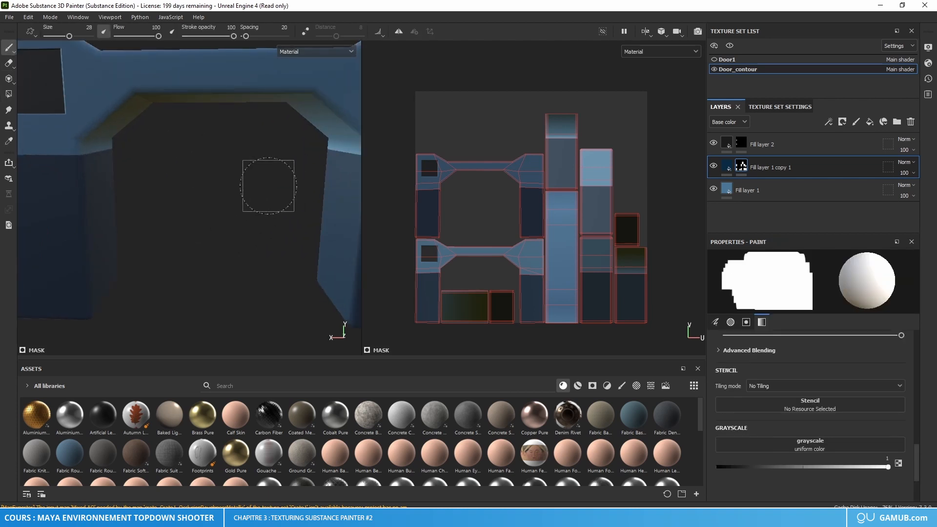
pyautogui.keyDown('alt'); pyautogui.moveTo(268, 186); pyautogui.dragTo(124, 198, button='middle'); pyautogui.keyUp('alt')
pyautogui.moveTo(281, 213)
pyautogui.keyDown('alt'); pyautogui.mouseDown()
pyautogui.moveTo(288, 188)
pyautogui.moveTo(250, 205)
pyautogui.moveTo(276, 218)
pyautogui.mouseUp(); pyautogui.keyUp('alt')
pyautogui.click(735, 165)
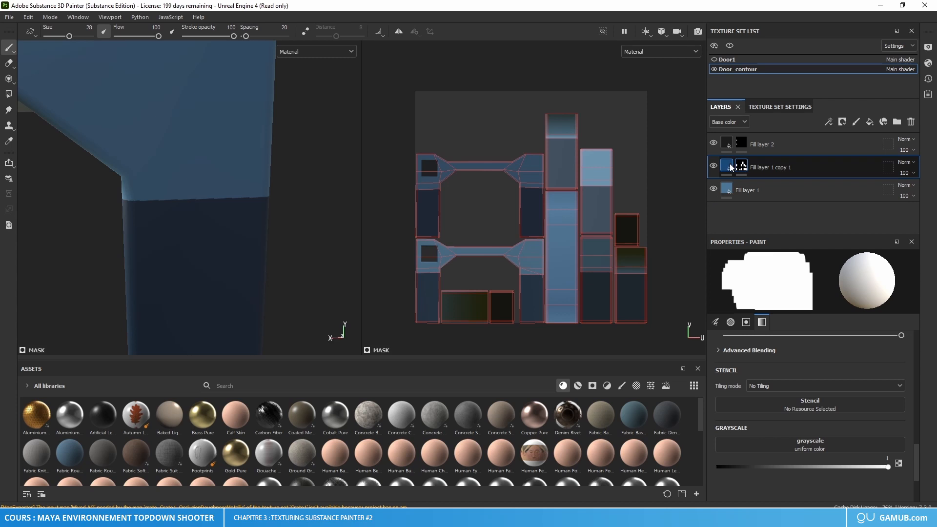
pyautogui.click(727, 165)
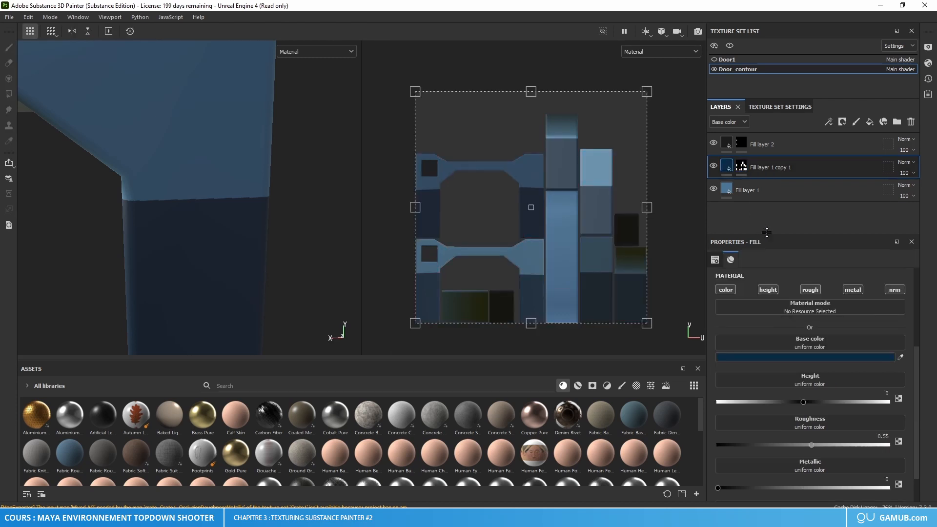
pyautogui.moveTo(807, 404); pyautogui.dragTo(834, 405)
# Step: Examine the pillar edges and the underside of the door's beam, comparing them with Fill layer 1 copy 1 hidden and shown
pyautogui.keyDown('alt'); pyautogui.moveTo(290, 251); pyautogui.dragTo(196, 234, button='right'); pyautogui.keyUp('alt')
pyautogui.keyDown('alt'); pyautogui.moveTo(184, 232); pyautogui.dragTo(361, 224, button='middle'); pyautogui.keyUp('alt')
pyautogui.keyDown('alt'); pyautogui.moveTo(138, 220); pyautogui.dragTo(180, 217, button='right'); pyautogui.keyUp('alt')
pyautogui.keyDown('alt'); pyautogui.moveTo(85, 228); pyautogui.dragTo(238, 227, button='middle'); pyautogui.keyUp('alt')
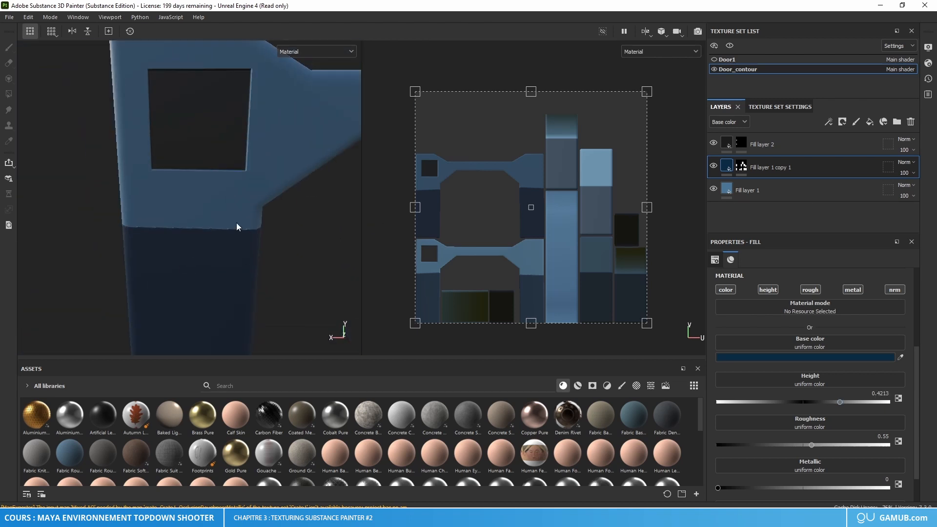
pyautogui.keyDown('alt'); pyautogui.moveTo(238, 227); pyautogui.dragTo(211, 215); pyautogui.keyUp('alt')
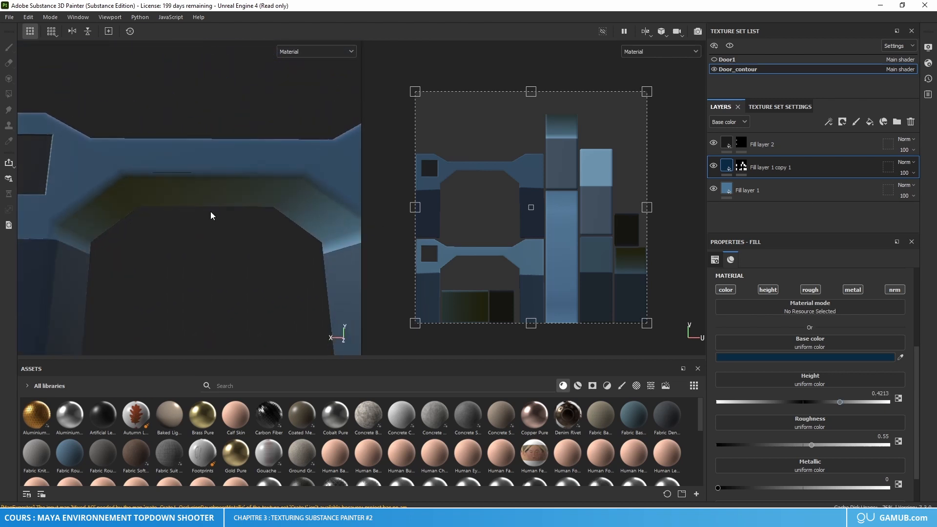
pyautogui.keyDown('alt'); pyautogui.moveTo(255, 184); pyautogui.dragTo(234, 186); pyautogui.keyUp('alt')
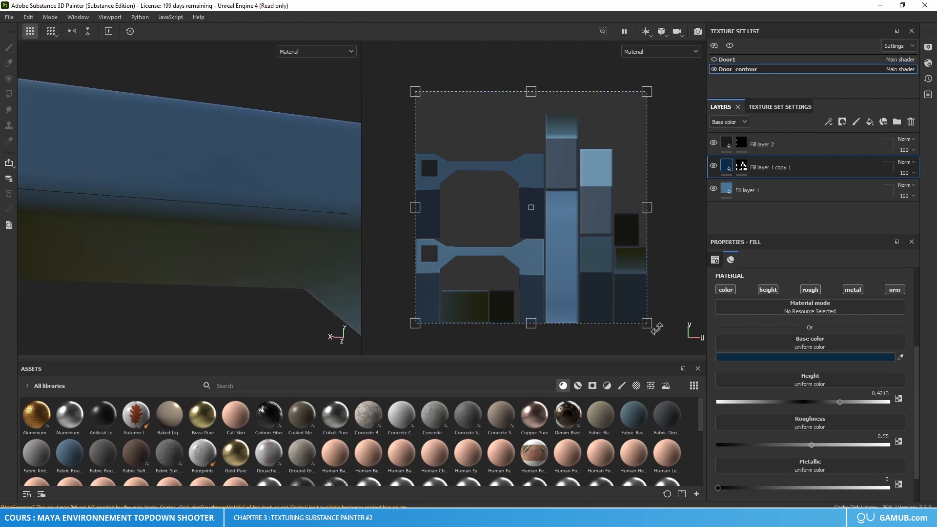
pyautogui.click(713, 166)
pyautogui.click(713, 167)
pyautogui.click(713, 166)
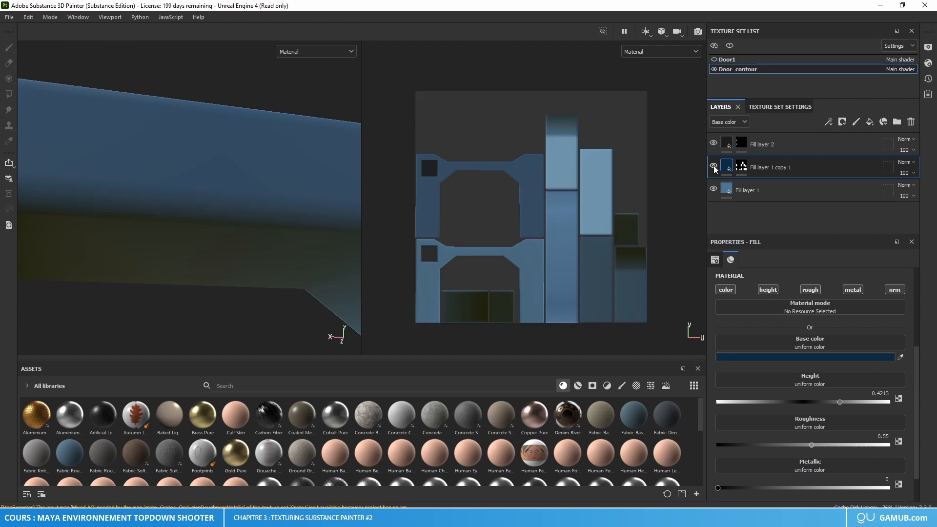
pyautogui.click(713, 167)
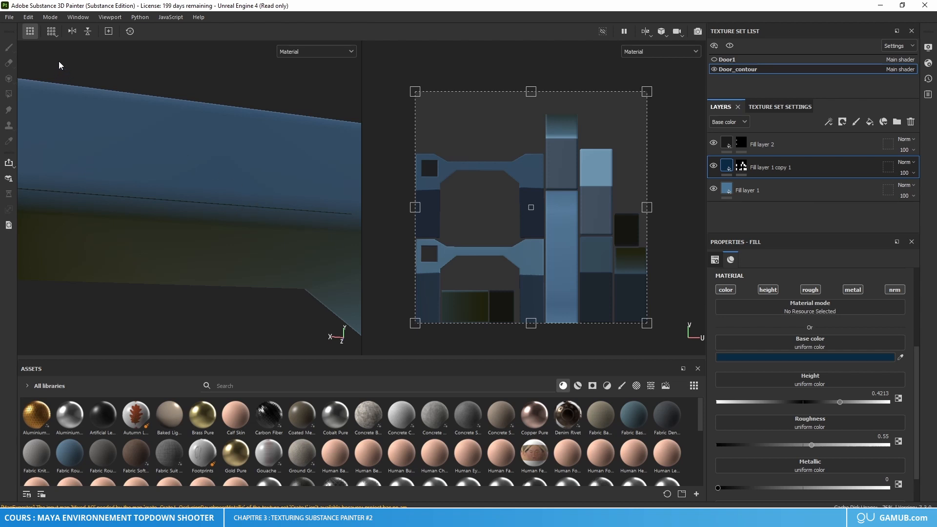
# Step: Try painting white on the Fill layer 1 copy 1 mask around the thin dark line on the door's beam
pyautogui.click(741, 166)
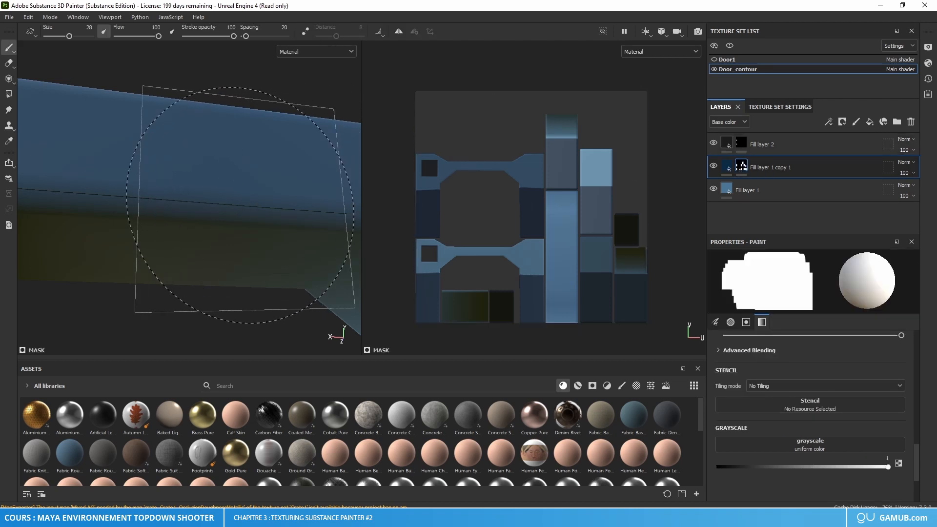
pyautogui.moveTo(240, 205); pyautogui.dragTo(220, 203)
pyautogui.hotkey('ctrl', 'z')
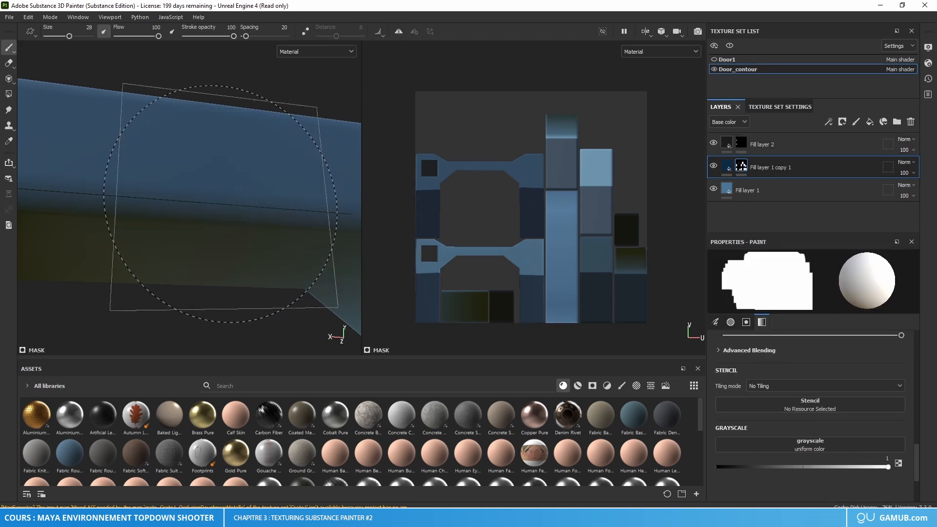
pyautogui.scroll(5, 489, 176)
pyautogui.scroll(3, 489, 176)
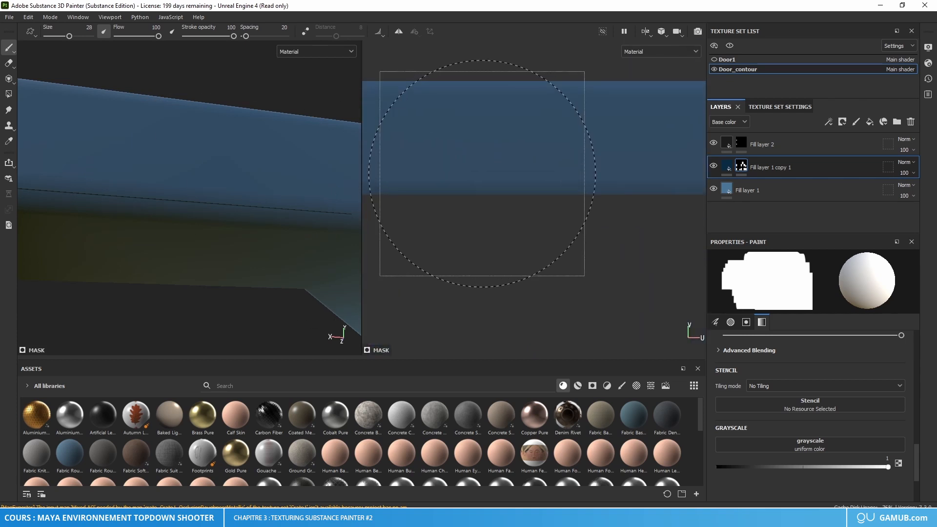
pyautogui.scroll(-9, 542, 221)
pyautogui.keyDown('alt'); pyautogui.moveTo(567, 311); pyautogui.dragTo(565, 308, button='middle'); pyautogui.keyUp('alt')
pyautogui.scroll(8, 534, 282)
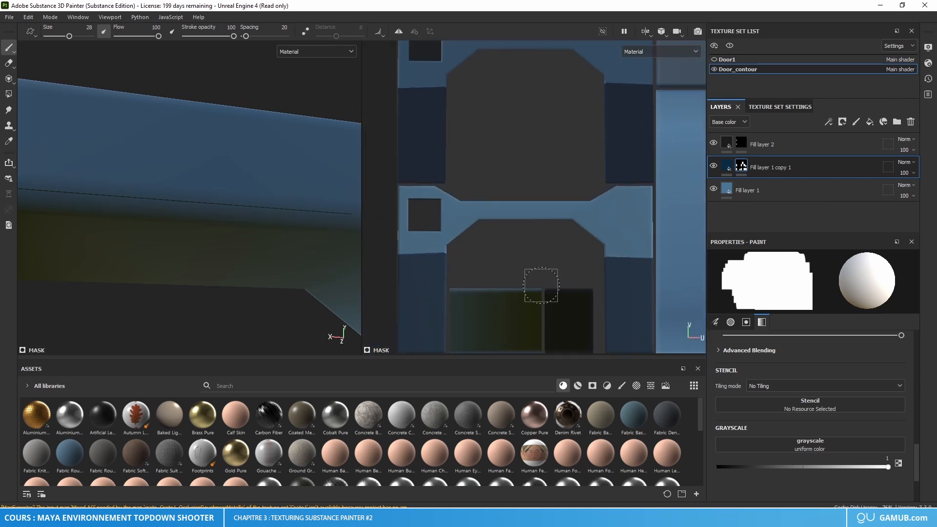
pyautogui.scroll(-4, 561, 208)
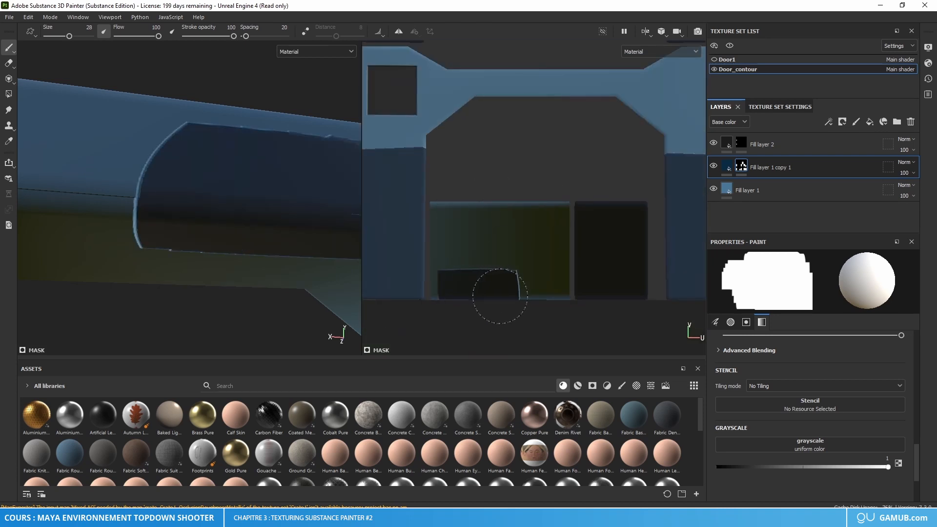
pyautogui.keyDown('alt'); pyautogui.moveTo(513, 293); pyautogui.dragTo(558, 318); pyautogui.keyUp('alt')
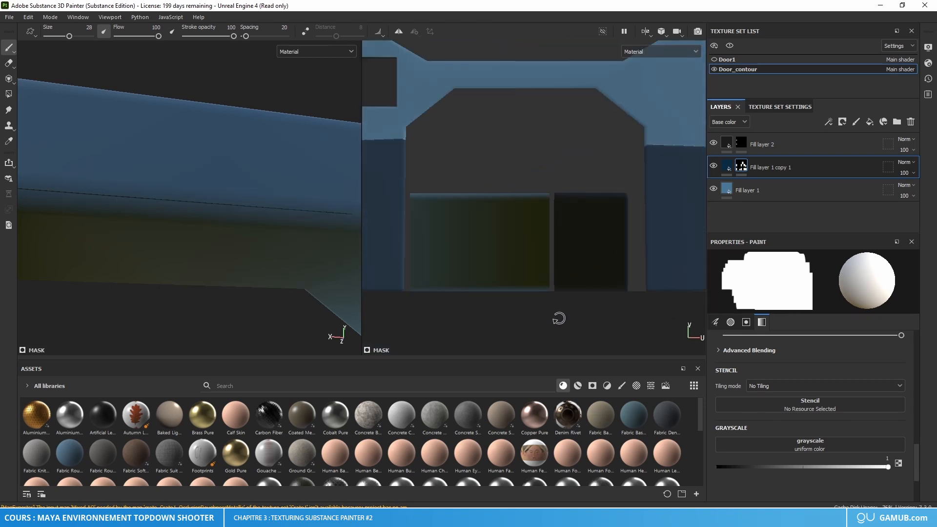
pyautogui.scroll(6, 495, 305)
pyautogui.keyDown('alt'); pyautogui.moveTo(460, 296); pyautogui.dragTo(550, 284, button='middle'); pyautogui.keyUp('alt')
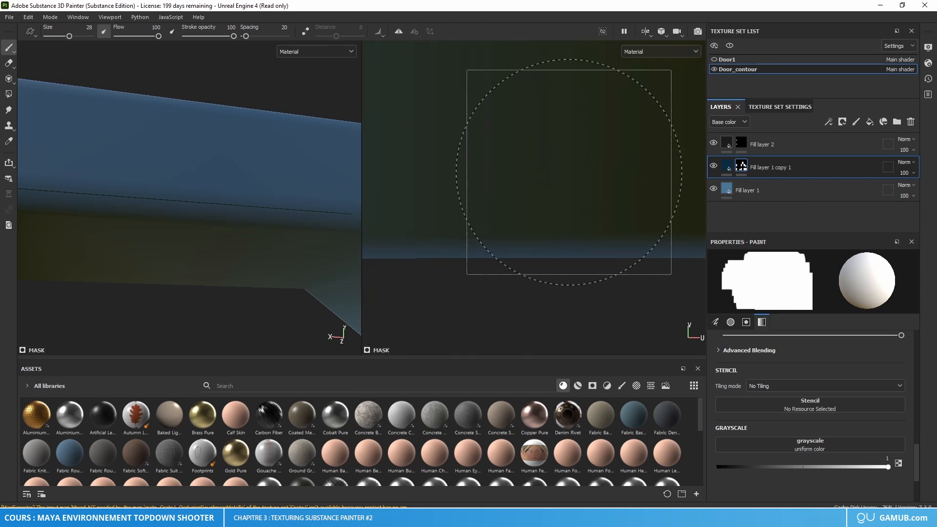
# Step: Set the mask brush's grayscale to 0 and paint along the lower edge of the beam's underside in the UV layout
pyautogui.press('x')
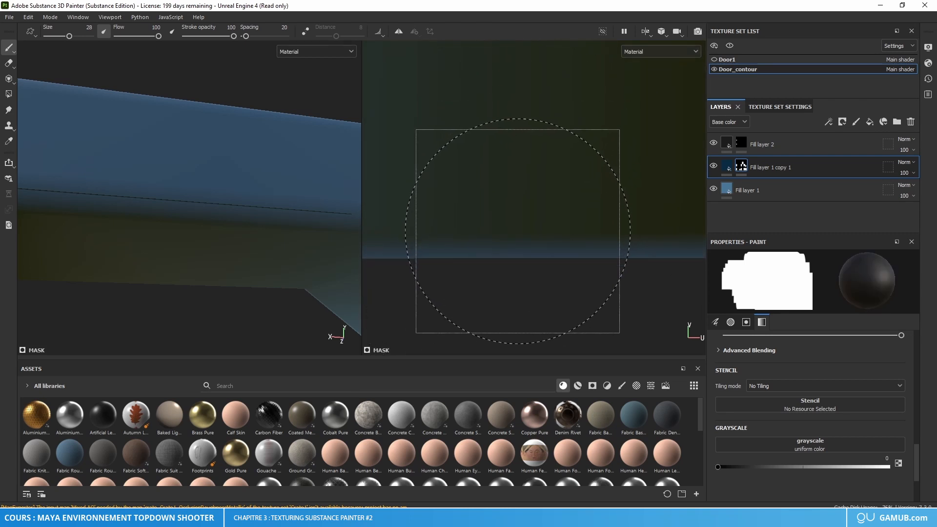
pyautogui.rightClick(490, 238)
pyautogui.click(462, 235)
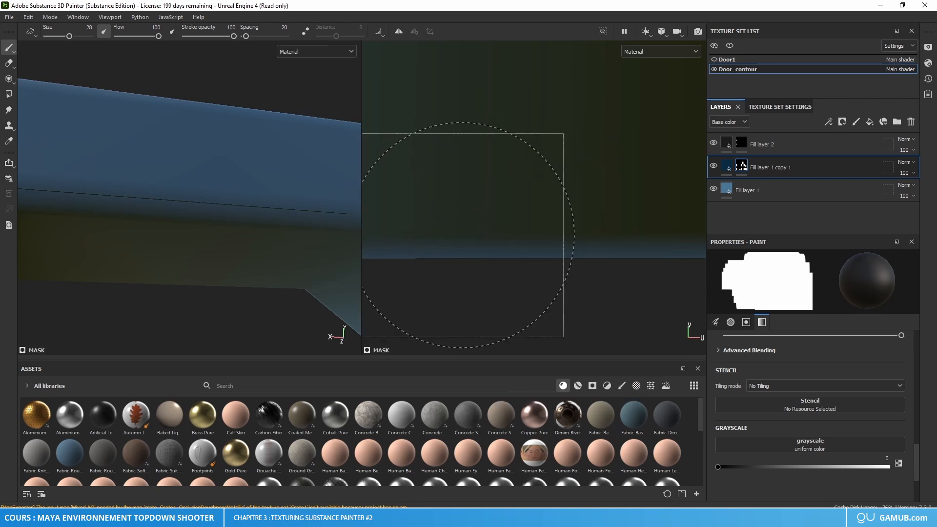
pyautogui.scroll(-3, 511, 230)
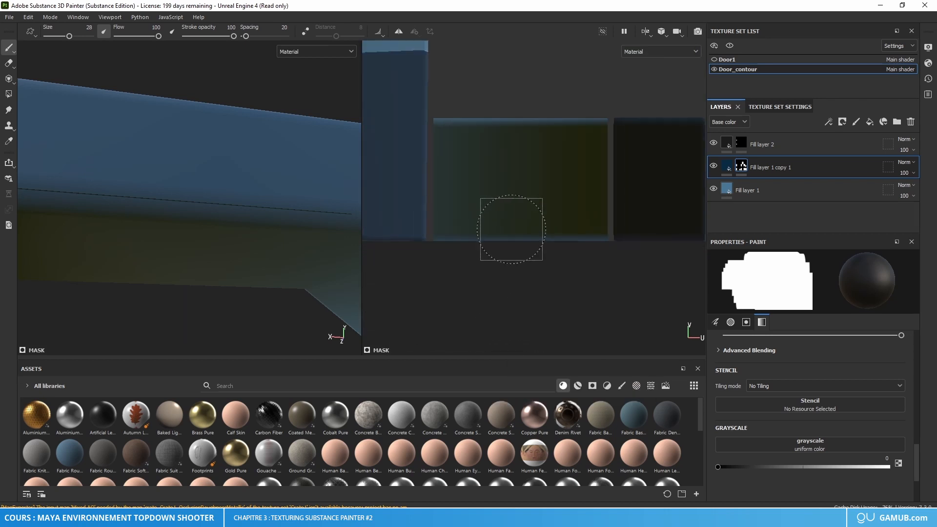
pyautogui.scroll(-4, 511, 230)
pyautogui.scroll(-5, 537, 210)
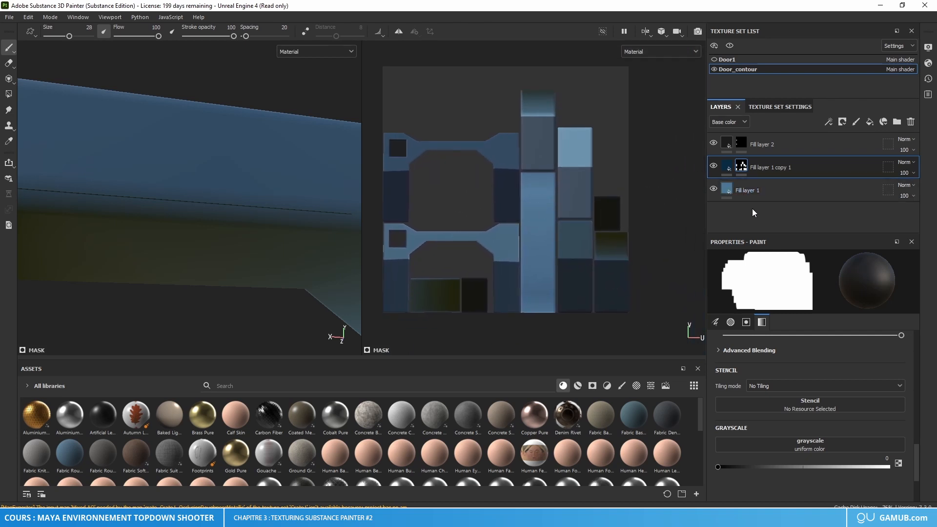
# Step: Add a new folder directly above Fill layer 1 copy 1 in the layer stack
pyautogui.scroll(-5, 258, 210)
pyautogui.keyDown('alt'); pyautogui.moveTo(249, 229); pyautogui.dragTo(254, 175, button='middle'); pyautogui.keyUp('alt')
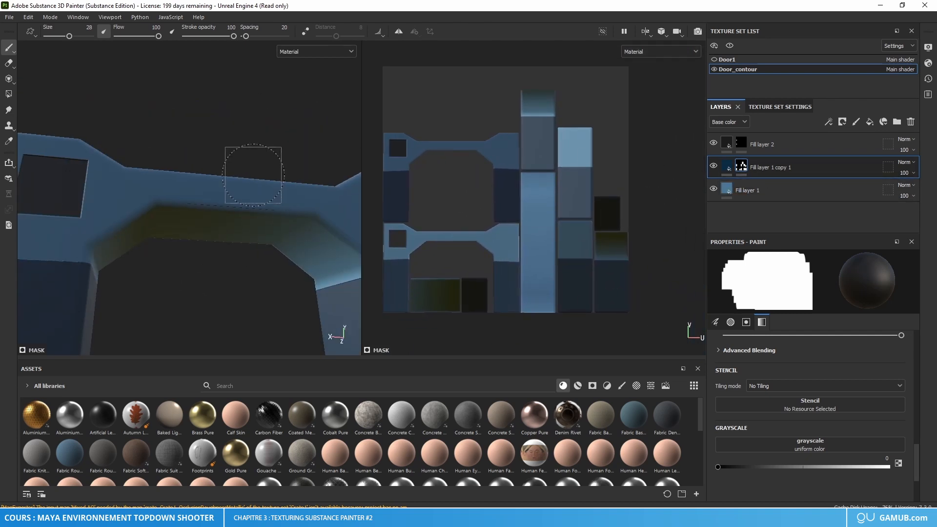
pyautogui.keyDown('alt'); pyautogui.moveTo(253, 175); pyautogui.dragTo(220, 242); pyautogui.keyUp('alt')
pyautogui.keyDown('alt'); pyautogui.moveTo(219, 249); pyautogui.dragTo(274, 195, button='middle'); pyautogui.keyUp('alt')
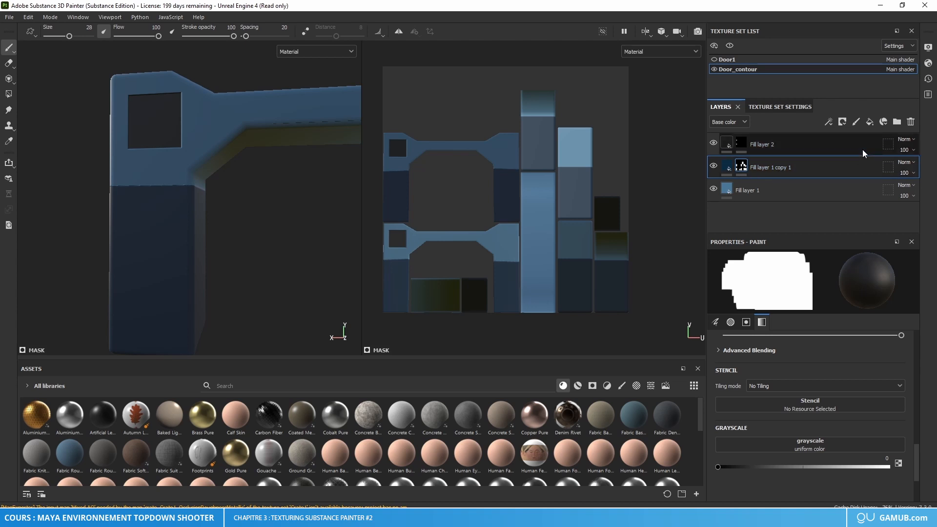
pyautogui.click(896, 122)
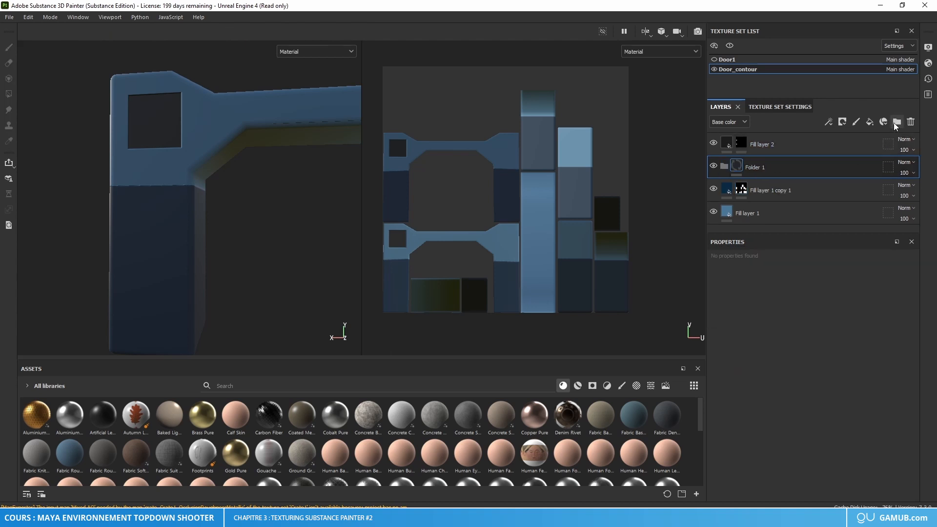
# Step: Move Fill layer 1 copy 1 into Folder 1 and add a black mask to the folder
pyautogui.moveTo(774, 192)
pyautogui.mouseDown()
pyautogui.moveTo(773, 170)
pyautogui.moveTo(785, 190)
pyautogui.moveTo(775, 188)
pyautogui.moveTo(777, 168)
pyautogui.mouseUp()
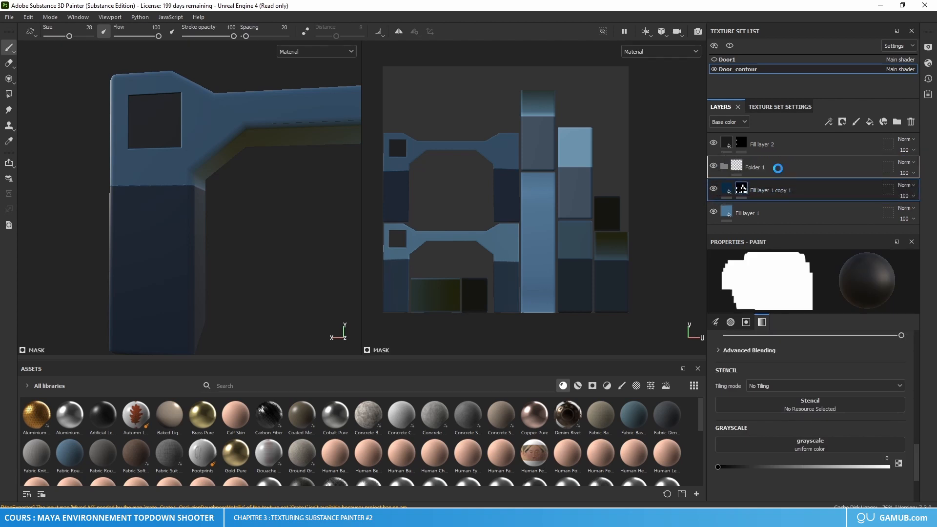
pyautogui.rightClick(739, 168)
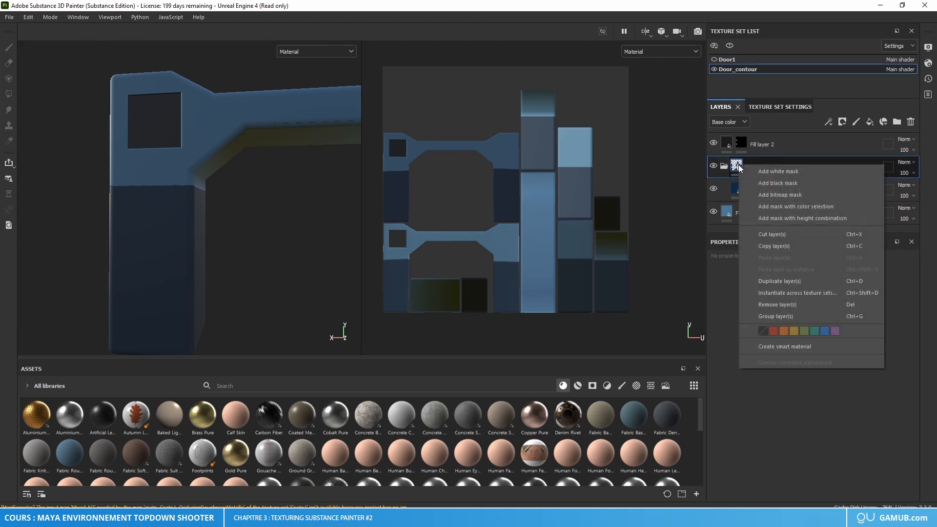
pyautogui.click(769, 183)
# Step: Fill the UV islands of the door's pillars white on Folder 1's mask, using Polygon Fill in UV chunk mode
pyautogui.click(9, 94)
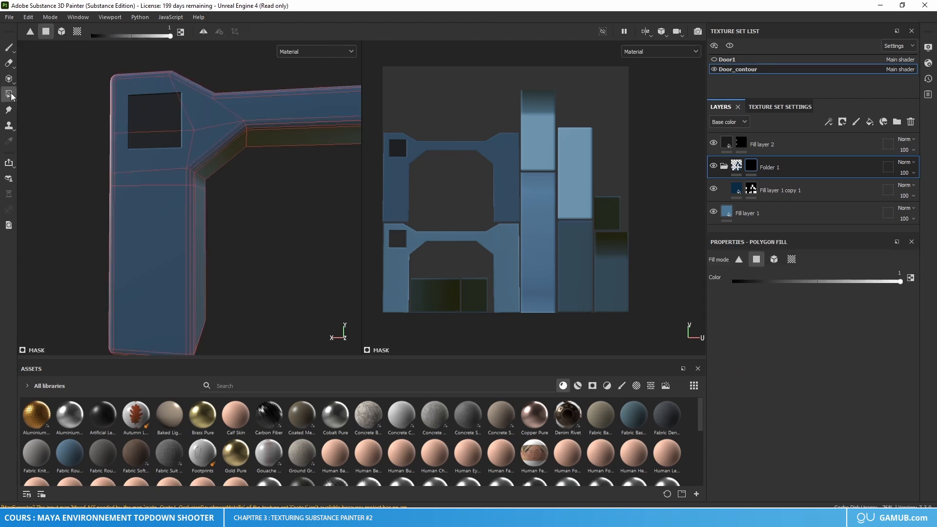
pyautogui.click(77, 36)
pyautogui.click(160, 209)
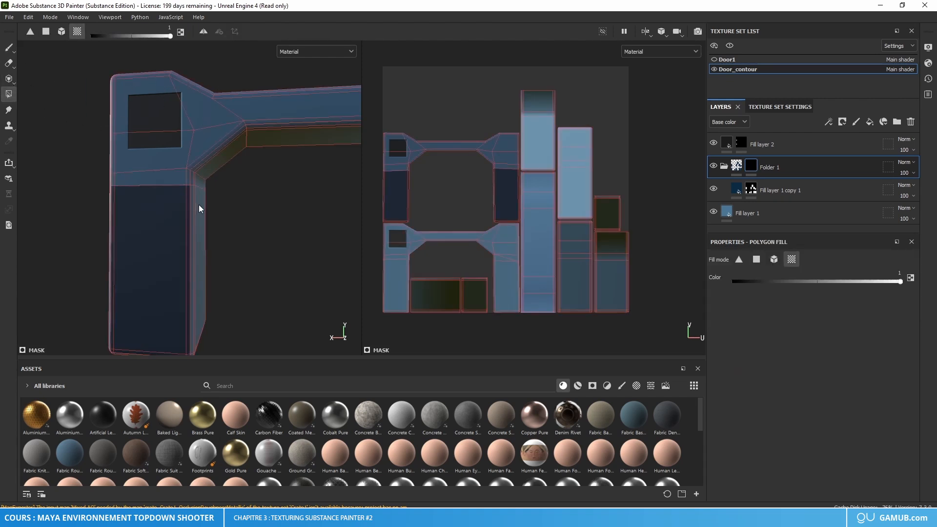
pyautogui.click(199, 205)
pyautogui.keyDown('alt'); pyautogui.moveTo(201, 205); pyautogui.dragTo(290, 139); pyautogui.keyUp('alt')
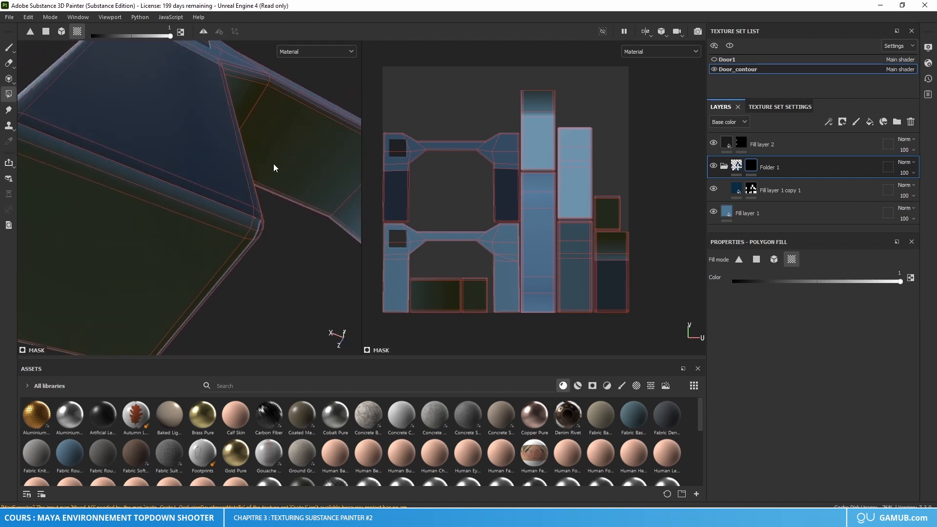
pyautogui.click(209, 217)
pyautogui.keyDown('alt'); pyautogui.moveTo(209, 218); pyautogui.dragTo(83, 225); pyautogui.keyUp('alt')
pyautogui.click(108, 169)
pyautogui.click(132, 237)
pyautogui.click(136, 222)
pyautogui.keyDown('alt'); pyautogui.moveTo(237, 217); pyautogui.dragTo(93, 222); pyautogui.keyUp('alt')
pyautogui.keyDown('alt'); pyautogui.moveTo(317, 214); pyautogui.dragTo(241, 247); pyautogui.keyUp('alt')
# Step: Examine the thin dark line on the beam's underside and compare it with the matching islands in the UV layout
pyautogui.click(9, 48)
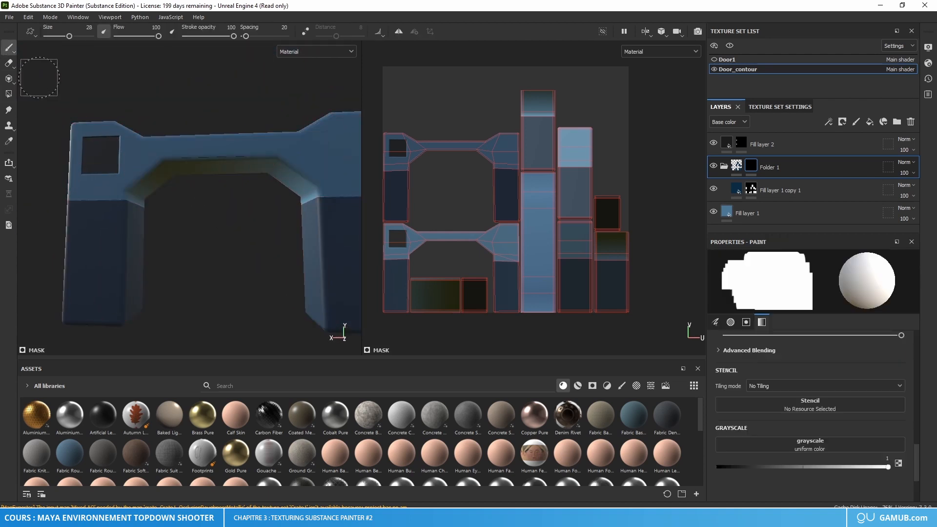
pyautogui.scroll(8, 203, 143)
pyautogui.keyDown('alt'); pyautogui.moveTo(227, 154); pyautogui.dragTo(220, 172); pyautogui.keyUp('alt')
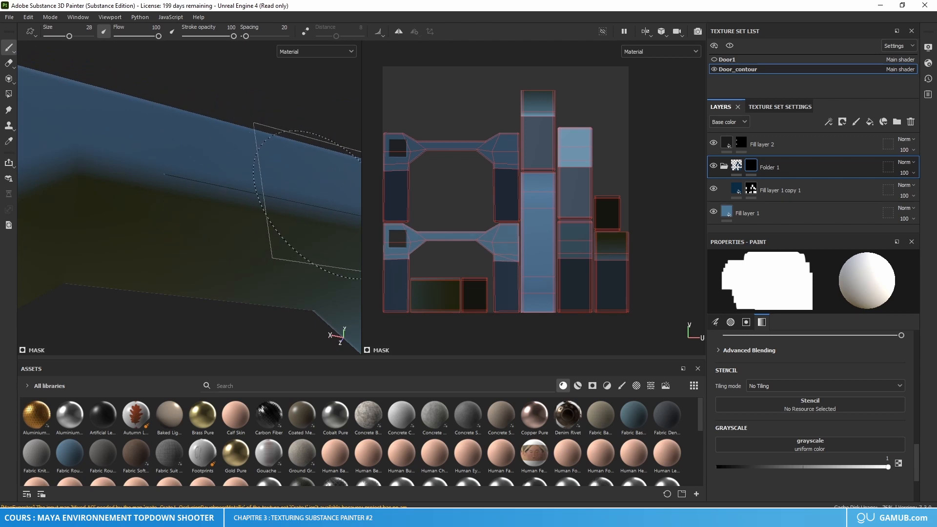
pyautogui.scroll(-3, 259, 200)
pyautogui.keyDown('alt'); pyautogui.moveTo(251, 205); pyautogui.dragTo(273, 161, button='middle'); pyautogui.keyUp('alt')
pyautogui.scroll(3, 444, 317)
pyautogui.scroll(1, 444, 318)
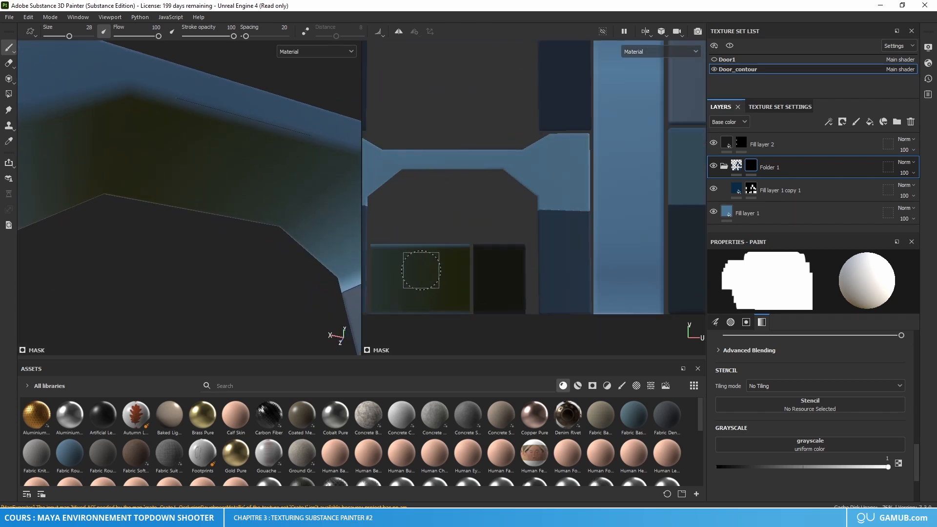
pyautogui.scroll(-7, 421, 271)
pyautogui.keyDown('alt'); pyautogui.moveTo(447, 223); pyautogui.dragTo(482, 190, button='middle'); pyautogui.keyUp('alt')
pyautogui.scroll(6, 461, 228)
pyautogui.keyDown('alt'); pyautogui.moveTo(461, 241); pyautogui.dragTo(482, 255, button='middle'); pyautogui.keyUp('alt')
pyautogui.scroll(3, 462, 239)
pyautogui.scroll(-3, 460, 244)
pyautogui.scroll(-6, 265, 212)
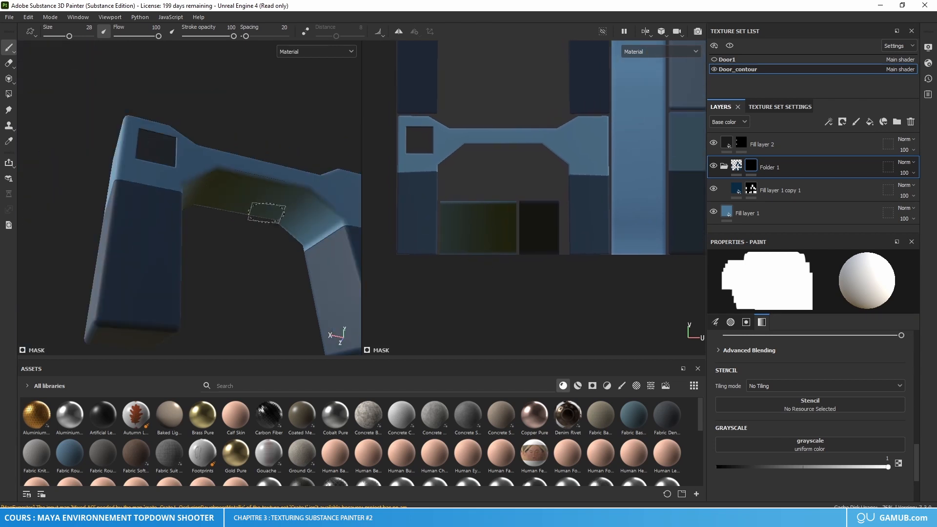
# Step: Inspect the door frame from several angles, checking the beam's underside and the pillar colour boundaries
pyautogui.keyDown('alt'); pyautogui.moveTo(264, 212); pyautogui.dragTo(225, 254); pyautogui.keyUp('alt')
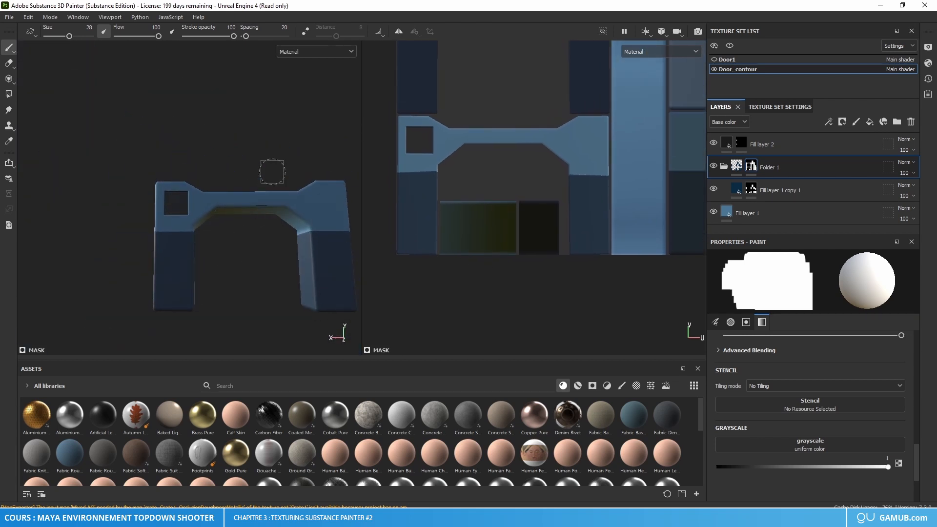
pyautogui.keyDown('alt'); pyautogui.moveTo(232, 258); pyautogui.dragTo(422, 262); pyautogui.keyUp('alt')
pyautogui.scroll(7, 299, 209)
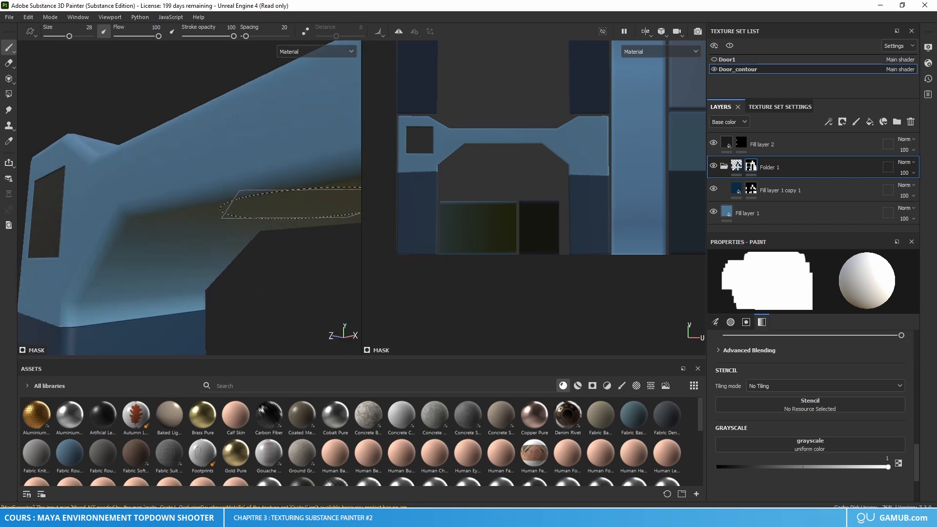
pyautogui.keyDown('alt'); pyautogui.moveTo(290, 202); pyautogui.dragTo(231, 218); pyautogui.keyUp('alt')
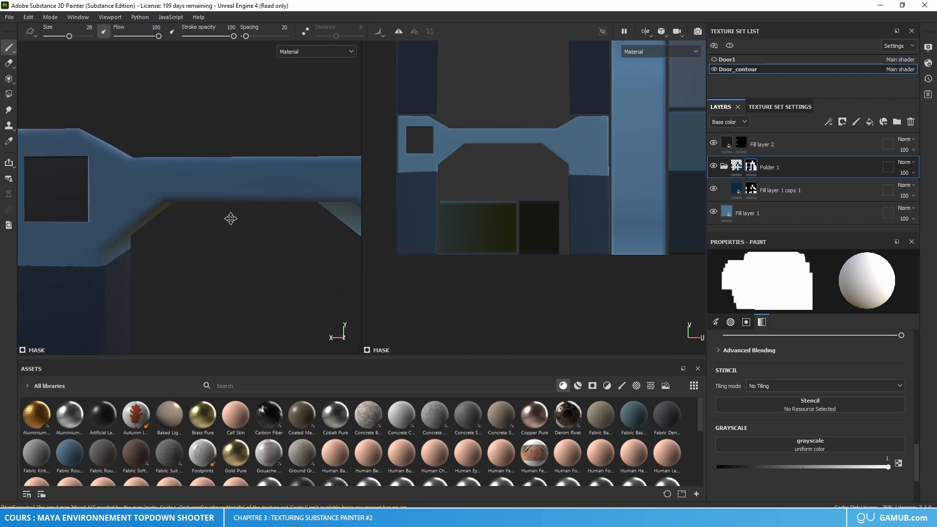
pyautogui.scroll(-8, 234, 229)
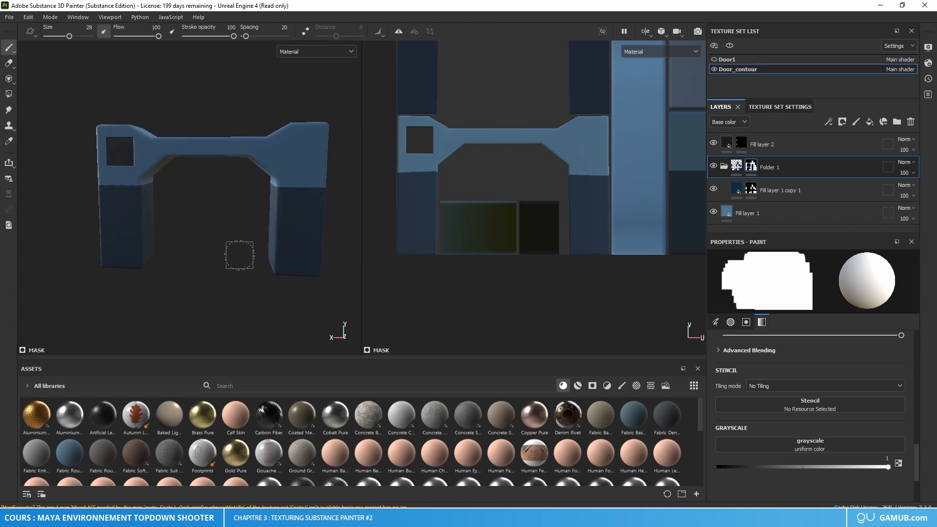
pyautogui.keyDown('alt'); pyautogui.moveTo(239, 255); pyautogui.dragTo(258, 269); pyautogui.keyUp('alt')
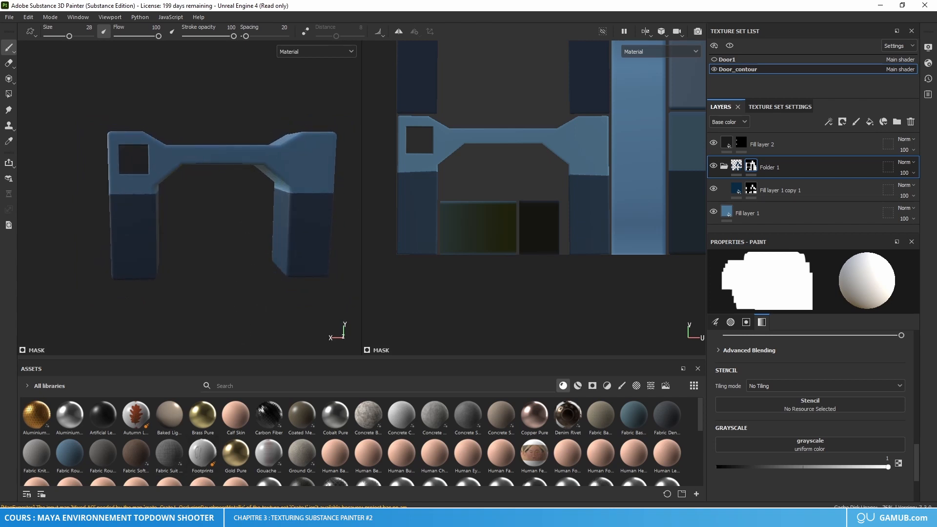
# Step: Switch to Maya and show the door frame's UV shells in the UV Editor
pyautogui.hotkey('alt', 'Tab')
pyautogui.click(477, 250)
pyautogui.moveTo(472, 250); pyautogui.dragTo(570, 186, button='right')
pyautogui.click(468, 251)
pyautogui.click(794, 60)
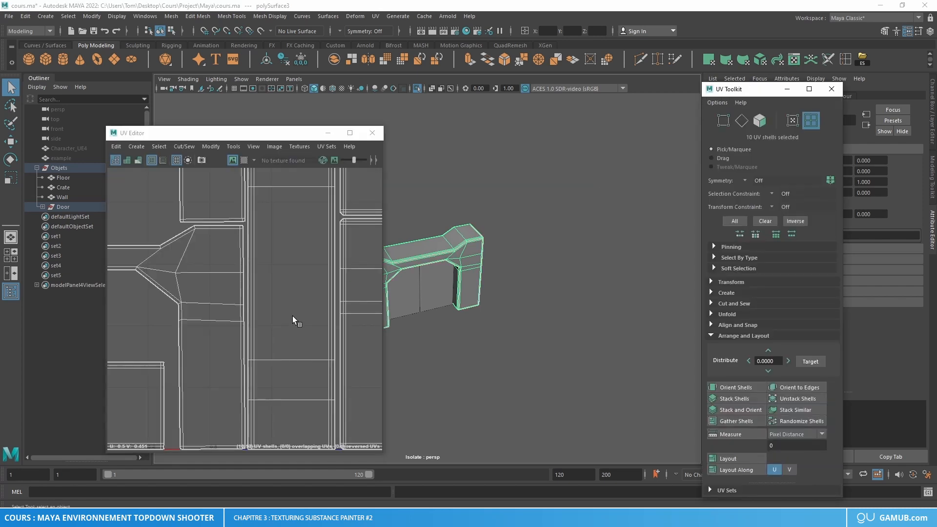
# Step: Examine the lower edge of the UV layout and select the two rectangular shells beneath the lower arch
pyautogui.keyDown('alt'); pyautogui.moveTo(261, 341); pyautogui.dragTo(344, 249, button='middle'); pyautogui.keyUp('alt')
pyautogui.scroll(5, 186, 365)
pyautogui.keyDown('alt'); pyautogui.moveTo(122, 369); pyautogui.dragTo(271, 341, button='middle'); pyautogui.keyUp('alt')
pyautogui.scroll(-8, 225, 356)
pyautogui.moveTo(254, 338); pyautogui.dragTo(216, 322, button='right')
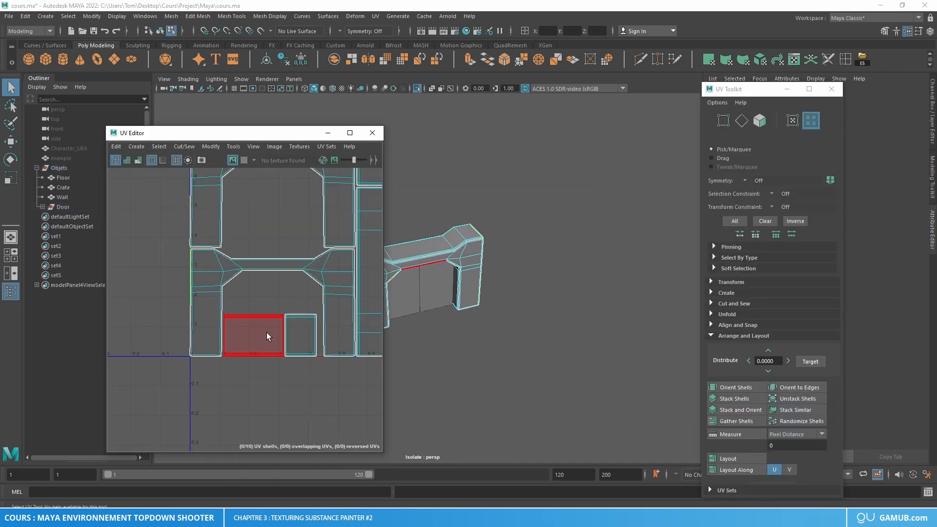
pyautogui.moveTo(257, 306); pyautogui.dragTo(300, 332)
pyautogui.keyDown('alt'); pyautogui.moveTo(324, 336); pyautogui.dragTo(252, 344, button='middle'); pyautogui.keyUp('alt')
pyautogui.scroll(-5, 258, 347)
pyautogui.scroll(-2, 259, 349)
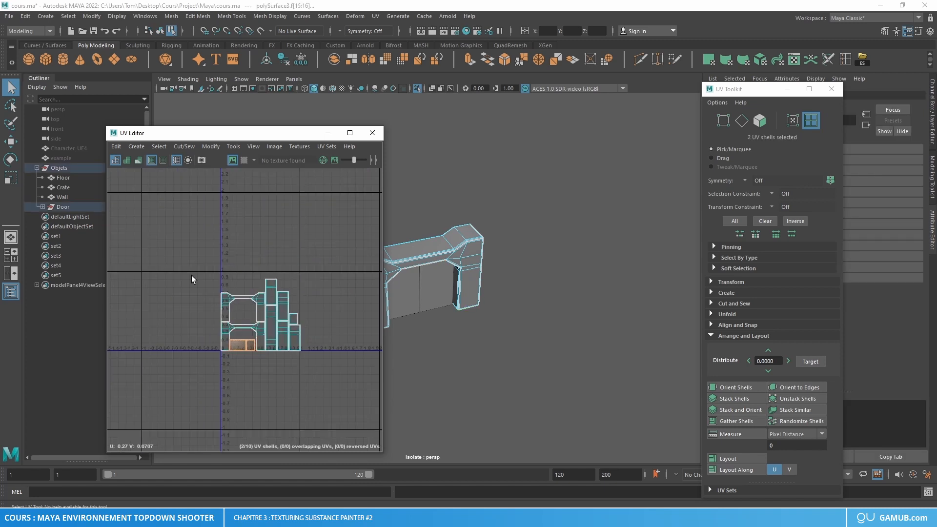
# Step: Move all of the door frame's UV shells up slightly to about V 0.47 and close the UV Editor
pyautogui.moveTo(192, 276); pyautogui.dragTo(337, 364)
pyautogui.press('f')
pyautogui.press('w')
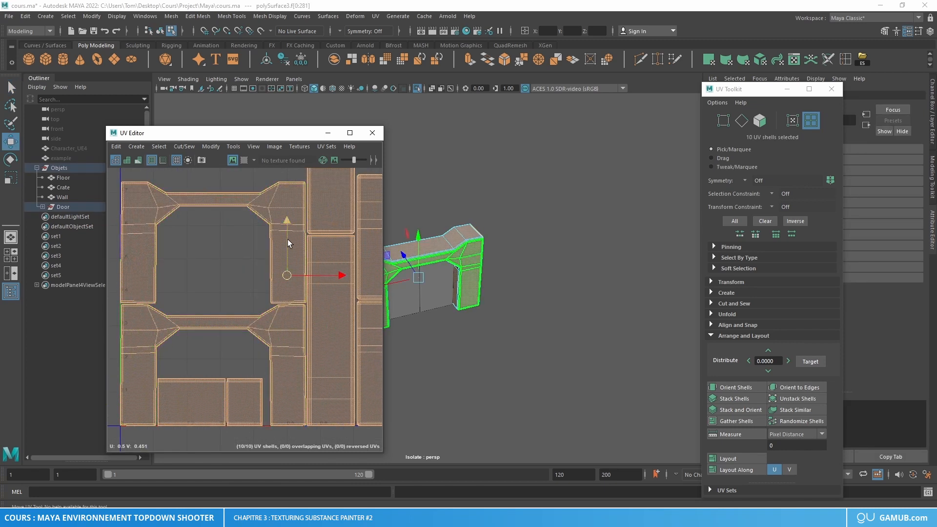
pyautogui.moveTo(288, 243); pyautogui.dragTo(289, 236)
pyautogui.scroll(-4, 213, 230)
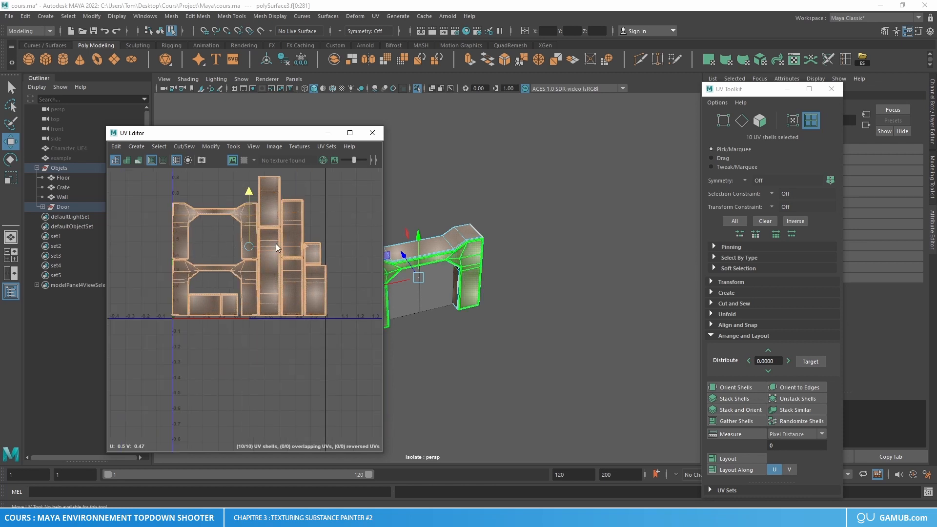
pyautogui.moveTo(259, 239); pyautogui.dragTo(328, 216, button='right')
pyautogui.click(380, 138)
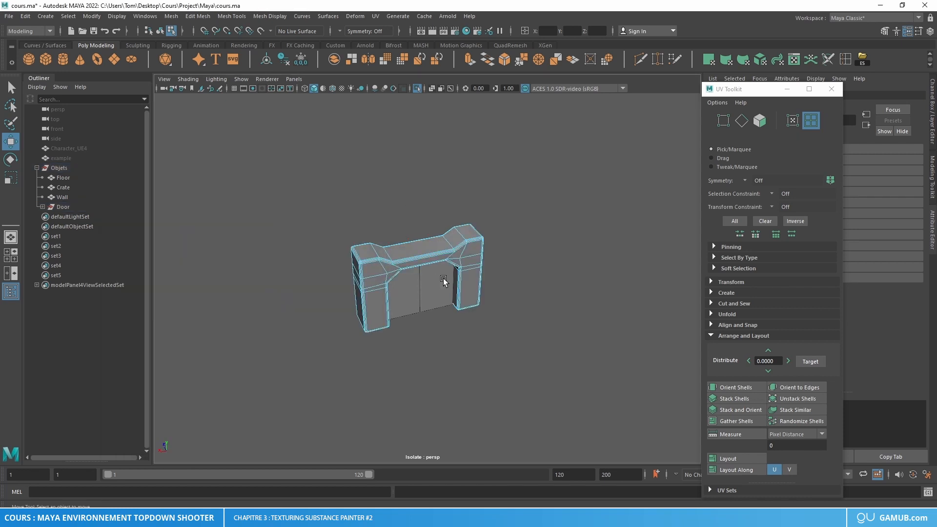
# Step: Export the Door group as FBX, replacing the existing door.fbx in the project's fbx folder
pyautogui.moveTo(439, 258); pyautogui.dragTo(541, 202, button='right')
pyautogui.moveTo(621, 163); pyautogui.dragTo(345, 339)
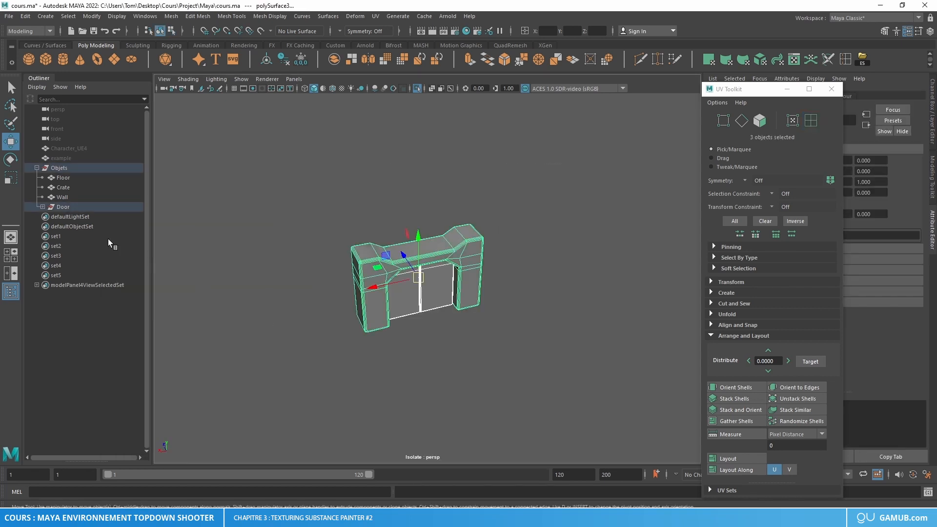
pyautogui.click(81, 209)
pyautogui.click(9, 16)
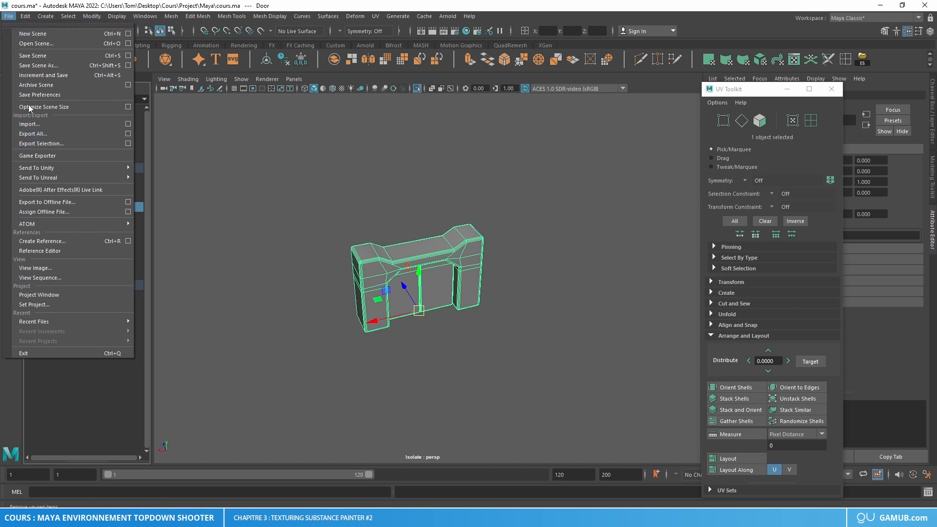
pyautogui.click(41, 143)
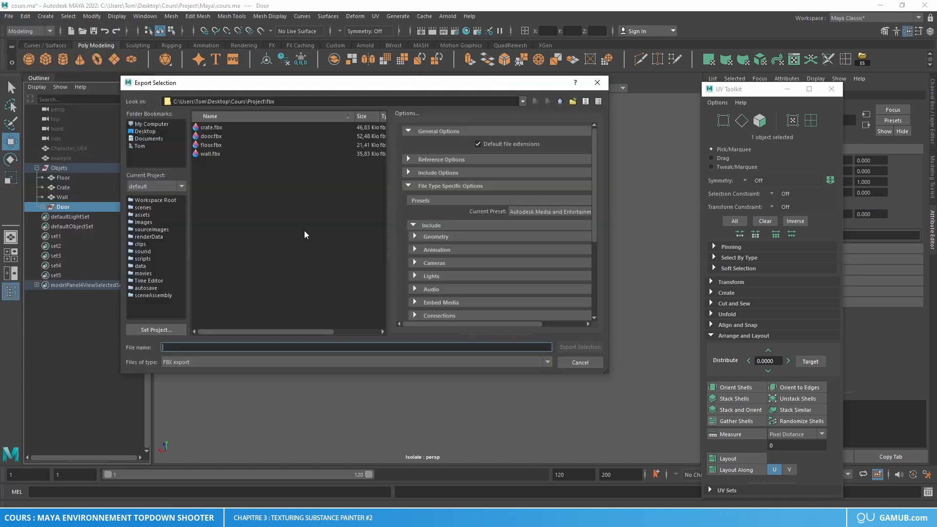
pyautogui.click(214, 137)
pyautogui.click(579, 347)
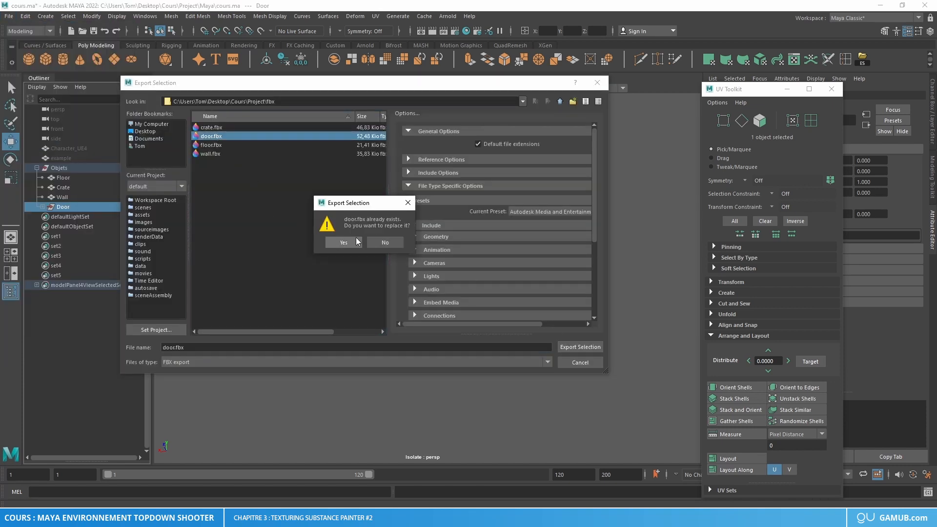
pyautogui.press('Return')
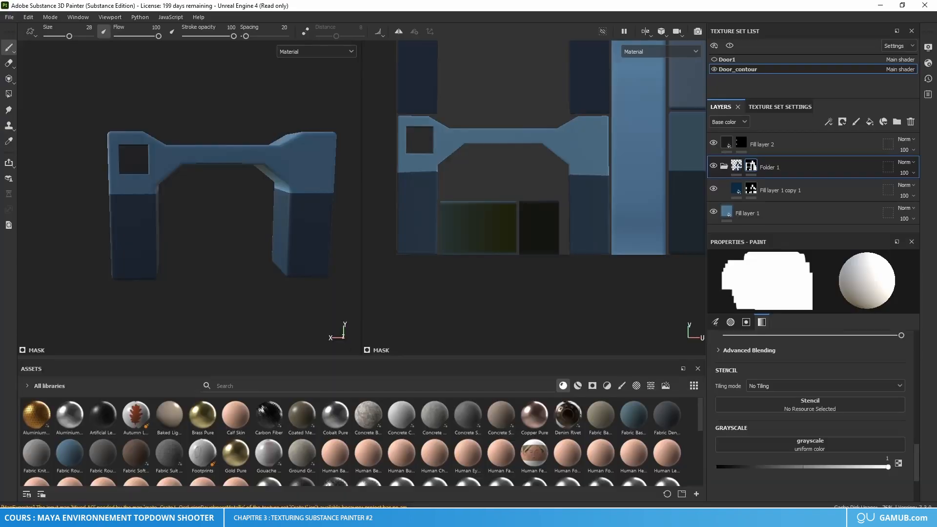
# Step: In Substance 3D Painter, reload door.fbx as the mesh in the project configuration
pyautogui.click(23, 17)
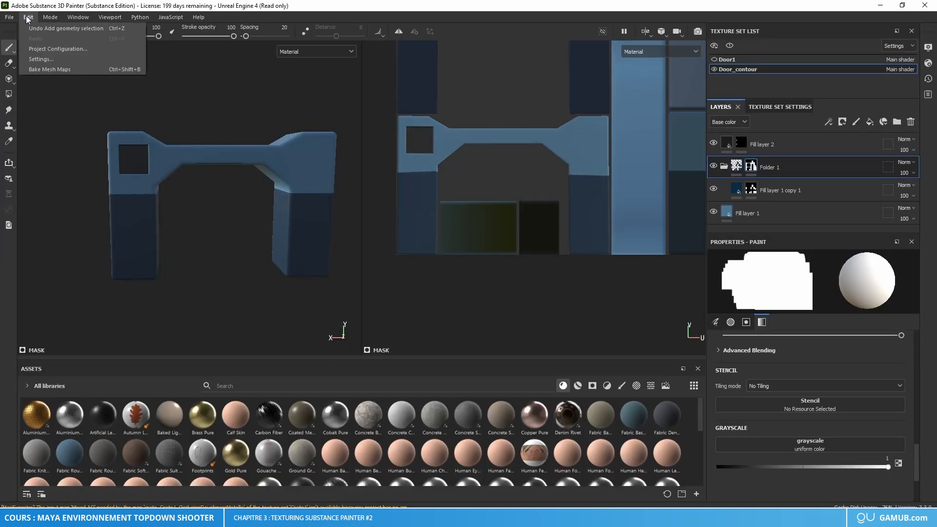
pyautogui.click(41, 49)
pyautogui.click(518, 179)
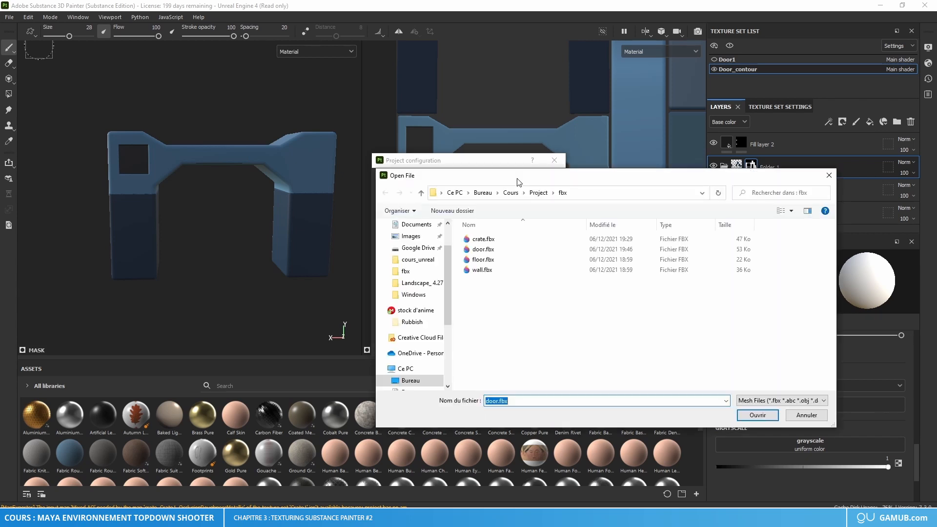
pyautogui.click(493, 250)
pyautogui.click(758, 415)
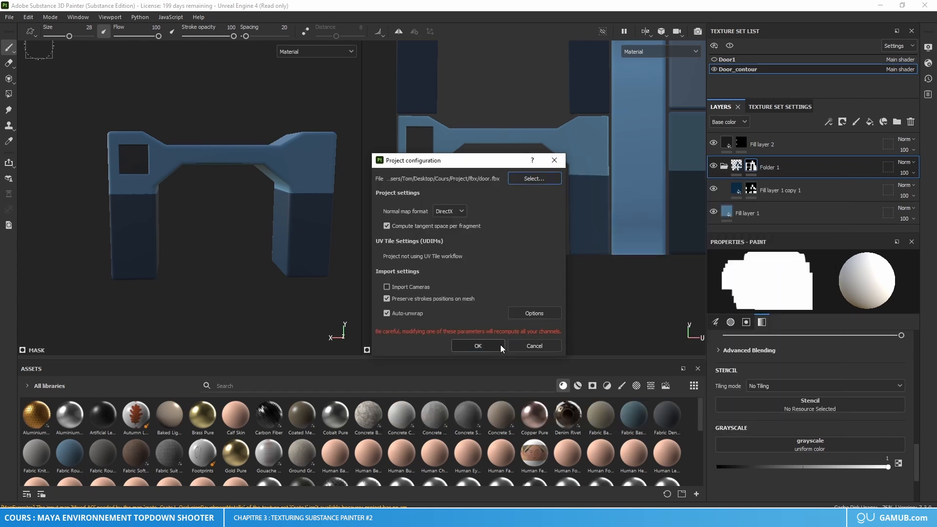
pyautogui.click(480, 345)
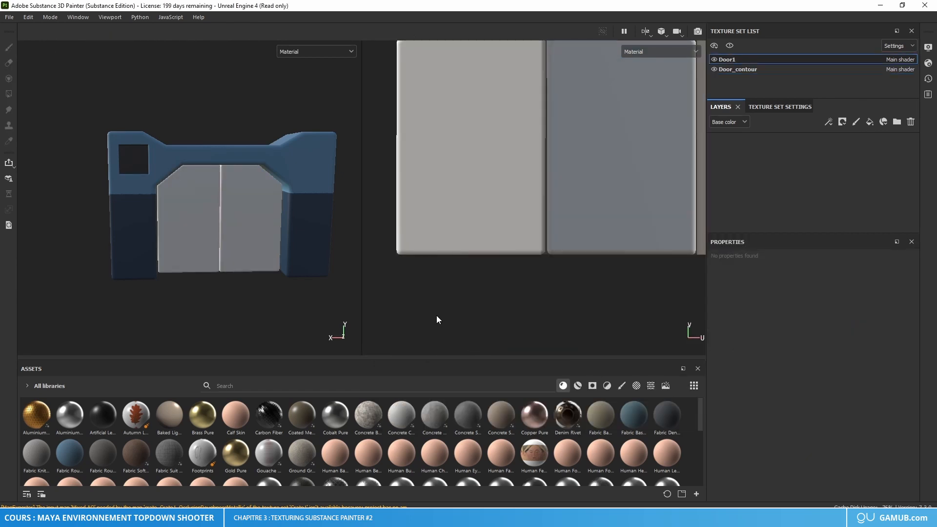
# Step: Select the Door_contour texture set and examine the reloaded frame around the beam's underside and inner pillar edges
pyautogui.click(737, 69)
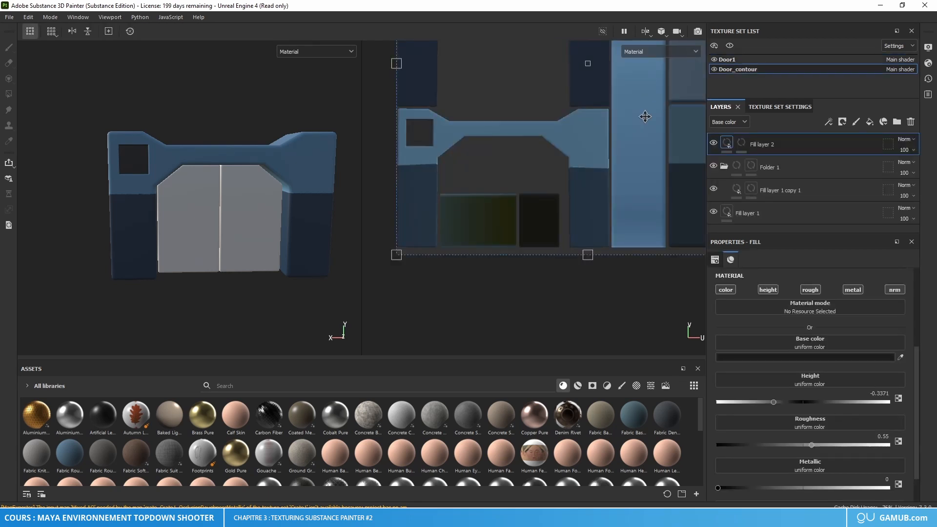
pyautogui.keyDown('alt'); pyautogui.moveTo(317, 177); pyautogui.dragTo(300, 193, button='middle'); pyautogui.keyUp('alt')
pyautogui.scroll(6, 286, 234)
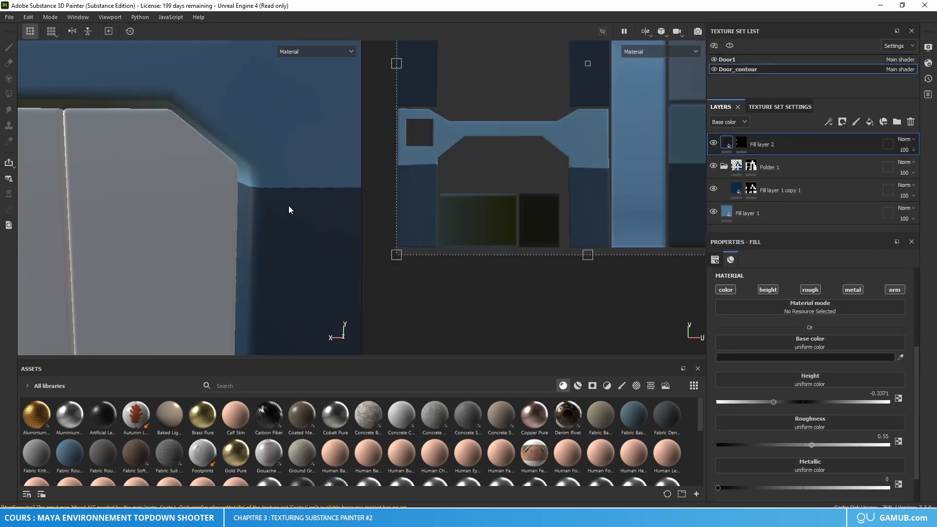
pyautogui.keyDown('alt'); pyautogui.moveTo(141, 171); pyautogui.dragTo(211, 234, button='middle'); pyautogui.keyUp('alt')
pyautogui.keyDown('alt'); pyautogui.moveTo(210, 235); pyautogui.dragTo(207, 211); pyautogui.keyUp('alt')
pyautogui.scroll(-5, 122, 210)
pyautogui.keyDown('alt'); pyautogui.moveTo(144, 229); pyautogui.dragTo(188, 236, button='middle'); pyautogui.keyUp('alt')
pyautogui.keyDown('alt'); pyautogui.moveTo(188, 236); pyautogui.dragTo(183, 253); pyautogui.keyUp('alt')
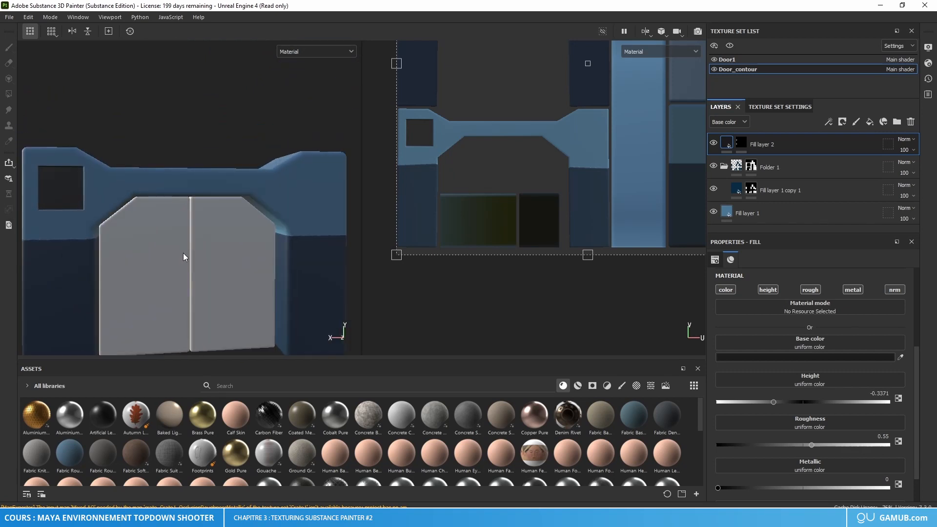
pyautogui.keyDown('alt'); pyautogui.moveTo(183, 253); pyautogui.dragTo(180, 231, button='middle'); pyautogui.keyUp('alt')
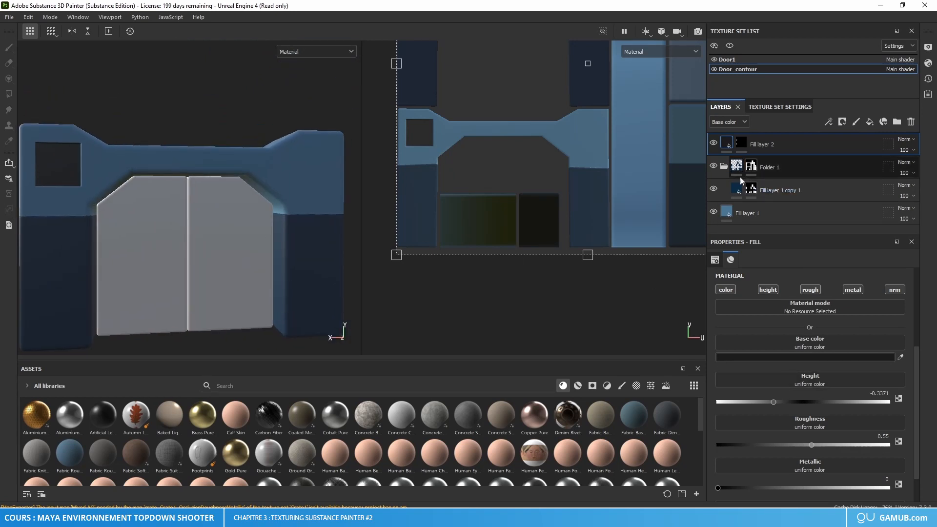
# Step: Move Fill layer 1 copy 1 out of Folder 1 and delete the folder
pyautogui.click(774, 192)
pyautogui.moveTo(775, 191); pyautogui.dragTo(781, 162)
pyautogui.click(774, 186)
pyautogui.click(911, 122)
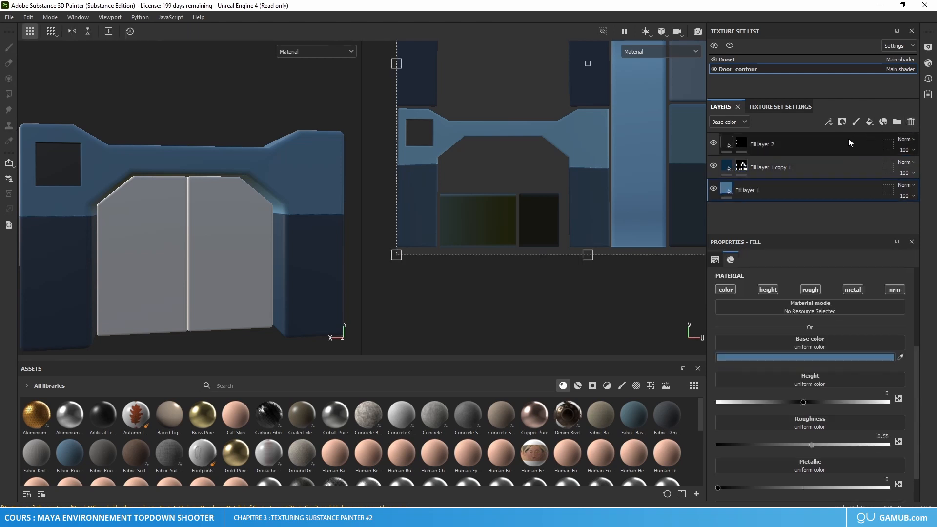
pyautogui.keyDown('alt'); pyautogui.moveTo(262, 195); pyautogui.dragTo(239, 196); pyautogui.keyUp('alt')
pyautogui.scroll(5, 238, 196)
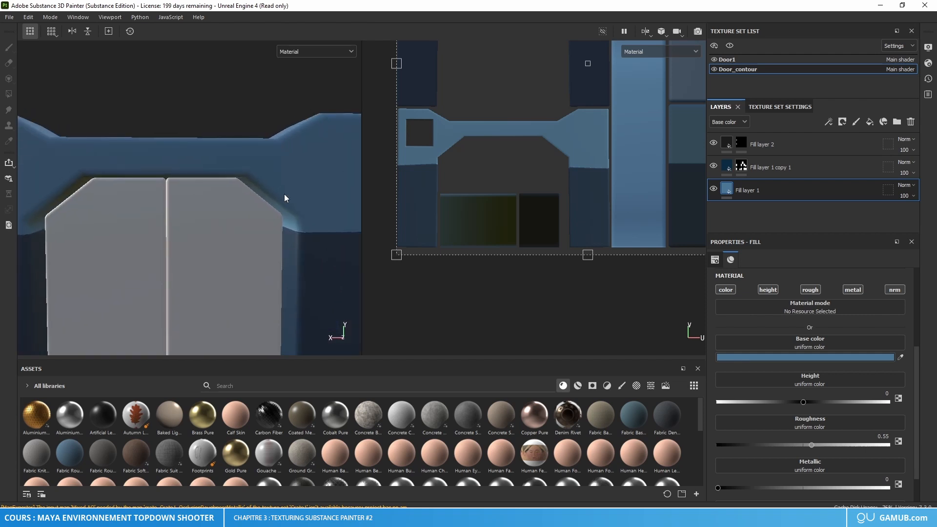
# Step: Add a filter to the mask of Fill layer 1 copy 1
pyautogui.click(732, 170)
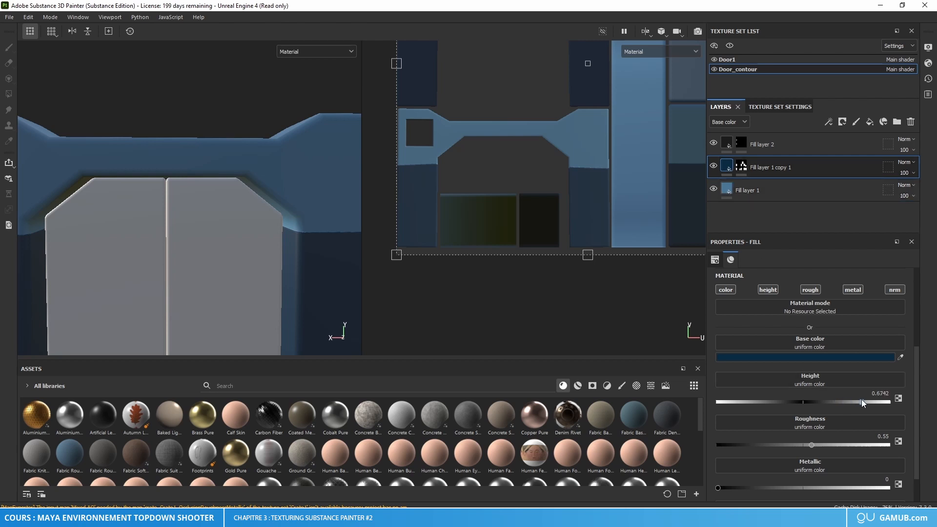
pyautogui.click(741, 166)
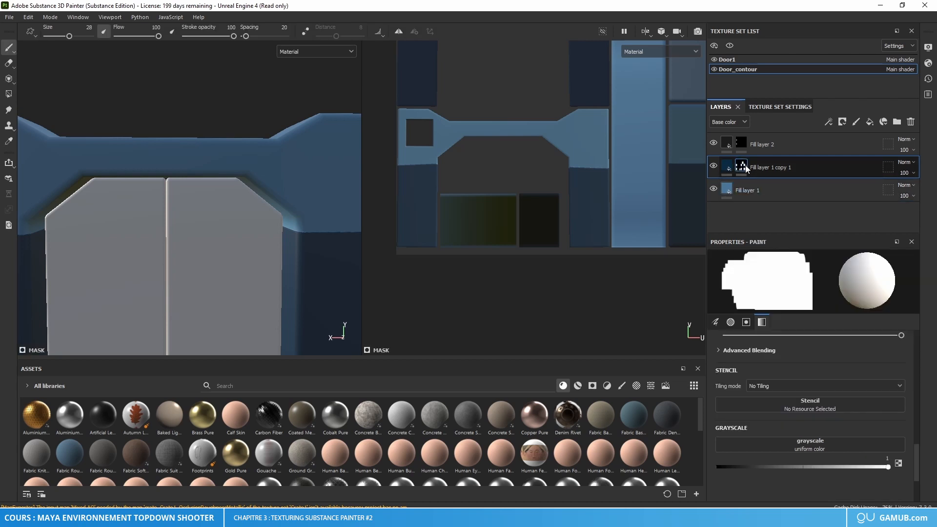
pyautogui.rightClick(742, 167)
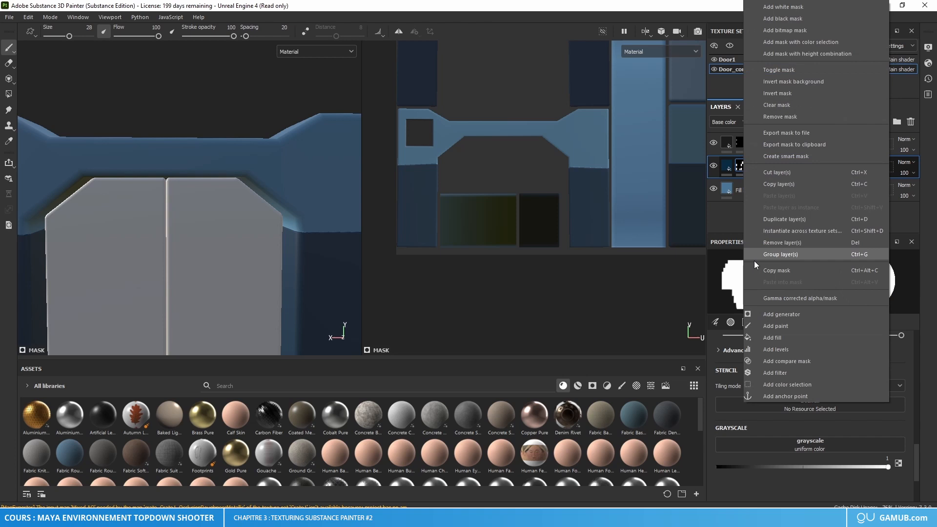
pyautogui.click(777, 370)
# Step: Set the mask's filter to Blur with a blur intensity of 0.74 to soften the pillar's color edge
pyautogui.scroll(3, 320, 238)
pyautogui.keyDown('ctrl'); pyautogui.keyDown('alt'); pyautogui.moveTo(320, 238); pyautogui.dragTo(197, 255); pyautogui.keyUp('alt'); pyautogui.keyUp('ctrl')
pyautogui.scroll(4, 240, 234)
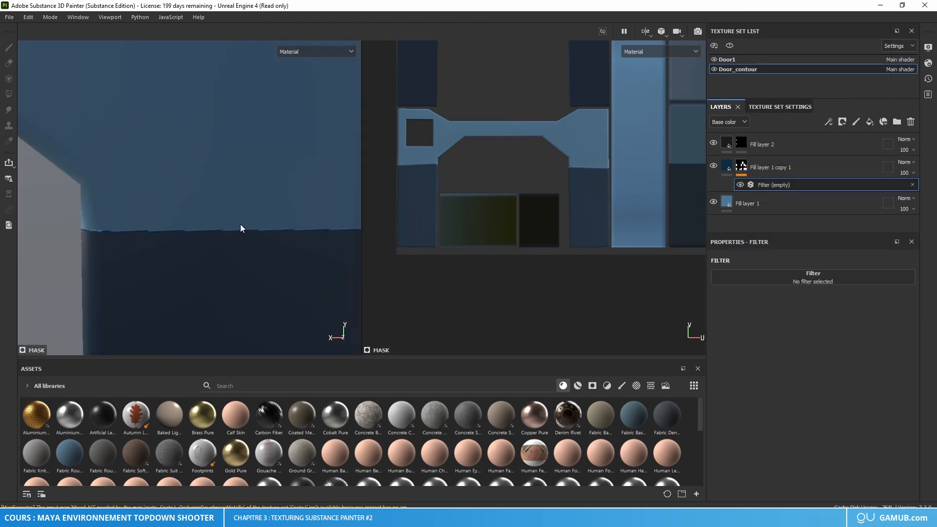
pyautogui.click(795, 282)
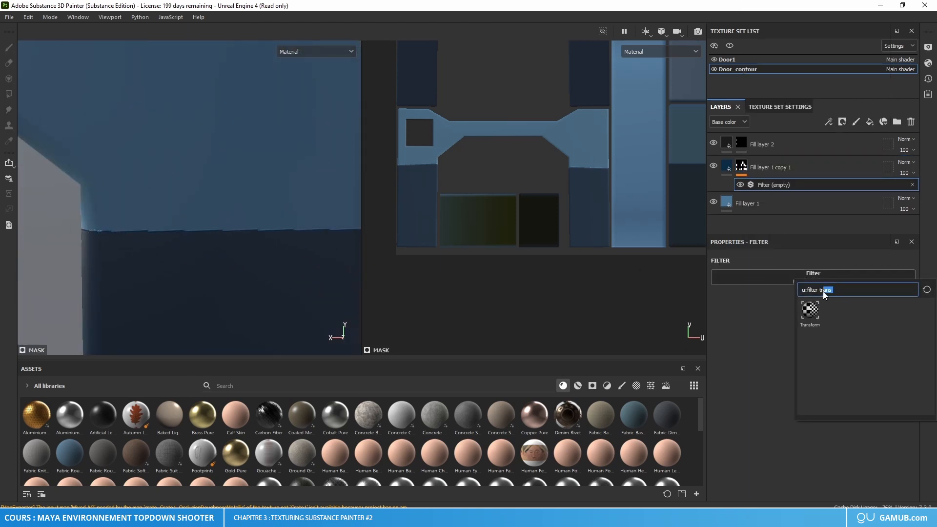
pyautogui.press('BackSpace')
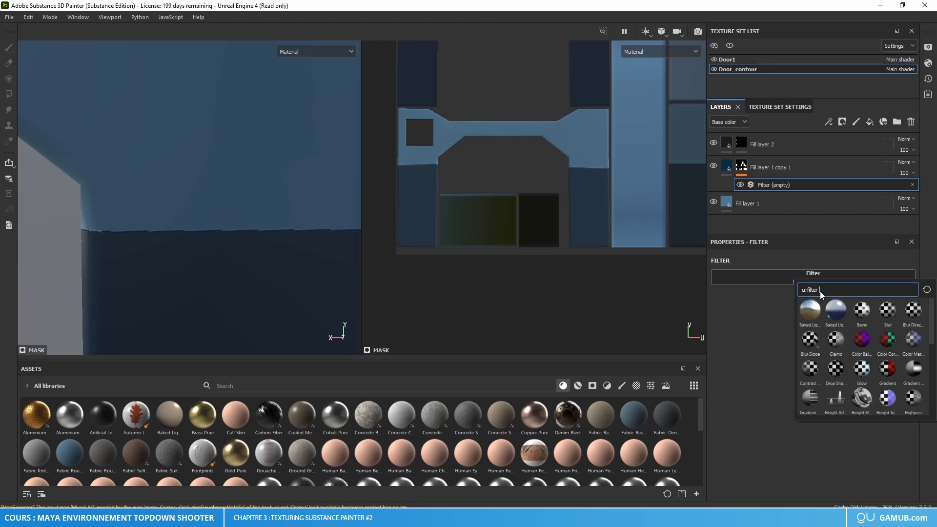
pyautogui.click(894, 309)
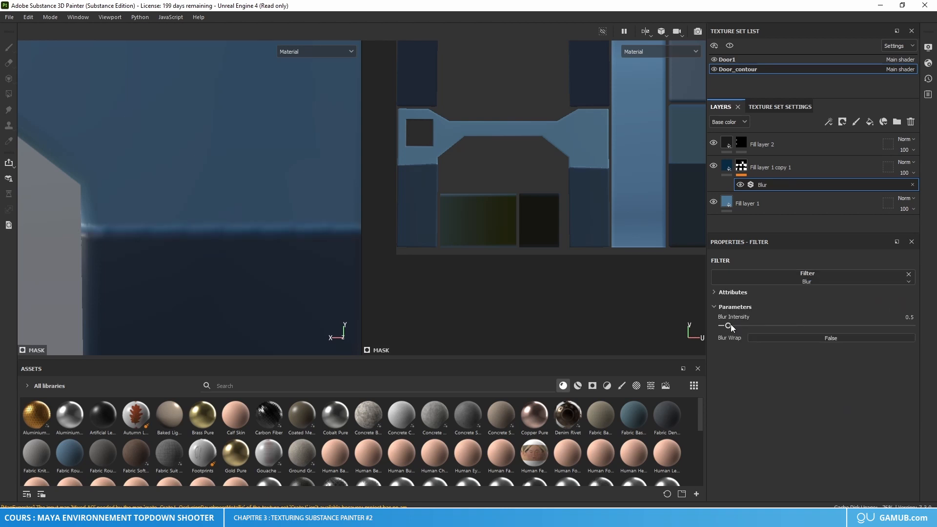
pyautogui.moveTo(737, 327); pyautogui.dragTo(731, 326)
# Step: Compare the whole door frame with the reference image of the finished door
pyautogui.scroll(-5, 251, 223)
pyautogui.moveTo(203, 230); pyautogui.dragTo(224, 223, button='middle')
pyautogui.moveTo(224, 224)
pyautogui.keyDown('alt'); pyautogui.mouseDown()
pyautogui.moveTo(266, 304)
pyautogui.moveTo(240, 293)
pyautogui.mouseUp(); pyautogui.keyUp('alt')
pyautogui.moveTo(0, 297); pyautogui.dragTo(286, 270, button='right')
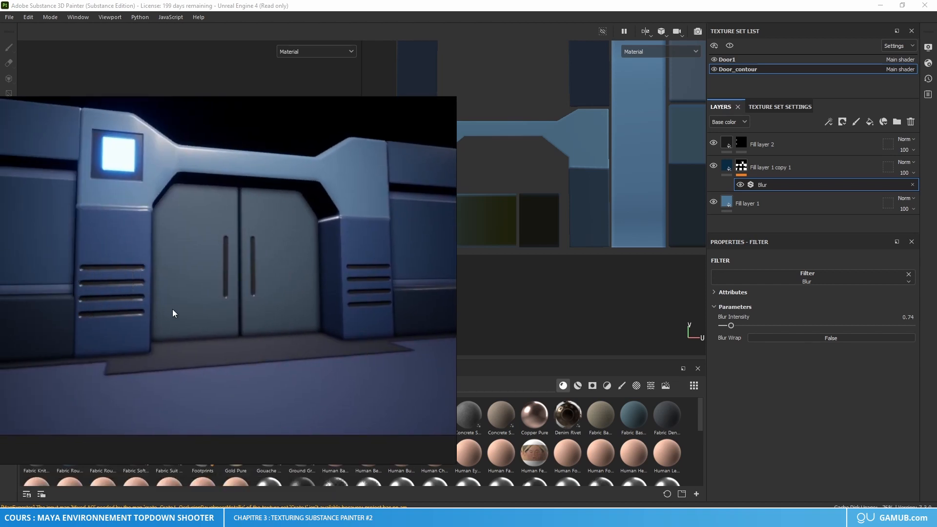
pyautogui.moveTo(172, 309); pyautogui.dragTo(0, 318, button='right')
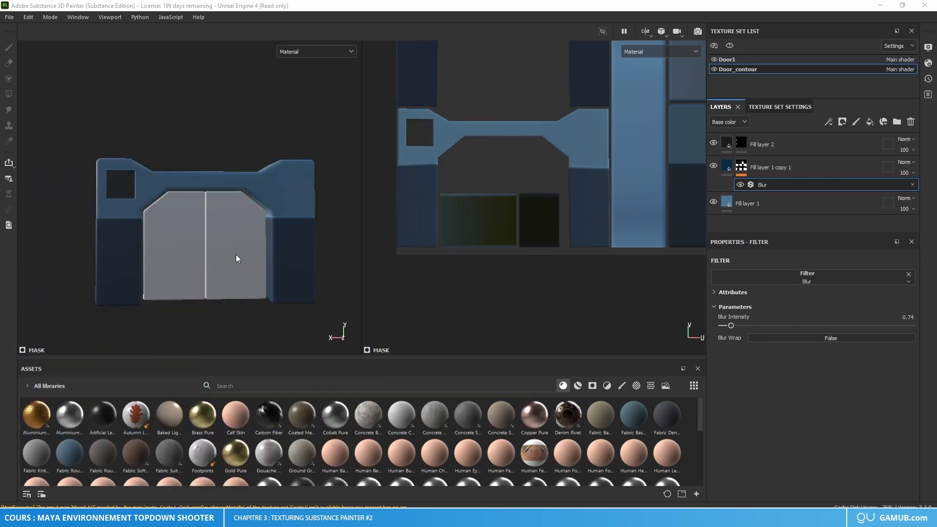
pyautogui.keyDown('alt'); pyautogui.moveTo(231, 267); pyautogui.dragTo(268, 254, button='middle'); pyautogui.keyUp('alt')
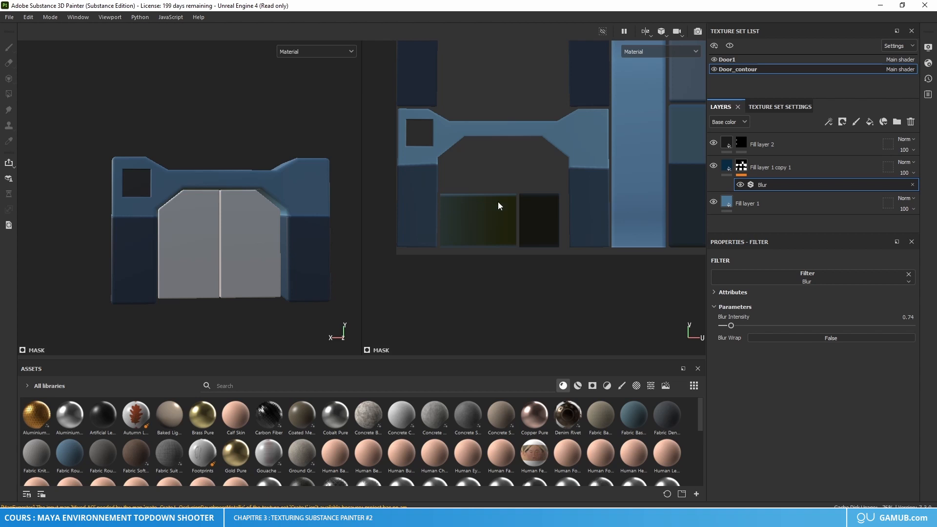
# Step: Add a fill layer above Fill layer 2 with base color 1D1D1D and a black mask
pyautogui.click(773, 142)
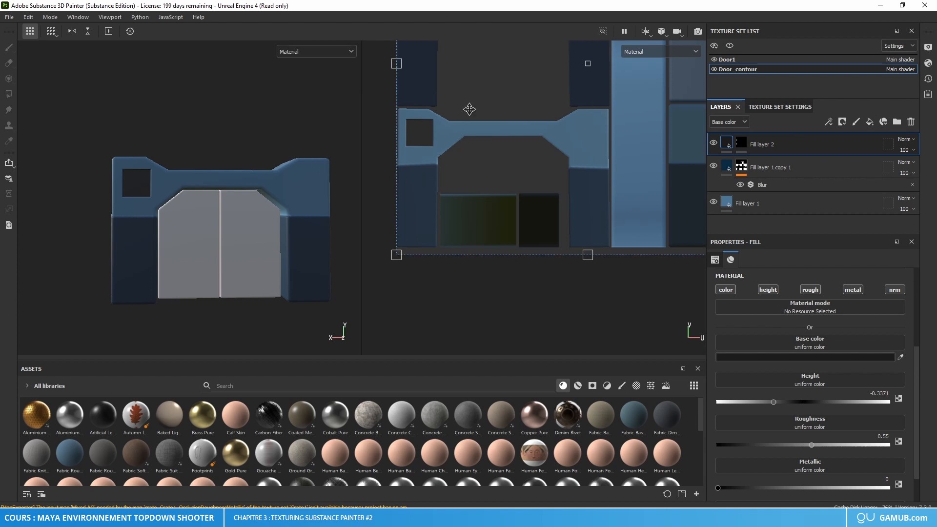
pyautogui.click(867, 122)
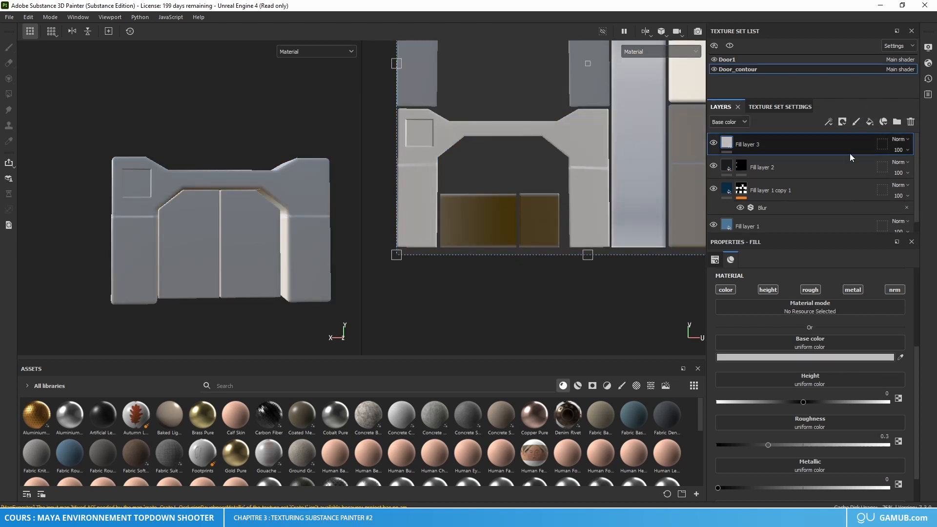
pyautogui.click(805, 357)
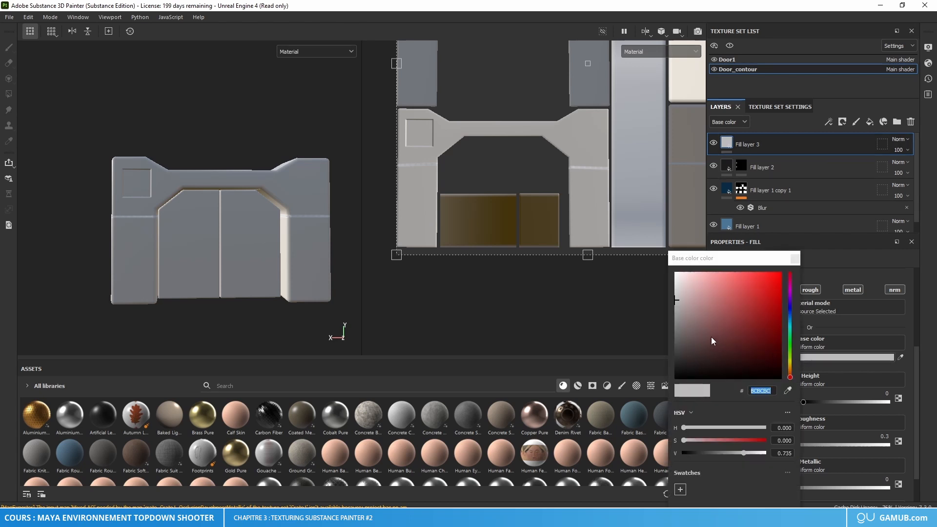
pyautogui.write('1A1A1A')
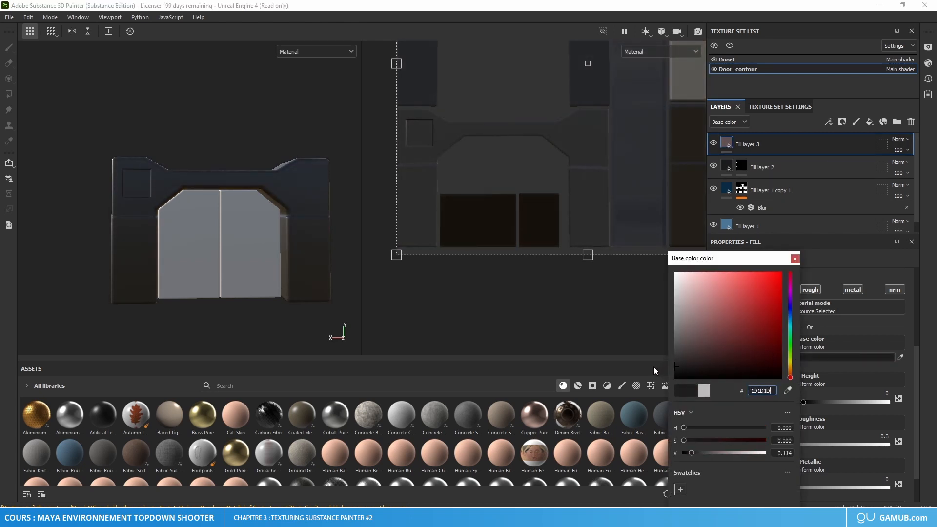
pyautogui.rightClick(721, 142)
pyautogui.click(773, 19)
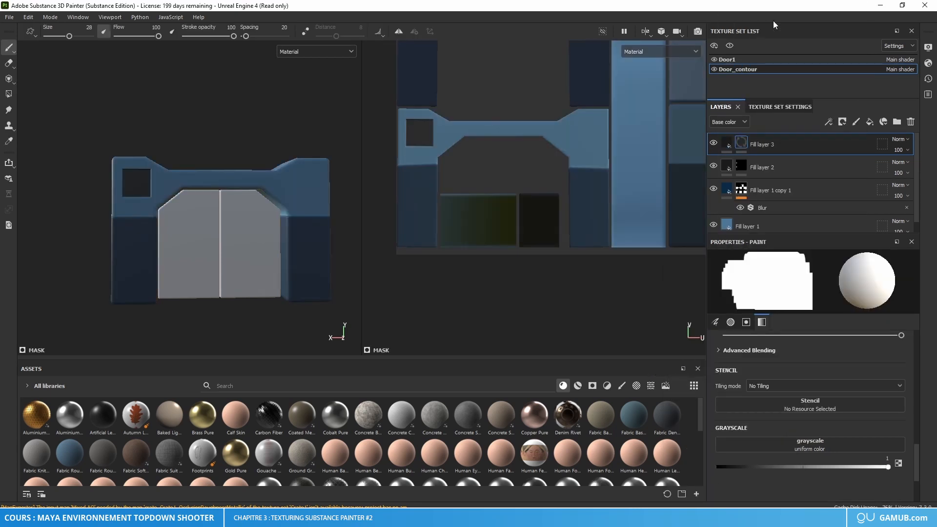
# Step: Open the mask brush's alpha picker and widen its search from "alpha square" to "alpha"
pyautogui.press('p')
pyautogui.scroll(-10, 242, 359)
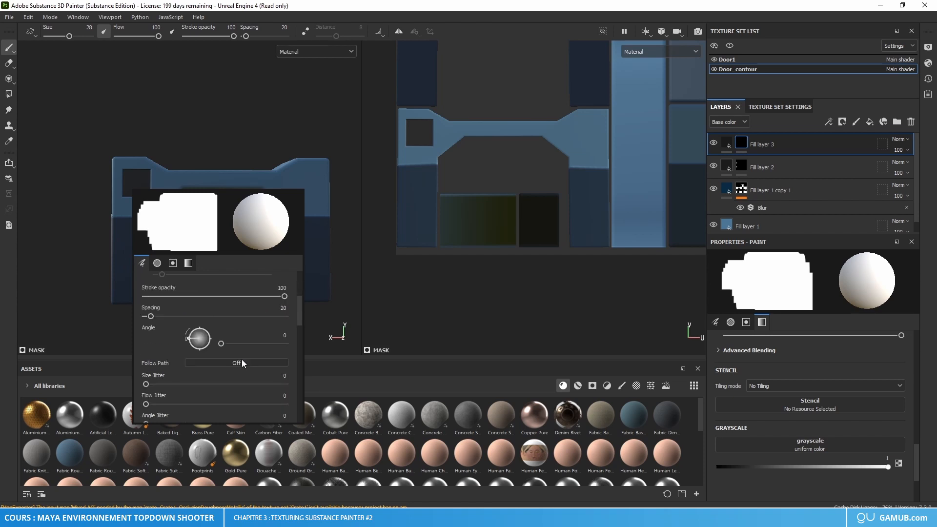
pyautogui.click(204, 364)
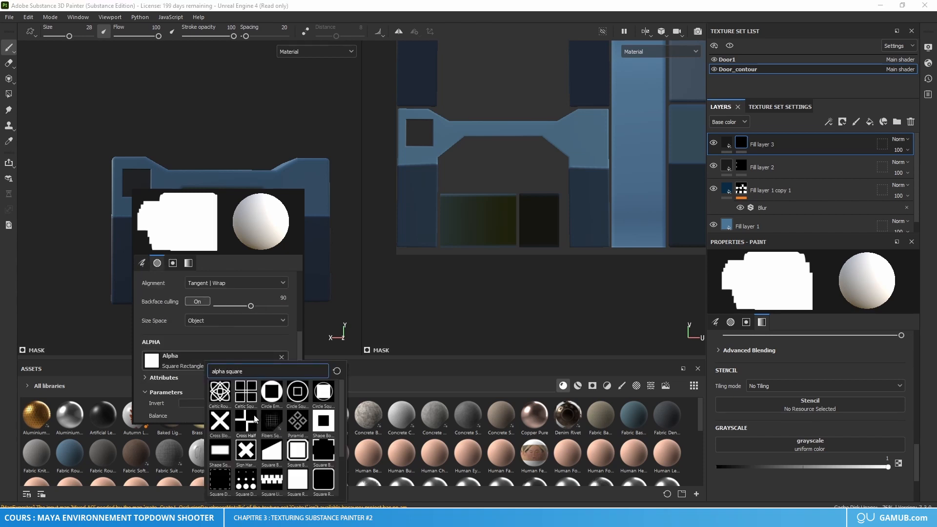
pyautogui.scroll(-2, 256, 413)
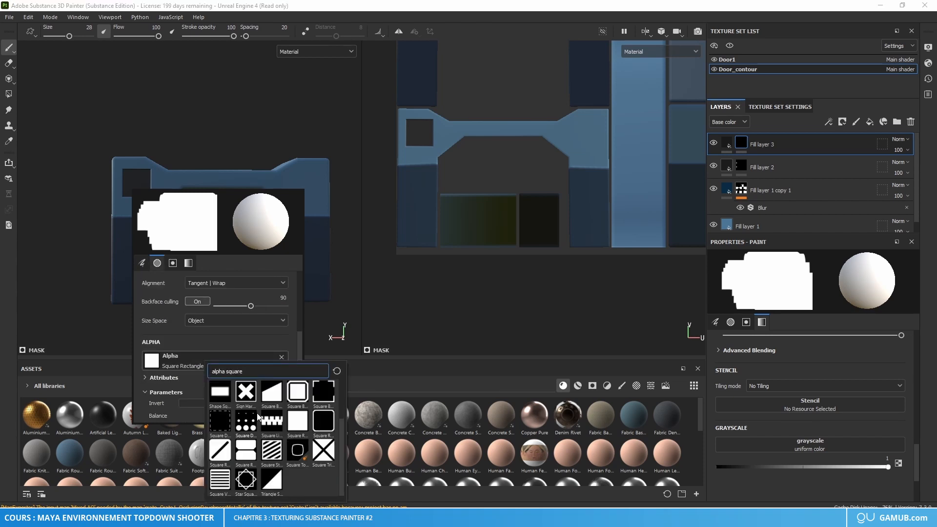
pyautogui.scroll(2, 254, 400)
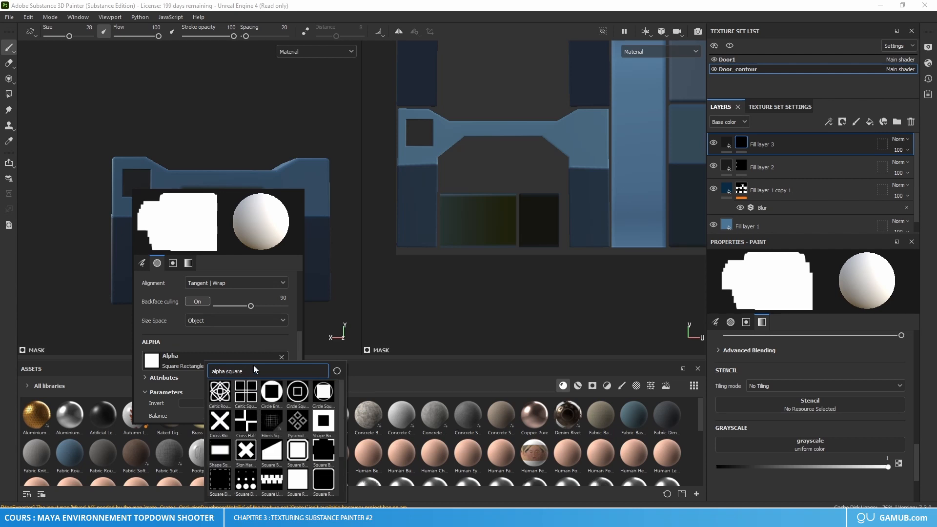
pyautogui.press('BackSpace')
pyautogui.press('BackSpace')
pyautogui.press('BackSpace')
pyautogui.press('BackSpace')
pyautogui.press('BackSpace')
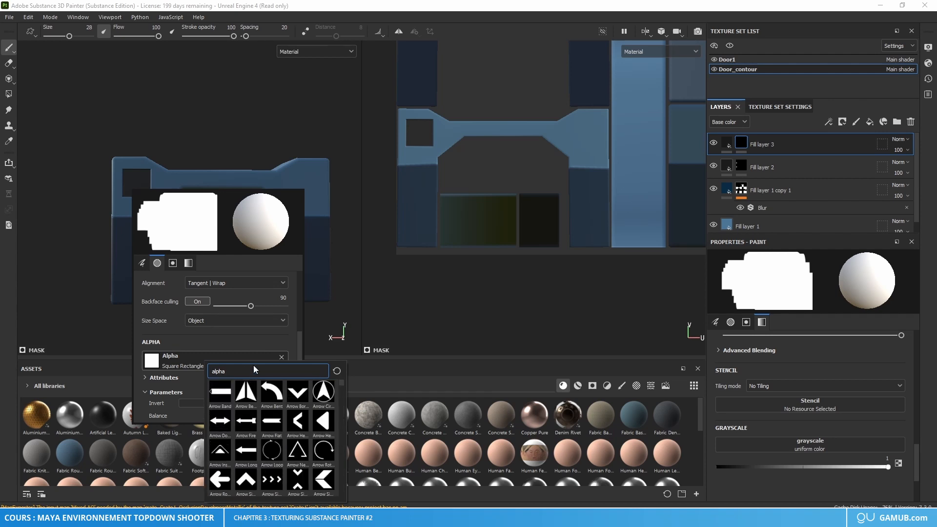
# Step: Browse the alphas and set the brush alpha to Rectangle Half Rounded
pyautogui.scroll(-3, 275, 409)
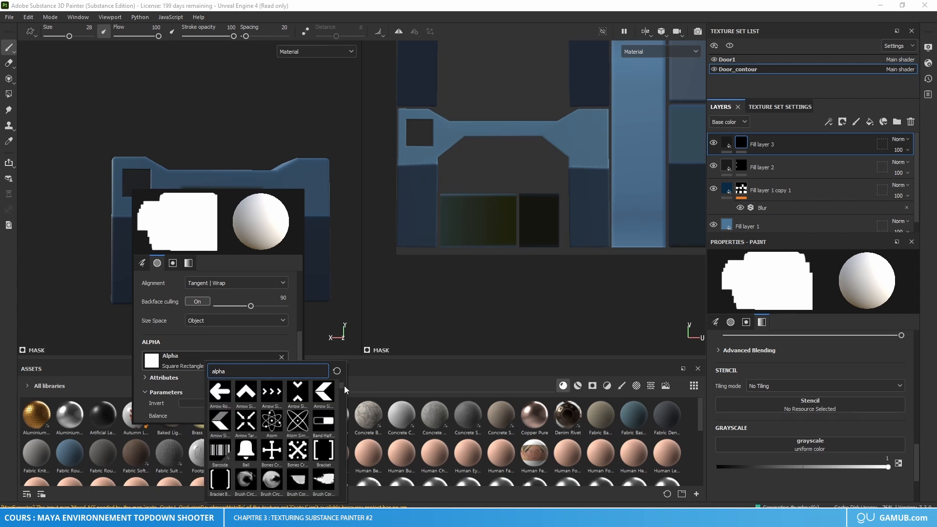
pyautogui.scroll(-5, 303, 420)
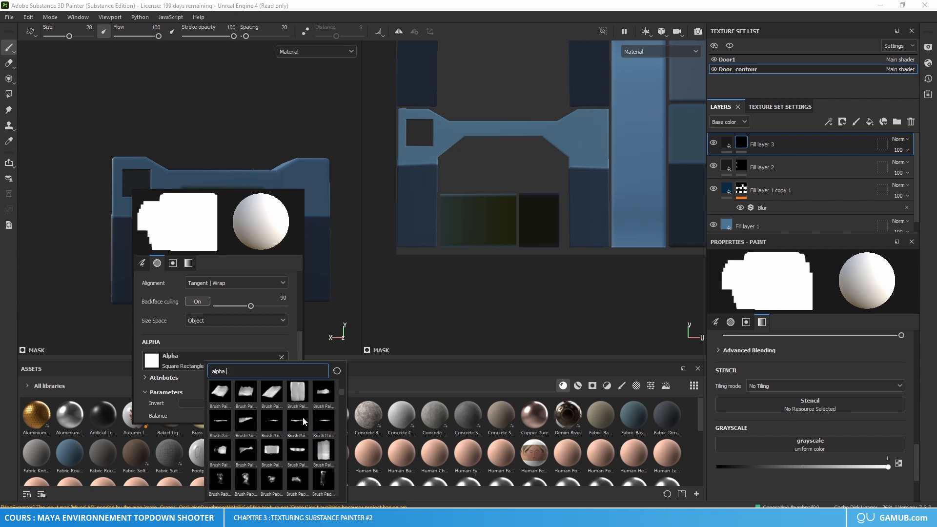
pyautogui.scroll(-10, 303, 420)
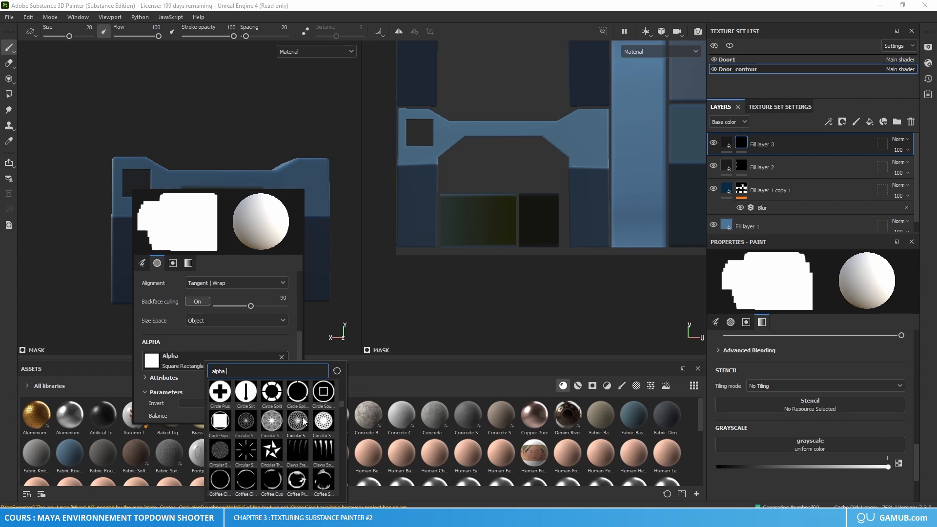
pyautogui.scroll(-10, 302, 420)
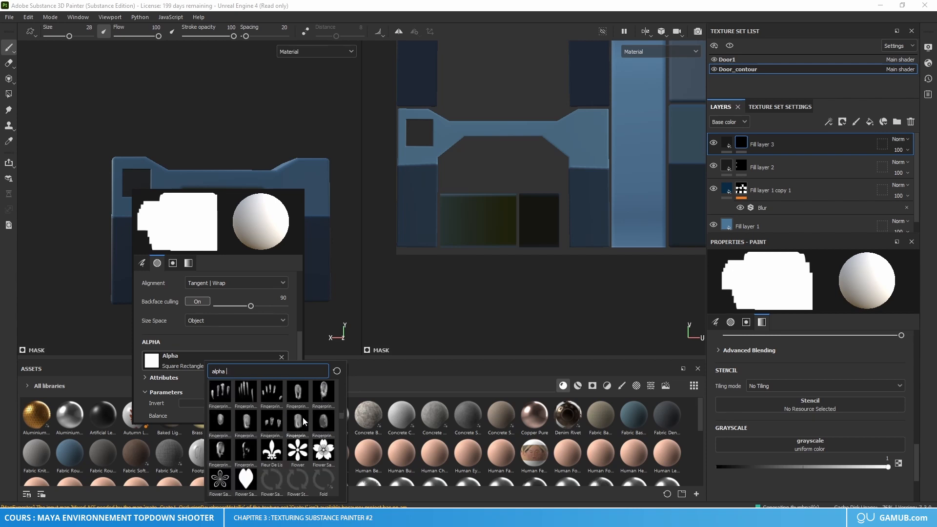
pyautogui.scroll(-4, 302, 417)
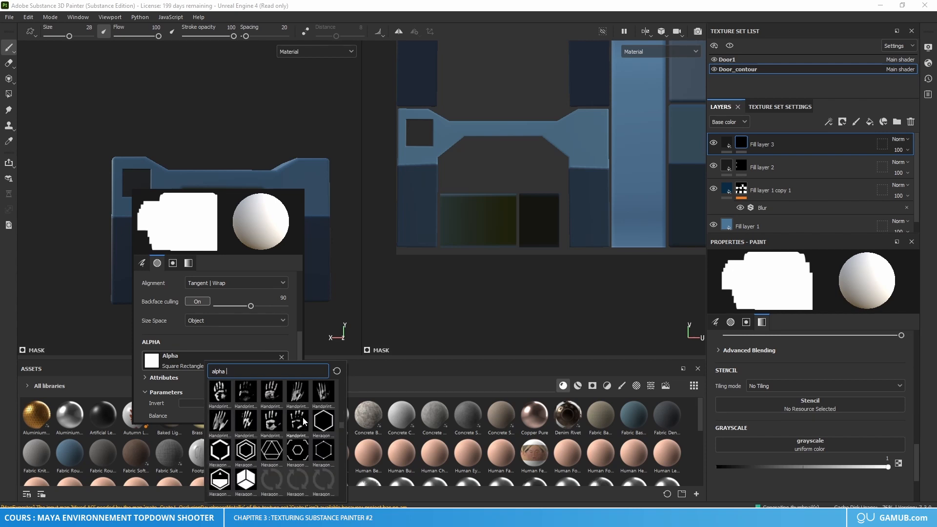
pyautogui.scroll(-3, 303, 417)
pyautogui.scroll(-4, 302, 420)
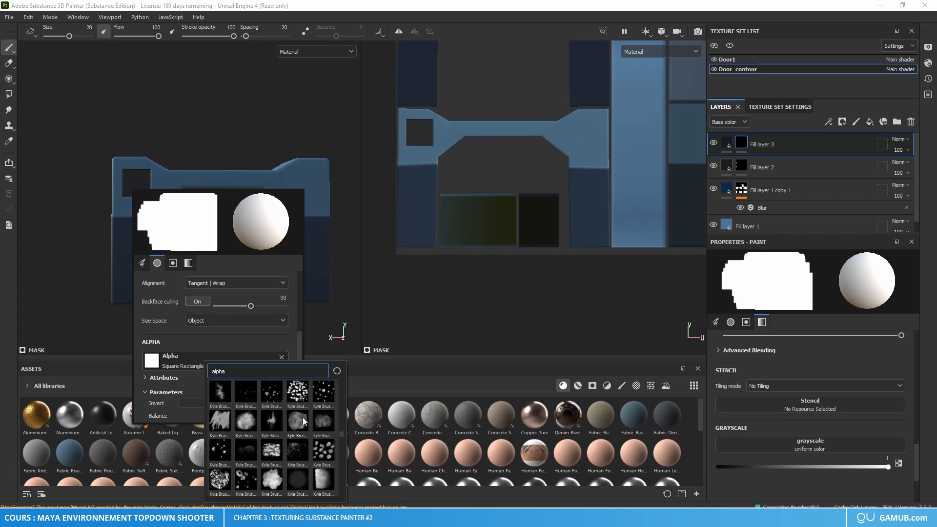
pyautogui.scroll(-2, 303, 417)
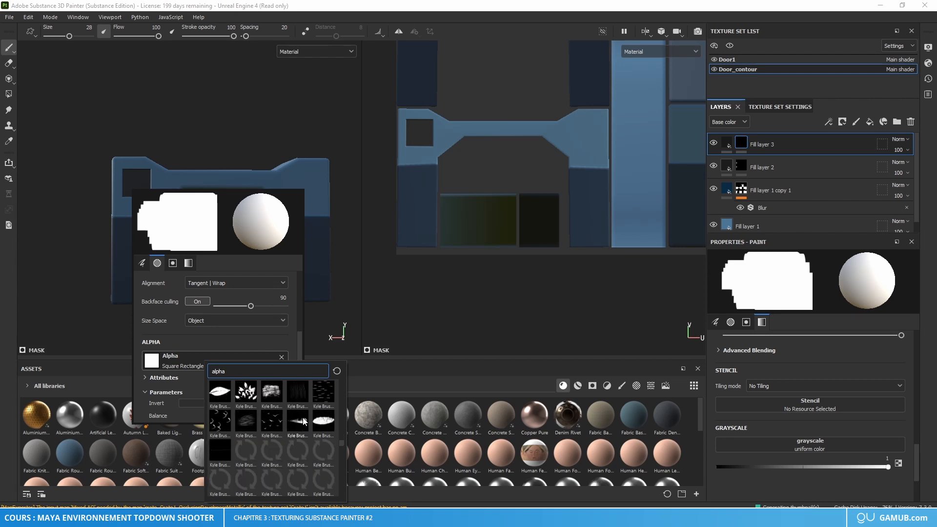
pyautogui.scroll(-2, 302, 417)
pyautogui.scroll(-4, 302, 417)
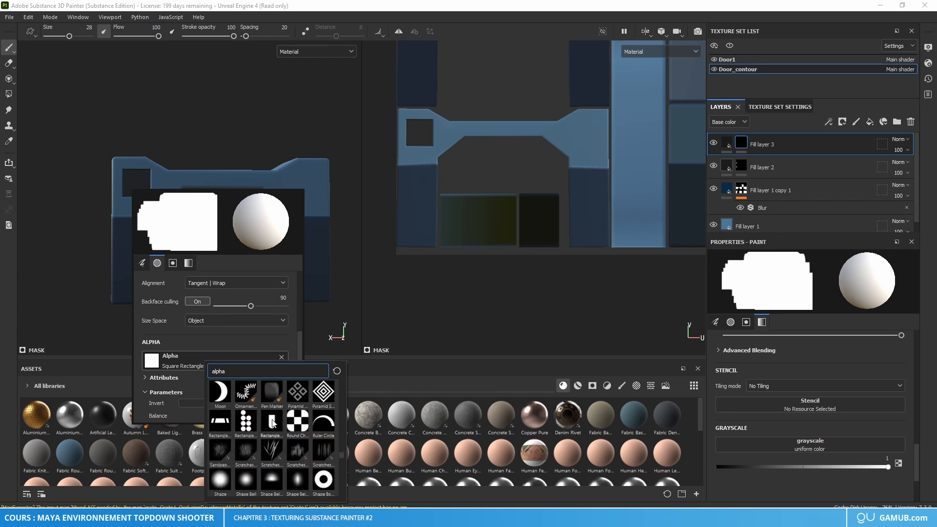
pyautogui.moveTo(272, 422)
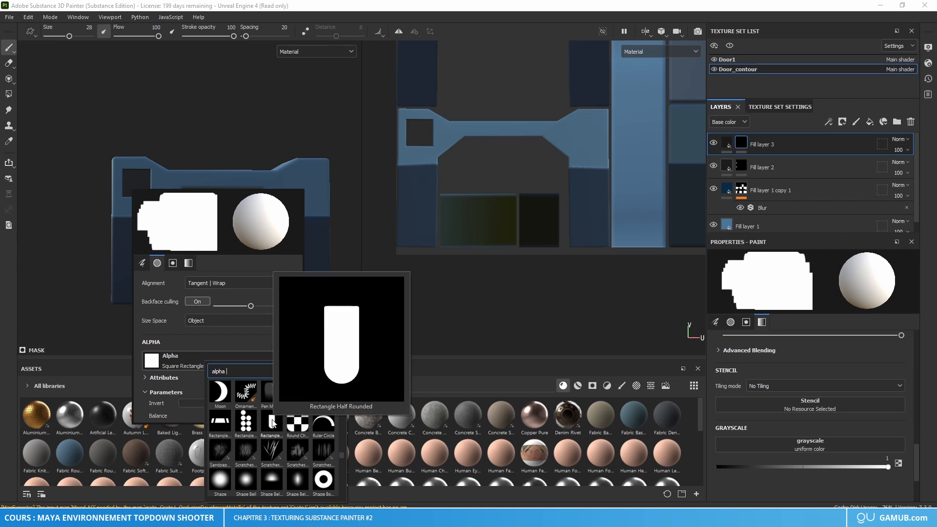
pyautogui.click(272, 423)
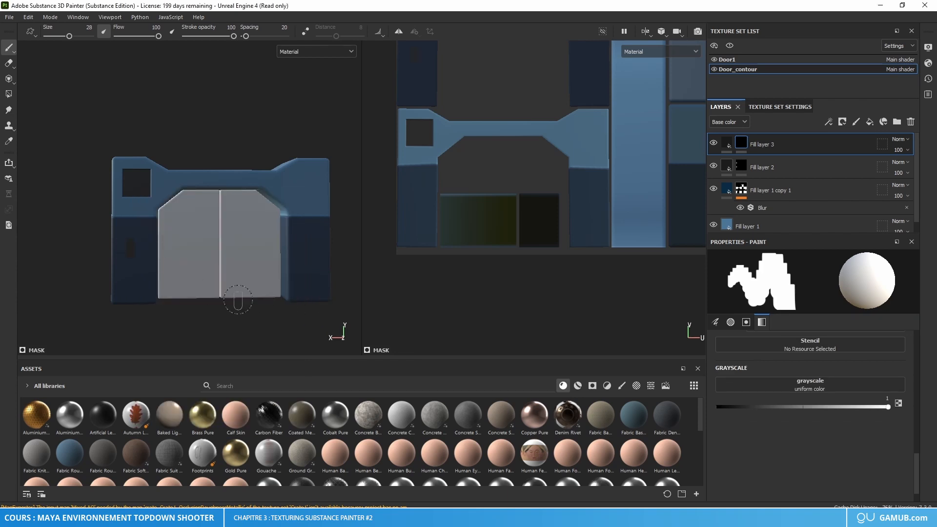
# Step: Try stamping the half-rounded rectangle on the pillar below the recessed square with a brush angle jitter of 90
pyautogui.scroll(3, 125, 256)
pyautogui.rightClick(125, 257)
pyautogui.scroll(5, 188, 312)
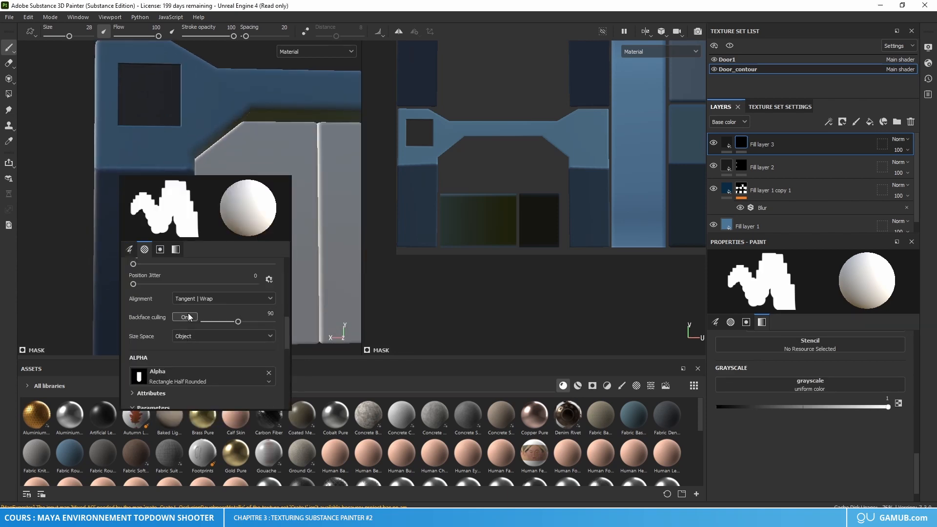
pyautogui.scroll(-4, 188, 312)
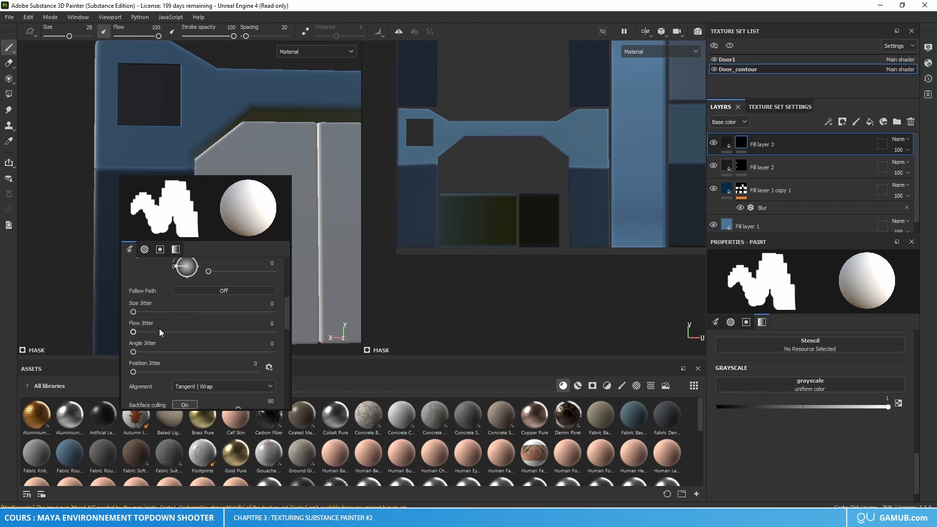
pyautogui.click(272, 343)
pyautogui.write('180')
pyautogui.press('Return')
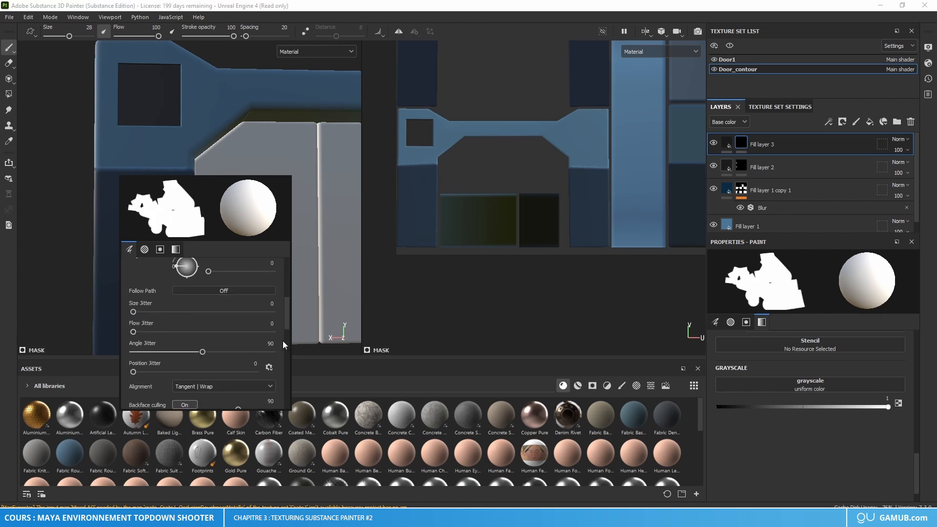
pyautogui.click(102, 277)
pyautogui.click(119, 264)
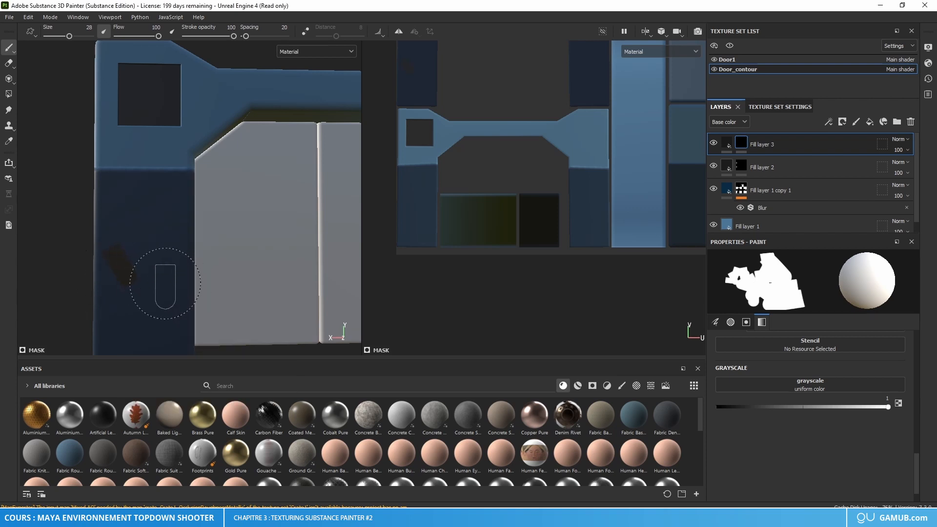
pyautogui.hotkey('ctrl', 'z')
# Step: Reset the brush angle jitter to 0 and look through the brush's alpha and stencil settings
pyautogui.rightClick(131, 274)
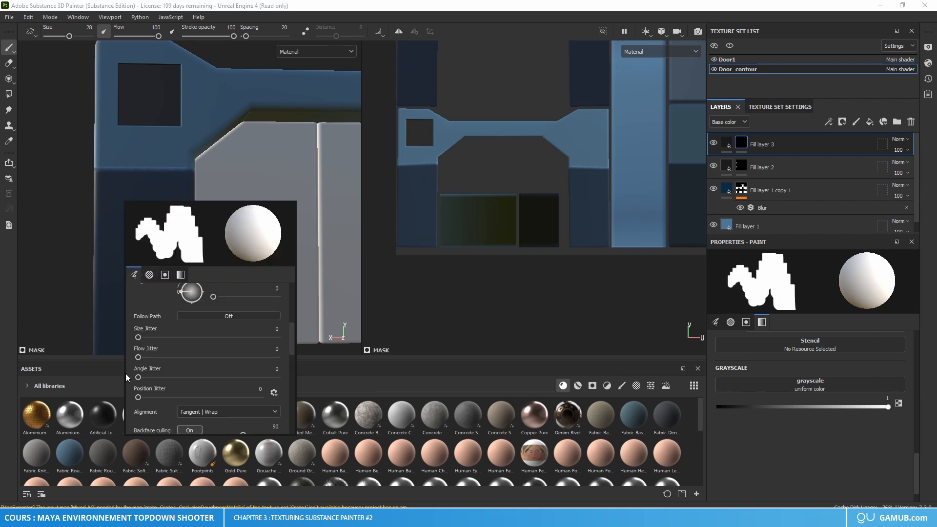
pyautogui.scroll(-5, 195, 365)
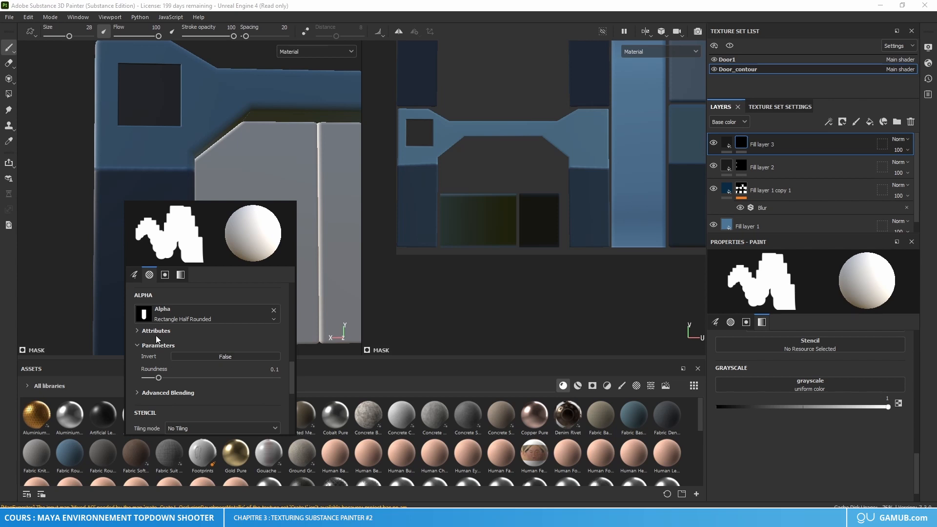
pyautogui.scroll(-1, 181, 356)
pyautogui.click(161, 365)
pyautogui.click(182, 361)
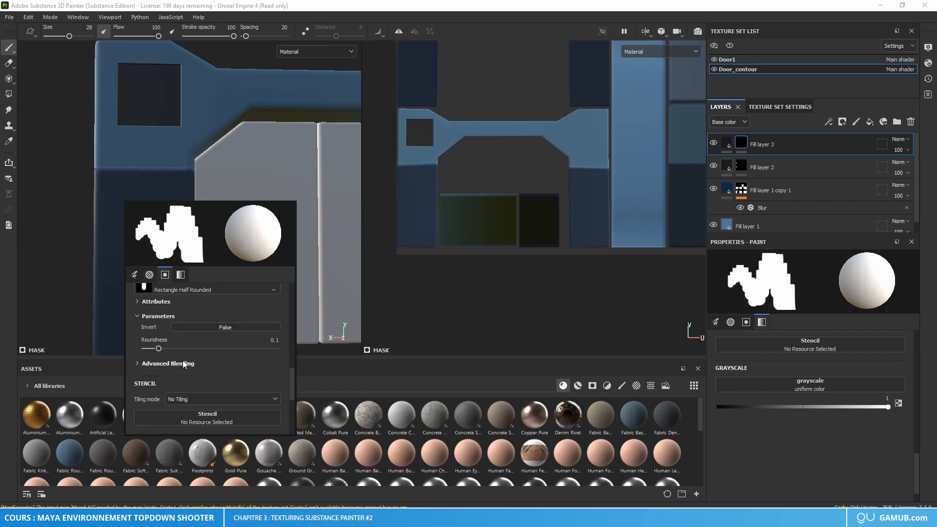
pyautogui.scroll(-2, 185, 360)
pyautogui.scroll(8, 184, 360)
pyautogui.scroll(6, 184, 360)
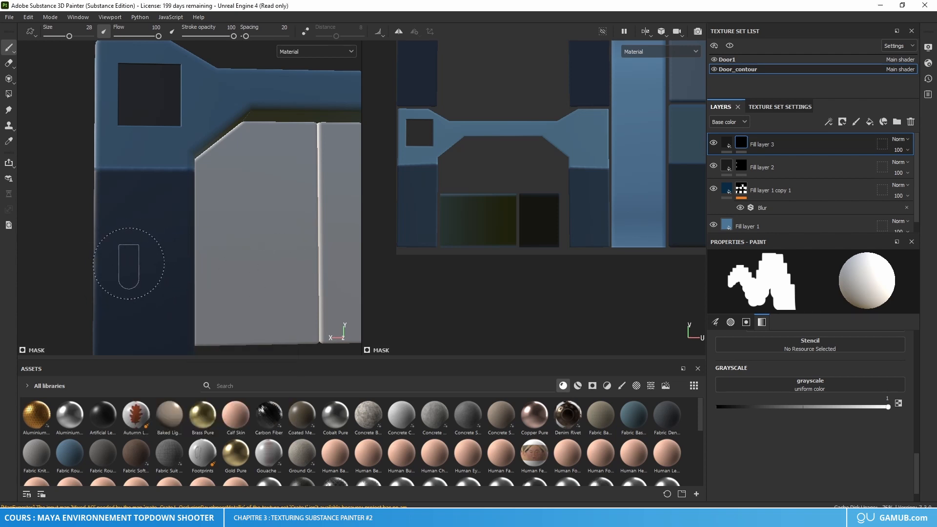
# Step: Try stamping the half-rounded rectangle on the dark blue pillar with a brush size of 17.84
pyautogui.rightClick(123, 252)
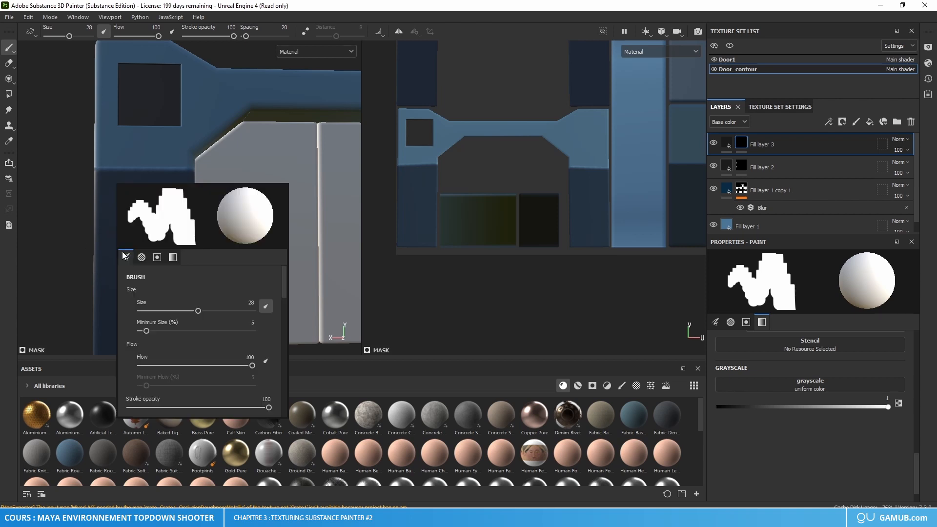
pyautogui.click(180, 309)
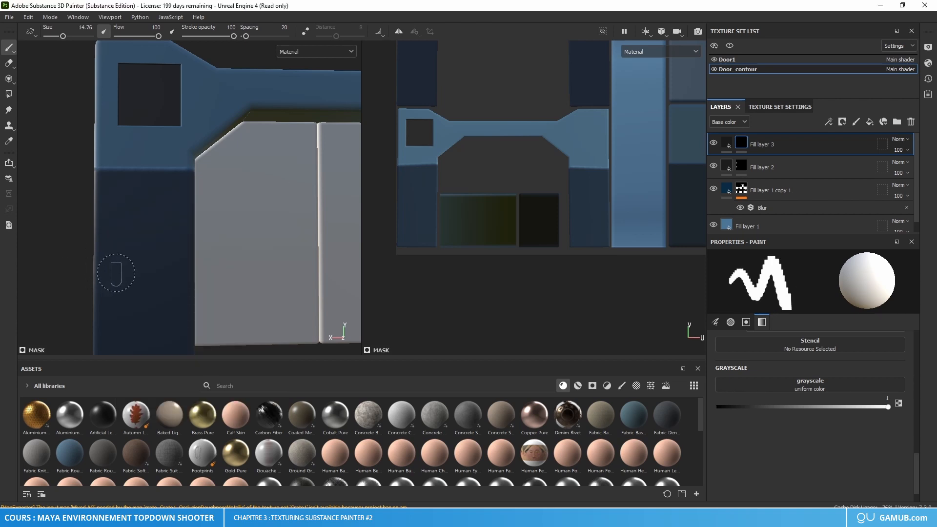
pyautogui.rightClick(141, 281)
pyautogui.moveTo(181, 332); pyautogui.dragTo(183, 332)
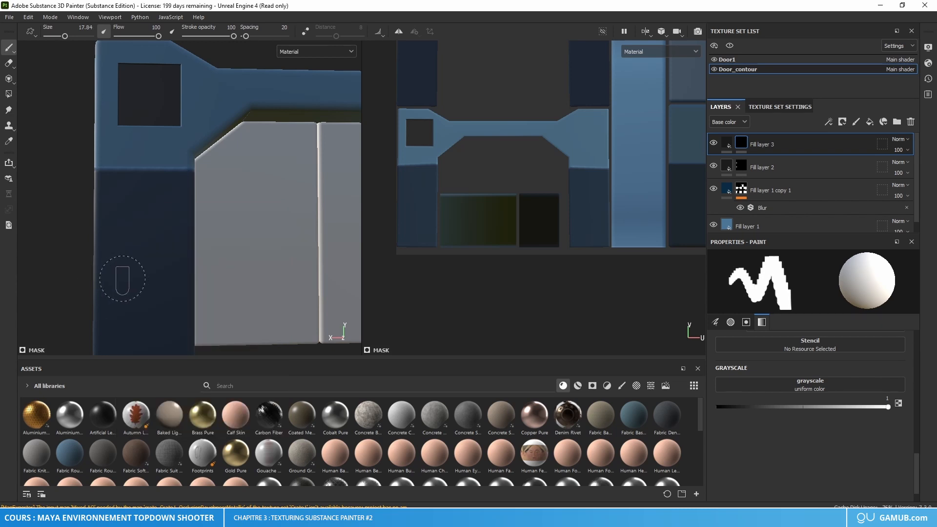
pyautogui.scroll(4, 136, 303)
pyautogui.keyDown('alt'); pyautogui.moveTo(149, 241); pyautogui.dragTo(172, 289, button='middle'); pyautogui.keyUp('alt')
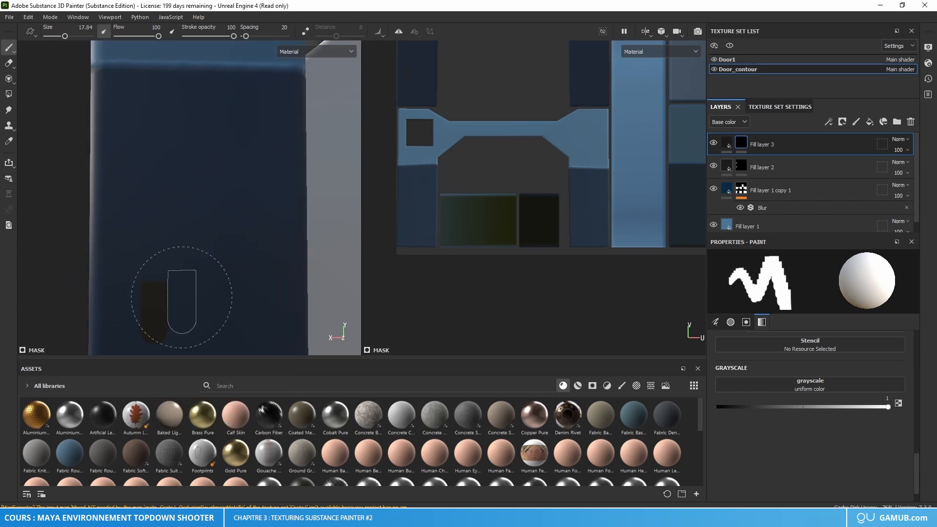
pyautogui.scroll(-4, 208, 286)
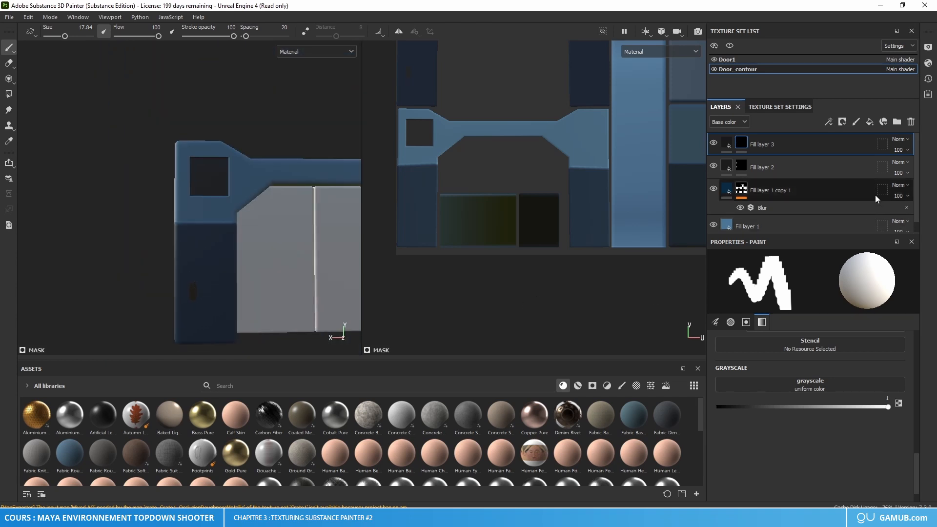
# Step: Delete Fill layer 3 and check the pillar's vent slots on the door reference image
pyautogui.click(909, 122)
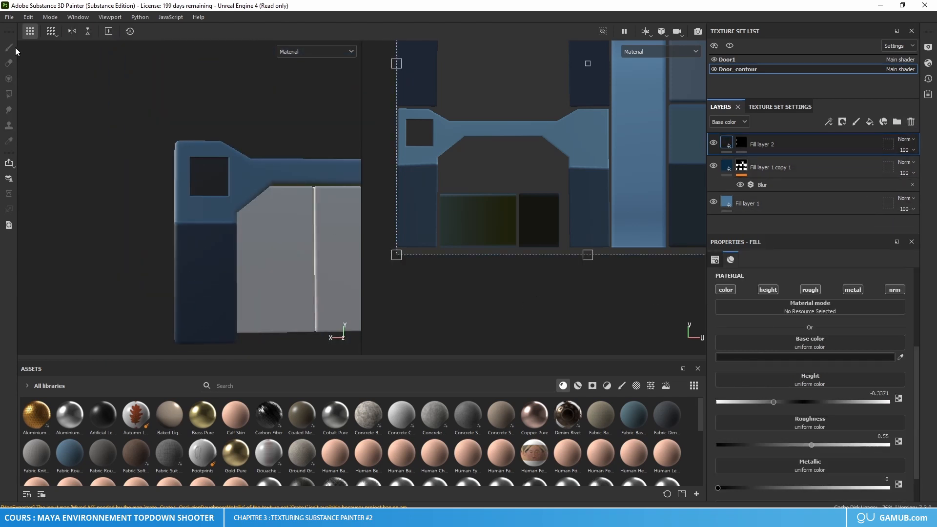
pyautogui.keyDown('alt'); pyautogui.moveTo(292, 239); pyautogui.dragTo(153, 259); pyautogui.keyUp('alt')
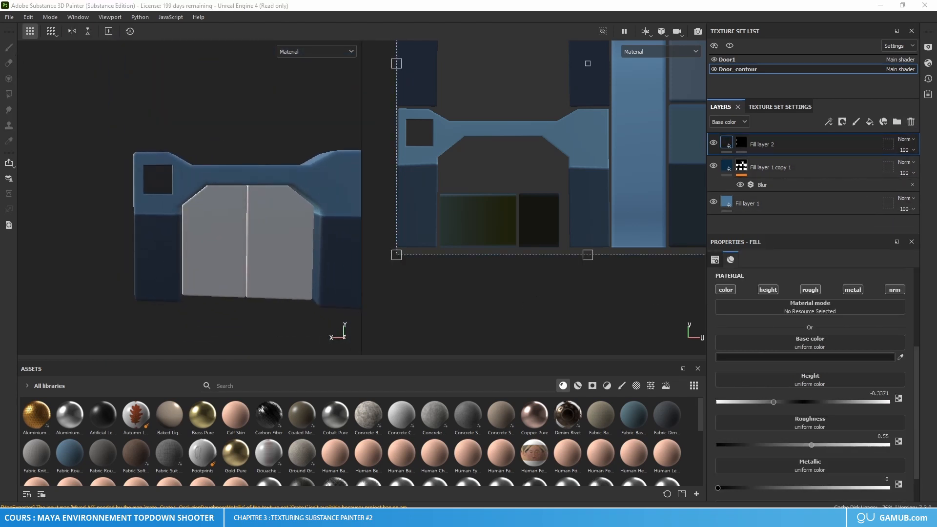
pyautogui.moveTo(0, 293); pyautogui.dragTo(277, 293, button='right')
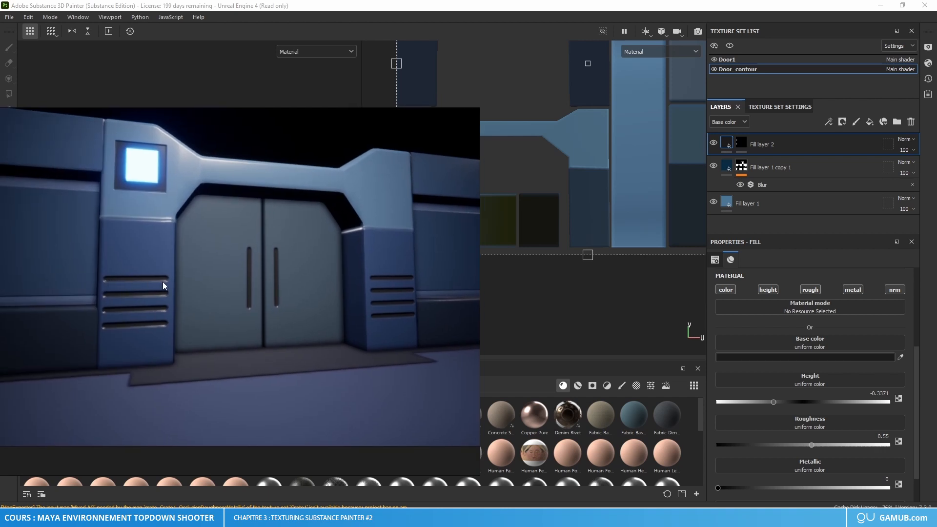
pyautogui.moveTo(163, 282); pyautogui.dragTo(0, 317, button='right')
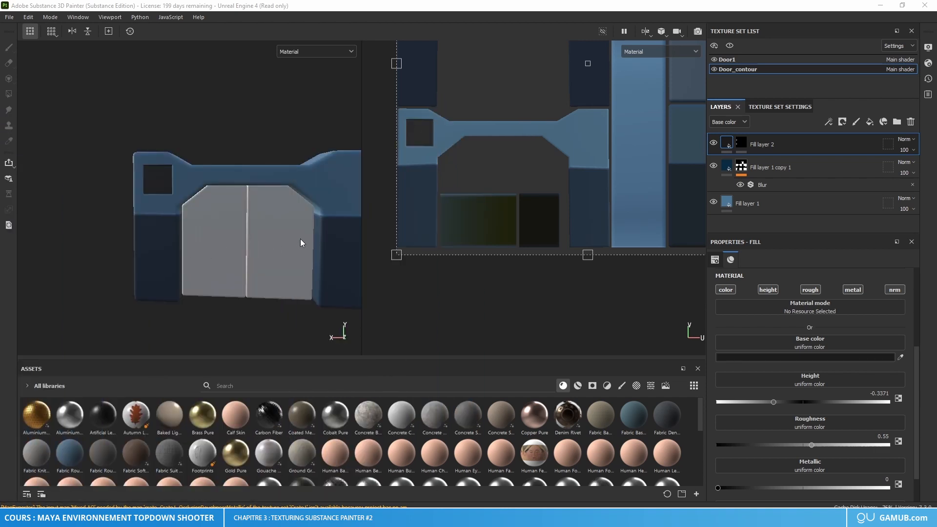
pyautogui.keyDown('alt'); pyautogui.moveTo(300, 239); pyautogui.dragTo(233, 252); pyautogui.keyUp('alt')
pyautogui.keyDown('alt'); pyautogui.moveTo(233, 252); pyautogui.dragTo(200, 232, button='right'); pyautogui.keyUp('alt')
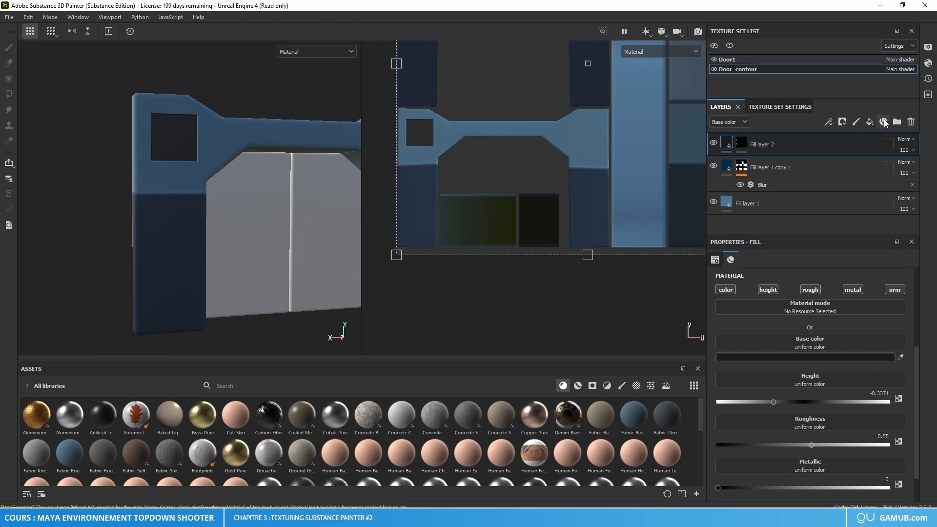
# Step: Add a fill layer above Fill layer 2 with base color 212121, roughness 0.55 and a black mask
pyautogui.click(870, 122)
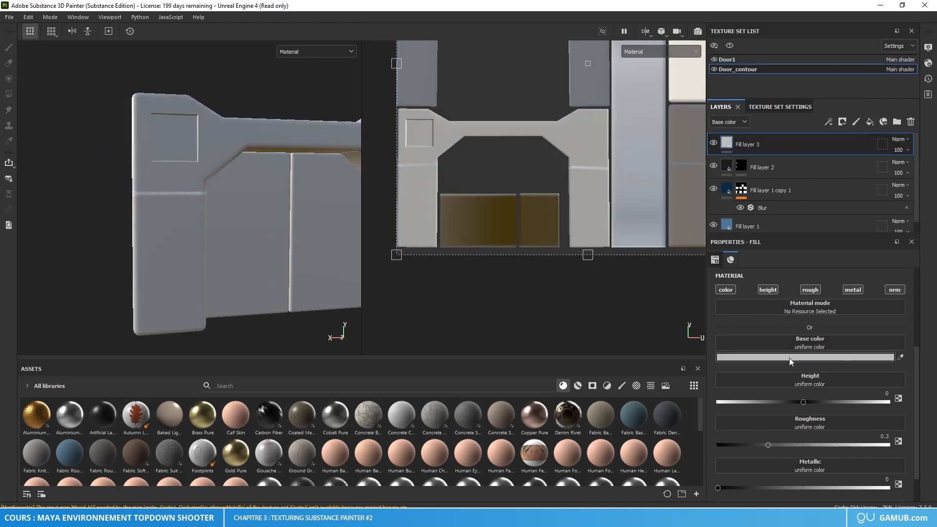
pyautogui.click(789, 357)
pyautogui.click(799, 364)
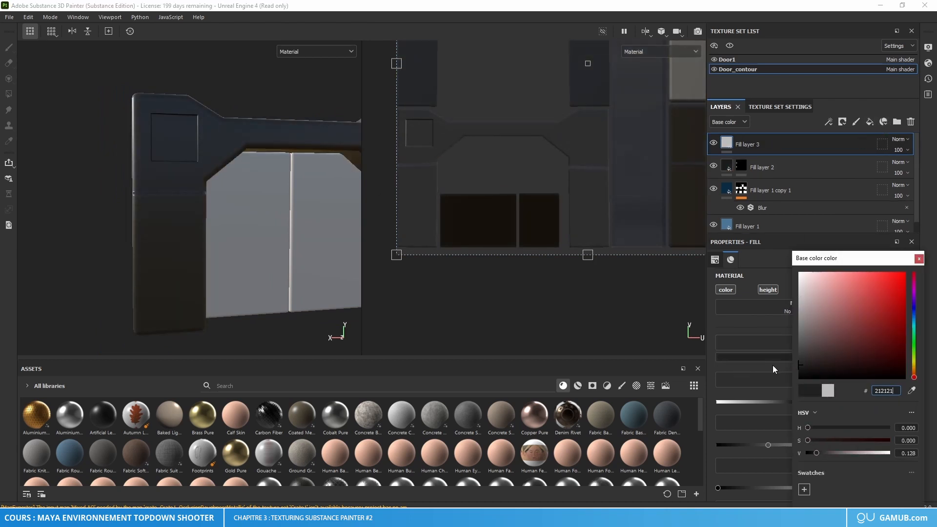
pyautogui.click(919, 258)
pyautogui.moveTo(875, 435); pyautogui.dragTo(899, 438)
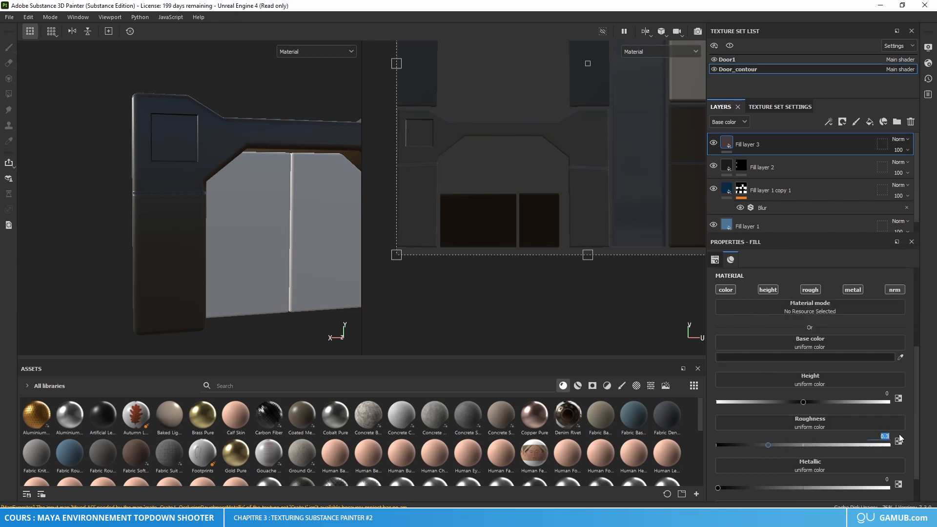
pyautogui.write('0')
pyautogui.press('Return')
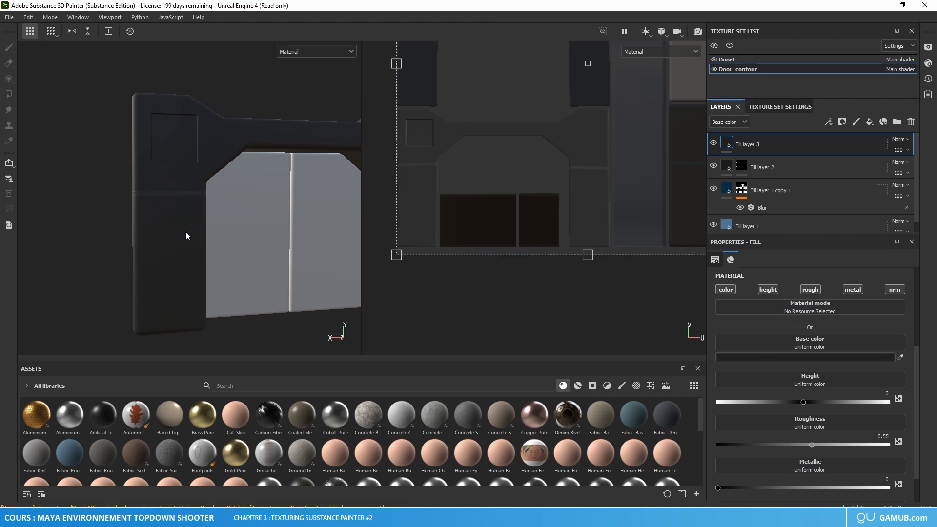
pyautogui.rightClick(727, 144)
pyautogui.click(780, 161)
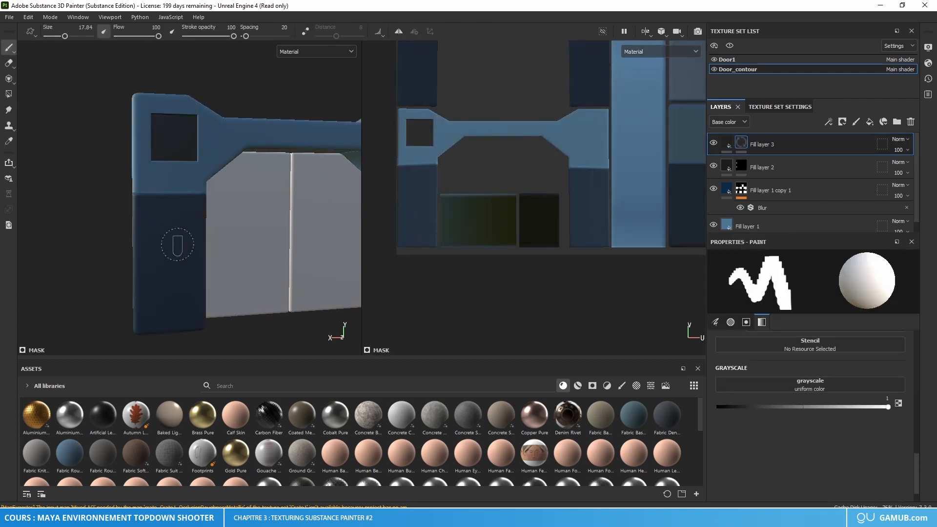
# Step: Browse the mask brush's alphas, search for "alpha shape" and set the alpha to the soft round Shape
pyautogui.rightClick(207, 308)
pyautogui.scroll(-8, 211, 323)
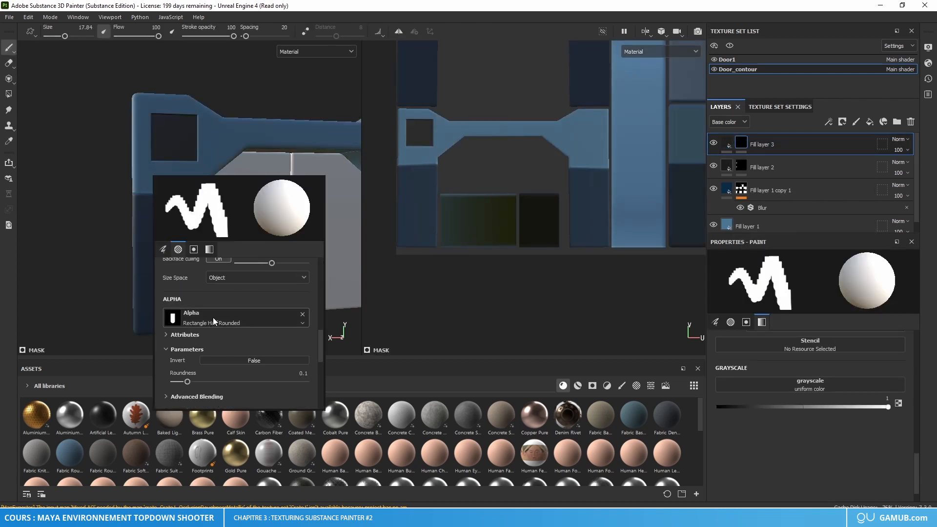
pyautogui.click(213, 317)
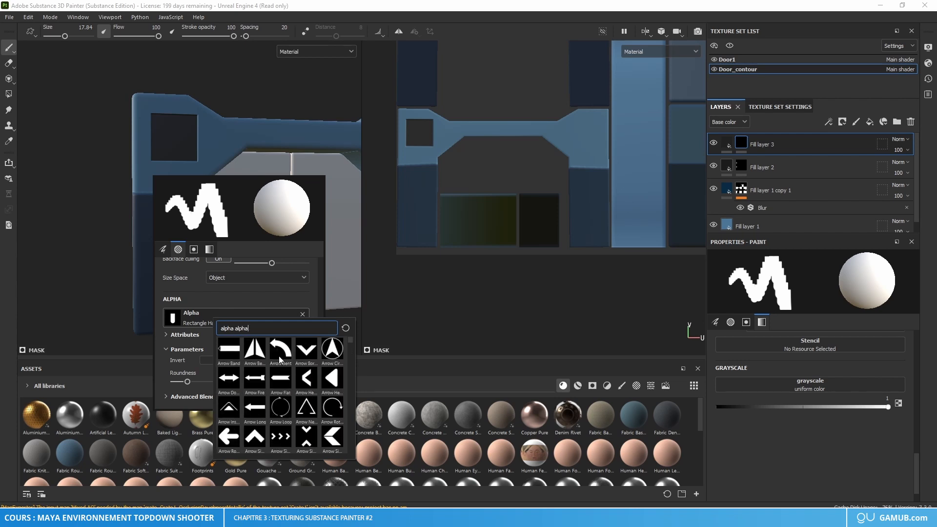
pyautogui.scroll(-3, 280, 359)
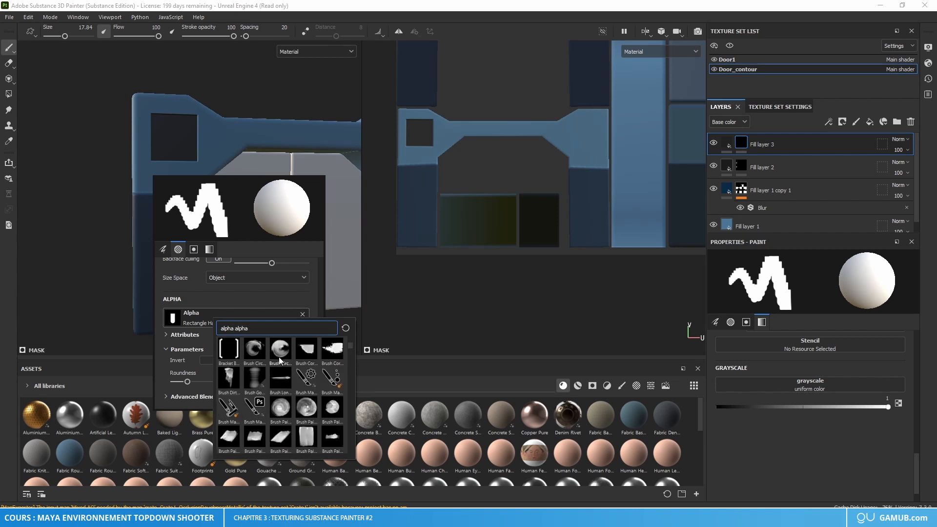
pyautogui.scroll(-5, 290, 371)
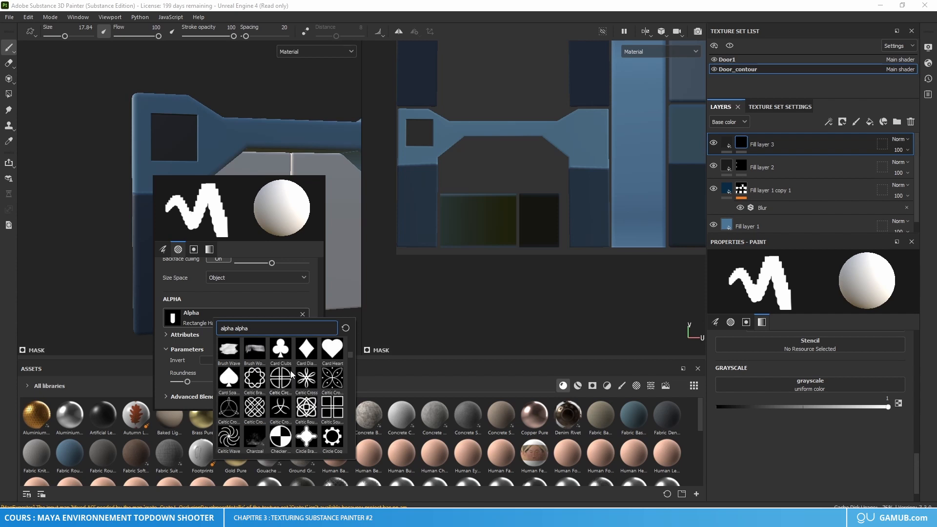
pyautogui.scroll(-3, 291, 374)
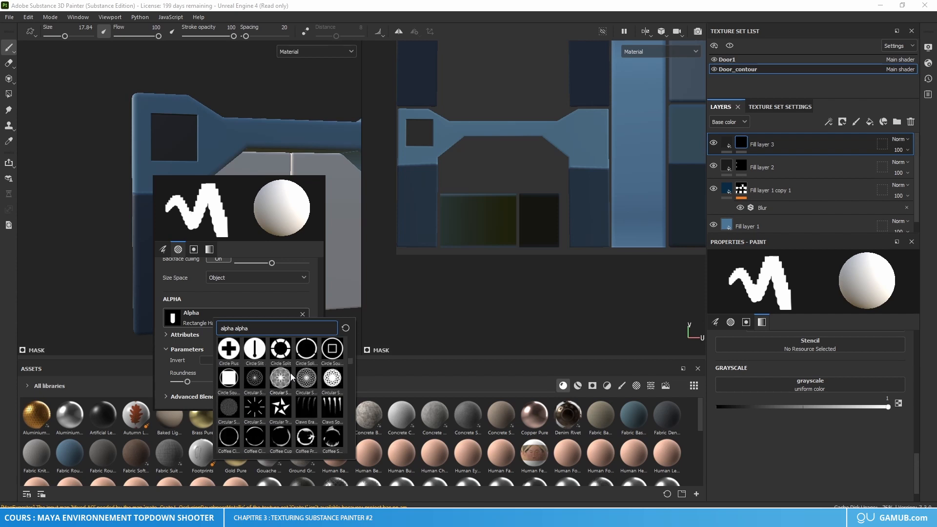
pyautogui.scroll(-5, 291, 372)
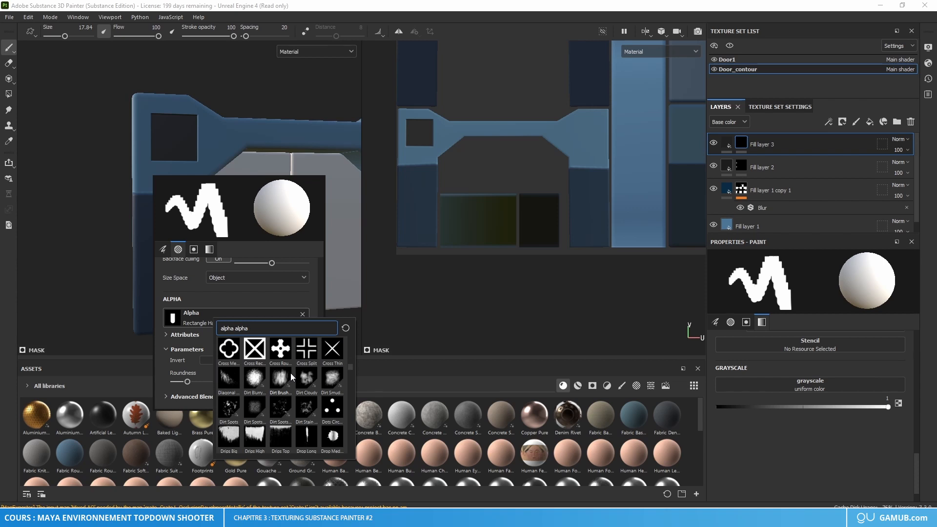
pyautogui.scroll(-15, 291, 373)
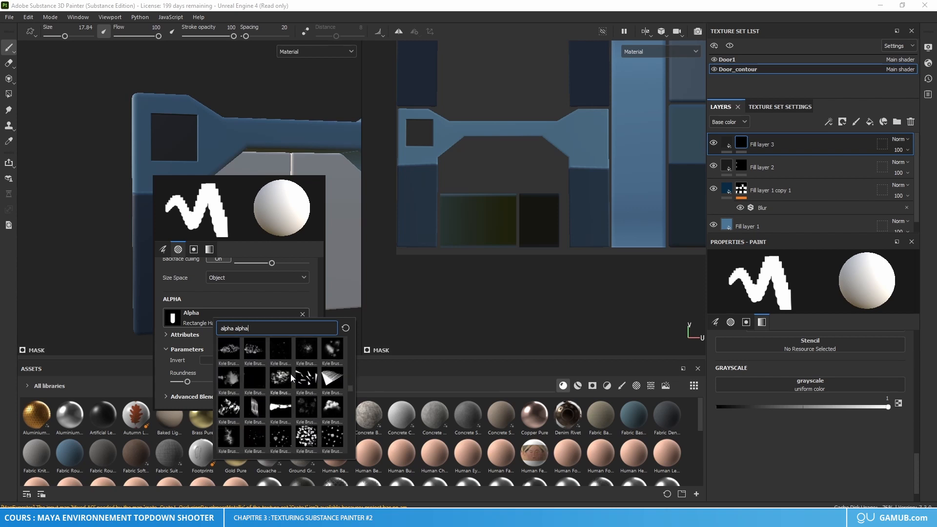
pyautogui.scroll(-15, 290, 374)
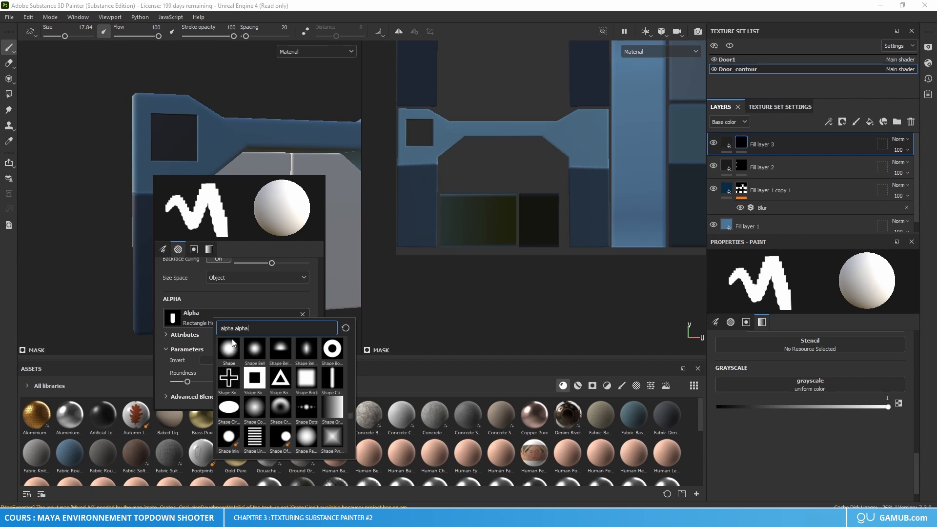
pyautogui.write('hape')
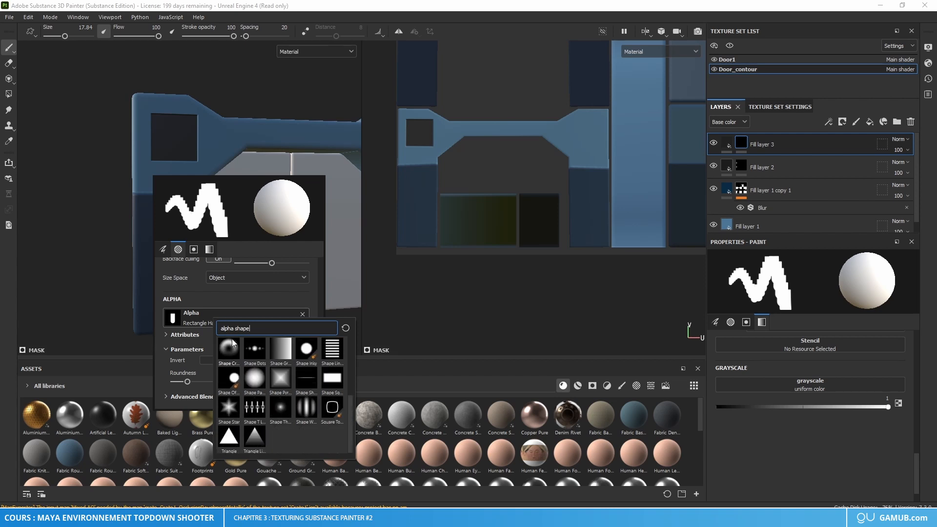
pyautogui.scroll(4, 252, 384)
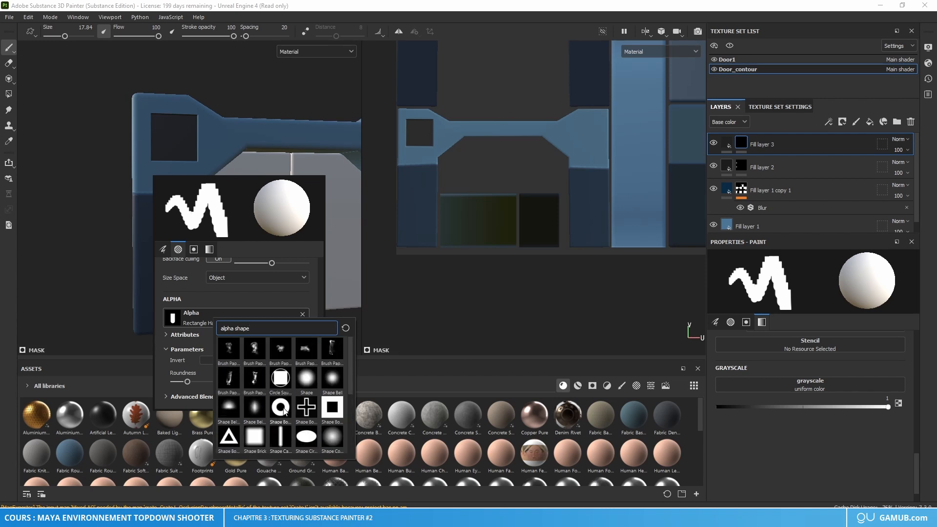
pyautogui.click(298, 380)
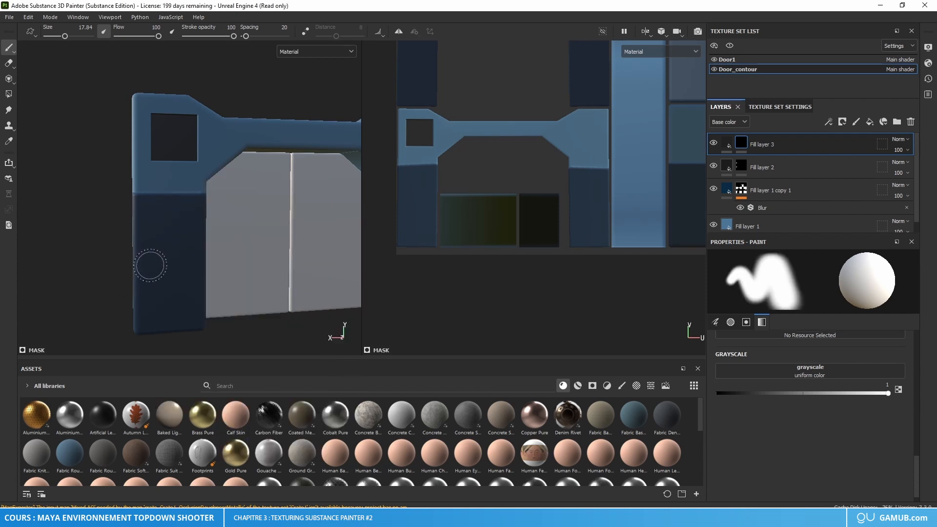
# Step: Set the mask brush size to 4.96
pyautogui.scroll(5, 147, 264)
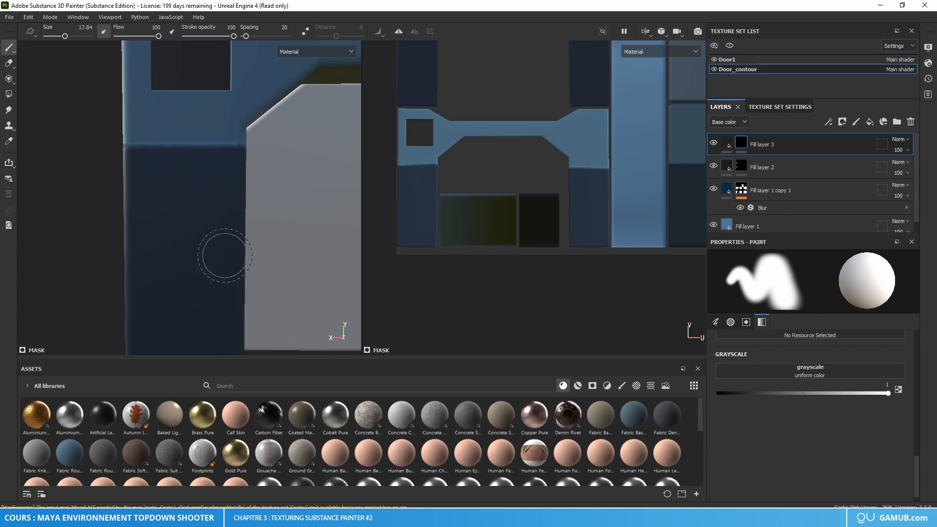
pyautogui.rightClick(197, 254)
pyautogui.scroll(3, 265, 324)
pyautogui.scroll(3, 266, 323)
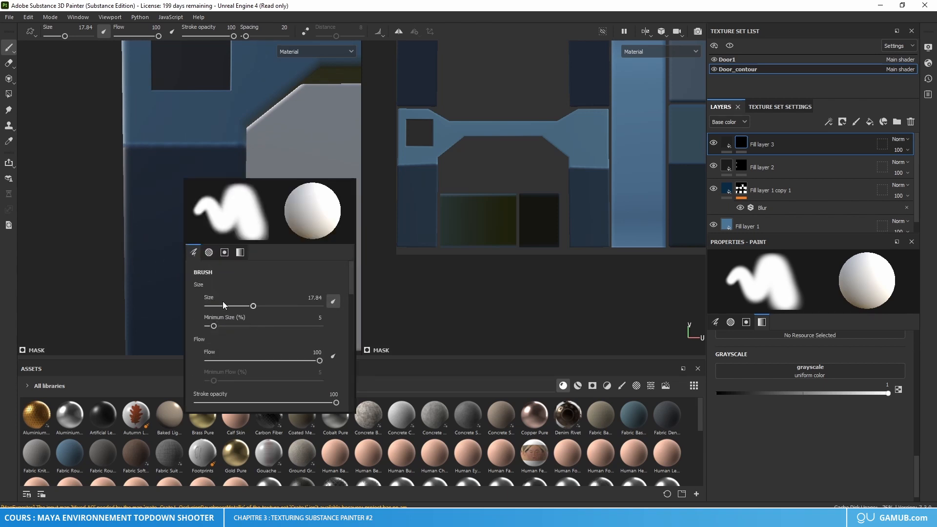
pyautogui.moveTo(222, 301); pyautogui.dragTo(219, 301)
pyautogui.rightClick(149, 270)
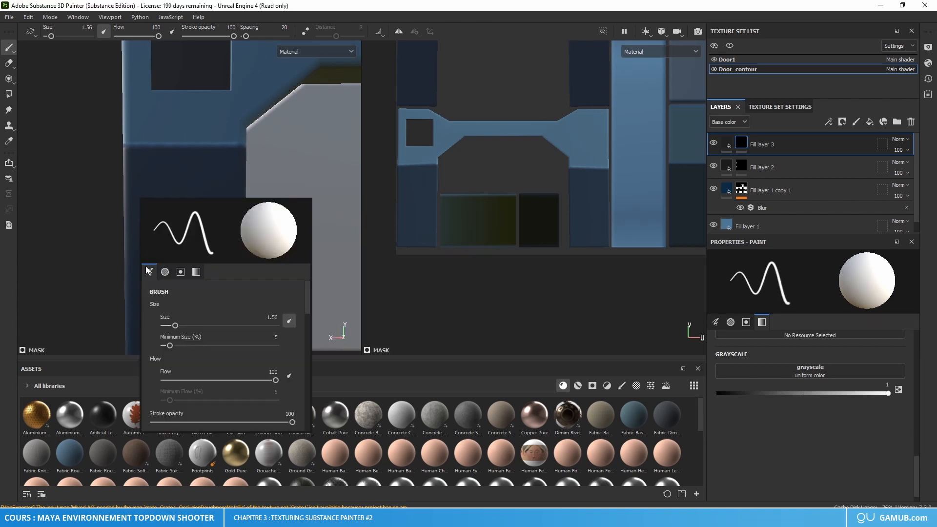
pyautogui.click(180, 324)
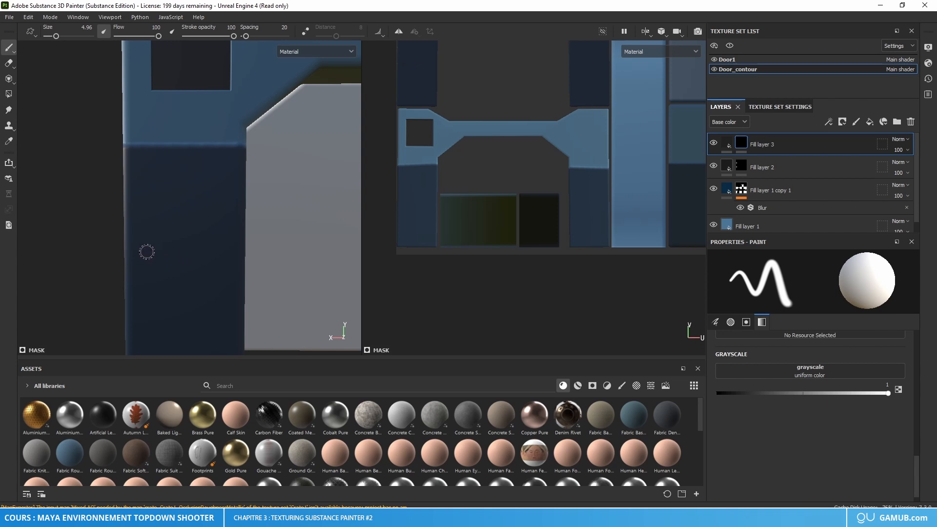
# Step: Try to paint a snapped straight line across the dark blue pillar on Fill layer 3's mask
pyautogui.press('shift')
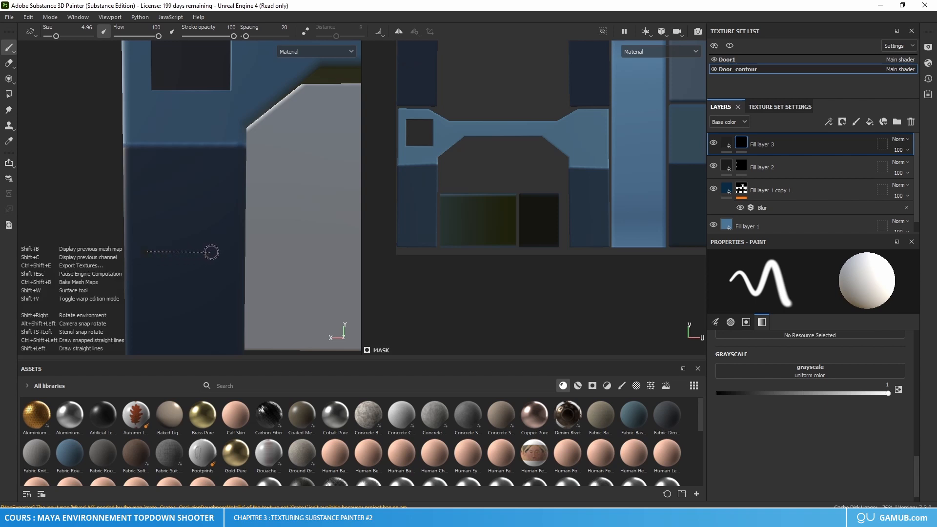
pyautogui.press('ctrl')
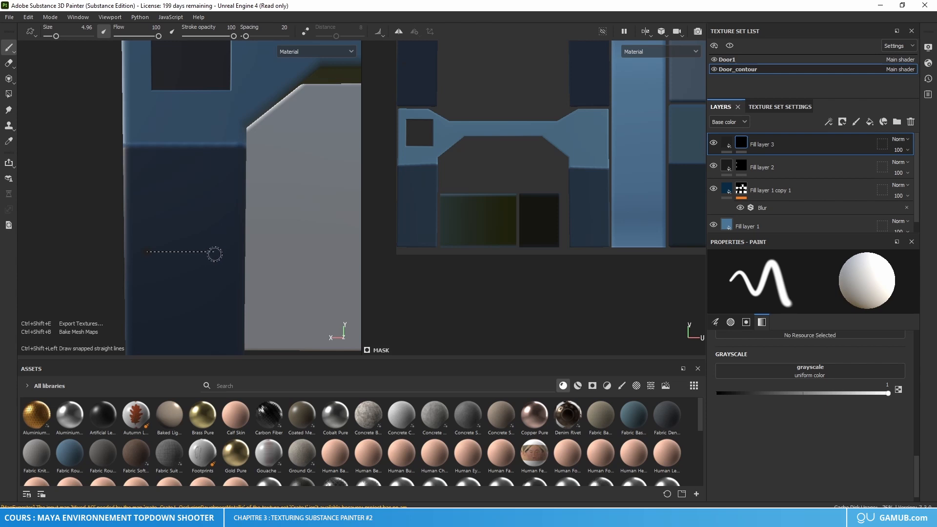
pyautogui.keyDown('ctrl'); pyautogui.keyDown('shift'); pyautogui.click(226, 253); pyautogui.keyUp('shift'); pyautogui.keyUp('ctrl')
pyautogui.moveTo(229, 254)
pyautogui.keyDown('alt'); pyautogui.mouseDown()
pyautogui.moveTo(271, 281)
pyautogui.moveTo(240, 267)
pyautogui.moveTo(278, 271)
pyautogui.mouseUp(); pyautogui.keyUp('alt')
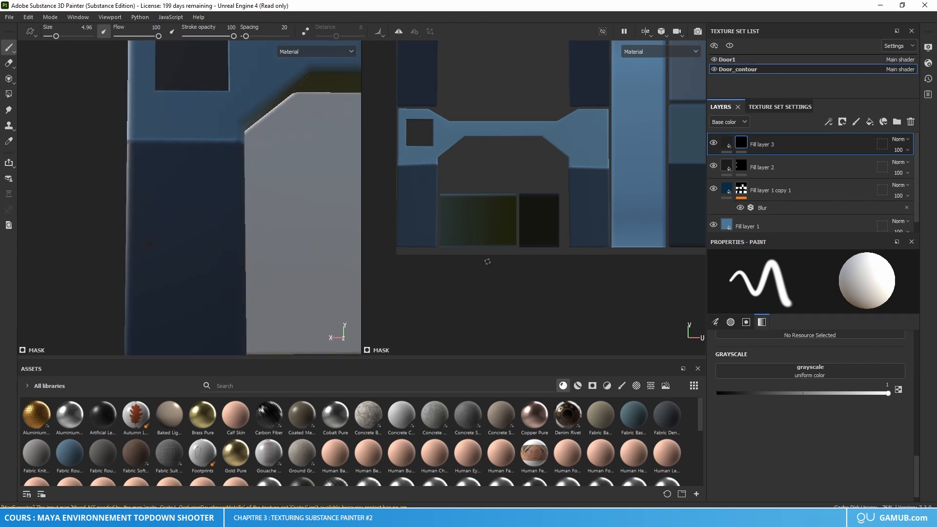
# Step: Paint a horizontal snapped straight line across the middle of the dark blue pillar's front face as a vent slot
pyautogui.keyDown('alt'); pyautogui.moveTo(513, 244); pyautogui.dragTo(541, 306, button='middle'); pyautogui.keyUp('alt')
pyautogui.scroll(-5, 263, 268)
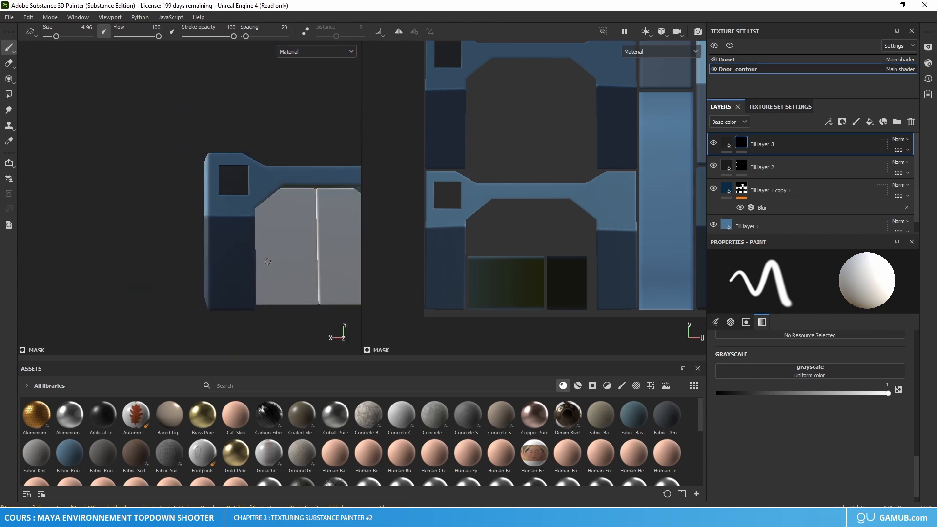
pyautogui.moveTo(162, 246)
pyautogui.keyDown('alt'); pyautogui.mouseDown()
pyautogui.moveTo(159, 258)
pyautogui.moveTo(162, 249)
pyautogui.mouseUp(); pyautogui.keyUp('alt')
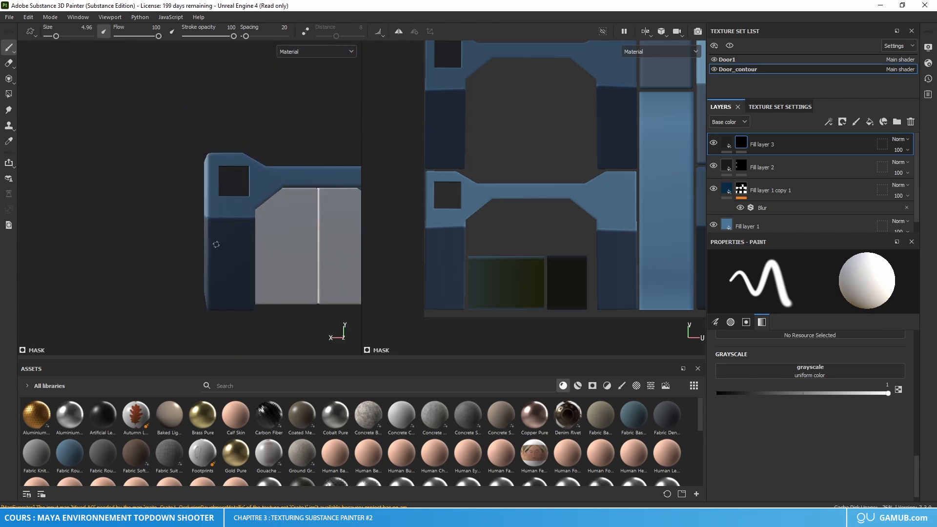
pyautogui.keyDown('alt'); pyautogui.moveTo(162, 238); pyautogui.dragTo(42, 232, button='middle'); pyautogui.keyUp('alt')
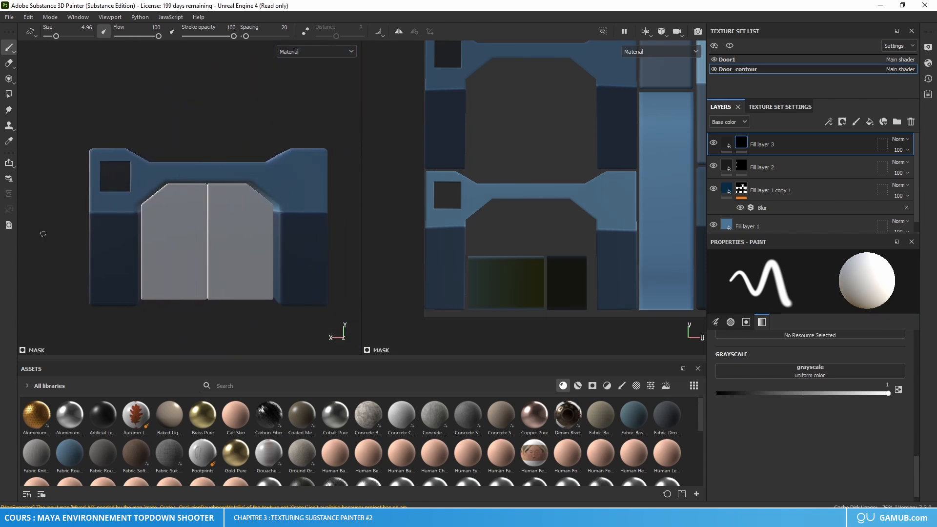
pyautogui.scroll(3, 72, 264)
pyautogui.scroll(3, 71, 264)
pyautogui.keyDown('alt'); pyautogui.moveTo(73, 263); pyautogui.dragTo(169, 222, button='middle'); pyautogui.keyUp('alt')
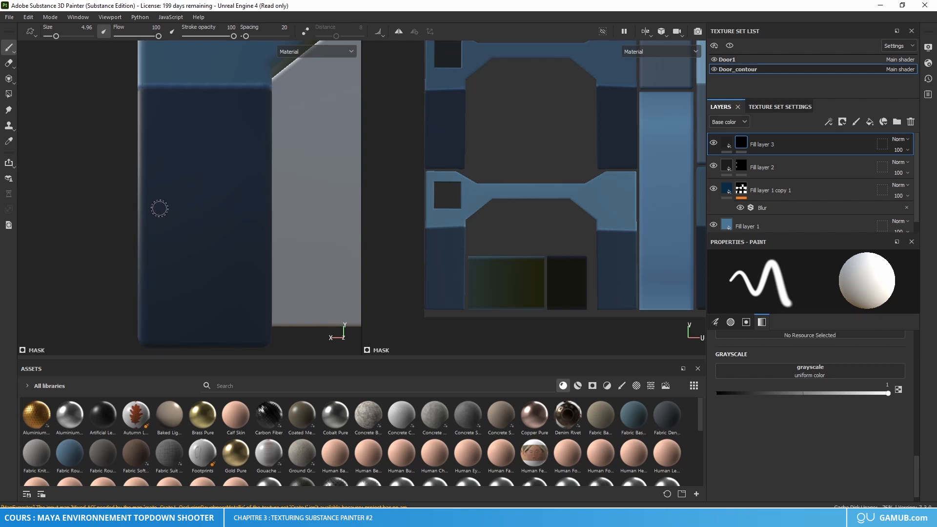
pyautogui.hotkey('ctrl', 'shift')
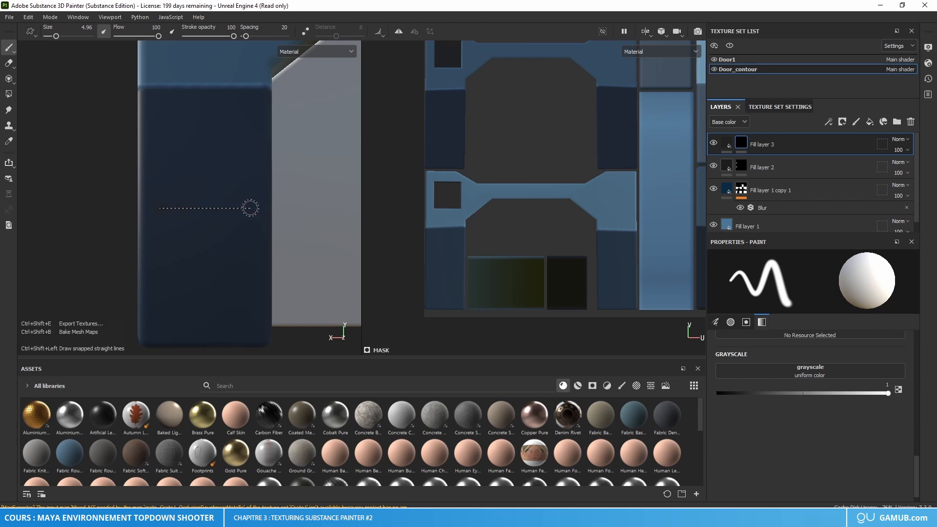
pyautogui.keyDown('ctrl'); pyautogui.keyDown('shift'); pyautogui.click(250, 209); pyautogui.keyUp('shift'); pyautogui.keyUp('ctrl')
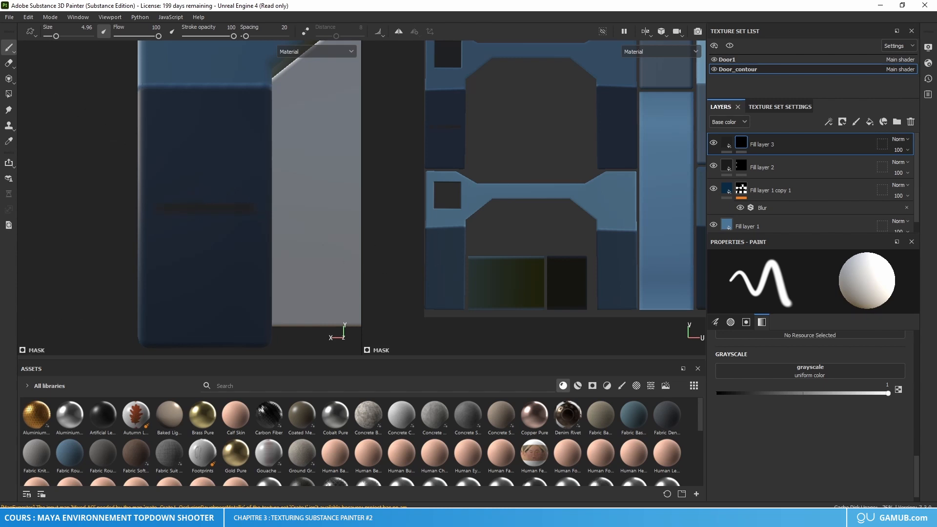
# Step: Recess the vent slot by setting Fill layer 3's height to -0.1404 and roughness to 0.2809
pyautogui.scroll(5, 815, 344)
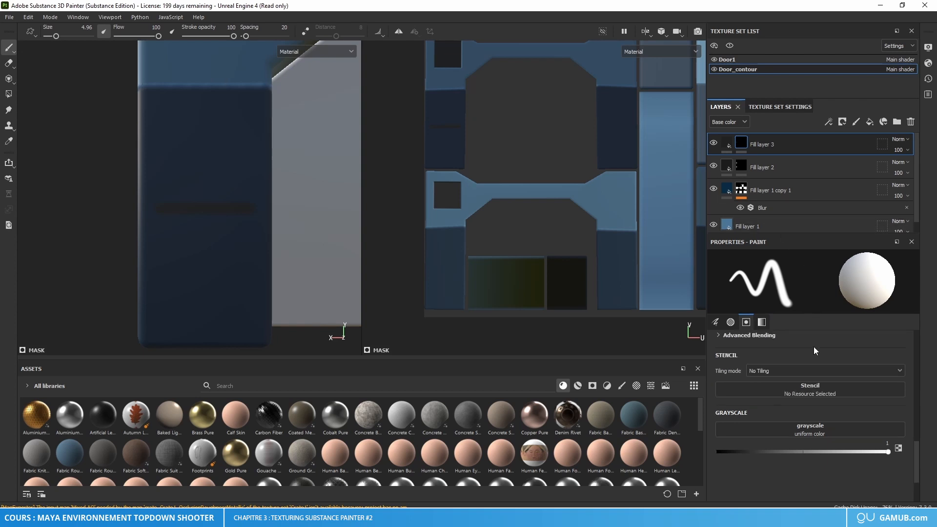
pyautogui.scroll(5, 803, 355)
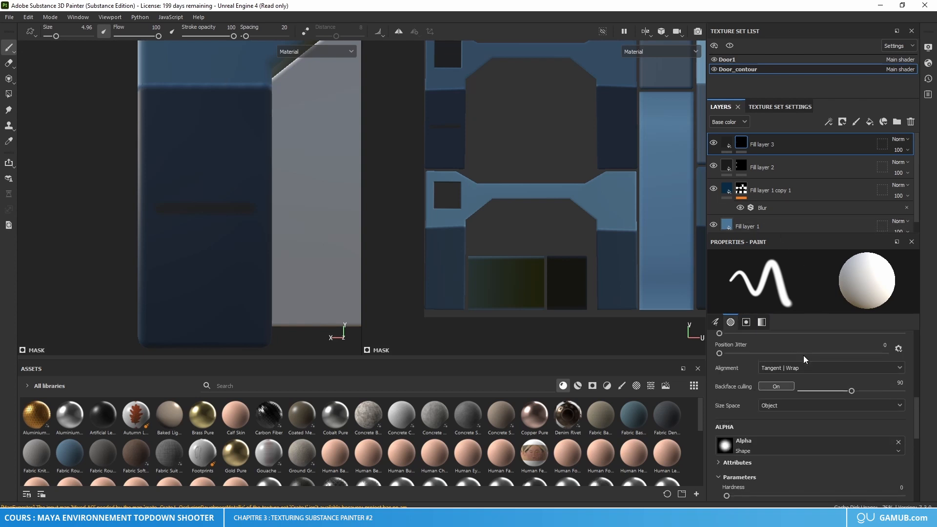
pyautogui.click(729, 143)
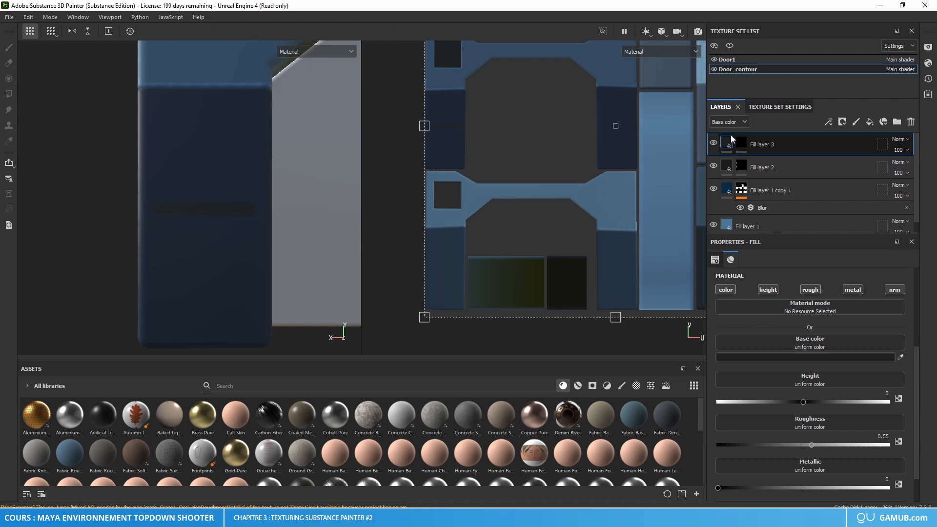
pyautogui.moveTo(805, 406); pyautogui.dragTo(792, 407)
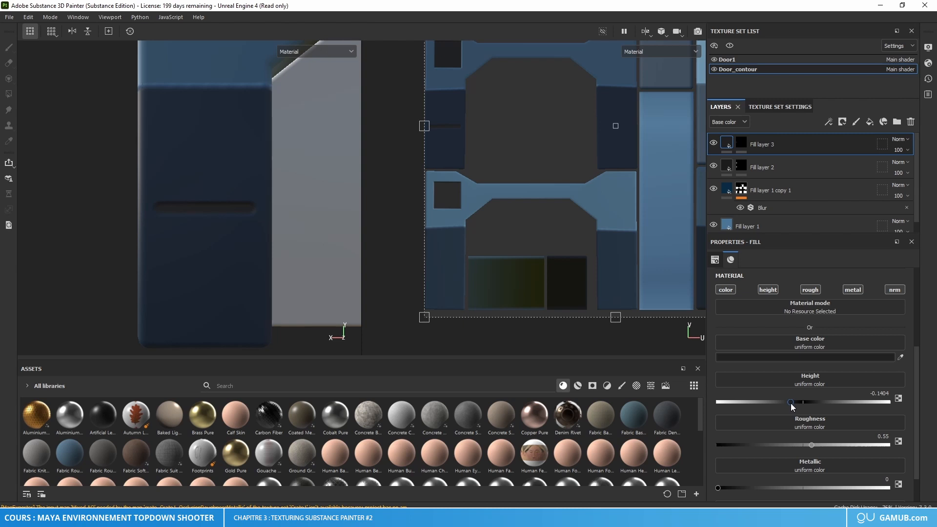
pyautogui.moveTo(813, 443); pyautogui.dragTo(781, 443)
# Step: Inspect the recessed slot under different viewing angles and darken Fill layer 3's base color to 111111
pyautogui.keyDown('alt'); pyautogui.moveTo(318, 277); pyautogui.dragTo(326, 264); pyautogui.keyUp('alt')
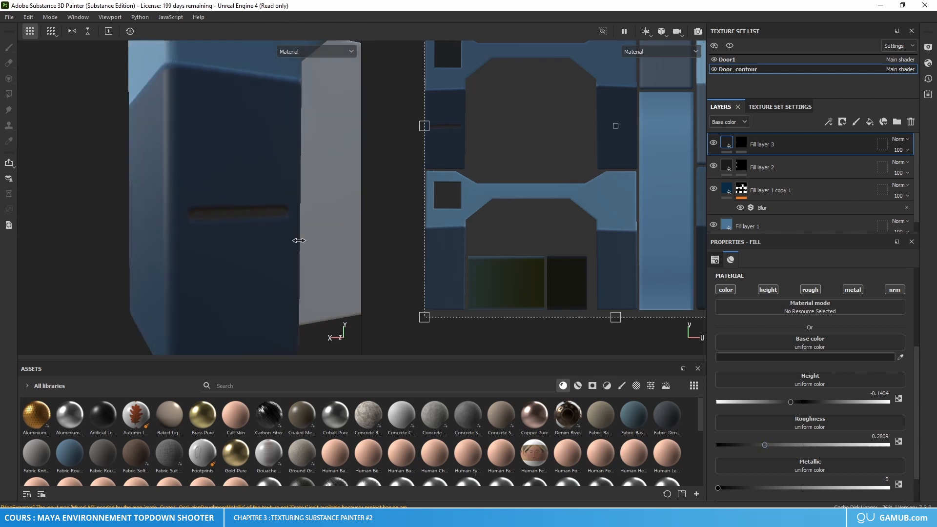
pyautogui.keyDown('shift'); pyautogui.moveTo(298, 240); pyautogui.dragTo(344, 245, button='right'); pyautogui.keyUp('shift')
pyautogui.scroll(-6, 276, 277)
pyautogui.keyDown('alt'); pyautogui.moveTo(312, 256); pyautogui.dragTo(241, 242, button='middle'); pyautogui.keyUp('alt')
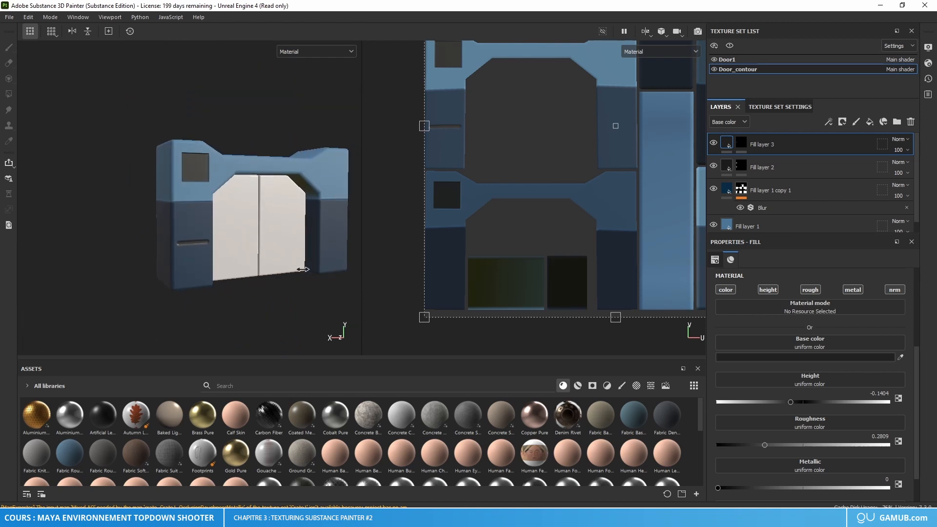
pyautogui.keyDown('shift'); pyautogui.moveTo(317, 267); pyautogui.dragTo(296, 284, button='right'); pyautogui.keyUp('shift')
pyautogui.scroll(5, 185, 251)
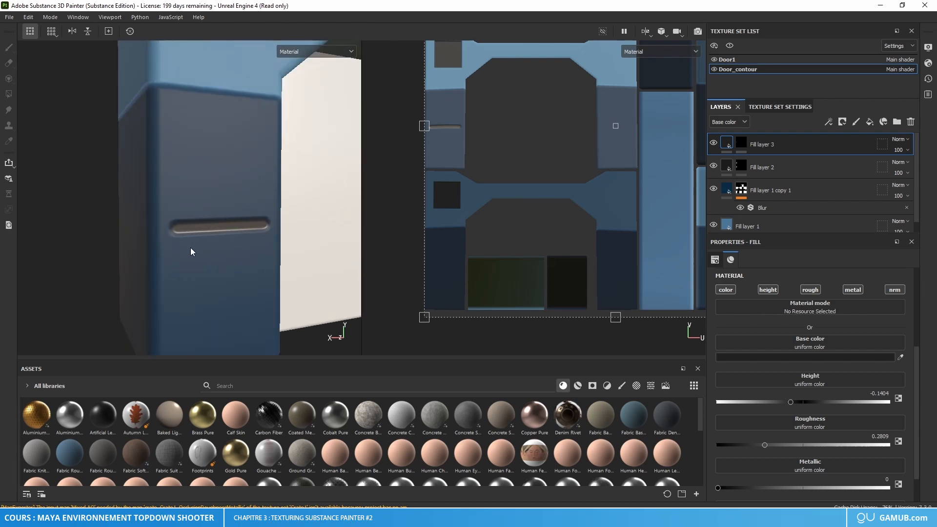
pyautogui.scroll(1, 771, 358)
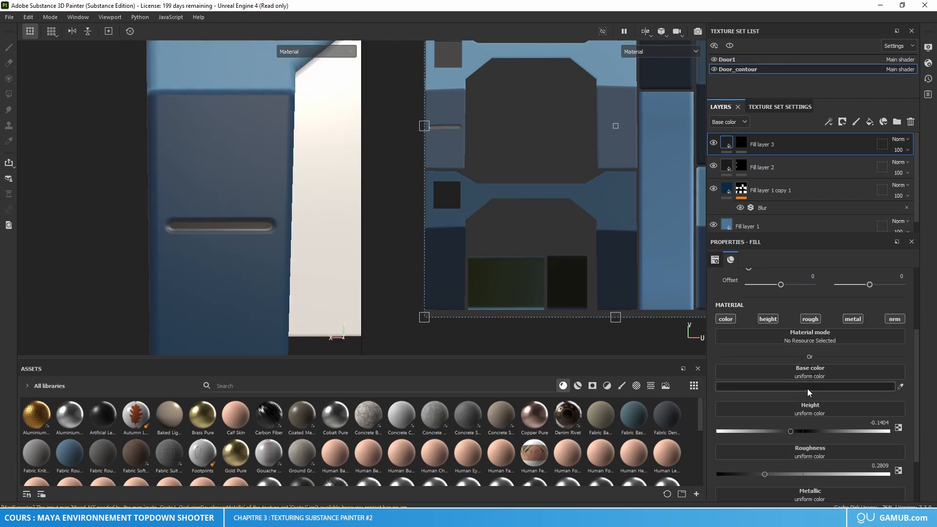
pyautogui.click(814, 386)
pyautogui.write('0D0D0D')
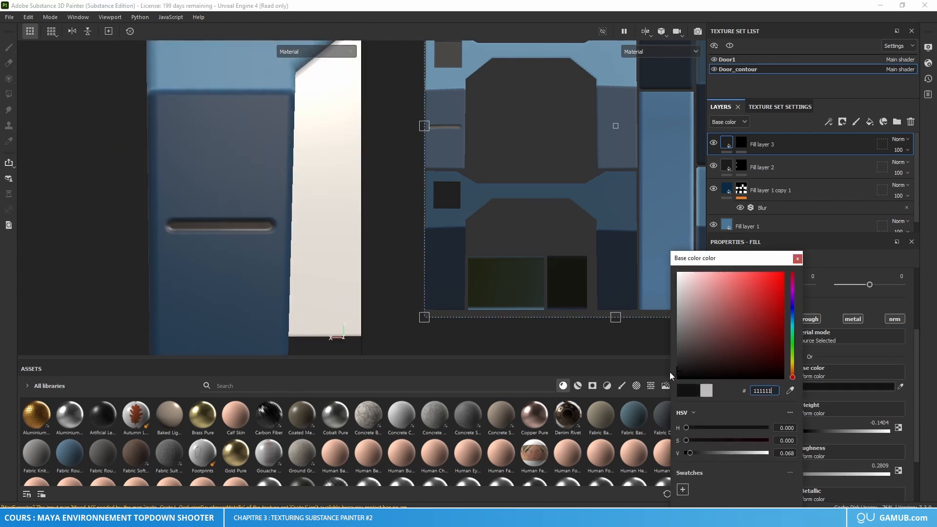
pyautogui.press('Return')
pyautogui.click(797, 258)
# Step: Duplicate Fill layer 3 and add a Transform filter to the copy's mask
pyautogui.scroll(-2, 211, 251)
pyautogui.keyDown('alt'); pyautogui.moveTo(212, 251); pyautogui.dragTo(231, 259); pyautogui.keyUp('alt')
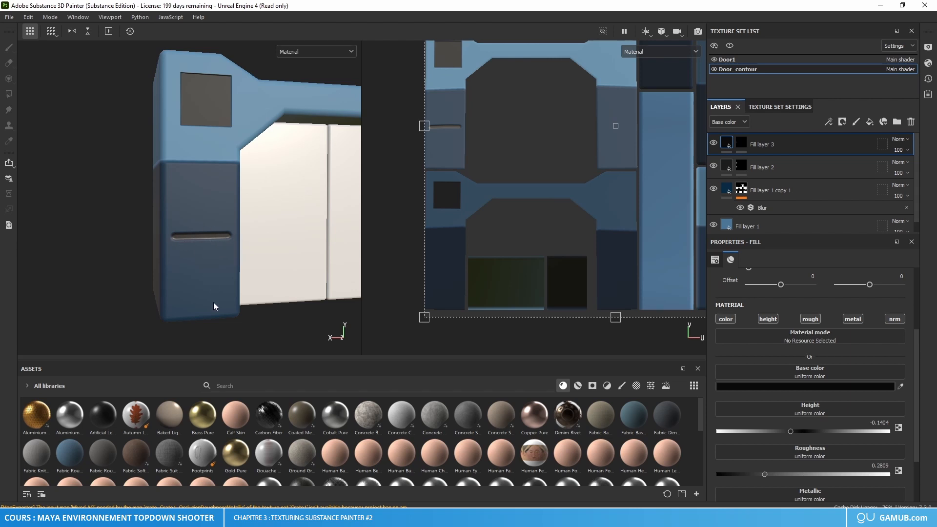
pyautogui.keyDown('alt'); pyautogui.moveTo(246, 275); pyautogui.dragTo(245, 258); pyautogui.keyUp('alt')
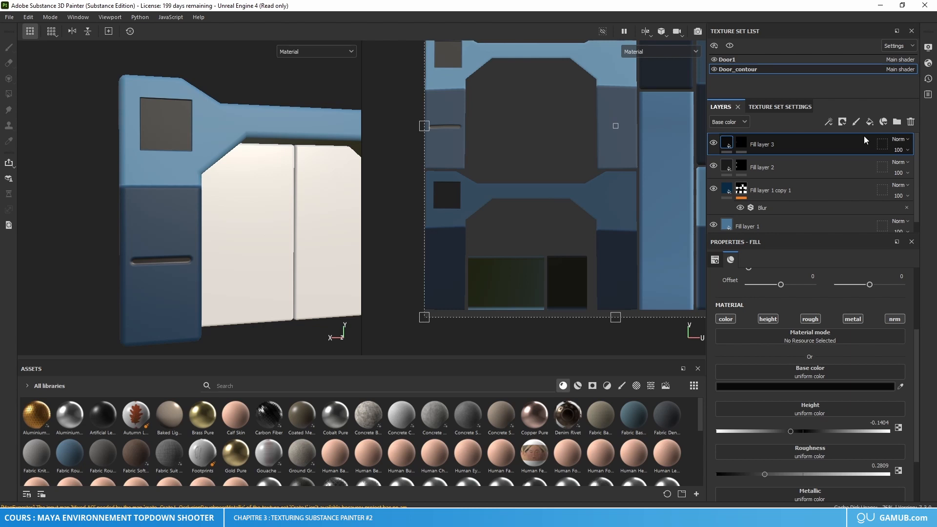
pyautogui.hotkey('ctrl', 'd')
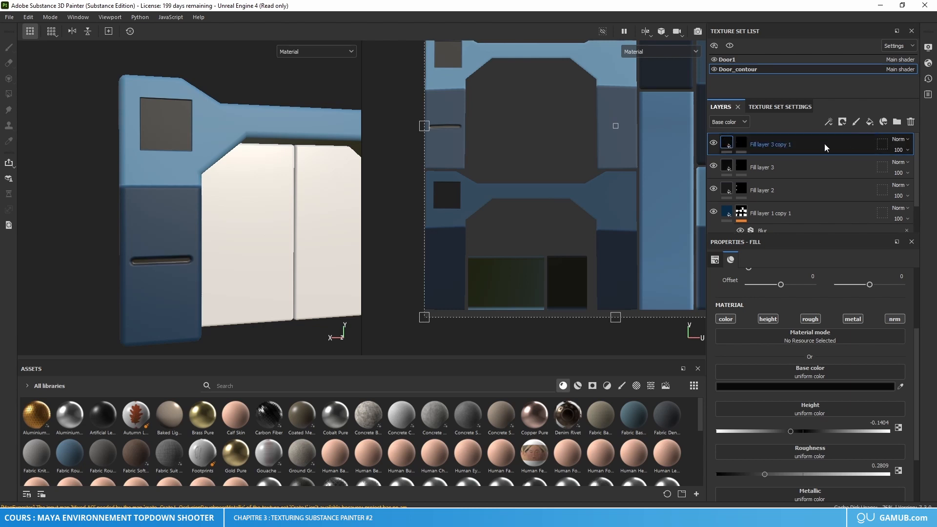
pyautogui.click(740, 143)
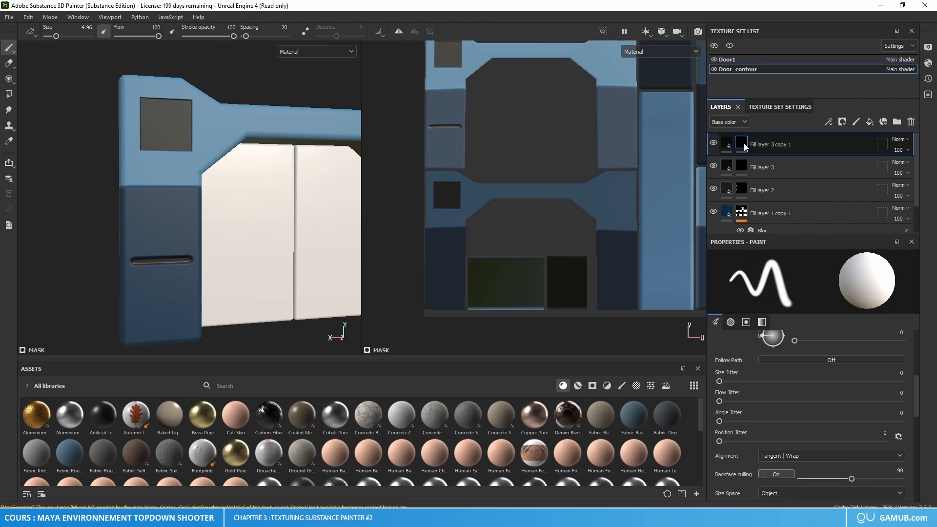
pyautogui.rightClick(743, 145)
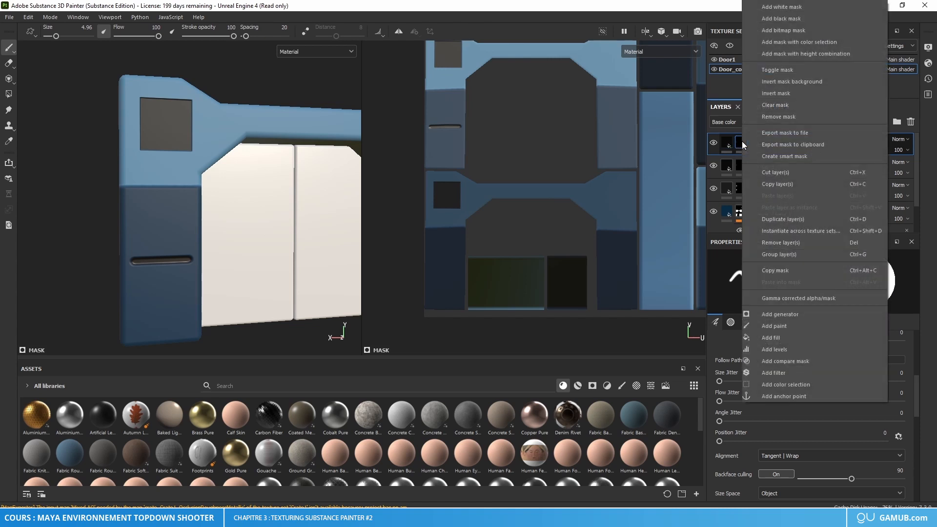
pyautogui.click(779, 375)
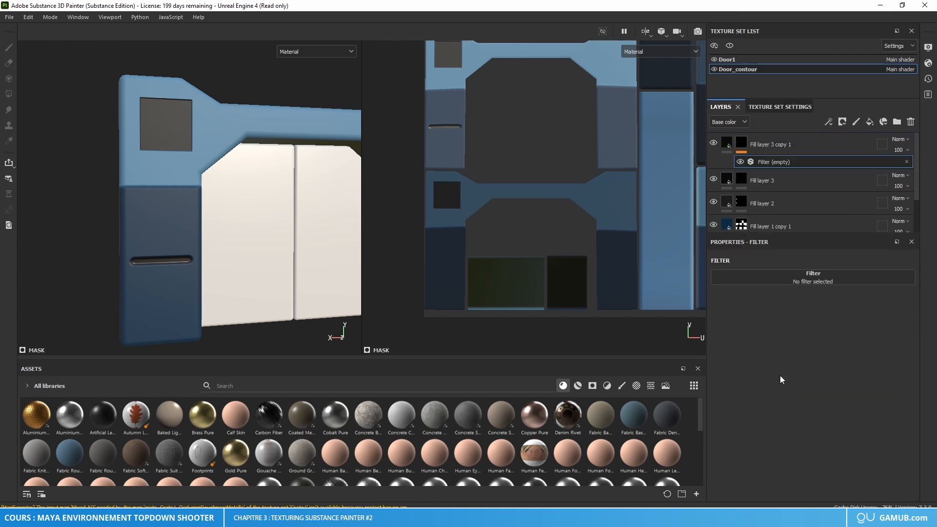
pyautogui.click(812, 277)
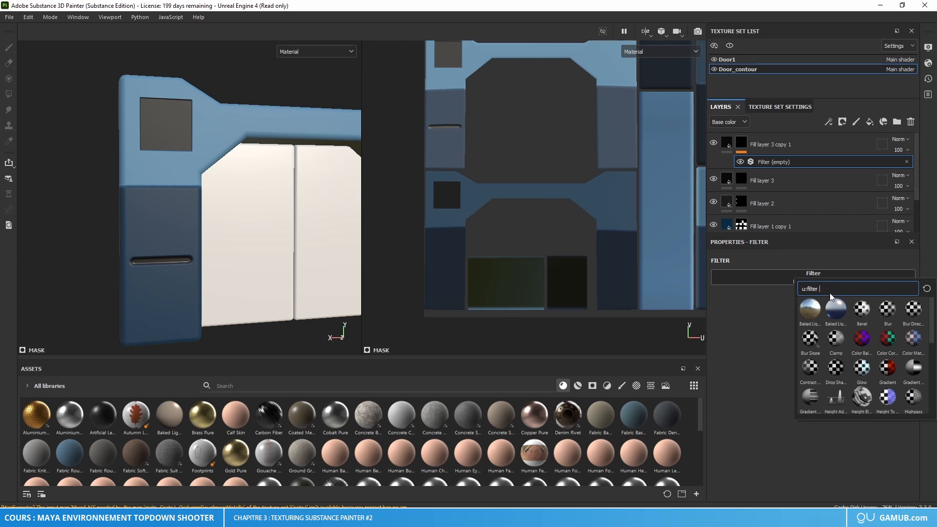
pyautogui.write('ANS')
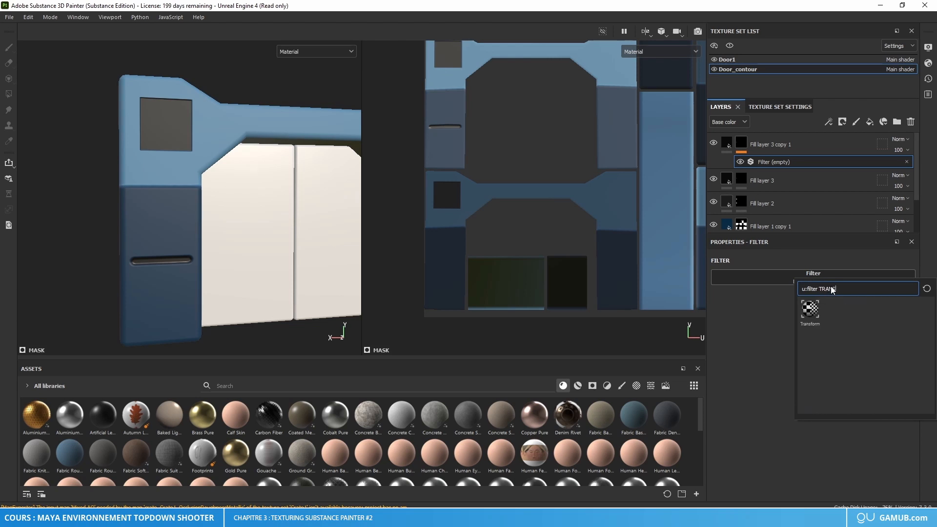
pyautogui.click(810, 308)
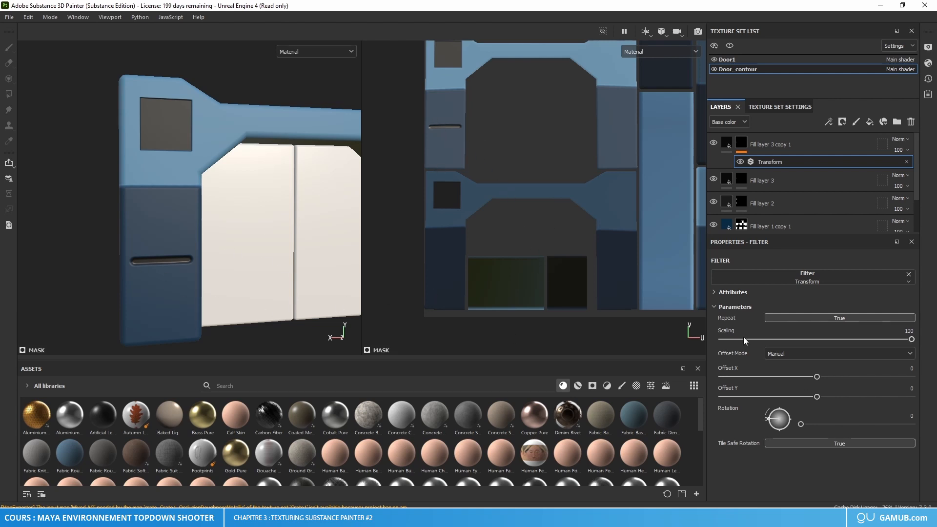
# Step: Try Offset Y values of -0.15 and -0.015 on the Transform filter and settle on -0.02 to place a second slot below the first
pyautogui.moveTo(816, 396); pyautogui.dragTo(814, 396)
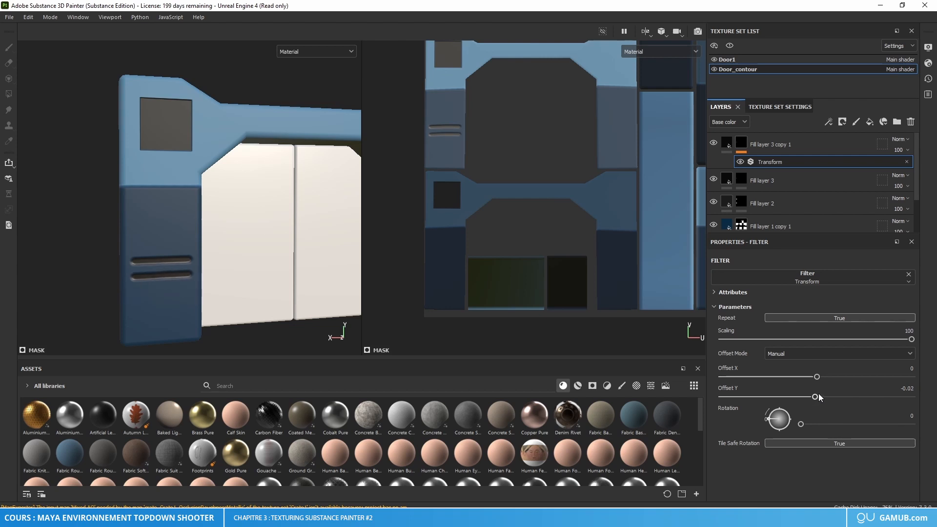
pyautogui.click(907, 388)
pyautogui.write('-0.15')
pyautogui.press('Return')
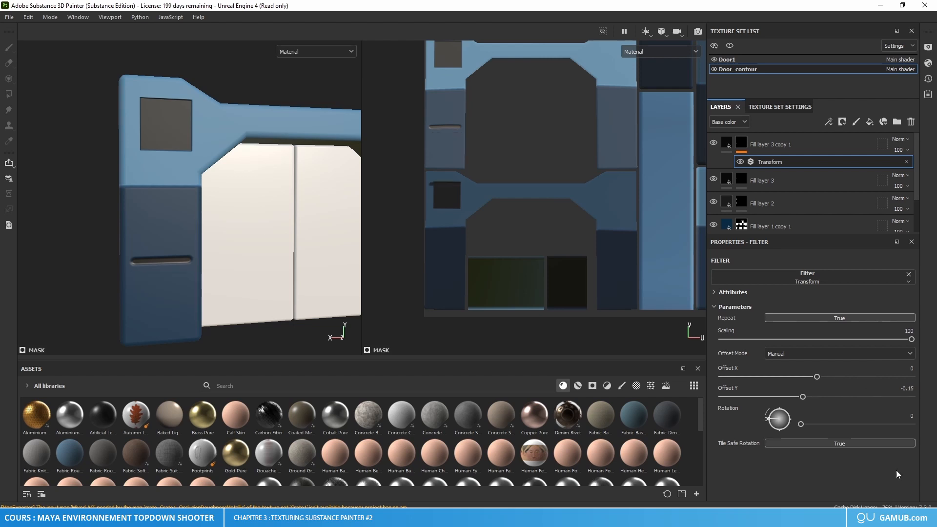
pyautogui.click(906, 388)
pyautogui.write('-0.015')
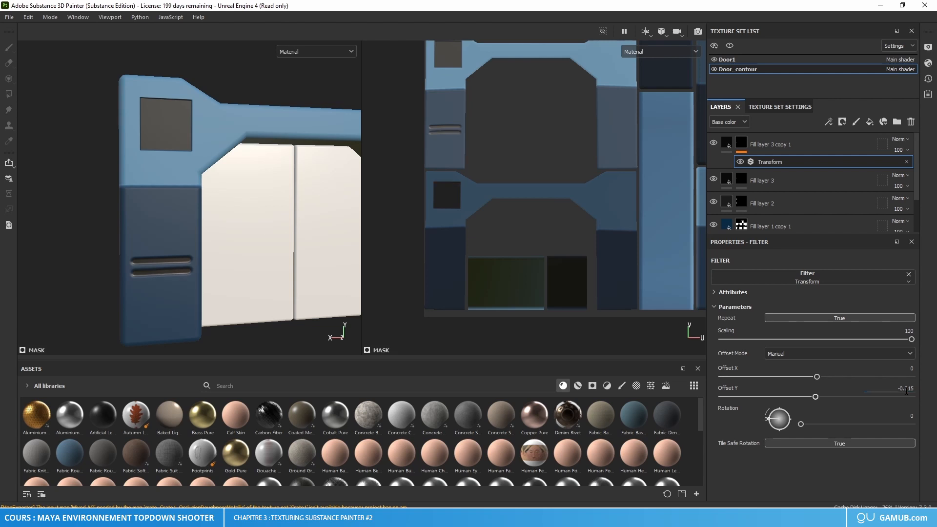
pyautogui.press('Return')
pyautogui.write('-0.02')
pyautogui.press('Return')
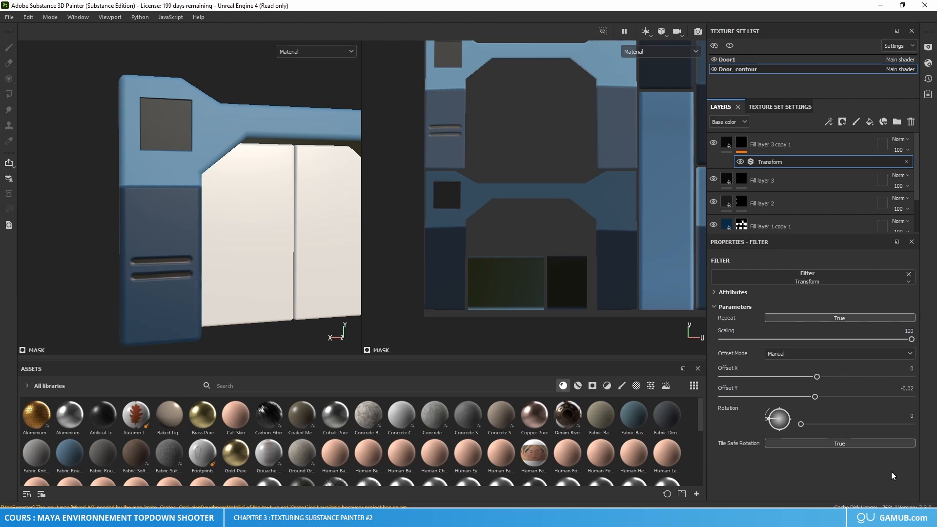
# Step: Duplicate Fill layer 3 copy 1 and set the duplicate's Transform Offset Y to -0.04 to place a third slot
pyautogui.click(789, 147)
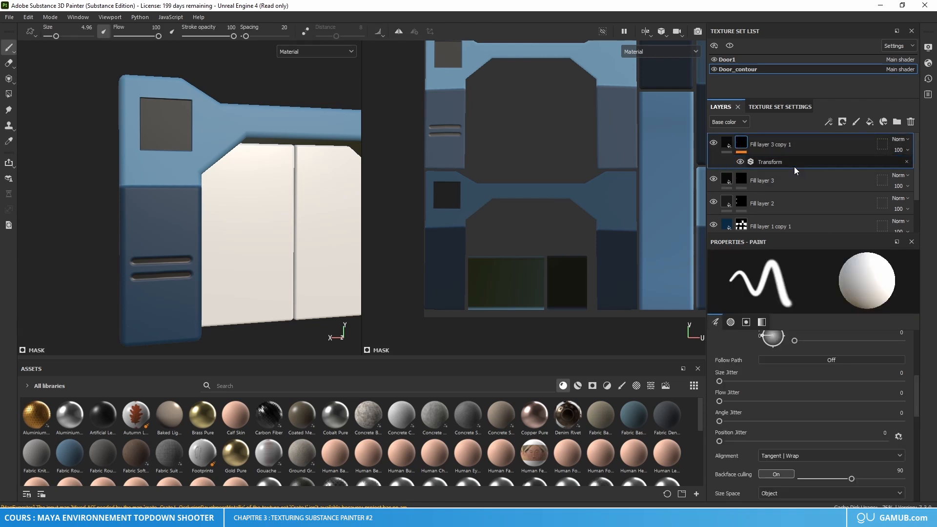
pyautogui.hotkey('ctrl', 'd')
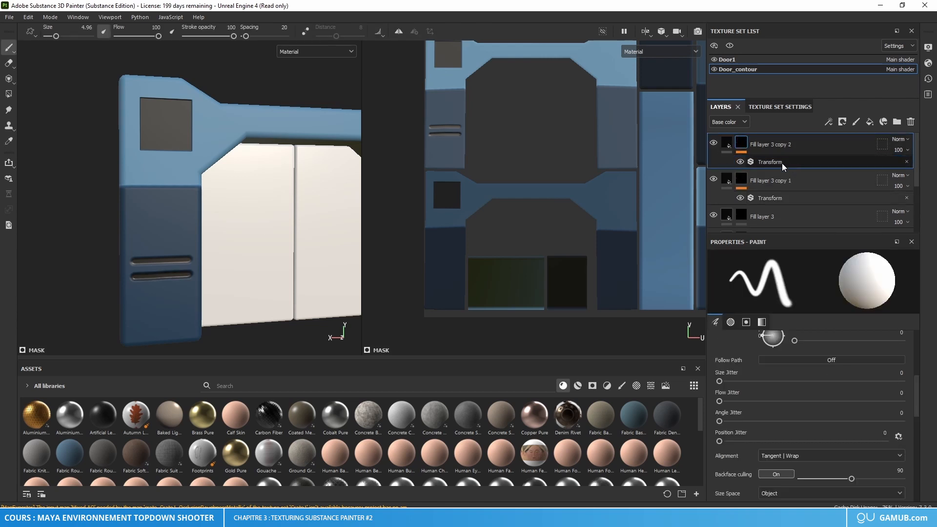
pyautogui.click(782, 162)
pyautogui.click(915, 389)
pyautogui.write('-0.04')
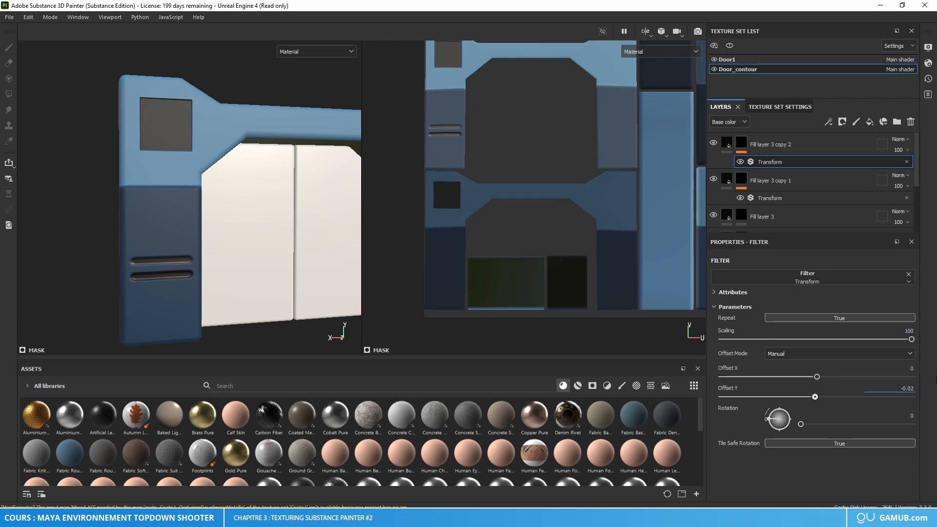
pyautogui.press('Return')
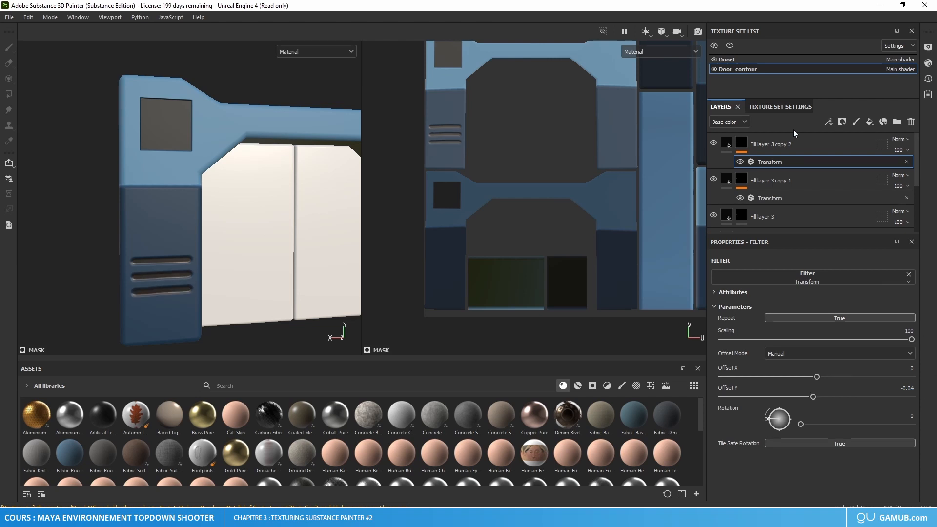
# Step: Duplicate Fill layer 3 copy 2 and set the duplicate's Transform Offset Y to -0.06 to place a fourth slot
pyautogui.click(827, 146)
pyautogui.hotkey('ctrl', 'd')
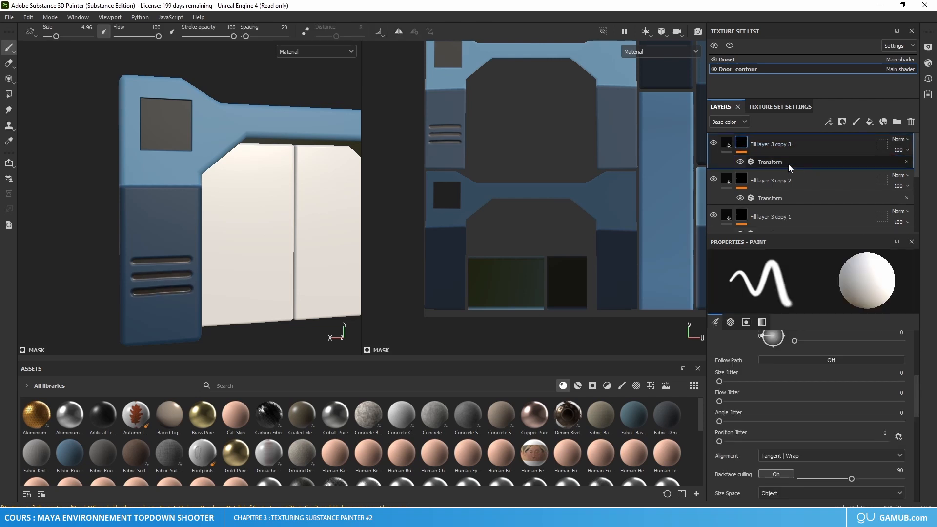
pyautogui.click(788, 163)
pyautogui.click(914, 389)
pyautogui.click(915, 389)
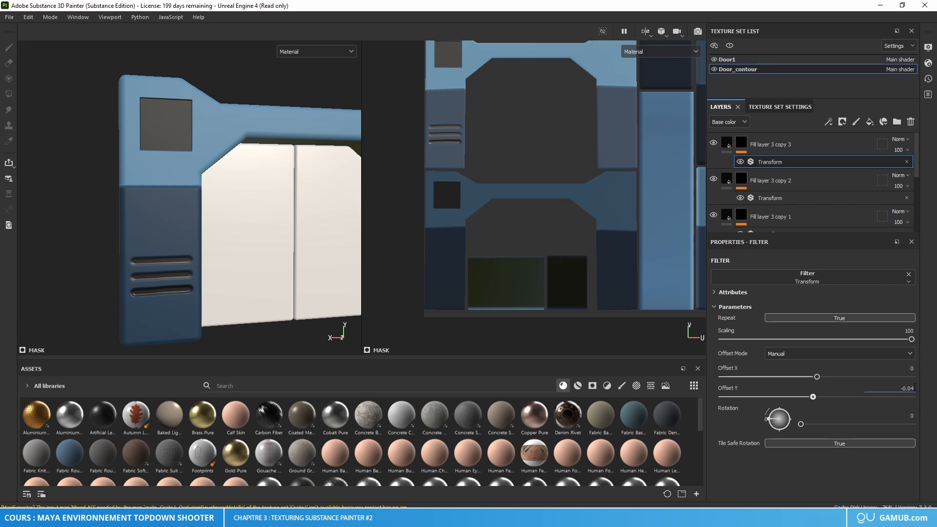
pyautogui.press('BackSpace')
pyautogui.press('Return')
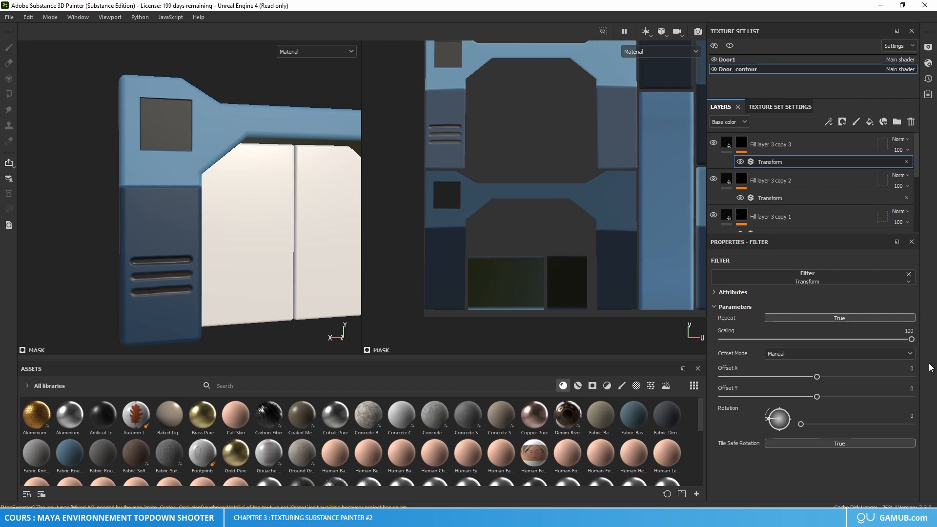
pyautogui.click(912, 392)
pyautogui.write('-0')
pyautogui.write('.05')
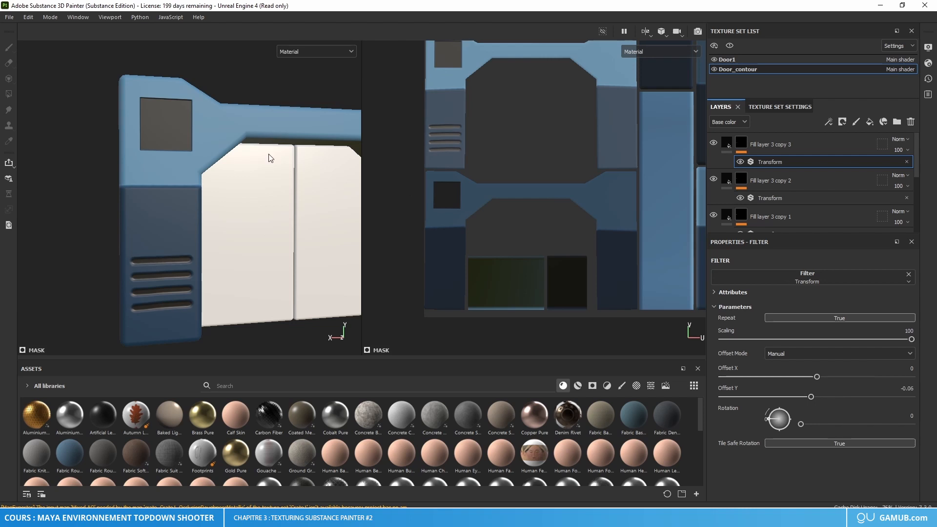
# Step: Examine the row of vent slots on the pillar up close and from a distance
pyautogui.keyDown('alt'); pyautogui.moveTo(268, 153); pyautogui.dragTo(259, 259, button='right'); pyautogui.keyUp('alt')
pyautogui.keyDown('alt'); pyautogui.moveTo(259, 259); pyautogui.dragTo(227, 260); pyautogui.keyUp('alt')
pyautogui.keyDown('alt'); pyautogui.moveTo(208, 285); pyautogui.dragTo(201, 238, button='right'); pyautogui.keyUp('alt')
pyautogui.keyDown('alt'); pyautogui.moveTo(201, 238); pyautogui.dragTo(198, 245); pyautogui.keyUp('alt')
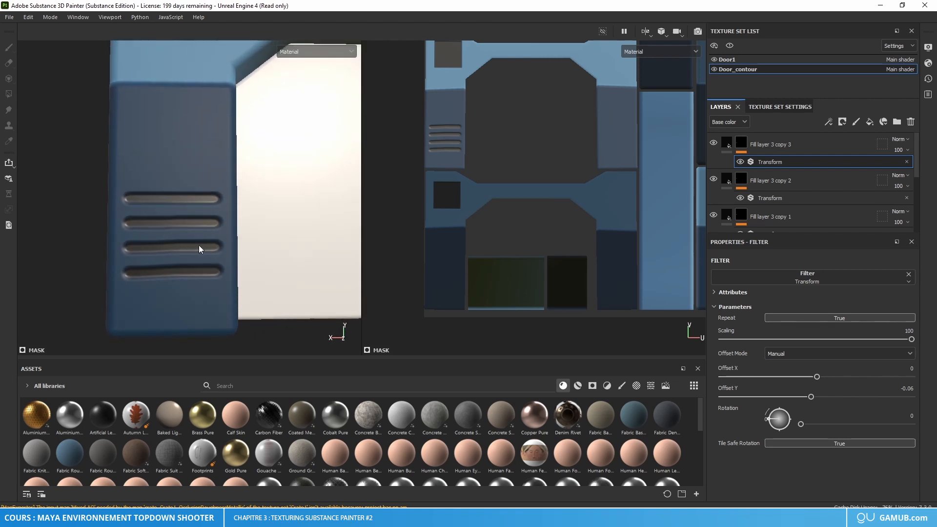
pyautogui.keyDown('alt'); pyautogui.moveTo(198, 245); pyautogui.dragTo(218, 230, button='right'); pyautogui.keyUp('alt')
pyautogui.keyDown('alt'); pyautogui.moveTo(218, 230); pyautogui.dragTo(218, 238); pyautogui.keyUp('alt')
pyautogui.keyDown('alt'); pyautogui.moveTo(310, 199); pyautogui.dragTo(227, 228, button='middle'); pyautogui.keyUp('alt')
pyautogui.scroll(-1, 255, 224)
# Step: Create a new folder and move Fill layer 3 and its three copies into it
pyautogui.click(787, 187)
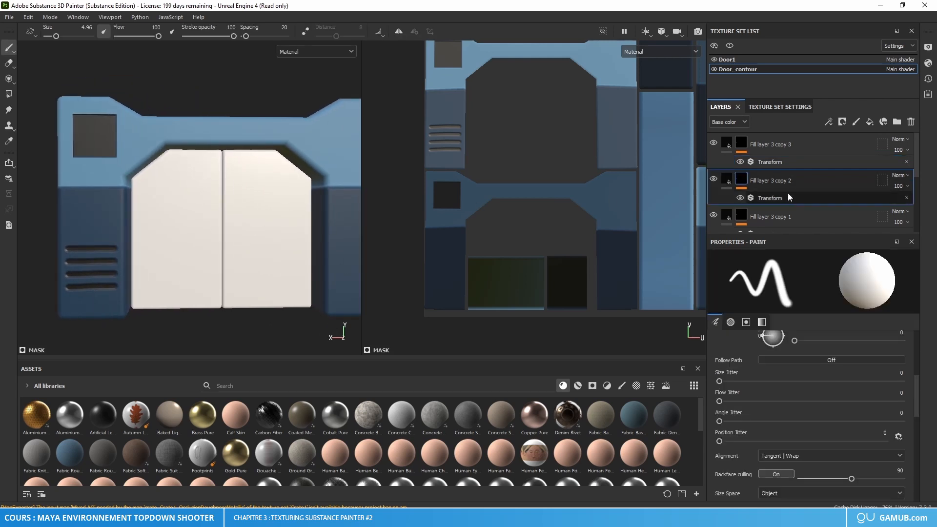
pyautogui.click(778, 149)
pyautogui.scroll(-2, 278, 199)
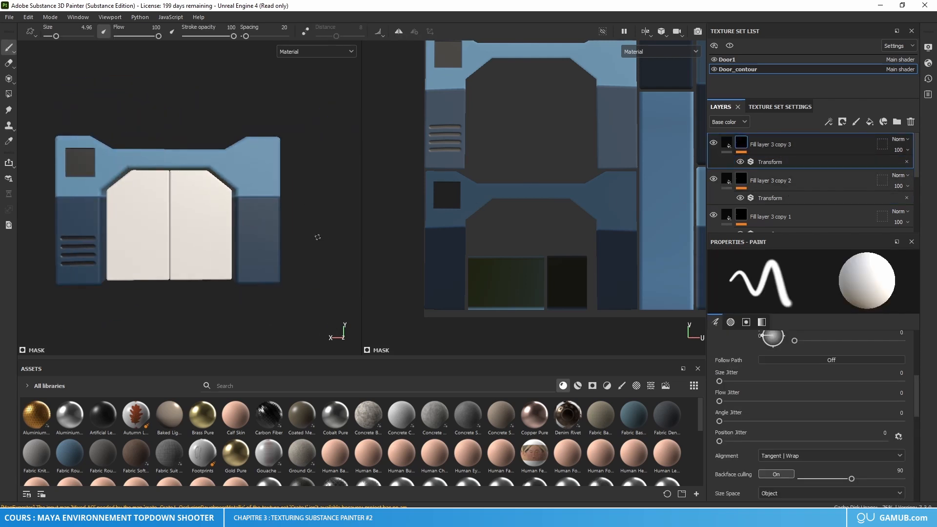
pyautogui.scroll(-2, 835, 177)
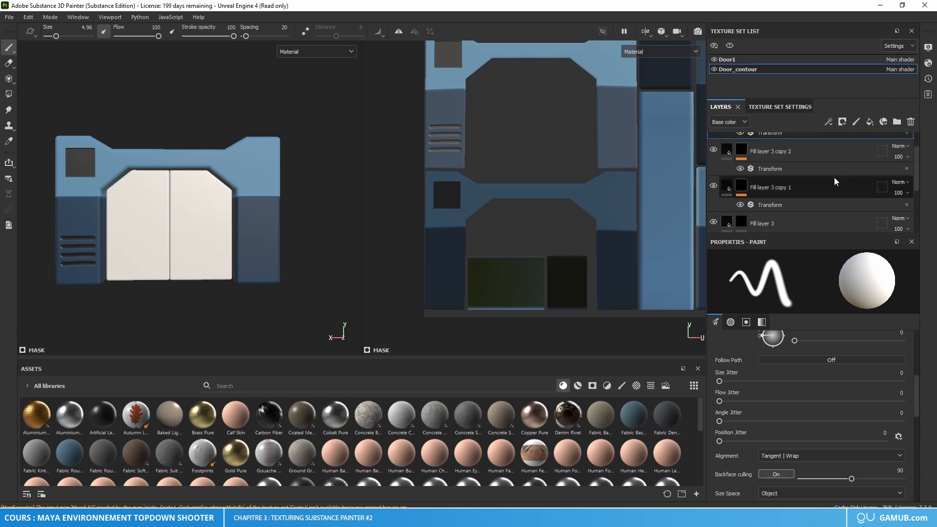
pyautogui.scroll(1, 803, 183)
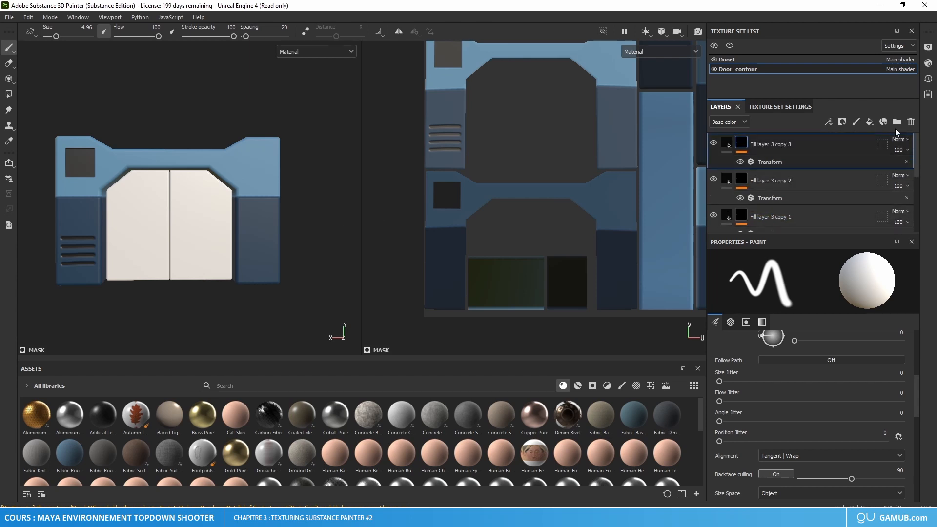
pyautogui.click(898, 121)
pyautogui.click(779, 171)
pyautogui.scroll(-2, 779, 172)
pyautogui.scroll(-2, 778, 172)
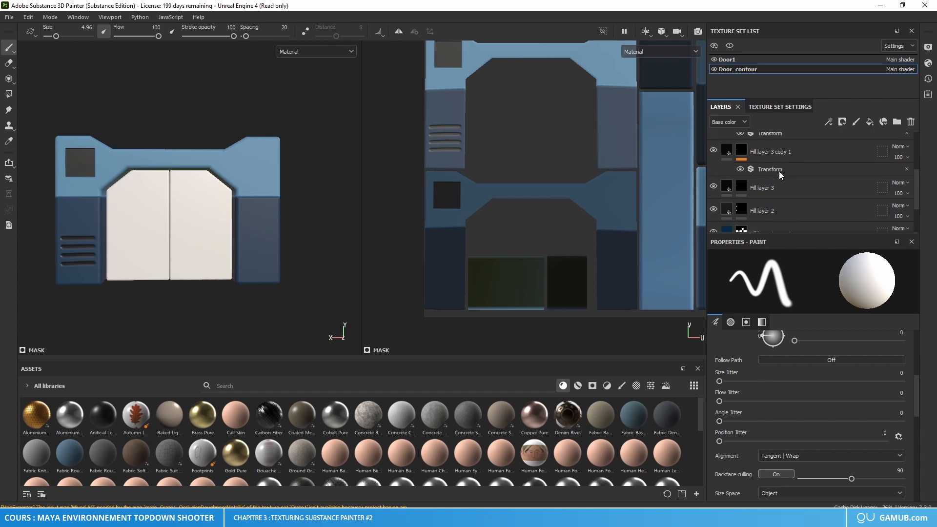
pyautogui.click(790, 155)
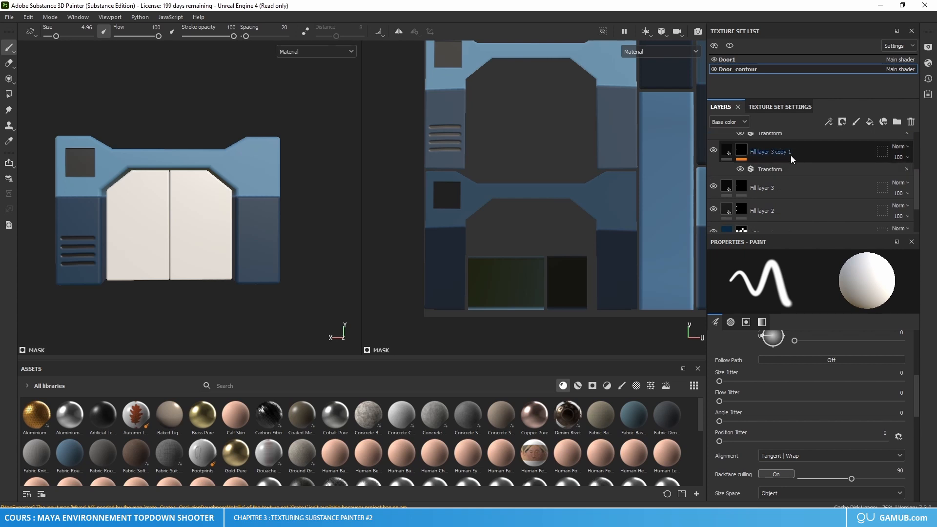
pyautogui.keyDown('shift'); pyautogui.click(784, 189); pyautogui.keyUp('shift')
pyautogui.scroll(3, 794, 189)
pyautogui.moveTo(784, 169); pyautogui.dragTo(772, 141)
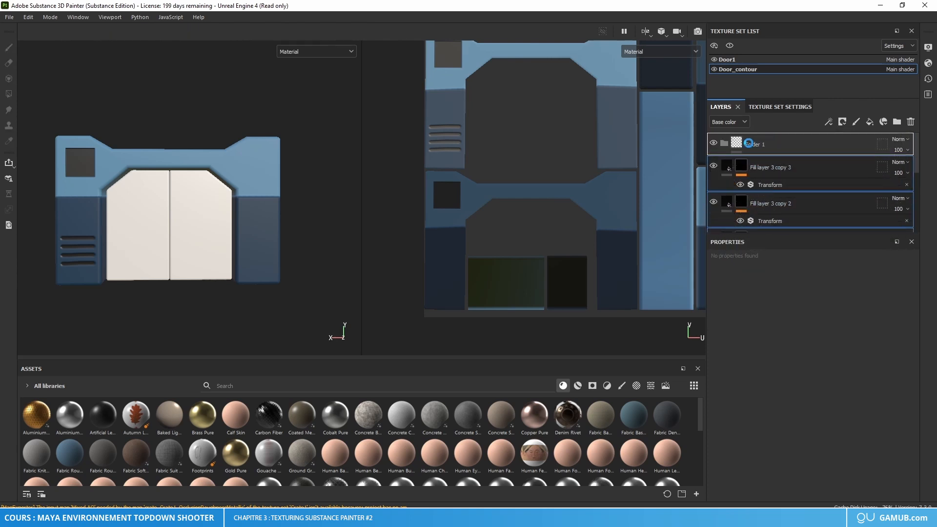
# Step: Rename the slot layers' folder as Vent
pyautogui.click(749, 145)
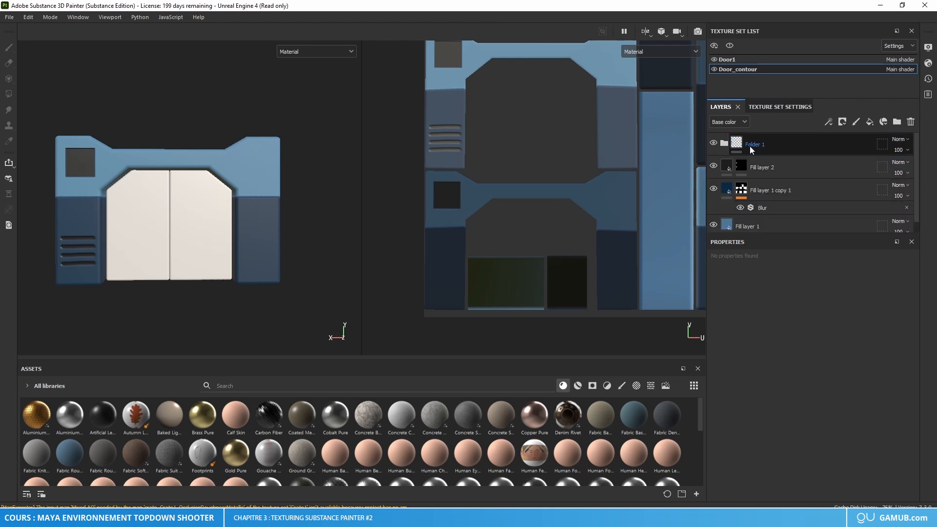
pyautogui.doubleClick(750, 144)
pyautogui.write('Ven,t')
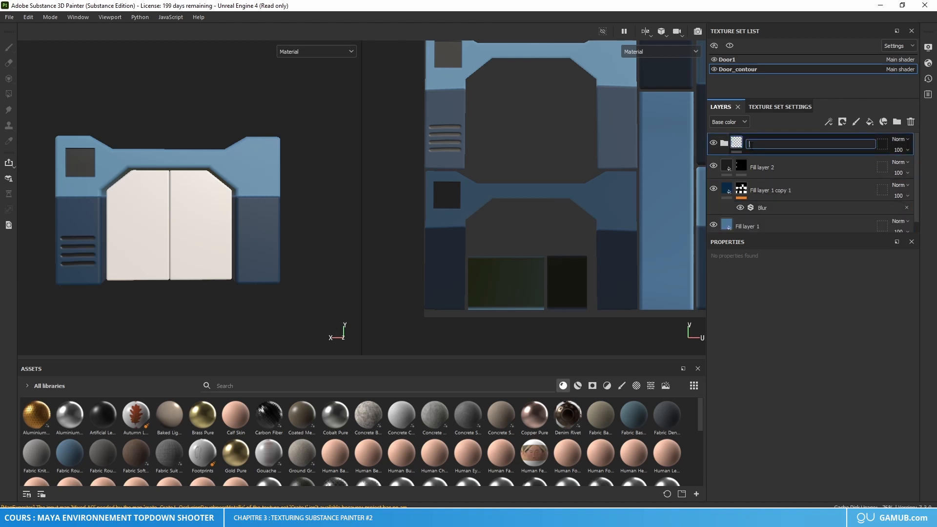
pyautogui.press('BackSpace')
pyautogui.press('BackSpace')
pyautogui.write('t')
pyautogui.press('Return')
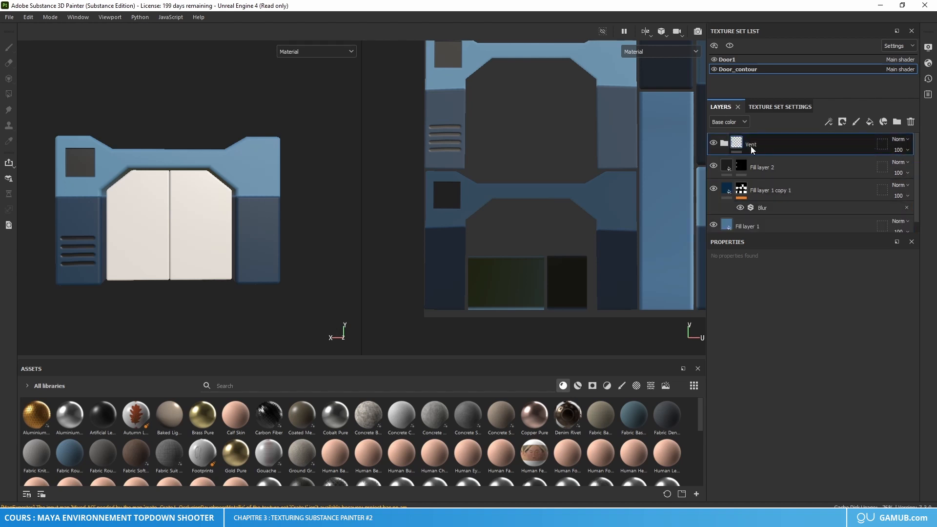
# Step: Add a black mask to the Vent folder and activate the Polygon Fill tool for masking
pyautogui.rightClick(739, 141)
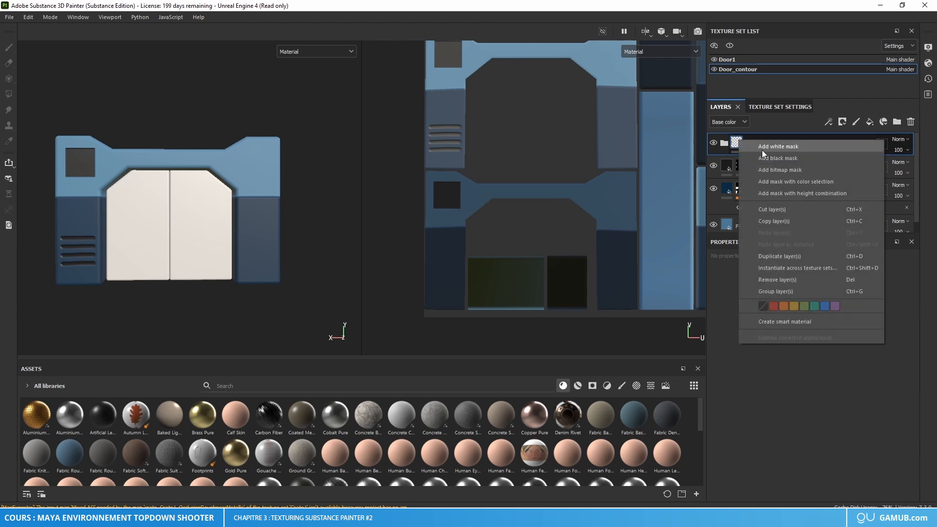
pyautogui.click(767, 157)
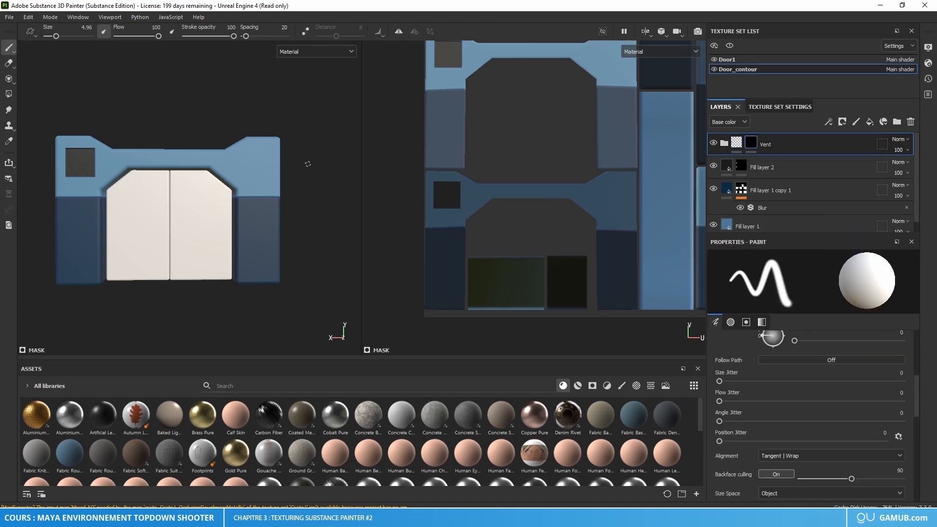
pyautogui.click(8, 94)
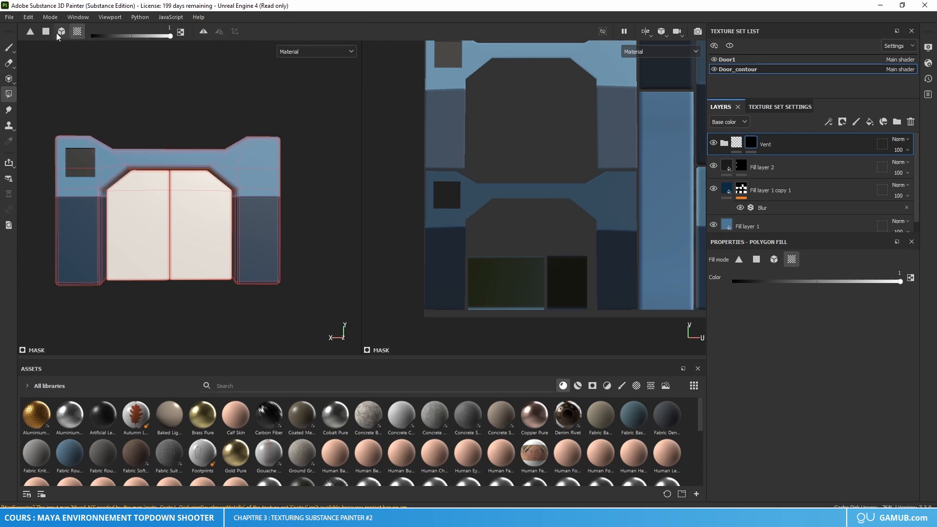
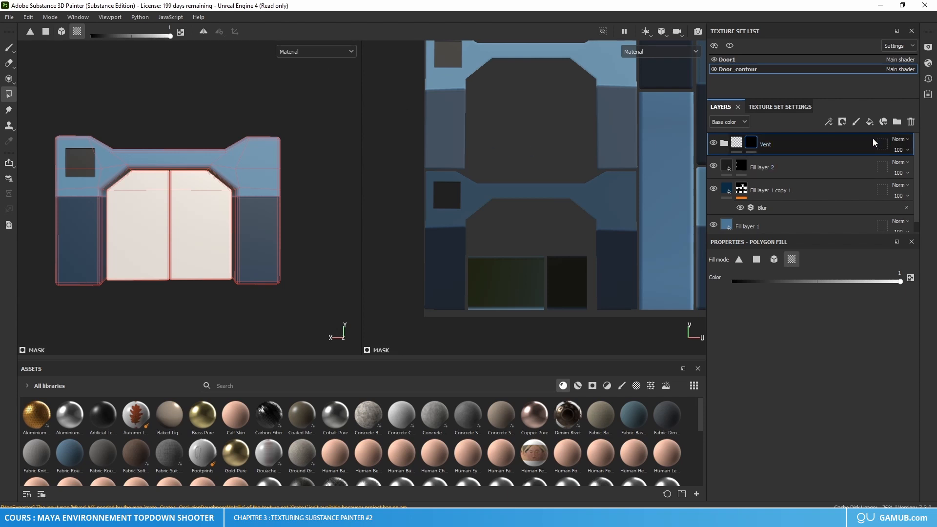
# Step: Remove the black mask from the Vent folder
pyautogui.rightClick(750, 142)
pyautogui.click(792, 104)
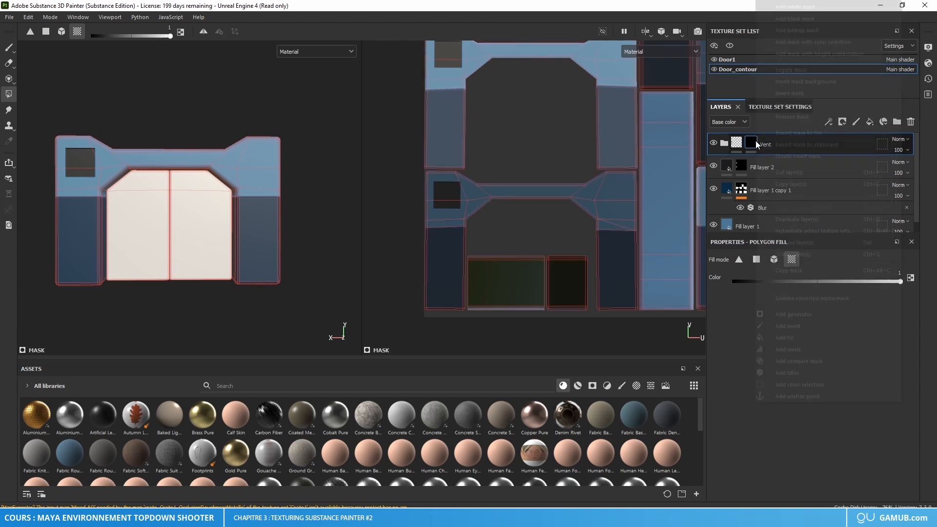
pyautogui.rightClick(755, 140)
pyautogui.click(793, 116)
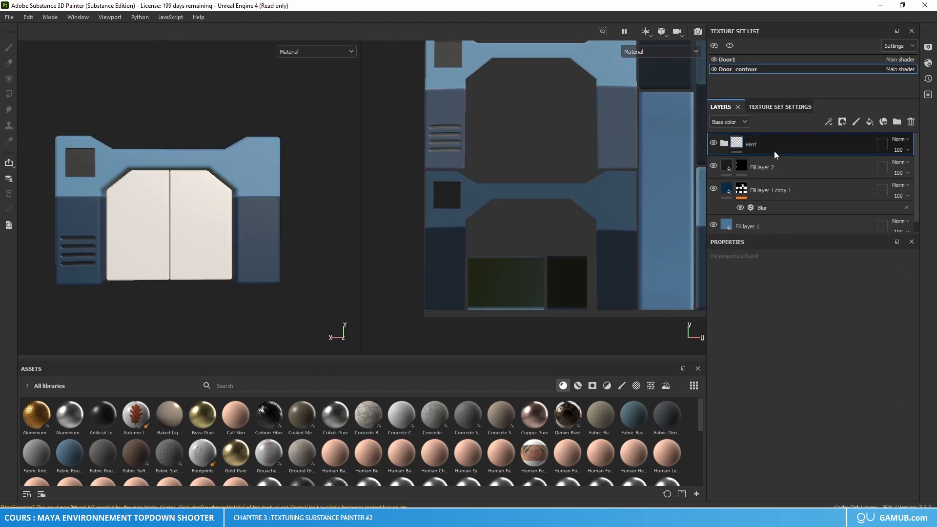
# Step: Duplicate the Vent folder and set the Transform filter's Offset X to -0.45 on the duplicate's Fill layer 3 copy 3
pyautogui.hotkey('ctrl', 'd')
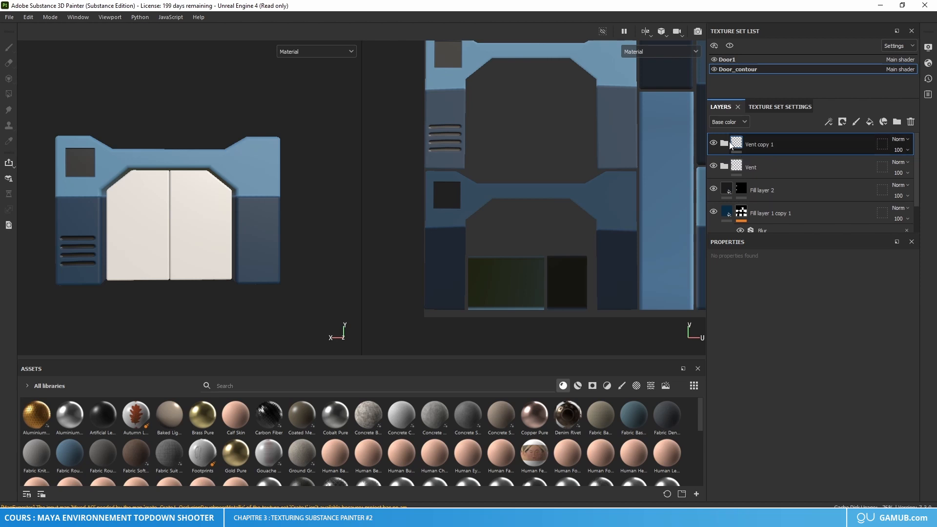
pyautogui.click(725, 143)
pyautogui.click(749, 166)
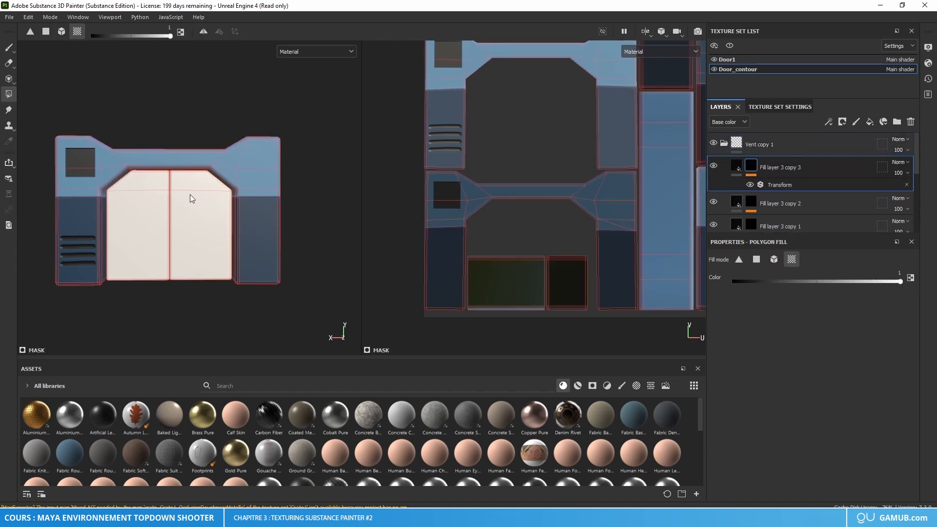
pyautogui.click(776, 185)
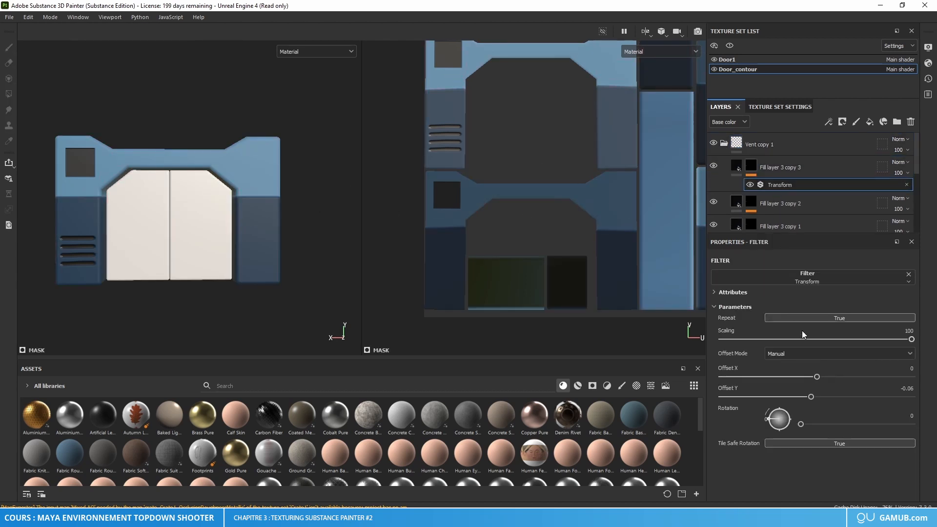
pyautogui.moveTo(816, 377); pyautogui.dragTo(771, 374)
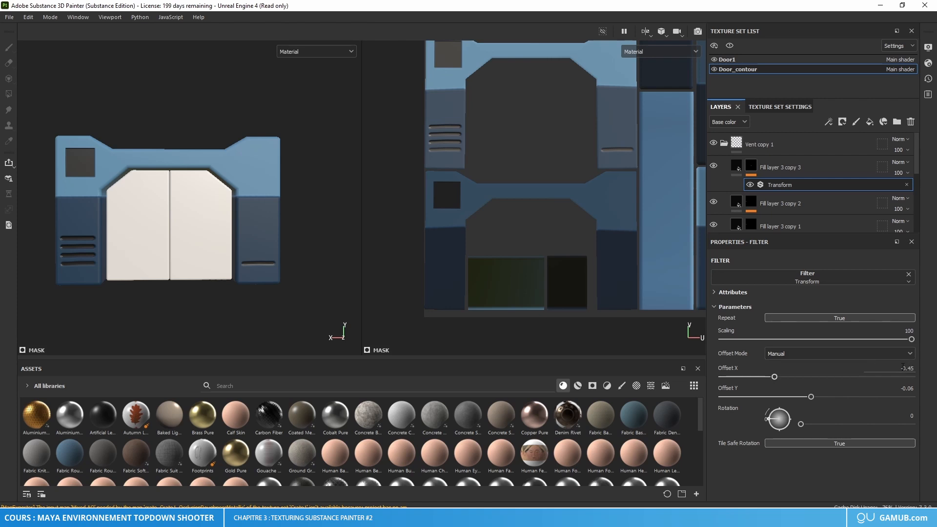
pyautogui.scroll(5, 280, 298)
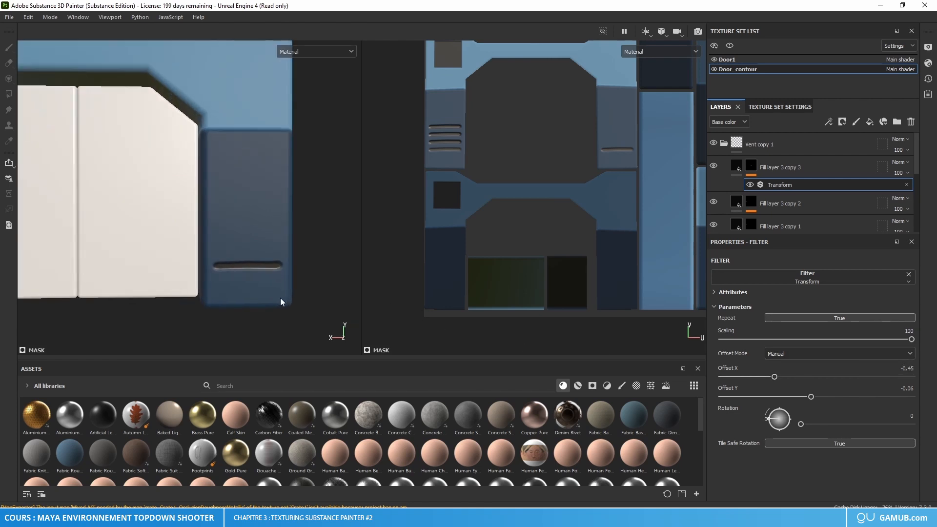
pyautogui.scroll(-3, 283, 287)
pyautogui.scroll(-2, 288, 283)
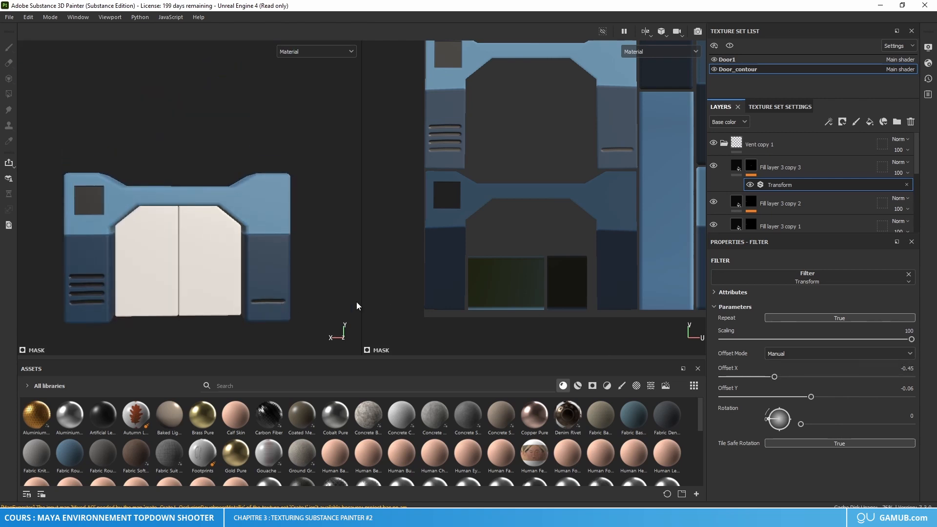
# Step: Set the Transform filter's Offset X to -0.45 on Fill layer 3 copy 2 in Vent copy 1
pyautogui.scroll(-1, 786, 193)
pyautogui.click(751, 174)
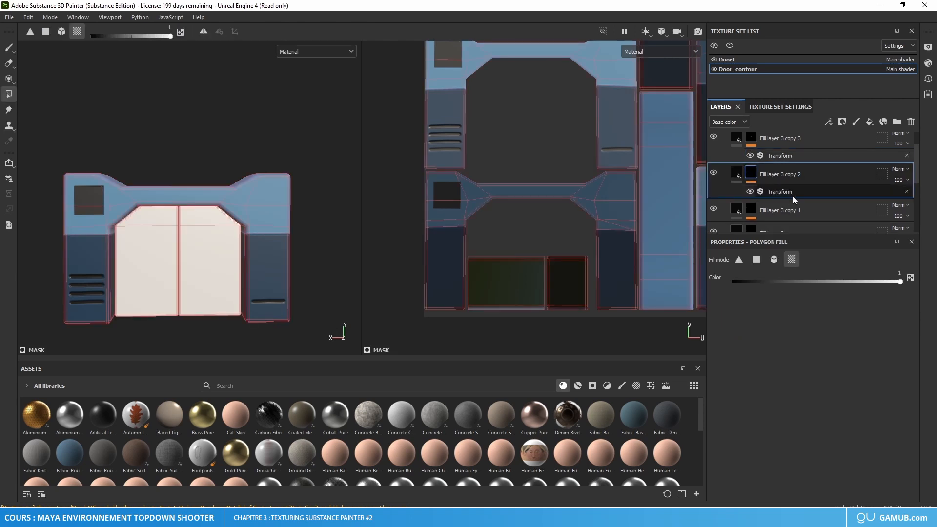
pyautogui.click(792, 195)
pyautogui.click(911, 368)
pyautogui.write('-')
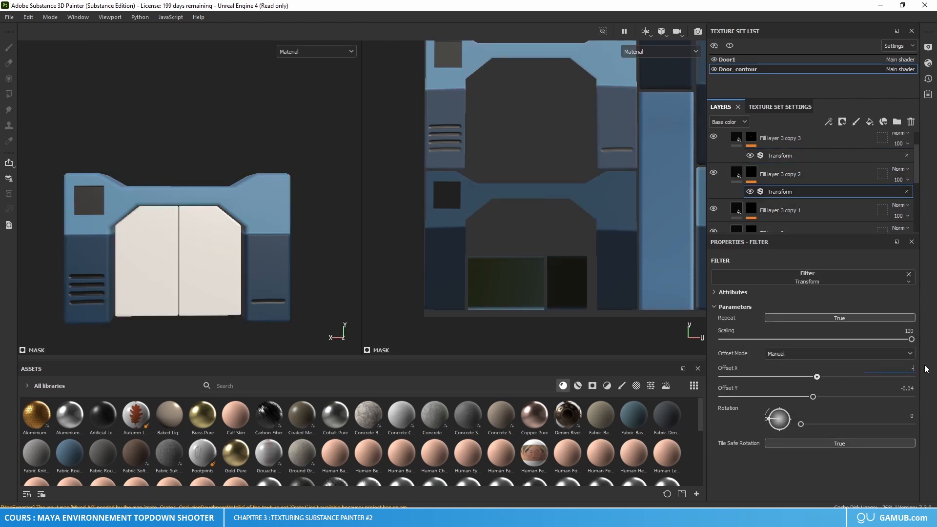
pyautogui.write('0.45')
pyautogui.press('Return')
# Step: Set the Transform filter's Offset X to -0.45 on Fill layer 3 copy 1 in Vent copy 1
pyautogui.click(773, 211)
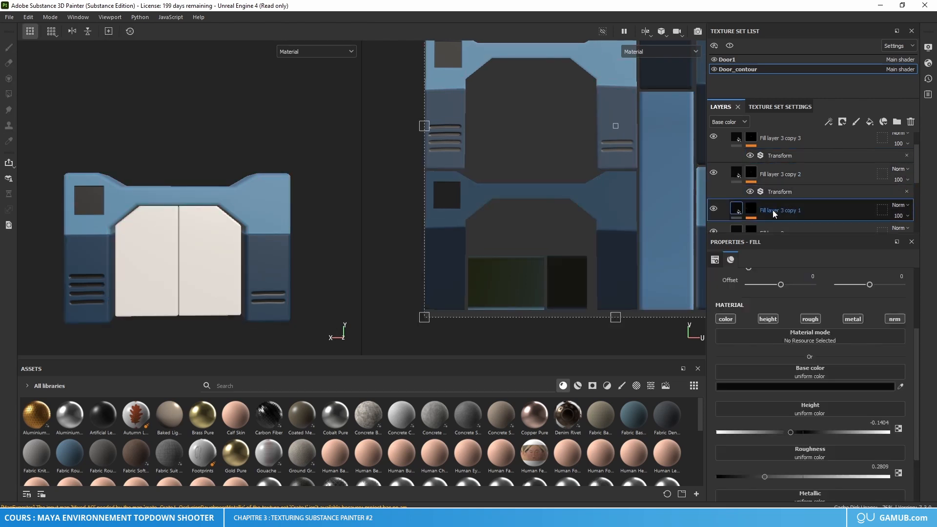
pyautogui.click(751, 209)
pyautogui.click(794, 226)
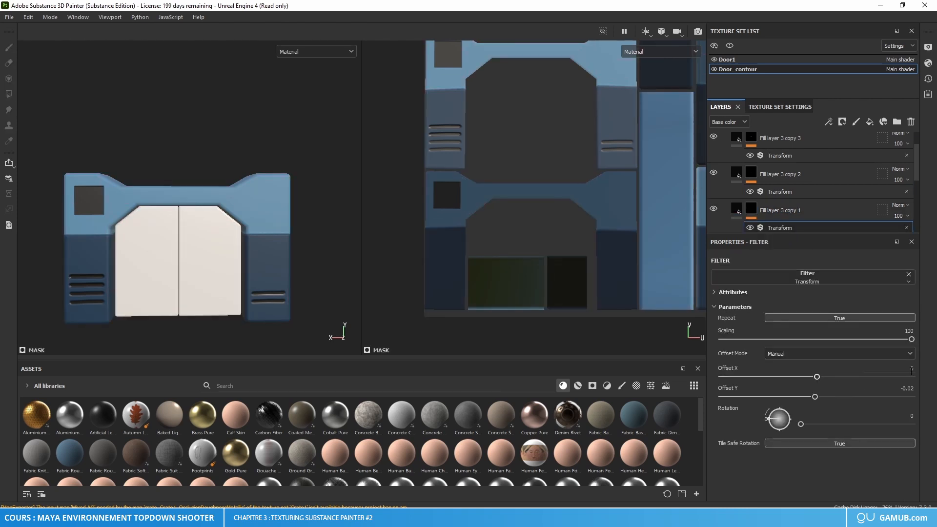
pyautogui.click(911, 369)
pyautogui.write('-0.45')
pyautogui.press('Return')
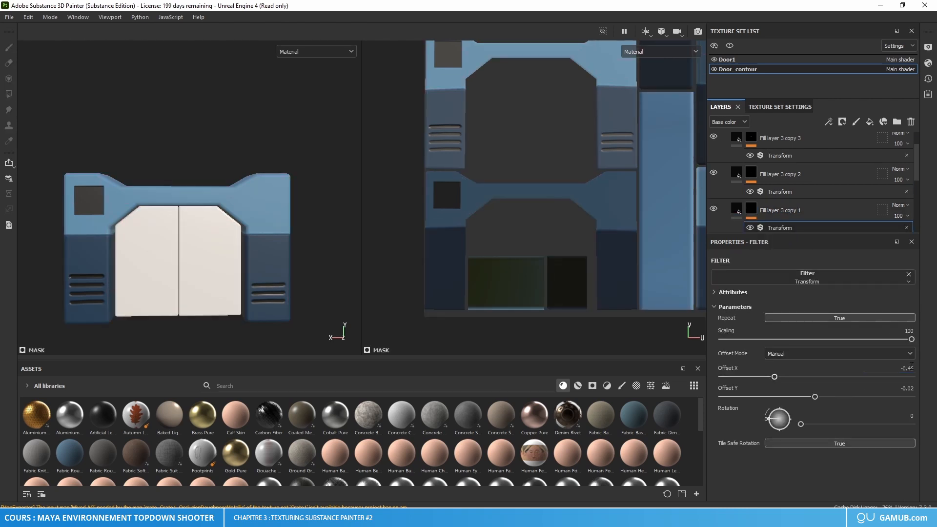
# Step: Add a Transform filter to the mask of Fill layer 3 in Vent copy 1 and set its Offset X to -0.45
pyautogui.scroll(-2, 829, 209)
pyautogui.click(751, 188)
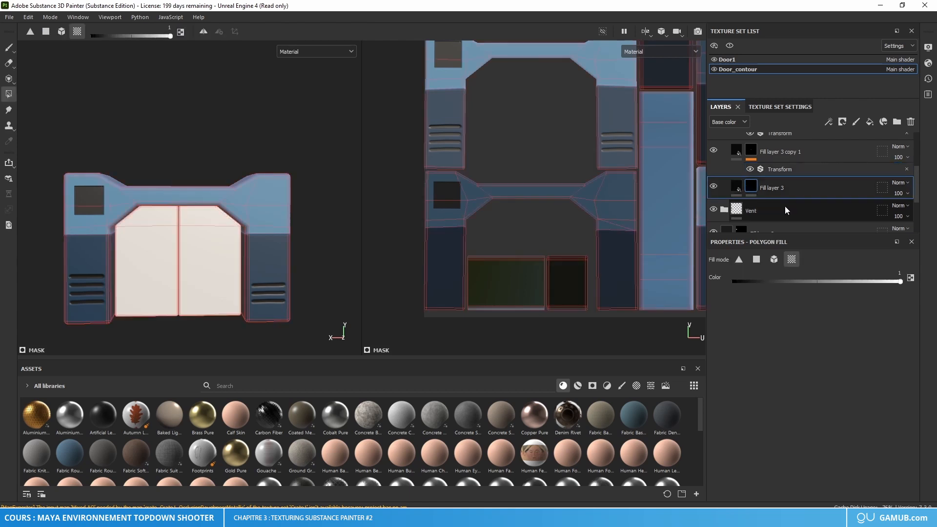
pyautogui.rightClick(752, 186)
pyautogui.click(788, 371)
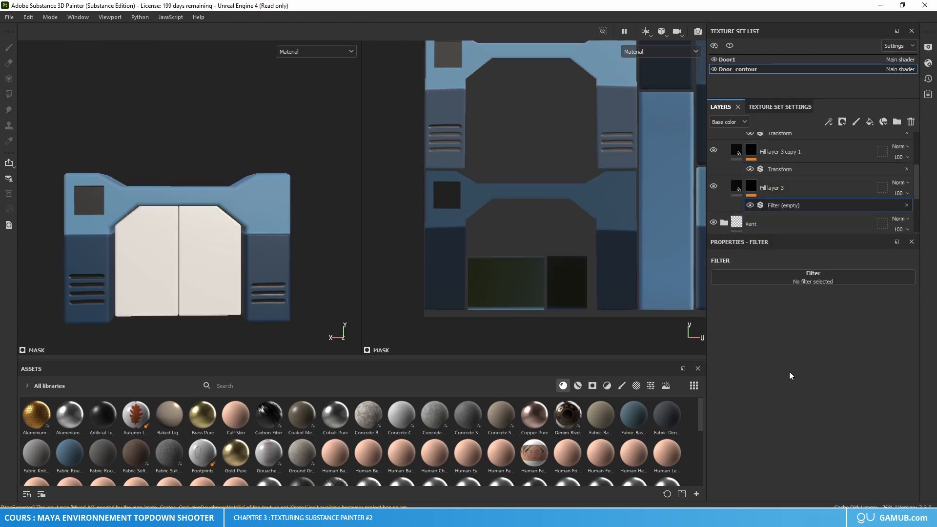
pyautogui.click(821, 283)
pyautogui.click(813, 318)
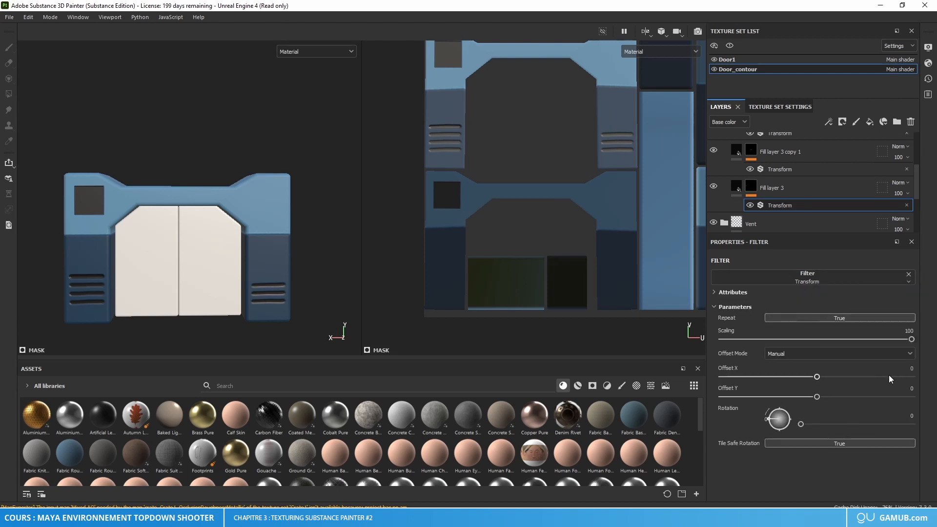
pyautogui.click(908, 369)
pyautogui.write('-0.45')
pyautogui.press('Return')
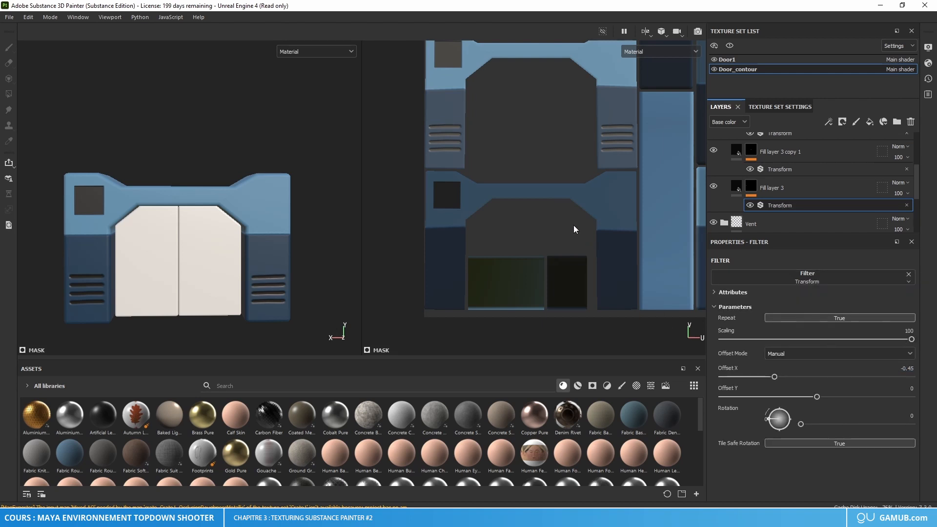
# Step: Collapse the Vent copy 1 folder, duplicate it and expand the duplicate
pyautogui.scroll(3, 783, 170)
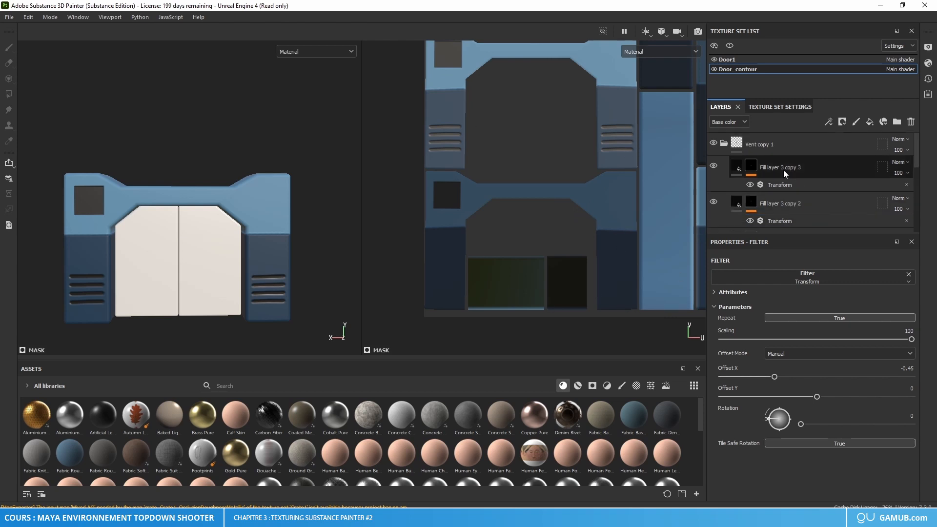
pyautogui.click(724, 144)
pyautogui.click(769, 145)
pyautogui.hotkey('ctrl', 'd')
pyautogui.click(724, 143)
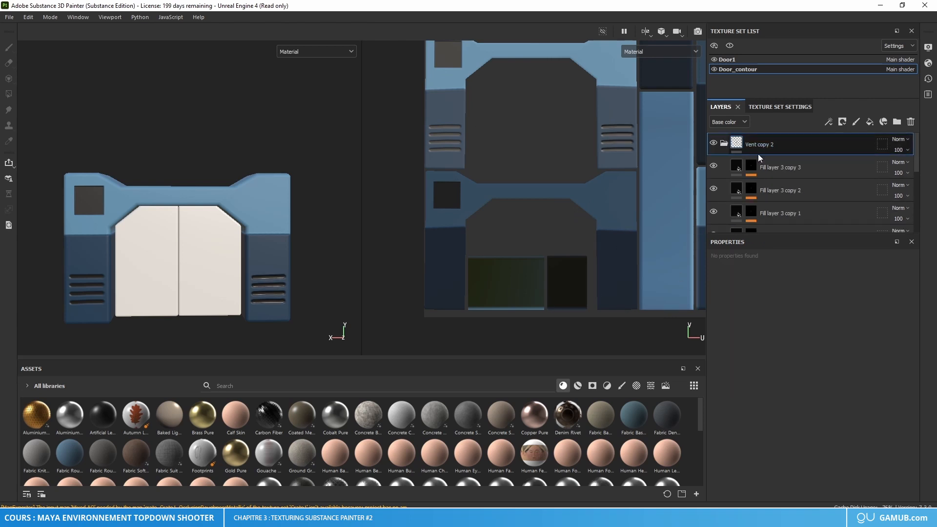
# Step: Try an Offset Y of -0.34 on the Transform filter of Fill layer 3 copy 3 in Vent copy 2, then undo it
pyautogui.click(779, 173)
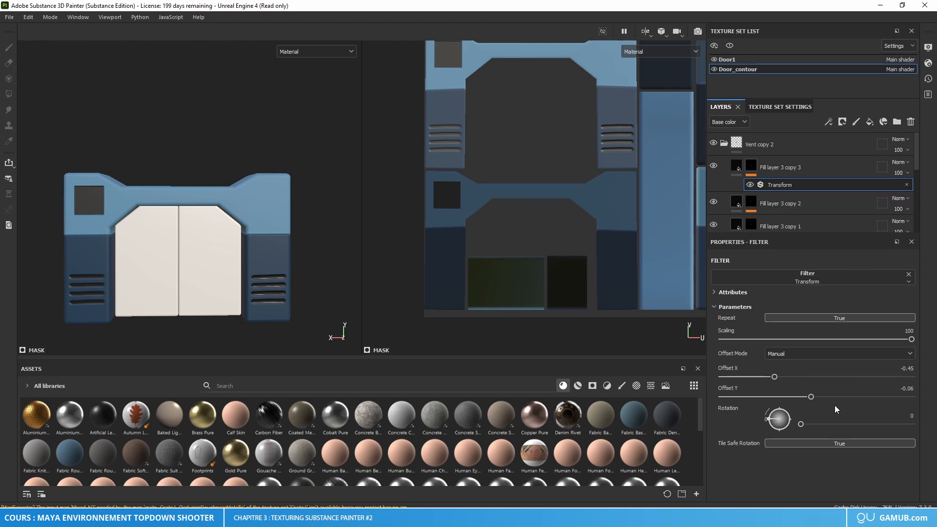
pyautogui.moveTo(811, 397); pyautogui.dragTo(786, 396)
pyautogui.keyDown('alt'); pyautogui.moveTo(285, 292); pyautogui.dragTo(125, 247); pyautogui.keyUp('alt')
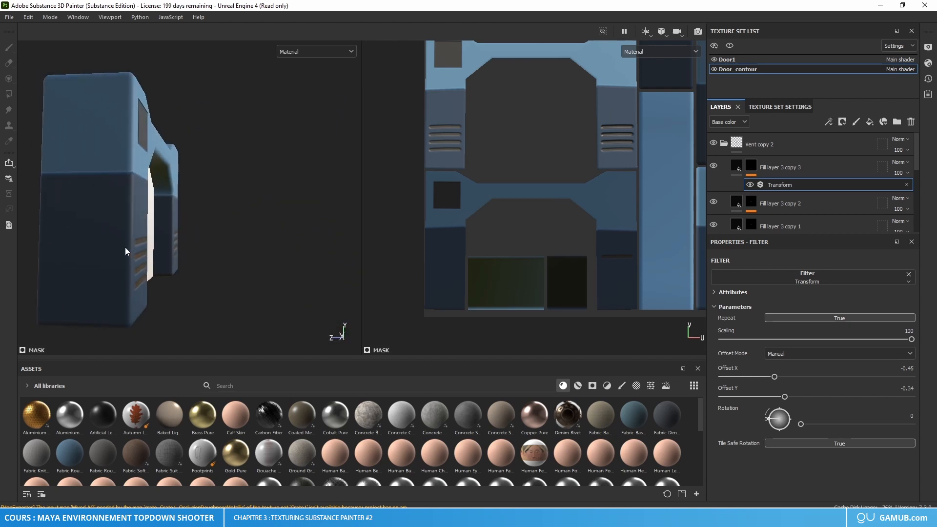
pyautogui.keyDown('alt'); pyautogui.moveTo(44, 242); pyautogui.dragTo(208, 263); pyautogui.keyUp('alt')
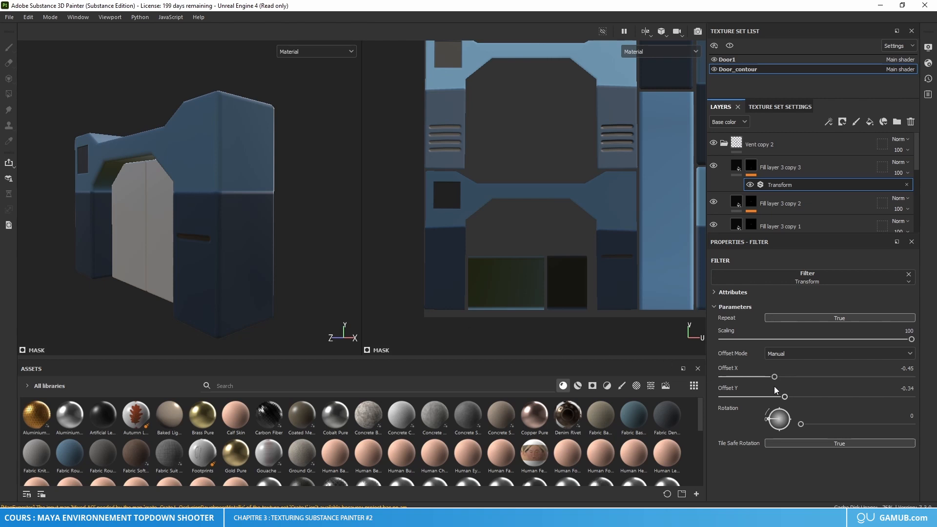
pyautogui.hotkey('ctrl', 'z')
pyautogui.hotkey('ctrl', 'z')
# Step: Set the Transform filter's Offset Y to -0.36 on Fill layer 3 copy 3 in Vent copy 2
pyautogui.moveTo(812, 397); pyautogui.dragTo(783, 396)
pyautogui.moveTo(306, 261)
pyautogui.keyDown('alt'); pyautogui.mouseDown()
pyautogui.moveTo(238, 255)
pyautogui.moveTo(311, 260)
pyautogui.moveTo(268, 254)
pyautogui.moveTo(288, 259)
pyautogui.mouseUp(); pyautogui.keyUp('alt')
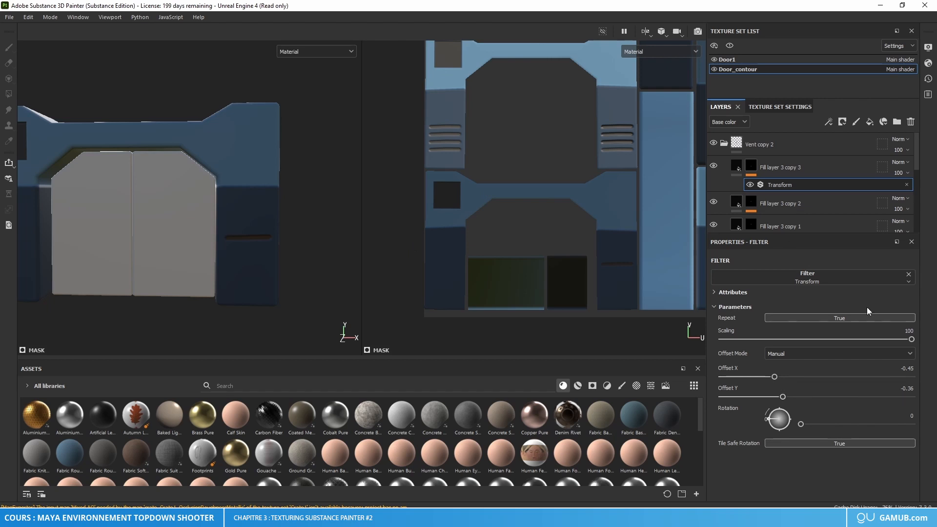
pyautogui.click(902, 389)
# Step: Try Offset Y values of -0.63 and -0.36 on the Transform filter of Fill layer 3 copy 2 in Vent copy 2
pyautogui.click(754, 203)
pyautogui.click(782, 221)
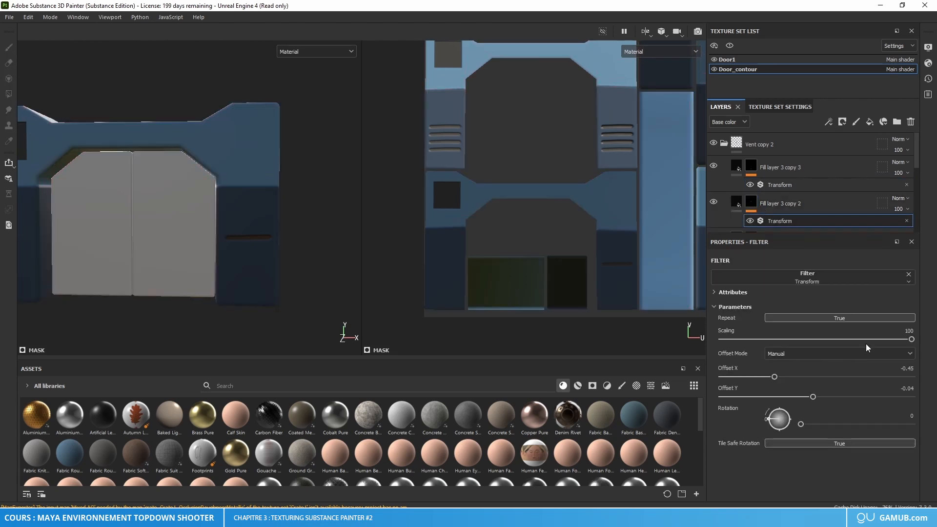
pyautogui.click(905, 388)
pyautogui.click(913, 388)
pyautogui.press('BackSpace')
pyautogui.press('BackSpace')
pyautogui.write('4')
pyautogui.press('Return')
pyautogui.click(911, 388)
pyautogui.write('-0.63')
pyautogui.press('Return')
pyautogui.click(911, 388)
pyautogui.press('BackSpace')
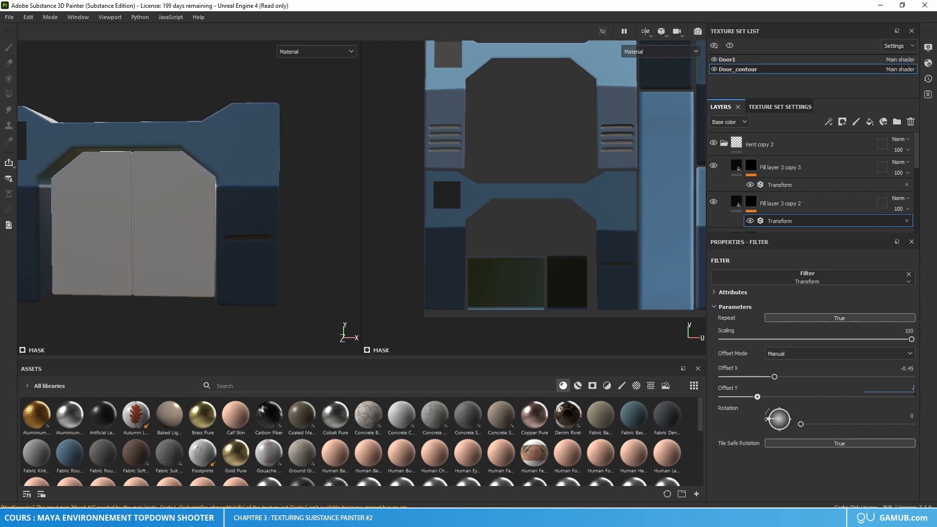
pyautogui.write('-0.36')
pyautogui.press('Return')
# Step: Set the Transform filter's Offset Y to -0.38 on Fill layer 3 copy 2 in Vent copy 2
pyautogui.click(914, 391)
pyautogui.click(911, 389)
pyautogui.press('Return')
pyautogui.doubleClick(910, 389)
pyautogui.press('Return')
# Step: Change the Transform filter's Offset Y on Fill layer 3 copy 1 in Vent copy 2 to place the third slot on the back pillar
pyautogui.scroll(-3, 797, 205)
pyautogui.click(798, 201)
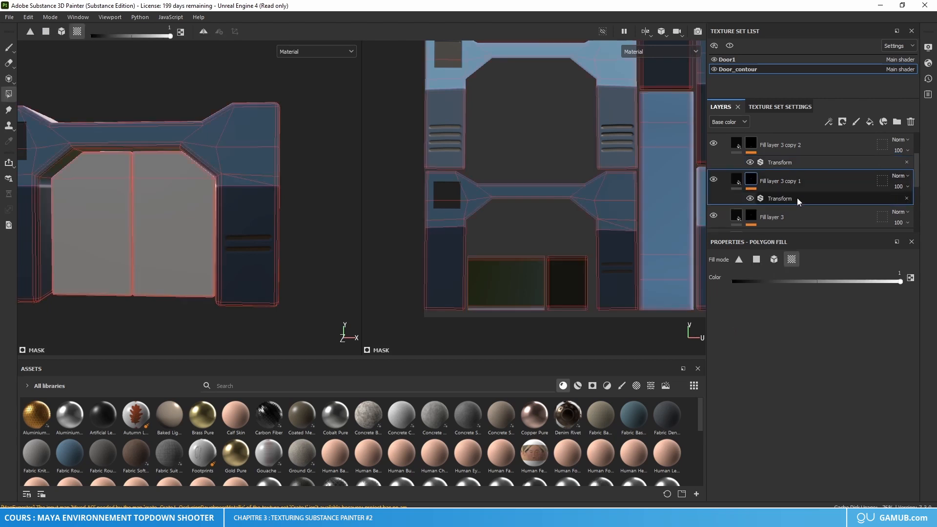
pyautogui.click(825, 198)
pyautogui.doubleClick(909, 389)
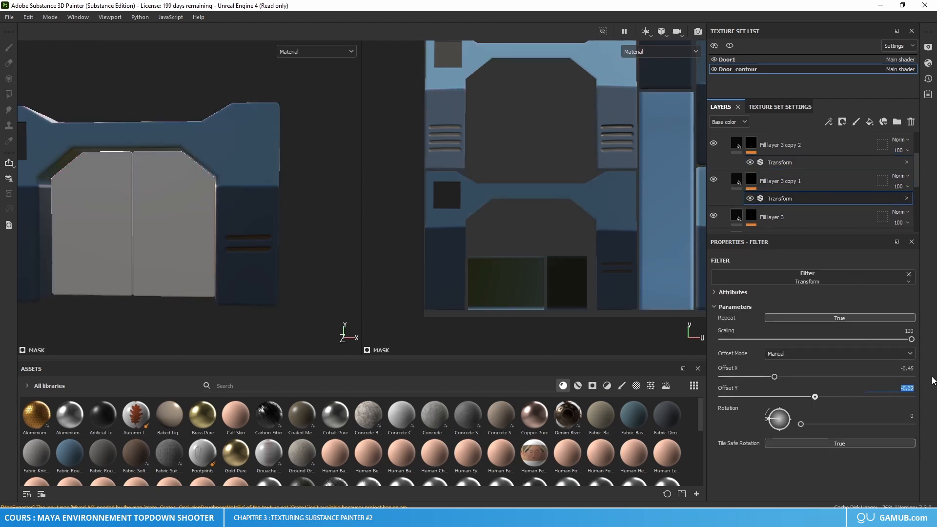
pyautogui.press('Return')
# Step: Set the Transform filter's Offset Y to -0.42 on Fill layer 3 in Vent copy 2
pyautogui.scroll(-1, 829, 210)
pyautogui.click(824, 189)
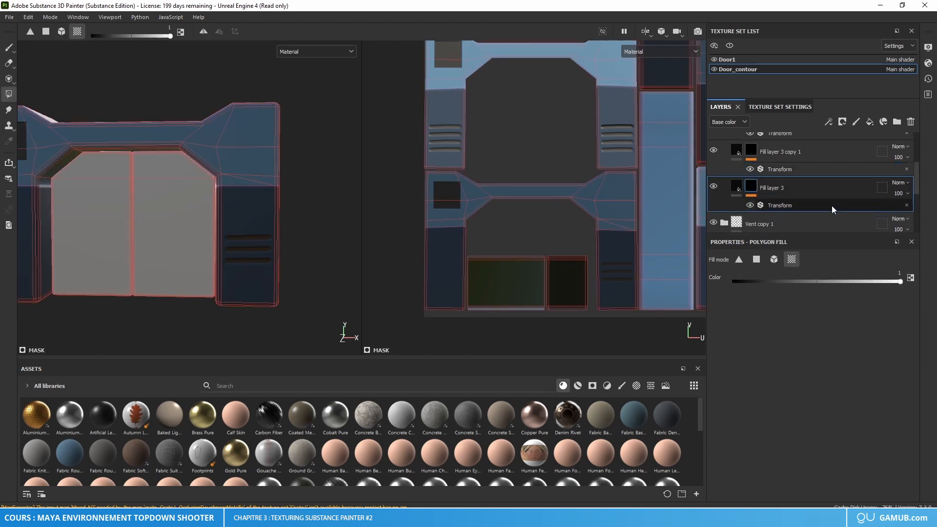
pyautogui.click(812, 207)
pyautogui.doubleClick(910, 388)
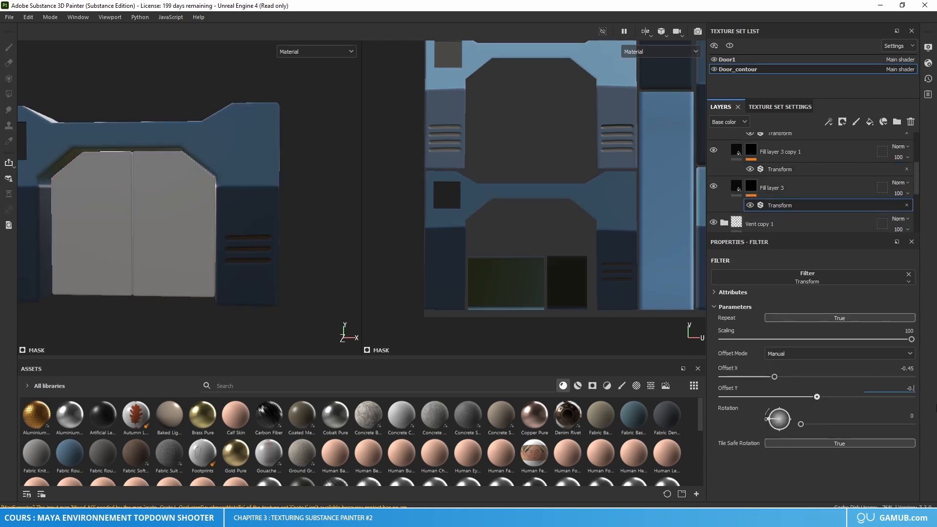
pyautogui.write('-0.42')
pyautogui.press('Return')
# Step: Collapse the Vent copy 2 folder, duplicate it and expand the duplicate
pyautogui.scroll(3, 807, 180)
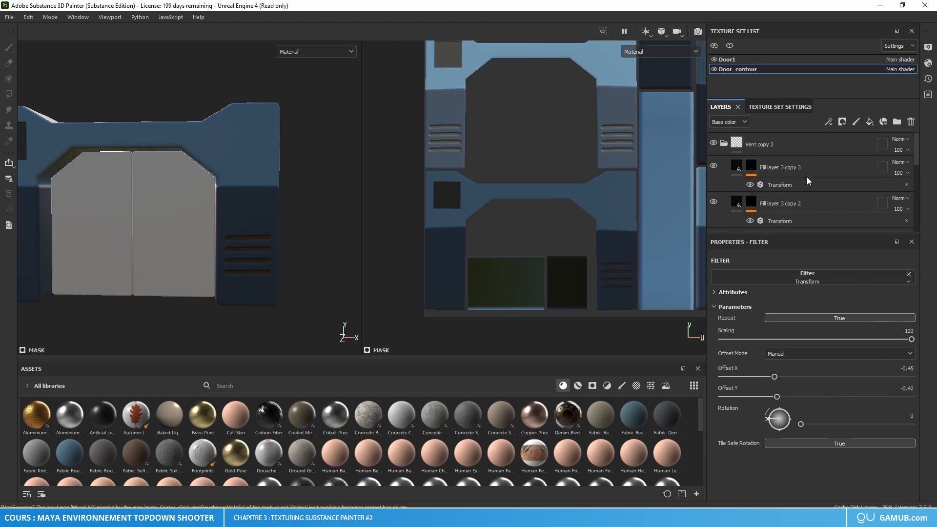
pyautogui.click(724, 144)
pyautogui.hotkey('ctrl', 'd')
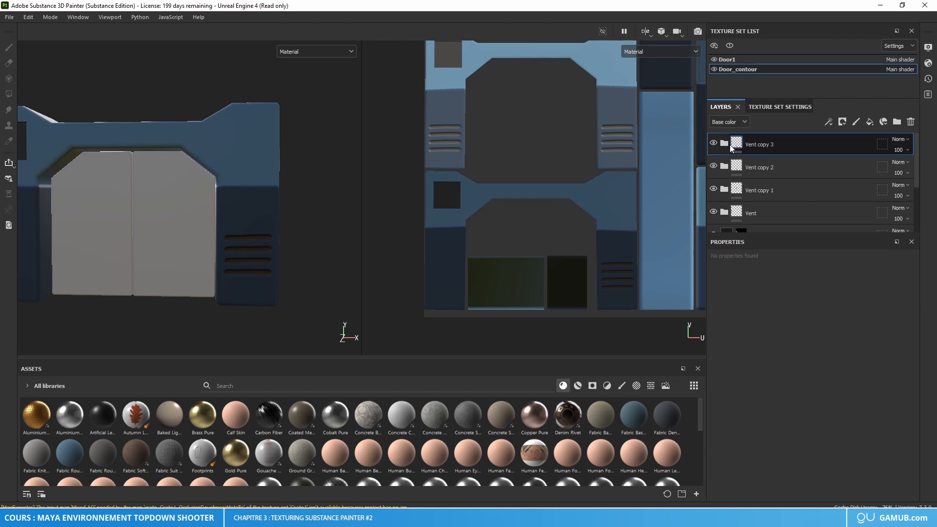
pyautogui.click(724, 144)
# Step: Set the Transform filter's Offset X to 0 on Fill layer 3 copy 3 in Vent copy 3
pyautogui.click(780, 184)
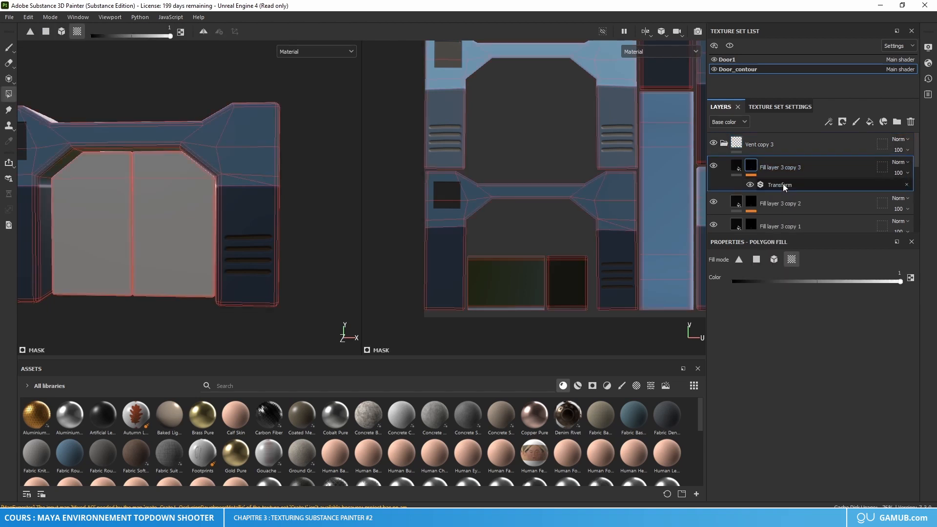
pyautogui.scroll(-1, 188, 248)
pyautogui.keyDown('alt'); pyautogui.moveTo(188, 248); pyautogui.dragTo(258, 247, button='middle'); pyautogui.keyUp('alt')
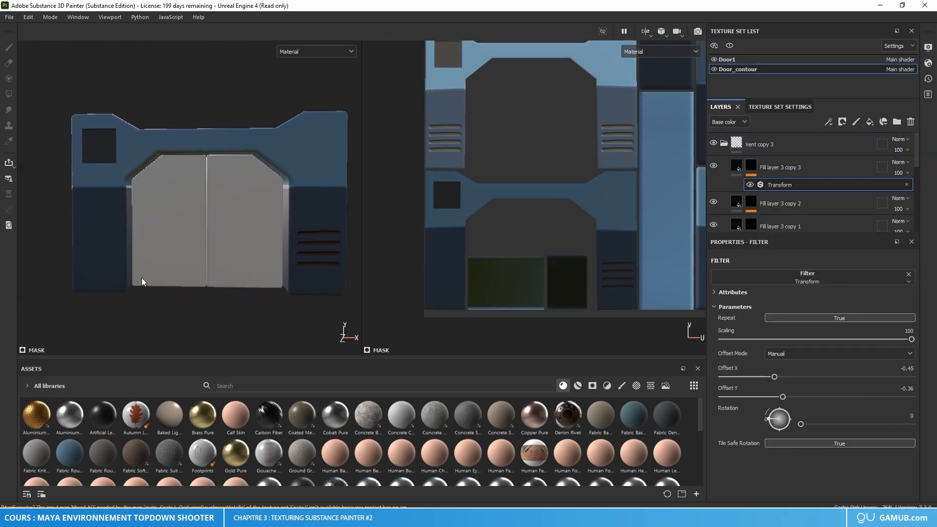
pyautogui.click(908, 368)
pyautogui.write('0')
pyautogui.press('Return')
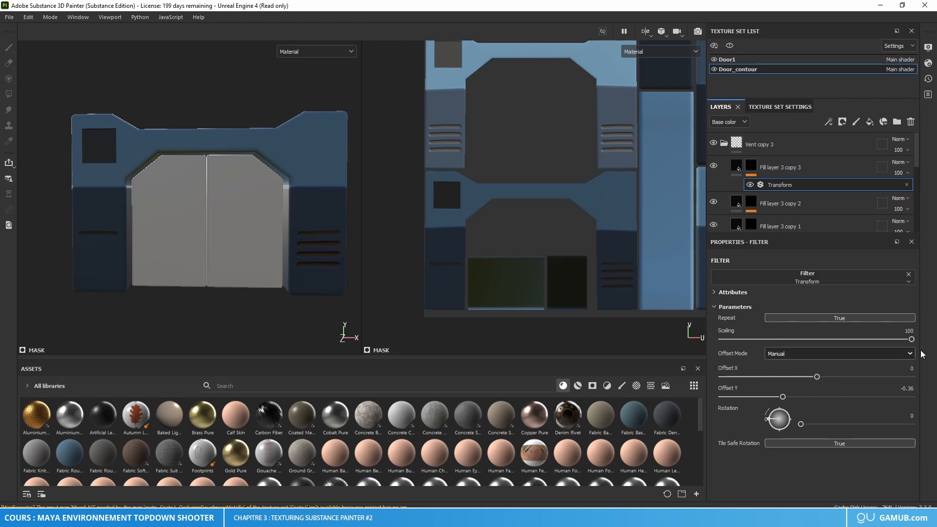
# Step: Set the Transform filter's Offset X to 0 on Fill layer 3 copy 2 in Vent copy 3
pyautogui.click(755, 205)
pyautogui.click(790, 221)
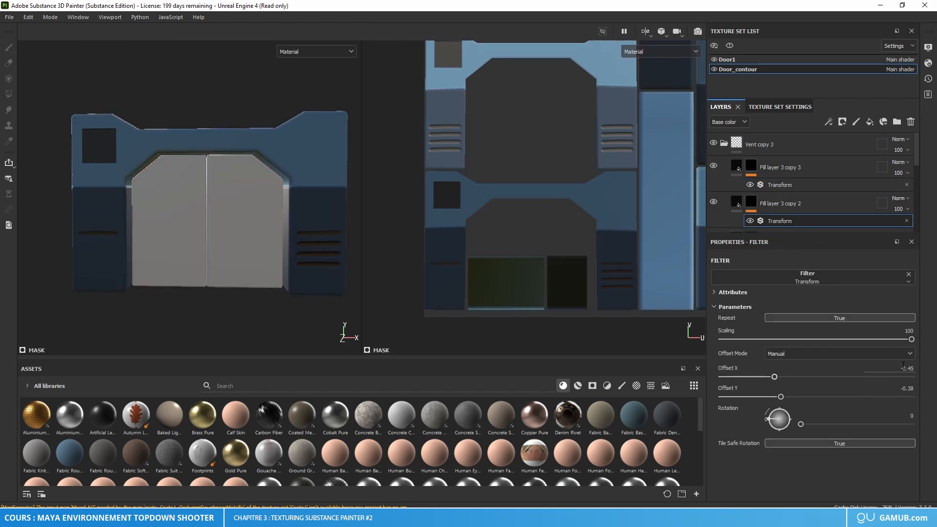
pyautogui.click(907, 369)
pyautogui.hotkey('ctrl', 'x')
pyautogui.scroll(-2, 791, 212)
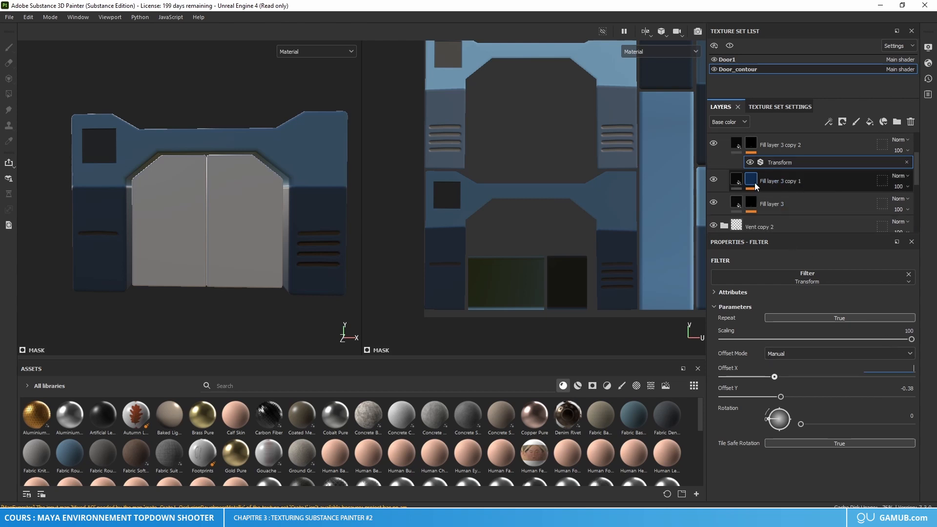
# Step: Set the Transform filters' Offset X to 0 on Fill layer 3 copy 1 and Fill layer 3, and collapse the Vent copy 3 folder
pyautogui.click(755, 182)
pyautogui.click(778, 199)
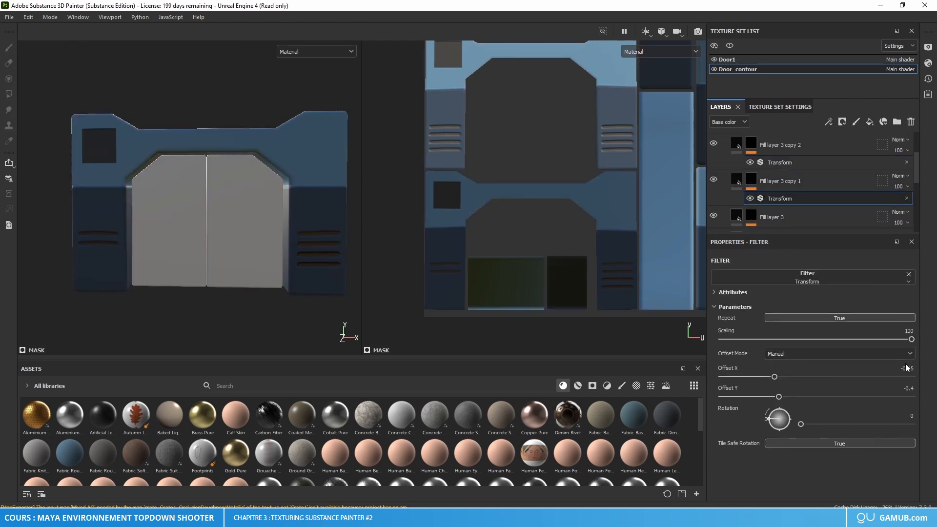
pyautogui.scroll(-1, 780, 204)
pyautogui.click(751, 186)
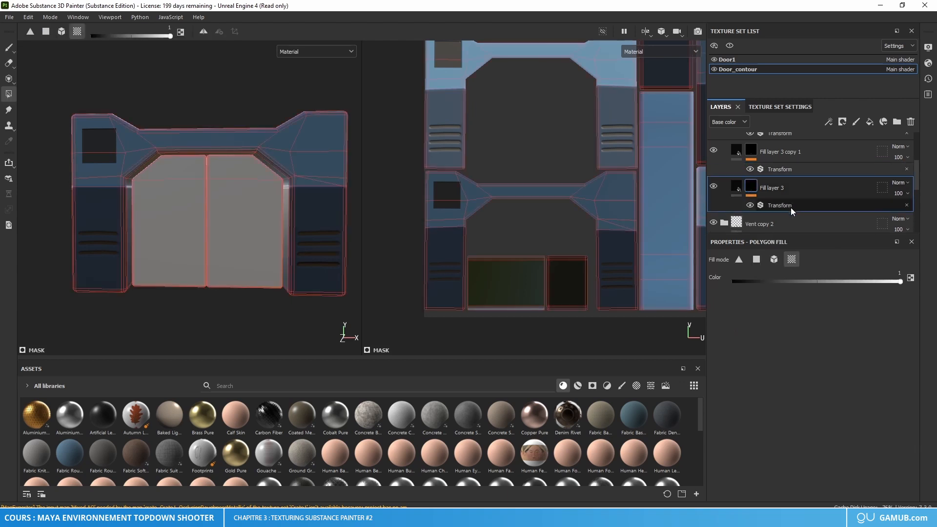
pyautogui.click(790, 209)
pyautogui.click(841, 195)
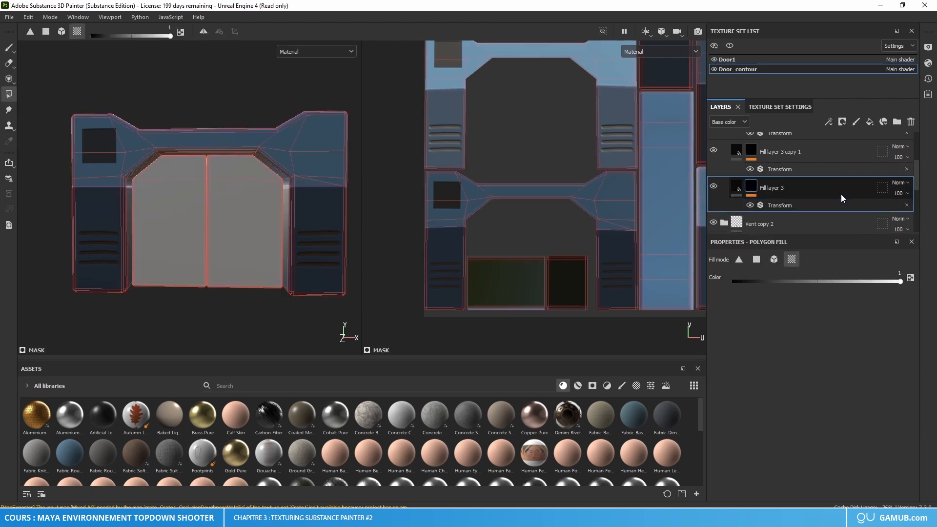
pyautogui.scroll(3, 833, 197)
pyautogui.click(724, 142)
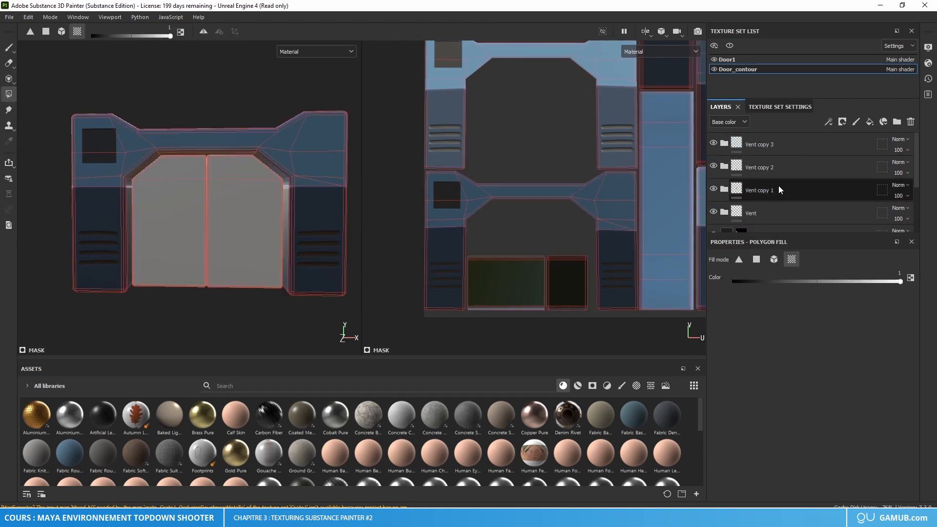
# Step: Examine the vent slots on the front and back pillars in the 3D view and the UV layout, checking how straight they run
pyautogui.scroll(6, 99, 271)
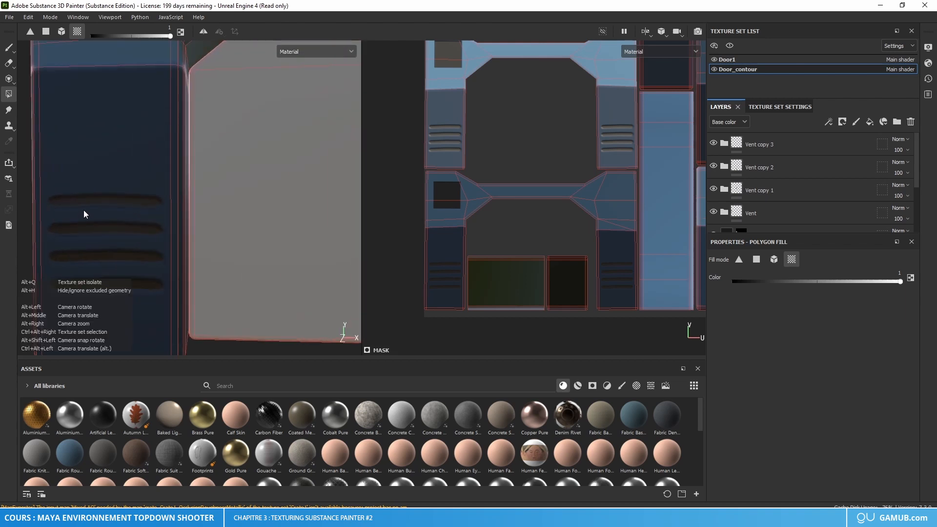
pyautogui.keyDown('alt'); pyautogui.moveTo(83, 213); pyautogui.dragTo(149, 212, button='middle'); pyautogui.keyUp('alt')
pyautogui.keyDown('alt'); pyautogui.moveTo(149, 211); pyautogui.dragTo(132, 189); pyautogui.keyUp('alt')
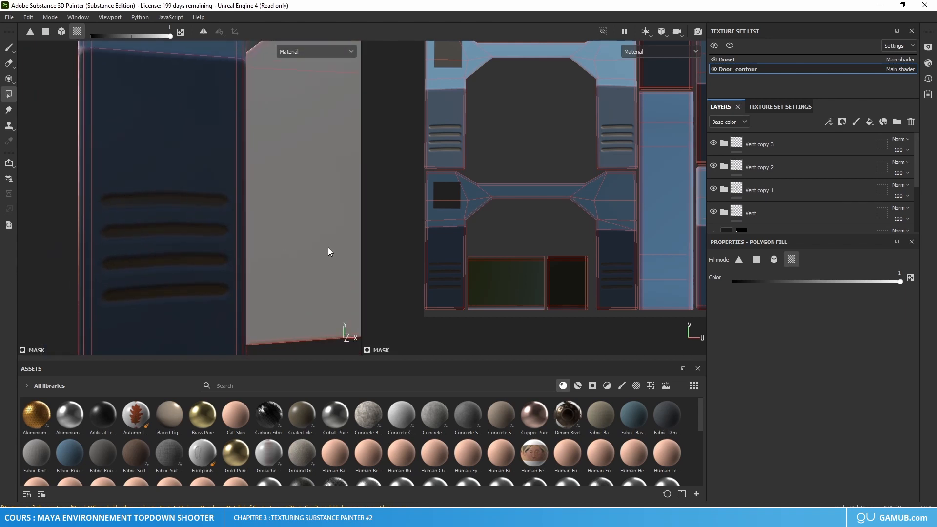
pyautogui.scroll(-3, 533, 233)
pyautogui.keyDown('alt'); pyautogui.moveTo(581, 177); pyautogui.dragTo(577, 203, button='middle'); pyautogui.keyUp('alt')
pyautogui.scroll(3, 479, 189)
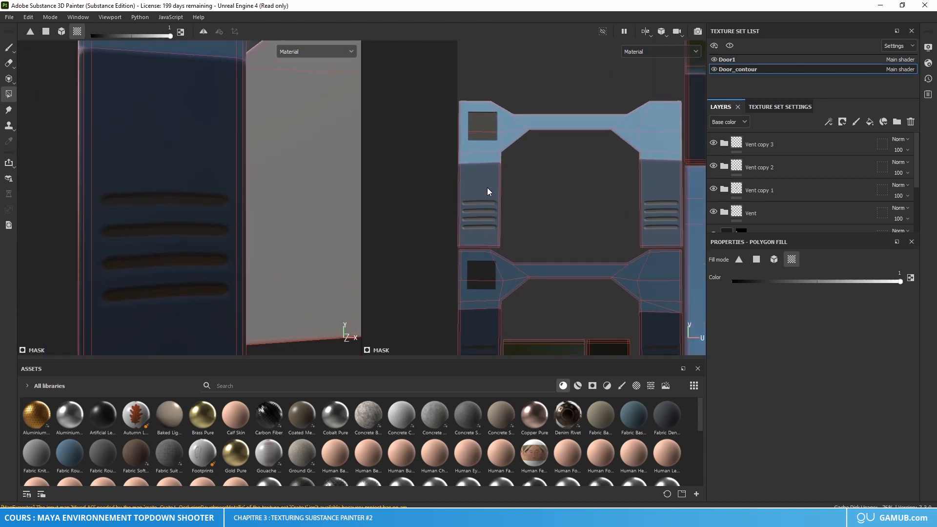
pyautogui.scroll(3, 488, 208)
pyautogui.scroll(-5, 500, 208)
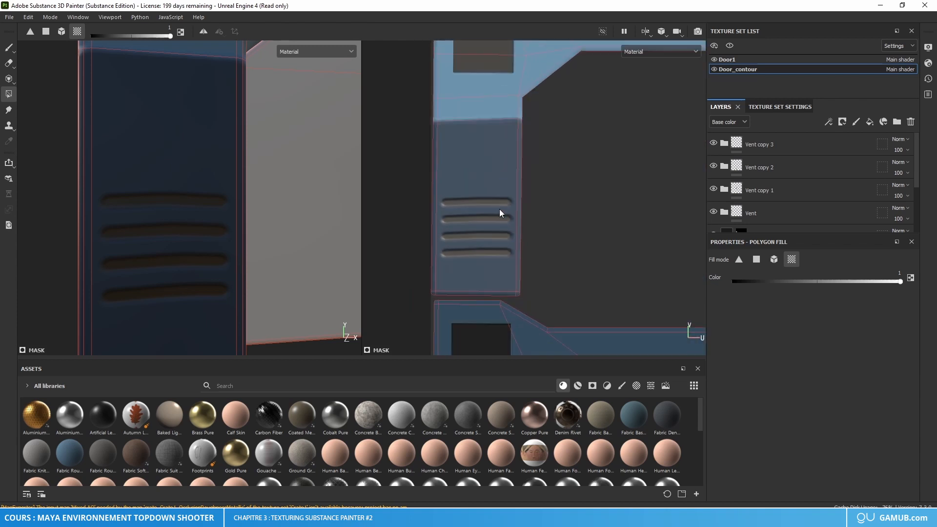
pyautogui.keyDown('alt'); pyautogui.moveTo(297, 205); pyautogui.dragTo(188, 213); pyautogui.keyUp('alt')
pyautogui.scroll(-4, 166, 218)
pyautogui.keyDown('alt'); pyautogui.moveTo(157, 220); pyautogui.dragTo(114, 246, button='middle'); pyautogui.keyUp('alt')
pyautogui.keyDown('alt'); pyautogui.moveTo(115, 245); pyautogui.dragTo(166, 230); pyautogui.keyUp('alt')
pyautogui.keyDown('alt'); pyautogui.moveTo(165, 231); pyautogui.dragTo(215, 243, button='middle'); pyautogui.keyUp('alt')
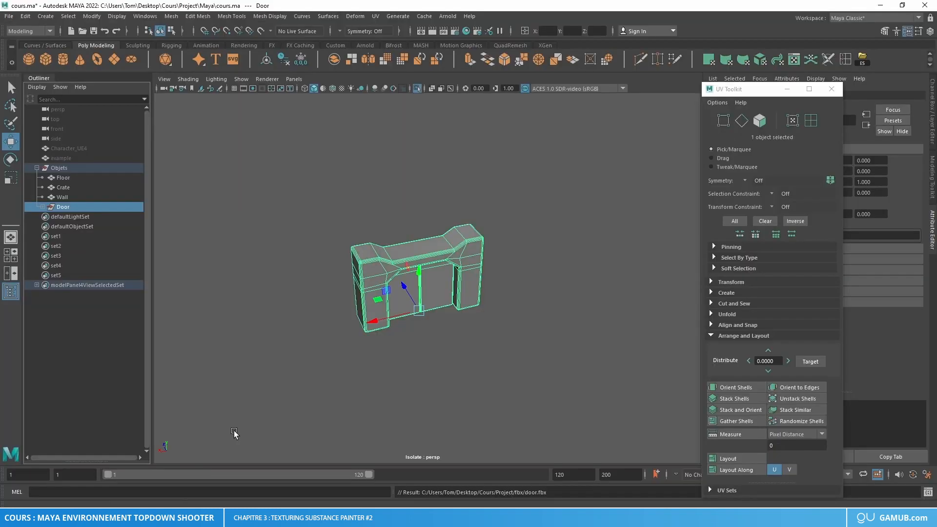
# Step: Switch to Maya and open the UV Editor on the door frame mesh
pyautogui.click(376, 336)
pyautogui.click(464, 239)
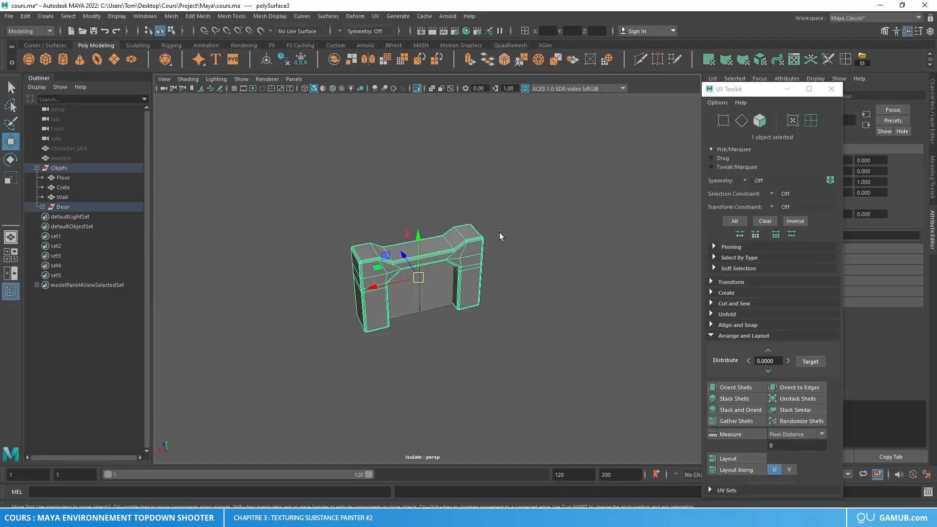
pyautogui.click(795, 60)
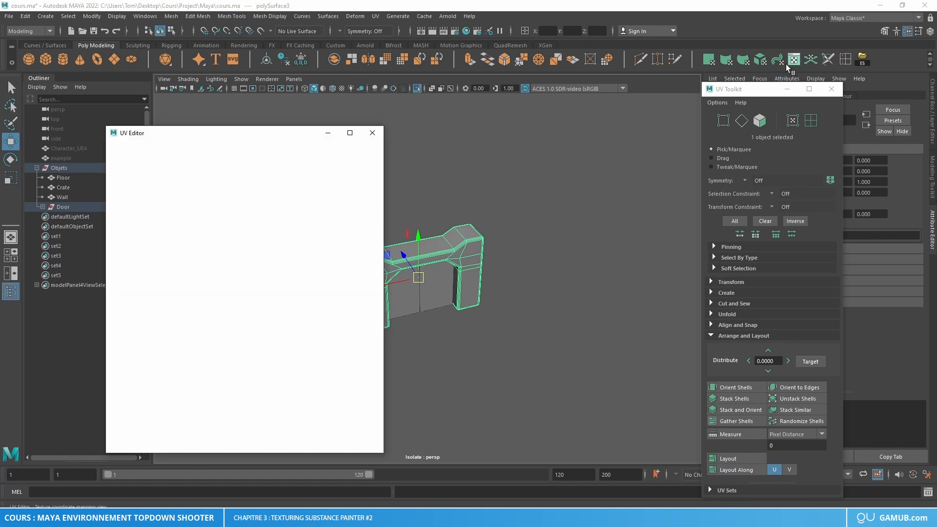
pyautogui.moveTo(288, 127); pyautogui.dragTo(288, 123)
pyautogui.scroll(6, 202, 200)
pyautogui.scroll(-3, 192, 252)
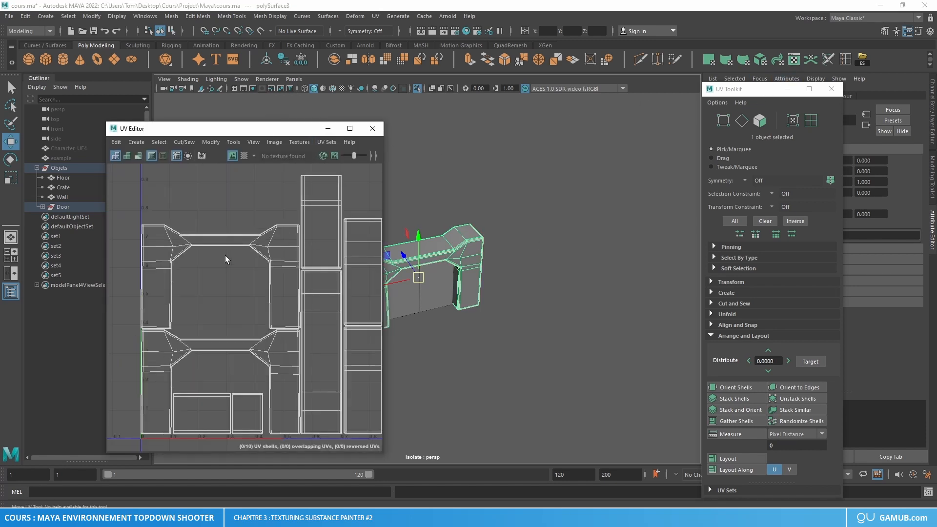
pyautogui.moveTo(229, 237); pyautogui.dragTo(164, 223, button='right')
# Step: Straighten the UVs of the front and back door-frame shells in U and V at angle 30, and close the UV Editor
pyautogui.click(162, 276)
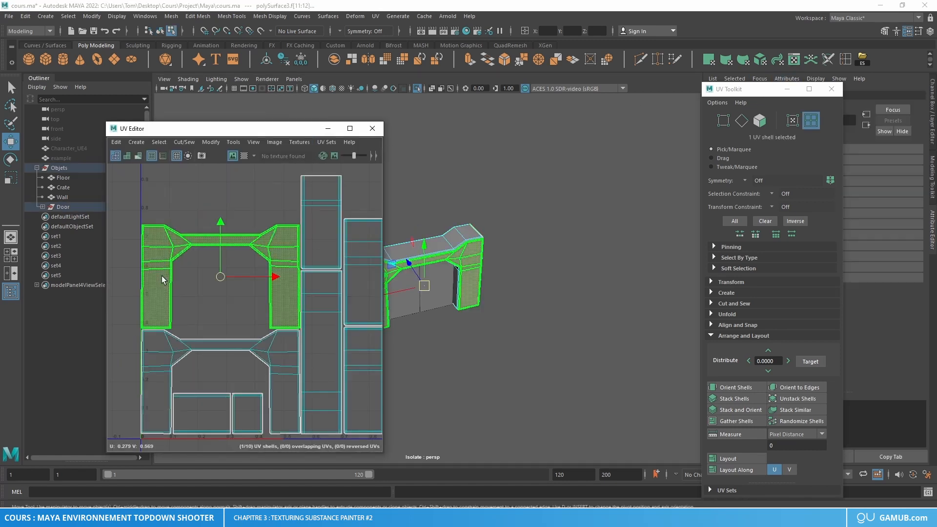
pyautogui.keyDown('shift'); pyautogui.click(171, 352); pyautogui.keyUp('shift')
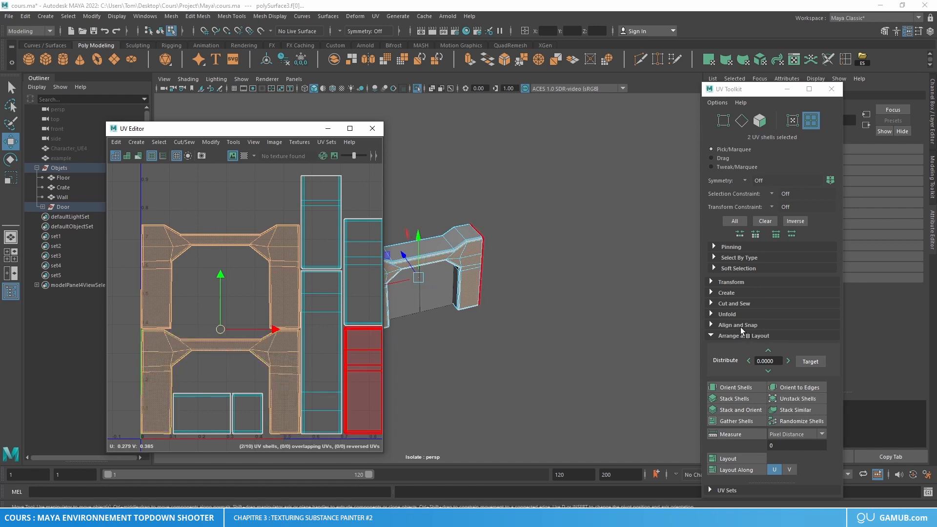
pyautogui.click(731, 314)
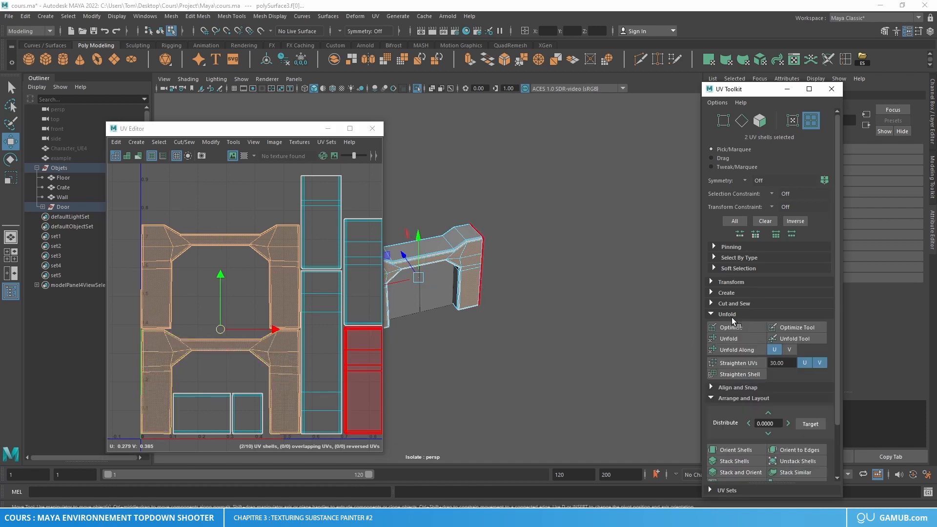
pyautogui.click(739, 364)
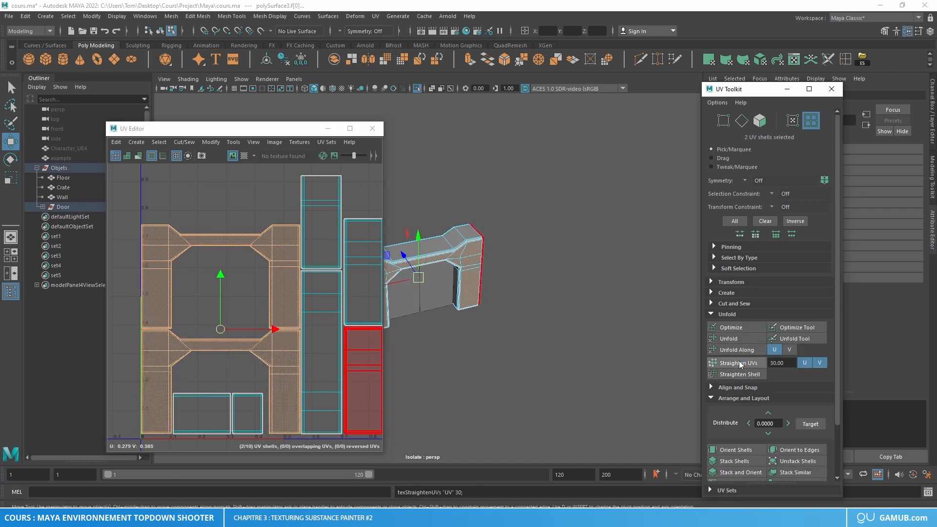
pyautogui.click(189, 273)
pyautogui.scroll(6, 151, 293)
pyautogui.scroll(-5, 151, 289)
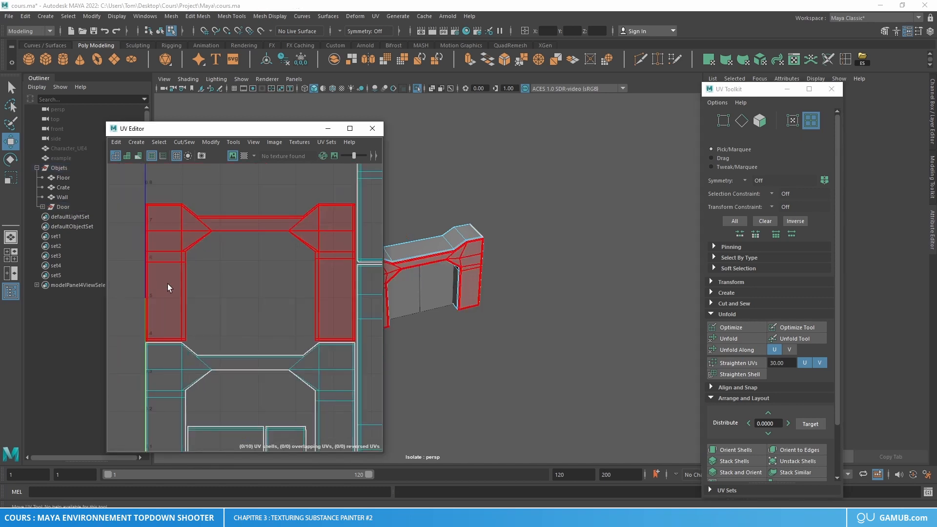
pyautogui.click(372, 128)
# Step: Select the Door group, export the selection over door.fbx in the fbx folder, and close the UV Toolkit
pyautogui.moveTo(443, 226); pyautogui.dragTo(582, 166, button='right')
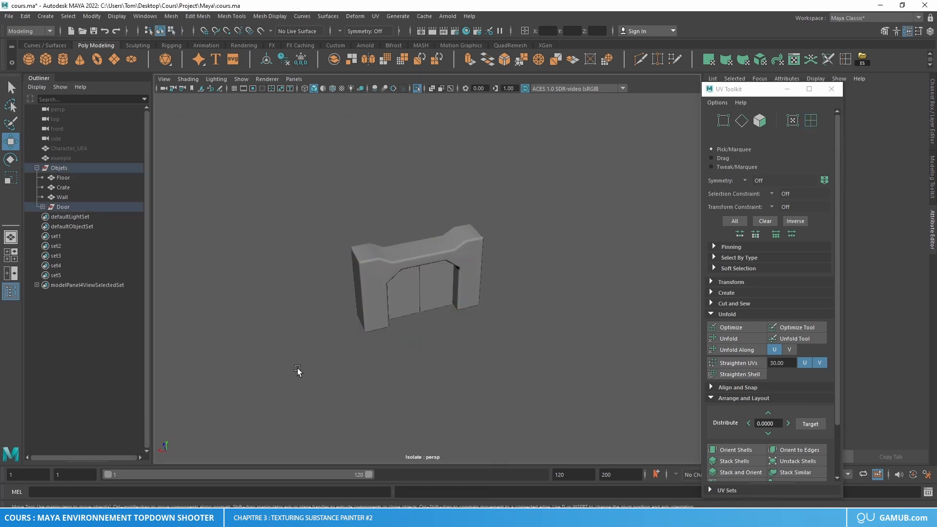
pyautogui.click(68, 207)
pyautogui.click(25, 17)
pyautogui.moveTo(9, 16)
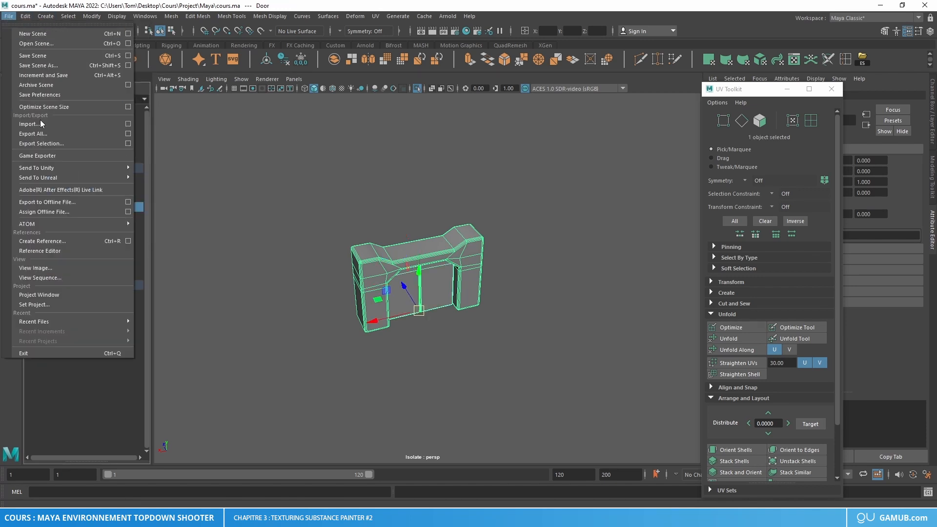
pyautogui.click(49, 147)
pyautogui.click(211, 136)
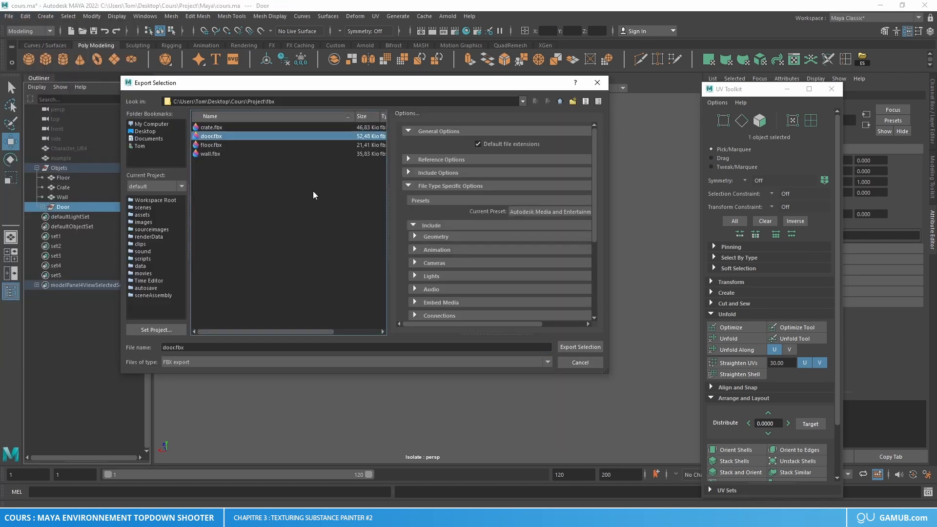
pyautogui.click(580, 347)
pyautogui.click(343, 241)
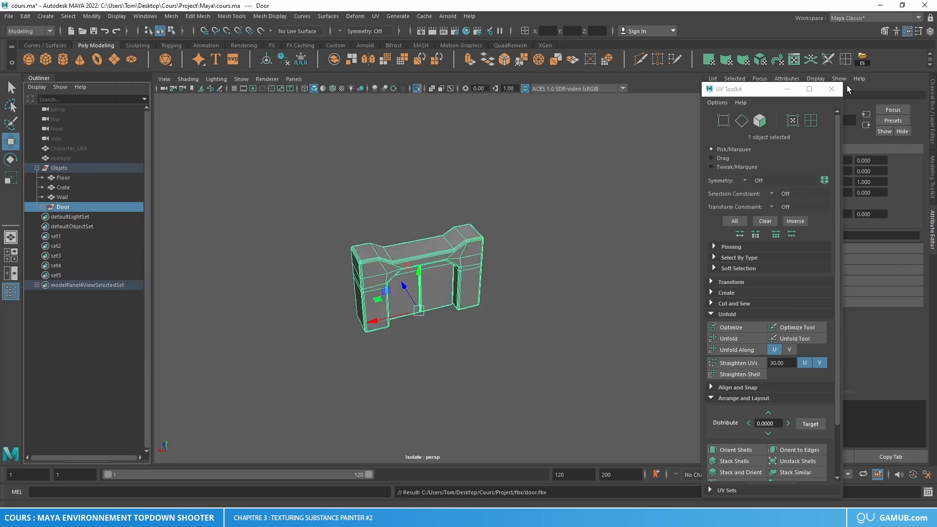
pyautogui.click(830, 89)
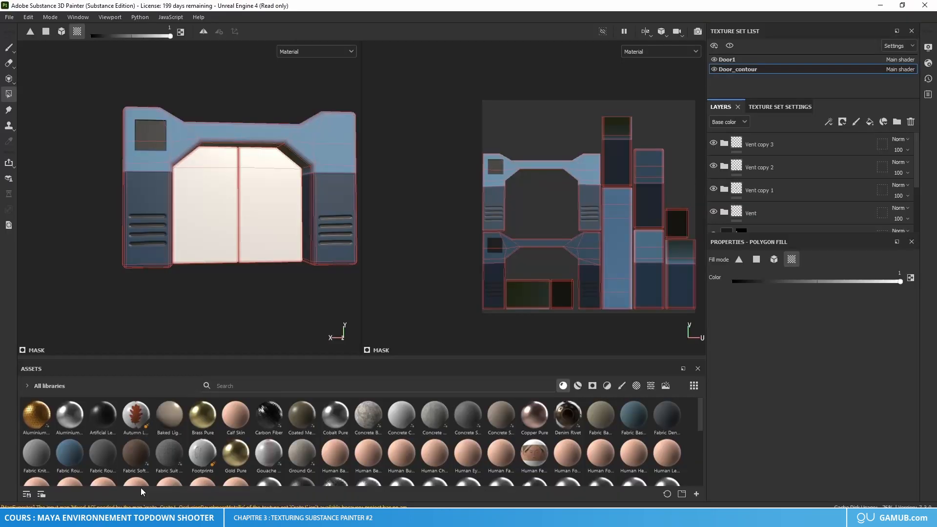
# Step: Switch back to Substance 3D Painter and reload the updated door.fbx as the project mesh
pyautogui.click(28, 16)
pyautogui.click(51, 55)
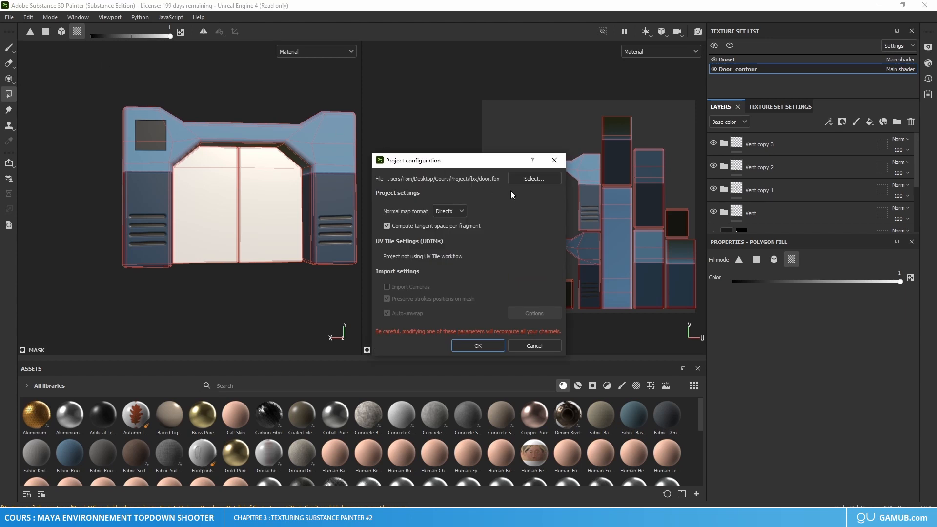
pyautogui.click(542, 181)
pyautogui.click(512, 249)
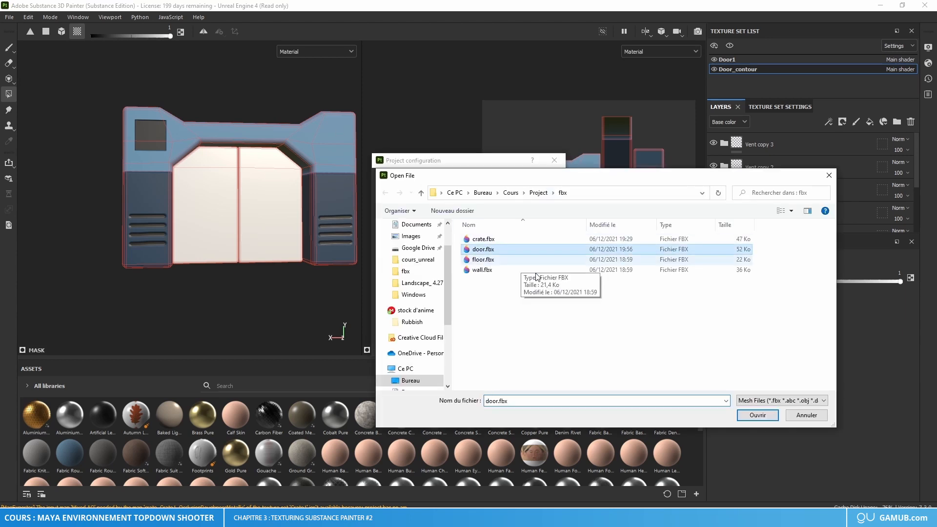
pyautogui.click(758, 415)
pyautogui.click(474, 344)
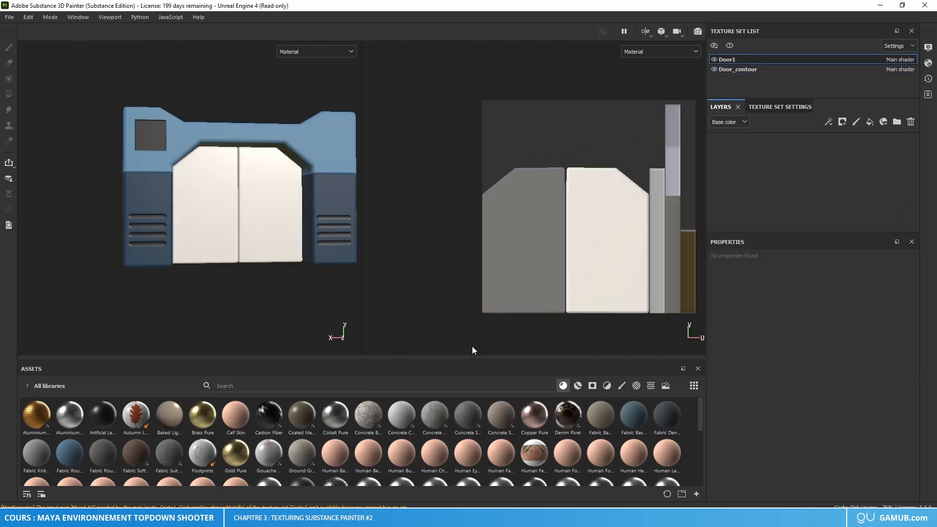
# Step: Examine the vent slots on the reloaded door's pillars up close and from the front
pyautogui.scroll(6, 98, 222)
pyautogui.keyDown('alt'); pyautogui.moveTo(101, 227); pyautogui.dragTo(57, 226); pyautogui.keyUp('alt')
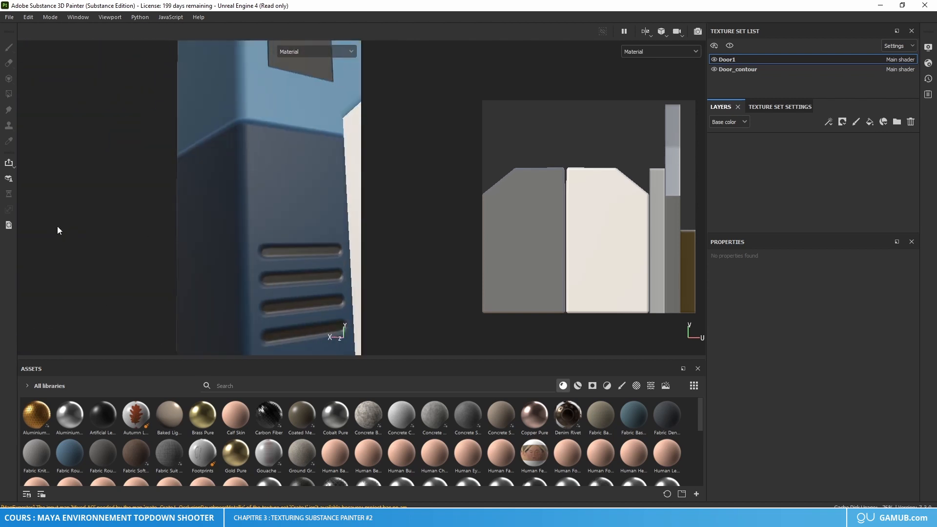
pyautogui.scroll(-6, 204, 244)
pyautogui.keyDown('alt'); pyautogui.moveTo(225, 245); pyautogui.dragTo(134, 260, button='middle'); pyautogui.keyUp('alt')
pyautogui.moveTo(205, 263)
pyautogui.keyDown('alt'); pyautogui.mouseDown()
pyautogui.moveTo(172, 266)
pyautogui.moveTo(200, 202)
pyautogui.moveTo(209, 253)
pyautogui.mouseUp(); pyautogui.keyUp('alt')
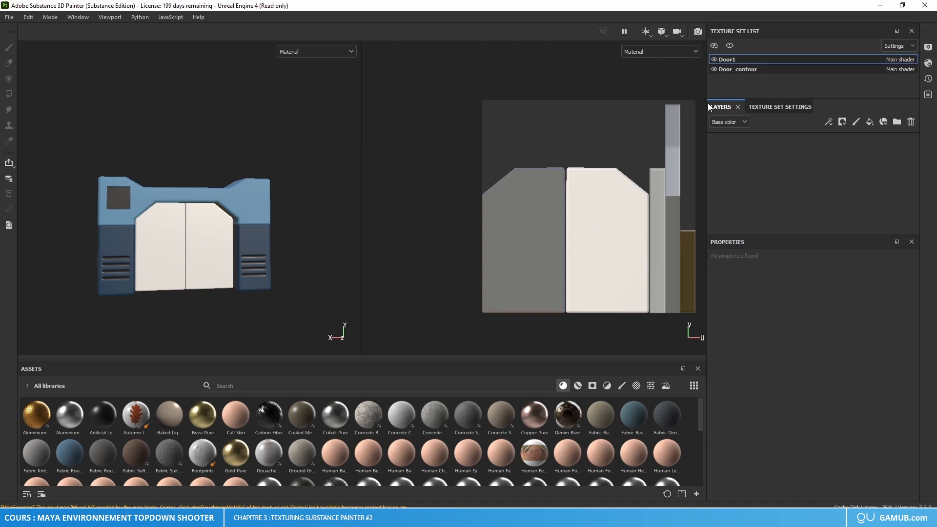
# Step: Select the Door_contour texture set and compare its UV layout with the front and back of the frame
pyautogui.click(746, 69)
pyautogui.scroll(5, 493, 192)
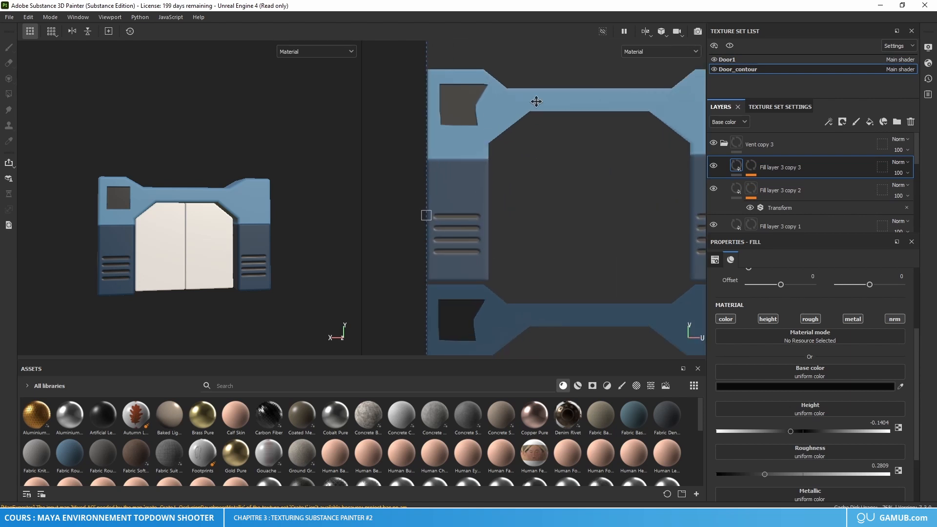
pyautogui.keyDown('alt'); pyautogui.moveTo(232, 212); pyautogui.dragTo(293, 229); pyautogui.keyUp('alt')
pyautogui.scroll(-5, 504, 163)
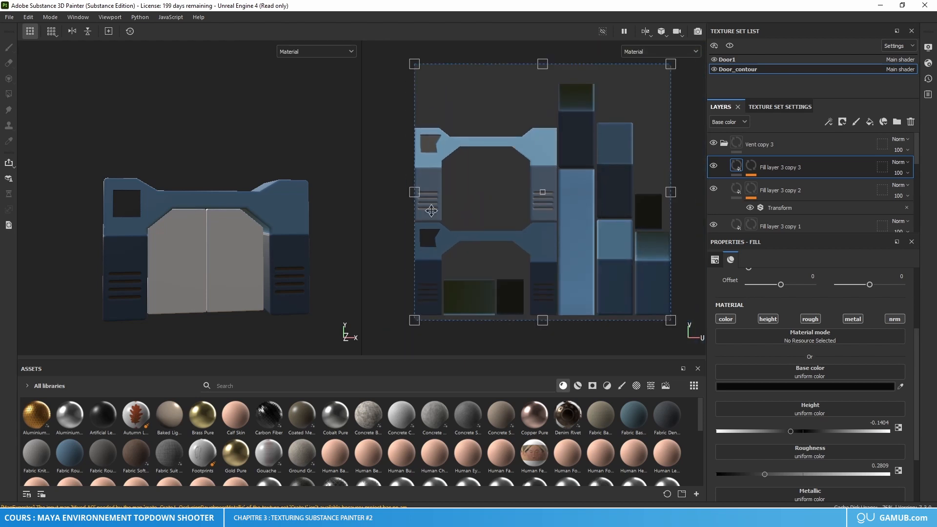
pyautogui.keyDown('alt'); pyautogui.moveTo(165, 202); pyautogui.dragTo(181, 215); pyautogui.keyUp('alt')
pyautogui.keyDown('alt'); pyautogui.moveTo(119, 215); pyautogui.dragTo(214, 210, button='middle'); pyautogui.keyUp('alt')
pyautogui.keyDown('alt'); pyautogui.moveTo(214, 209); pyautogui.dragTo(236, 204); pyautogui.keyUp('alt')
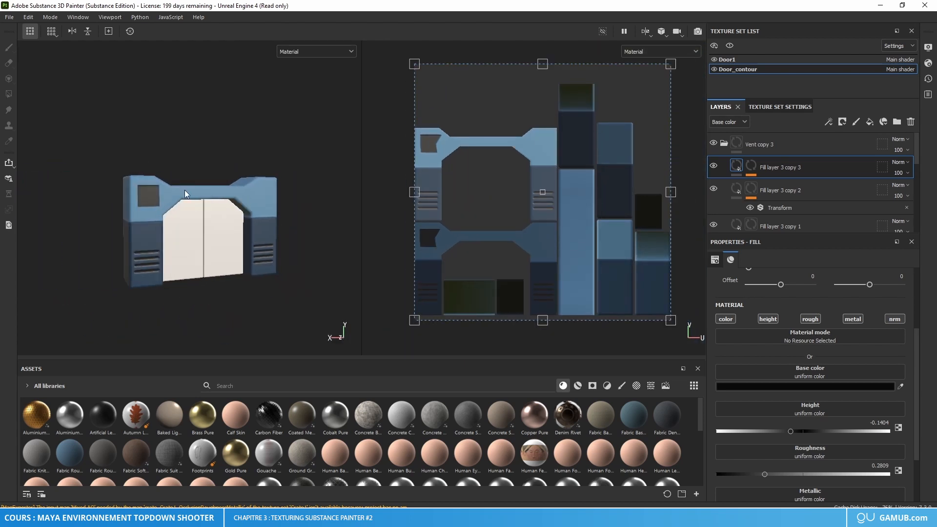
# Step: Examine the dark square in the frame's upper corner in the 3D view and on the UV layout
pyautogui.scroll(4, 158, 201)
pyautogui.scroll(2, 159, 201)
pyautogui.scroll(5, 429, 142)
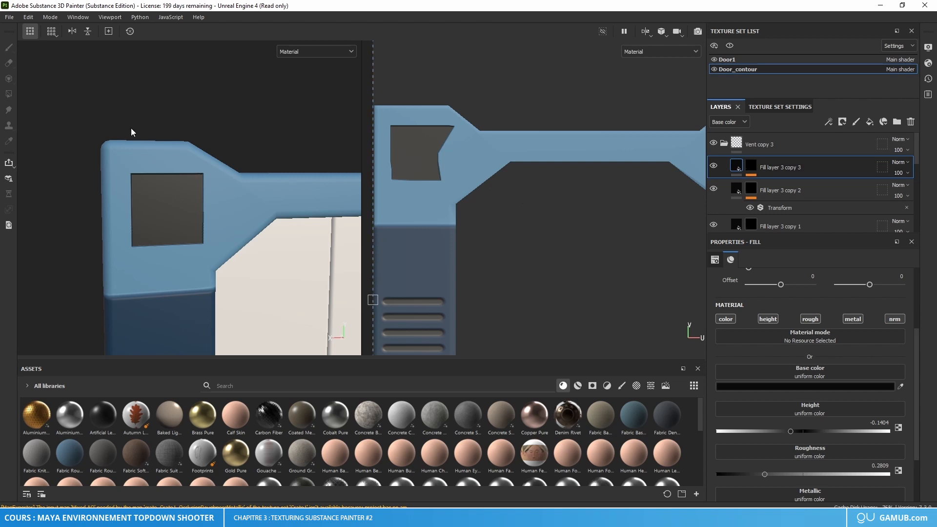
pyautogui.scroll(-5, 445, 149)
pyautogui.scroll(-2, 245, 190)
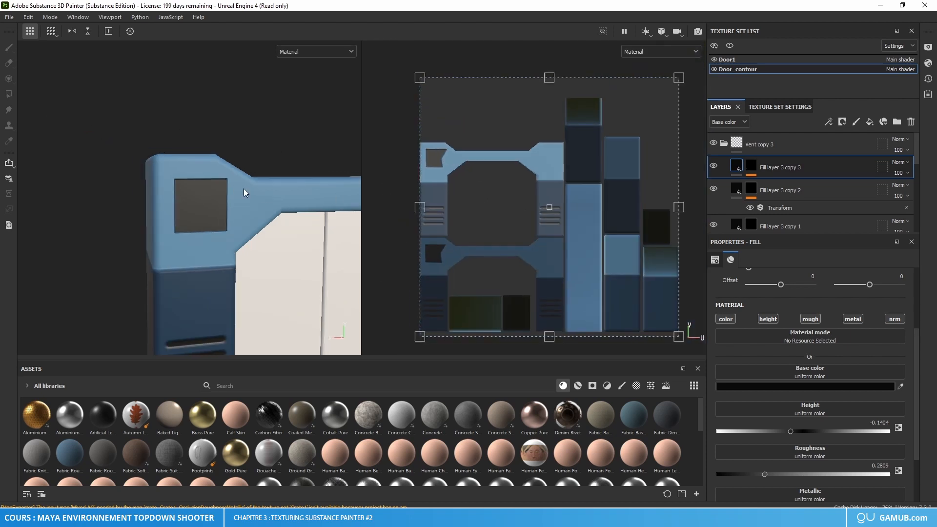
pyautogui.scroll(-5, 217, 203)
pyautogui.keyDown('alt'); pyautogui.moveTo(275, 189); pyautogui.dragTo(241, 212); pyautogui.keyUp('alt')
pyautogui.scroll(3, 227, 223)
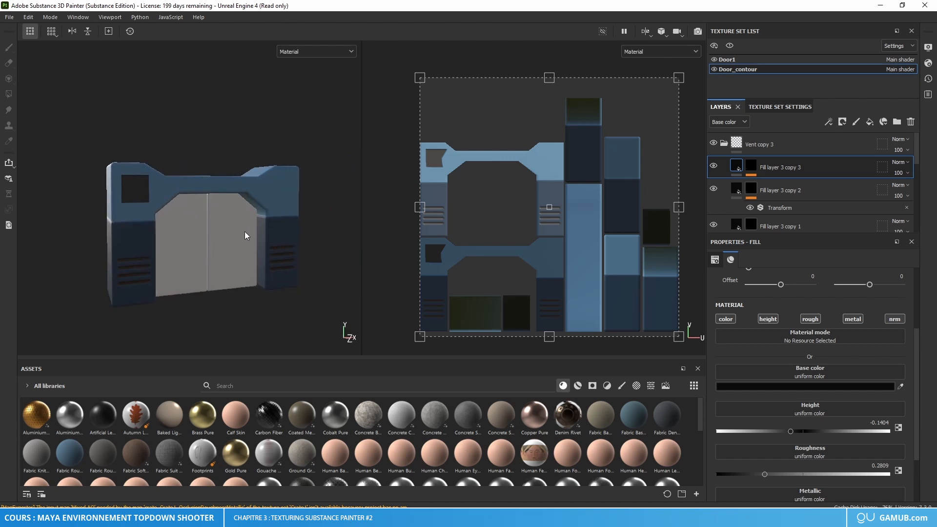
# Step: Add a fill layer to the Door1 texture set and set its base color to dark grey-blue 404652
pyautogui.click(734, 59)
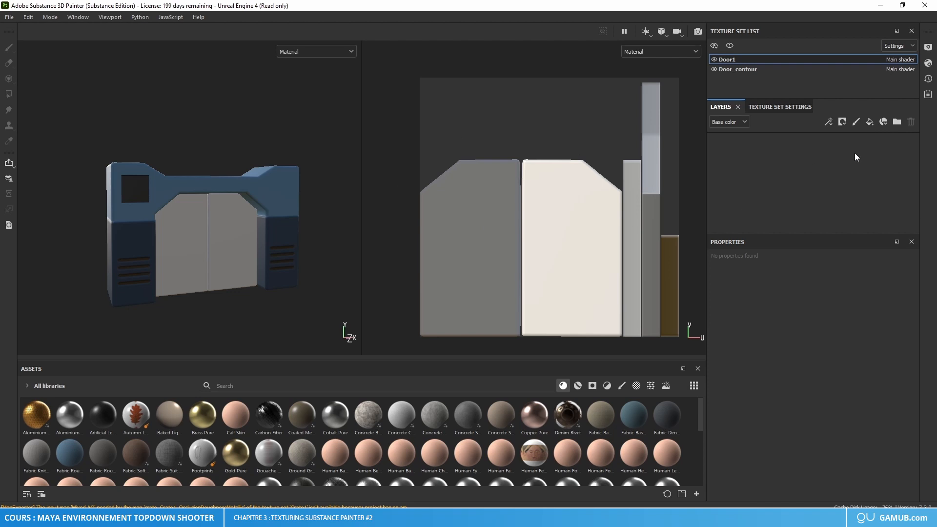
pyautogui.click(868, 121)
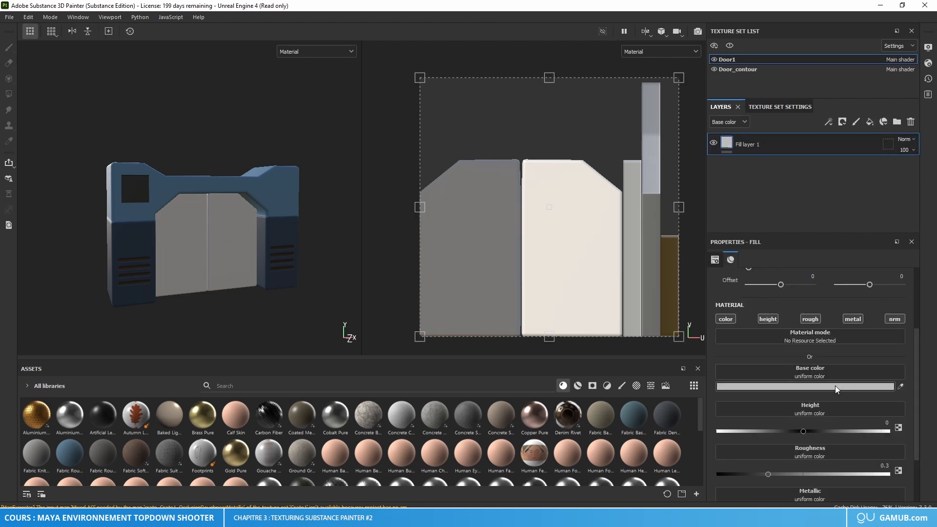
pyautogui.click(835, 385)
pyautogui.moveTo(820, 376); pyautogui.dragTo(767, 328)
pyautogui.moveTo(762, 438); pyautogui.dragTo(730, 442)
pyautogui.click(727, 441)
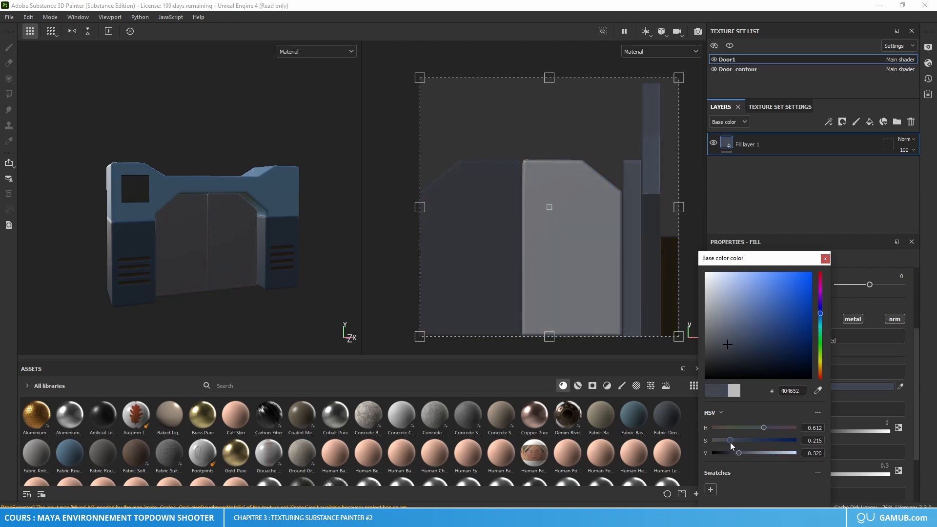
# Step: Darken the door fill layer's base color to 252E3A, checking it against the blue frame
pyautogui.keyDown('alt'); pyautogui.moveTo(244, 254); pyautogui.dragTo(268, 260); pyautogui.keyUp('alt')
pyautogui.scroll(4, 238, 258)
pyautogui.keyDown('alt'); pyautogui.moveTo(236, 259); pyautogui.dragTo(259, 258, button='middle'); pyautogui.keyUp('alt')
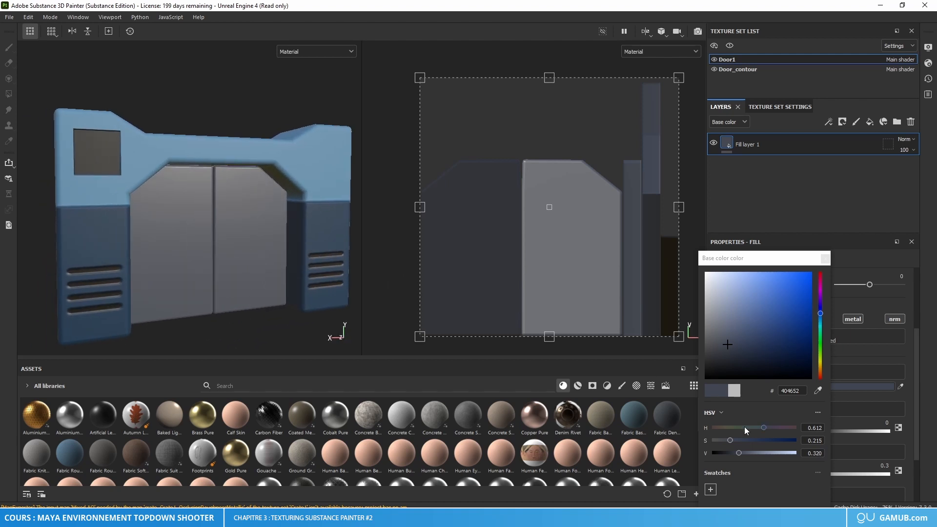
pyautogui.moveTo(739, 453)
pyautogui.mouseDown()
pyautogui.moveTo(730, 453)
pyautogui.moveTo(741, 442)
pyautogui.mouseUp()
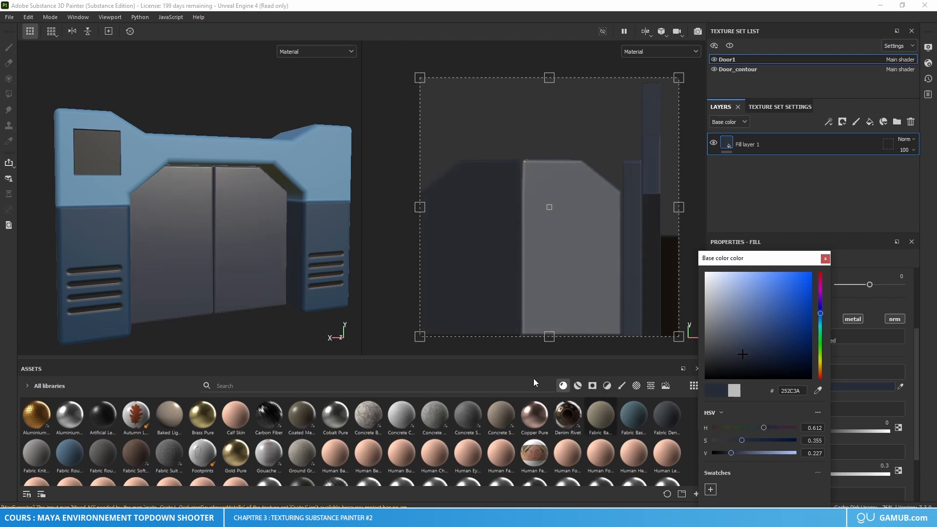
pyautogui.keyDown('alt'); pyautogui.moveTo(274, 270); pyautogui.dragTo(187, 254); pyautogui.keyUp('alt')
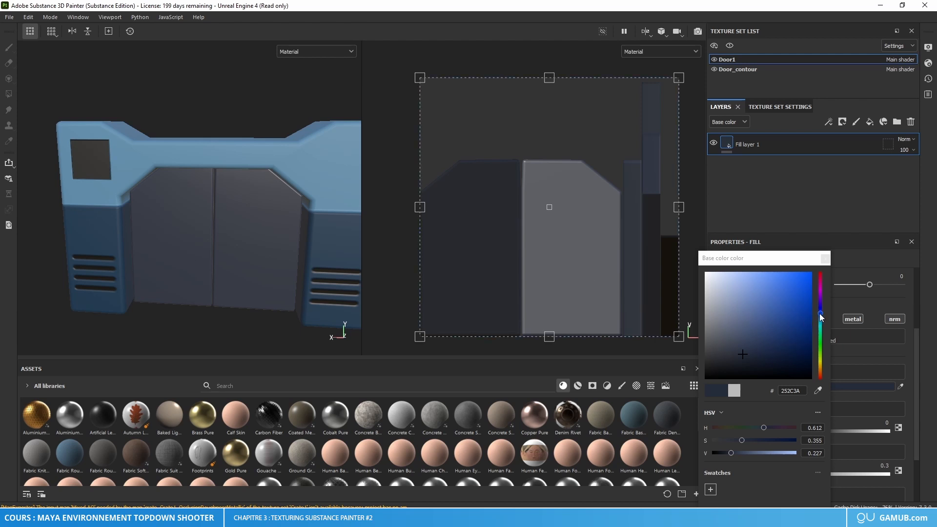
pyautogui.moveTo(819, 313); pyautogui.dragTo(823, 320)
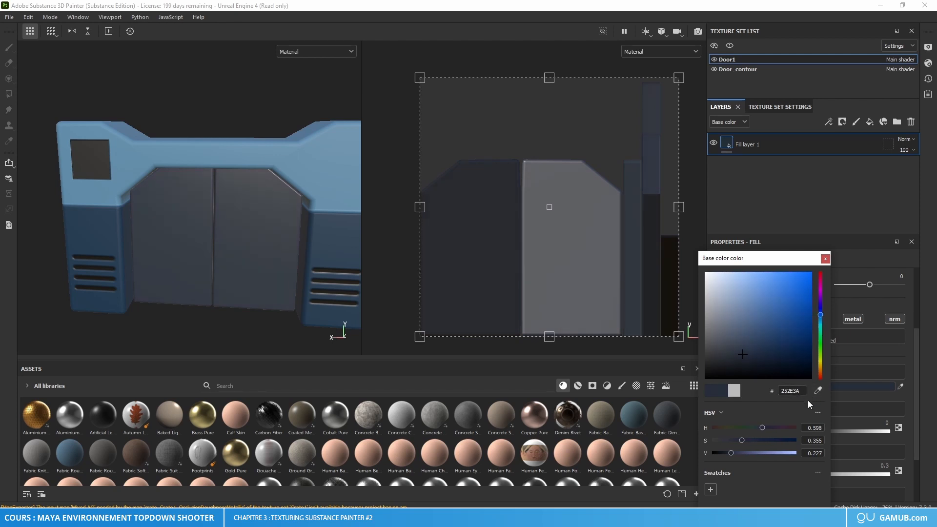
pyautogui.click(825, 259)
pyautogui.scroll(5, 192, 251)
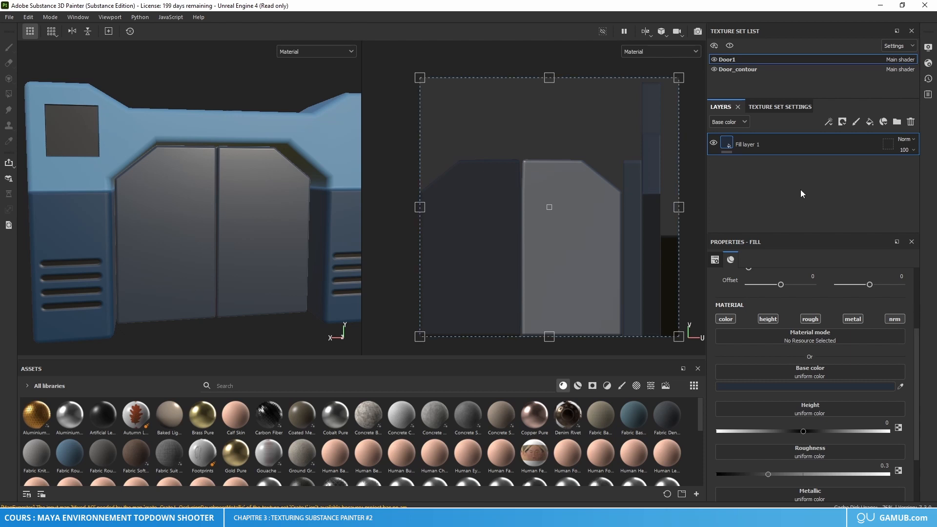
# Step: Add a second fill layer with a black mask to the Door1 texture set
pyautogui.click(870, 121)
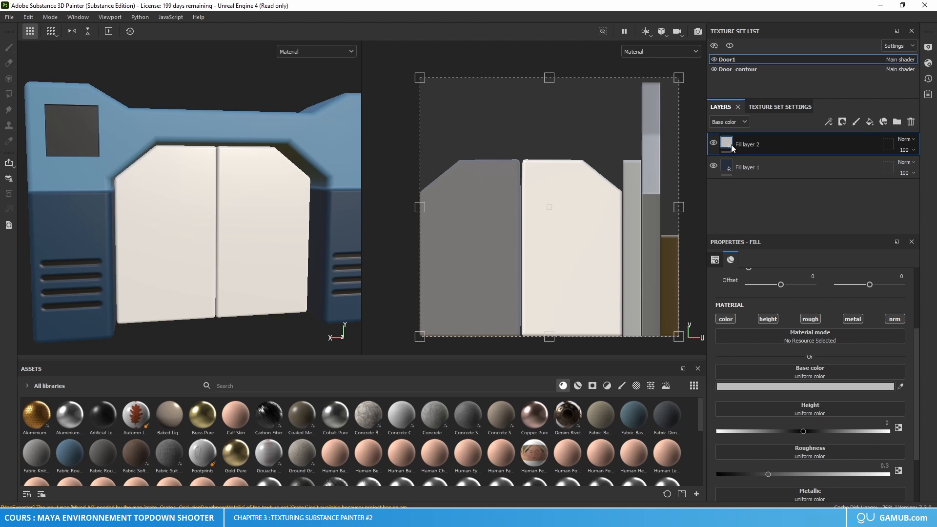
pyautogui.rightClick(731, 149)
pyautogui.click(765, 164)
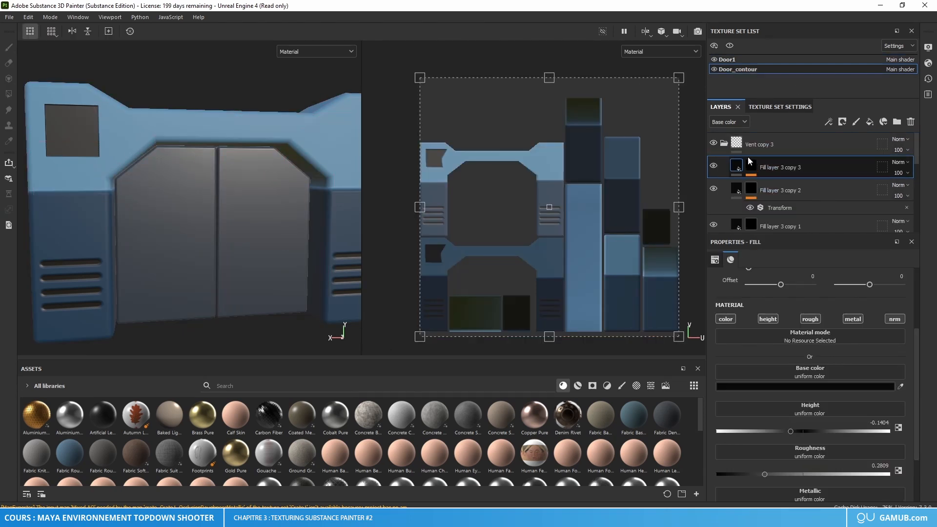
# Step: Copy base color 090909 from Door_contour's vent fill layer to Door1's masked fill layer
pyautogui.click(799, 392)
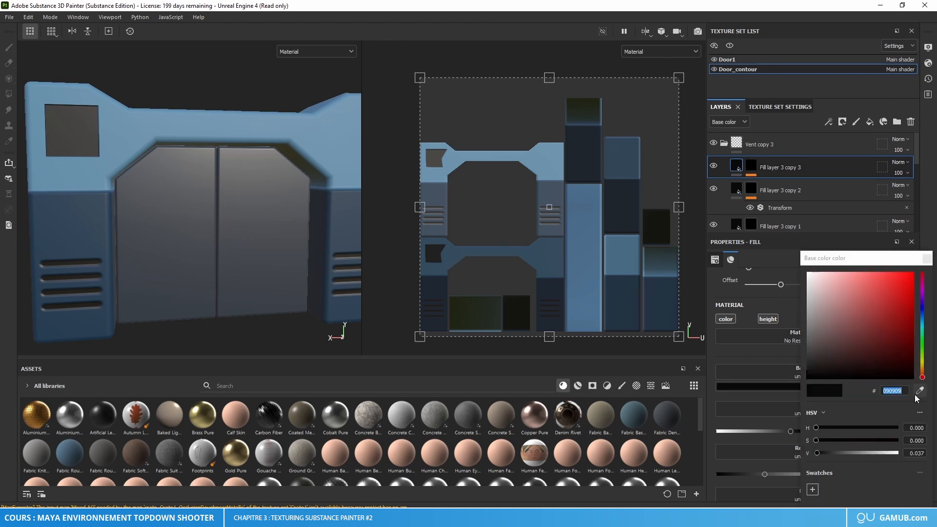
pyautogui.click(927, 258)
pyautogui.click(745, 60)
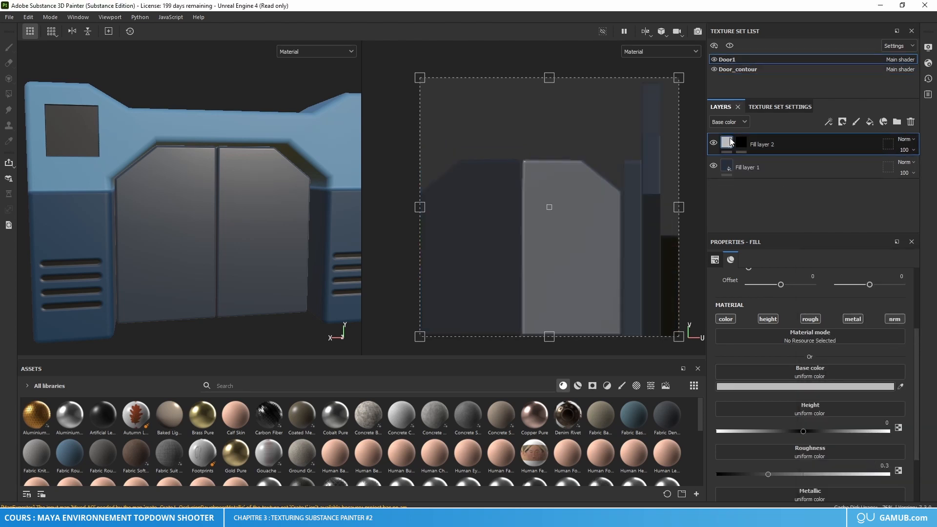
pyautogui.click(815, 386)
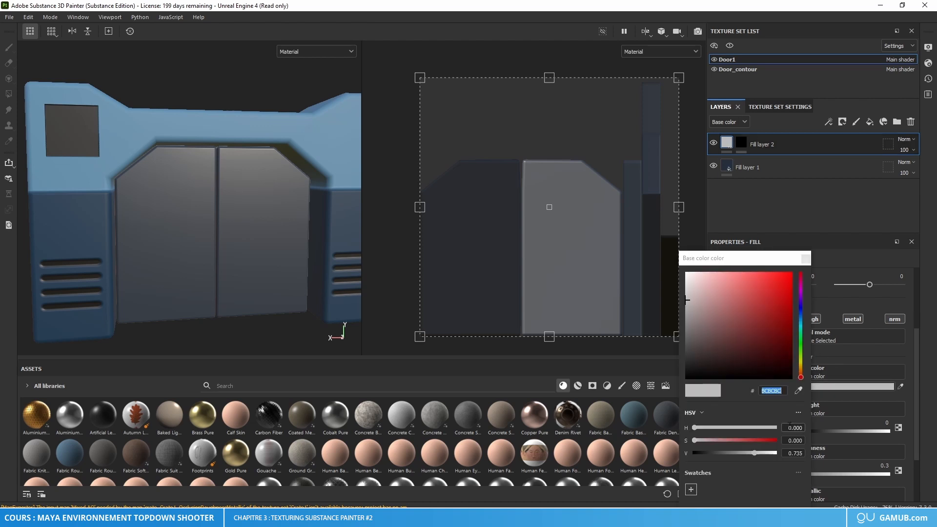
pyautogui.moveTo(767, 392); pyautogui.dragTo(754, 392)
pyautogui.hotkey('ctrl', 'v')
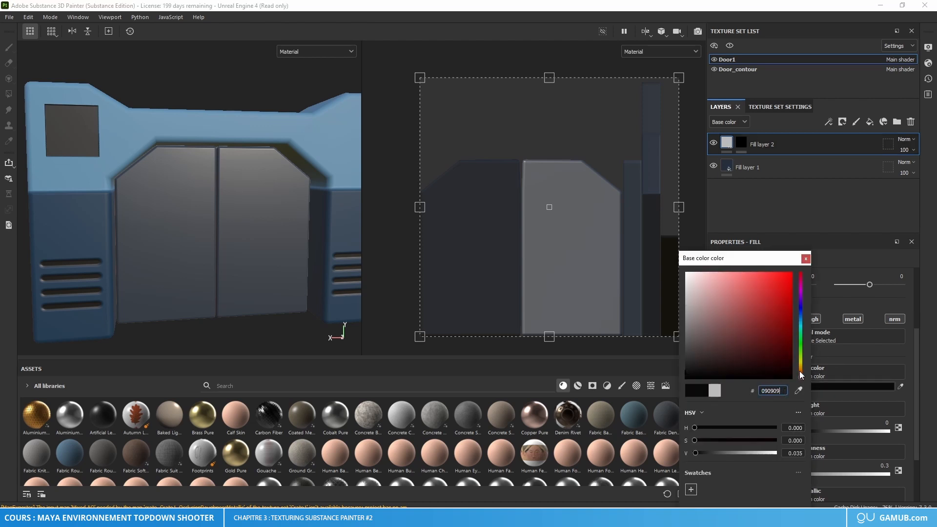
pyautogui.click(803, 259)
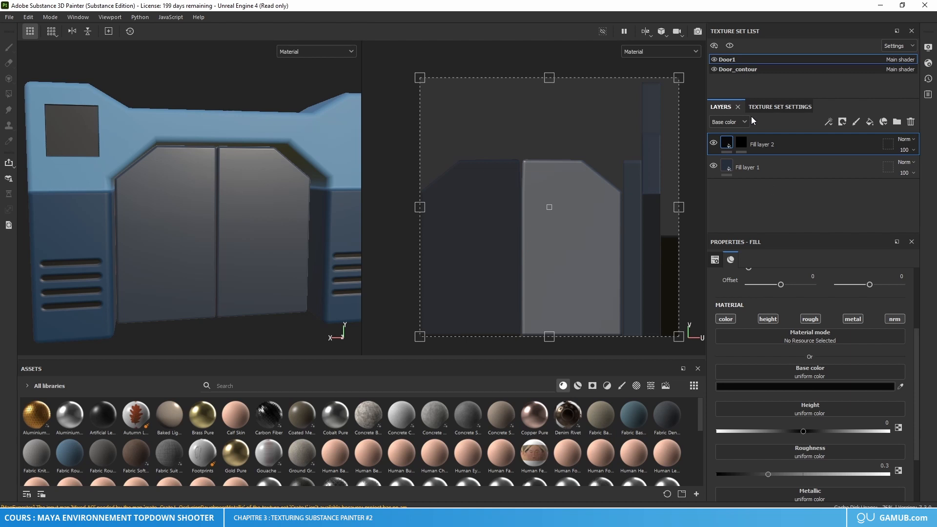
# Step: Match Door1's masked fill layer to the vent material with height -0.14 and roughness 0.28
pyautogui.click(732, 70)
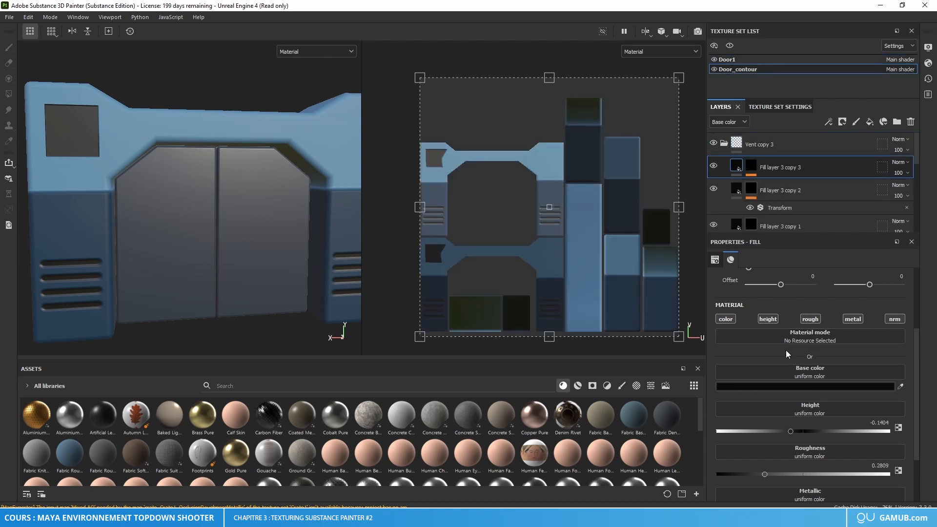
pyautogui.click(749, 59)
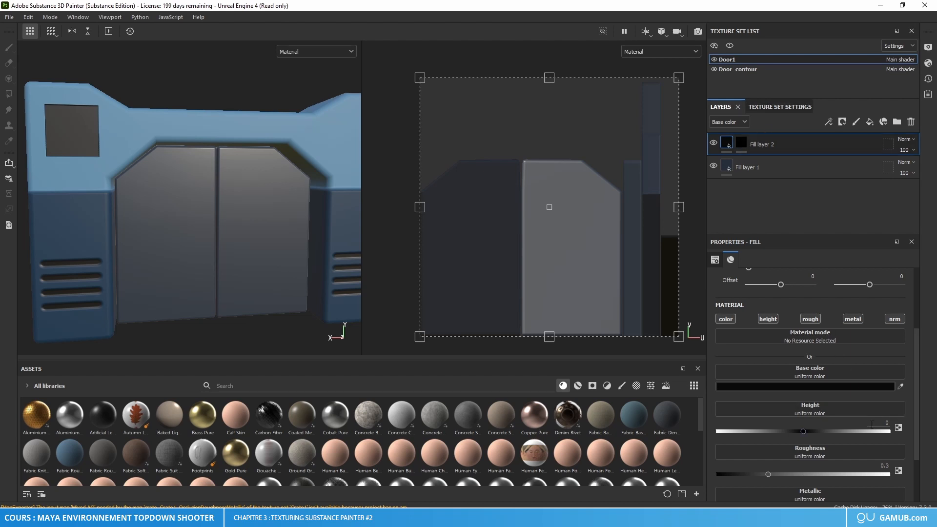
pyautogui.click(884, 465)
pyautogui.write('0.28')
pyautogui.press('Return')
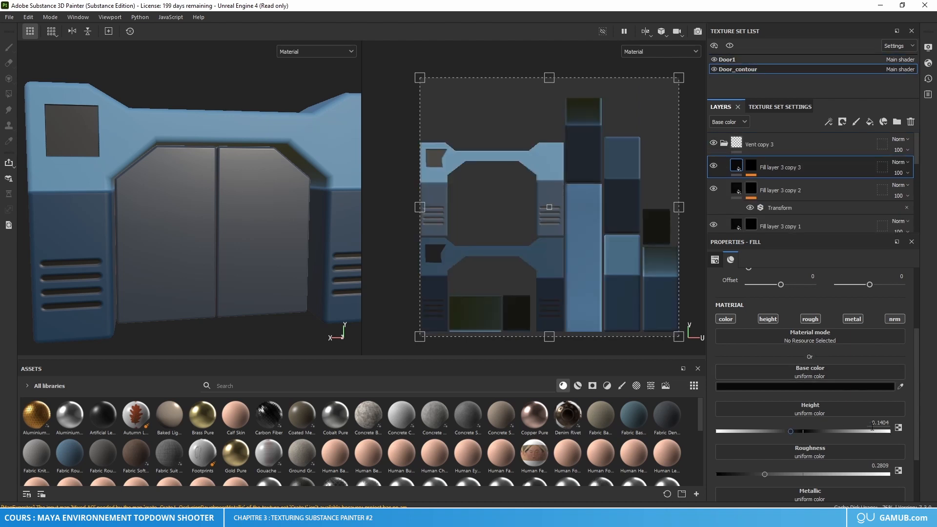
pyautogui.click(742, 57)
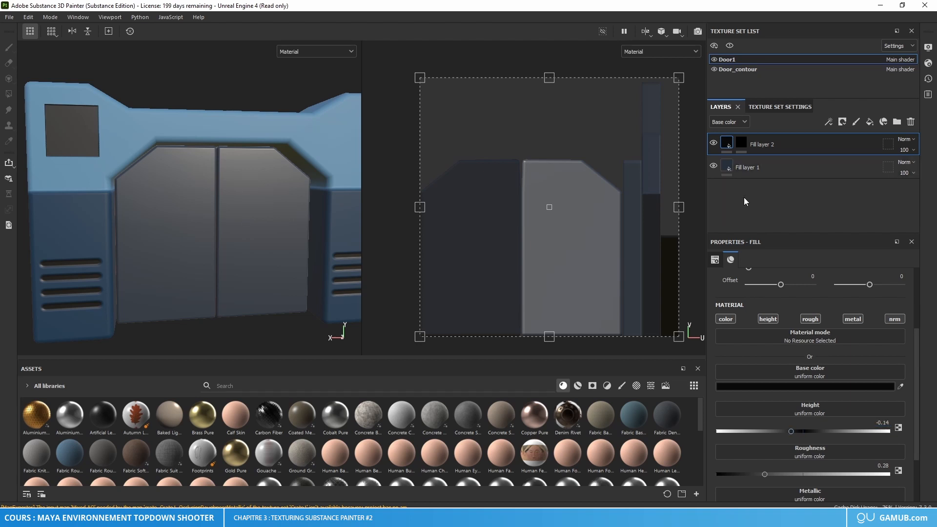
# Step: Paint a straight vertical handle slot in the black mask beside the center seam on the front of the door
pyautogui.click(741, 143)
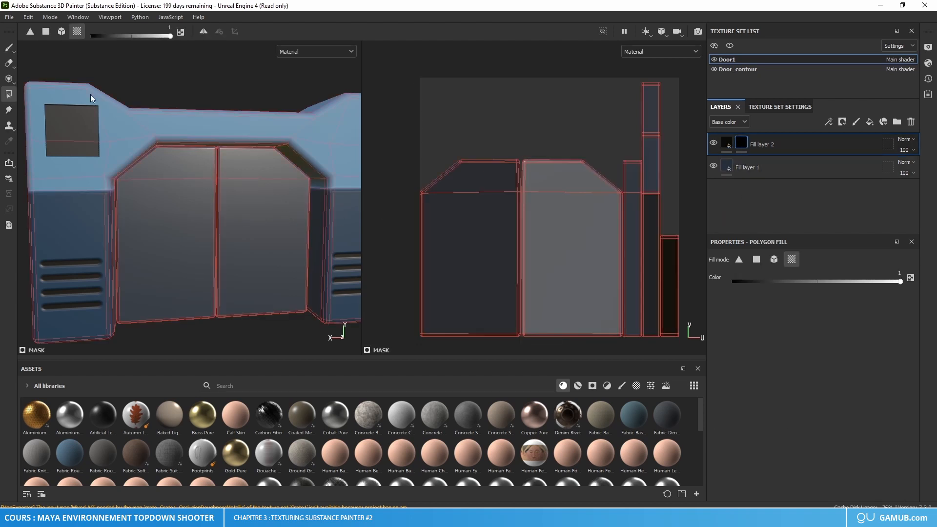
pyautogui.click(9, 47)
pyautogui.scroll(5, 229, 188)
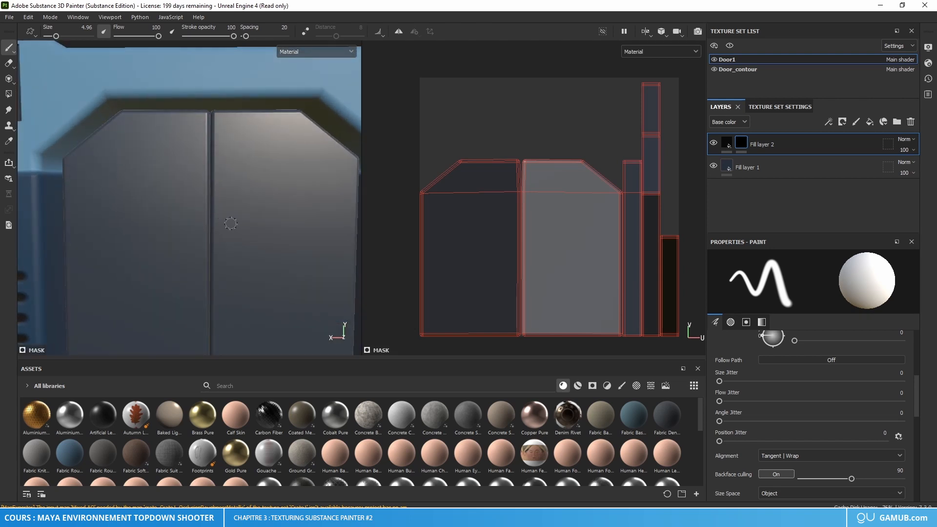
pyautogui.scroll(-2, 229, 188)
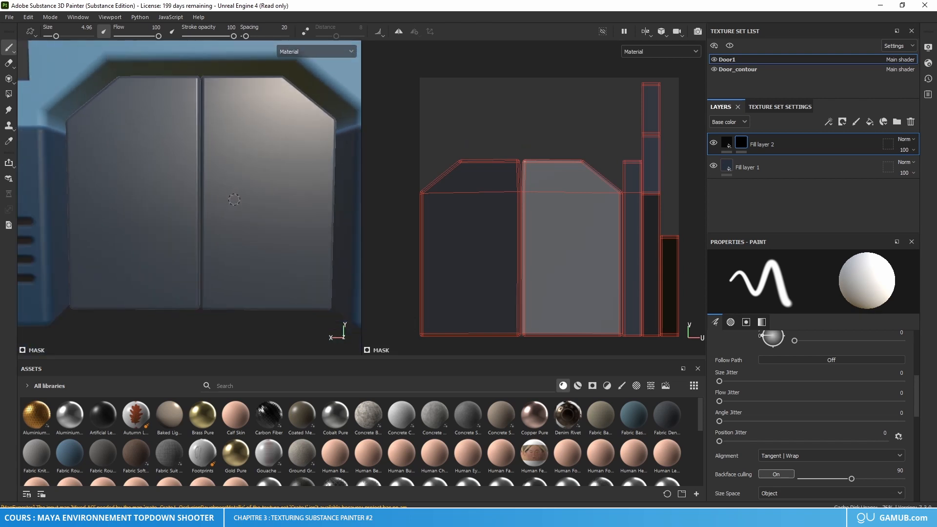
pyautogui.click(215, 171)
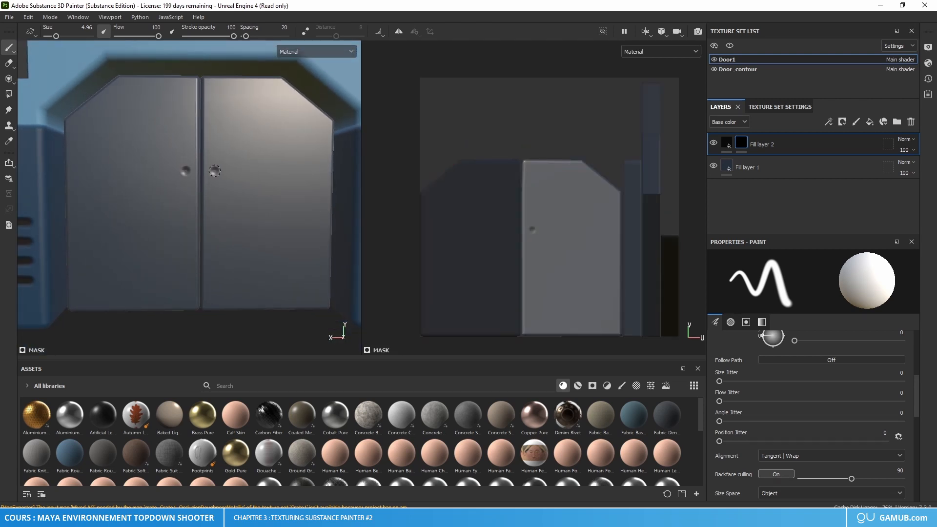
pyautogui.press('shift')
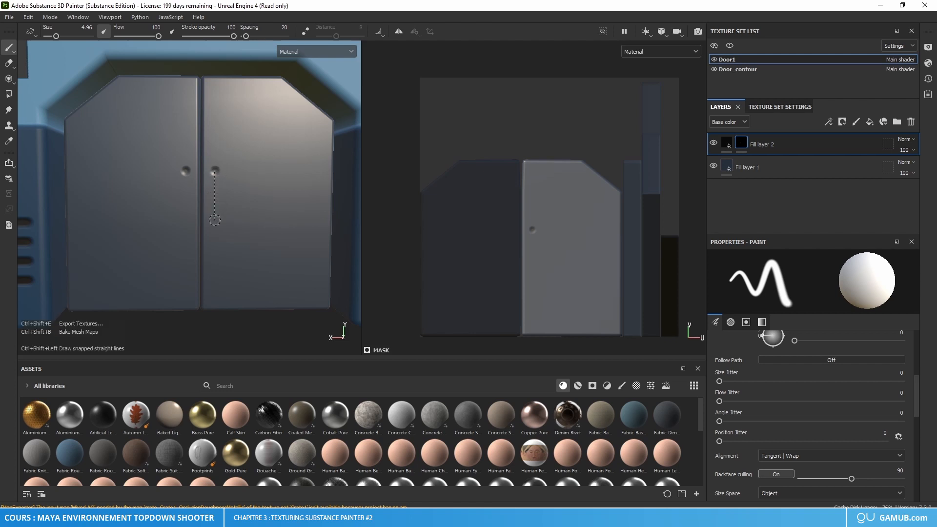
pyautogui.keyDown('shift'); pyautogui.click(215, 238); pyautogui.keyUp('shift')
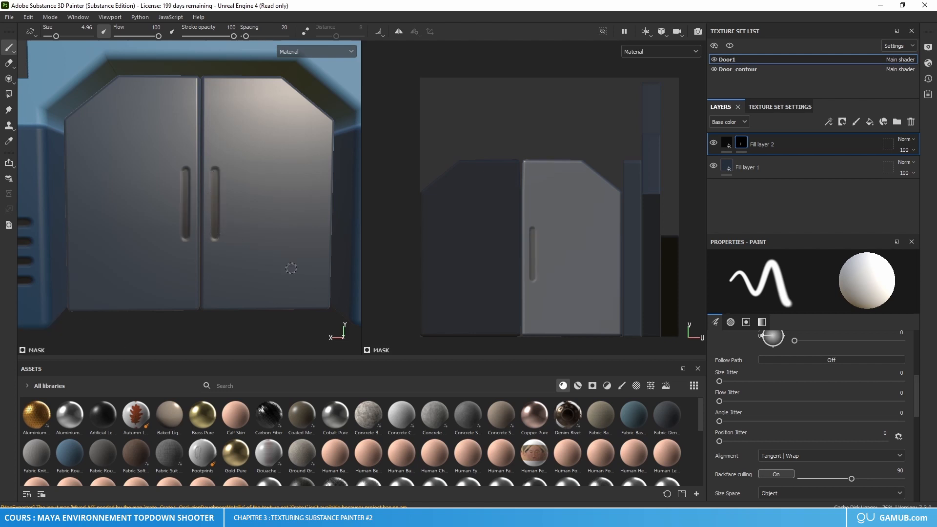
# Step: Paint a matching straight handle slot for the door's back side in the UV view, level with the front slot
pyautogui.moveTo(266, 269)
pyautogui.keyDown('alt'); pyautogui.mouseDown()
pyautogui.moveTo(220, 266)
pyautogui.moveTo(493, 268)
pyautogui.mouseUp(); pyautogui.keyUp('alt')
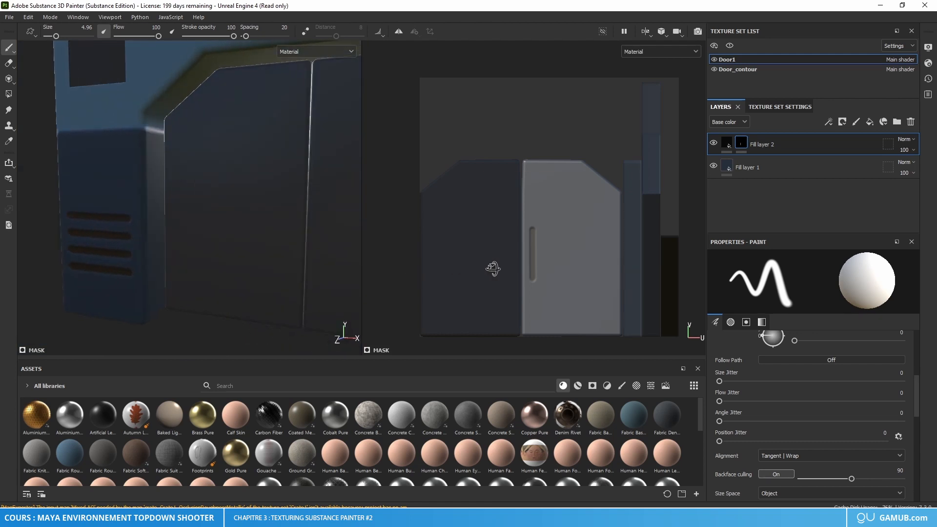
pyautogui.keyDown('alt'); pyautogui.moveTo(288, 223); pyautogui.dragTo(209, 237, button='middle'); pyautogui.keyUp('alt')
pyautogui.keyDown('alt'); pyautogui.moveTo(209, 237); pyautogui.dragTo(221, 237); pyautogui.keyUp('alt')
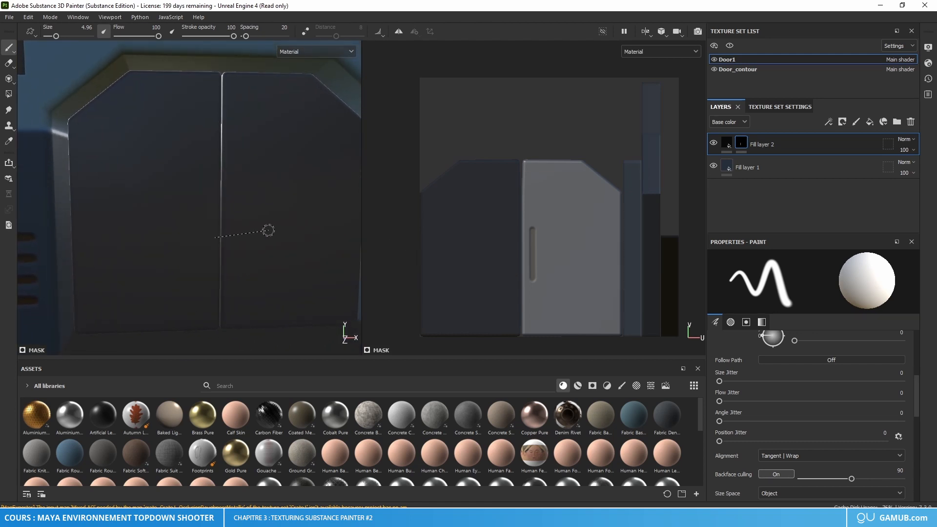
pyautogui.keyDown('shift'); pyautogui.moveTo(268, 230); pyautogui.dragTo(226, 204, button='right'); pyautogui.keyUp('shift')
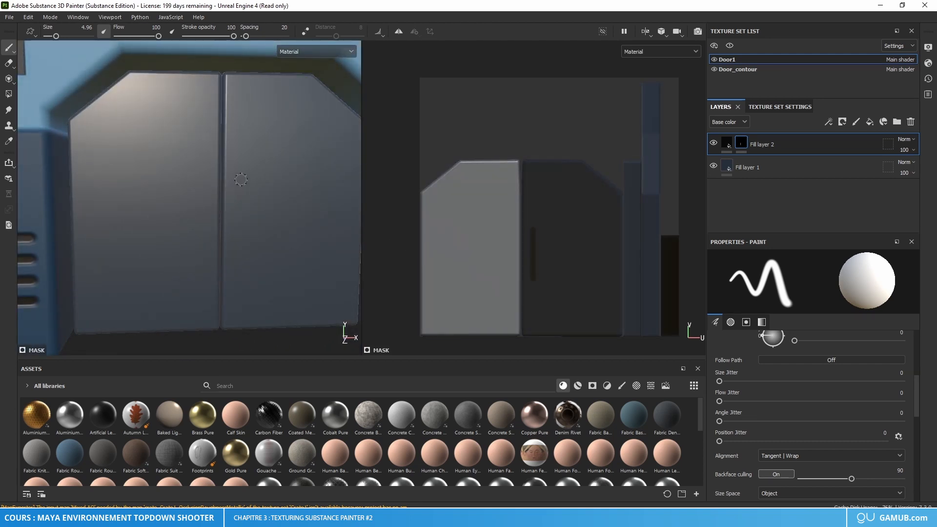
pyautogui.scroll(5, 522, 245)
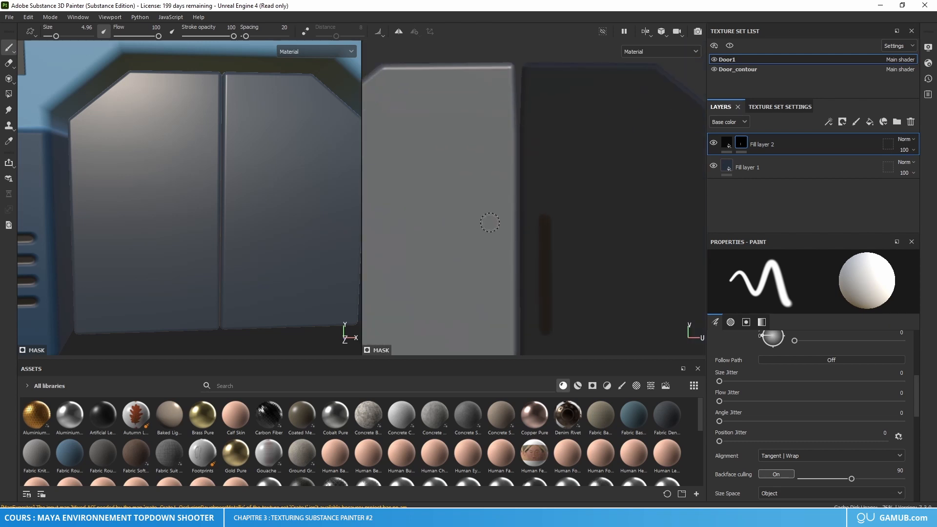
pyautogui.click(489, 223)
pyautogui.keyDown('ctrl'); pyautogui.keyDown('shift'); pyautogui.click(490, 328); pyautogui.keyUp('shift'); pyautogui.keyUp('ctrl')
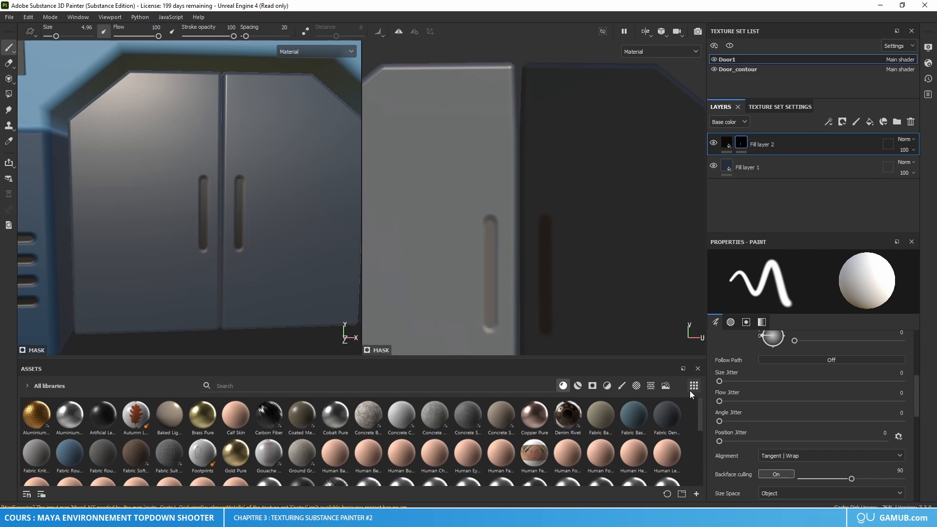
# Step: Check the handle slots on the whole door and save the project as Door in the Substance folder
pyautogui.moveTo(234, 236)
pyautogui.keyDown('alt'); pyautogui.mouseDown()
pyautogui.moveTo(201, 229)
pyautogui.moveTo(358, 239)
pyautogui.moveTo(204, 229)
pyautogui.mouseUp(); pyautogui.keyUp('alt')
pyautogui.keyDown('shift'); pyautogui.moveTo(204, 229); pyautogui.dragTo(213, 229, button='right'); pyautogui.keyUp('shift')
pyautogui.scroll(-3, 221, 229)
pyautogui.keyDown('alt'); pyautogui.moveTo(222, 230); pyautogui.dragTo(223, 263, button='middle'); pyautogui.keyUp('alt')
pyautogui.keyDown('alt'); pyautogui.moveTo(222, 262); pyautogui.dragTo(196, 266); pyautogui.keyUp('alt')
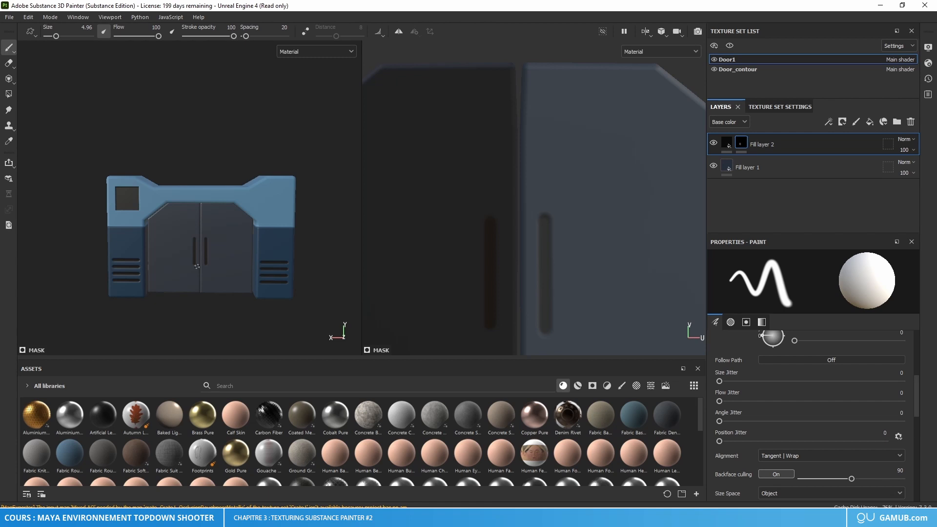
pyautogui.hotkey('ctrl', 's')
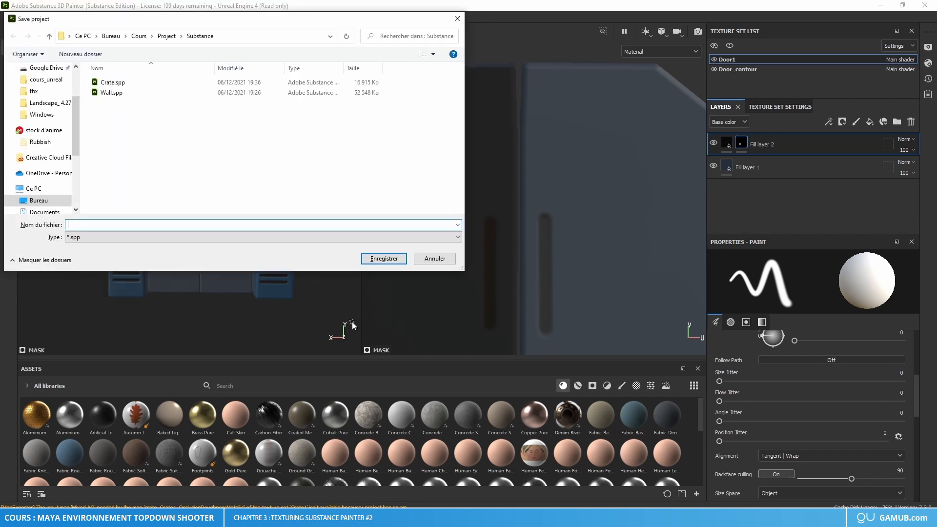
pyautogui.write('Door')
pyautogui.press('Return')
# Step: Set the texture export's output directory to a new Door folder inside Cours > Project > Textures
pyautogui.hotkey('ctrl', 'shift', 'e')
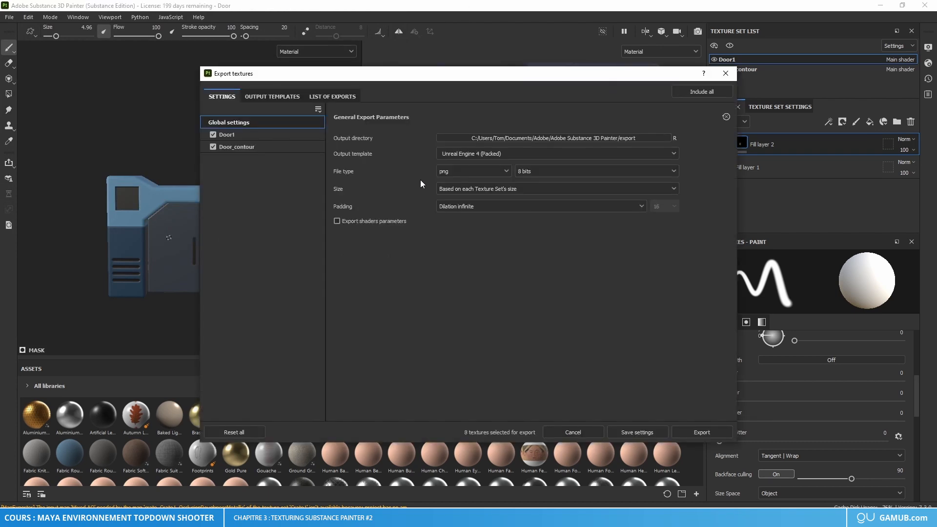
pyautogui.click(605, 137)
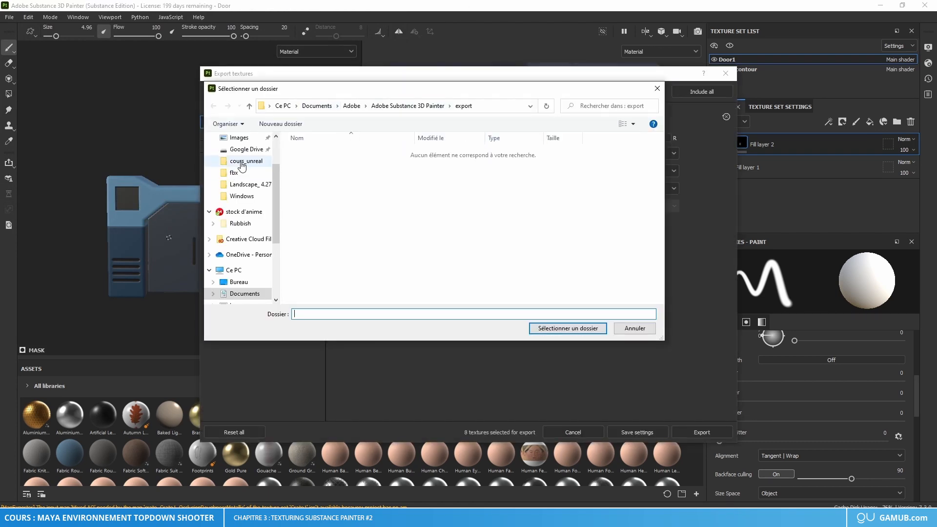
pyautogui.scroll(2, 244, 184)
pyautogui.scroll(3, 245, 185)
pyautogui.click(241, 184)
pyautogui.doubleClick(331, 176)
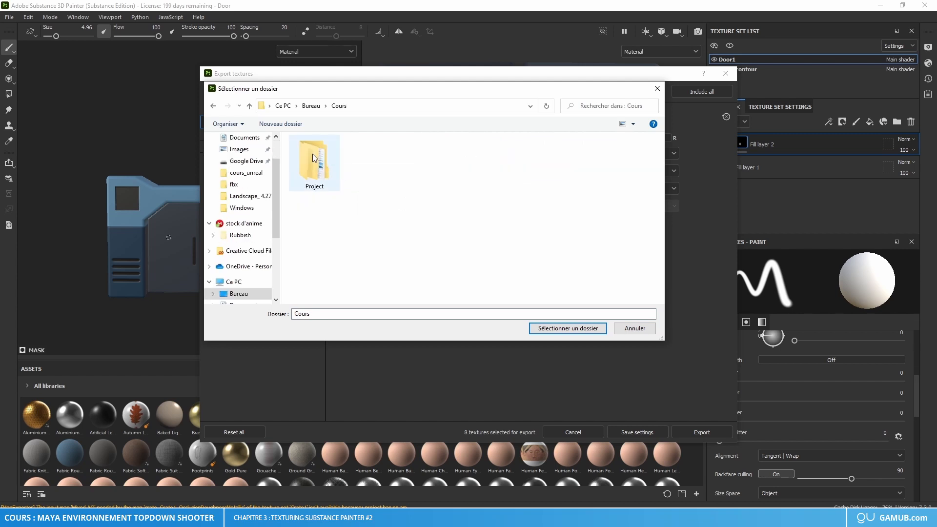
pyautogui.doubleClick(314, 153)
pyautogui.doubleClick(311, 182)
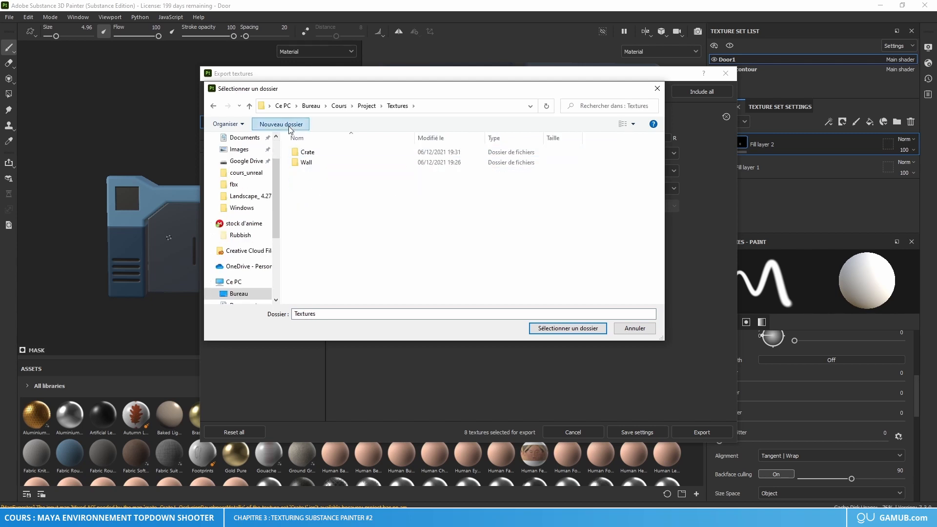
pyautogui.click(293, 124)
pyautogui.write('Door')
pyautogui.press('Return')
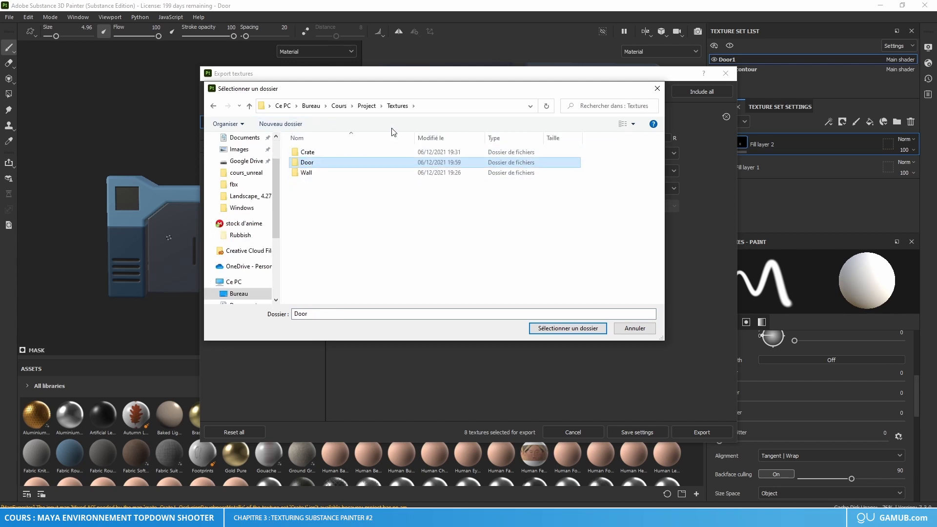
pyautogui.click(579, 329)
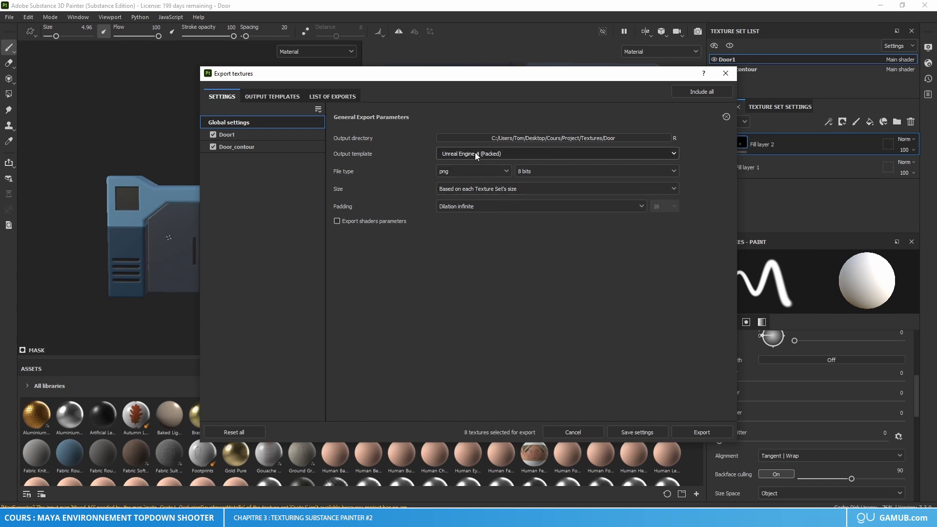
# Step: Set the export file type to targa and export the door's textures
pyautogui.click(482, 170)
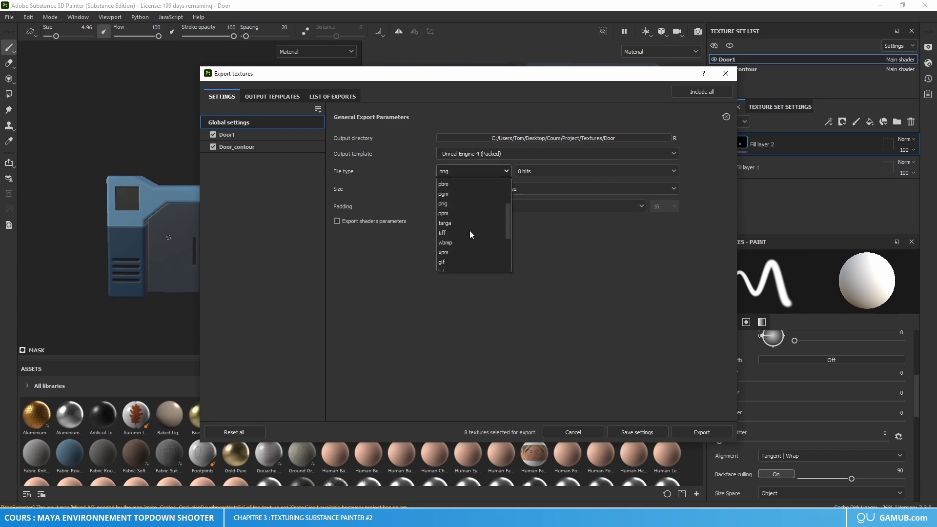
pyautogui.scroll(-2, 466, 234)
pyautogui.scroll(2, 459, 241)
pyautogui.click(455, 221)
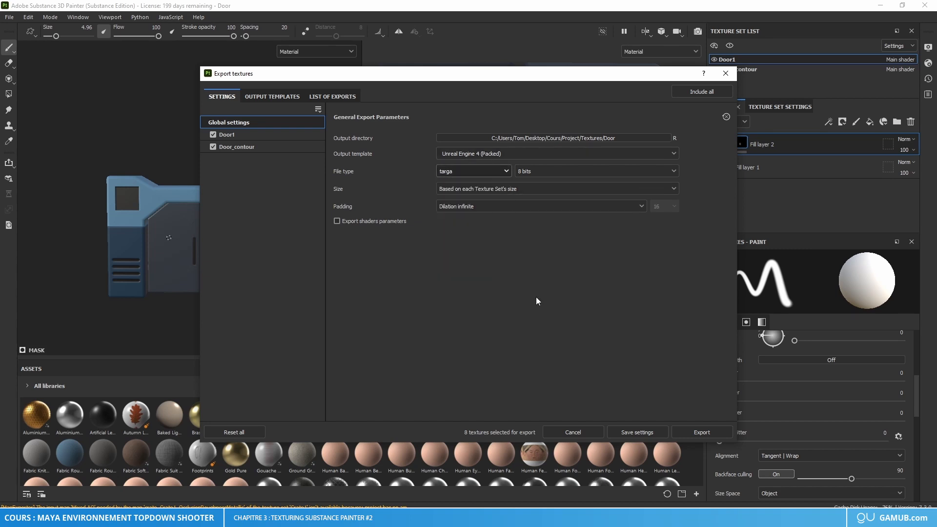
pyautogui.click(700, 431)
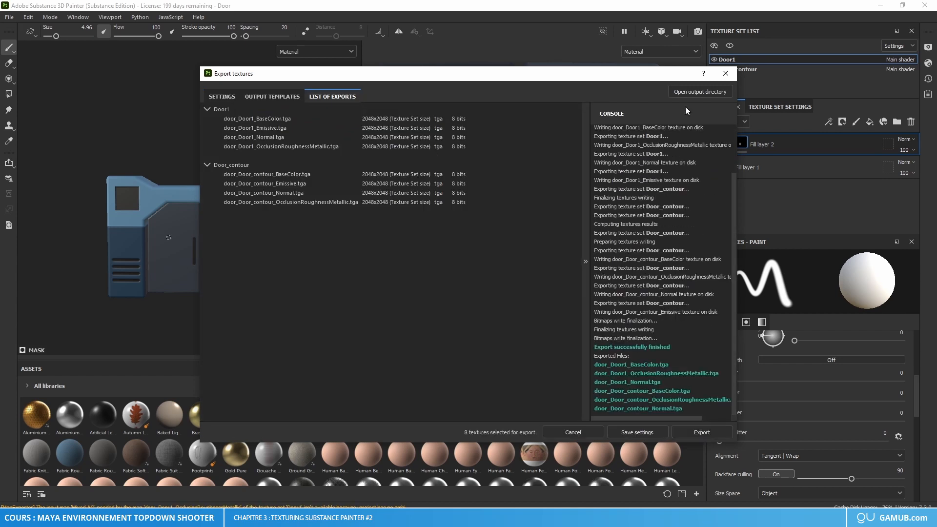
pyautogui.click(720, 74)
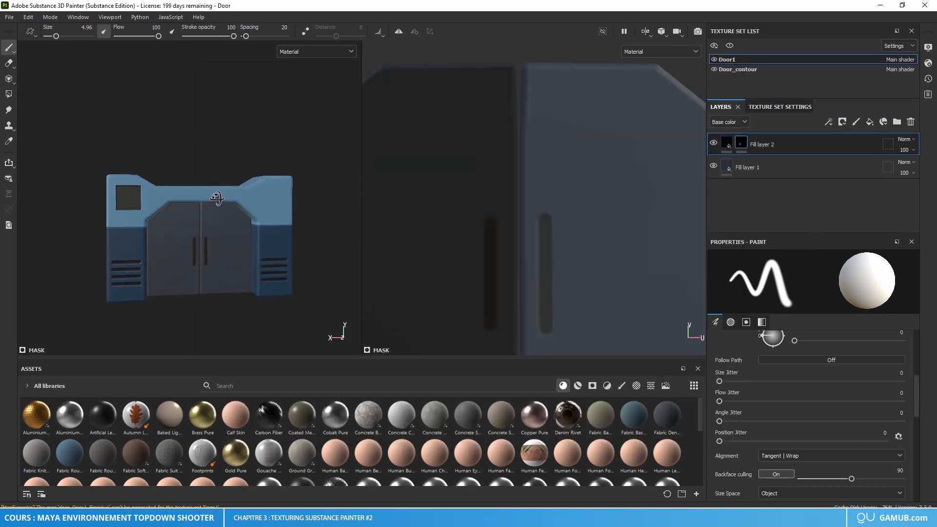
# Step: Create a new project from floor.fbx with the Unreal Engine 4 template, saving the changes to the door project
pyautogui.click(9, 17)
pyautogui.click(12, 32)
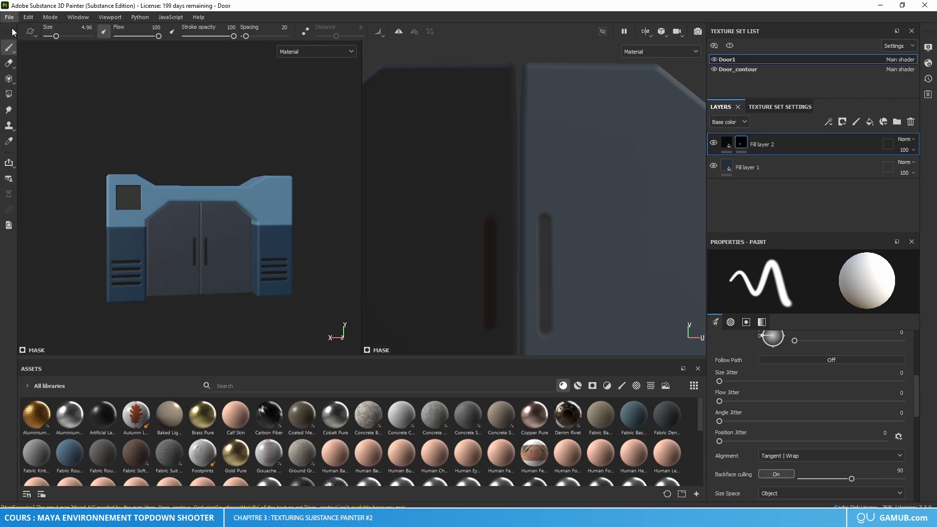
pyautogui.click(570, 122)
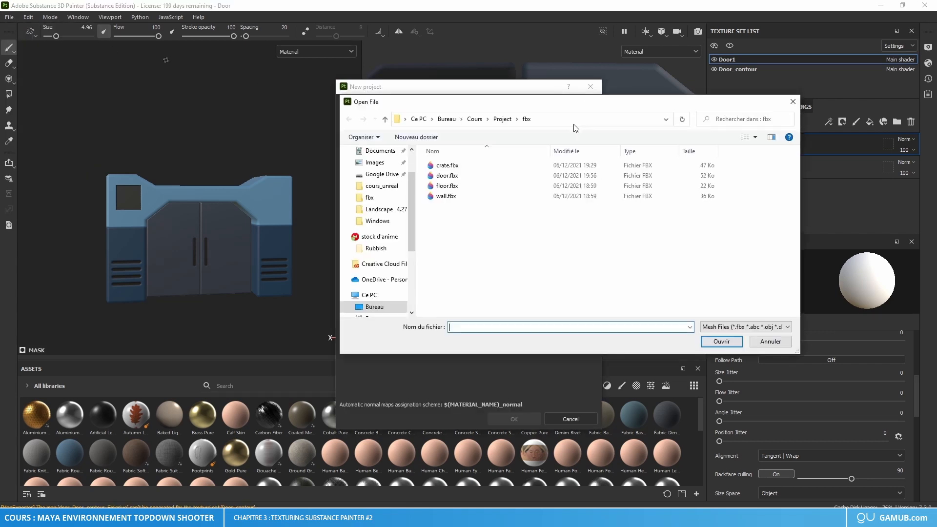
pyautogui.click(459, 185)
pyautogui.click(721, 341)
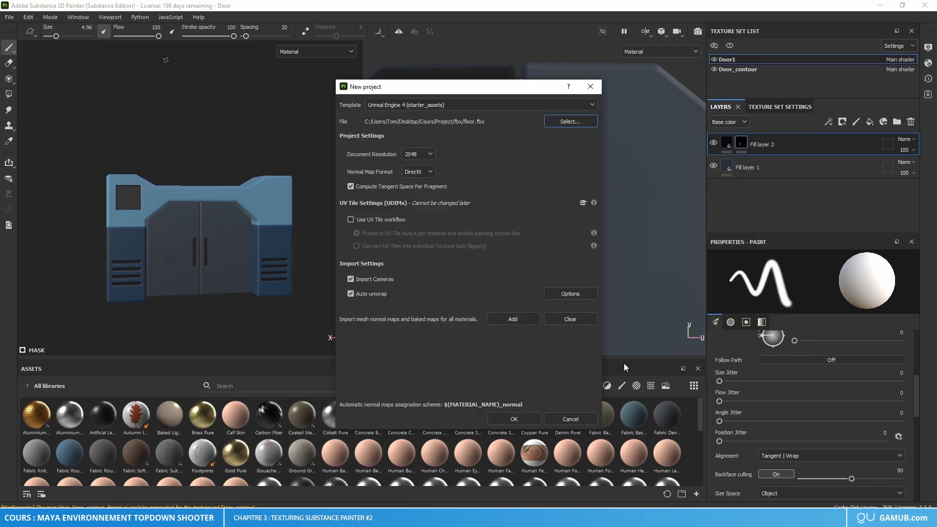
pyautogui.click(515, 419)
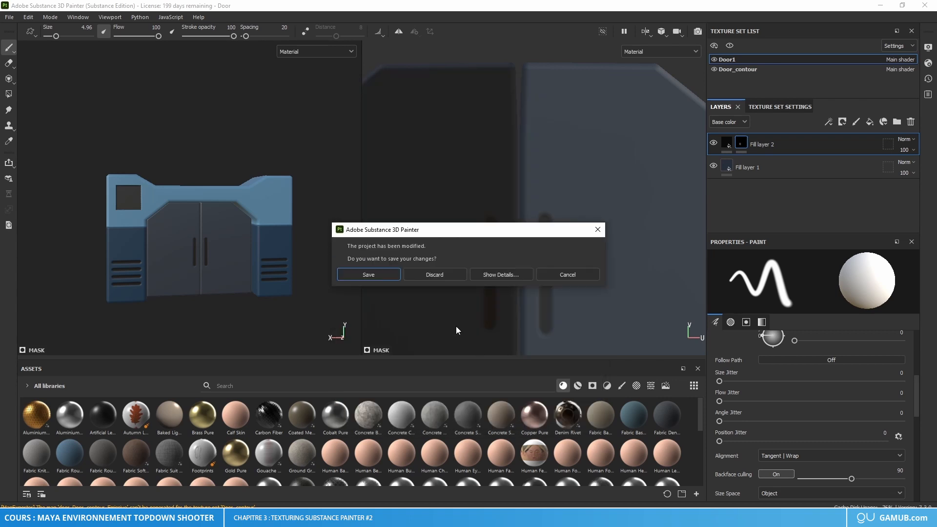
pyautogui.click(394, 275)
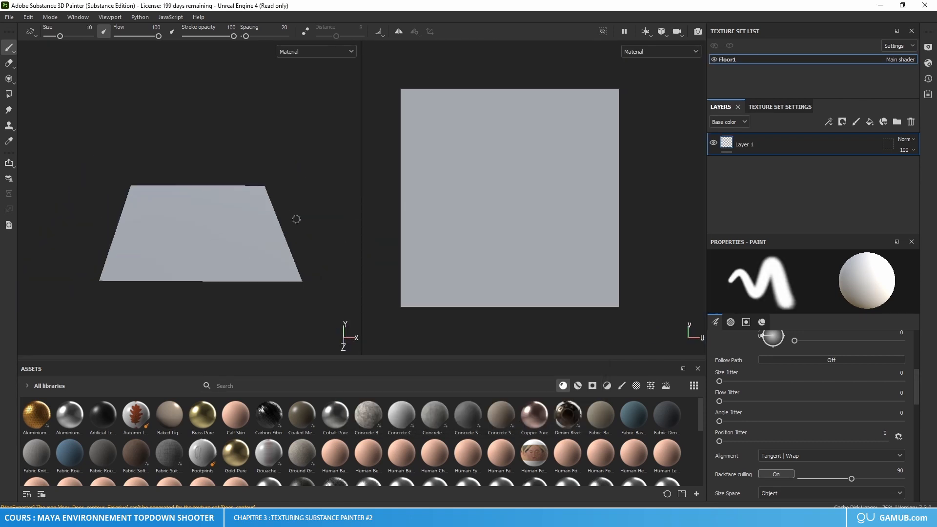
# Step: Add a fill layer to Floor1 and delete the default paint layer
pyautogui.keyDown('alt'); pyautogui.moveTo(297, 219); pyautogui.dragTo(177, 215); pyautogui.keyUp('alt')
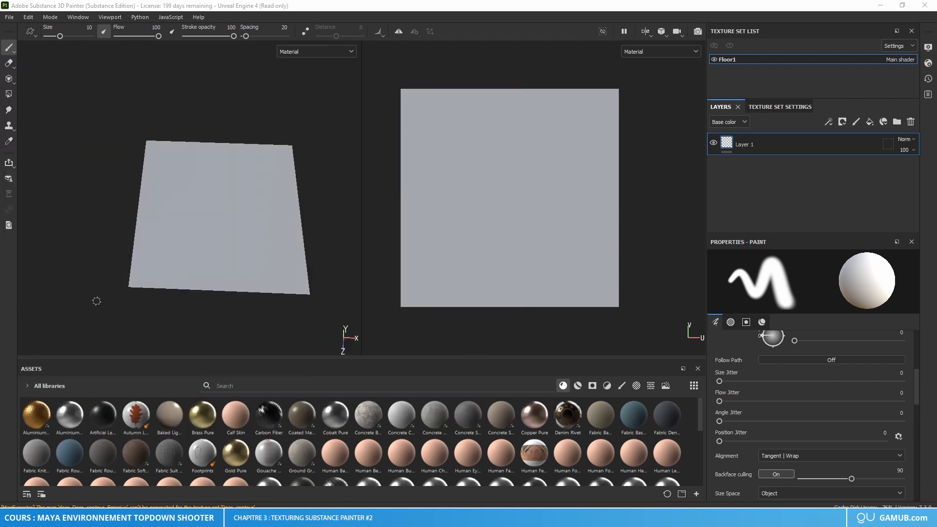
pyautogui.click(866, 124)
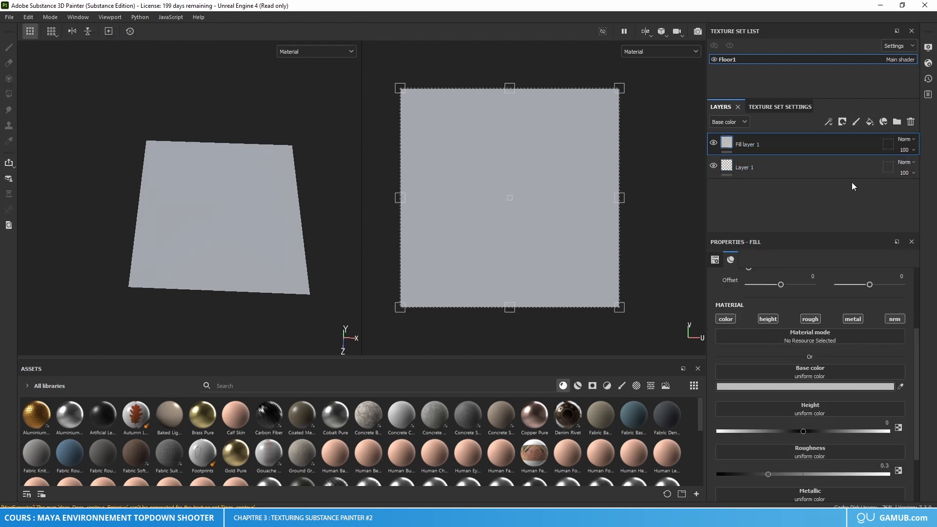
pyautogui.click(878, 165)
pyautogui.click(910, 122)
# Step: Set the floor fill layer's base color to dark blue 202B3E
pyautogui.click(816, 388)
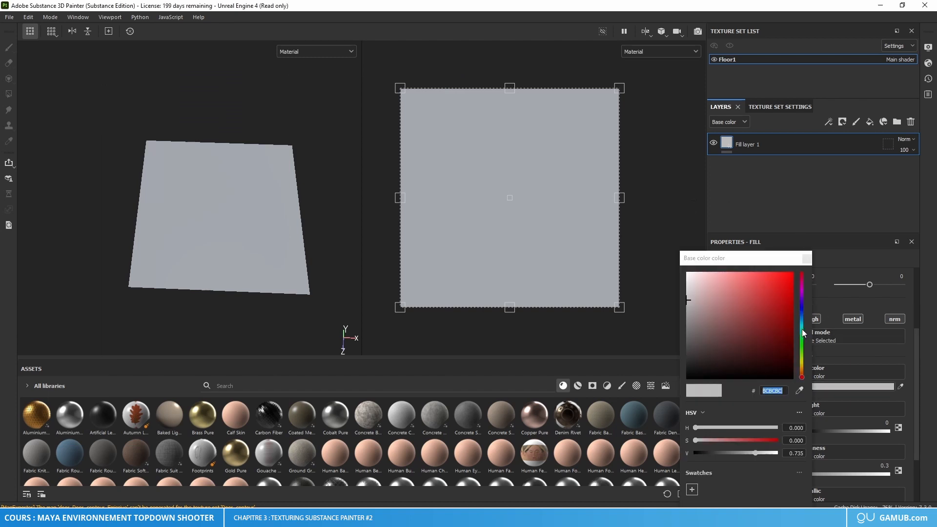
pyautogui.moveTo(801, 329); pyautogui.dragTo(805, 314)
pyautogui.click(748, 338)
pyautogui.moveTo(748, 337); pyautogui.dragTo(738, 353)
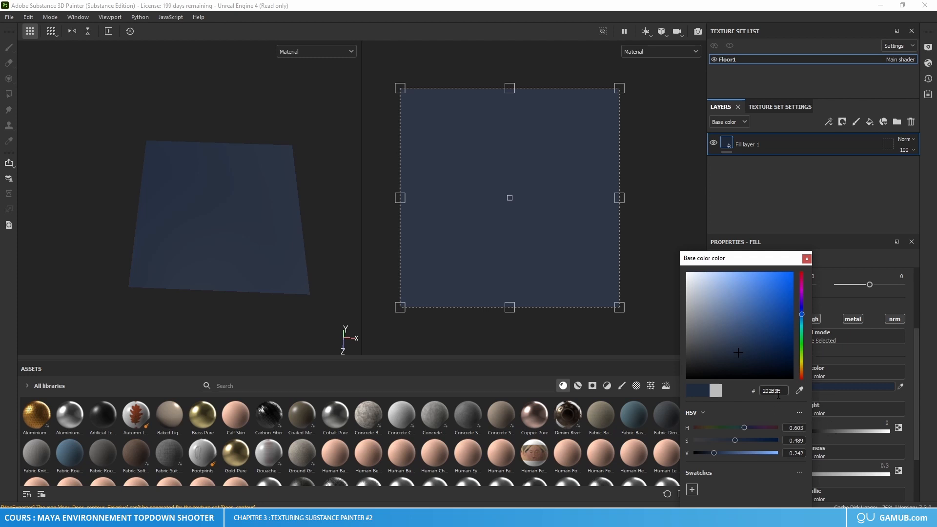
pyautogui.click(806, 258)
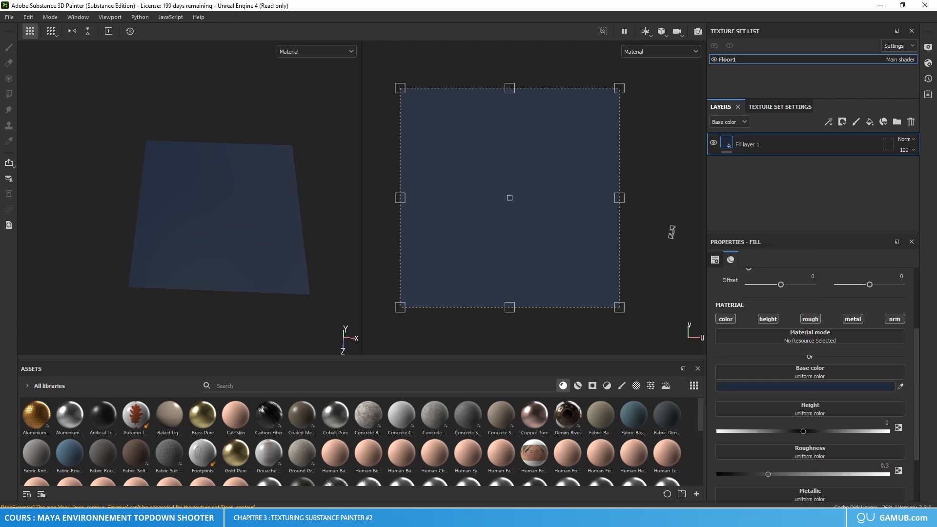
# Step: Add a black mask to the dark blue fill layer and remove it
pyautogui.rightClick(728, 145)
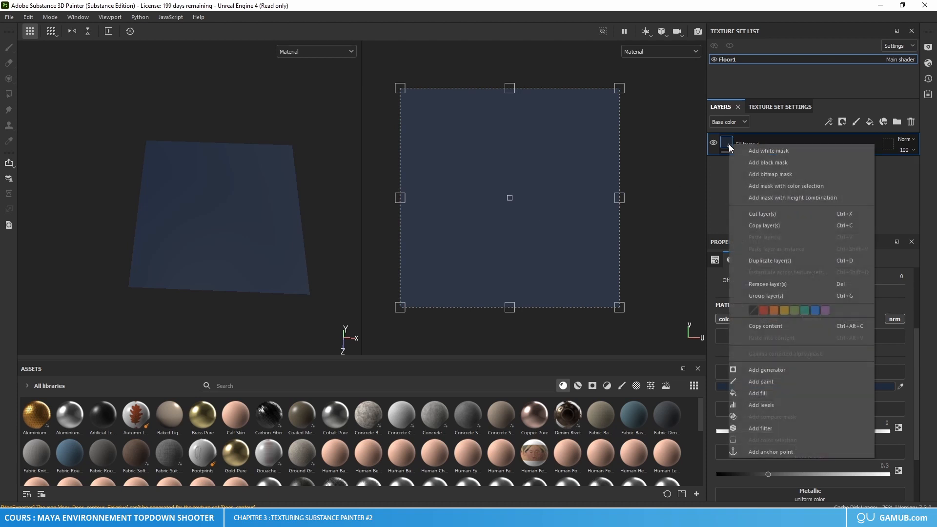
pyautogui.click(756, 163)
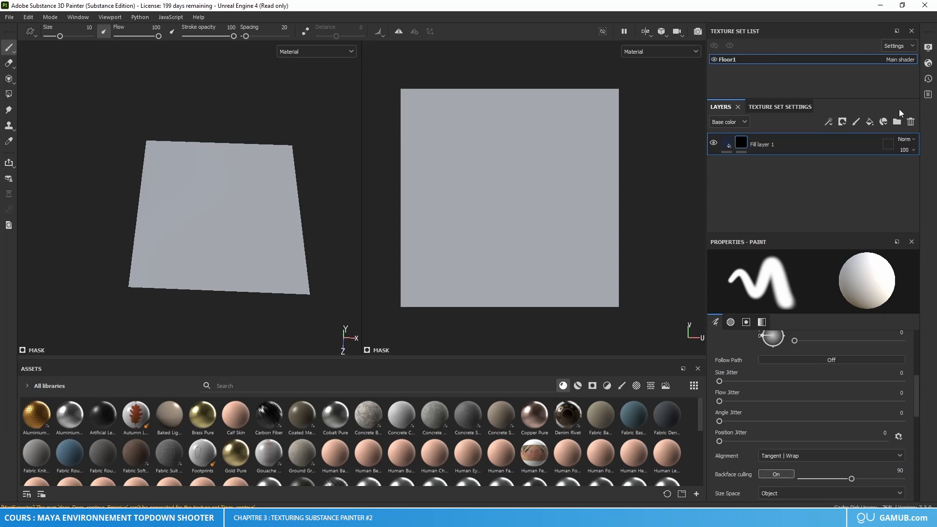
pyautogui.rightClick(732, 143)
pyautogui.click(742, 141)
pyautogui.rightClick(742, 141)
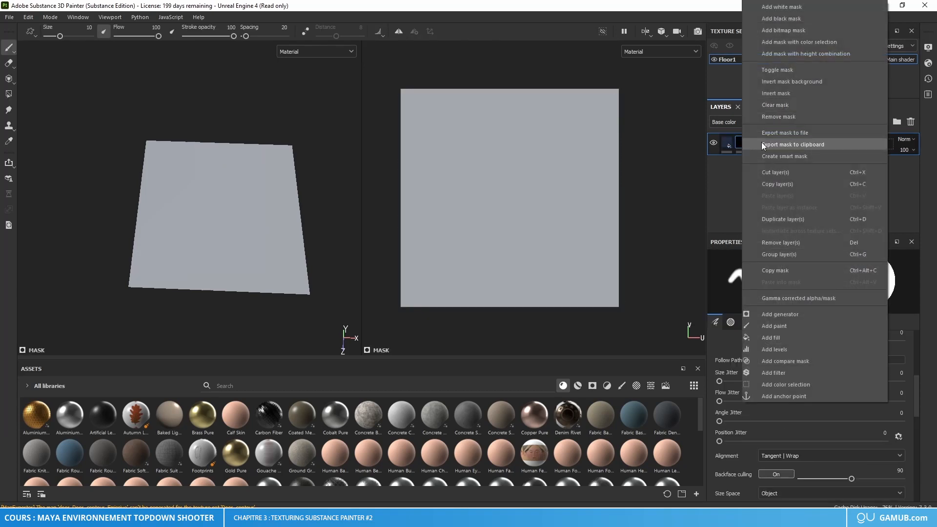
pyautogui.click(787, 103)
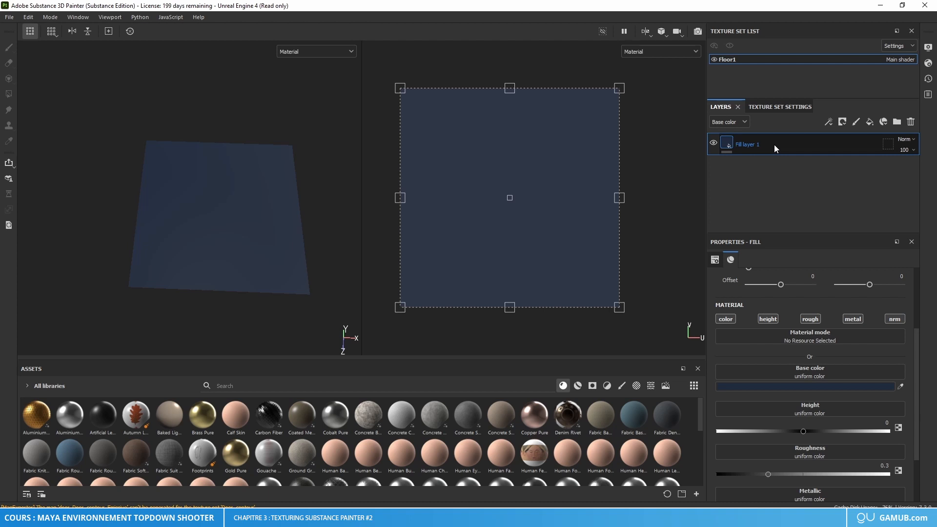
# Step: Duplicate the dark blue fill layer and set the copy's base color to lighter blue 3D567E
pyautogui.hotkey('ctrl', 'd')
pyautogui.click(830, 387)
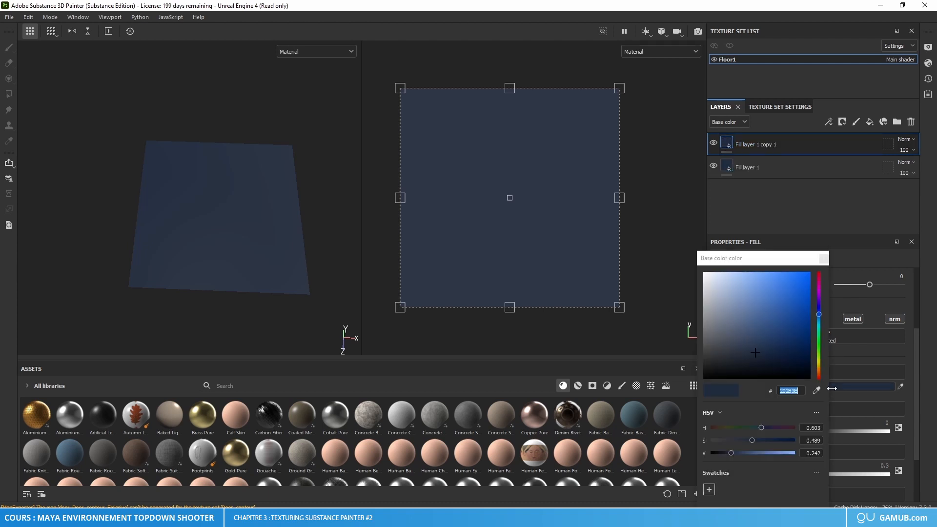
pyautogui.moveTo(754, 314)
pyautogui.mouseDown()
pyautogui.moveTo(754, 303)
pyautogui.moveTo(757, 325)
pyautogui.mouseUp()
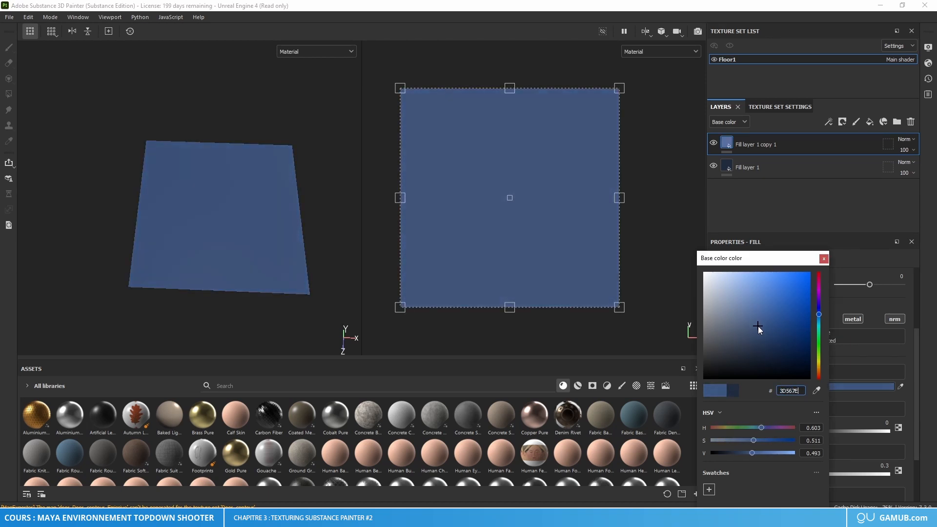
pyautogui.click(824, 258)
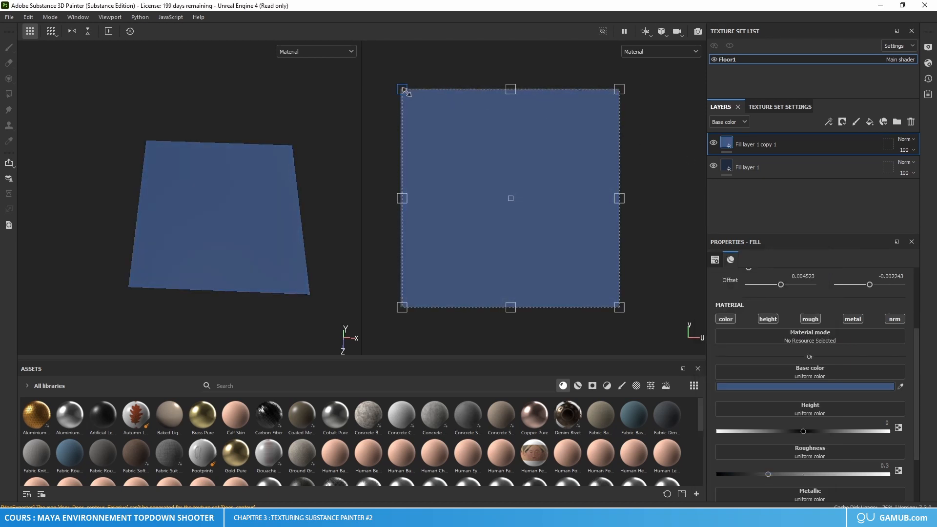
# Step: Try to shrink and reposition the lighter blue fill's projection in the UV view
pyautogui.moveTo(401, 90); pyautogui.dragTo(431, 118)
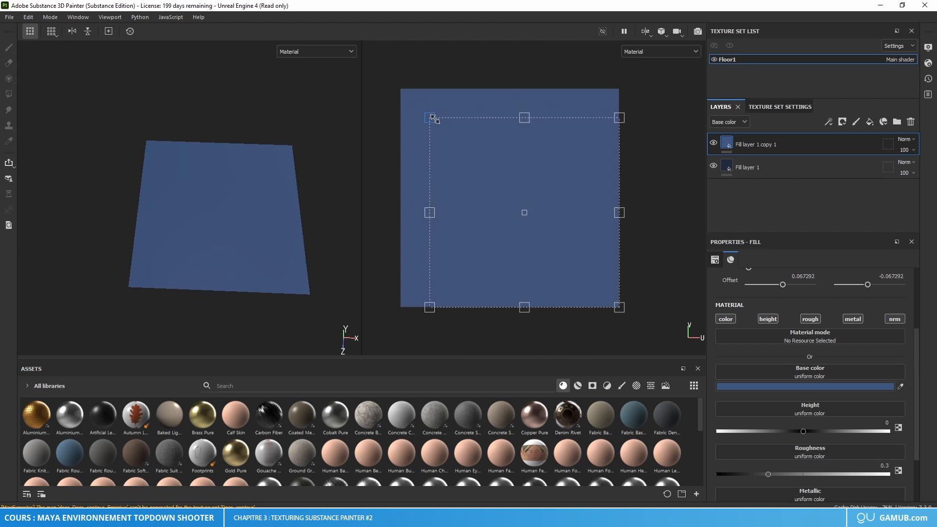
pyautogui.moveTo(520, 209); pyautogui.dragTo(498, 193)
pyautogui.hotkey('ctrl', 'z')
pyautogui.hotkey('ctrl', 'z')
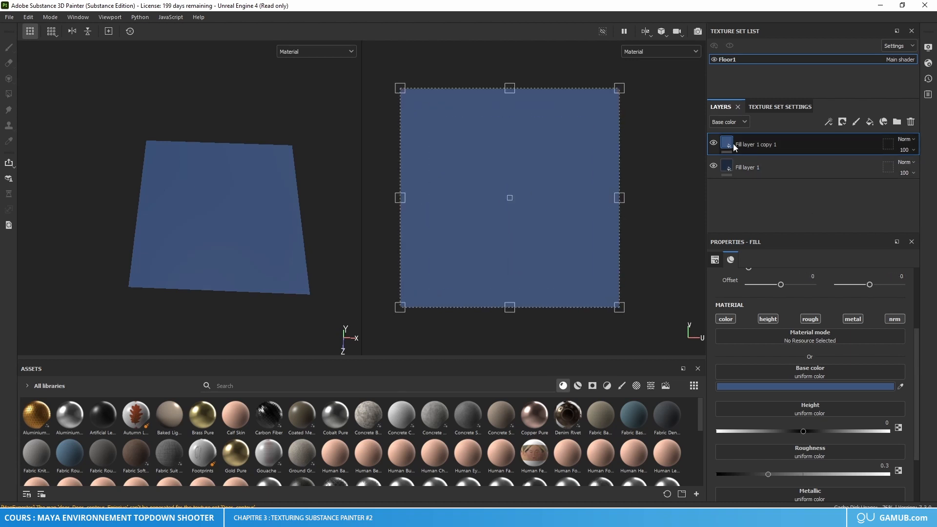
# Step: Add a black mask to the lighter blue layer and reveal the whole floor with Polygon Fill in UV chunk mode
pyautogui.moveTo(733, 145)
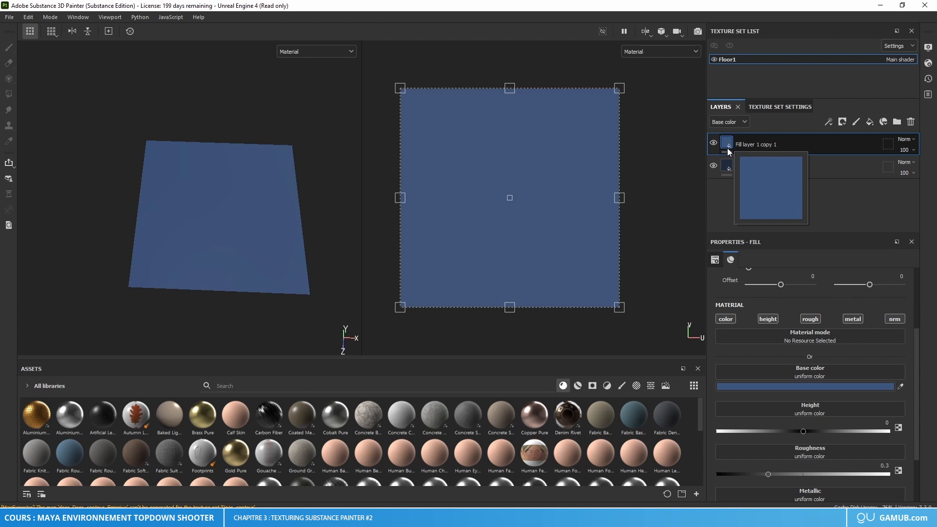
pyautogui.click(726, 167)
pyautogui.click(727, 144)
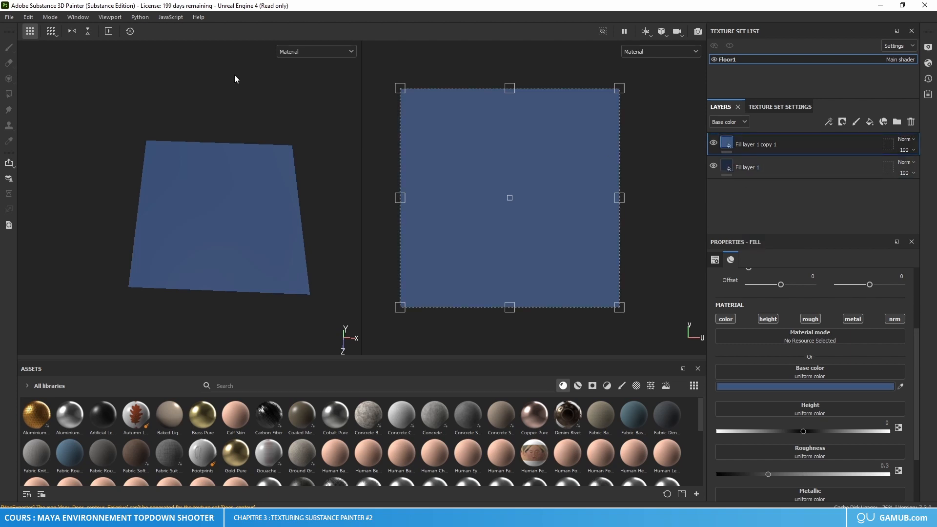
pyautogui.rightClick(728, 146)
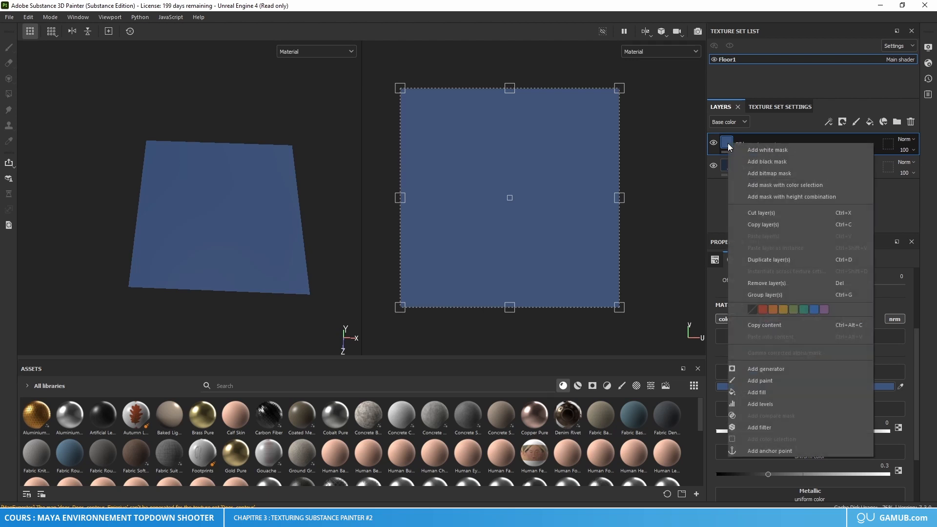
pyautogui.click(766, 164)
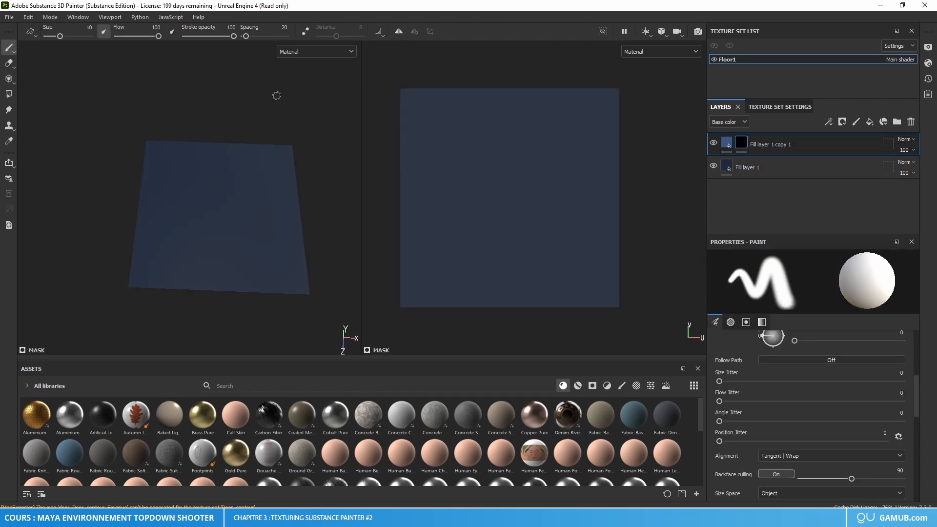
pyautogui.click(9, 93)
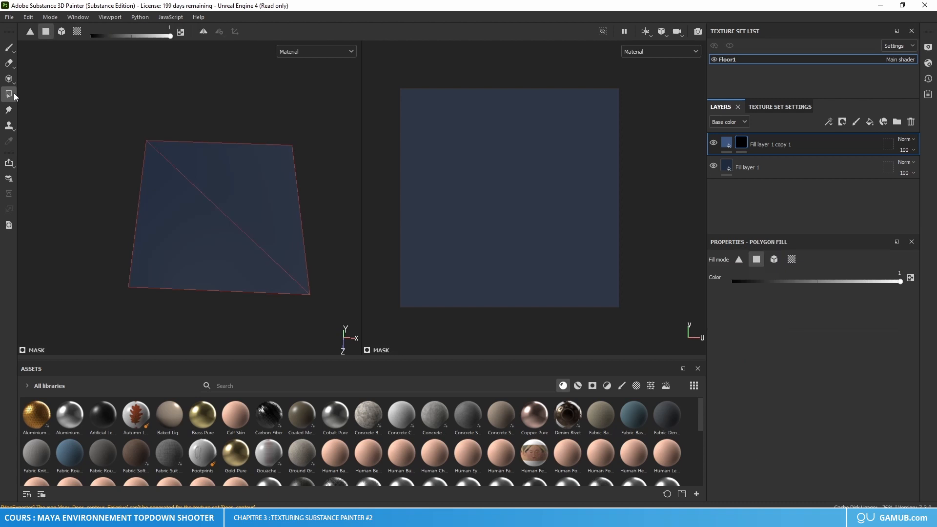
pyautogui.click(76, 32)
pyautogui.click(229, 188)
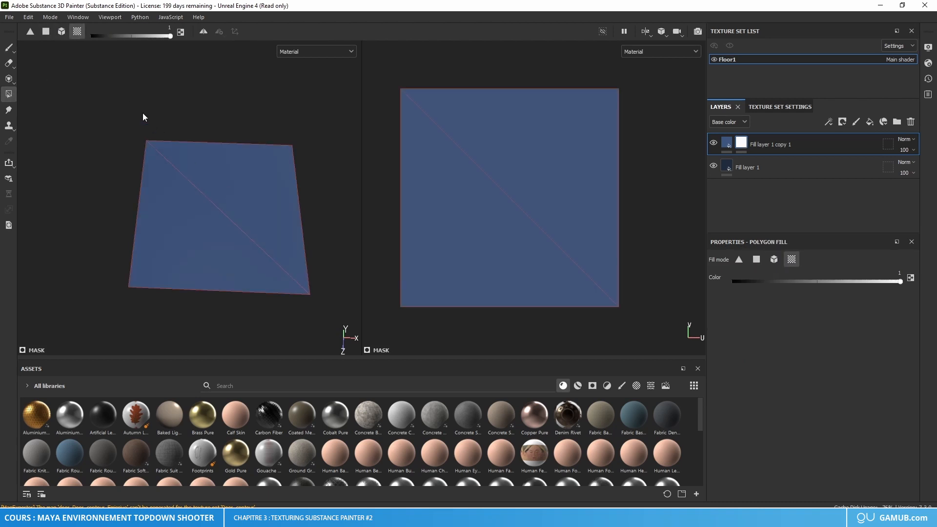
pyautogui.press('1')
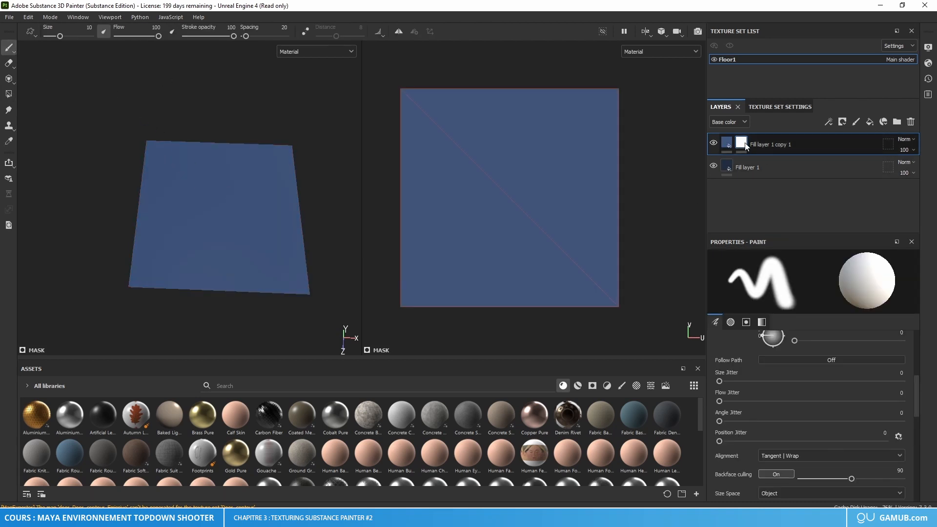
pyautogui.rightClick(745, 146)
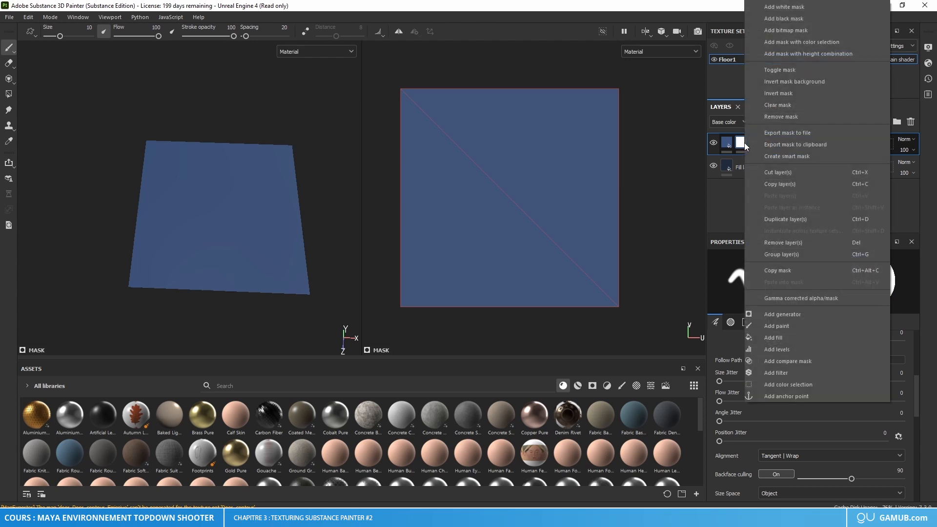
pyautogui.click(783, 373)
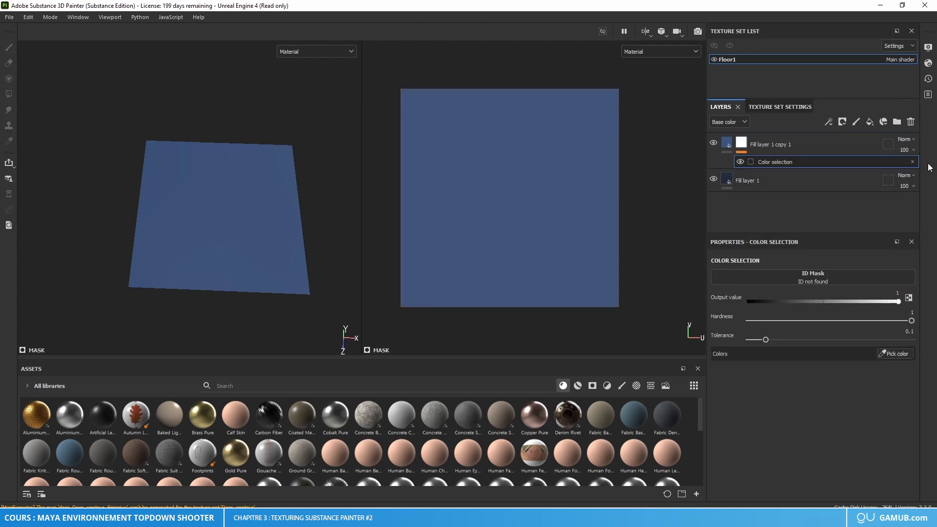
pyautogui.hotkey('ctrl', 'z')
# Step: Add a Transform filter to the mask of the lighter blue fill layer
pyautogui.rightClick(742, 144)
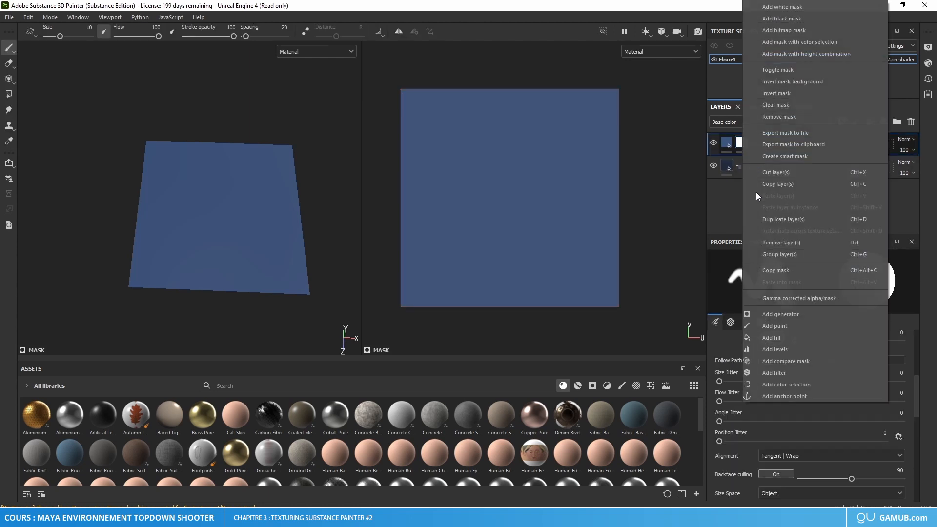
pyautogui.click(782, 374)
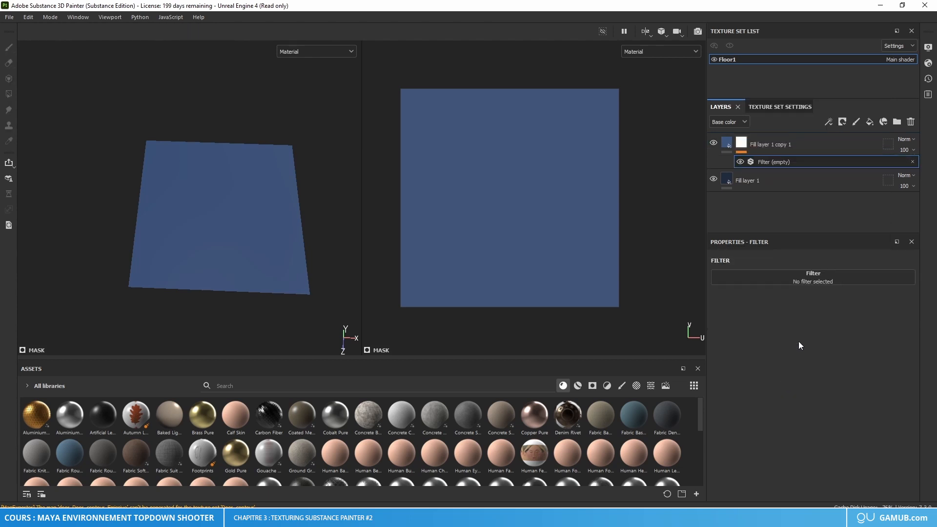
pyautogui.click(824, 282)
pyautogui.click(811, 313)
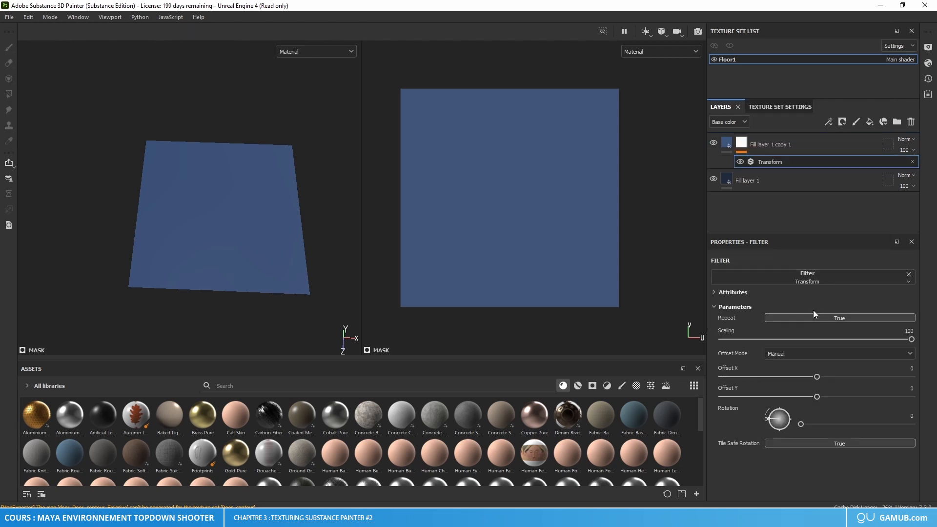
# Step: Set the Transform filter's scaling to 74 so dark seam lines frame the floor tile's centre
pyautogui.moveTo(911, 339); pyautogui.dragTo(871, 339)
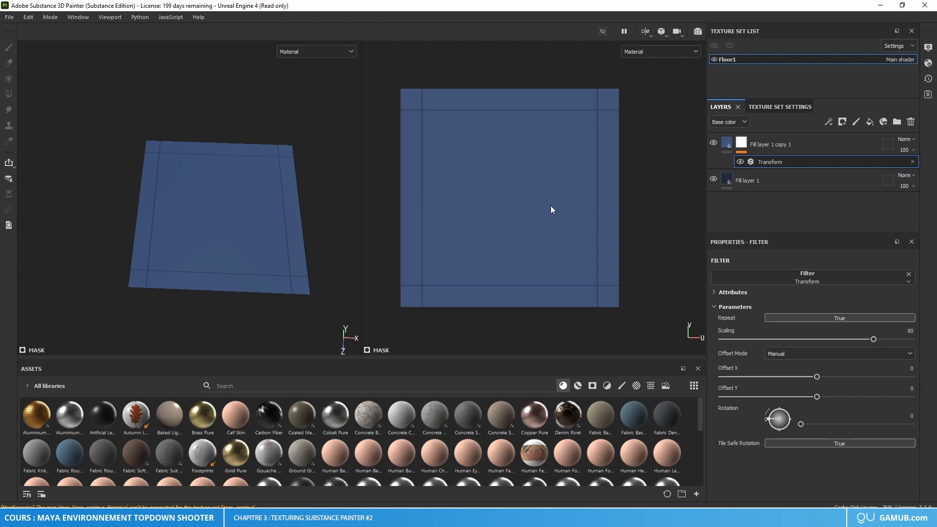
pyautogui.scroll(3, 503, 170)
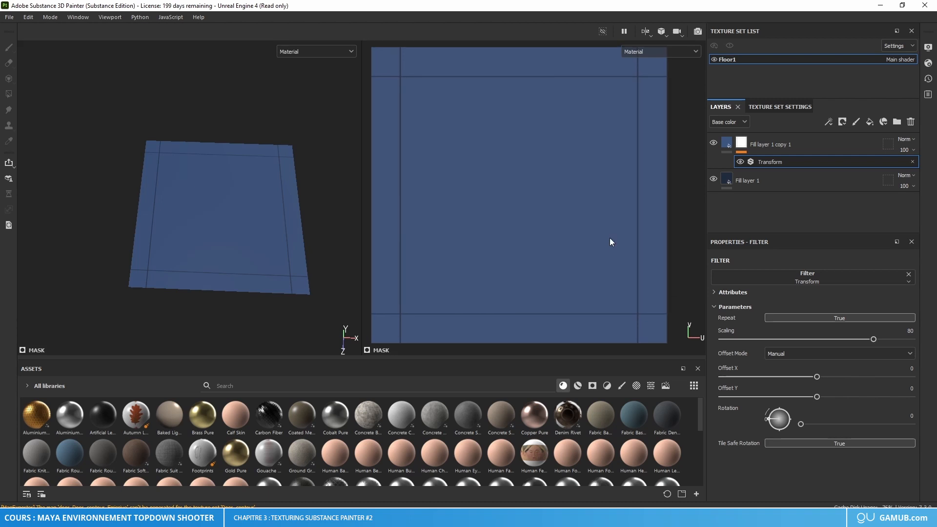
pyautogui.moveTo(872, 340); pyautogui.dragTo(862, 339)
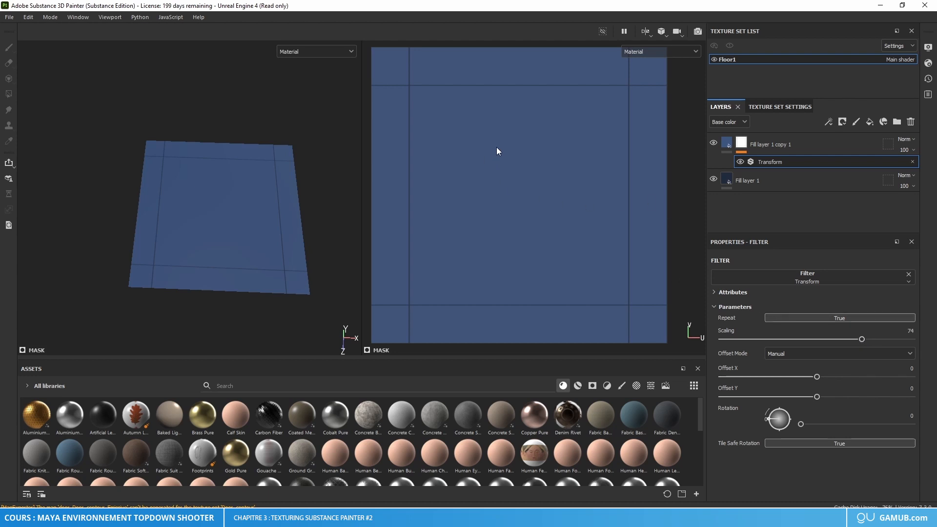
pyautogui.scroll(-2, 507, 170)
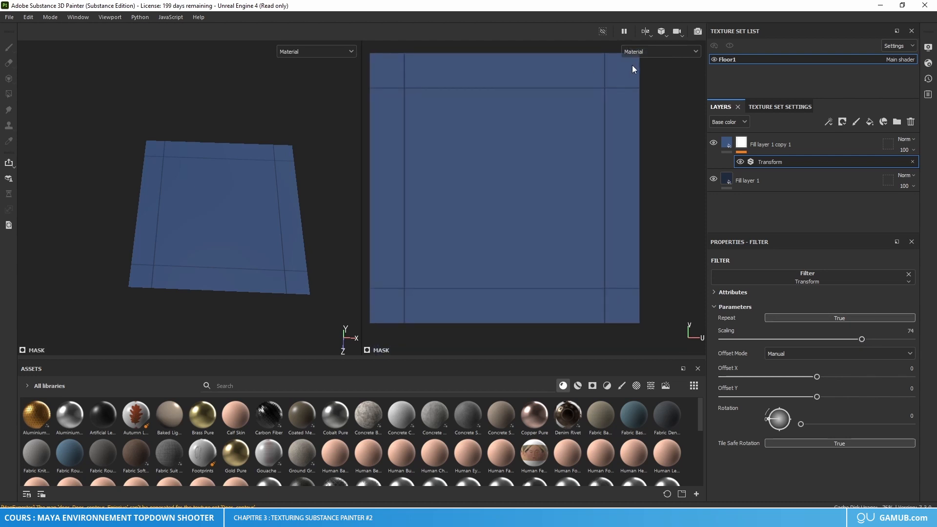
# Step: Create a folder, put the lighter blue fill layer inside it and rename the folder "Bleu clair"
pyautogui.click(743, 148)
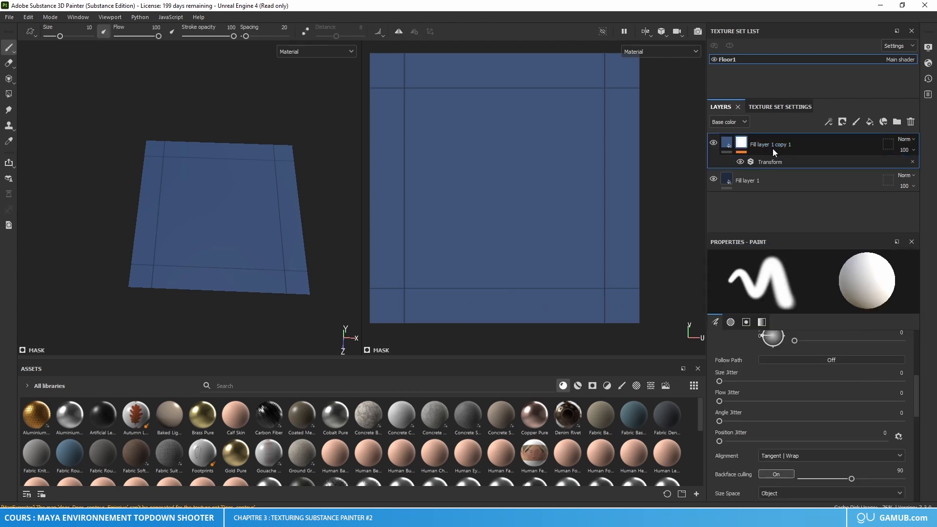
pyautogui.click(899, 122)
pyautogui.moveTo(825, 162)
pyautogui.mouseDown()
pyautogui.moveTo(762, 165)
pyautogui.moveTo(762, 142)
pyautogui.mouseUp()
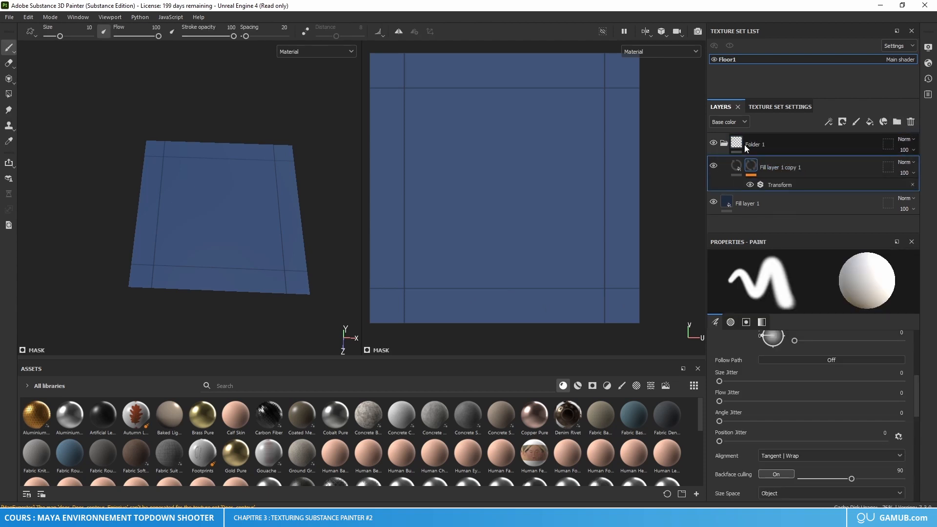
pyautogui.click(721, 143)
pyautogui.doubleClick(756, 144)
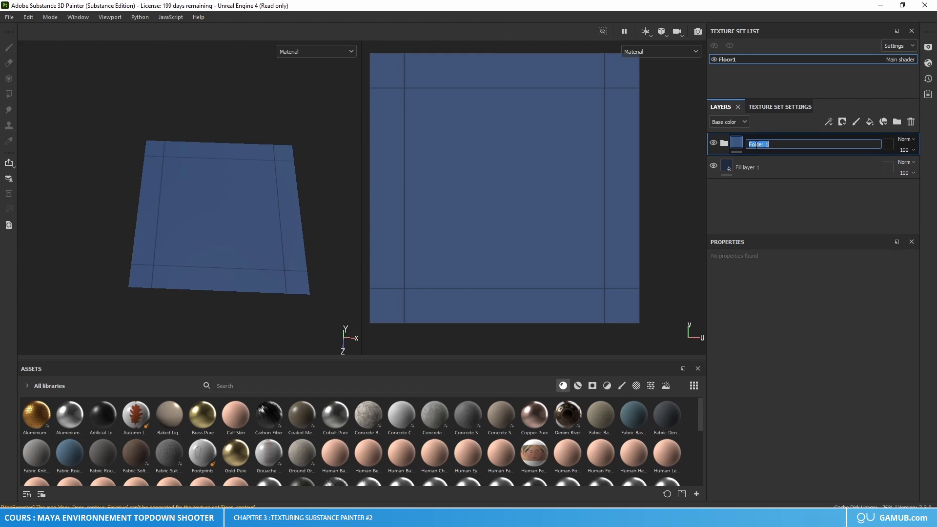
pyautogui.write('Bleu clair')
pyautogui.press('Return')
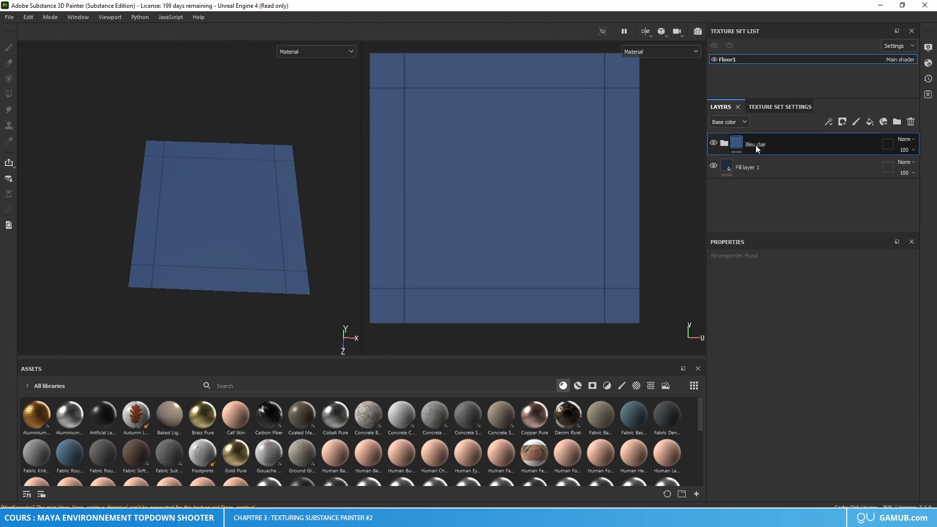
pyautogui.rightClick(729, 147)
pyautogui.click(787, 163)
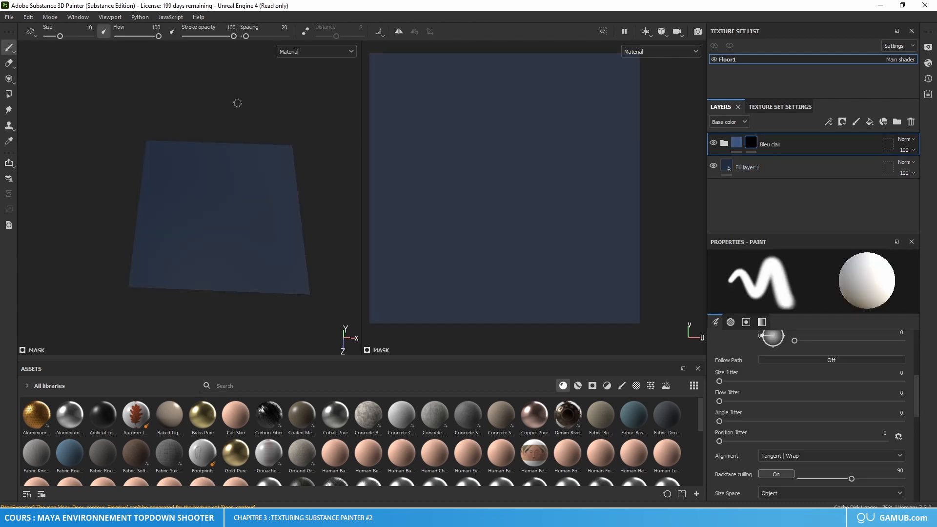
pyautogui.rightClick(752, 145)
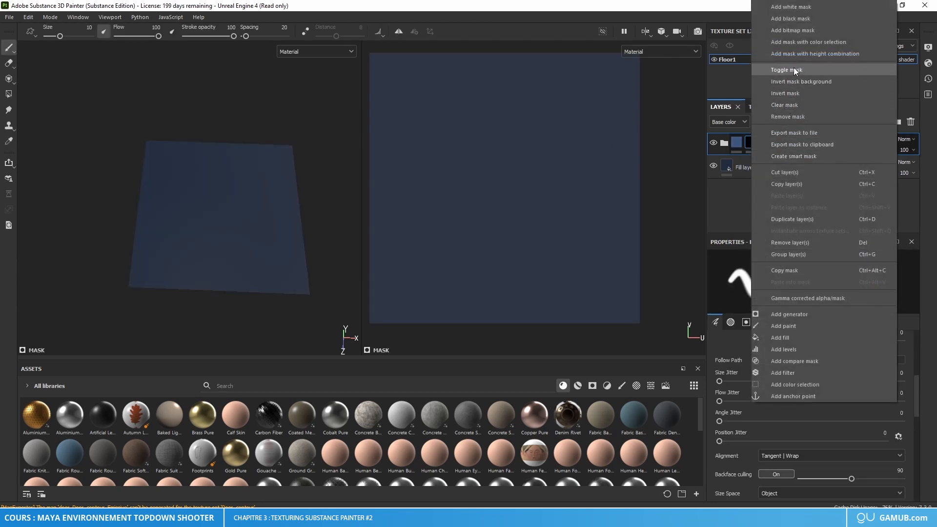
pyautogui.click(788, 117)
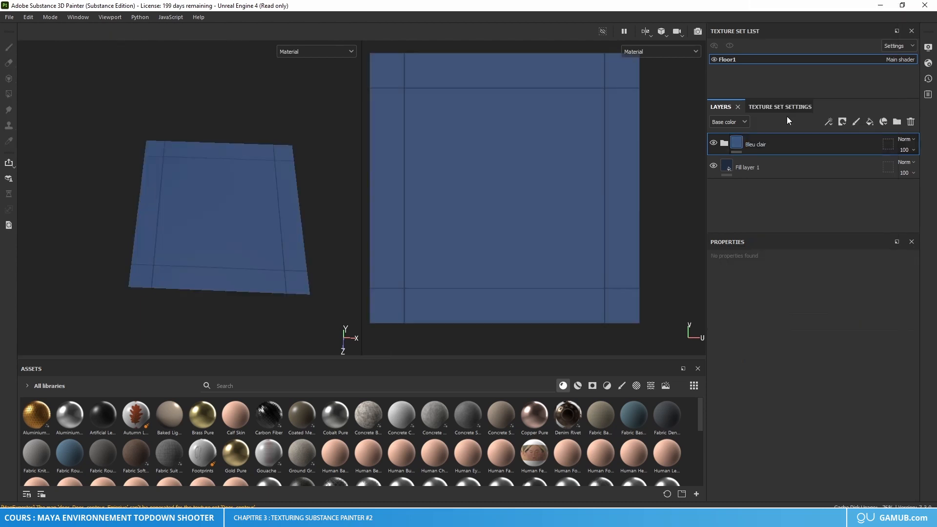
# Step: Add a white mask to the Bleu clair folder and undo the black test strokes painted on it
pyautogui.rightClick(737, 144)
pyautogui.click(783, 146)
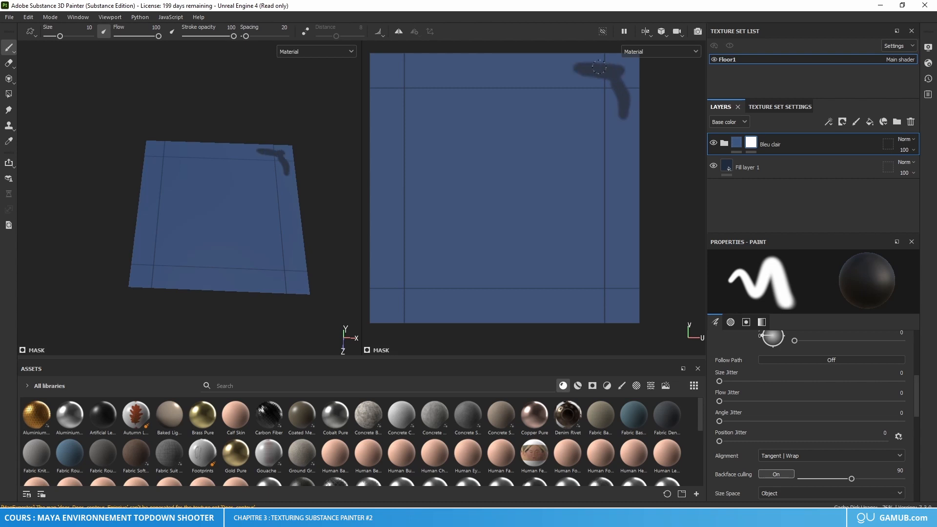
pyautogui.hotkey('ctrl', 'z')
pyautogui.scroll(-1, 585, 159)
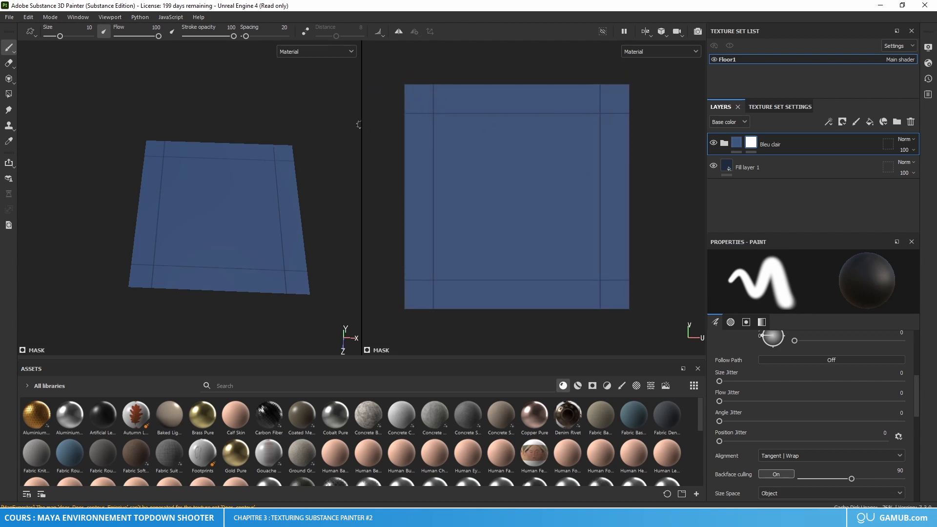
# Step: Search the brush alphas for "square" and assign a solid square alpha to the paint brush
pyautogui.rightClick(419, 104)
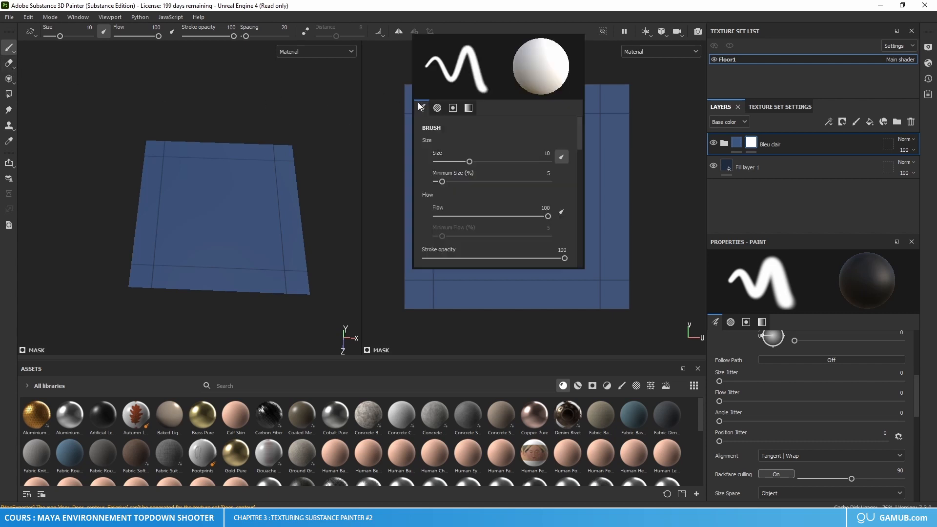
pyautogui.scroll(-10, 505, 215)
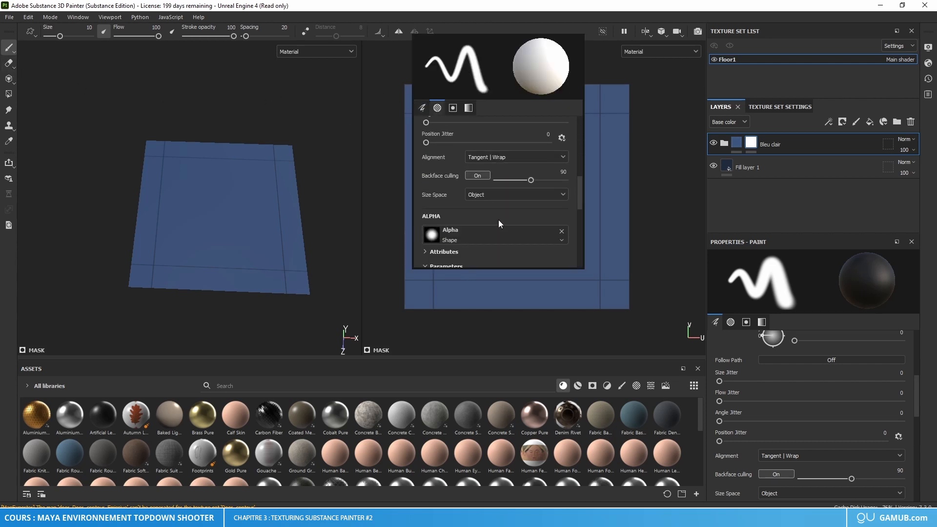
pyautogui.click(479, 233)
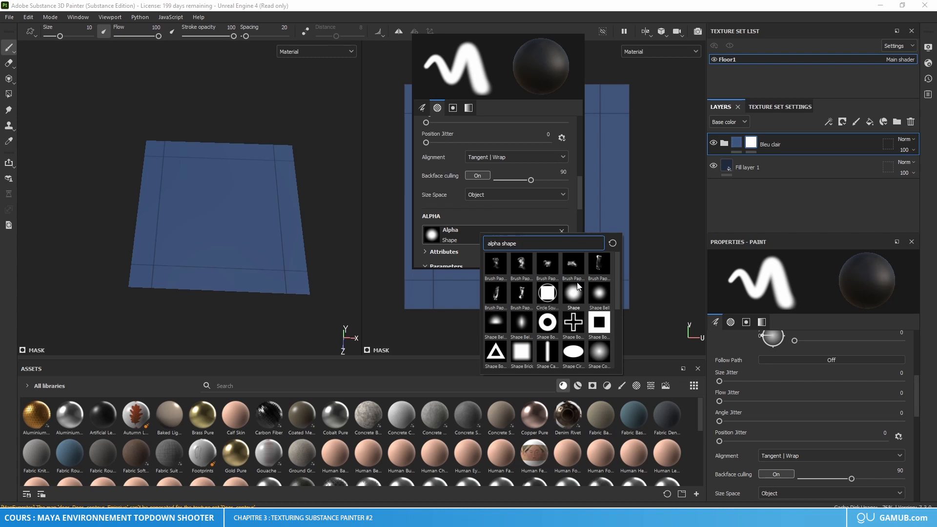
pyautogui.press('BackSpace')
pyautogui.press('BackSpace')
pyautogui.press('BackSpace')
pyautogui.write('quar')
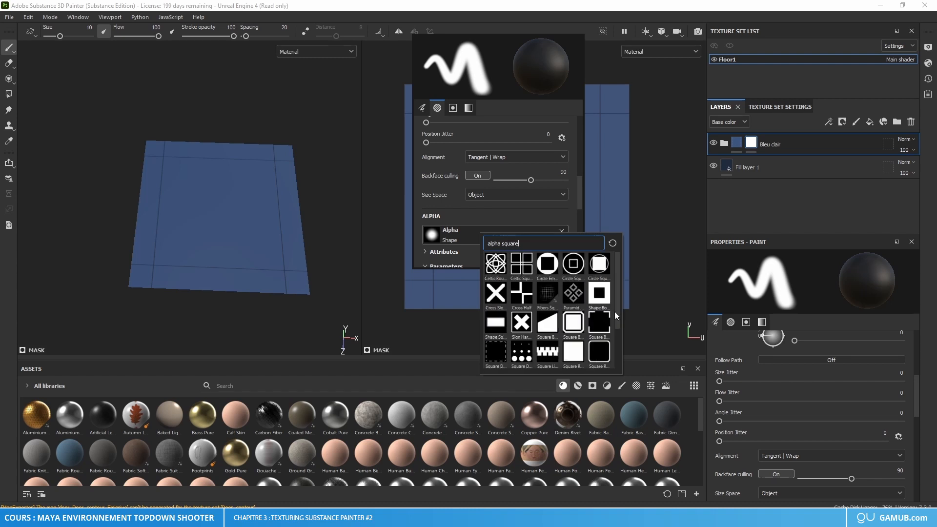
pyautogui.click(573, 352)
pyautogui.scroll(9, 508, 168)
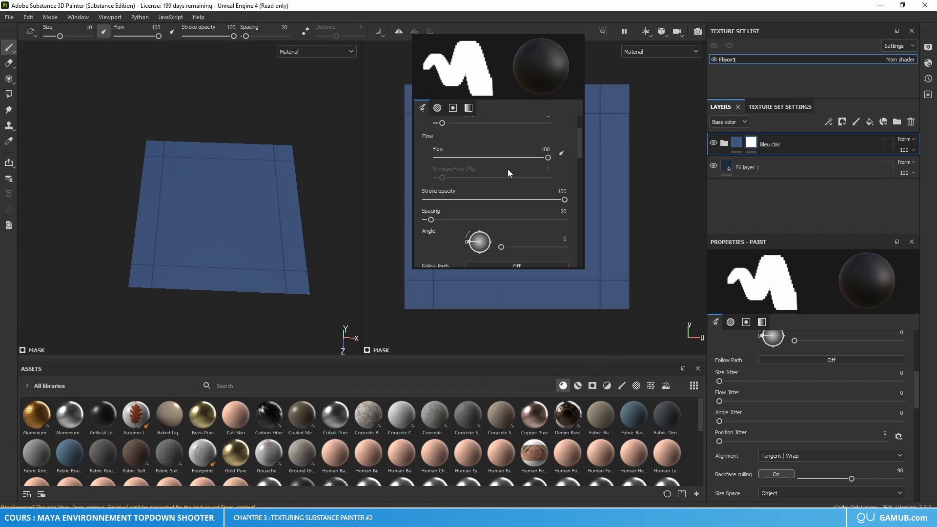
# Step: Set the square brush's size to 28 so it matches the tile's upper-left corner square
pyautogui.rightClick(418, 97)
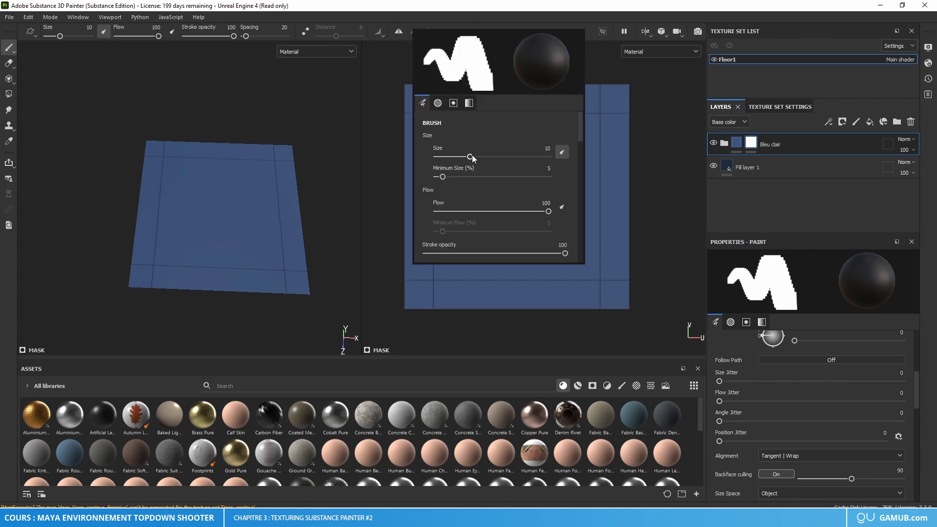
pyautogui.moveTo(470, 156); pyautogui.dragTo(494, 161)
pyautogui.rightClick(418, 98)
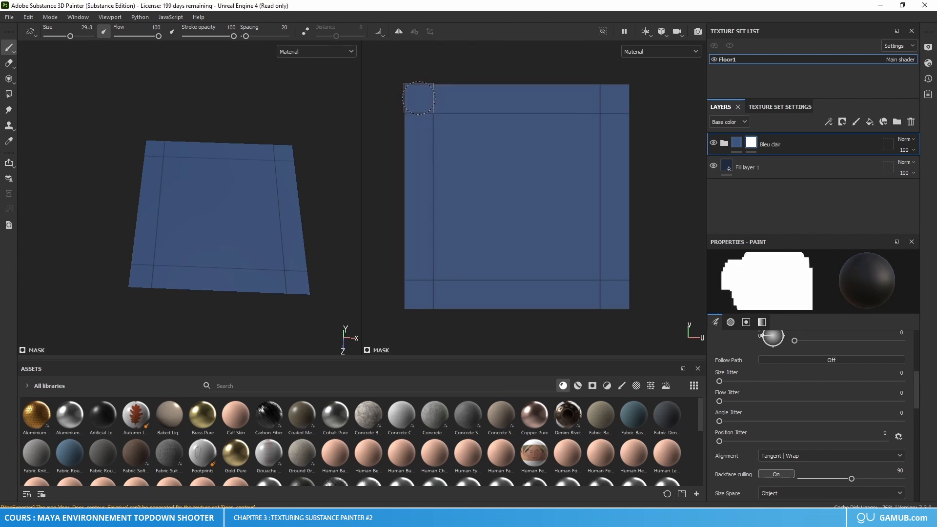
pyautogui.scroll(5, 418, 98)
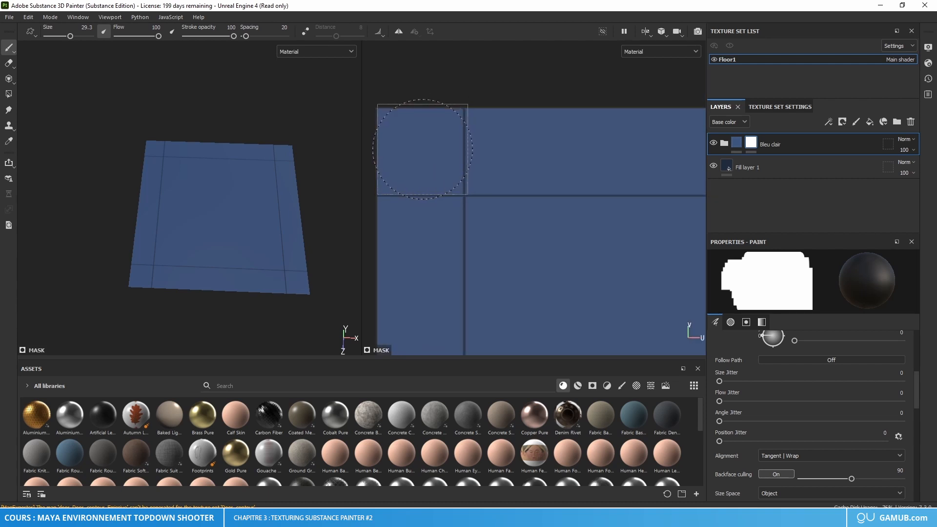
pyautogui.rightClick(422, 152)
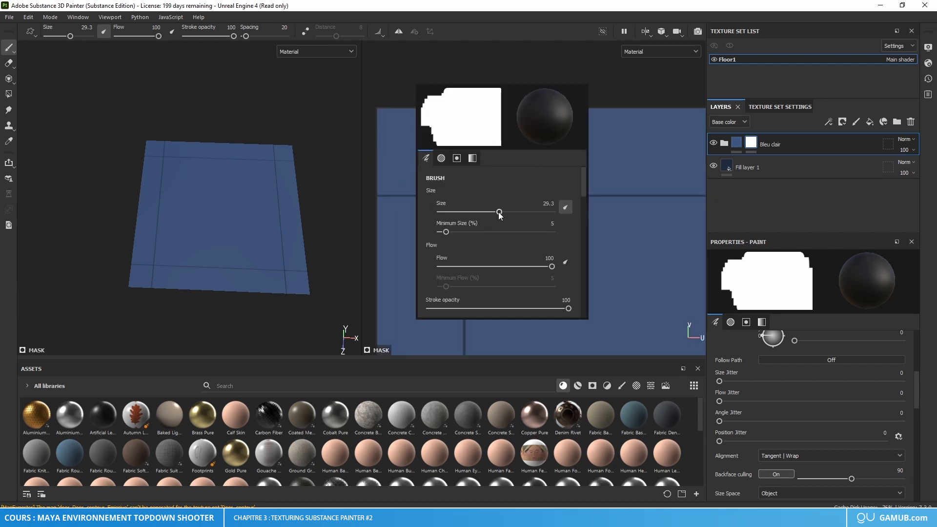
pyautogui.click(550, 202)
pyautogui.write('28')
pyautogui.press('Return')
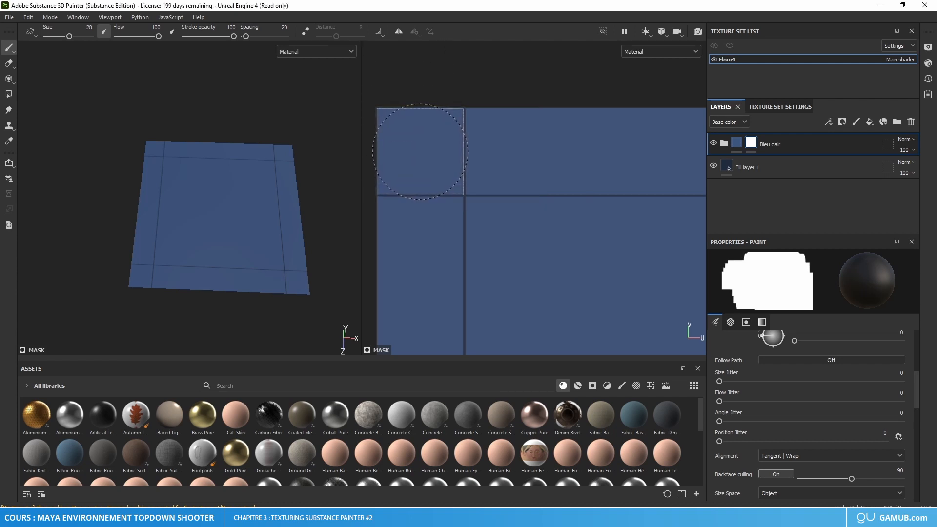
# Step: Mask out the upper-left corner square, continuing in a straight line across the tile's whole top strip in the UV view
pyautogui.click(419, 151)
pyautogui.scroll(-3, 419, 151)
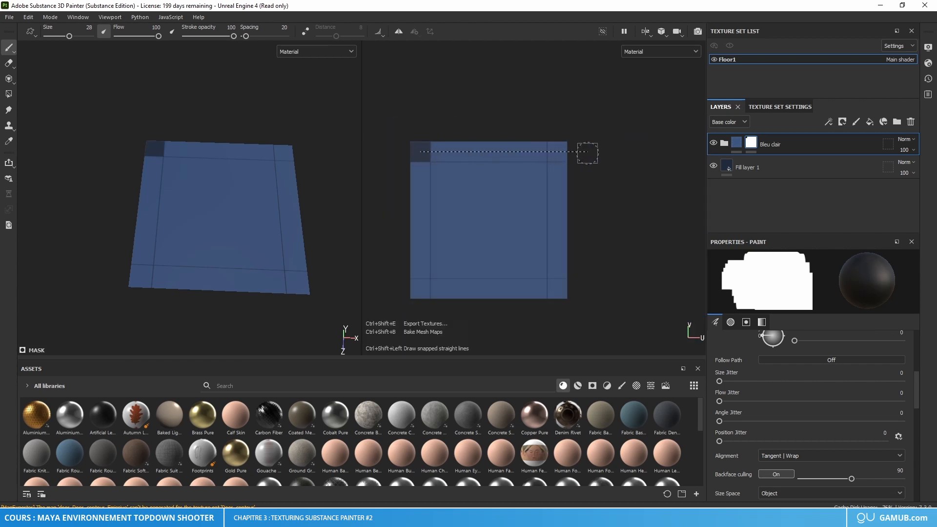
pyautogui.keyDown('ctrl'); pyautogui.keyDown('shift'); pyautogui.click(587, 153); pyautogui.keyUp('shift'); pyautogui.keyUp('ctrl')
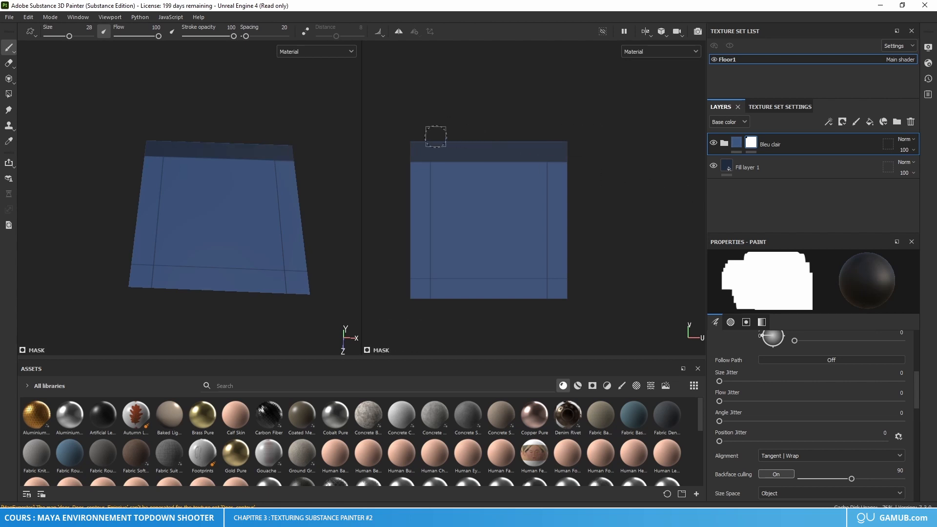
# Step: Paint over the leftover lighter blue slivers along the tile's top edge on the Bleu clair folder's mask
pyautogui.scroll(6, 446, 138)
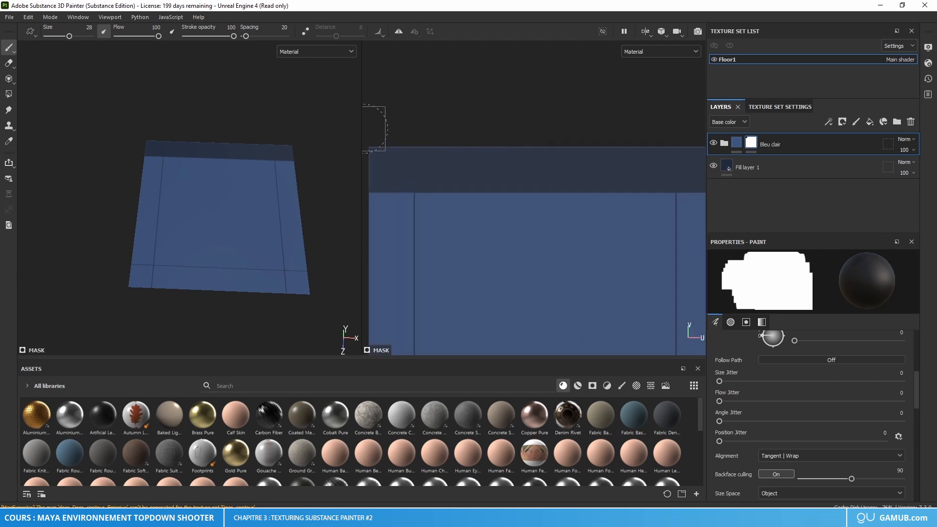
pyautogui.keyDown('alt'); pyautogui.moveTo(410, 150); pyautogui.dragTo(484, 160, button='middle'); pyautogui.keyUp('alt')
pyautogui.scroll(3, 464, 161)
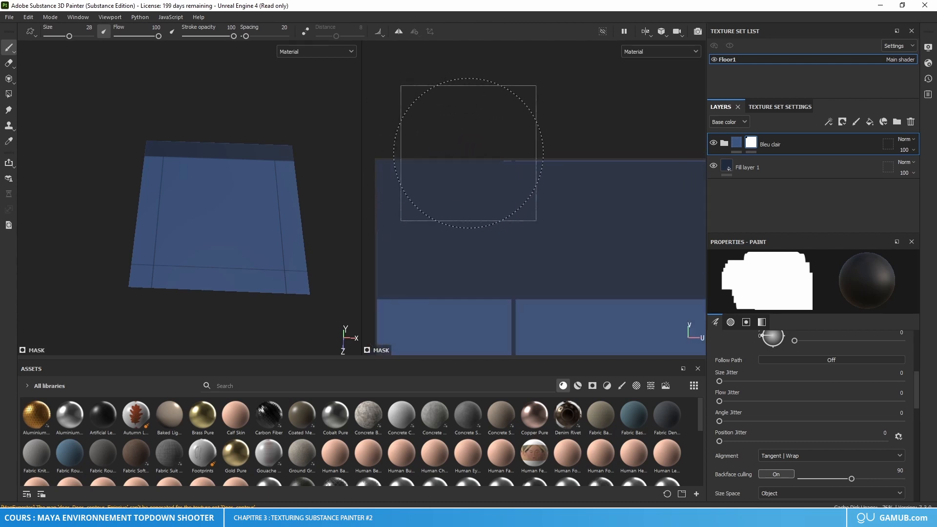
pyautogui.keyDown('alt'); pyautogui.moveTo(627, 160); pyautogui.dragTo(468, 165, button='middle'); pyautogui.keyUp('alt')
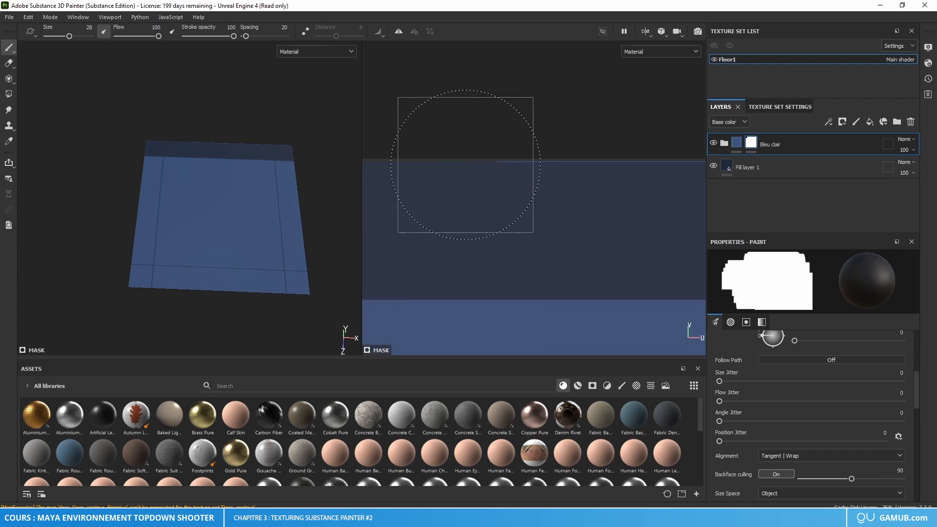
pyautogui.keyDown('alt'); pyautogui.moveTo(623, 172); pyautogui.dragTo(474, 170, button='middle'); pyautogui.keyUp('alt')
pyautogui.moveTo(447, 155)
pyautogui.mouseDown()
pyautogui.moveTo(512, 150)
pyautogui.moveTo(512, 163)
pyautogui.moveTo(609, 163)
pyautogui.mouseUp()
pyautogui.keyDown('alt'); pyautogui.moveTo(628, 163); pyautogui.dragTo(453, 167, button='middle'); pyautogui.keyUp('alt')
pyautogui.keyDown('alt'); pyautogui.moveTo(587, 140); pyautogui.dragTo(482, 190, button='middle'); pyautogui.keyUp('alt')
pyautogui.moveTo(577, 179); pyautogui.dragTo(646, 186)
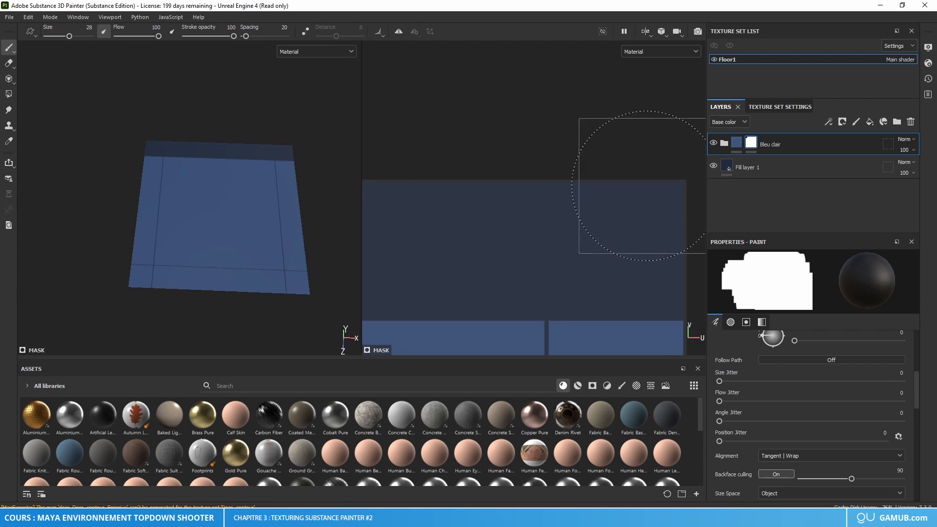
# Step: Mask out the lower-left corner square, continuing in a straight line across the tile's whole bottom strip in the UV view
pyautogui.scroll(-5, 535, 189)
pyautogui.scroll(-6, 526, 241)
pyautogui.keyDown('alt'); pyautogui.moveTo(521, 245); pyautogui.dragTo(573, 161, button='middle'); pyautogui.keyUp('alt')
pyautogui.keyDown('alt'); pyautogui.moveTo(527, 228); pyautogui.dragTo(533, 179, button='middle'); pyautogui.keyUp('alt')
pyautogui.scroll(1, 533, 178)
pyautogui.scroll(6, 494, 259)
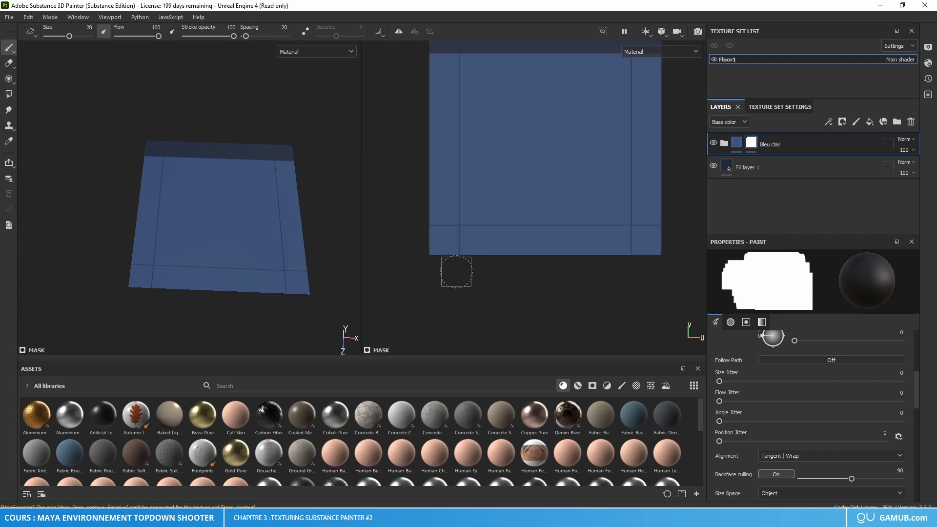
pyautogui.keyDown('alt'); pyautogui.moveTo(415, 254); pyautogui.dragTo(464, 256, button='middle'); pyautogui.keyUp('alt')
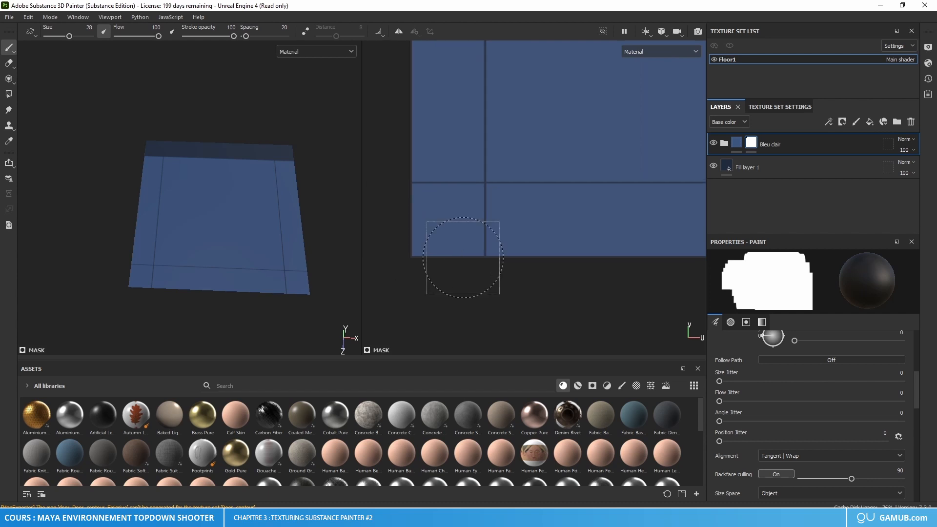
pyautogui.scroll(3, 459, 219)
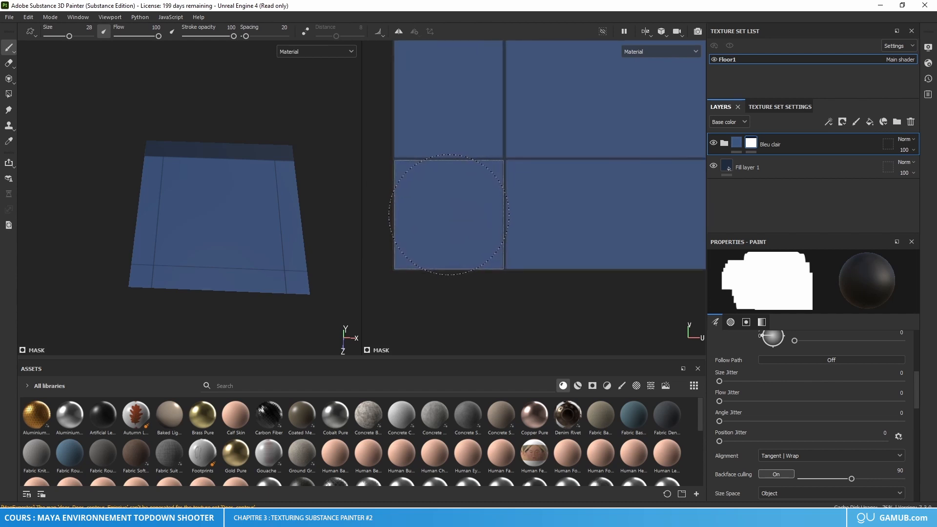
pyautogui.click(449, 215)
pyautogui.scroll(-8, 449, 215)
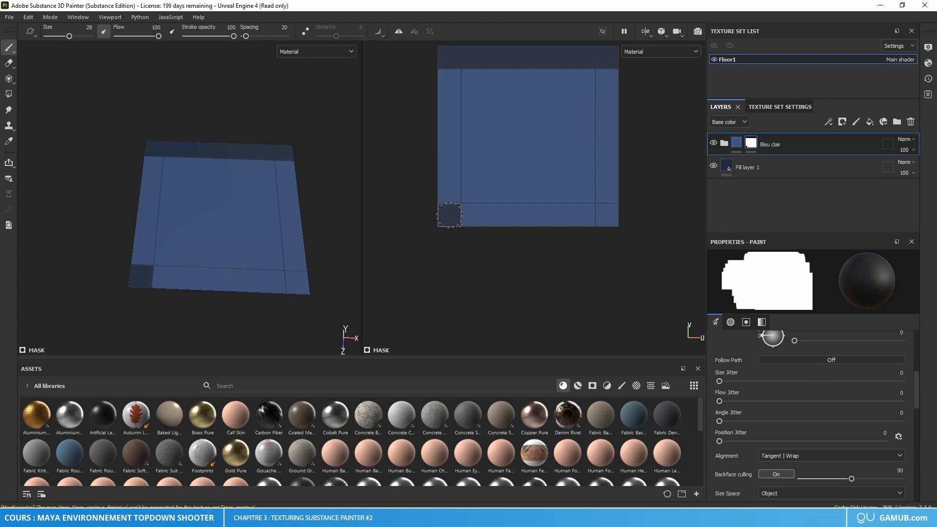
pyautogui.hotkey('ctrl', 'shift')
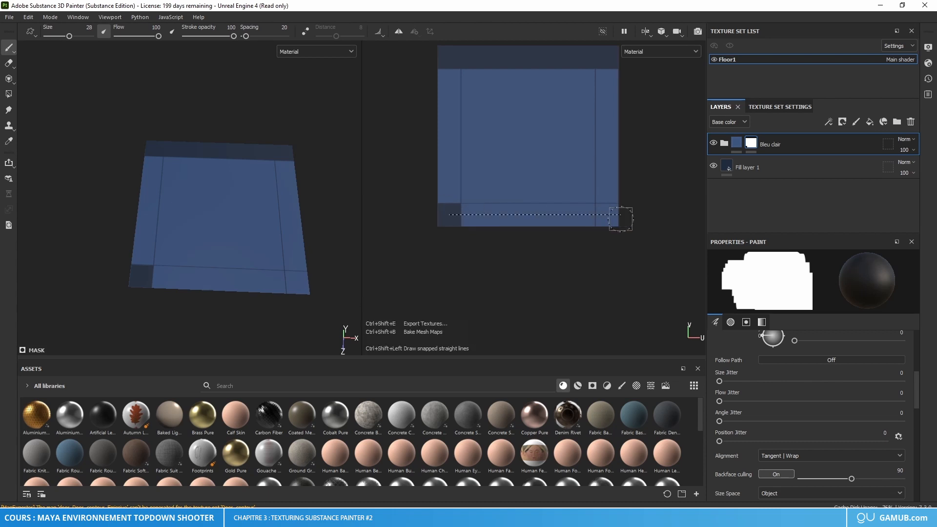
pyautogui.keyDown('ctrl'); pyautogui.keyDown('shift'); pyautogui.click(620, 217); pyautogui.keyUp('shift'); pyautogui.keyUp('ctrl')
# Step: Paint out the leftover lighter blue slivers along the tile's bottom edge on the Bleu clair folder's mask
pyautogui.scroll(3, 446, 247)
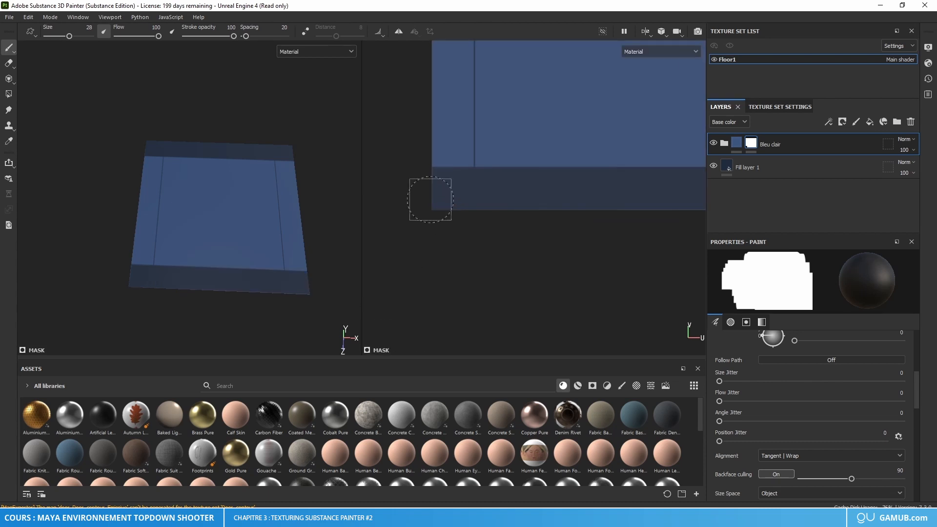
pyautogui.scroll(4, 430, 199)
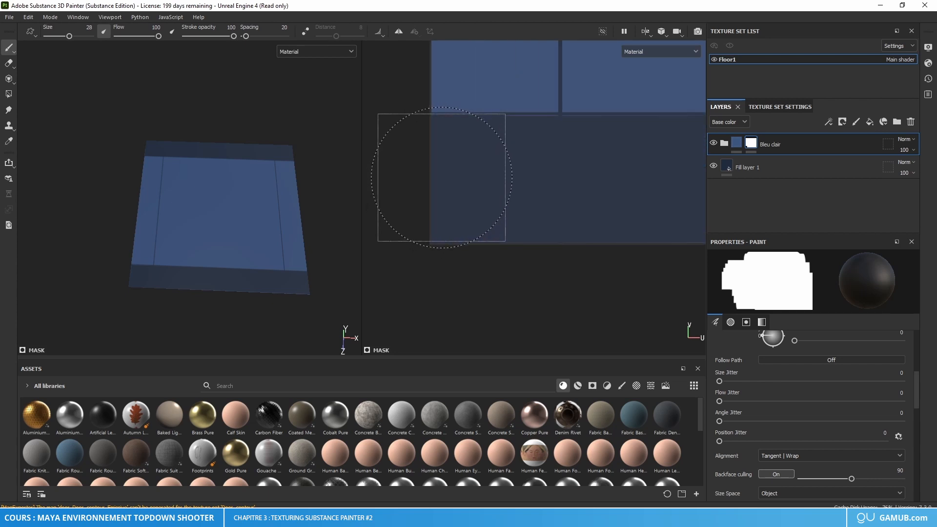
pyautogui.keyDown('alt'); pyautogui.moveTo(588, 213); pyautogui.dragTo(426, 252, button='middle'); pyautogui.keyUp('alt')
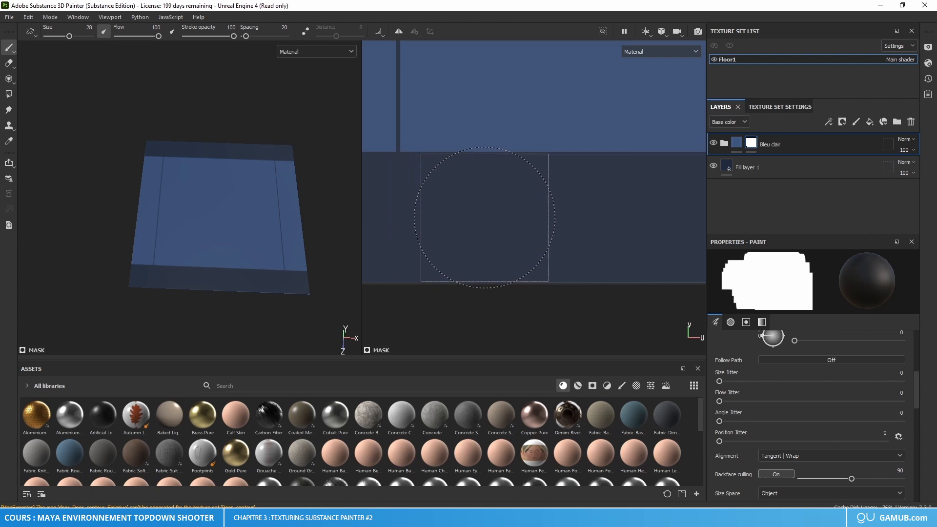
pyautogui.keyDown('alt'); pyautogui.moveTo(542, 217); pyautogui.dragTo(432, 257, button='middle'); pyautogui.keyUp('alt')
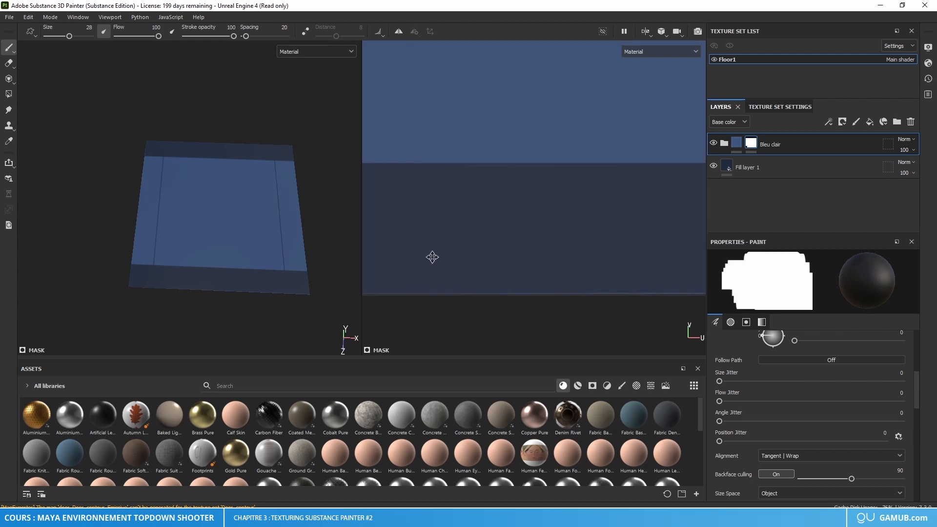
pyautogui.keyDown('alt'); pyautogui.moveTo(534, 238); pyautogui.dragTo(480, 243, button='middle'); pyautogui.keyUp('alt')
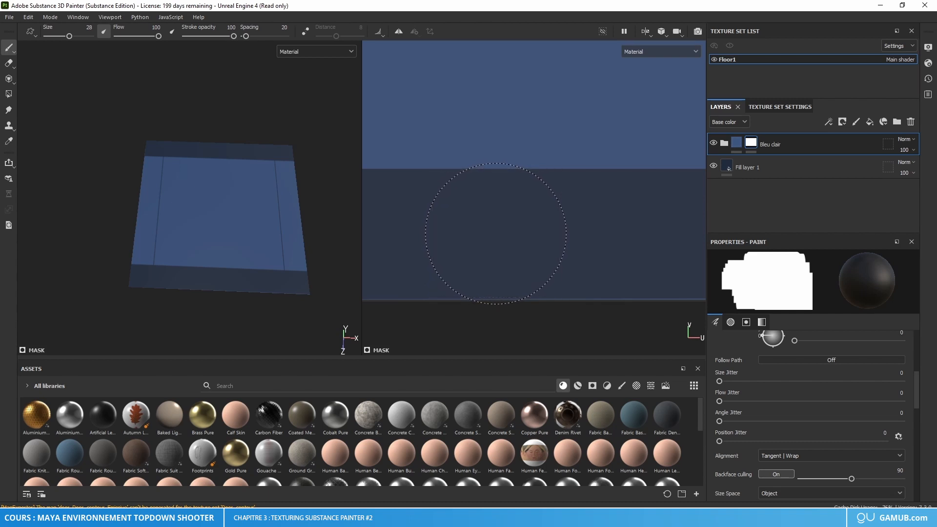
pyautogui.keyDown('alt'); pyautogui.moveTo(587, 247); pyautogui.dragTo(489, 254, button='middle'); pyautogui.keyUp('alt')
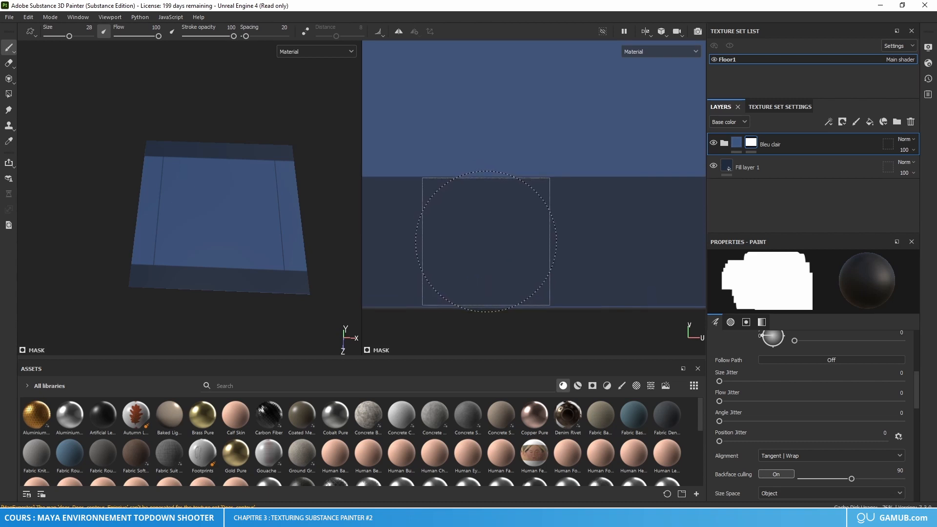
pyautogui.moveTo(577, 270)
pyautogui.keyDown('alt'); pyautogui.mouseDown(button='middle')
pyautogui.moveTo(530, 315)
pyautogui.moveTo(473, 307)
pyautogui.mouseUp(button='middle'); pyautogui.keyUp('alt')
pyautogui.moveTo(616, 316)
pyautogui.keyDown('alt'); pyautogui.mouseDown(button='middle')
pyautogui.moveTo(417, 301)
pyautogui.moveTo(475, 247)
pyautogui.mouseUp(button='middle'); pyautogui.keyUp('alt')
pyautogui.moveTo(605, 246); pyautogui.dragTo(471, 252)
pyautogui.keyDown('alt'); pyautogui.moveTo(472, 253); pyautogui.dragTo(635, 242, button='middle'); pyautogui.keyUp('alt')
pyautogui.moveTo(649, 250); pyautogui.dragTo(416, 246)
pyautogui.keyDown('alt'); pyautogui.moveTo(416, 247); pyautogui.dragTo(535, 232, button='middle'); pyautogui.keyUp('alt')
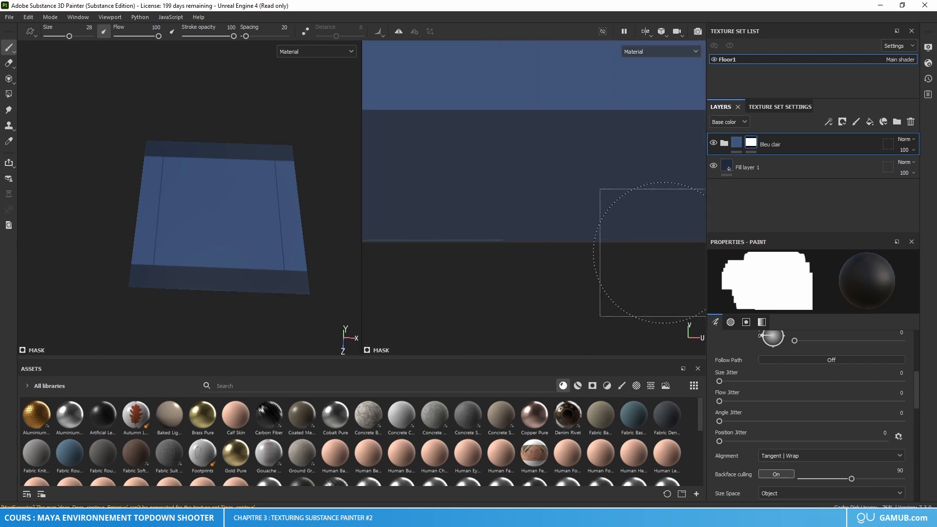
pyautogui.moveTo(654, 250); pyautogui.dragTo(420, 227)
pyautogui.moveTo(420, 241)
pyautogui.keyDown('alt'); pyautogui.mouseDown(button='middle')
pyautogui.moveTo(535, 247)
pyautogui.moveTo(634, 235)
pyautogui.mouseUp(button='middle'); pyautogui.keyUp('alt')
pyautogui.moveTo(644, 236)
pyautogui.mouseDown()
pyautogui.moveTo(528, 223)
pyautogui.moveTo(428, 230)
pyautogui.mouseUp()
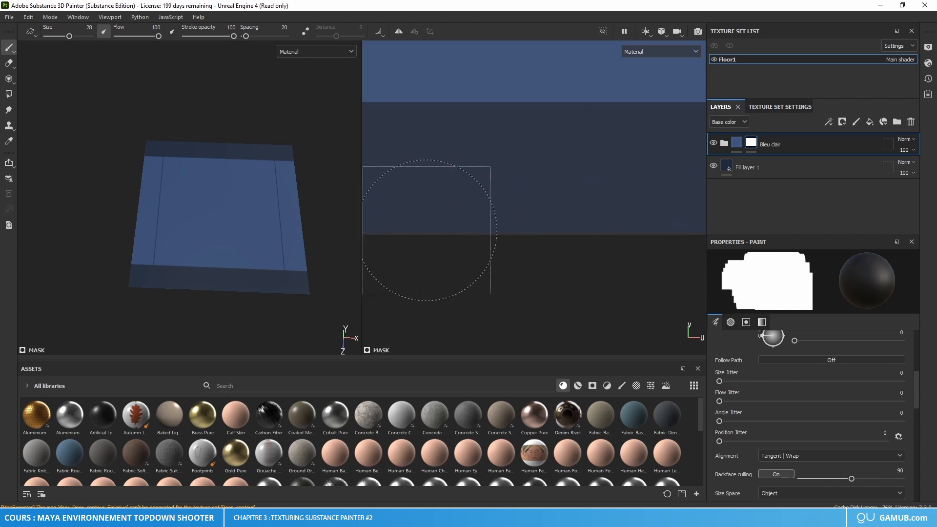
pyautogui.keyDown('alt'); pyautogui.moveTo(426, 230); pyautogui.dragTo(605, 226, button='middle'); pyautogui.keyUp('alt')
pyautogui.moveTo(702, 240)
pyautogui.mouseDown()
pyautogui.moveTo(563, 219)
pyautogui.moveTo(433, 215)
pyautogui.mouseUp()
pyautogui.keyDown('alt'); pyautogui.moveTo(432, 216); pyautogui.dragTo(597, 228, button='middle'); pyautogui.keyUp('alt')
pyautogui.moveTo(636, 241); pyautogui.dragTo(503, 215)
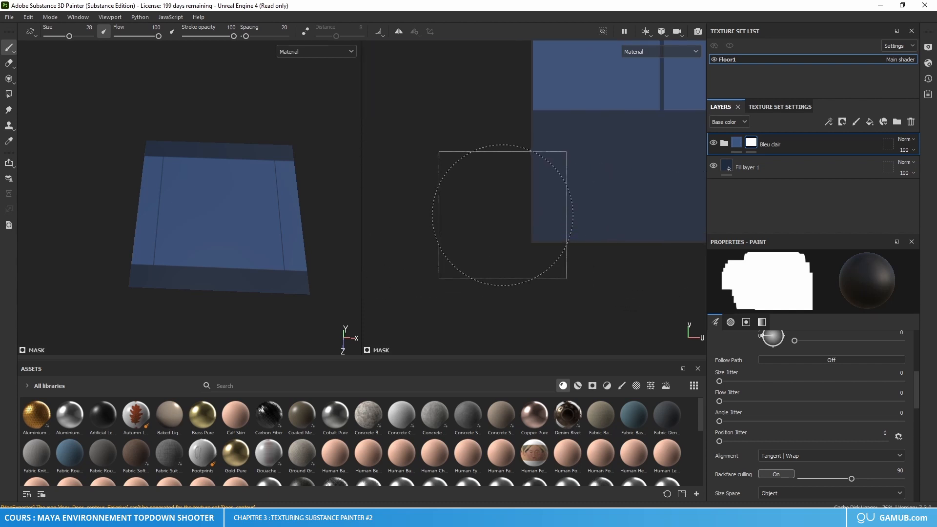
# Step: Mask out the tile's right strip with a straight stroke from the upper-right corner square down past the bottom edge
pyautogui.scroll(-5, 502, 214)
pyautogui.keyDown('alt'); pyautogui.moveTo(502, 236); pyautogui.dragTo(482, 264, button='middle'); pyautogui.keyUp('alt')
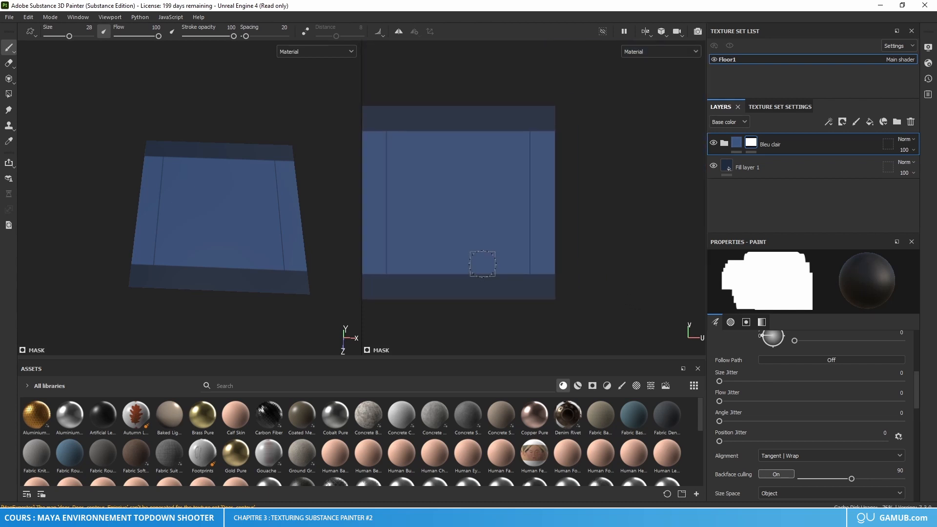
pyautogui.scroll(3, 551, 124)
pyautogui.keyDown('alt'); pyautogui.moveTo(565, 135); pyautogui.dragTo(514, 203, button='middle'); pyautogui.keyUp('alt')
pyautogui.scroll(3, 483, 184)
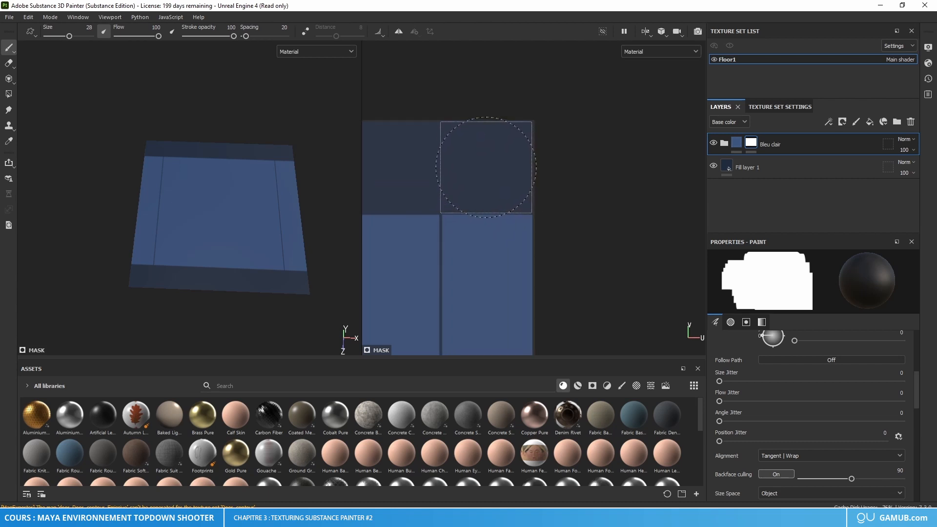
pyautogui.scroll(-6, 485, 167)
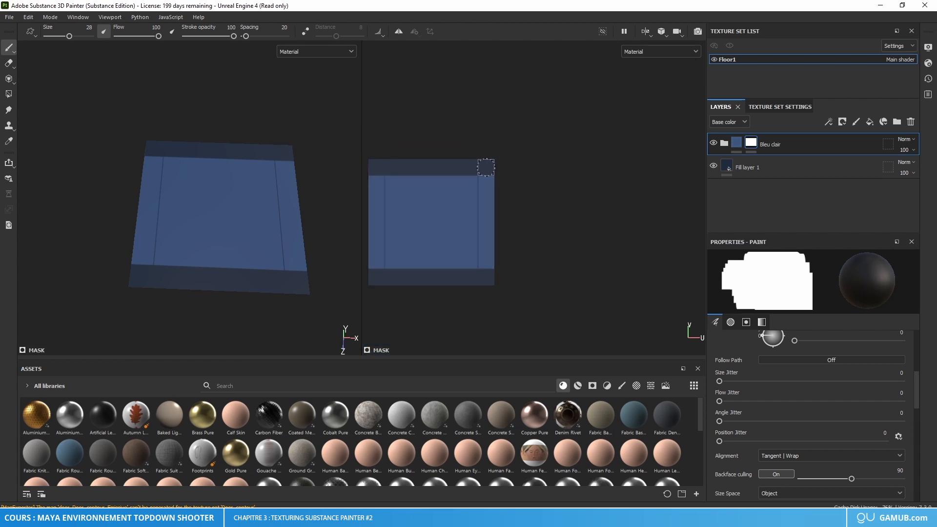
pyautogui.hotkey('ctrl', 'shift')
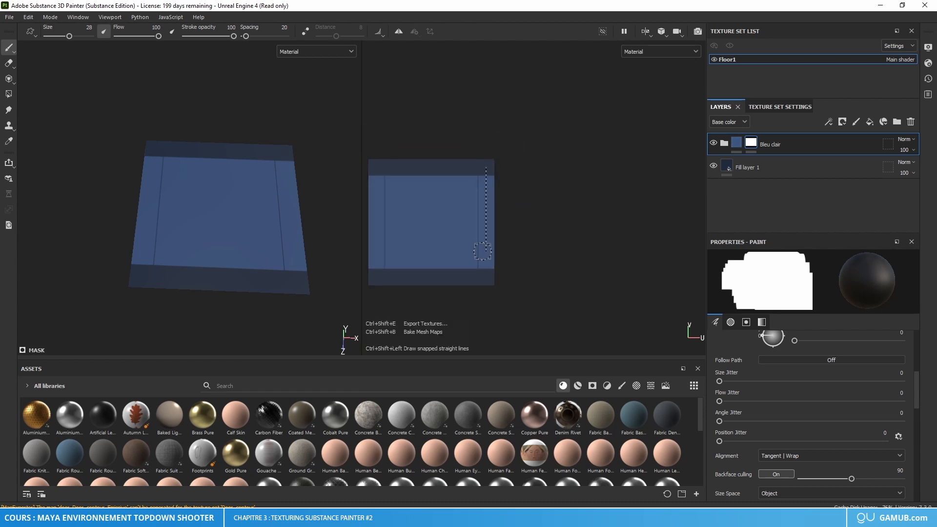
pyautogui.keyDown('ctrl'); pyautogui.keyDown('shift'); pyautogui.click(484, 297); pyautogui.keyUp('shift'); pyautogui.keyUp('ctrl')
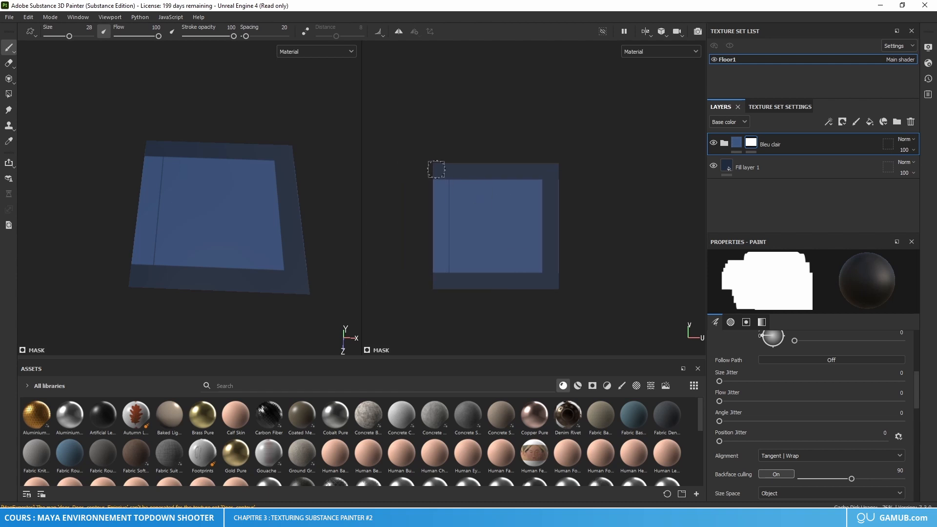
# Step: Mask out the tile's left strip with a straight stroke from the upper-left corner square down to the bottom edge
pyautogui.scroll(5, 436, 169)
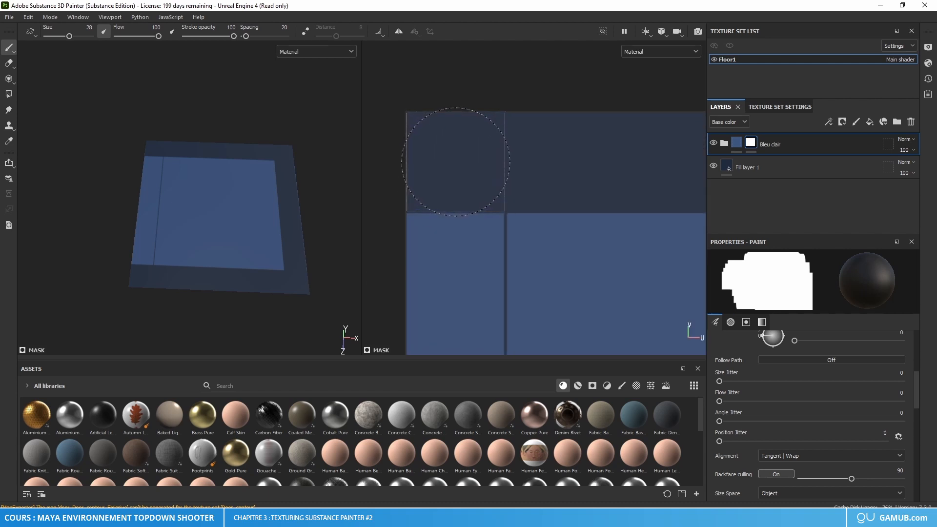
pyautogui.scroll(-5, 456, 162)
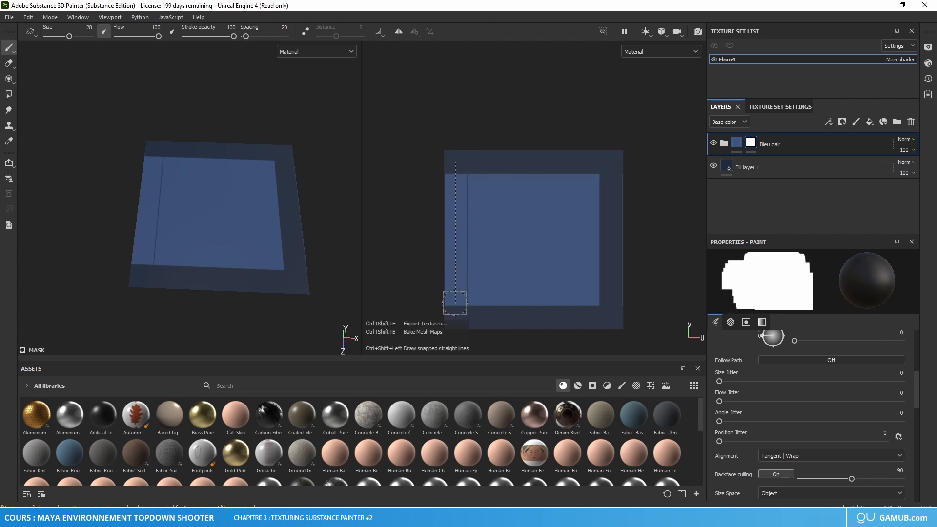
pyautogui.keyDown('ctrl'); pyautogui.keyDown('shift'); pyautogui.click(457, 331); pyautogui.keyUp('shift'); pyautogui.keyUp('ctrl')
# Step: Paint out the leftover lighter blue slivers along the tile's right edge on the folder's mask
pyautogui.moveTo(632, 270); pyautogui.dragTo(532, 196, button='middle')
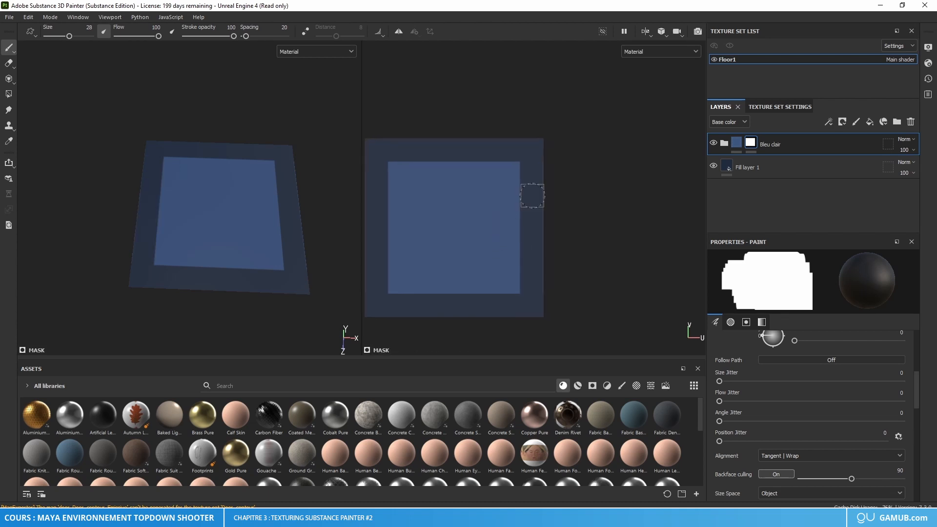
pyautogui.scroll(5, 543, 173)
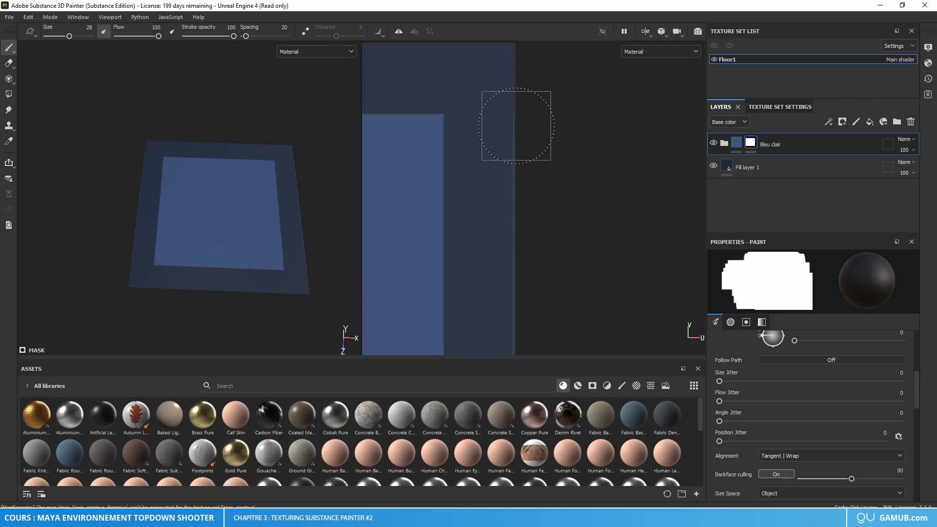
pyautogui.moveTo(505, 137); pyautogui.dragTo(514, 311)
pyautogui.keyDown('alt'); pyautogui.moveTo(529, 308); pyautogui.dragTo(521, 141, button='middle'); pyautogui.keyUp('alt')
pyautogui.moveTo(502, 194)
pyautogui.mouseDown()
pyautogui.moveTo(506, 283)
pyautogui.moveTo(493, 255)
pyautogui.mouseUp()
pyautogui.keyDown('alt'); pyautogui.moveTo(523, 320); pyautogui.dragTo(516, 134, button='middle'); pyautogui.keyUp('alt')
pyautogui.moveTo(499, 156)
pyautogui.mouseDown()
pyautogui.moveTo(501, 140)
pyautogui.moveTo(500, 180)
pyautogui.mouseUp()
# Step: Go over the tile's left edge on the folder's mask to clear any remaining lighter blue slivers
pyautogui.keyDown('alt'); pyautogui.moveTo(479, 214); pyautogui.dragTo(755, 289, button='middle'); pyautogui.keyUp('alt')
pyautogui.moveTo(395, 129)
pyautogui.keyDown('alt'); pyautogui.mouseDown(button='middle')
pyautogui.moveTo(613, 251)
pyautogui.moveTo(554, 241)
pyautogui.mouseUp(button='middle'); pyautogui.keyUp('alt')
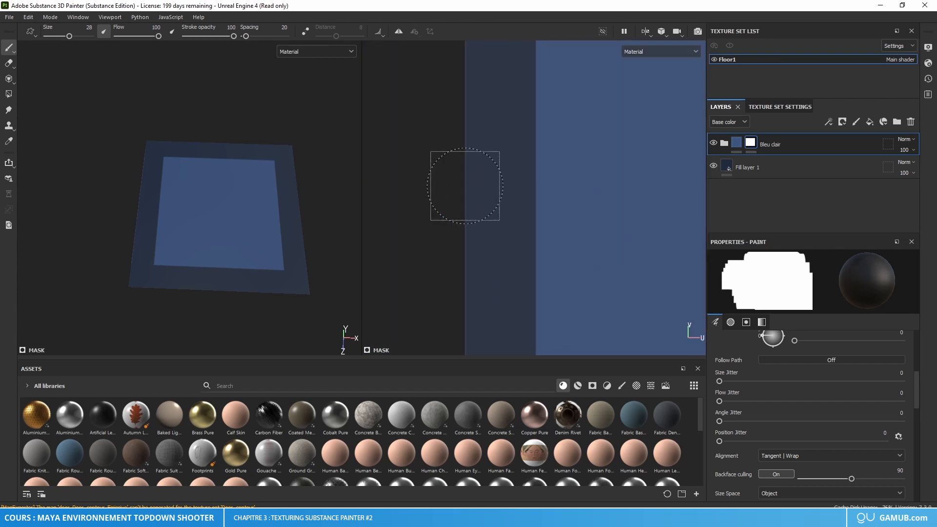
pyautogui.keyDown('alt'); pyautogui.moveTo(470, 115); pyautogui.dragTo(460, 167, button='middle'); pyautogui.keyUp('alt')
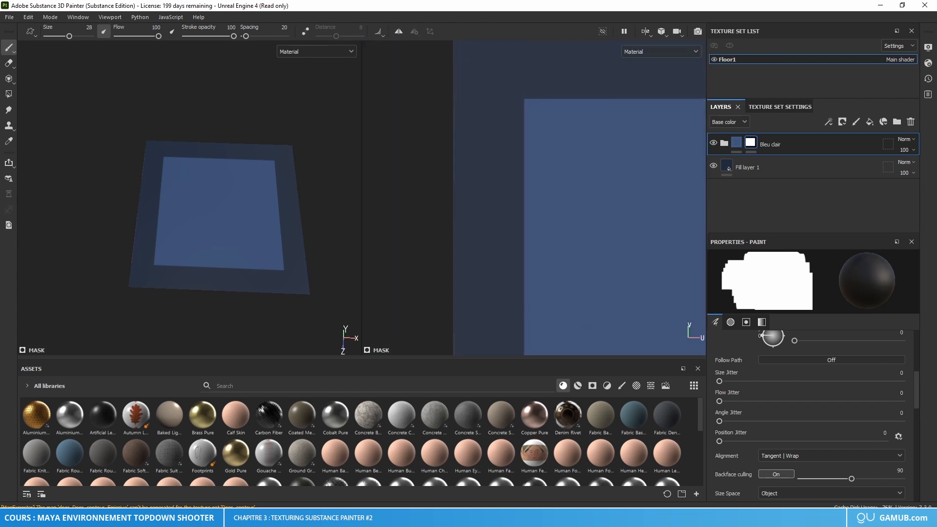
pyautogui.keyDown('alt'); pyautogui.moveTo(462, 130); pyautogui.dragTo(479, 69, button='middle'); pyautogui.keyUp('alt')
pyautogui.keyDown('alt'); pyautogui.moveTo(480, 217); pyautogui.dragTo(451, 167, button='middle'); pyautogui.keyUp('alt')
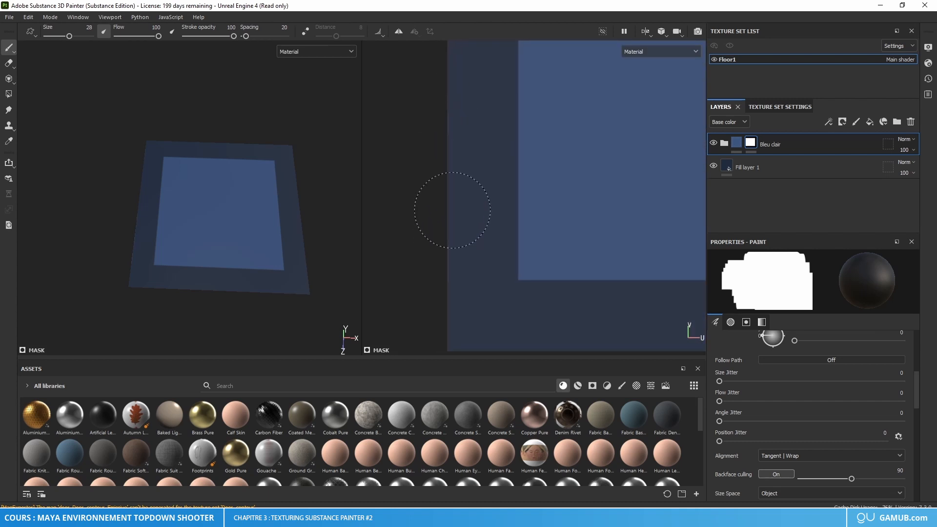
pyautogui.keyDown('alt'); pyautogui.moveTo(572, 239); pyautogui.dragTo(410, 295, button='middle'); pyautogui.keyUp('alt')
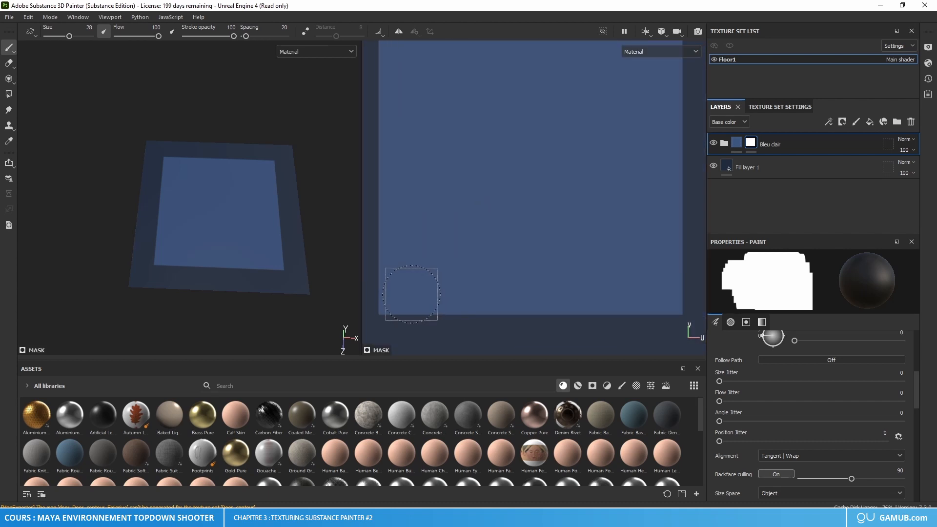
# Step: Frame the whole tile in the UV view and compare its border with the reference picture of the floor tile
pyautogui.press('f')
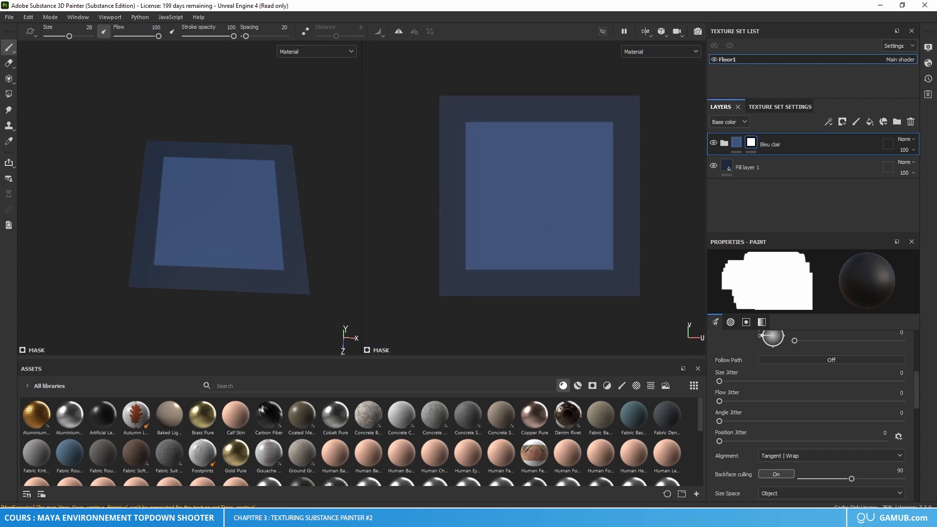
pyautogui.moveTo(0, 248); pyautogui.dragTo(331, 250, button='right')
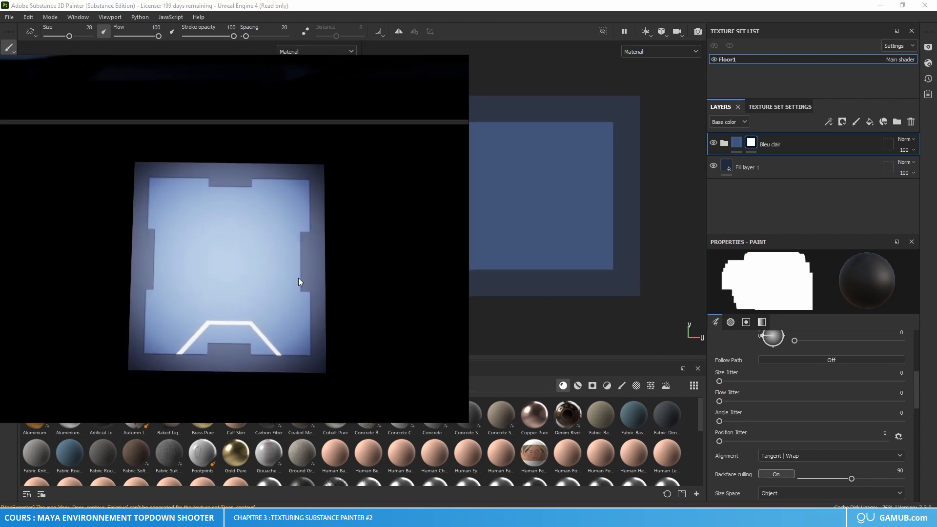
pyautogui.moveTo(312, 285); pyautogui.dragTo(0, 327, button='right')
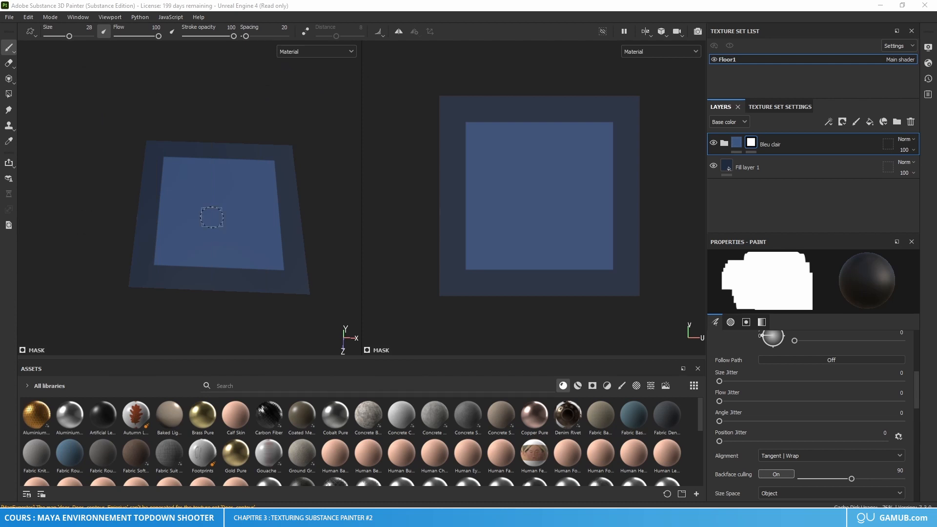
pyautogui.moveTo(604, 191)
pyautogui.keyDown('alt'); pyautogui.mouseDown(button='middle')
pyautogui.moveTo(512, 196)
pyautogui.moveTo(590, 180)
pyautogui.mouseUp(button='middle'); pyautogui.keyUp('alt')
pyautogui.keyDown('alt'); pyautogui.scroll(3, 518, 198); pyautogui.keyUp('alt')
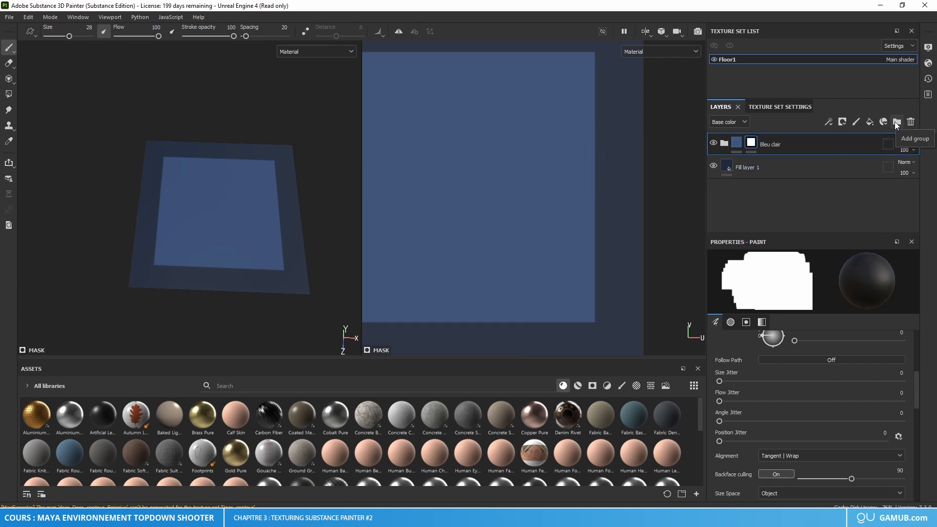
# Step: Duplicate Fill layer 1 copy 1 inside the Bleu clair folder and move the copy above the folder
pyautogui.click(725, 142)
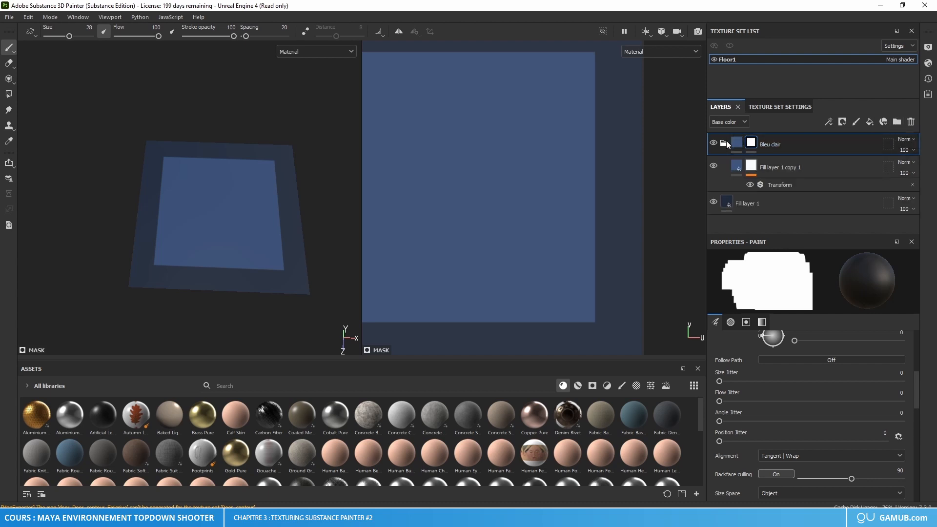
pyautogui.click(780, 166)
pyautogui.hotkey('ctrl', 'd')
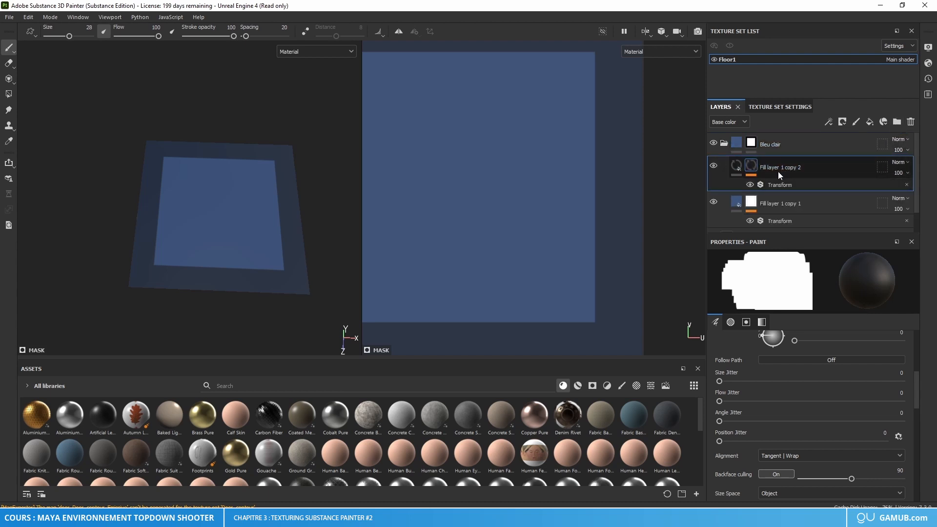
pyautogui.moveTo(778, 171); pyautogui.dragTo(769, 138)
# Step: Collapse the Bleu clair folder and remove the mask from the duplicated fill layer above it
pyautogui.click(725, 179)
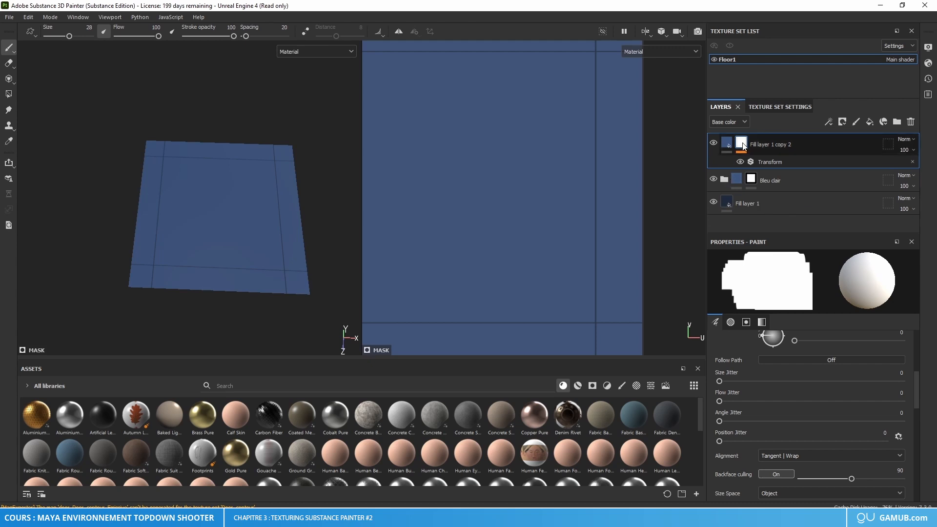
pyautogui.rightClick(742, 145)
pyautogui.click(785, 115)
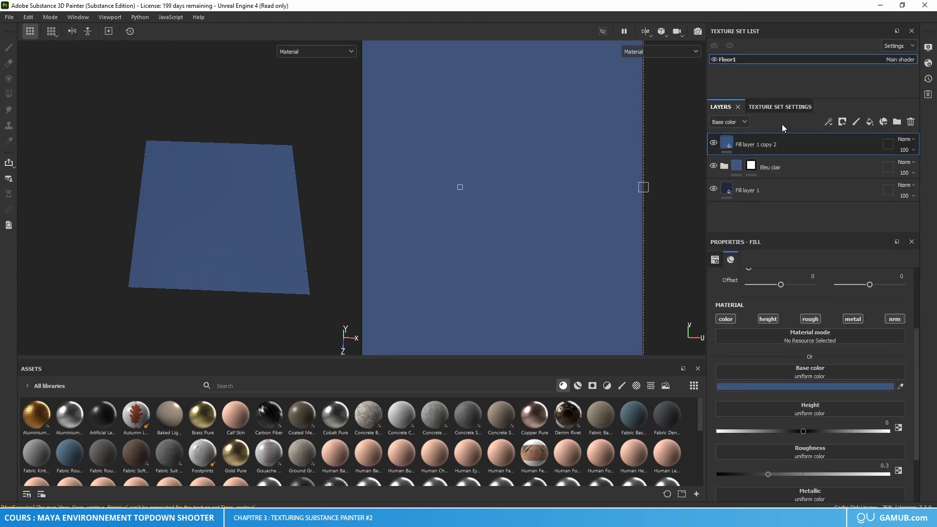
# Step: Compare the tile with the top fill layer hidden and shown, and add a black mask to Fill layer 1 copy 2
pyautogui.scroll(-3, 493, 211)
pyautogui.keyDown('alt'); pyautogui.moveTo(466, 202); pyautogui.dragTo(507, 196, button='middle'); pyautogui.keyUp('alt')
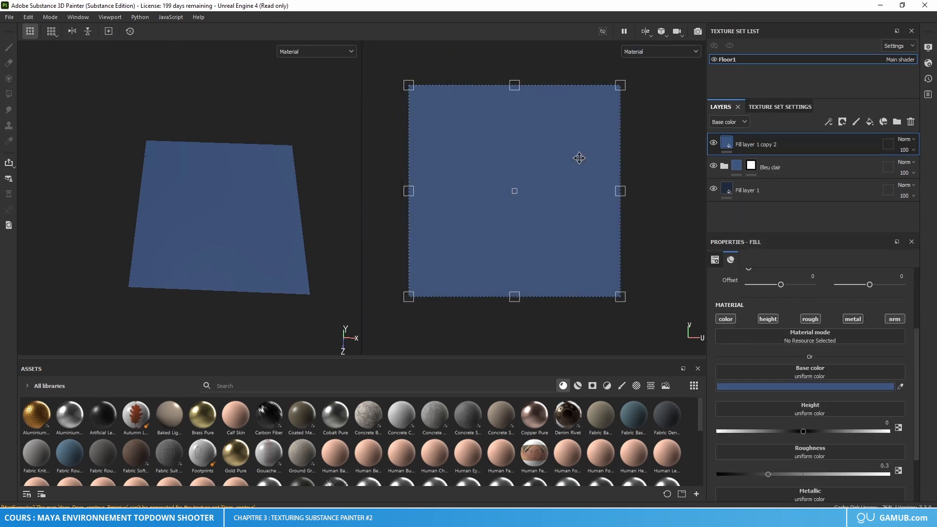
pyautogui.click(714, 143)
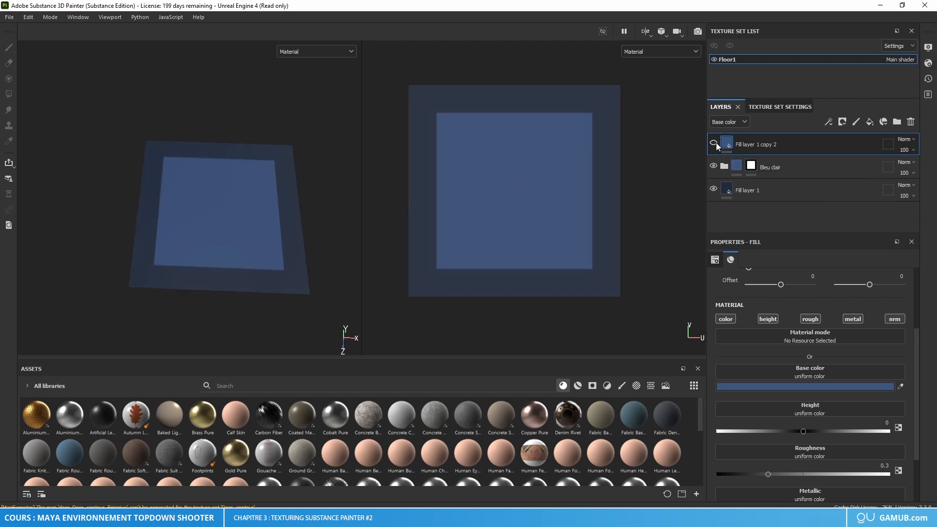
pyautogui.click(713, 143)
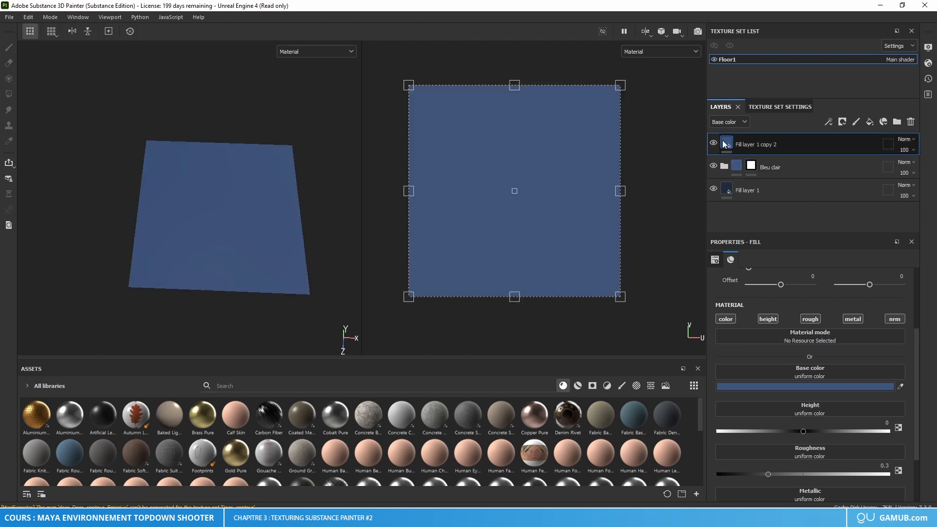
pyautogui.rightClick(722, 141)
pyautogui.click(763, 157)
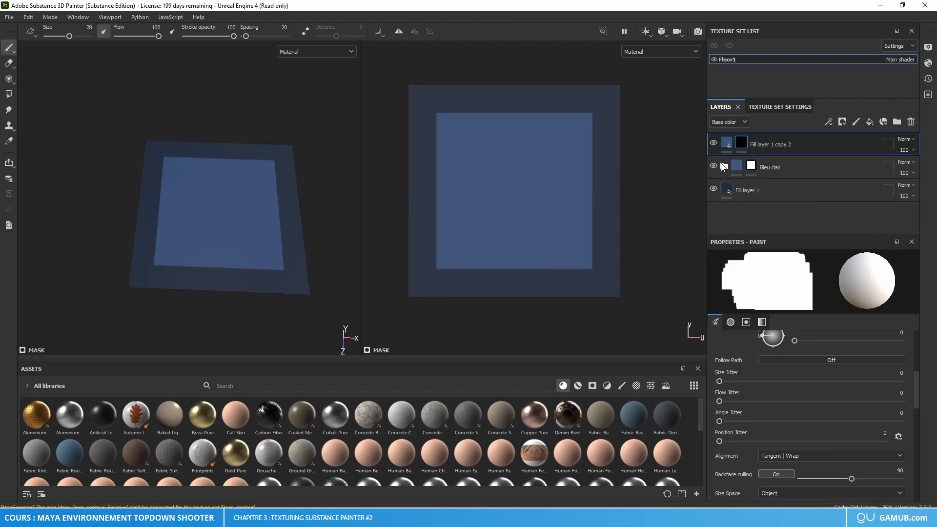
# Step: Try a brush dab on the top fill layer's mask across the inner panel's right edge, and undo it
pyautogui.scroll(1, 618, 177)
pyautogui.keyDown('alt'); pyautogui.moveTo(618, 178); pyautogui.dragTo(558, 187, button='middle'); pyautogui.keyUp('alt')
pyautogui.scroll(1, 555, 187)
pyautogui.scroll(2, 554, 186)
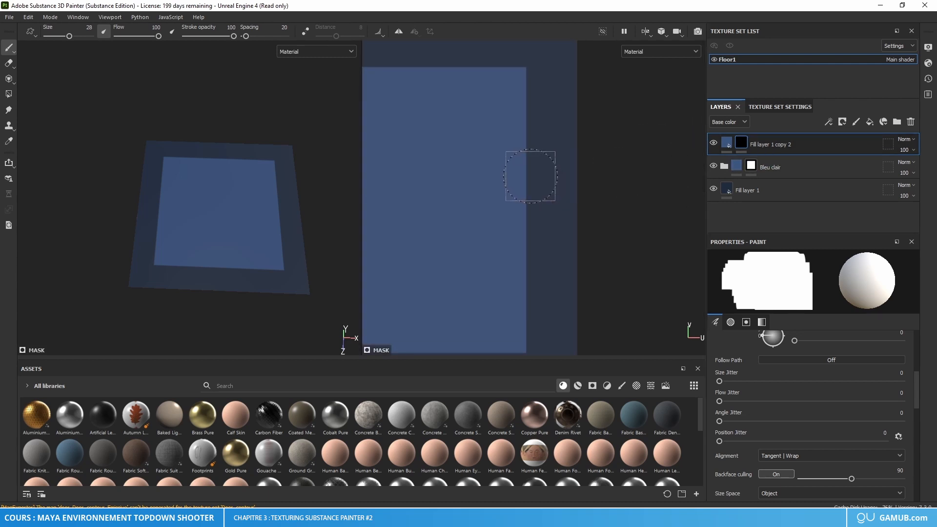
pyautogui.click(530, 176)
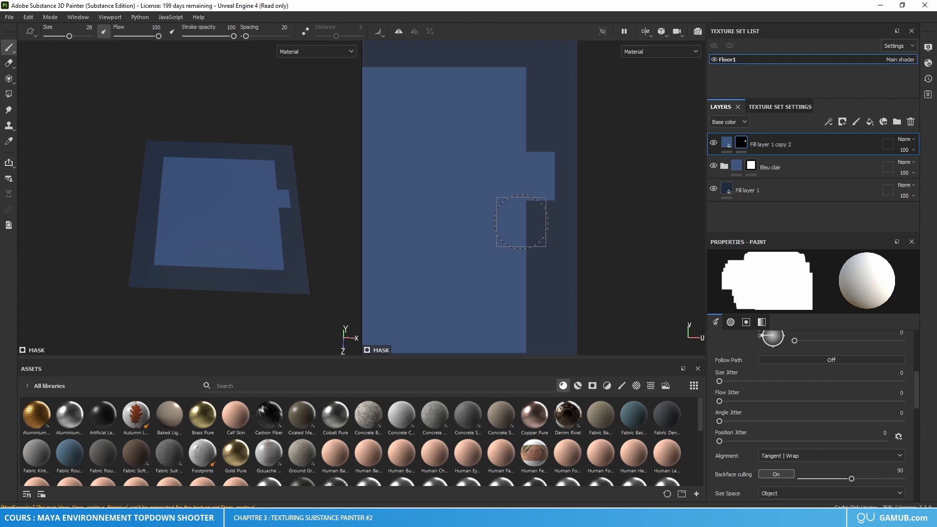
pyautogui.hotkey('ctrl', 'z')
# Step: Copy the dark blue base color hex code from Fill layer 1 and apply it to Fill layer 1 copy 2
pyautogui.click(748, 191)
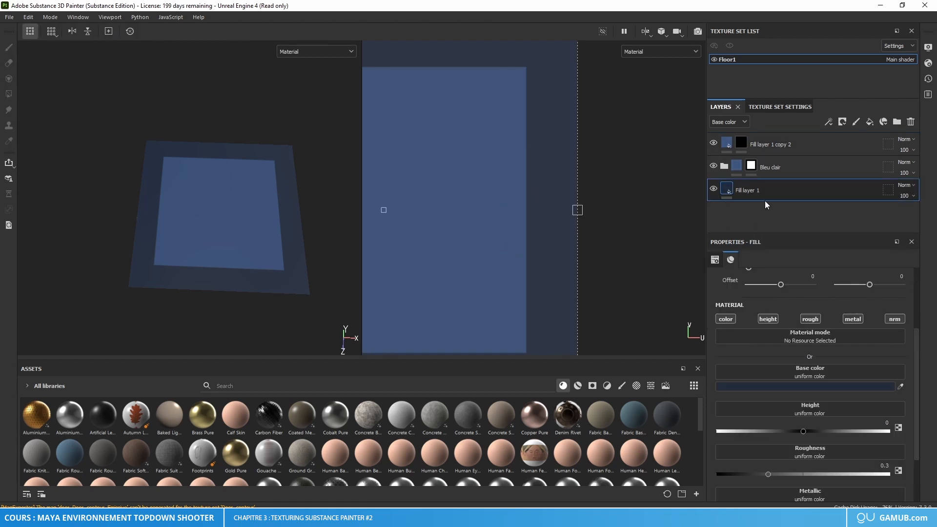
pyautogui.click(838, 386)
pyautogui.hotkey('ctrl', 'c')
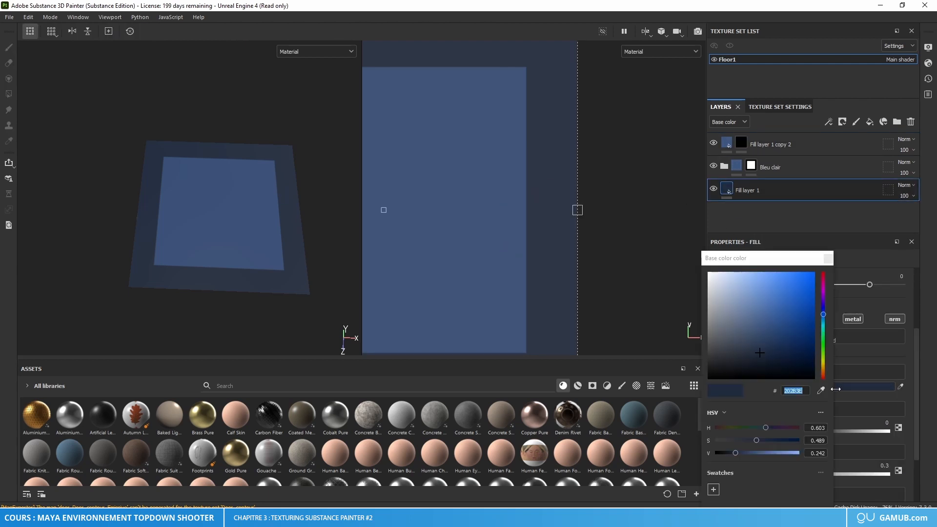
pyautogui.click(803, 391)
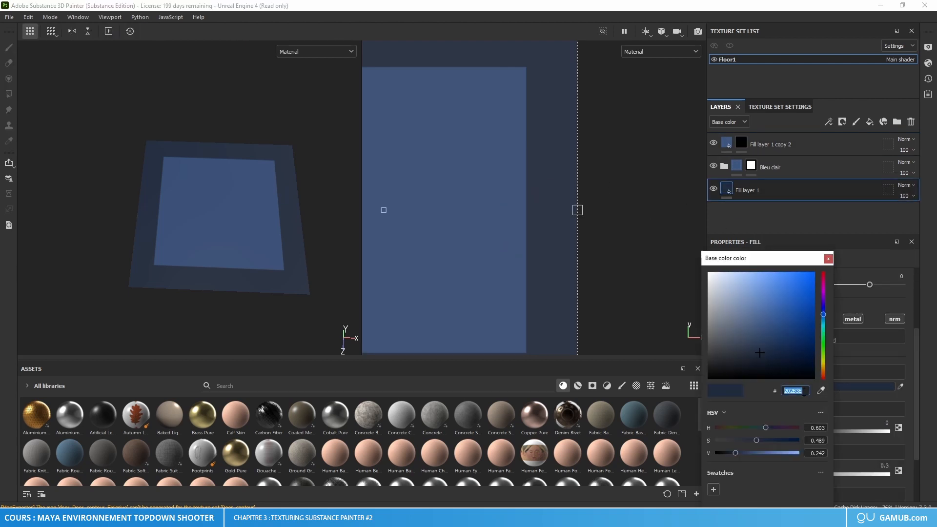
pyautogui.click(828, 259)
pyautogui.click(761, 144)
pyautogui.click(824, 387)
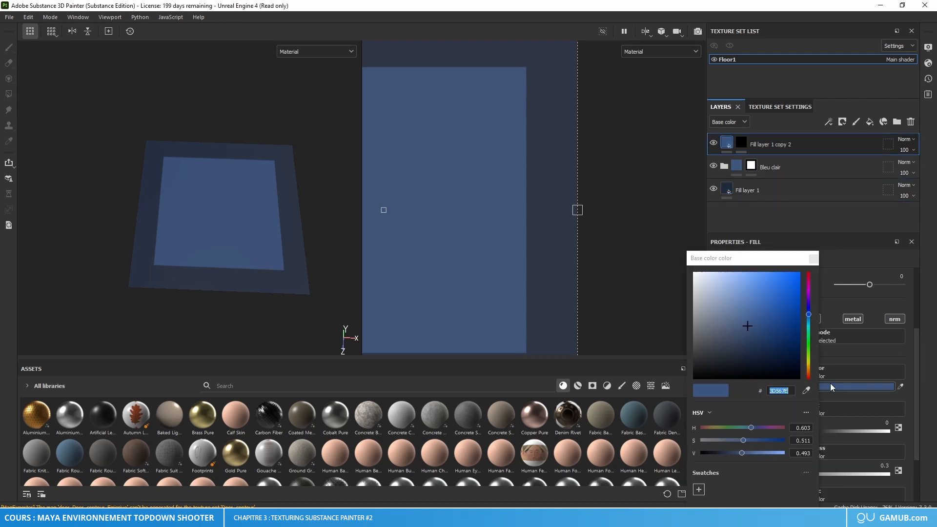
pyautogui.click(779, 395)
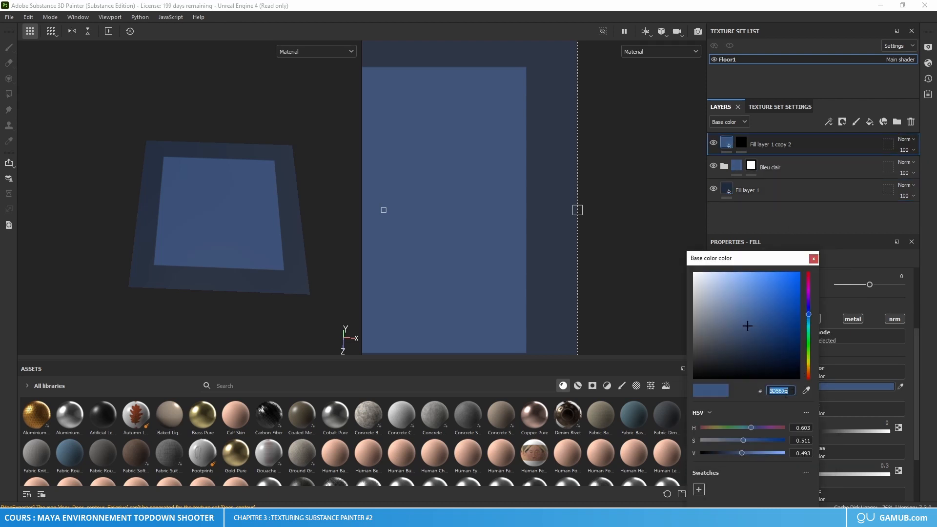
pyautogui.hotkey('ctrl', 'v')
pyautogui.click(813, 259)
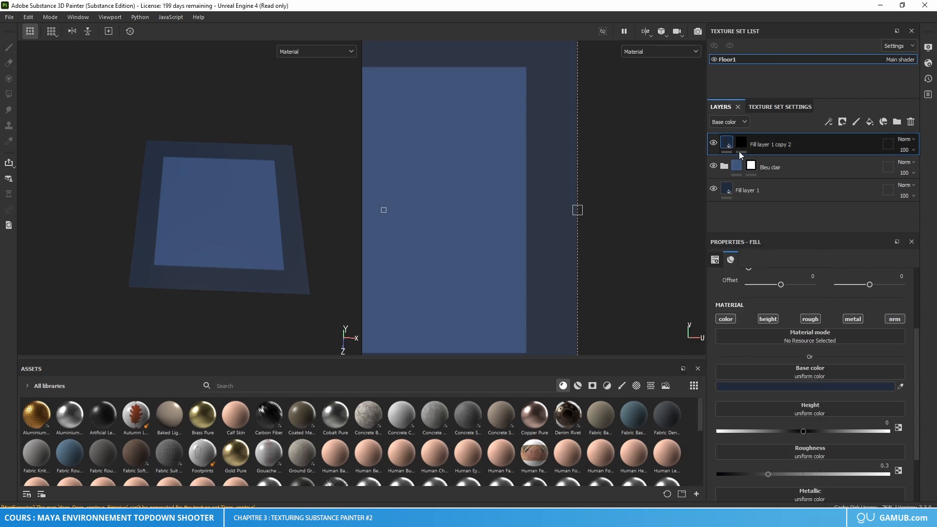
# Step: Activate the mask of Fill layer 1 copy 2 for painting, and undo a test stroke across the tile's right border
pyautogui.press('1')
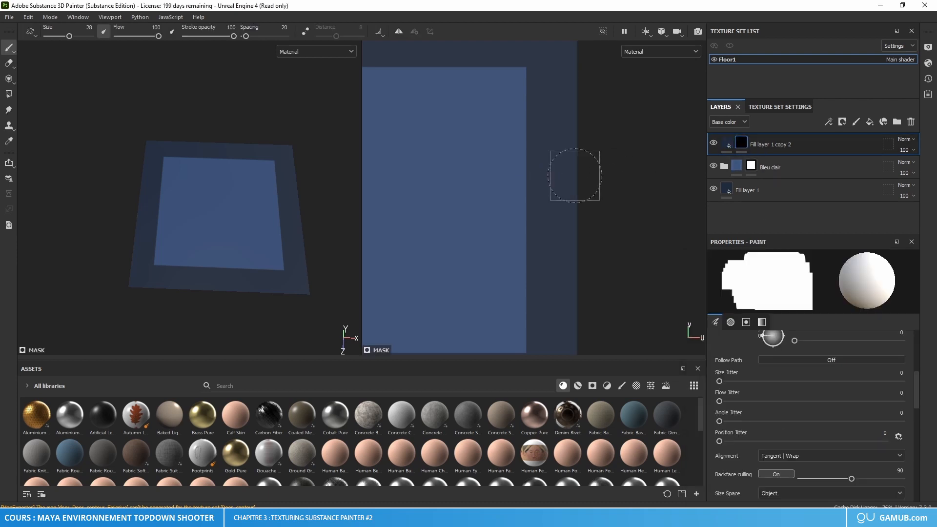
pyautogui.moveTo(575, 177); pyautogui.dragTo(521, 181)
pyautogui.hotkey('ctrl', 'z')
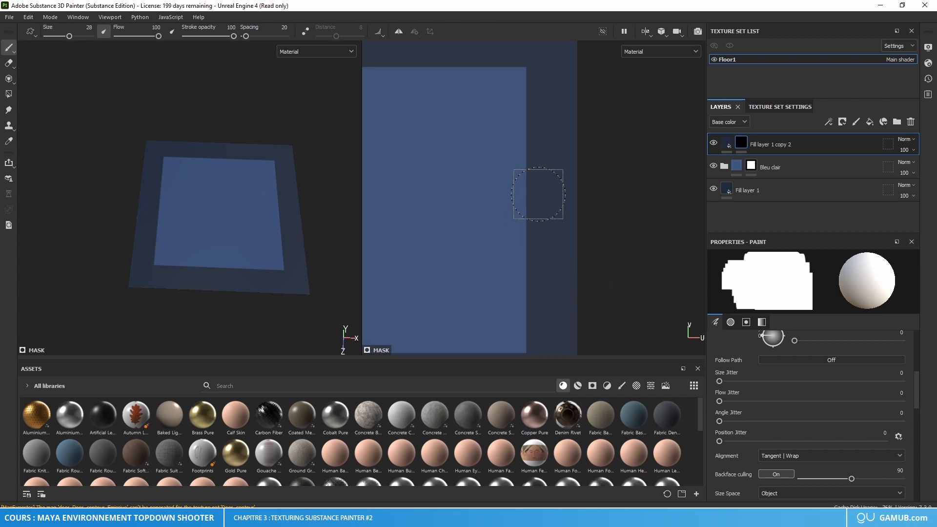
pyautogui.scroll(-4, 540, 195)
pyautogui.moveTo(590, 203); pyautogui.dragTo(614, 211, button='middle')
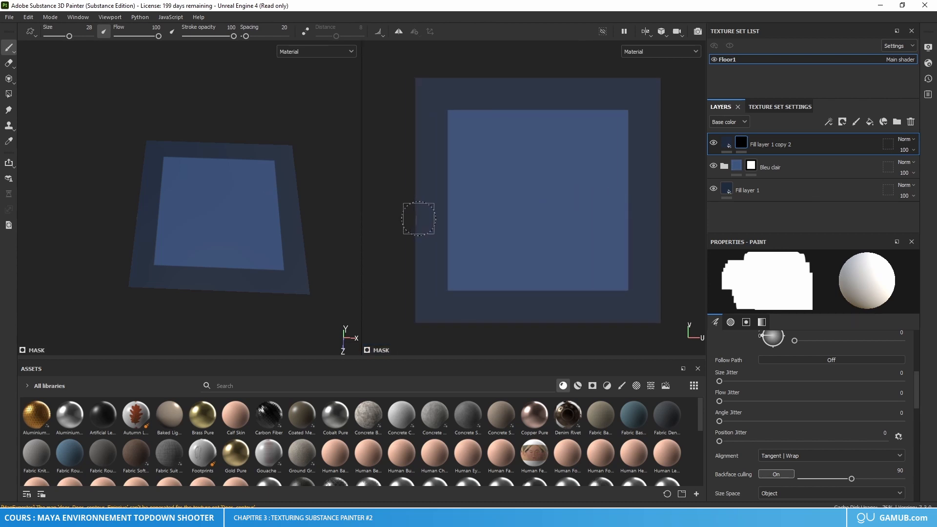
pyautogui.keyDown('alt'); pyautogui.moveTo(540, 250); pyautogui.dragTo(508, 255, button='middle'); pyautogui.keyUp('alt')
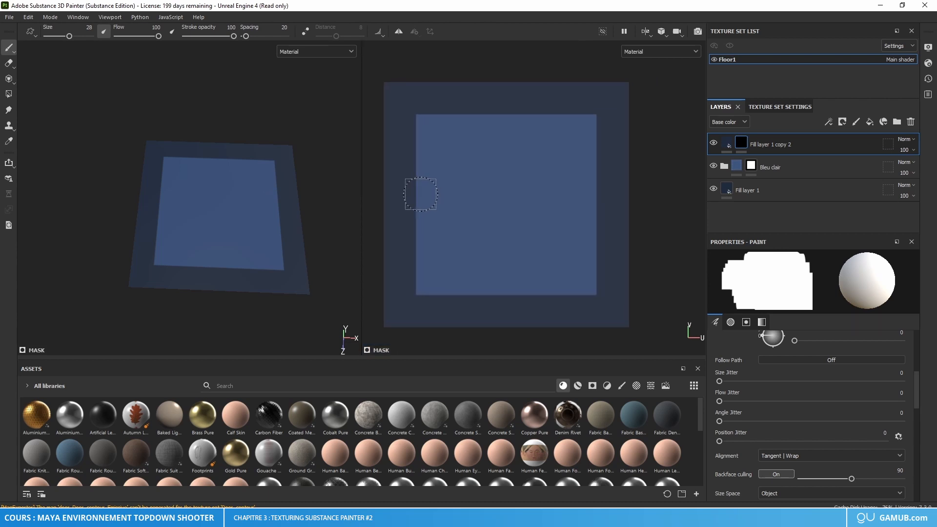
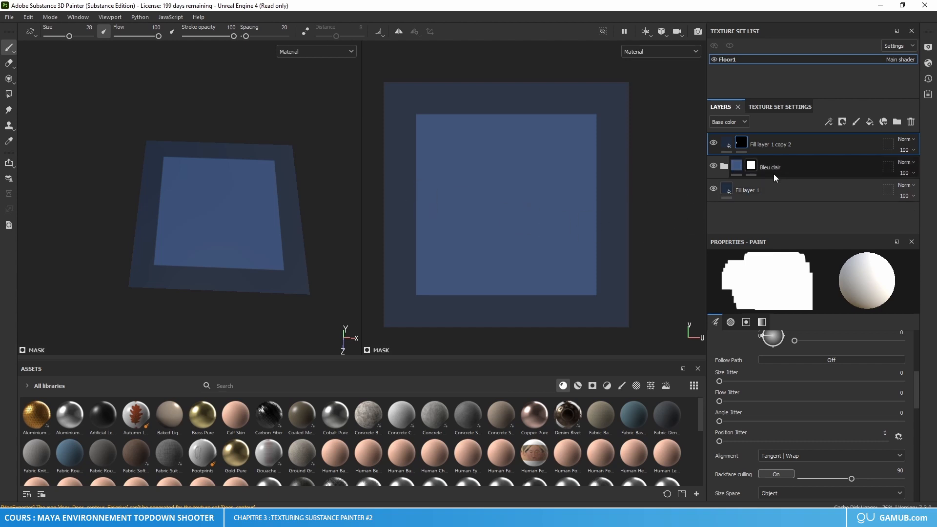
# Step: Duplicate Fill layer 1 copy 1 inside the Bleu clair group and move the duplicate to the top of the layer stack
pyautogui.click(724, 165)
pyautogui.click(766, 190)
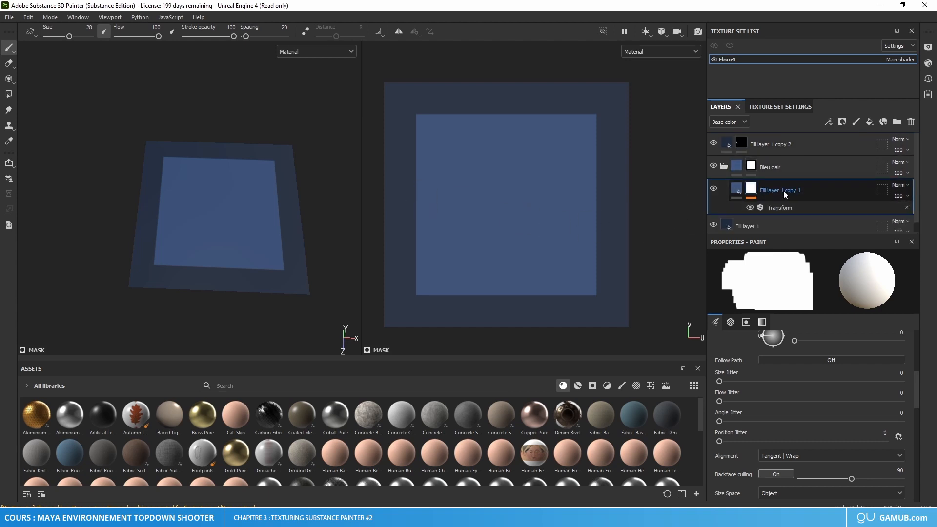
pyautogui.hotkey('ctrl', 'd')
pyautogui.moveTo(780, 189); pyautogui.dragTo(772, 133)
pyautogui.click(724, 202)
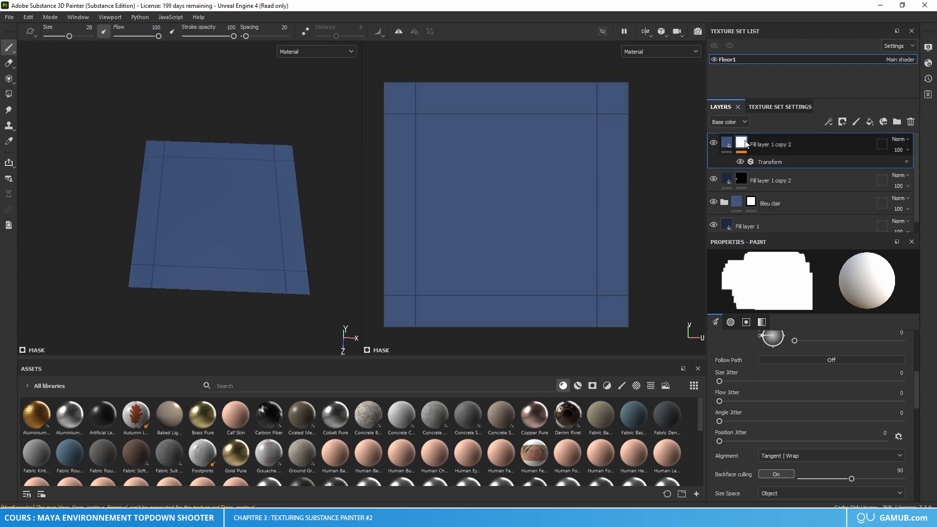
# Step: Adjust the Transform filter's scaling on the top fill layer's mask, ending at 78
pyautogui.click(750, 161)
pyautogui.moveTo(861, 339); pyautogui.dragTo(794, 338)
pyautogui.click(759, 151)
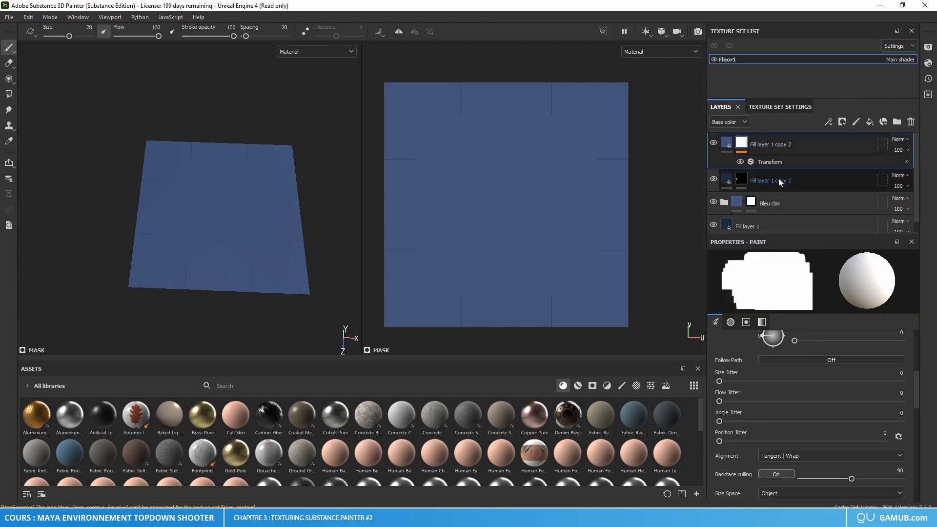
pyautogui.click(779, 162)
pyautogui.moveTo(829, 343); pyautogui.dragTo(870, 344)
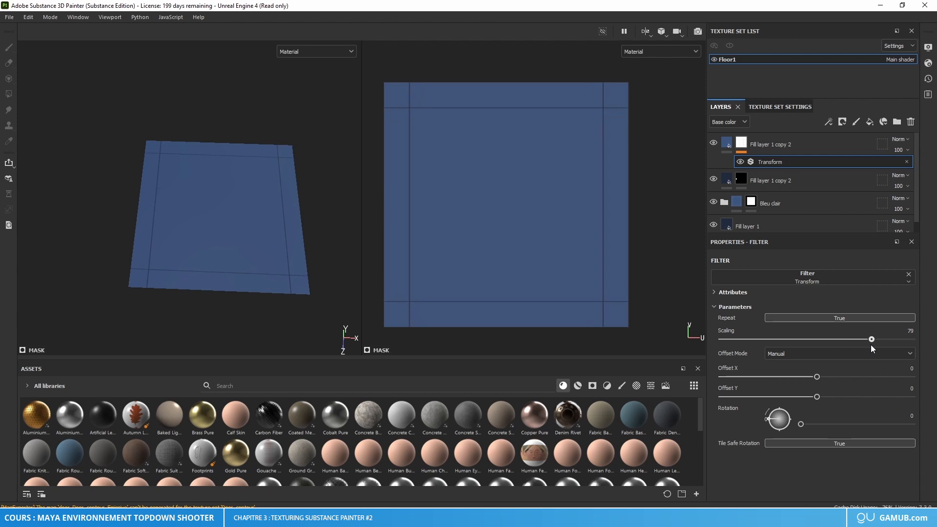
# Step: Hide the Bleu clair group and set the top fill layer's Transform scaling to 7 for a dense grid
pyautogui.click(714, 202)
pyautogui.click(714, 179)
pyautogui.moveTo(832, 340); pyautogui.dragTo(734, 340)
pyautogui.scroll(5, 494, 201)
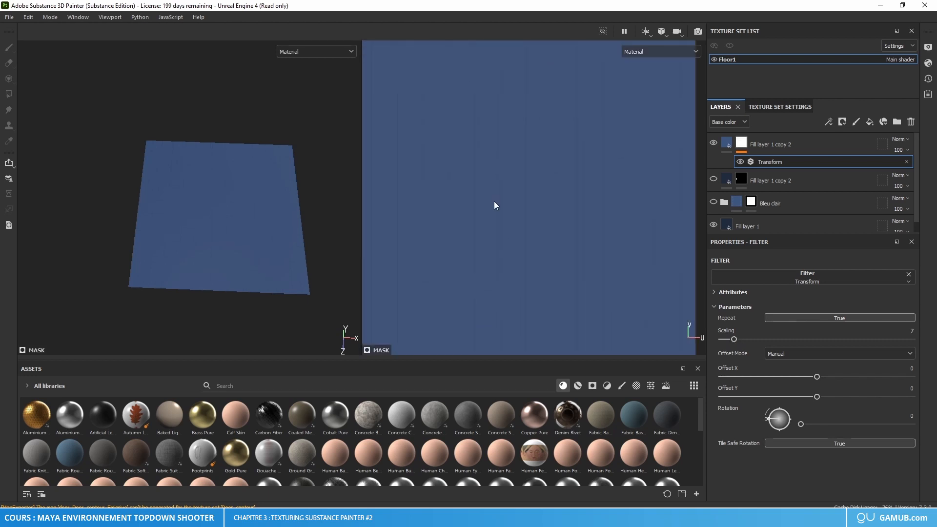
pyautogui.scroll(-6, 503, 209)
pyautogui.keyDown('alt'); pyautogui.moveTo(504, 208); pyautogui.dragTo(505, 199, button='middle'); pyautogui.keyUp('alt')
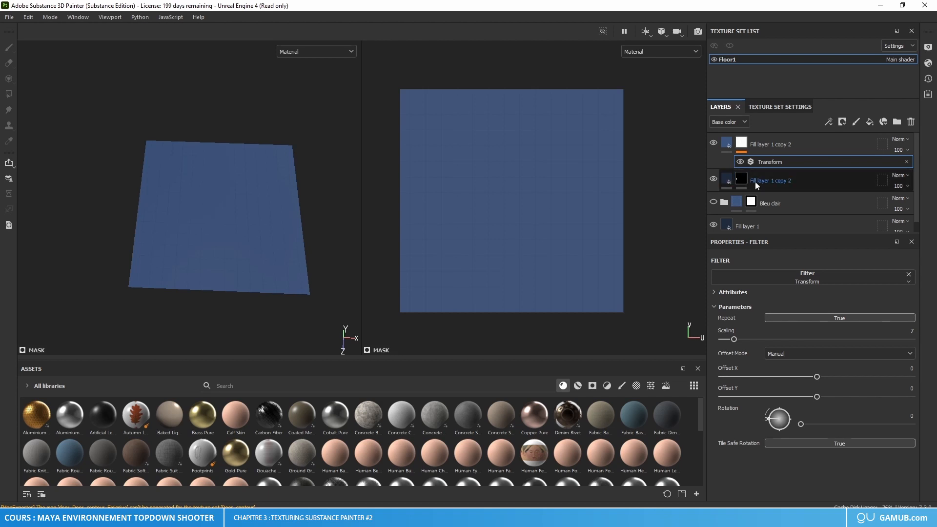
# Step: Try placing the dark blue Fill layer 1 copy 2 above the light blue grid layer, and undo the move
pyautogui.moveTo(754, 182); pyautogui.dragTo(768, 139)
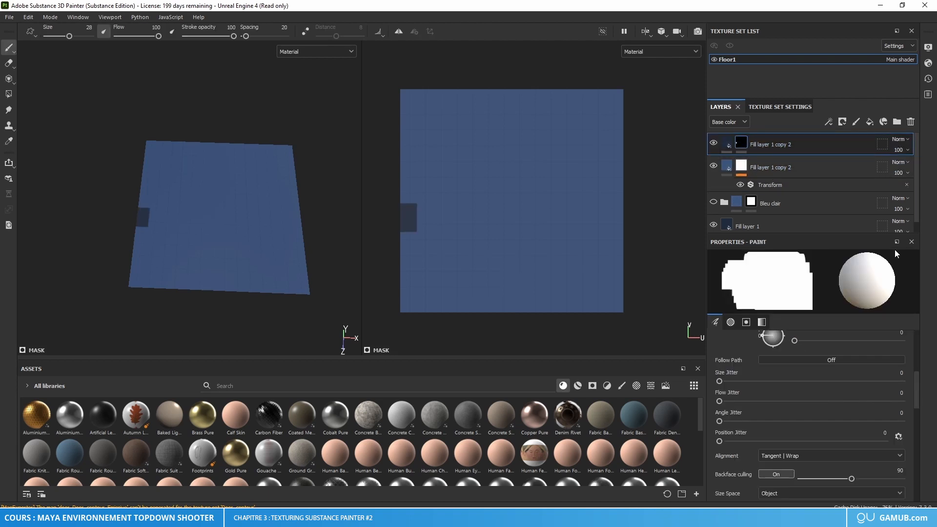
pyautogui.scroll(3, 444, 232)
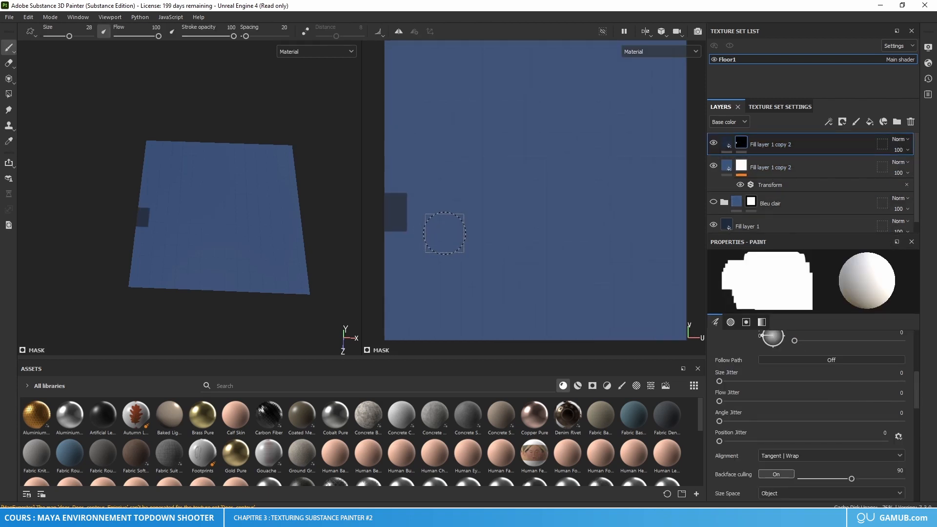
pyautogui.hotkey('ctrl', 'z')
# Step: Set the base color of Fill layer 1 to 000000 so the grid lines turn black
pyautogui.click(771, 162)
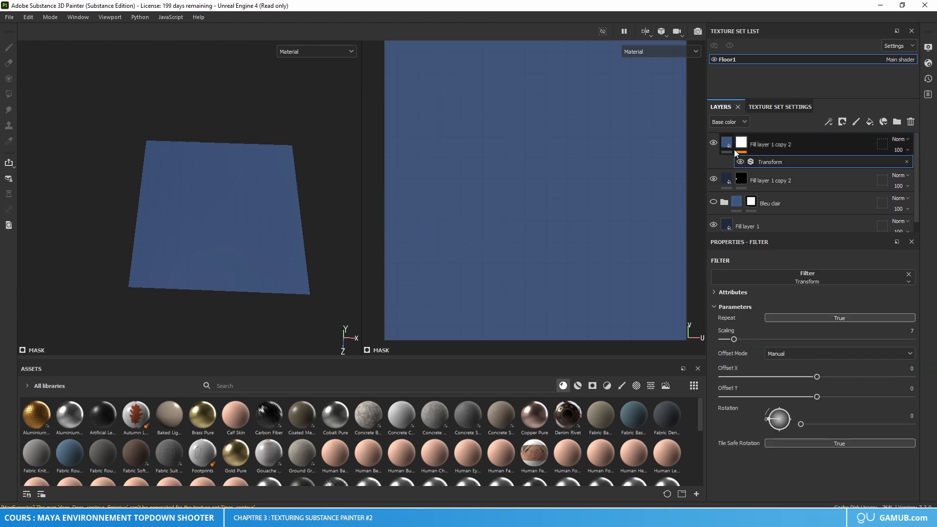
pyautogui.moveTo(730, 150)
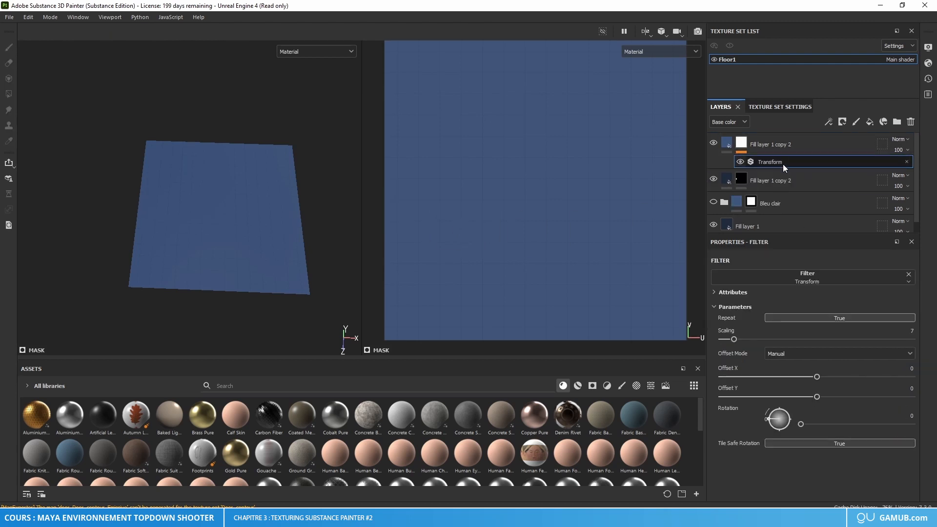
pyautogui.click(731, 226)
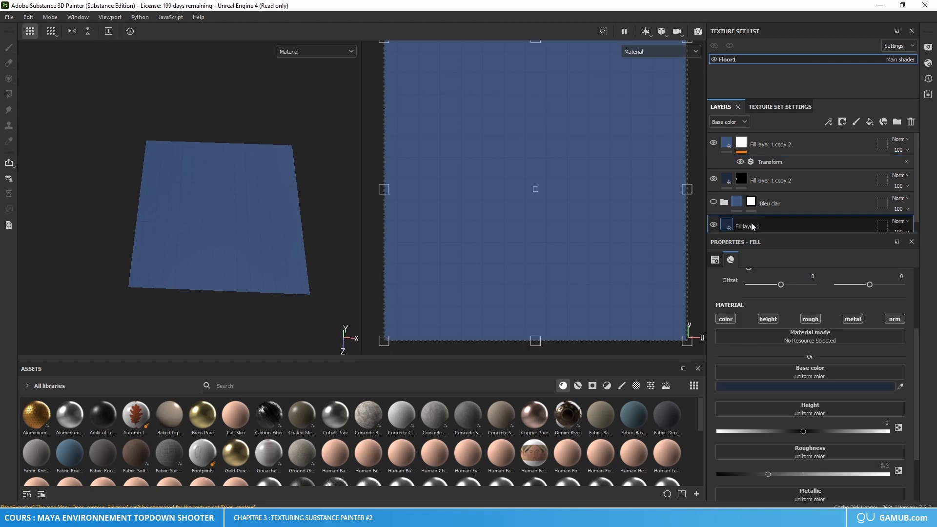
pyautogui.click(817, 386)
pyautogui.hotkey('ctrl', 'c')
pyautogui.write('000000')
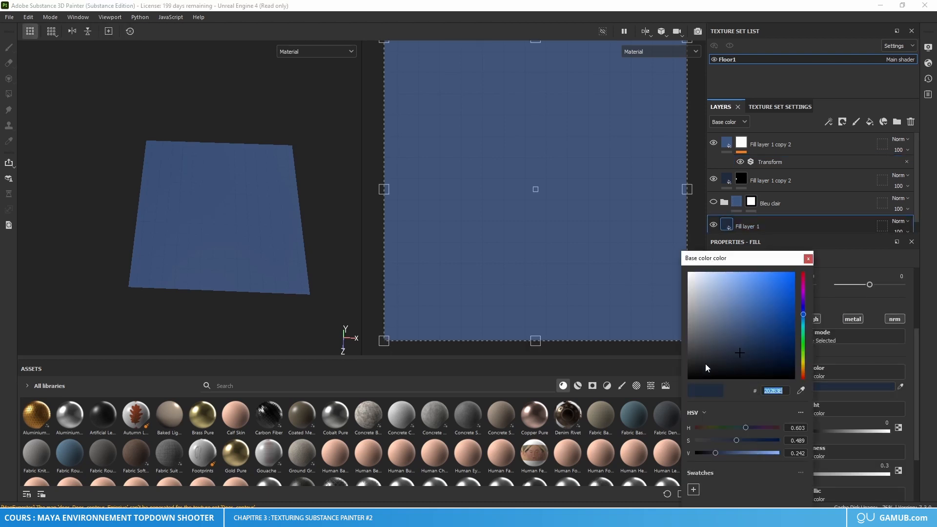
pyautogui.click(808, 258)
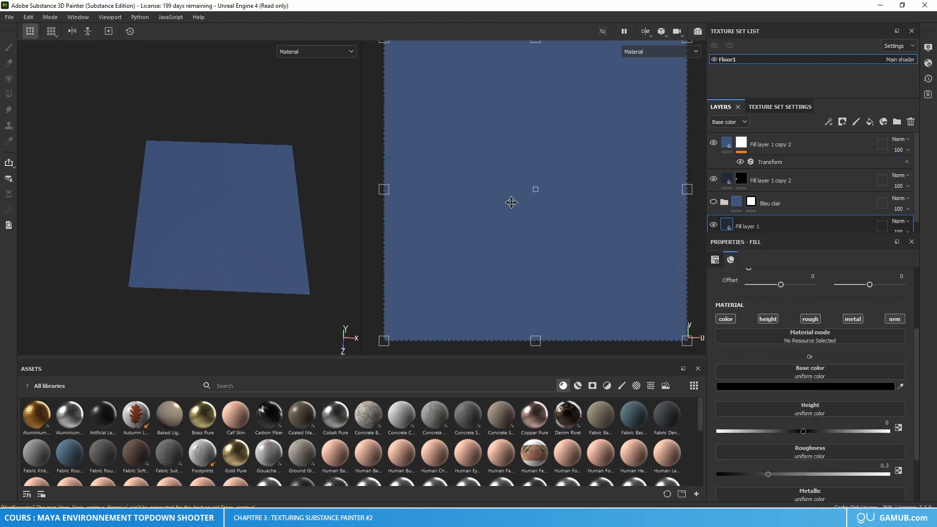
# Step: Paint test dabs near the tile's left edge on the mask of the dark blue Fill layer 1 copy 2, using the grid as guide
pyautogui.click(770, 163)
pyautogui.click(773, 178)
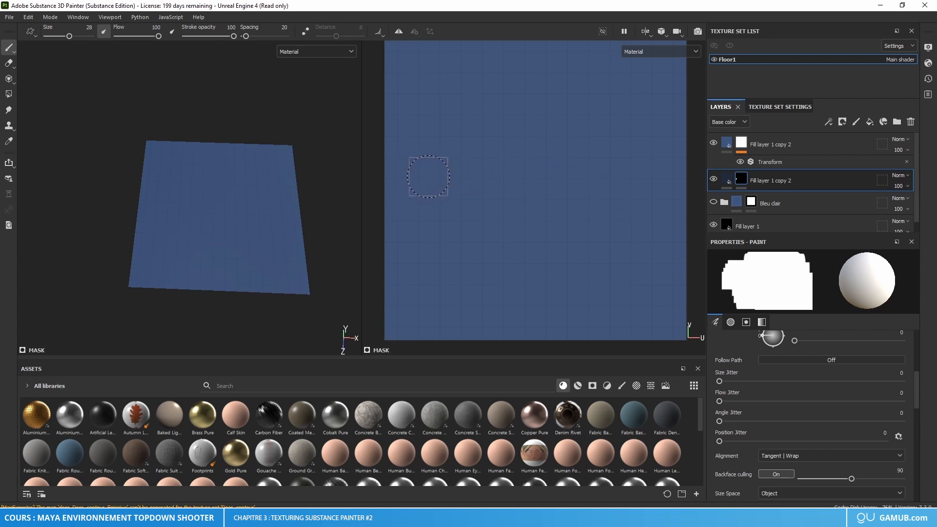
pyautogui.scroll(-3, 502, 197)
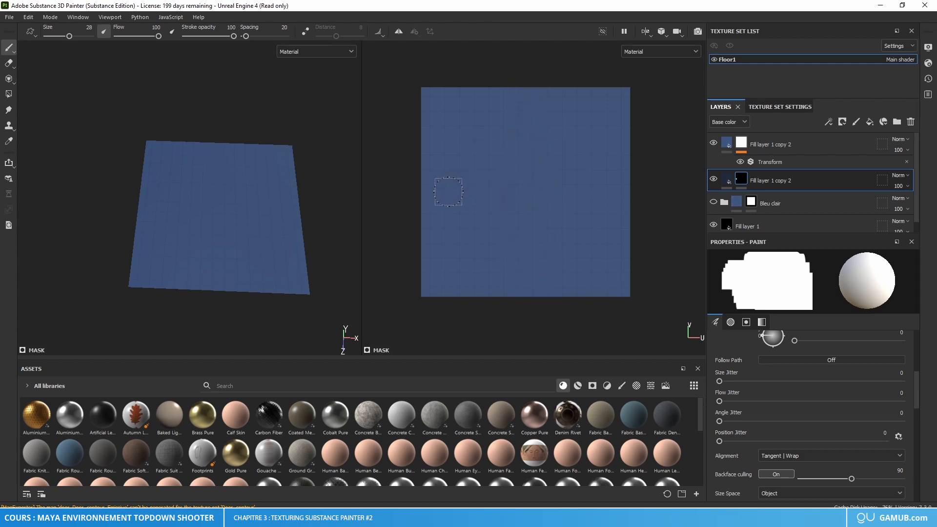
pyautogui.scroll(3, 450, 197)
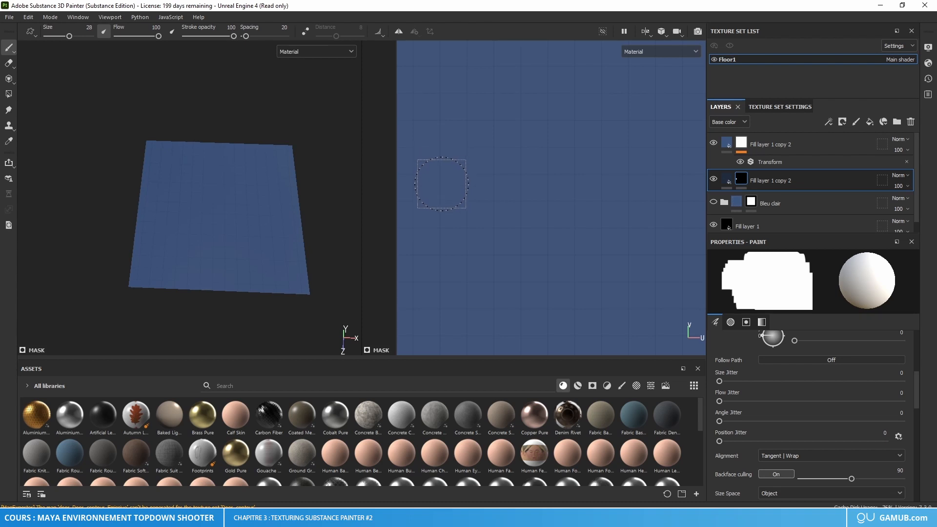
pyautogui.click(441, 185)
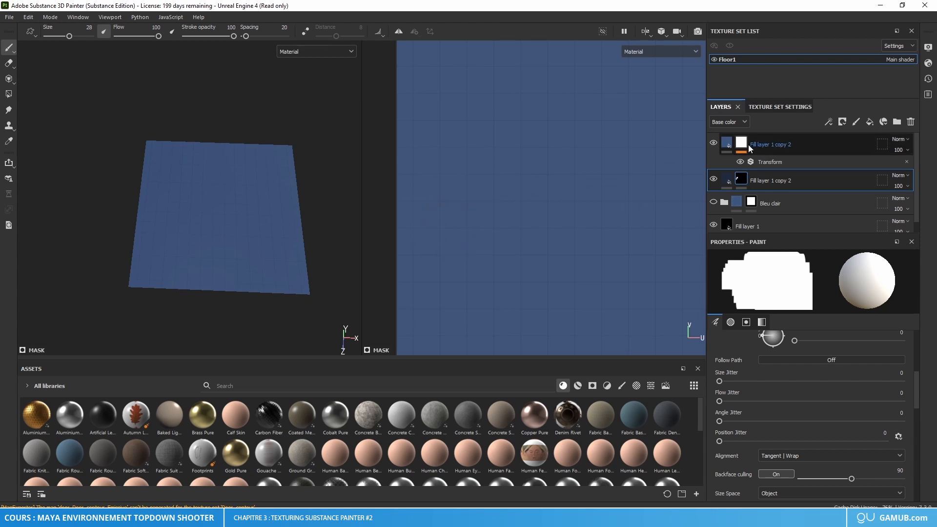
# Step: Show the Bleu clair group instead of the grid layer, and set the base color of Fill layer 1 to 202B3E
pyautogui.click(712, 142)
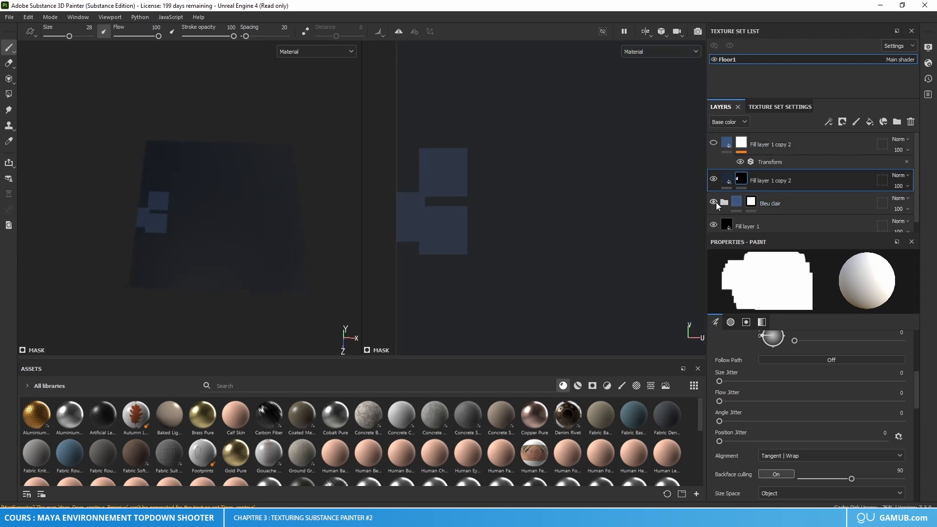
pyautogui.click(713, 202)
pyautogui.click(725, 222)
pyautogui.click(809, 387)
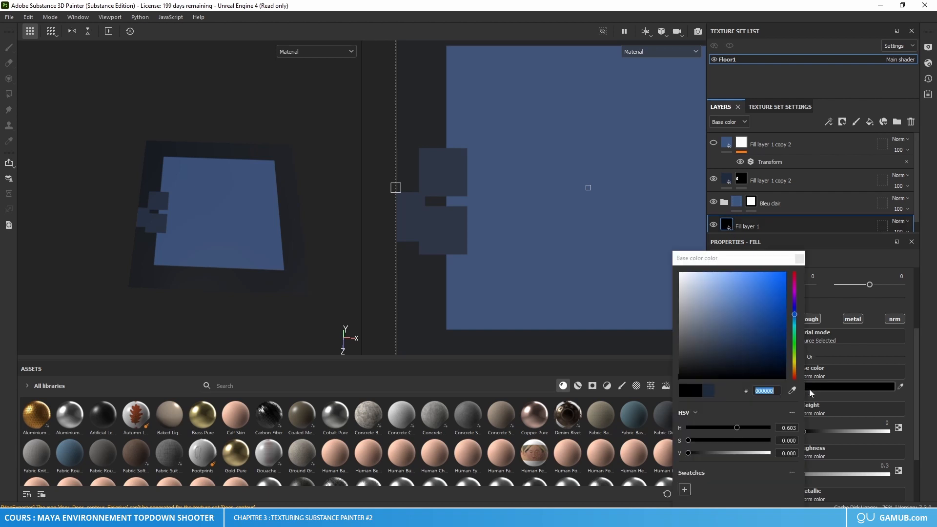
pyautogui.hotkey('ctrl', 'v')
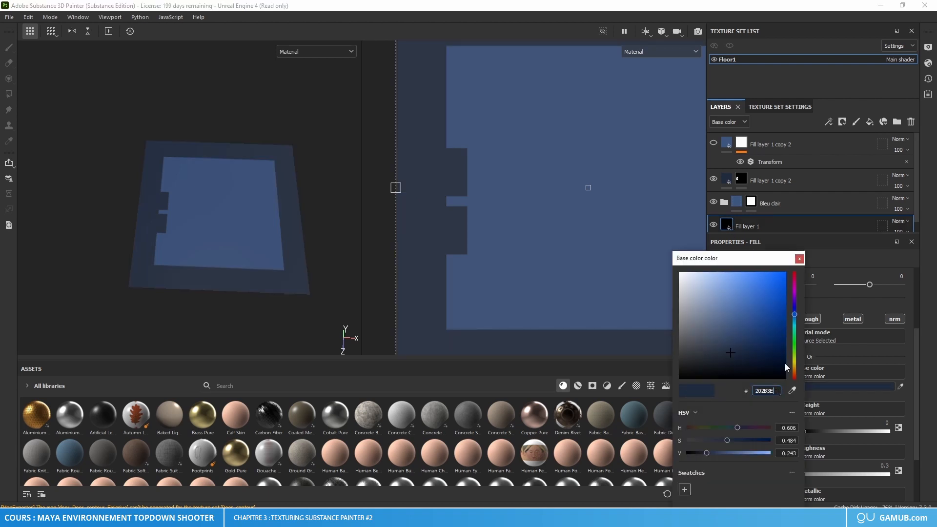
pyautogui.click(799, 259)
pyautogui.scroll(-3, 496, 234)
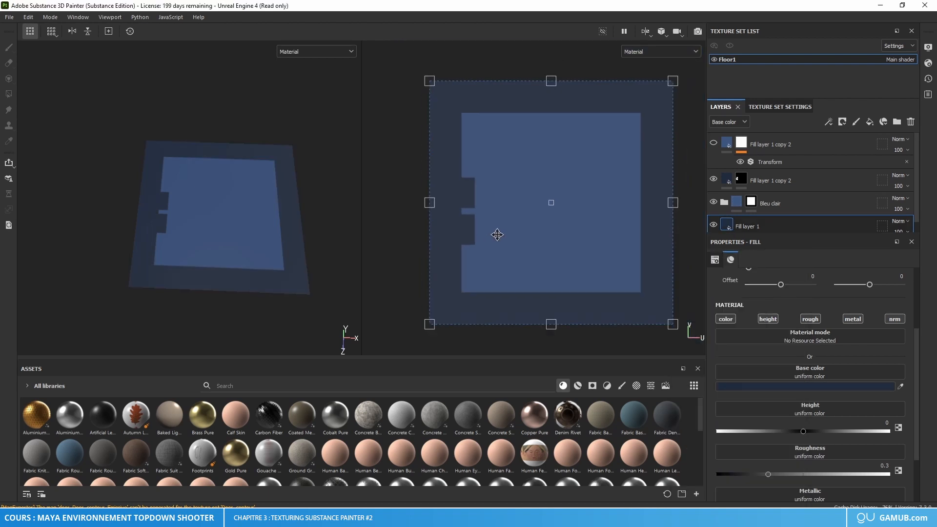
# Step: Undo the last base color change on Fill layer 1
pyautogui.keyDown('alt'); pyautogui.moveTo(564, 247); pyautogui.dragTo(541, 259, button='middle'); pyautogui.keyUp('alt')
pyautogui.hotkey('ctrl', 'z')
pyautogui.hotkey('ctrl', 'z')
pyautogui.hotkey('ctrl', 'z')
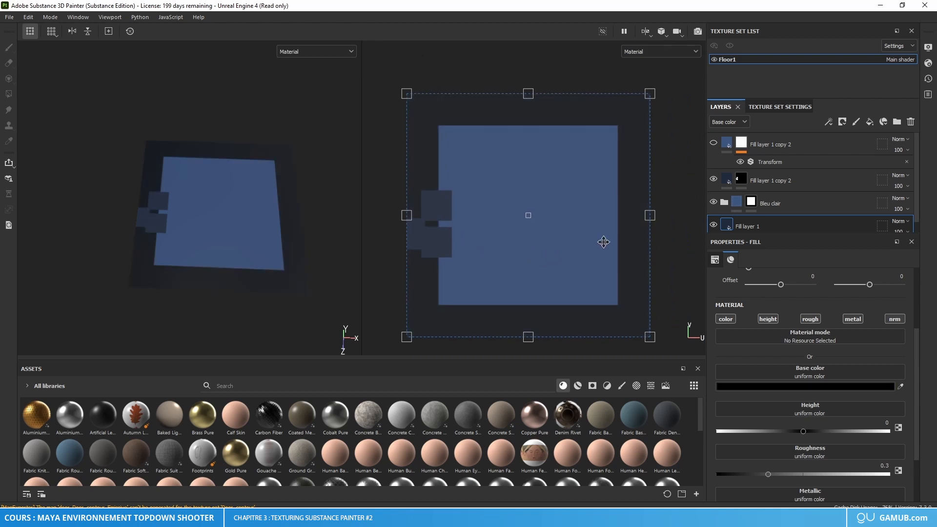
# Step: Delete the duplicated light blue grid layer, and show the Bleu clair group and the dark blue Fill layer 1 copy 2
pyautogui.click(890, 140)
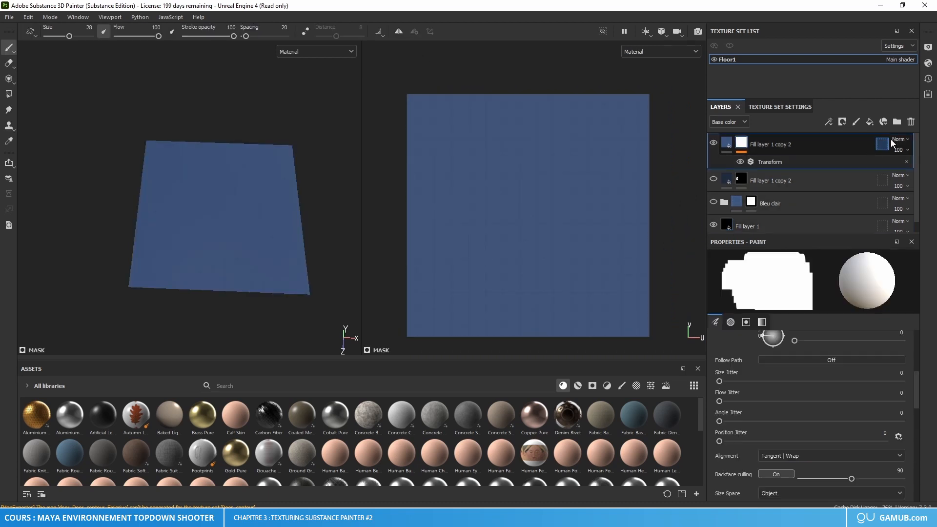
pyautogui.click(910, 122)
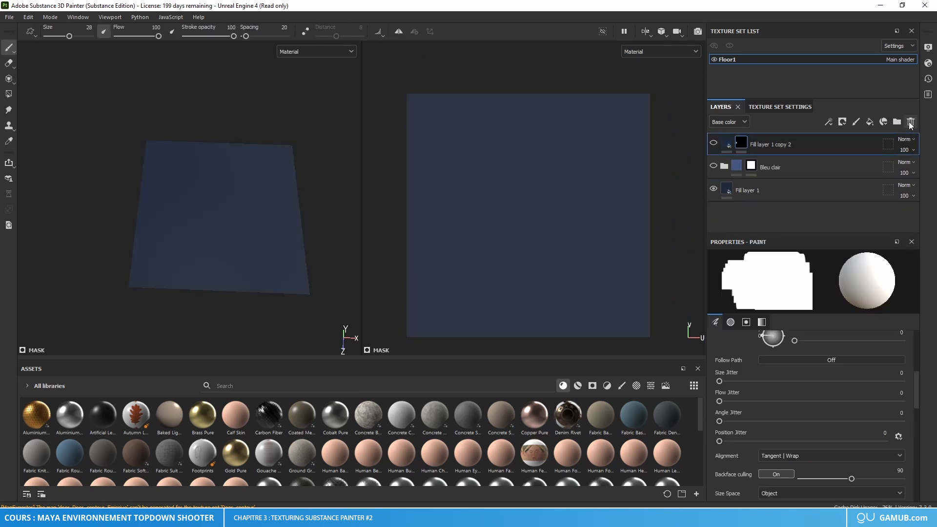
pyautogui.click(713, 166)
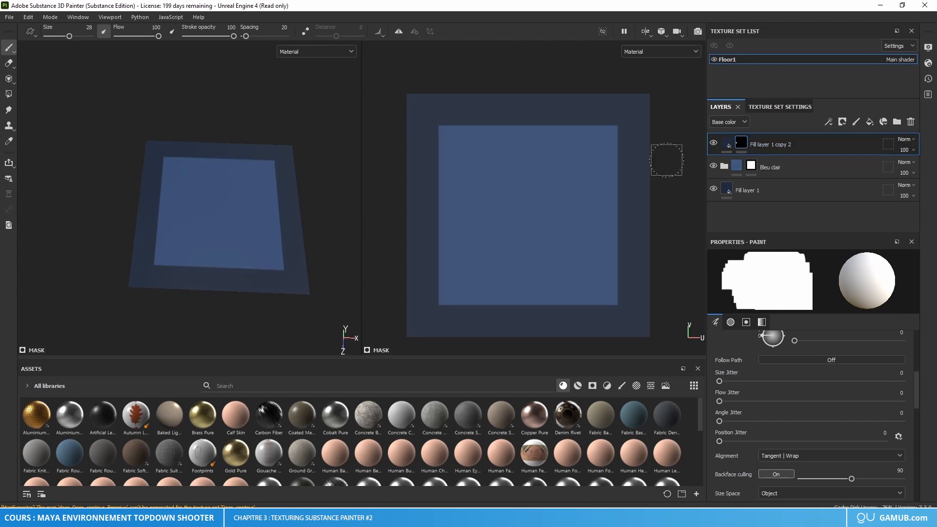
# Step: Paint overlapping test dabs across the inner panel's left edge on the mask of Fill layer 1 copy 2
pyautogui.scroll(3, 433, 214)
pyautogui.scroll(-4, 436, 219)
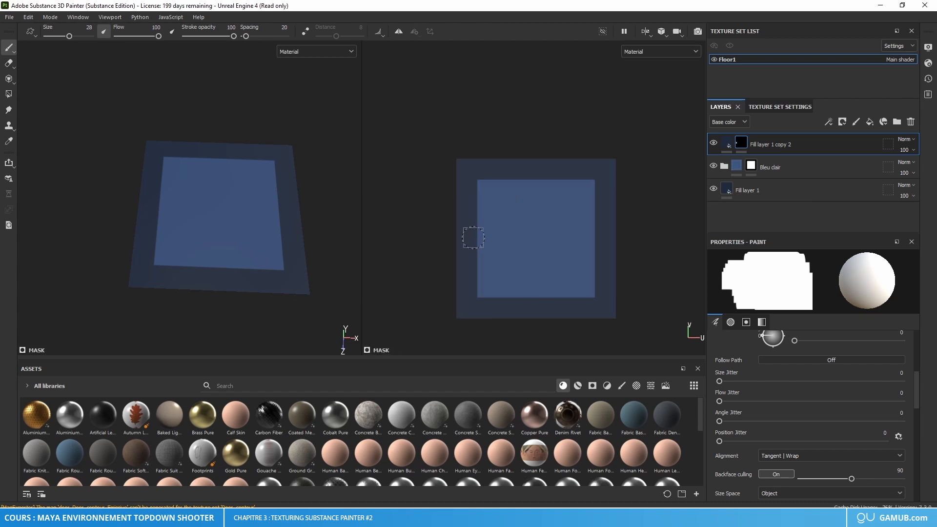
pyautogui.click(473, 239)
pyautogui.hotkey('ctrl', 'z')
pyautogui.click(474, 235)
pyautogui.keyDown('ctrl'); pyautogui.keyDown('shift'); pyautogui.click(475, 248); pyautogui.keyUp('shift'); pyautogui.keyUp('ctrl')
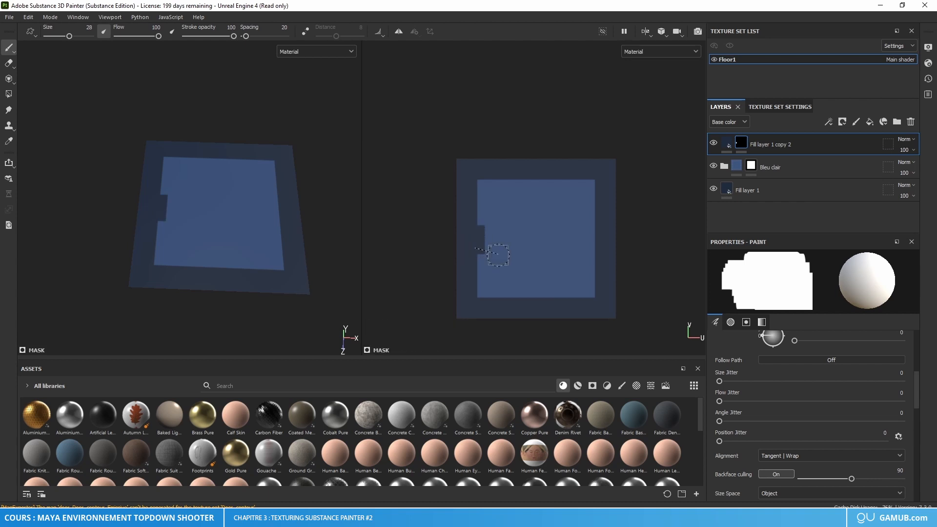
pyautogui.scroll(3, 573, 278)
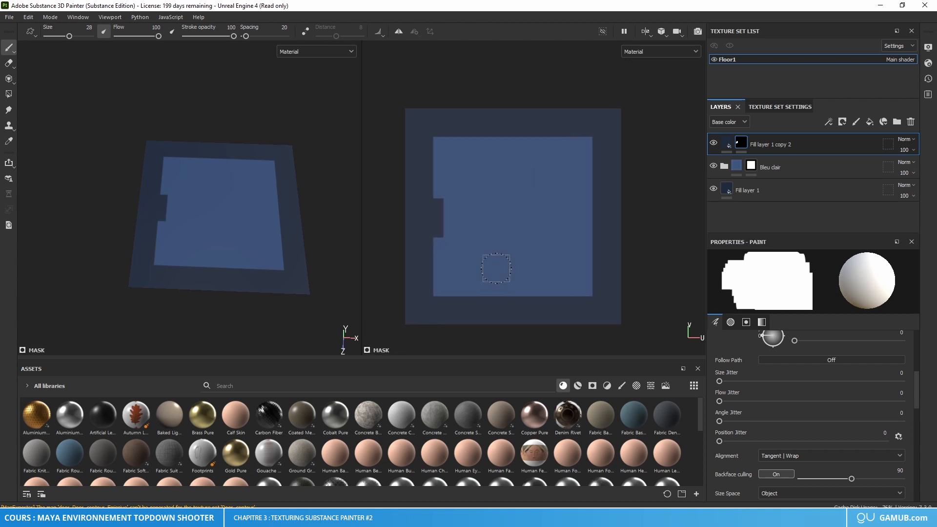
pyautogui.scroll(4, 422, 214)
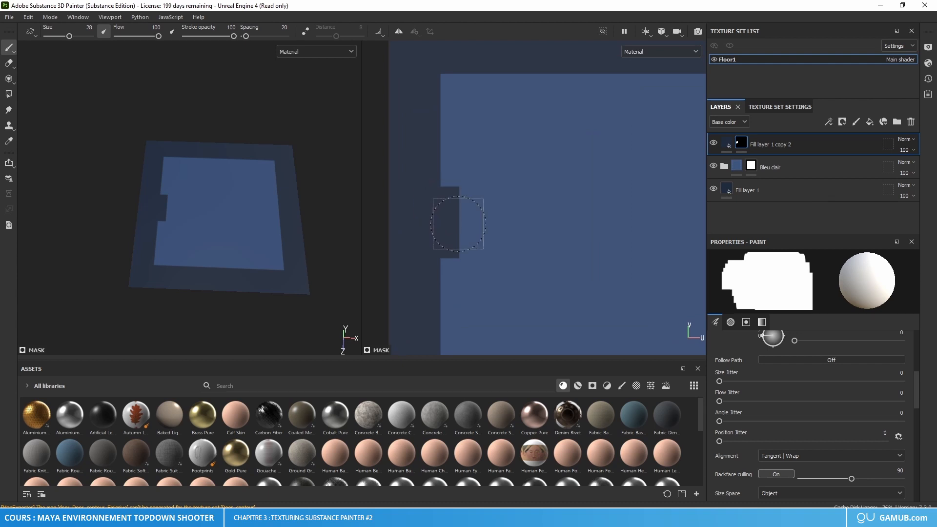
pyautogui.scroll(-3, 558, 224)
pyautogui.moveTo(559, 224)
pyautogui.keyDown('alt'); pyautogui.mouseDown(button='middle')
pyautogui.moveTo(518, 233)
pyautogui.moveTo(443, 225)
pyautogui.moveTo(540, 235)
pyautogui.mouseUp(button='middle'); pyautogui.keyUp('alt')
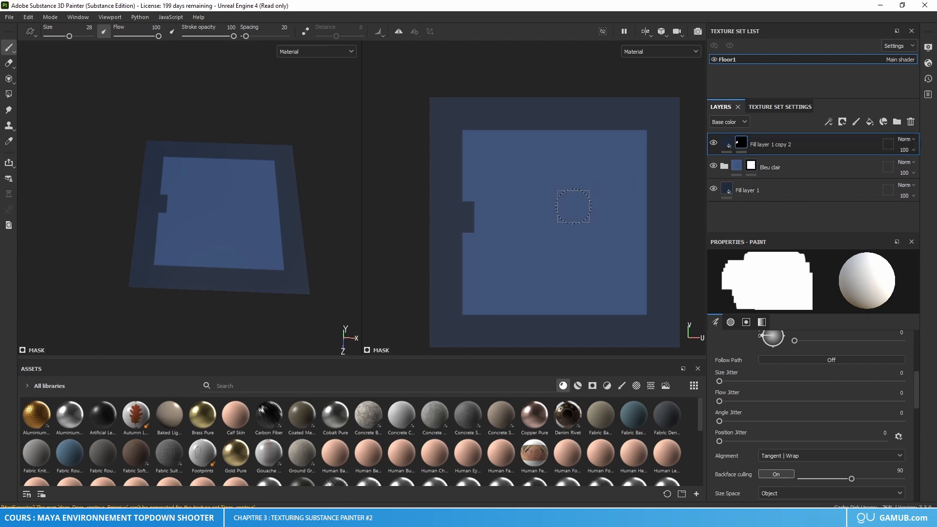
# Step: Clear the mask of Fill layer 1 copy 2 and paint a dark blue vertical notch across the inner panel's left edge
pyautogui.rightClick(738, 152)
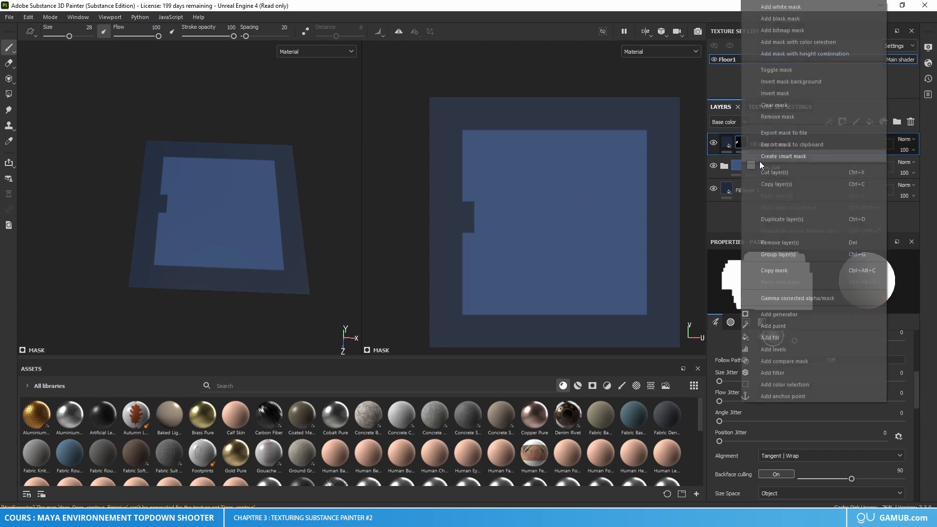
pyautogui.click(794, 109)
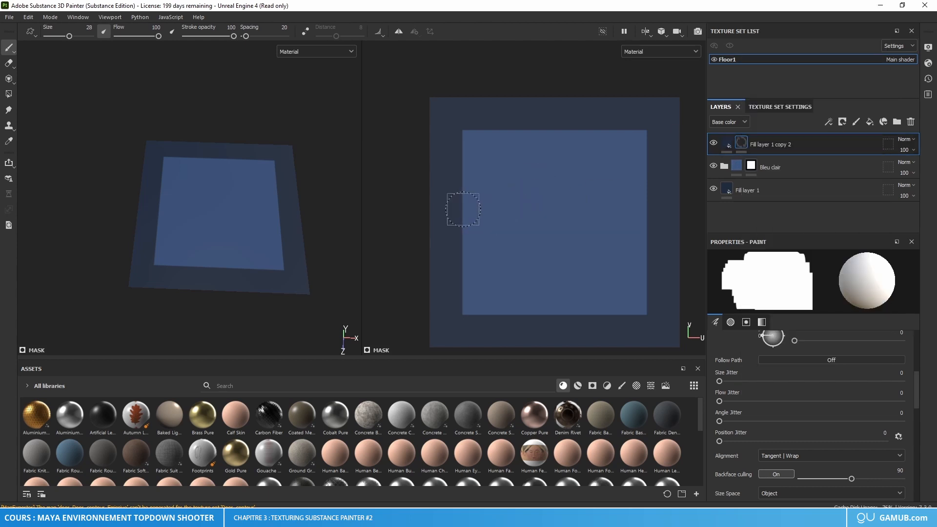
pyautogui.moveTo(464, 209); pyautogui.dragTo(461, 239)
pyautogui.scroll(-2, 592, 276)
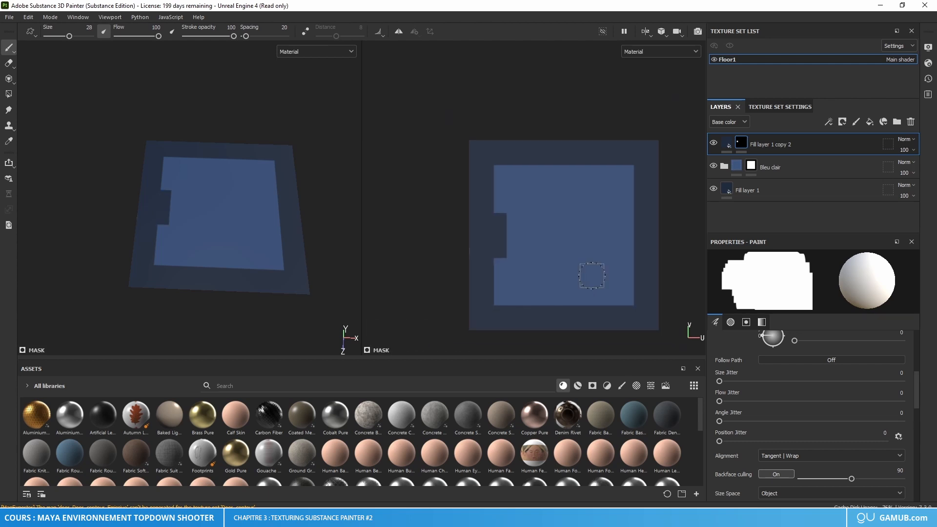
pyautogui.keyDown('alt'); pyautogui.moveTo(592, 275); pyautogui.dragTo(557, 260, button='middle'); pyautogui.keyUp('alt')
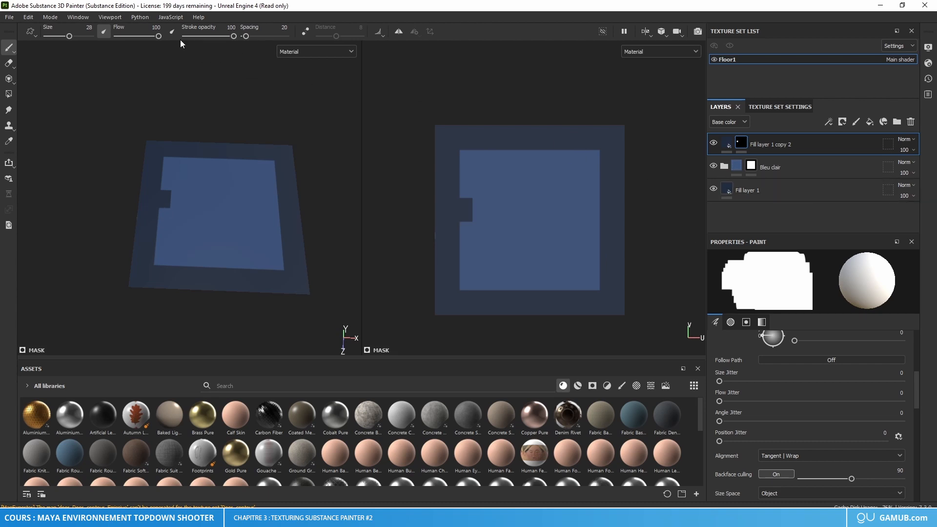
# Step: Try painting a light blue dab on the Bleu clair mask at the tile's left border, and undo it
pyautogui.click(729, 191)
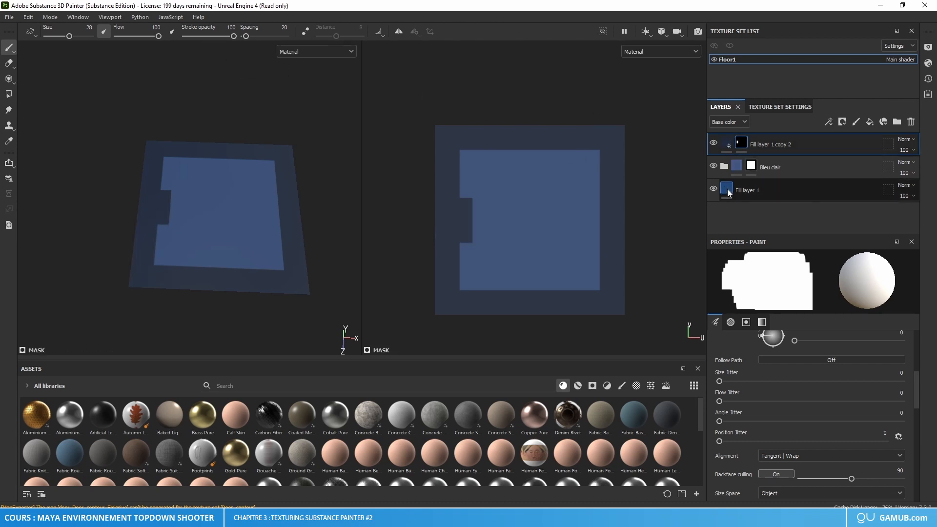
pyautogui.click(750, 166)
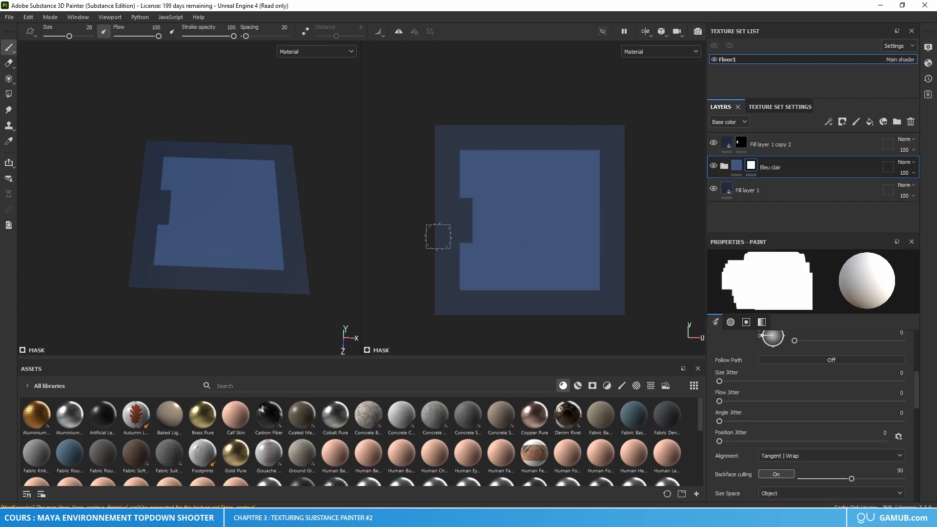
pyautogui.click(436, 235)
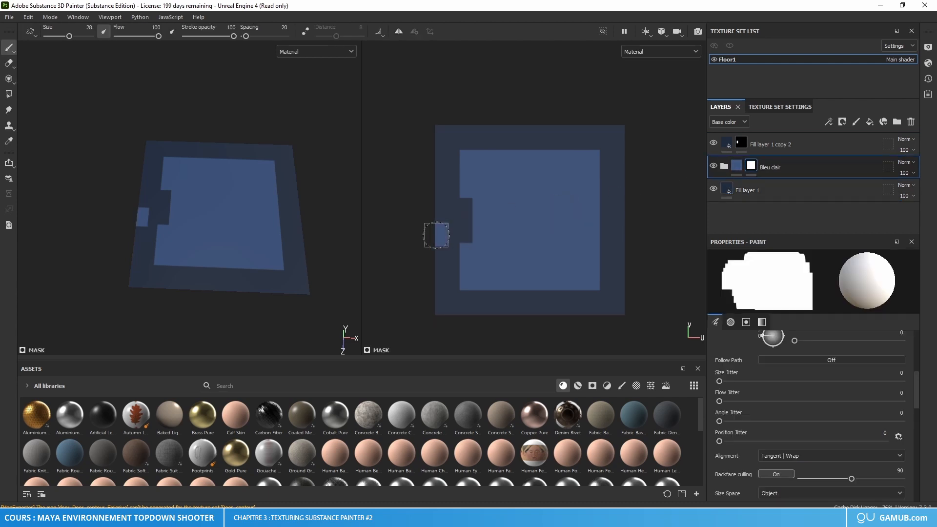
pyautogui.hotkey('ctrl', 'z')
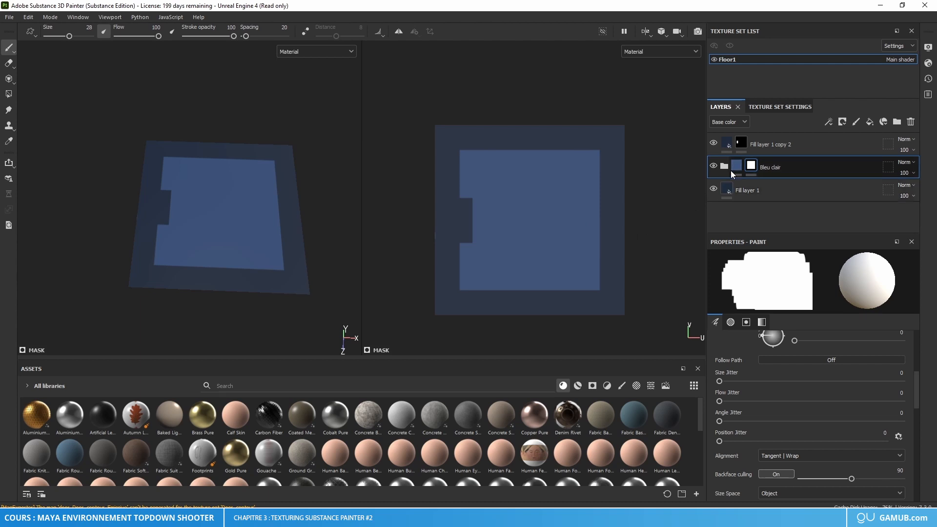
pyautogui.click(724, 167)
pyautogui.click(736, 166)
pyautogui.click(724, 166)
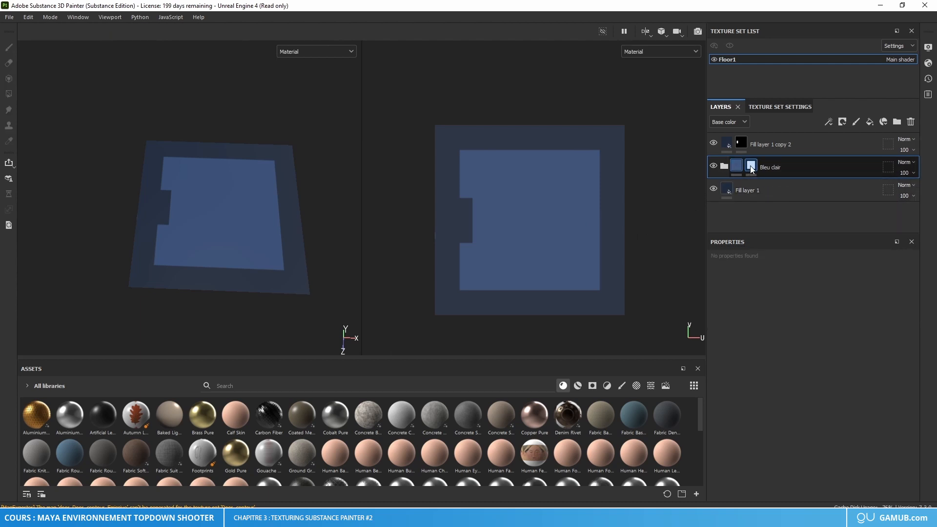
pyautogui.click(750, 167)
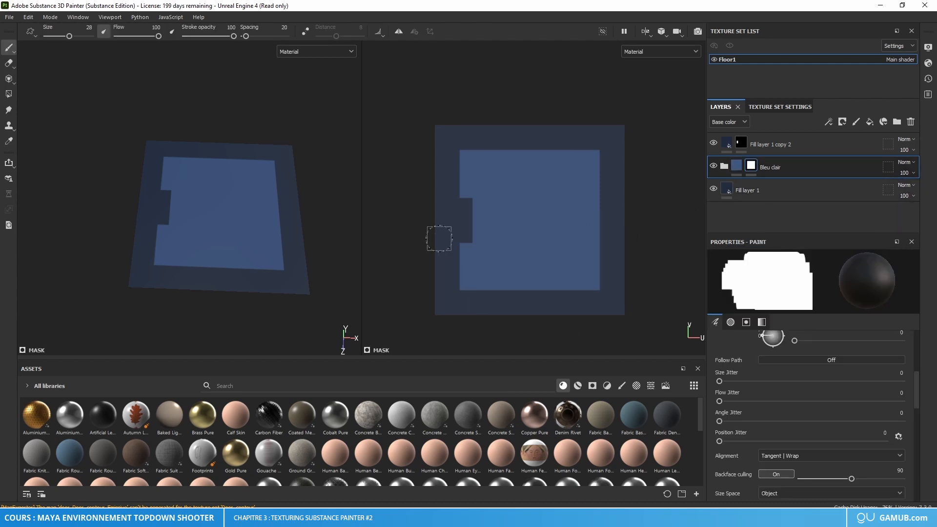
# Step: Duplicate Fill layer 1 copy 2 and add a filter to the duplicate's mask
pyautogui.click(741, 143)
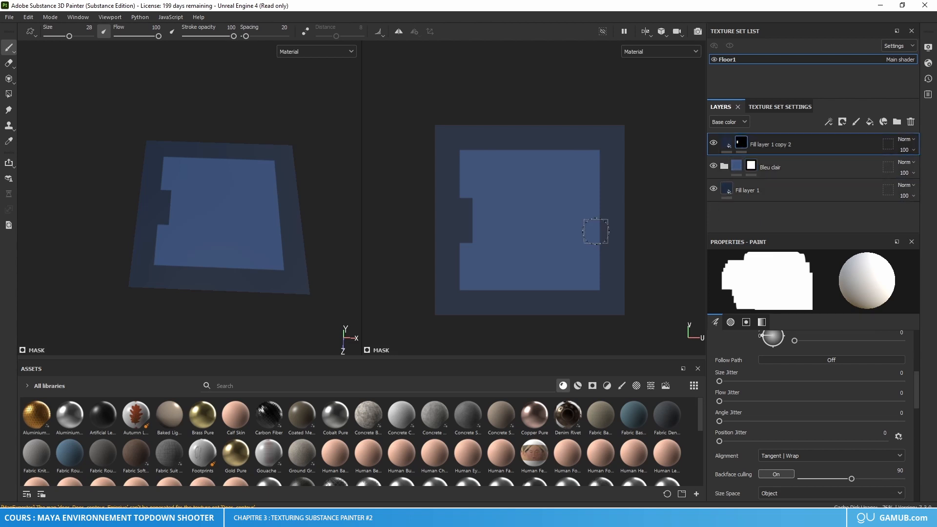
pyautogui.keyDown('alt'); pyautogui.moveTo(596, 231); pyautogui.dragTo(575, 231, button='middle'); pyautogui.keyUp('alt')
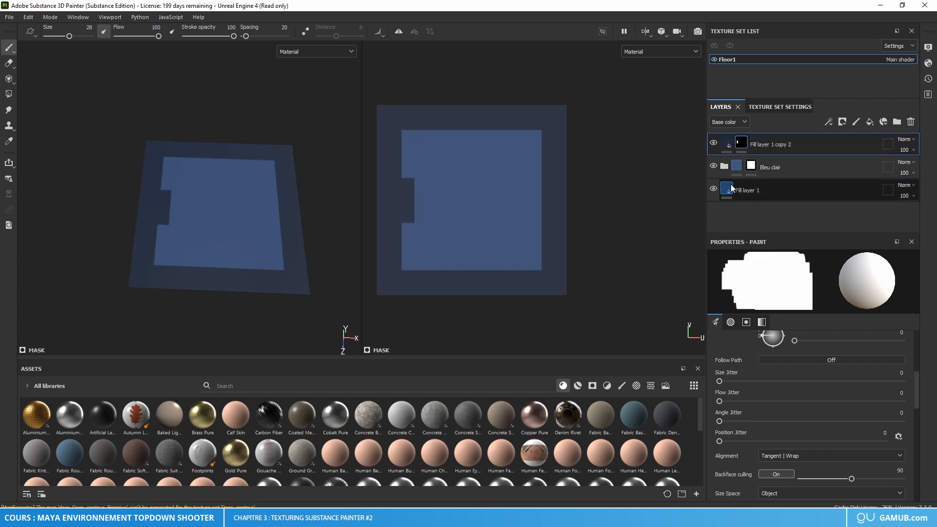
pyautogui.hotkey('ctrl', 'd')
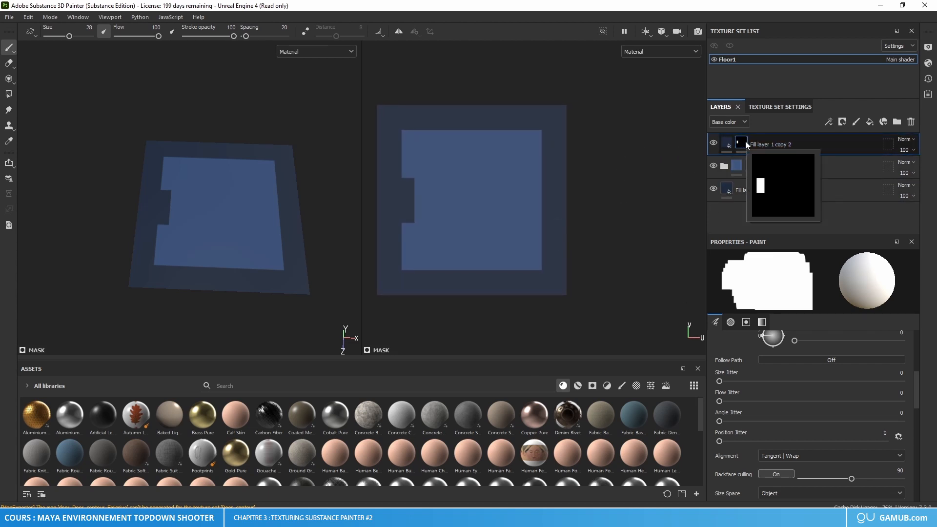
pyautogui.rightClick(745, 145)
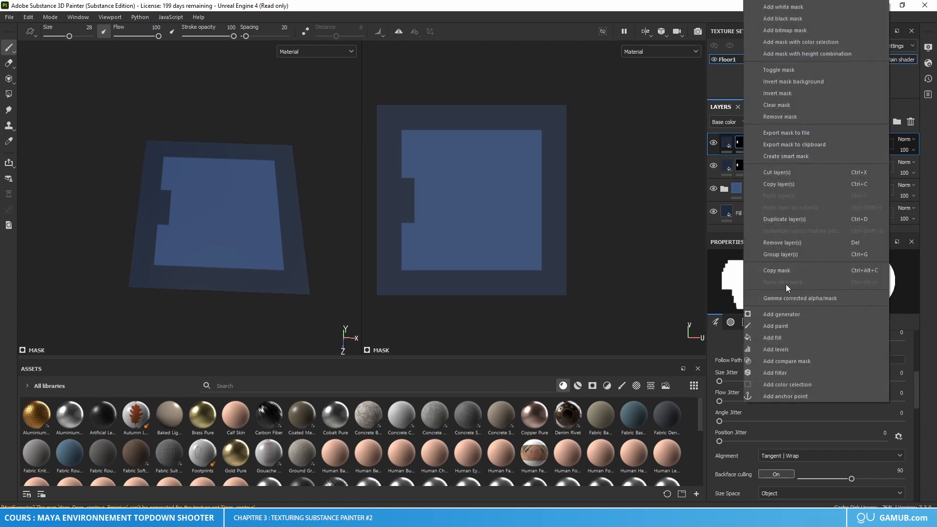
pyautogui.click(780, 372)
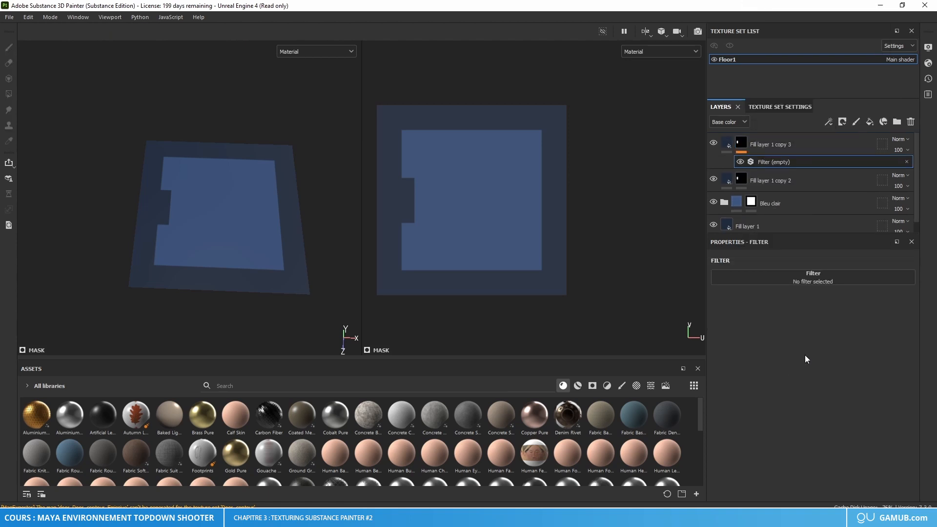
# Step: Choose Transform as the mask filter and set Offset X to -0.73 to put a notch on the inner panel's right edge
pyautogui.click(825, 282)
pyautogui.click(813, 313)
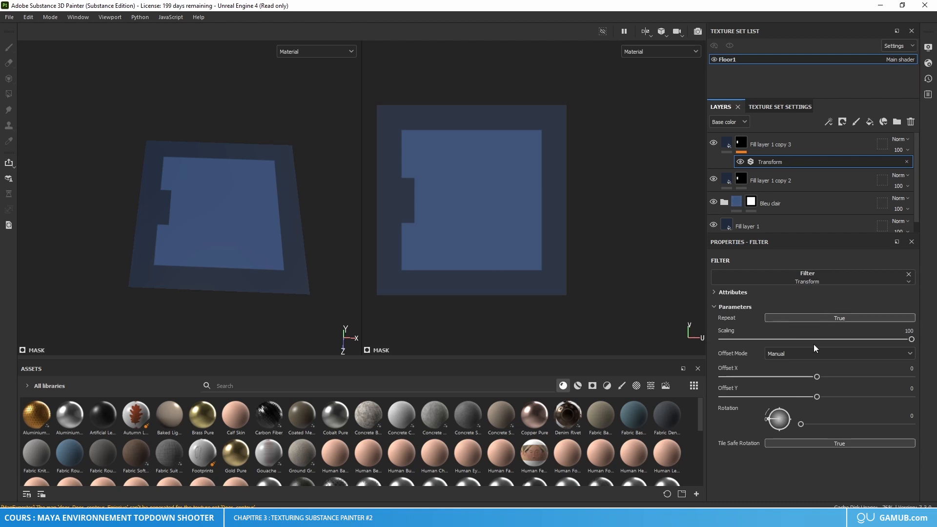
pyautogui.moveTo(821, 378); pyautogui.dragTo(748, 378)
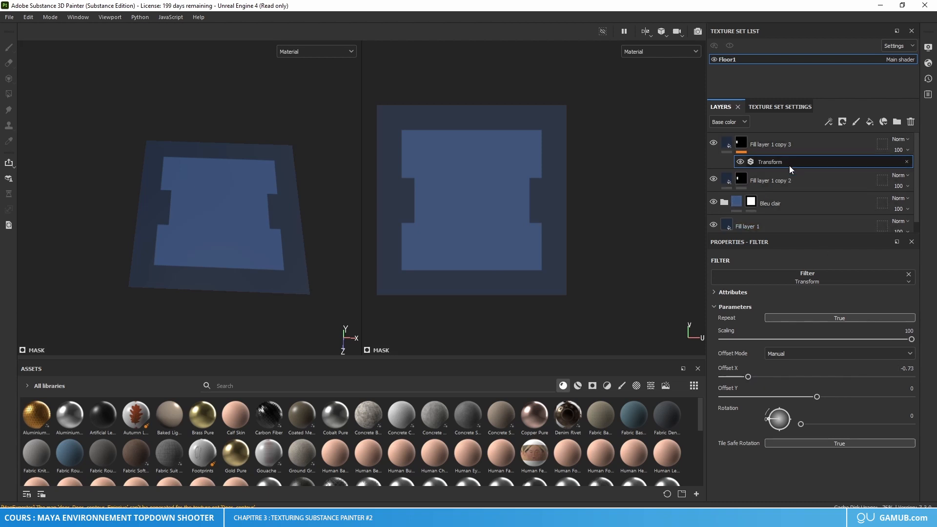
# Step: Duplicate Fill layer 1 copy 3 and set its Transform to Rotation 90 and Offset X -1, centring a notch on the panel's bottom edge
pyautogui.click(788, 147)
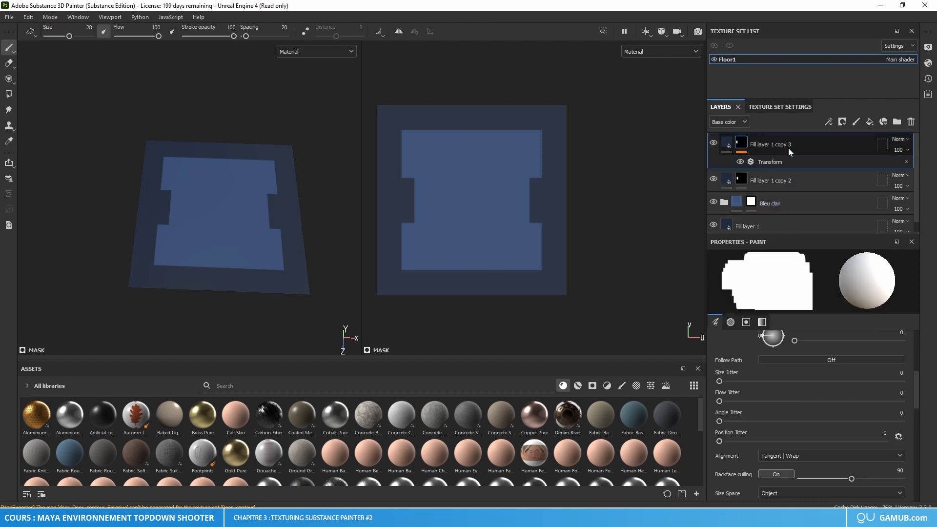
pyautogui.hotkey('ctrl', 'd')
pyautogui.click(776, 162)
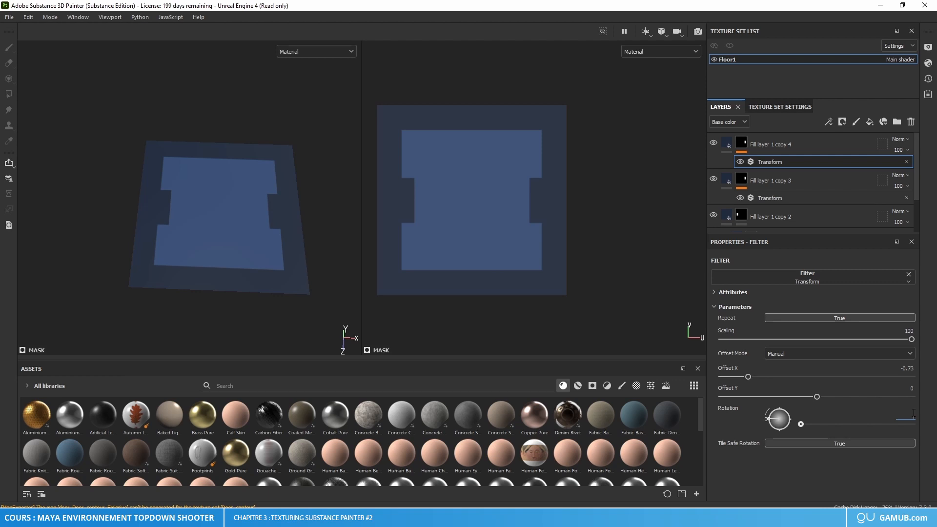
pyautogui.write('90')
pyautogui.press('Return')
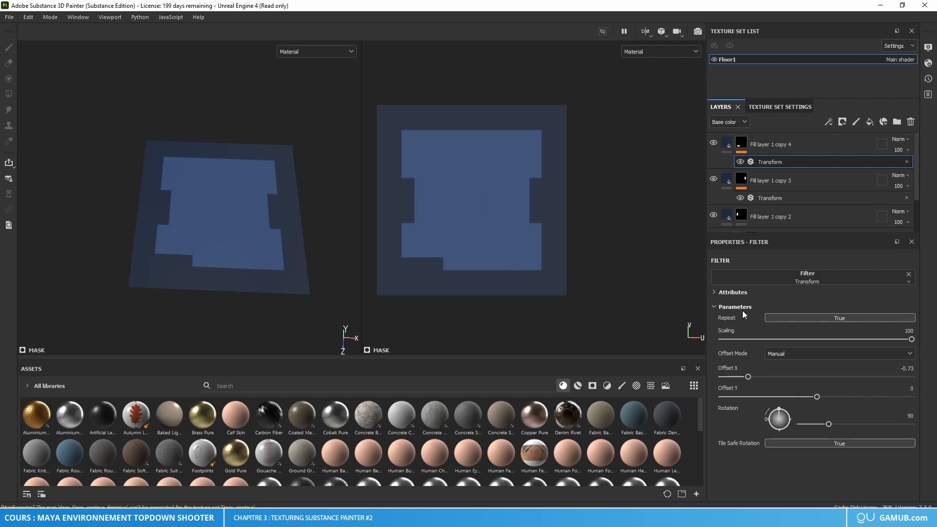
pyautogui.moveTo(750, 379); pyautogui.dragTo(726, 380)
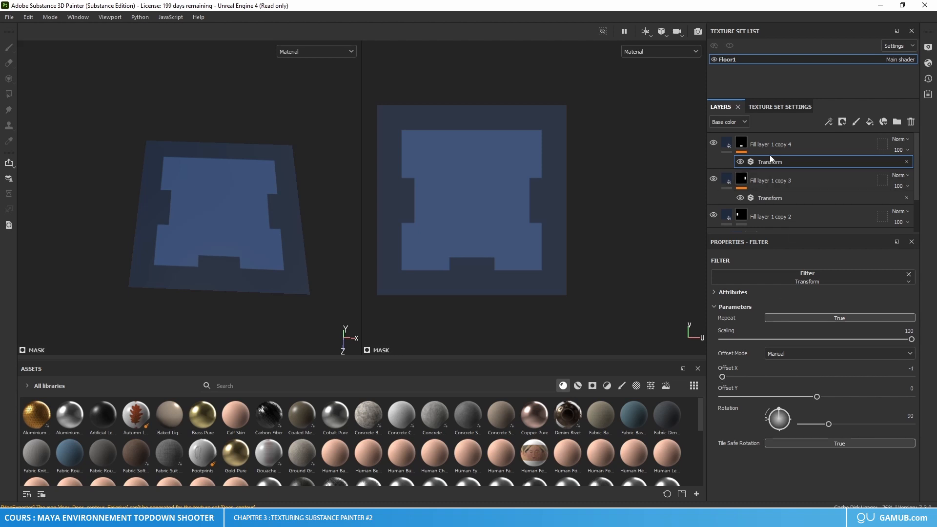
# Step: Duplicate Fill layer 1 copy 4 and set its Transform's Offset Y to 0.73, placing a notch on the panel's top edge
pyautogui.hotkey('ctrl', 'd')
pyautogui.click(780, 160)
pyautogui.moveTo(804, 396); pyautogui.dragTo(886, 388)
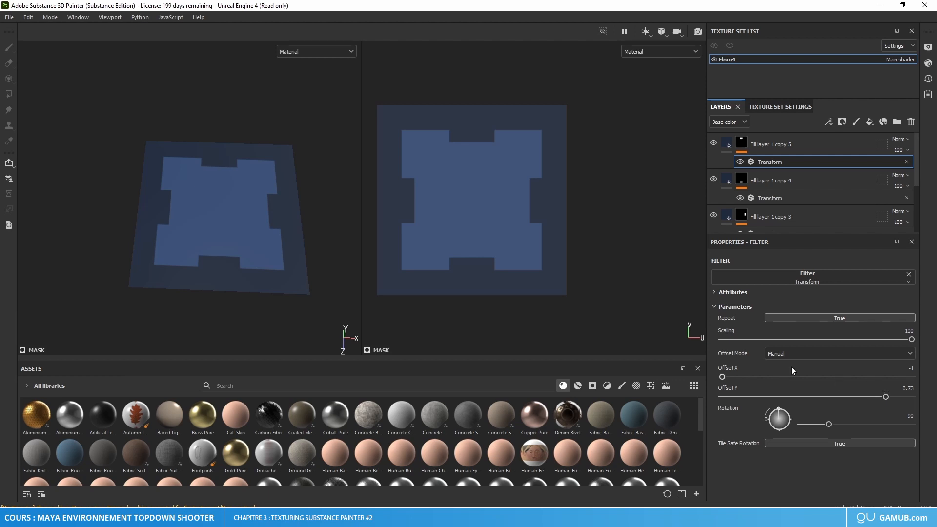
pyautogui.moveTo(542, 248); pyautogui.dragTo(576, 248, button='middle')
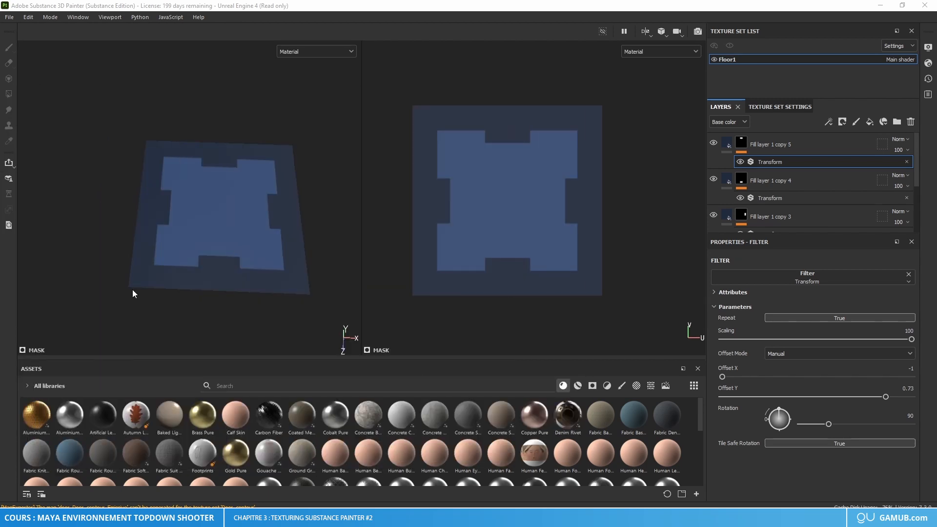
pyautogui.scroll(6, 531, 268)
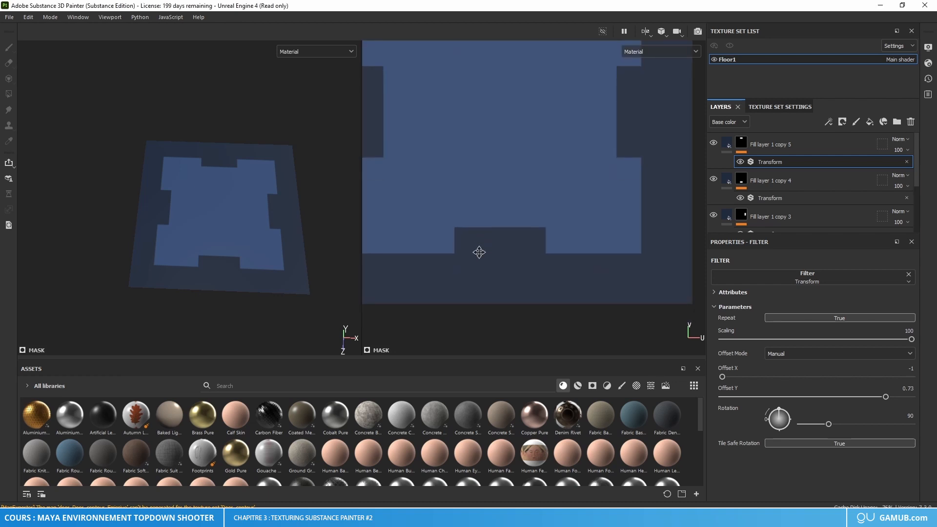
pyautogui.moveTo(479, 252); pyautogui.dragTo(484, 293, button='middle')
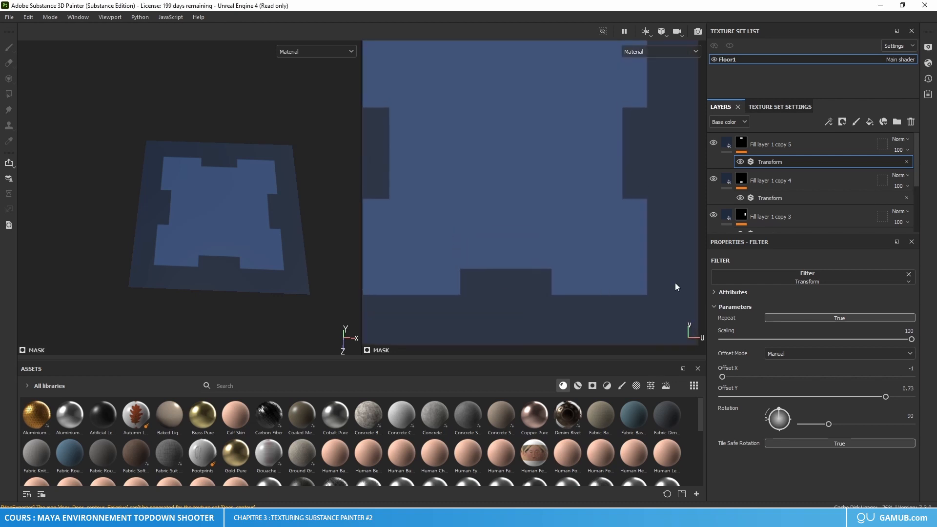
# Step: Create a folder above the layer stack and move all layers, from Fill layer 1 copy 5 down to Fill layer 1, into it
pyautogui.click(800, 143)
pyautogui.click(896, 122)
pyautogui.click(795, 169)
pyautogui.scroll(-4, 784, 186)
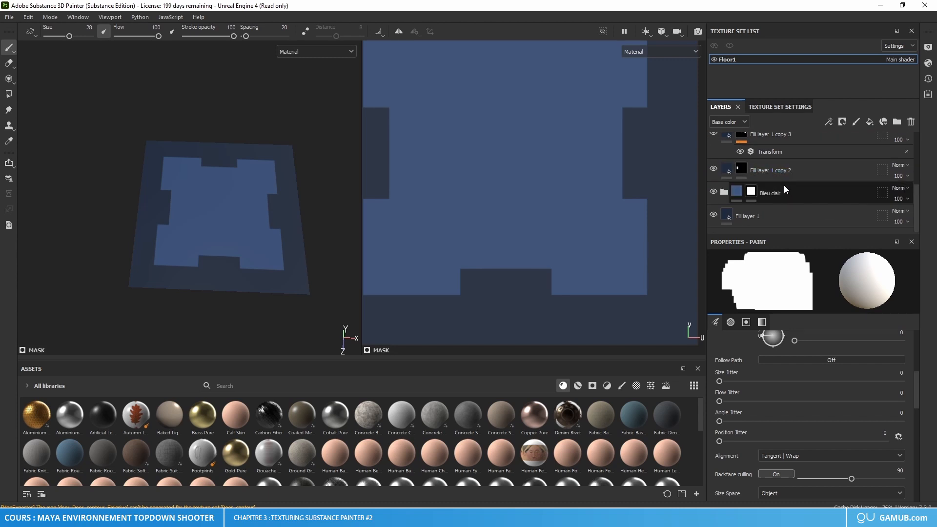
pyautogui.keyDown('shift'); pyautogui.click(765, 218); pyautogui.keyUp('shift')
pyautogui.scroll(4, 772, 200)
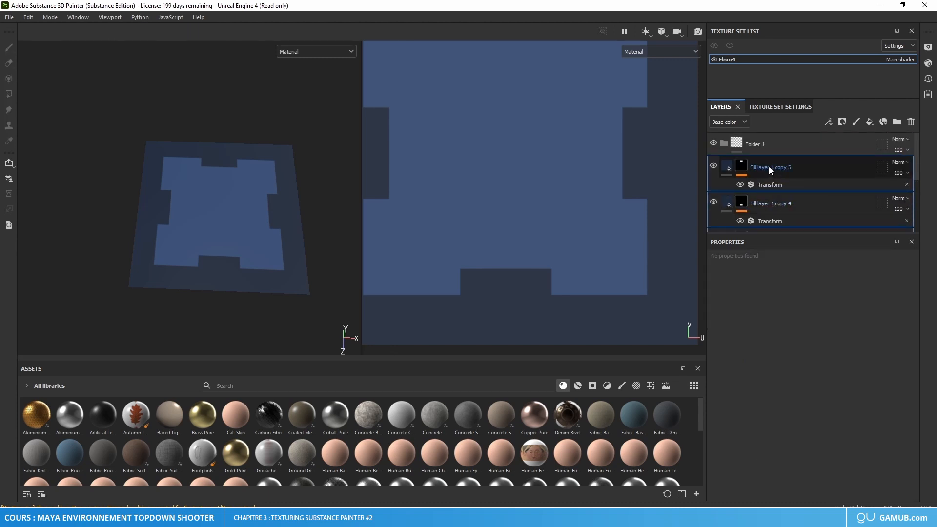
pyautogui.moveTo(769, 169); pyautogui.dragTo(762, 144)
# Step: Rename the new folder as Background
pyautogui.doubleClick(757, 145)
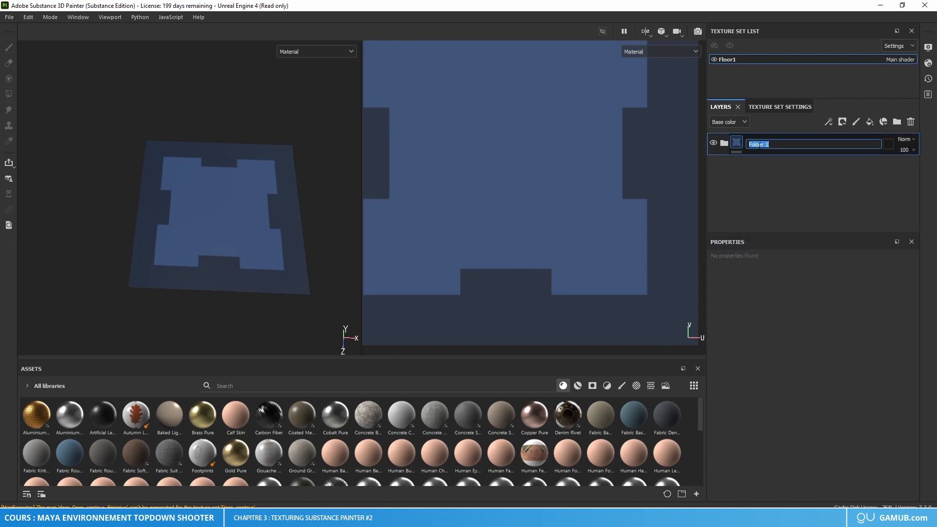
pyautogui.write('Background')
pyautogui.press('Return')
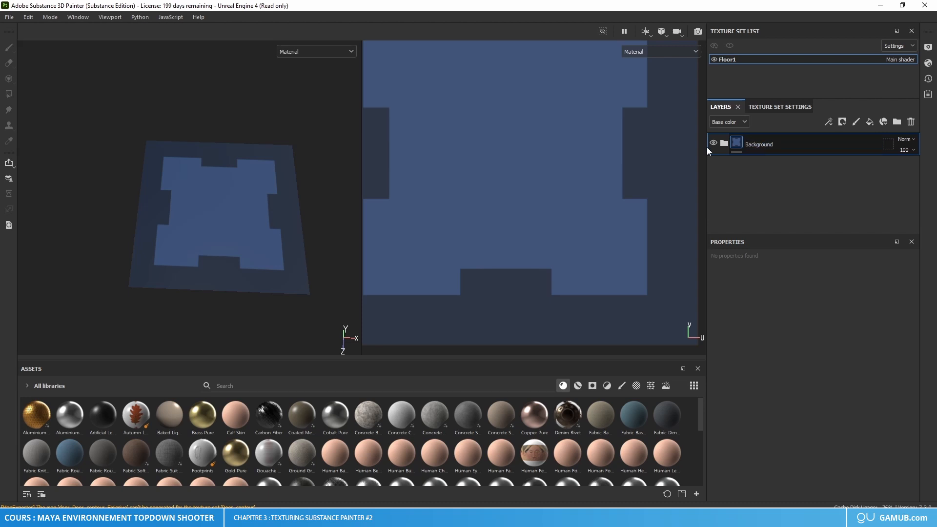
# Step: Add a new fill layer above the Background folder and give it a black mask
pyautogui.scroll(-3, 452, 239)
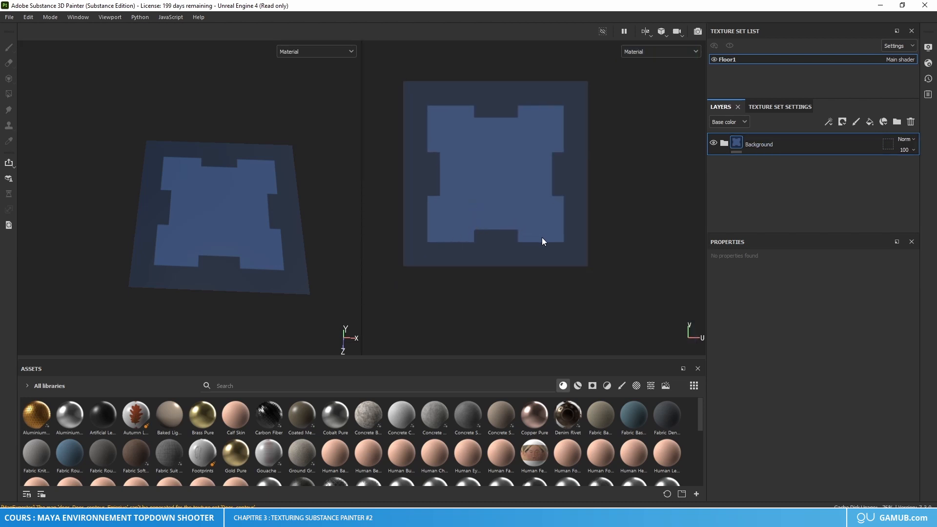
pyautogui.click(869, 122)
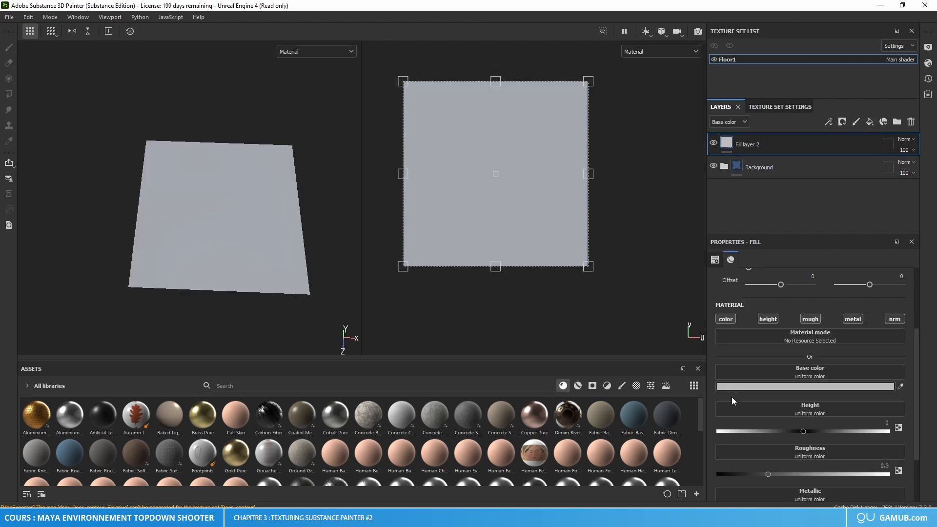
pyautogui.rightClick(728, 145)
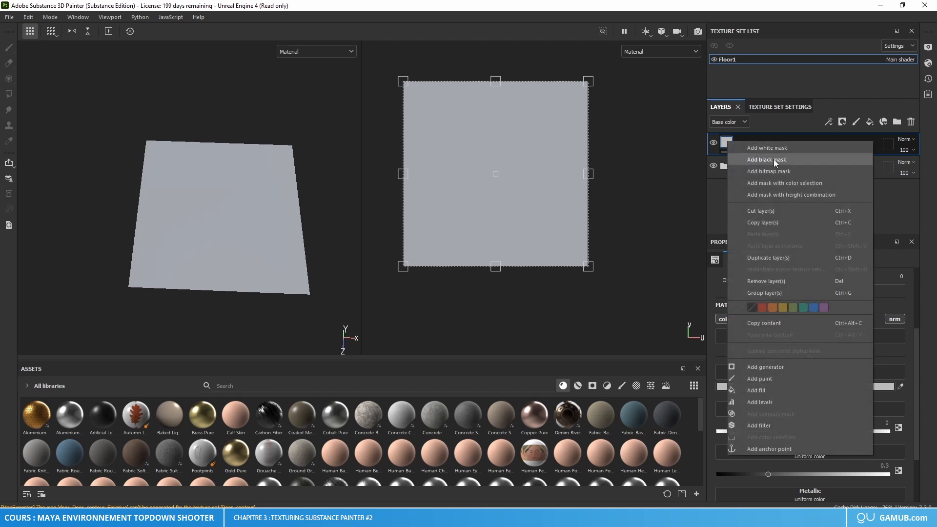
pyautogui.click(774, 159)
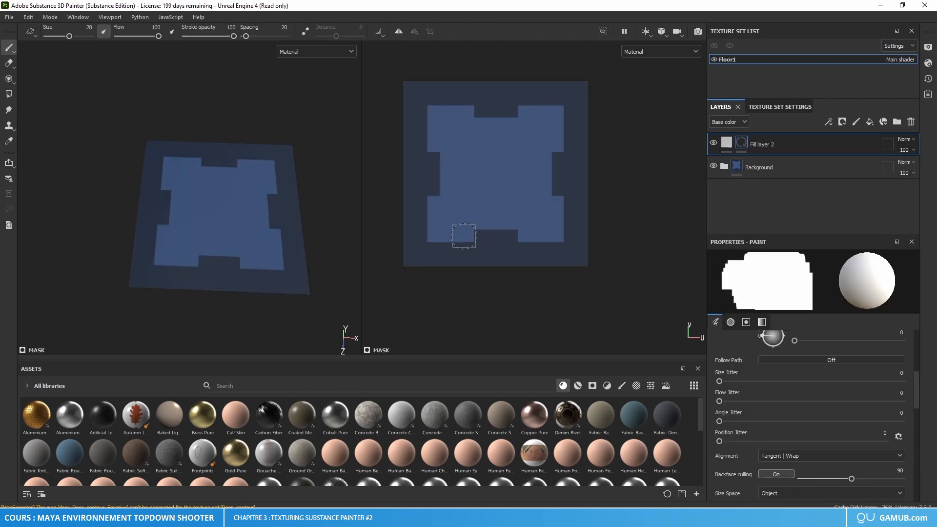
pyautogui.scroll(2, 443, 249)
pyautogui.scroll(3, 443, 248)
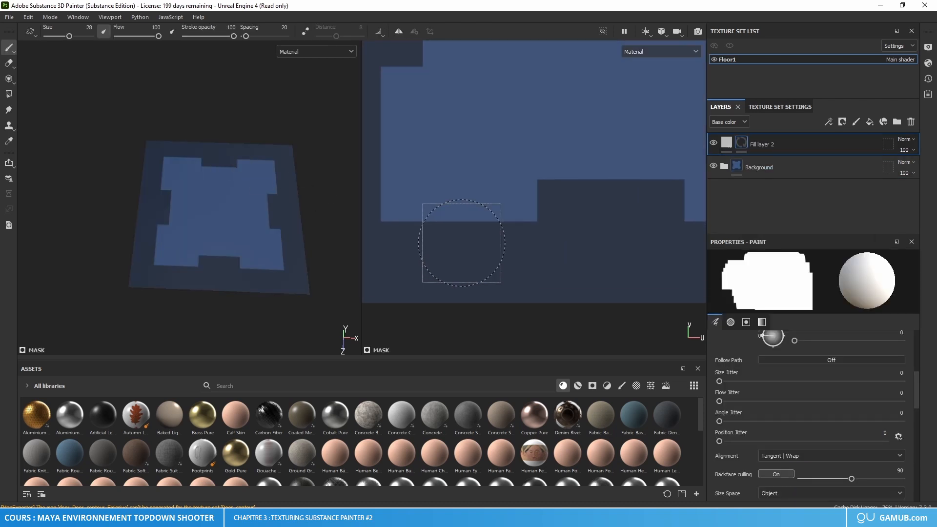
pyautogui.rightClick(460, 226)
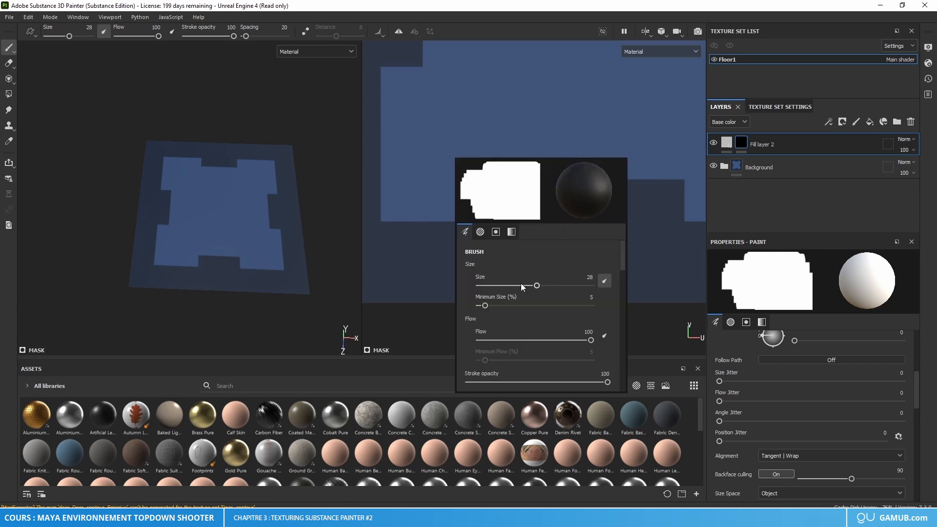
pyautogui.scroll(-10, 523, 312)
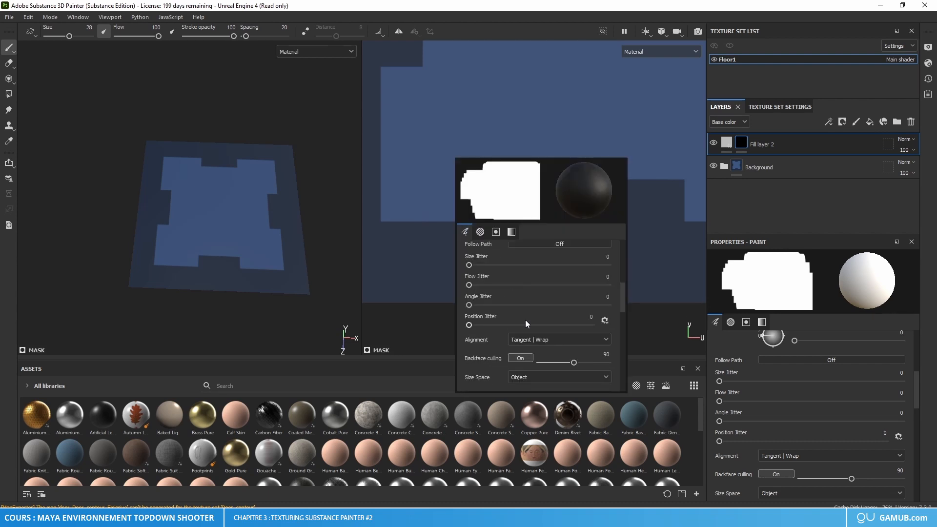
pyautogui.click(527, 297)
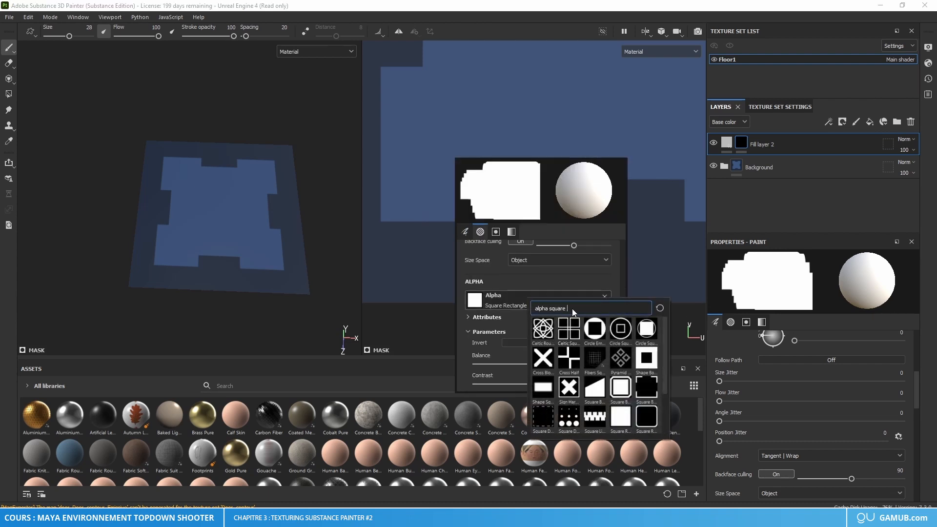
pyautogui.click(427, 252)
pyautogui.click(427, 252)
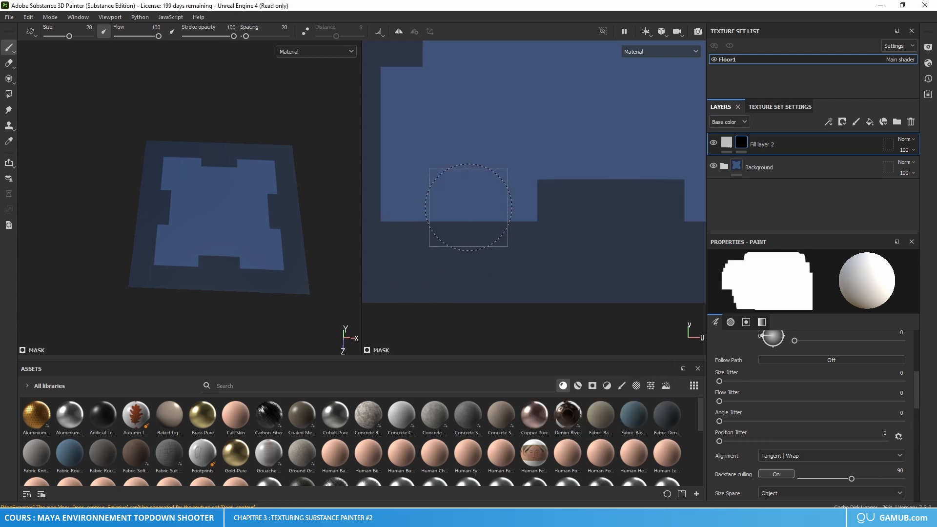
# Step: Set the brush size to 6 for painting on Fill layer 2's mask
pyautogui.rightClick(468, 207)
pyautogui.scroll(10, 533, 261)
pyautogui.moveTo(534, 269)
pyautogui.mouseDown()
pyautogui.moveTo(506, 265)
pyautogui.moveTo(504, 276)
pyautogui.mouseUp()
pyautogui.rightClick(468, 221)
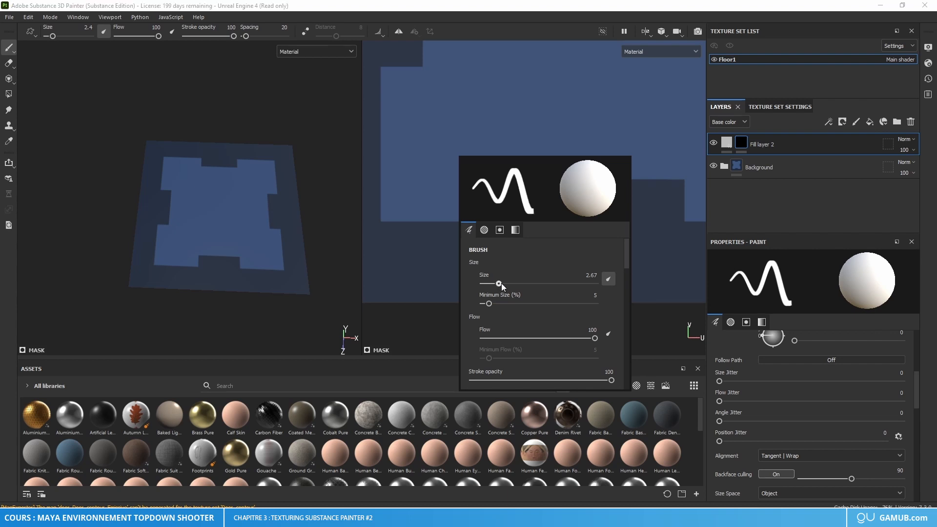
pyautogui.rightClick(461, 224)
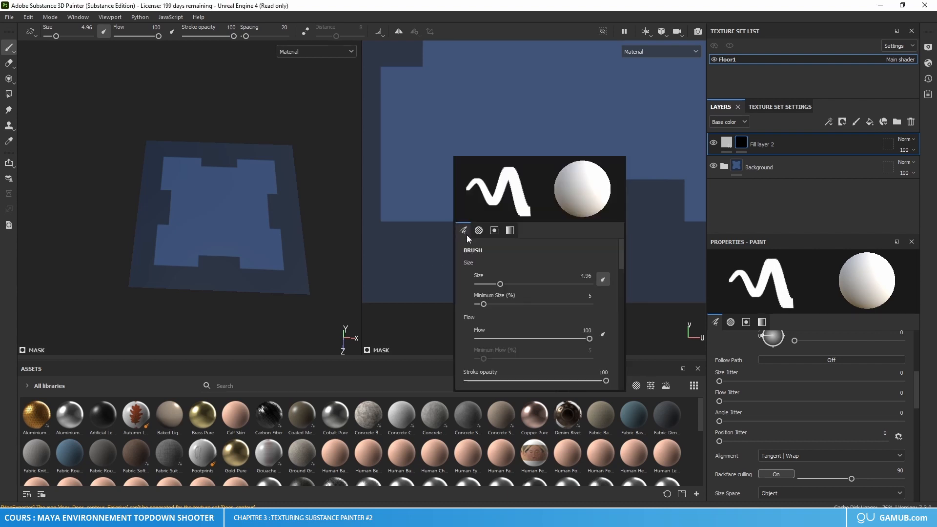
pyautogui.doubleClick(588, 275)
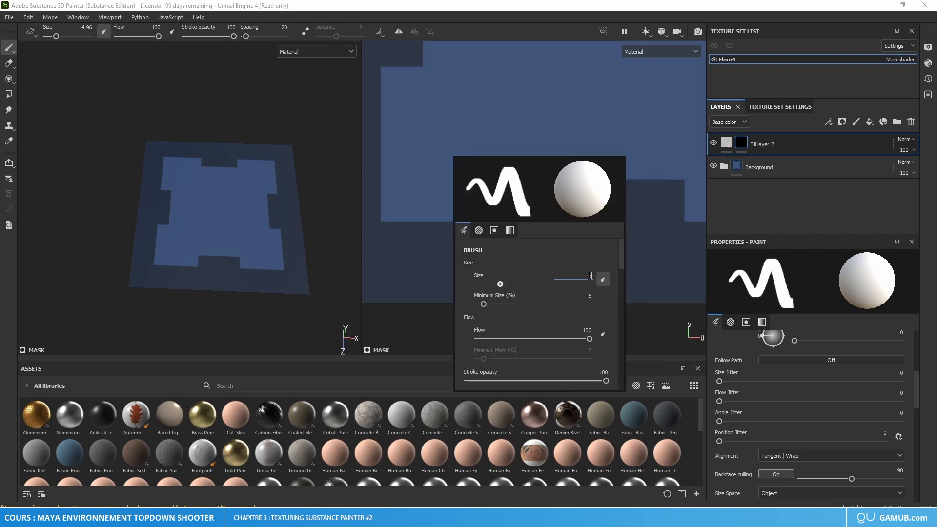
pyautogui.write('6')
pyautogui.press('Return')
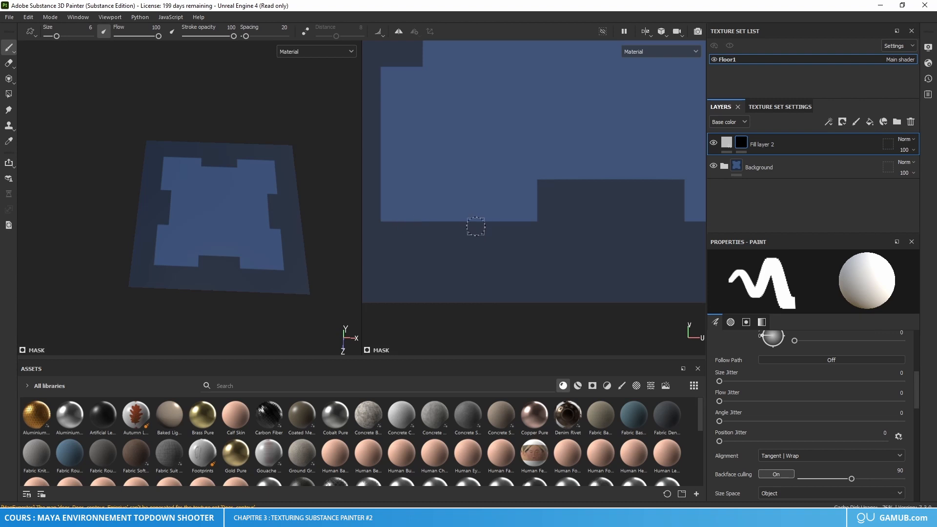
# Step: Try a straight diagonal stroke from the panel's lower edge, continued by a snapped horizontal stroke above the lower notch
pyautogui.moveTo(476, 226)
pyautogui.mouseDown(button='middle')
pyautogui.moveTo(464, 234)
pyautogui.moveTo(469, 257)
pyautogui.mouseUp(button='middle')
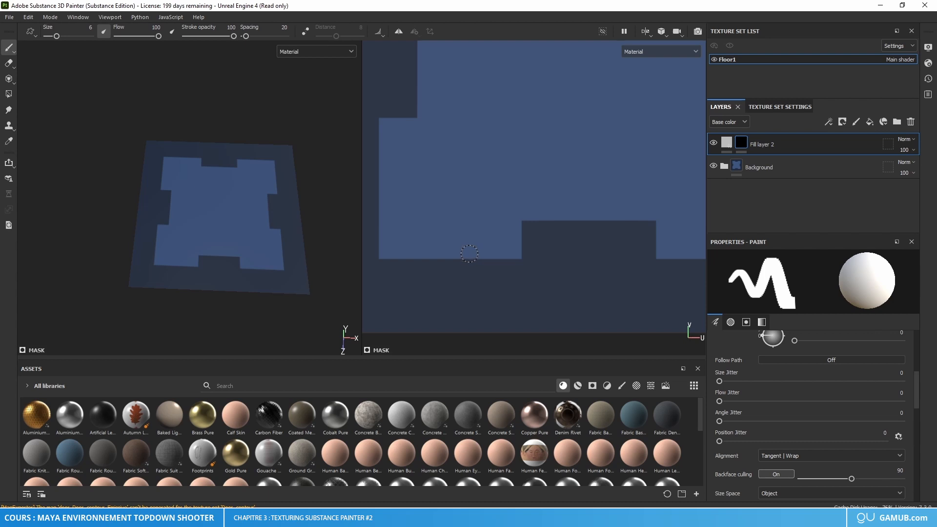
pyautogui.click(469, 254)
pyautogui.press('shift')
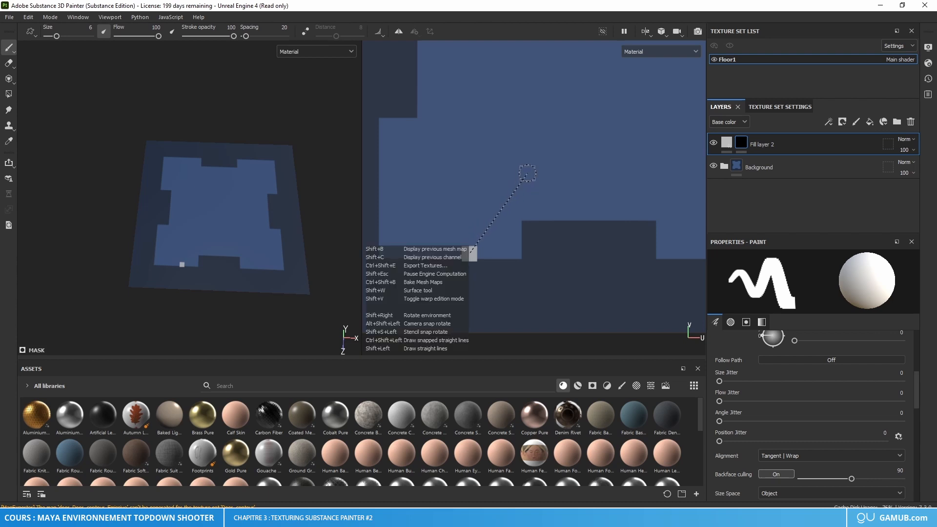
pyautogui.keyDown('shift'); pyautogui.click(523, 174); pyautogui.keyUp('shift')
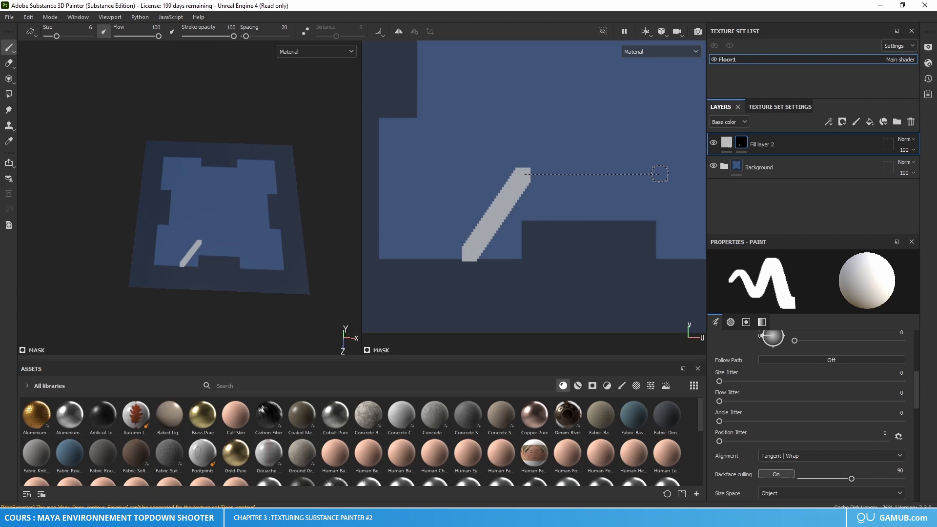
pyautogui.hotkey('ctrl', 'shift')
pyautogui.keyDown('ctrl'); pyautogui.keyDown('shift'); pyautogui.click(660, 174); pyautogui.keyUp('shift'); pyautogui.keyUp('ctrl')
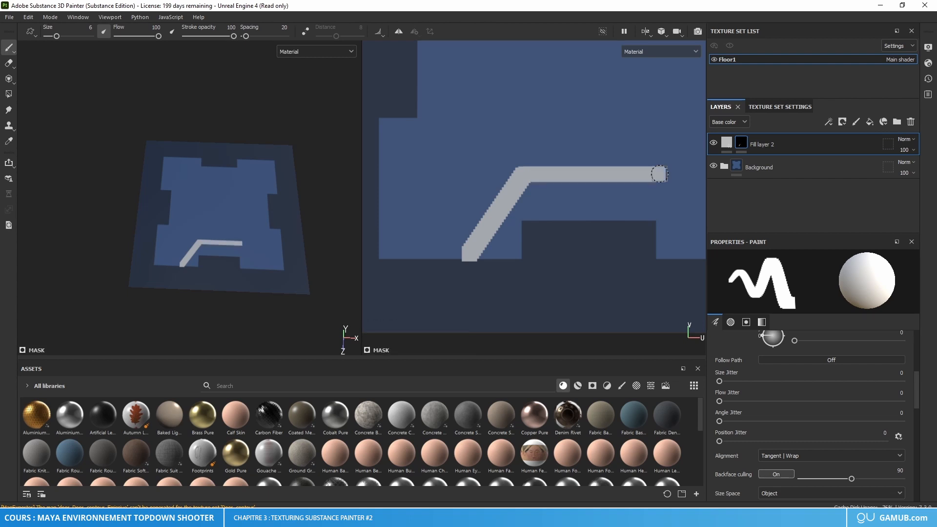
pyautogui.moveTo(671, 197); pyautogui.dragTo(581, 183, button='middle')
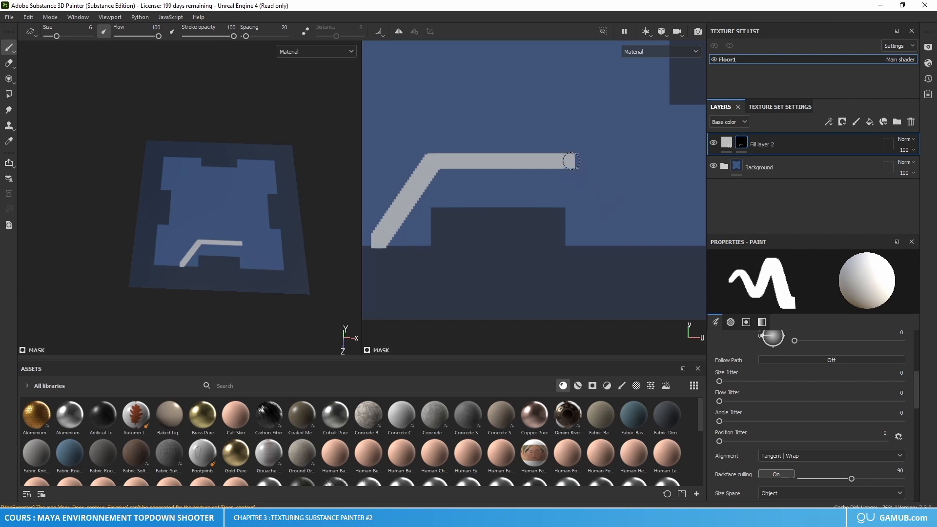
# Step: Undo the strokes around the lower notch and enlarge the brush to 9.3
pyautogui.hotkey('ctrl', 'z')
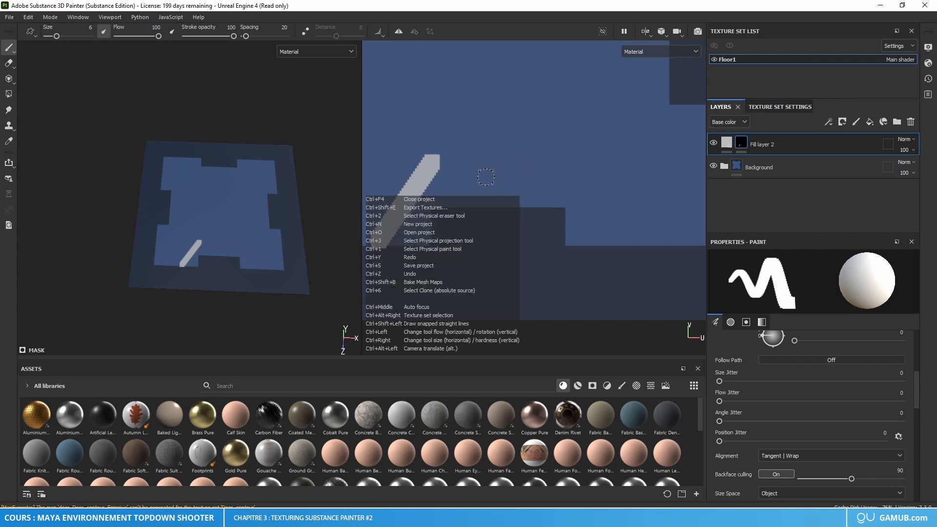
pyautogui.hotkey('ctrl', 'z')
pyautogui.keyDown('ctrl'); pyautogui.moveTo(415, 233); pyautogui.dragTo(426, 233, button='right'); pyautogui.keyUp('ctrl')
pyautogui.hotkey('ctrl', 'z')
pyautogui.scroll(-1, 440, 235)
pyautogui.keyDown('alt'); pyautogui.moveTo(441, 236); pyautogui.dragTo(474, 237, button='middle'); pyautogui.keyUp('alt')
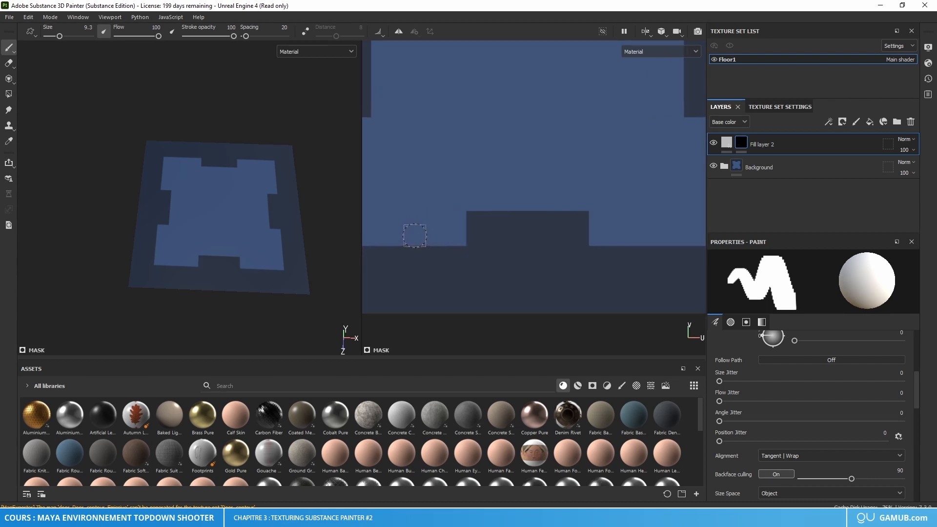
# Step: Try a thicker three-segment line around the lower notch, rising diagonally, running horizontally above it and descending diagonally
pyautogui.click(414, 235)
pyautogui.press('shift')
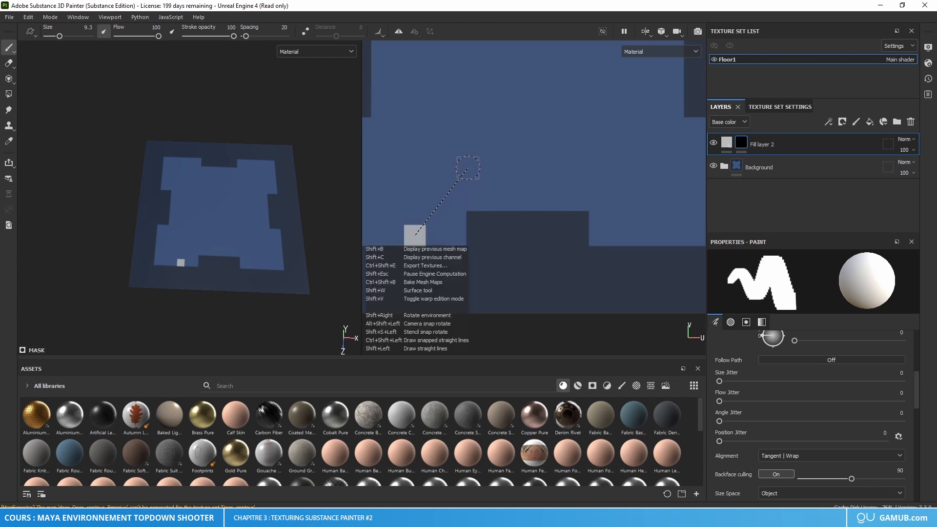
pyautogui.keyDown('shift'); pyautogui.click(467, 168); pyautogui.keyUp('shift')
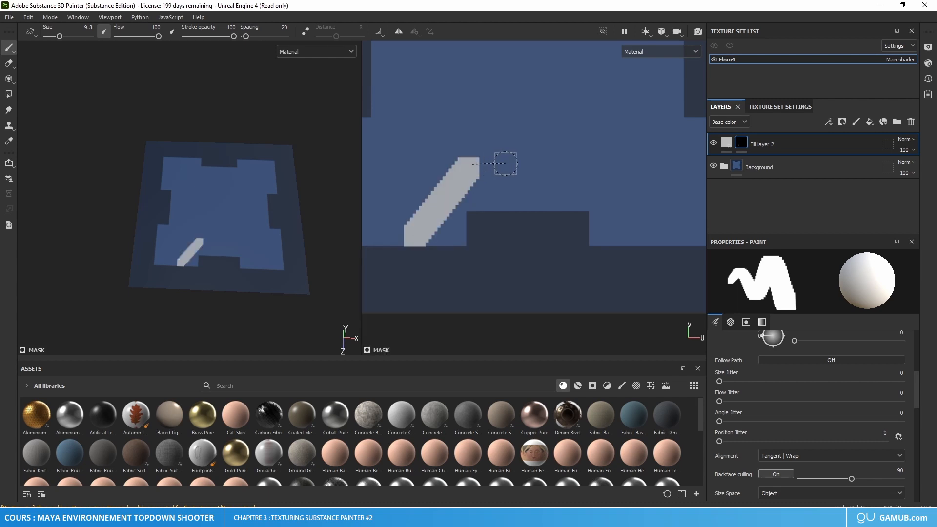
pyautogui.hotkey('ctrl', 'shift')
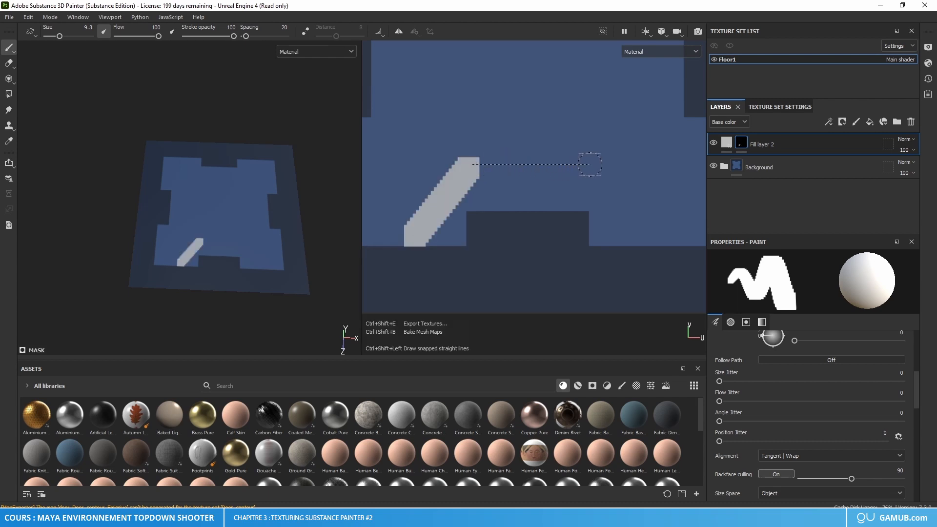
pyautogui.keyDown('ctrl'); pyautogui.keyDown('shift'); pyautogui.click(589, 165); pyautogui.keyUp('shift'); pyautogui.keyUp('ctrl')
pyautogui.press('shift')
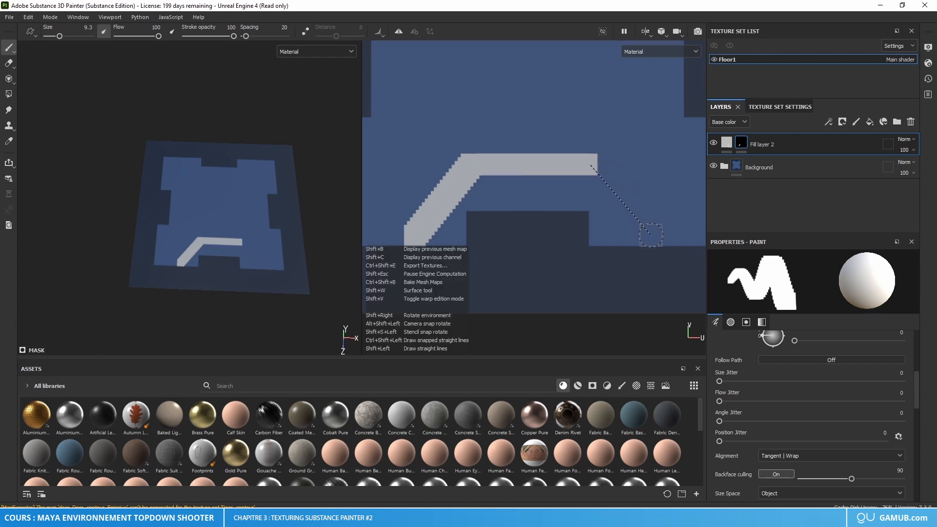
pyautogui.keyDown('shift'); pyautogui.click(651, 235); pyautogui.keyUp('shift')
pyautogui.press('f')
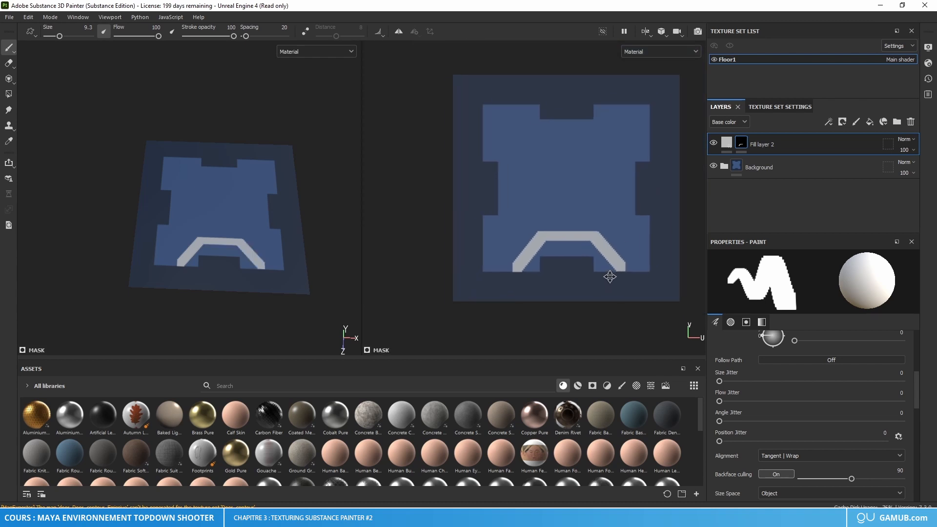
# Step: Undo the three thick strokes around the lower notch
pyautogui.hotkey('ctrl', 'z')
pyautogui.hotkey('ctrl', 'z')
pyautogui.hotkey('ctrl', 'z')
pyautogui.hotkey('ctrl', 'z')
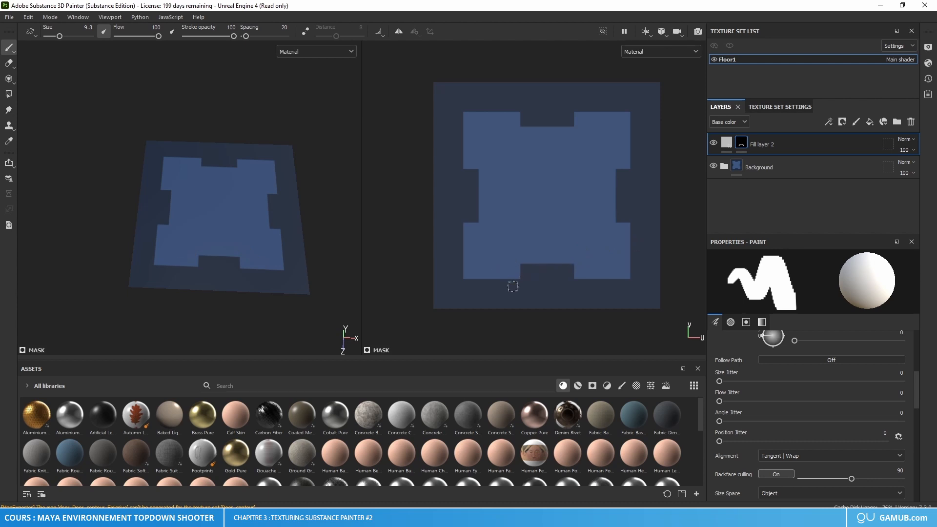
# Step: Reduce the brush size to 3
pyautogui.scroll(5, 511, 264)
pyautogui.rightClick(510, 253)
pyautogui.click(610, 310)
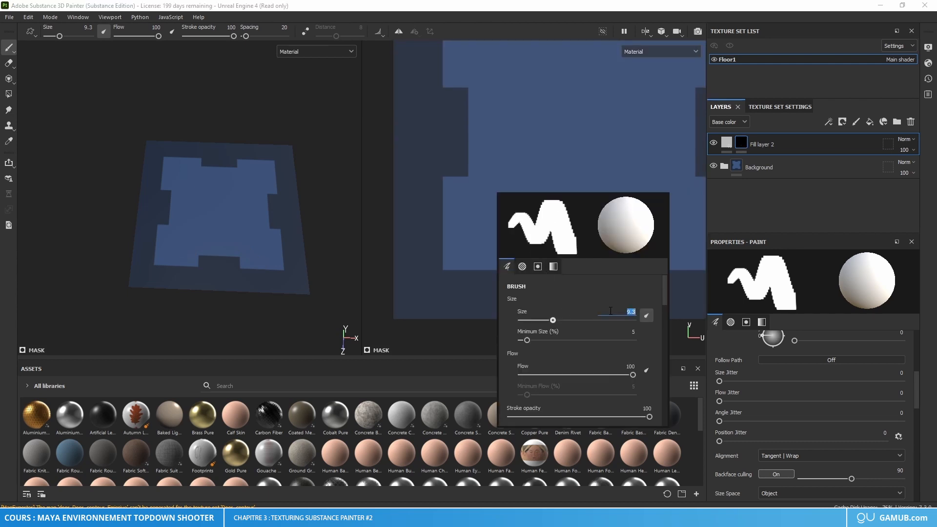
pyautogui.write('6')
pyautogui.press('Return')
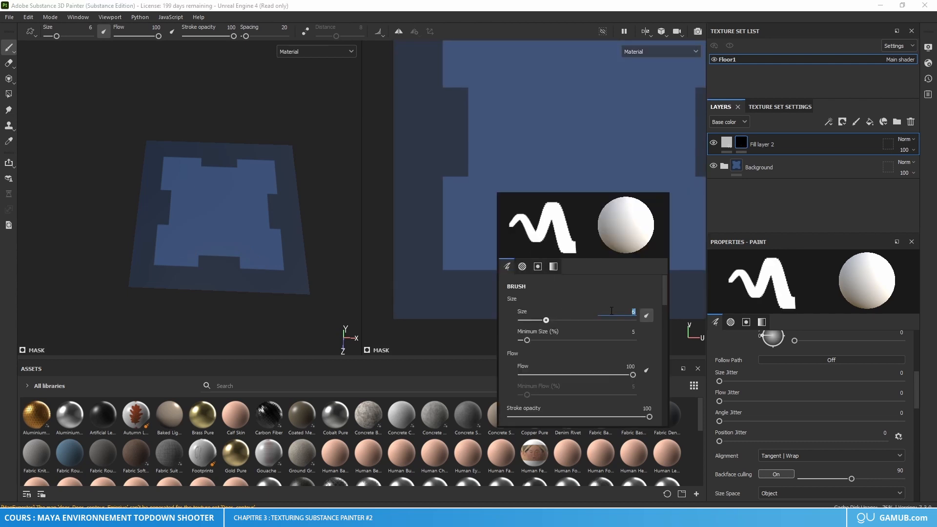
pyautogui.press('Return')
# Step: Search the brush alphas for "alpha shape" and replace Square Rectangle with the soft Shape Bell alpha
pyautogui.scroll(-5, 604, 320)
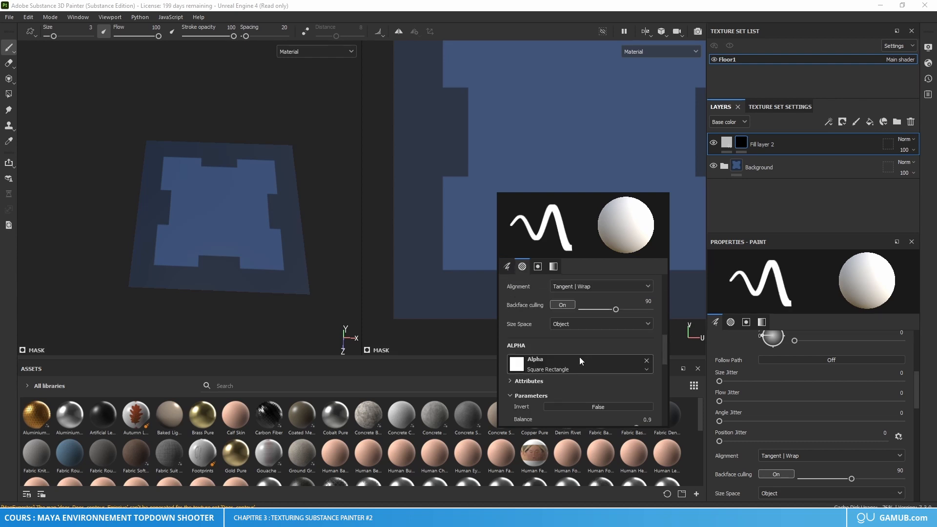
pyautogui.click(563, 367)
pyautogui.press('BackSpace')
pyautogui.press('BackSpace')
pyautogui.press('BackSpace')
pyautogui.press('BackSpace')
pyautogui.press('BackSpace')
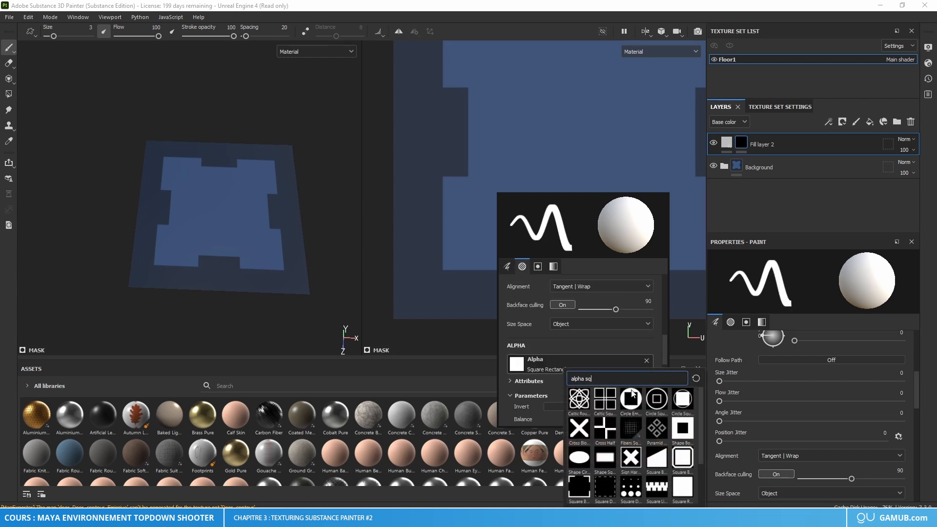
pyautogui.write('shape')
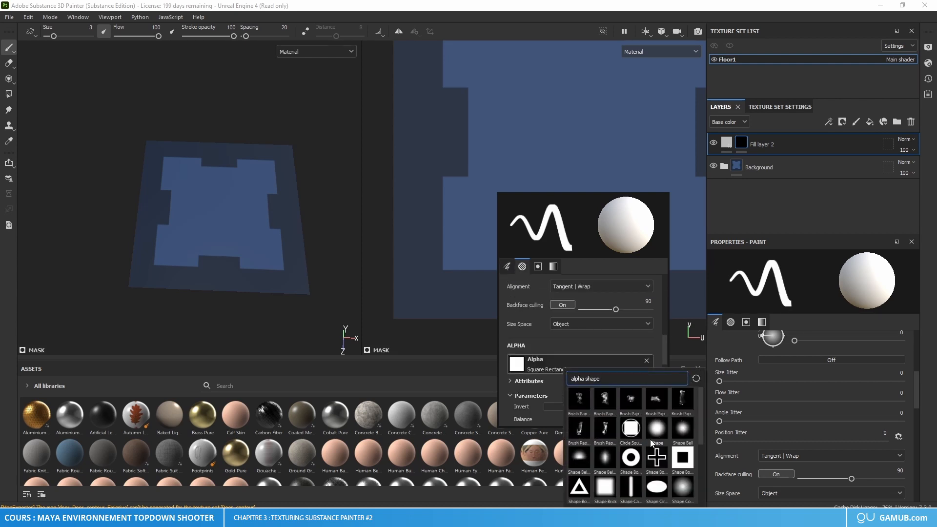
pyautogui.click(679, 429)
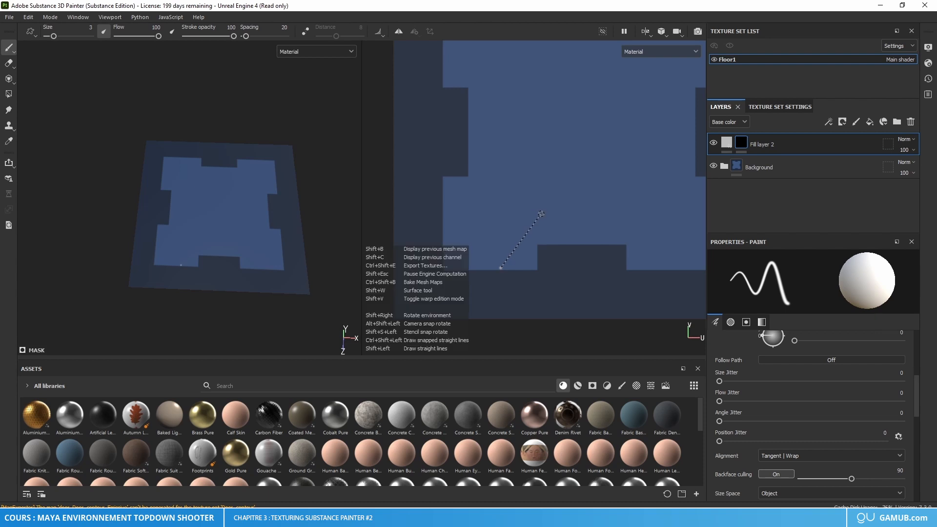
# Step: Discard a thin diagonal trial stroke beside the lower notch and set the brush size to 6
pyautogui.keyDown('shift'); pyautogui.click(538, 214); pyautogui.keyUp('shift')
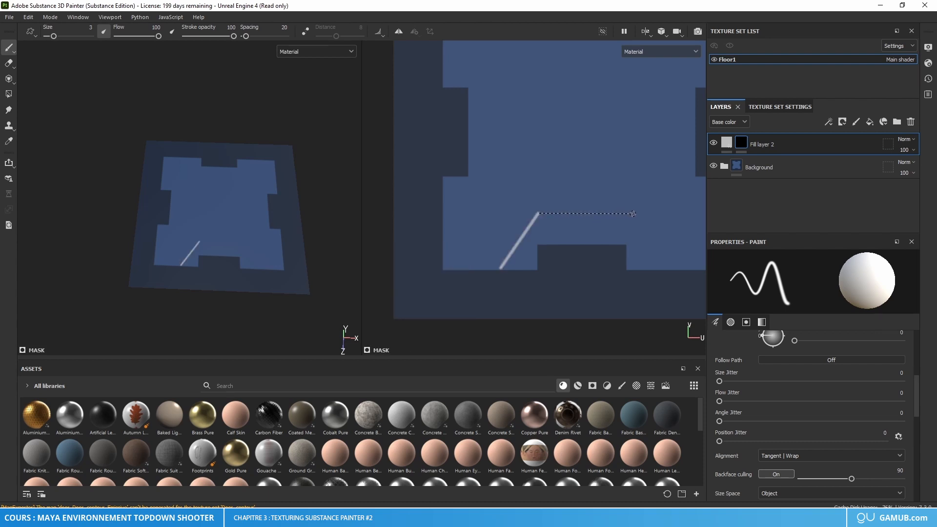
pyautogui.hotkey('ctrl', 'z')
pyautogui.rightClick(510, 256)
pyautogui.scroll(5, 557, 292)
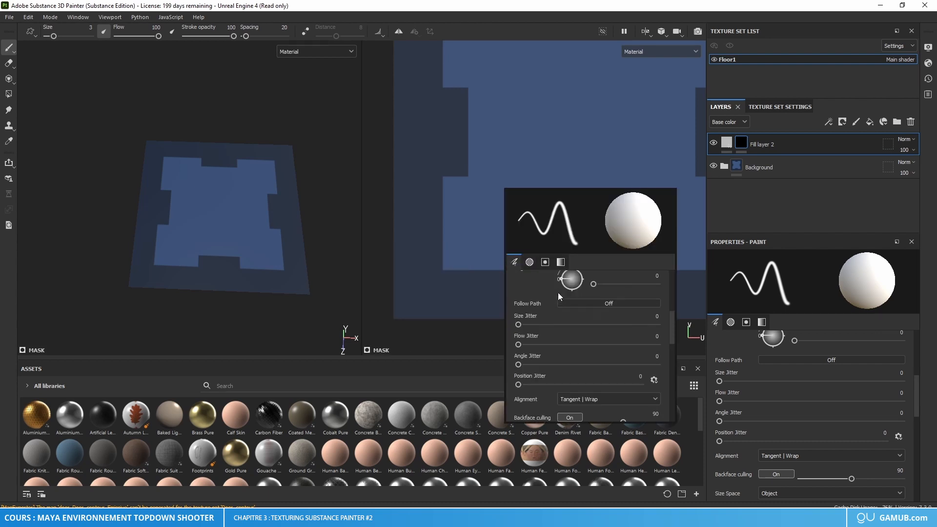
pyautogui.click(630, 307)
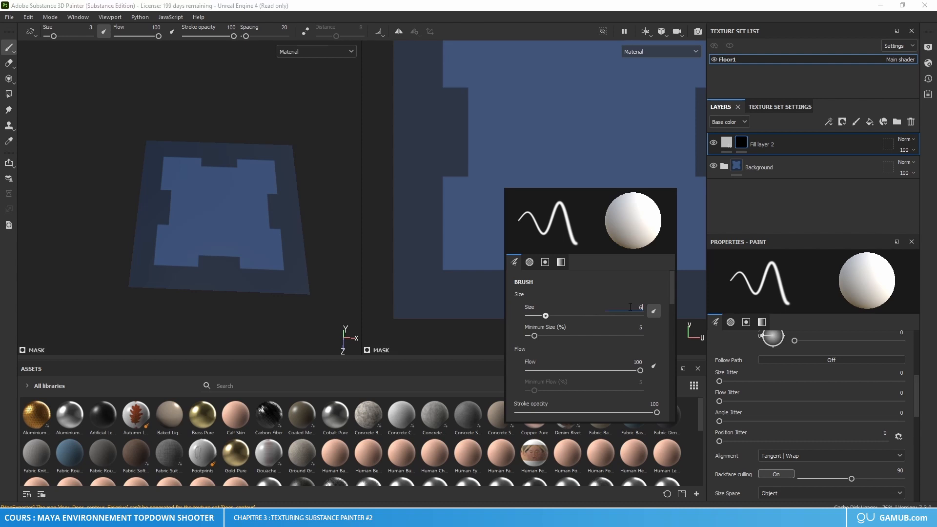
pyautogui.write('6')
pyautogui.press('Return')
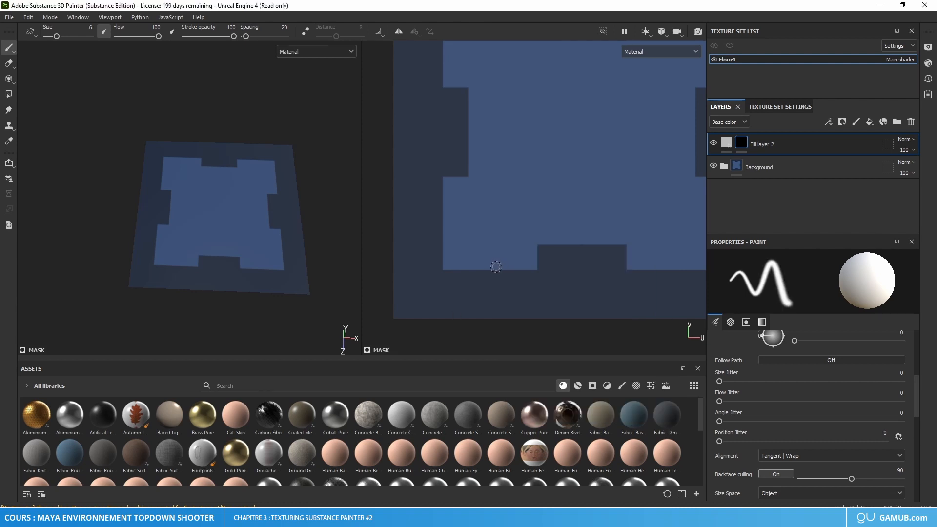
# Step: Paint a soft three-segment line around the lower notch in Fill layer 2's mask: diagonal up, horizontal across, diagonal down
pyautogui.press('shift')
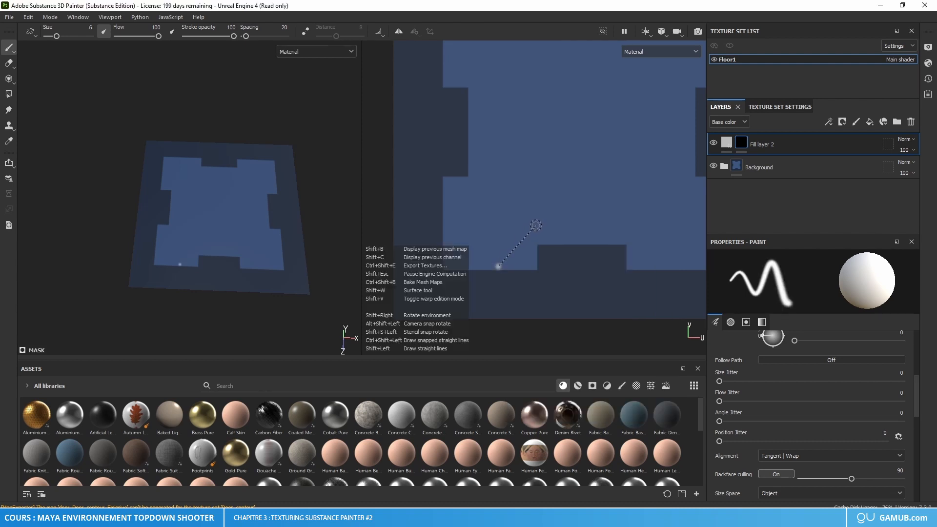
pyautogui.keyDown('shift'); pyautogui.click(539, 228); pyautogui.keyUp('shift')
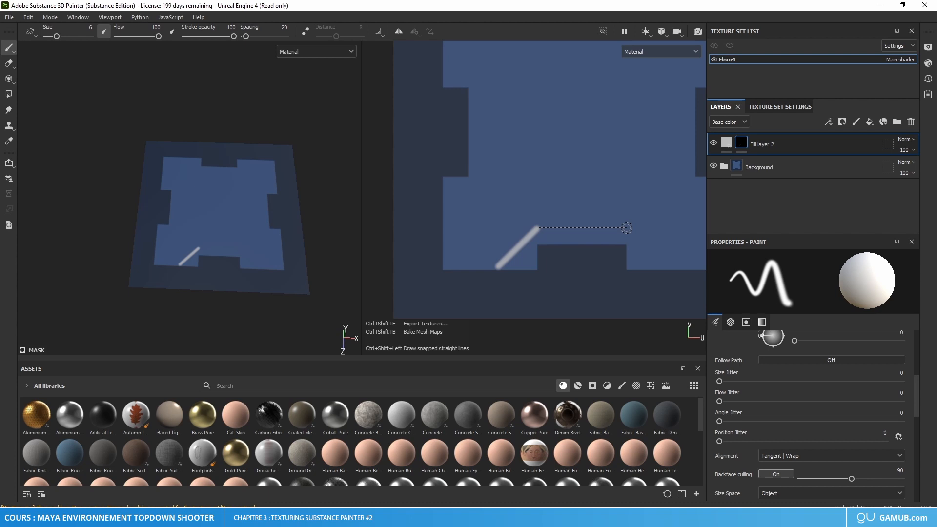
pyautogui.keyDown('ctrl'); pyautogui.keyDown('shift'); pyautogui.click(627, 228); pyautogui.keyUp('shift'); pyautogui.keyUp('ctrl')
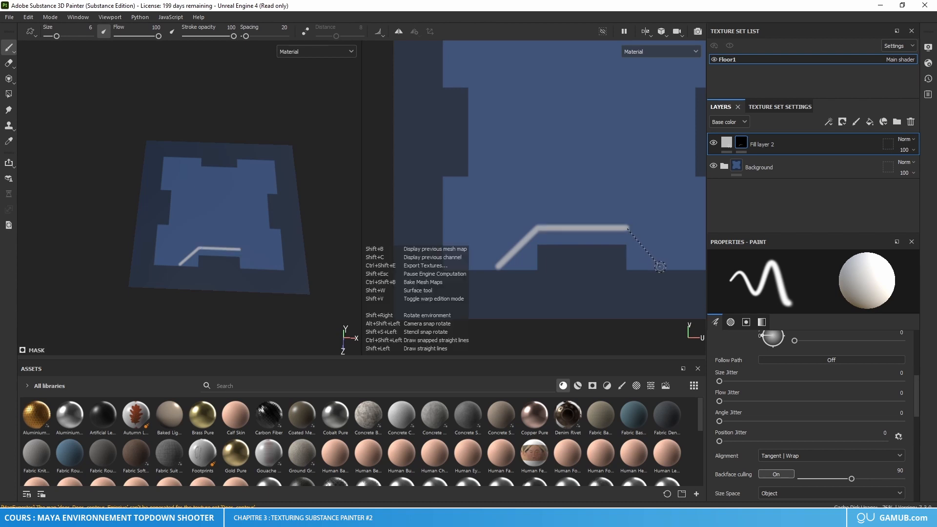
pyautogui.keyDown('shift'); pyautogui.click(660, 267); pyautogui.keyUp('shift')
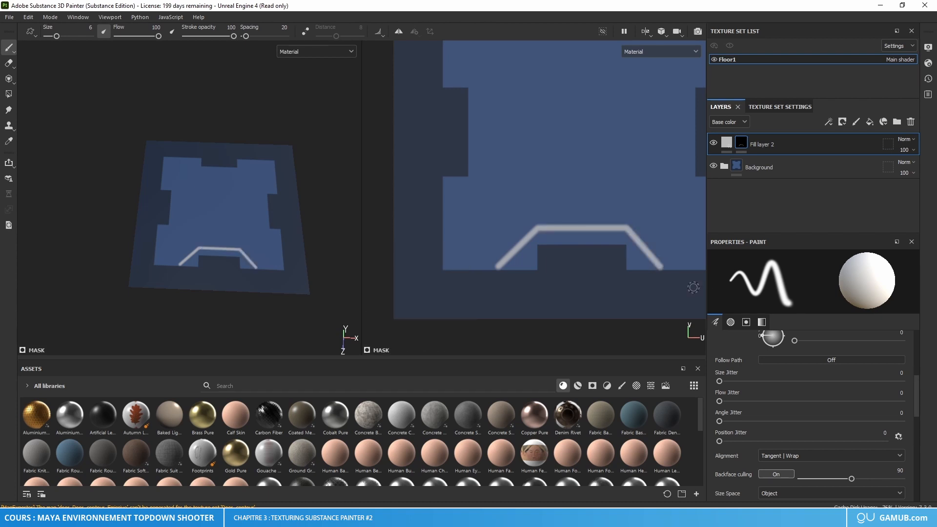
# Step: Extend the left end of the painted line slightly past the panel's lower edge, redoing the last dab
pyautogui.keyDown('alt'); pyautogui.moveTo(650, 278); pyautogui.dragTo(584, 265, button='middle'); pyautogui.keyUp('alt')
pyautogui.scroll(7, 428, 272)
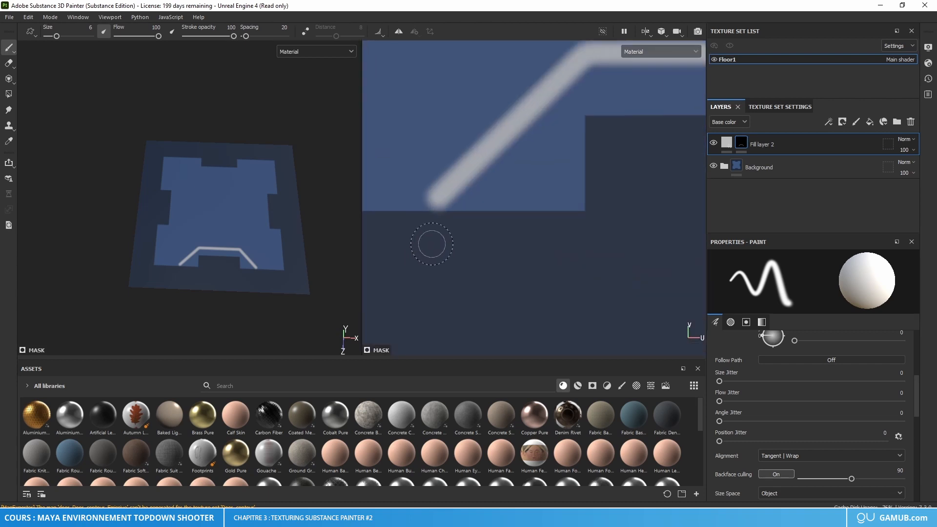
pyautogui.moveTo(434, 203); pyautogui.dragTo(427, 210)
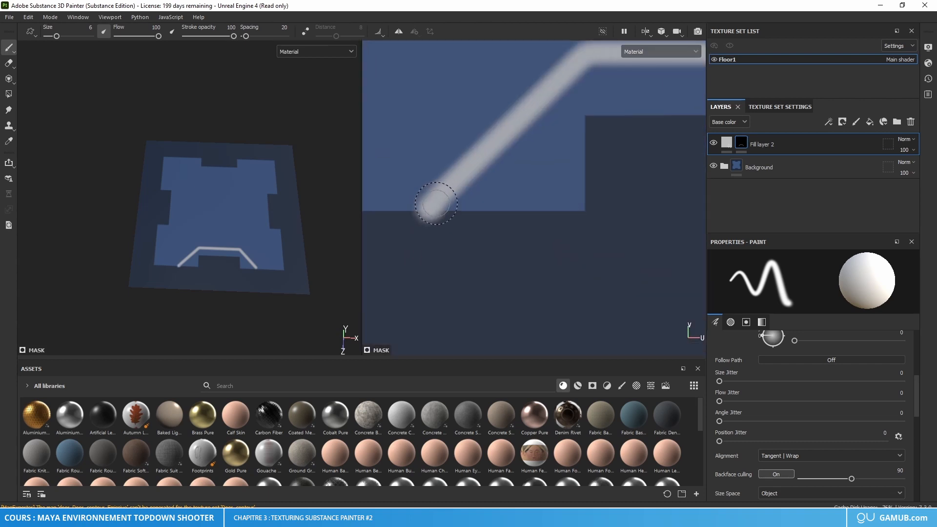
pyautogui.moveTo(535, 259)
pyautogui.keyDown('alt'); pyautogui.mouseDown(button='middle')
pyautogui.moveTo(454, 283)
pyautogui.moveTo(377, 290)
pyautogui.mouseUp(button='middle'); pyautogui.keyUp('alt')
pyautogui.scroll(-5, 483, 289)
pyautogui.keyDown('alt'); pyautogui.moveTo(496, 278); pyautogui.dragTo(615, 260, button='middle'); pyautogui.keyUp('alt')
pyautogui.hotkey('ctrl', 'z')
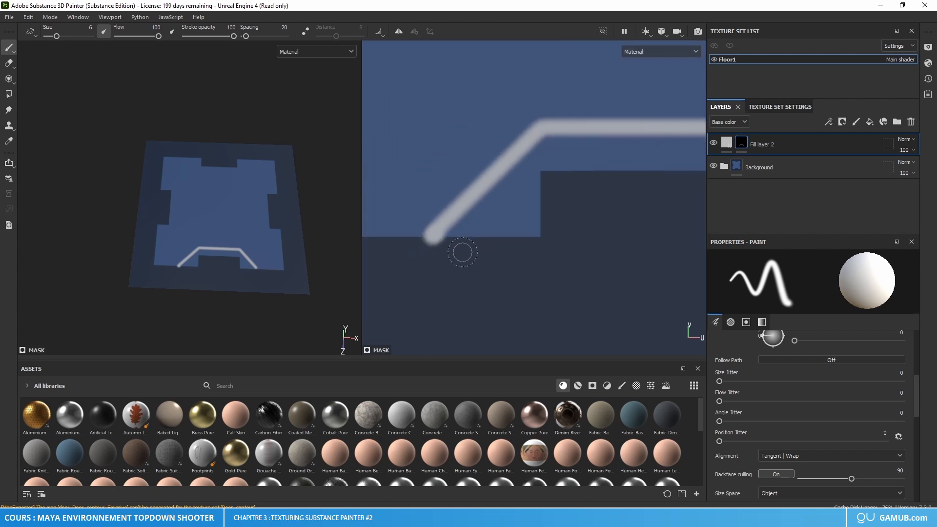
pyautogui.click(429, 239)
# Step: Extend the right end of the painted line slightly past the panel's lower edge, redoing the first dab
pyautogui.keyDown('alt'); pyautogui.moveTo(583, 263); pyautogui.dragTo(370, 269, button='middle'); pyautogui.keyUp('alt')
pyautogui.keyDown('alt'); pyautogui.moveTo(591, 282); pyautogui.dragTo(475, 280, button='middle'); pyautogui.keyUp('alt')
pyautogui.keyDown('alt'); pyautogui.moveTo(533, 269); pyautogui.dragTo(584, 251, button='right'); pyautogui.keyUp('alt')
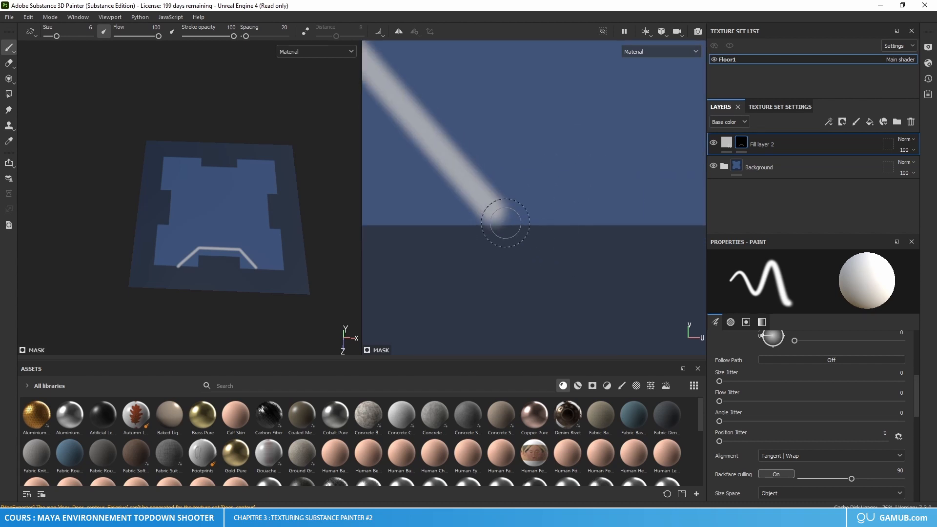
pyautogui.click(505, 224)
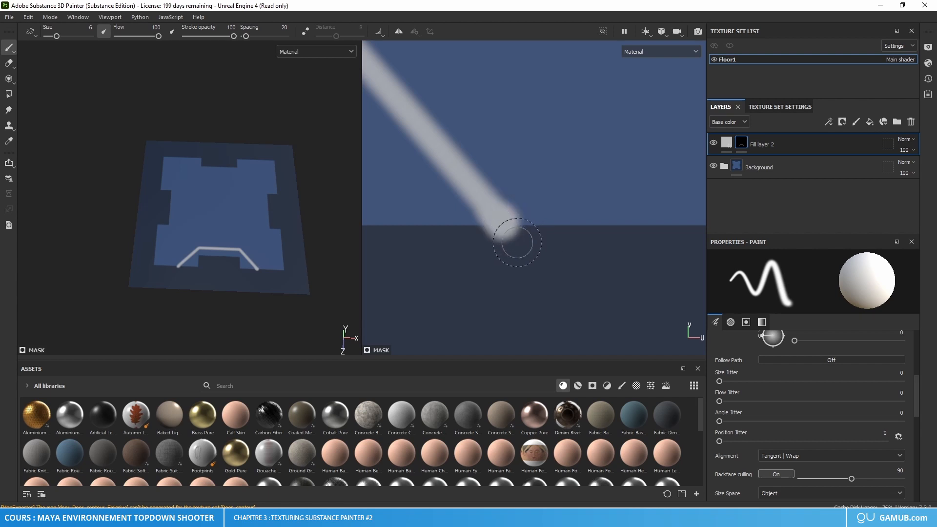
pyautogui.hotkey('ctrl', 'z')
pyautogui.keyDown('alt'); pyautogui.moveTo(508, 236); pyautogui.dragTo(452, 247, button='right'); pyautogui.keyUp('alt')
pyautogui.keyDown('alt'); pyautogui.moveTo(452, 247); pyautogui.dragTo(601, 265, button='middle'); pyautogui.keyUp('alt')
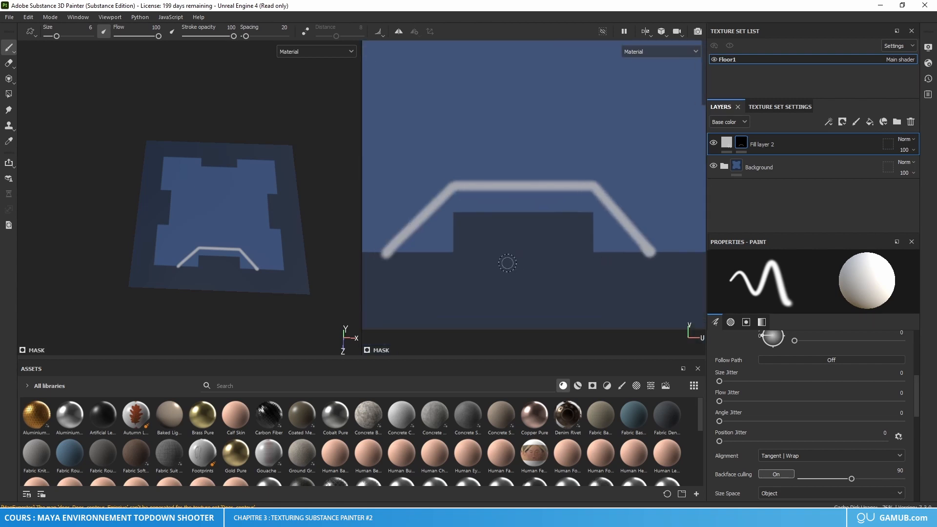
pyautogui.scroll(-2, 508, 263)
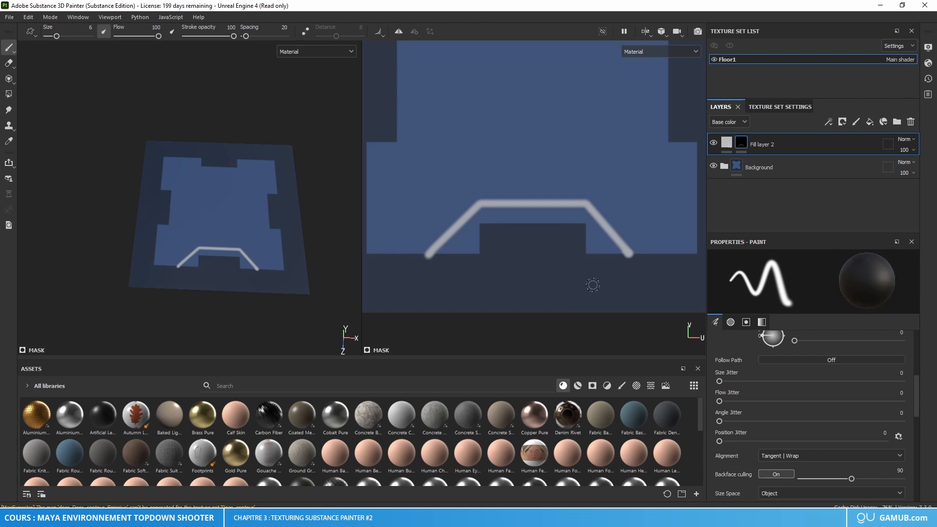
# Step: Search the brush alphas for "alpha square" and replace Shape Bell with a solid, hard-edged square alpha
pyautogui.rightClick(508, 272)
pyautogui.scroll(-6, 574, 331)
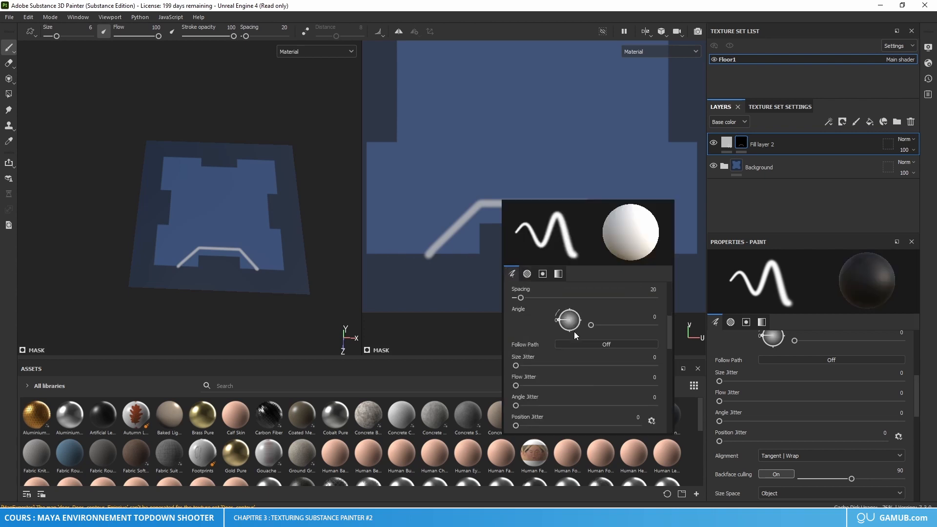
pyautogui.click(561, 395)
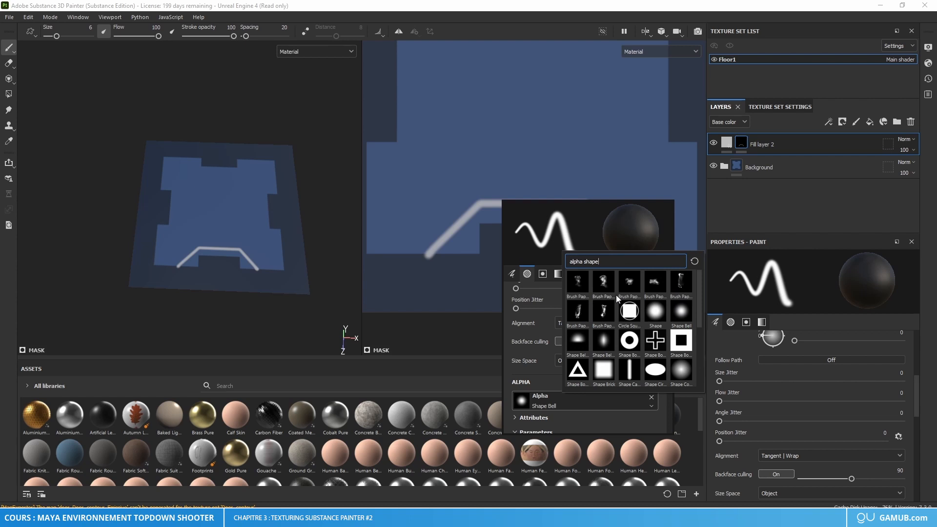
pyautogui.press('BackSpace')
pyautogui.press('BackSpace')
pyautogui.press('BackSpace')
pyautogui.press('BackSpace')
pyautogui.press('BackSpace')
pyautogui.write('square')
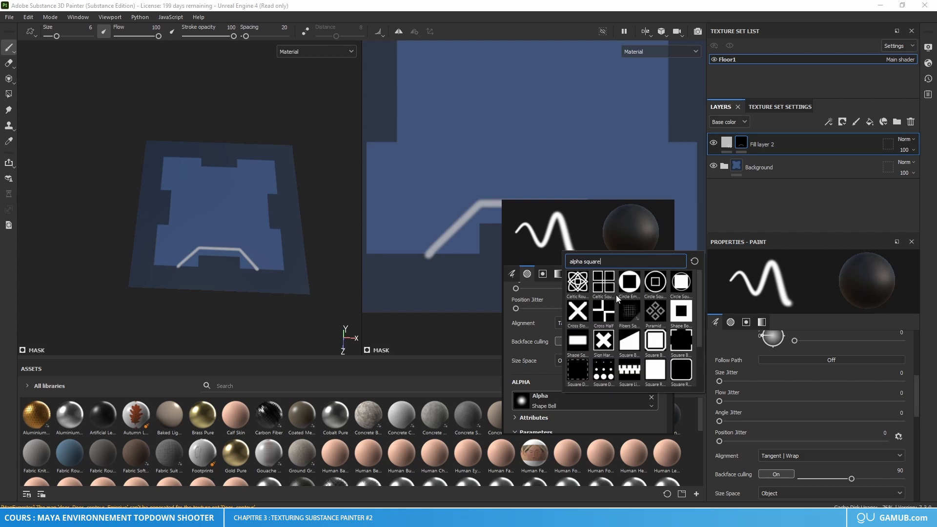
pyautogui.click(654, 369)
# Step: Erase both line ends below the panel's lower edge in Fill layer 2's mask with black square dabs, flush with the edge
pyautogui.scroll(8, 440, 297)
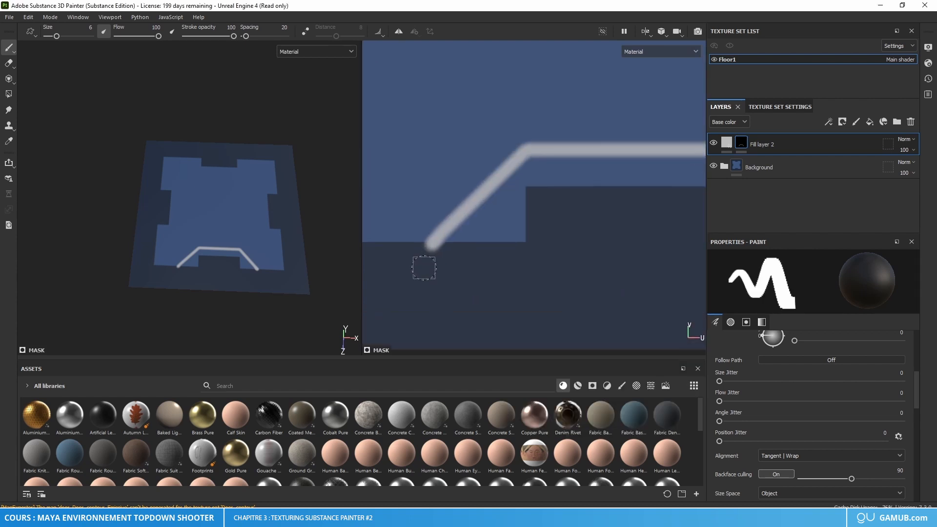
pyautogui.click(440, 243)
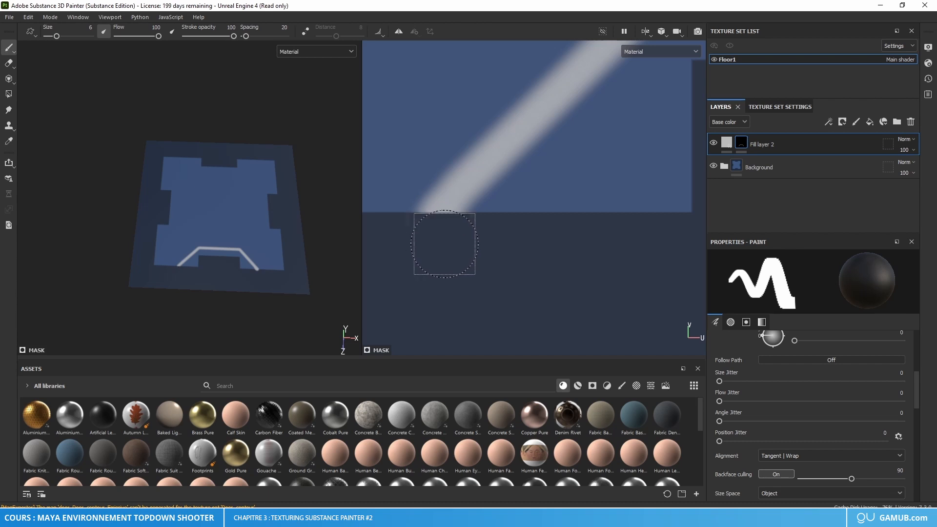
pyautogui.scroll(-2, 525, 270)
pyautogui.scroll(2, 503, 255)
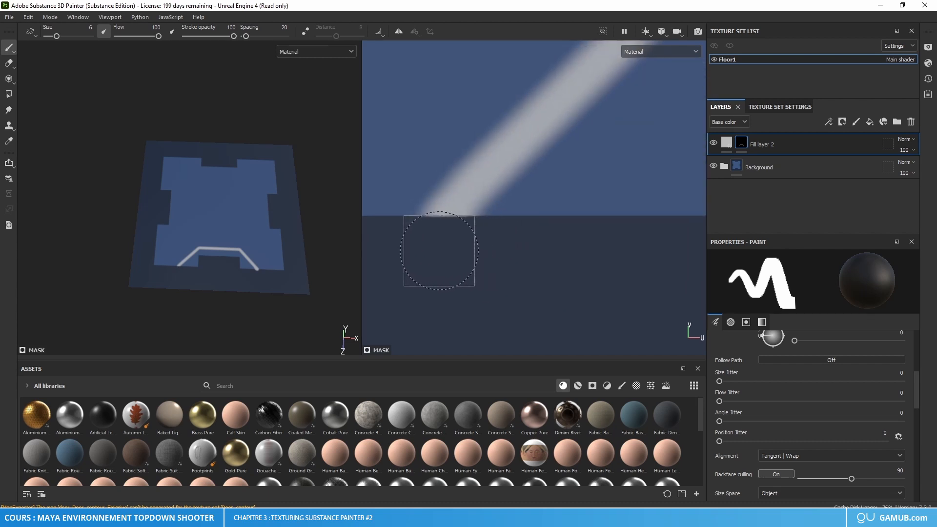
pyautogui.scroll(-3, 588, 278)
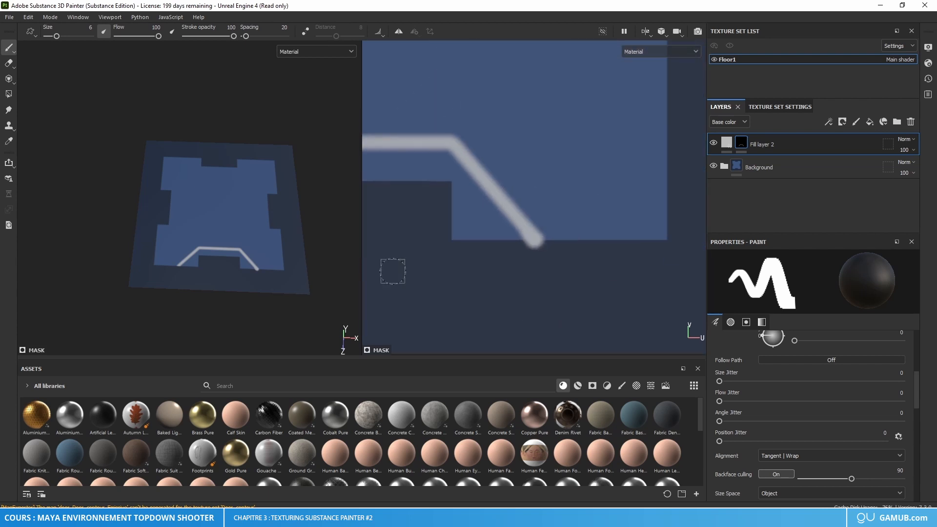
pyautogui.scroll(4, 506, 271)
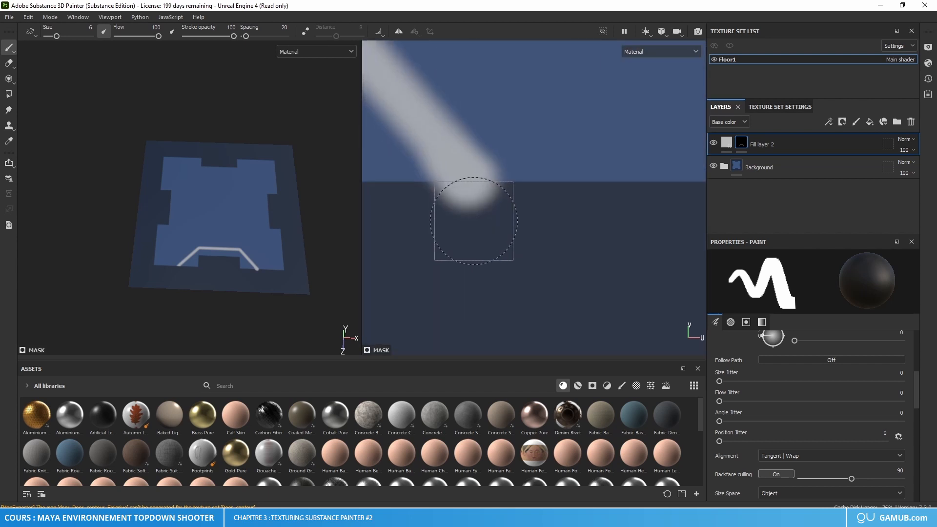
pyautogui.click(473, 220)
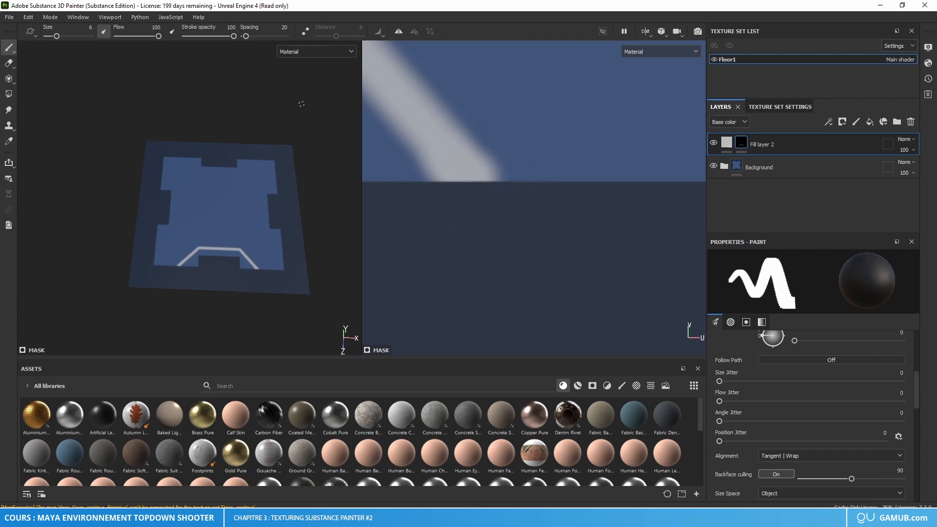
pyautogui.scroll(-5, 421, 204)
pyautogui.keyDown('alt'); pyautogui.moveTo(436, 207); pyautogui.dragTo(600, 231, button='middle'); pyautogui.keyUp('alt')
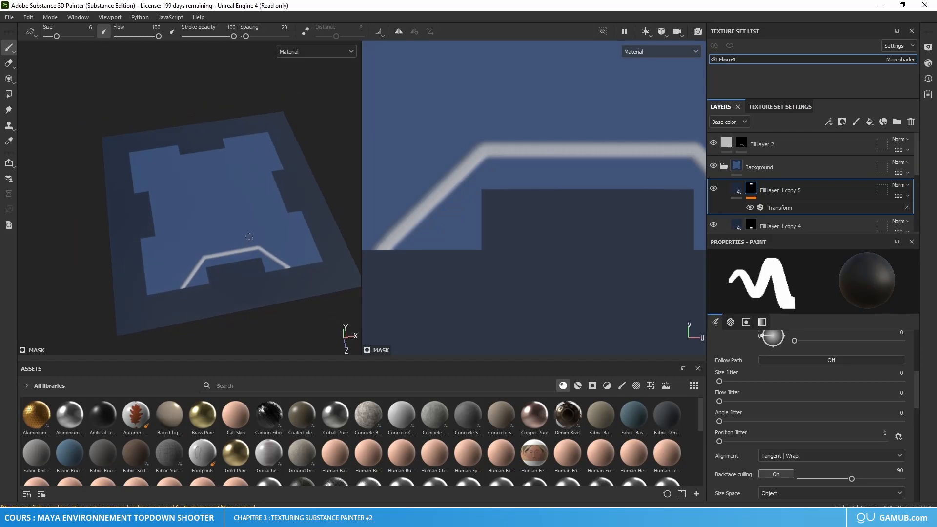
# Step: Examine the trimmed line around the lower notch on the 3D tile from several angles
pyautogui.keyDown('alt'); pyautogui.moveTo(235, 244); pyautogui.dragTo(296, 229, button='right'); pyautogui.keyUp('alt')
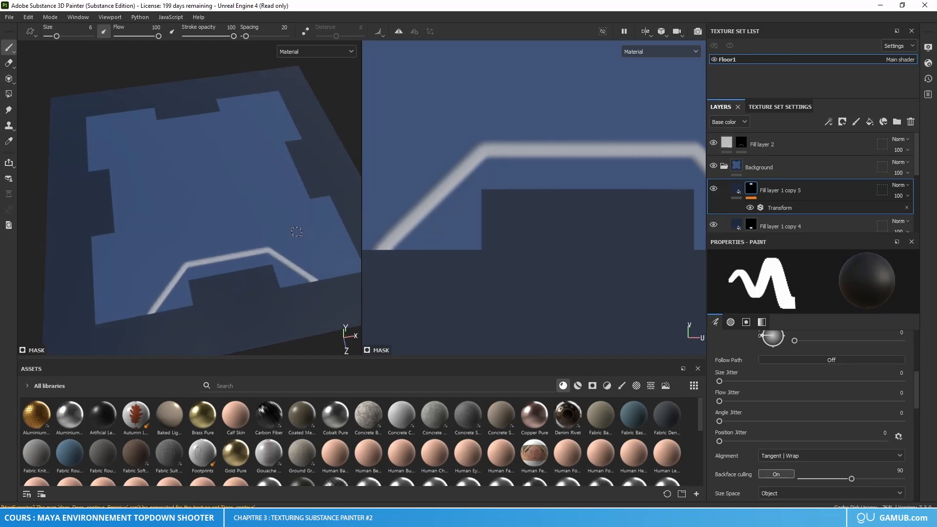
pyautogui.keyDown('alt'); pyautogui.moveTo(322, 239); pyautogui.dragTo(284, 257, button='middle'); pyautogui.keyUp('alt')
pyautogui.keyDown('alt'); pyautogui.moveTo(284, 257); pyautogui.dragTo(266, 232); pyautogui.keyUp('alt')
pyautogui.keyDown('alt'); pyautogui.moveTo(297, 231); pyautogui.dragTo(255, 229, button='middle'); pyautogui.keyUp('alt')
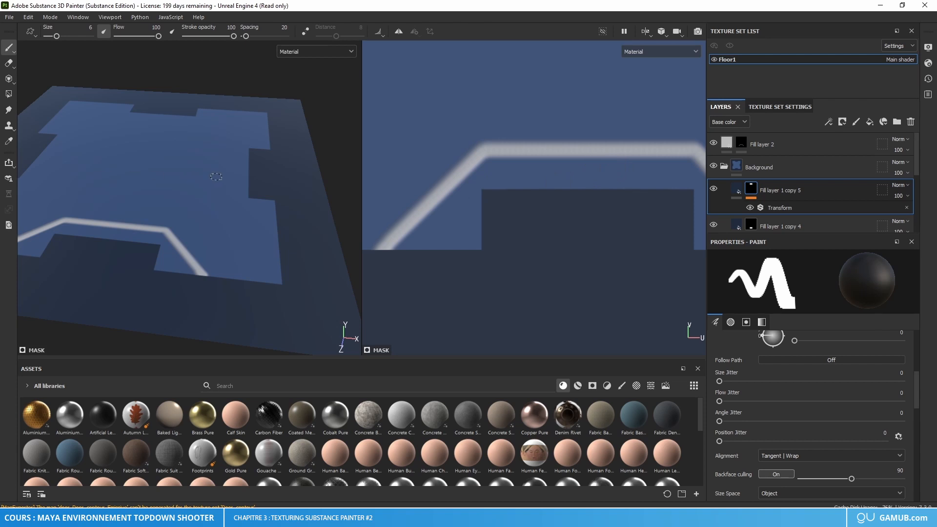
pyautogui.scroll(-3, 217, 176)
pyautogui.keyDown('alt'); pyautogui.moveTo(222, 188); pyautogui.dragTo(261, 236, button='middle'); pyautogui.keyUp('alt')
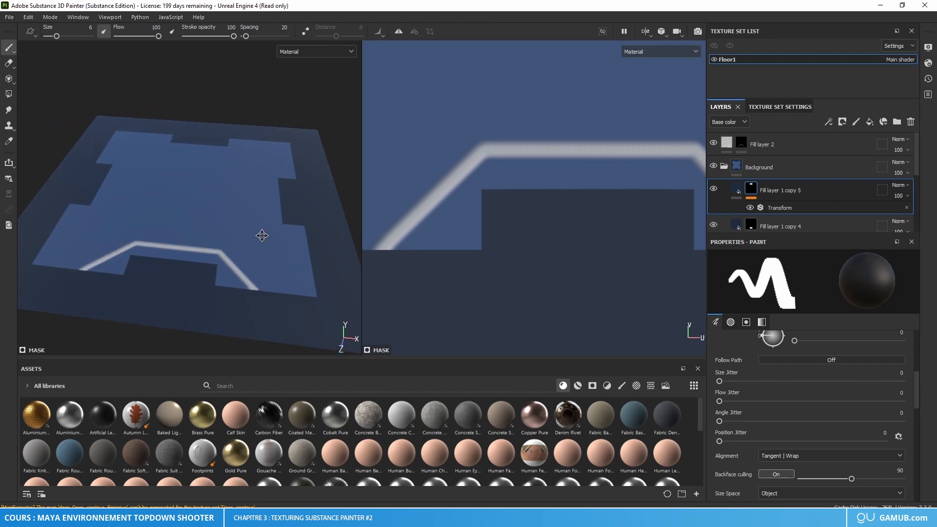
pyautogui.keyDown('alt'); pyautogui.moveTo(188, 231); pyautogui.dragTo(220, 249); pyautogui.keyUp('alt')
pyautogui.keyDown('alt'); pyautogui.moveTo(233, 241); pyautogui.dragTo(258, 215, button='middle'); pyautogui.keyUp('alt')
pyautogui.keyDown('alt'); pyautogui.moveTo(259, 178); pyautogui.dragTo(253, 189); pyautogui.keyUp('alt')
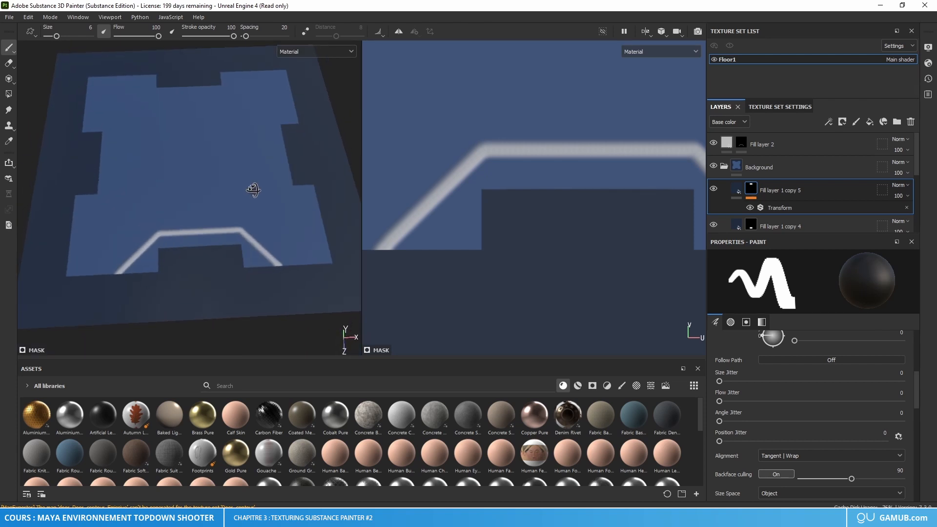
pyautogui.scroll(-3, 278, 190)
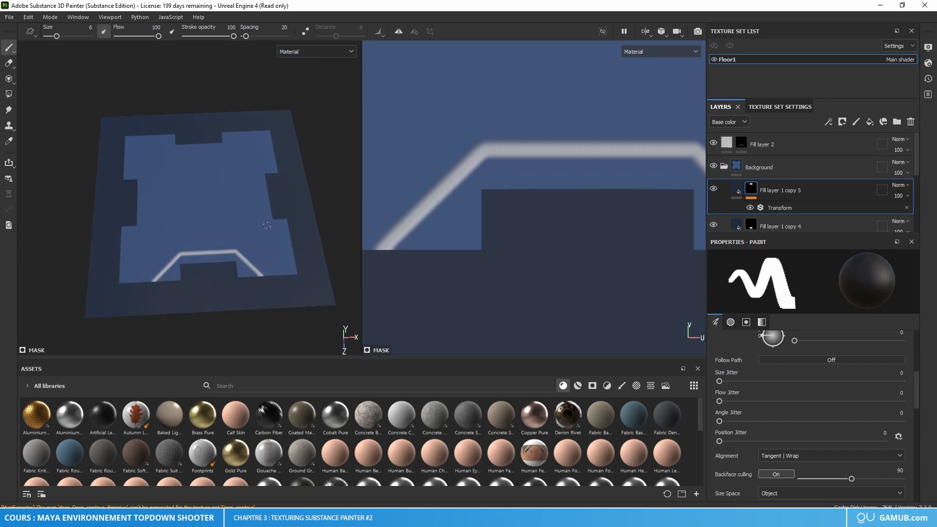
pyautogui.keyDown('alt'); pyautogui.moveTo(263, 242); pyautogui.dragTo(238, 243); pyautogui.keyUp('alt')
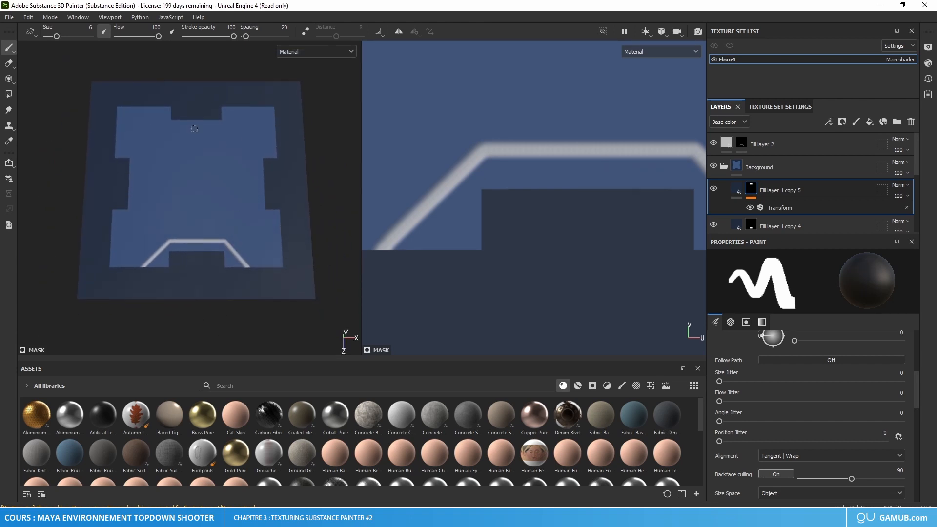
# Step: Open the texture export settings and, while choosing the output directory, create a folder named Floor in Bureau > Cours > Project > Textures
pyautogui.click(10, 18)
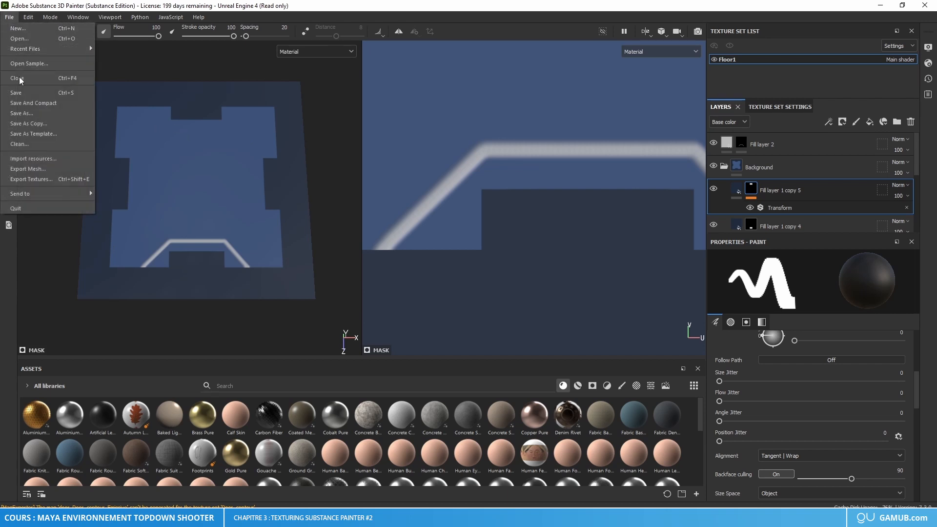
pyautogui.click(34, 179)
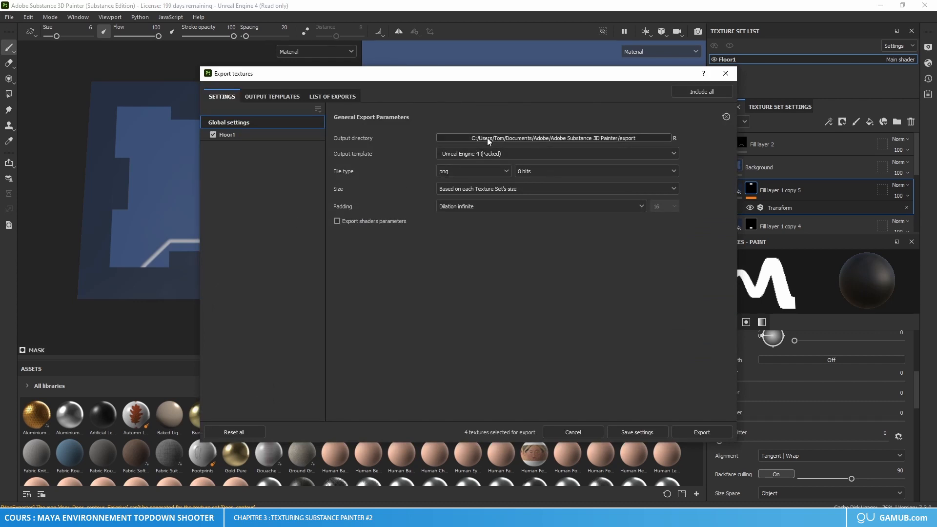
pyautogui.click(509, 139)
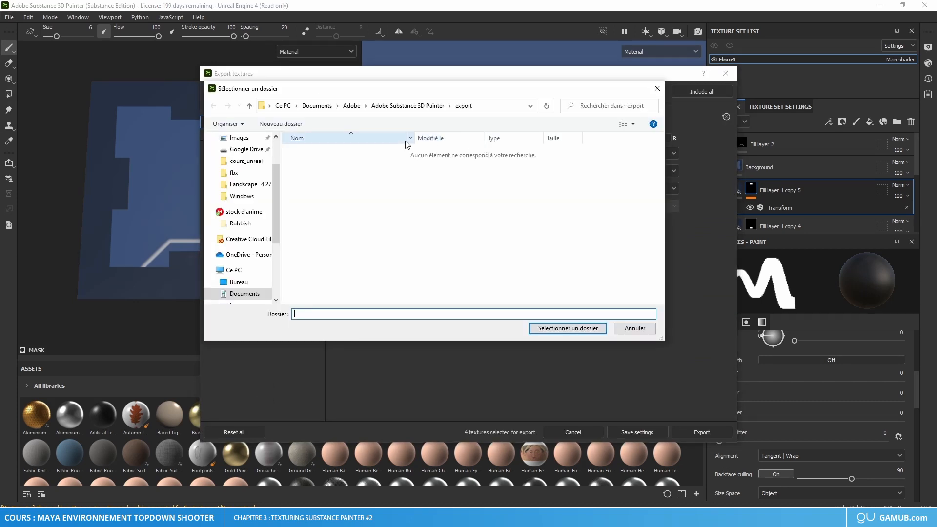
pyautogui.click(249, 158)
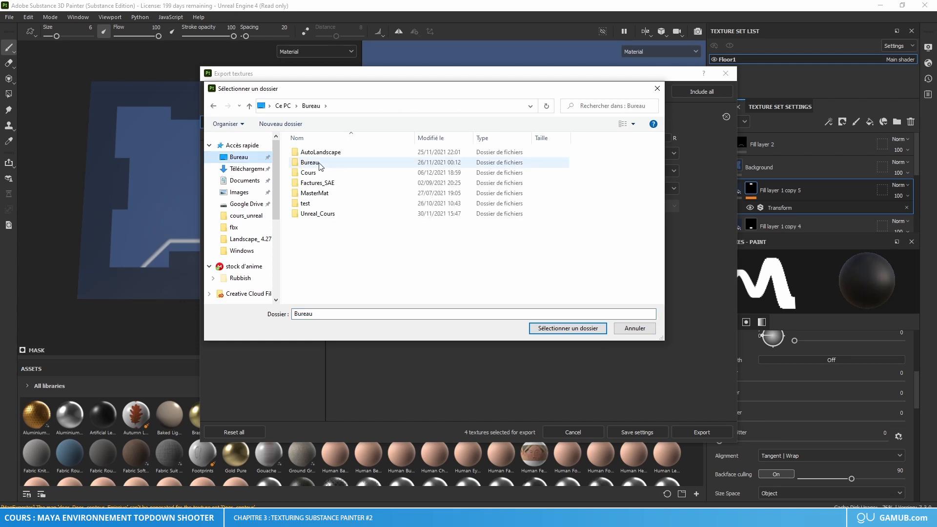
pyautogui.doubleClick(335, 170)
pyautogui.doubleClick(322, 169)
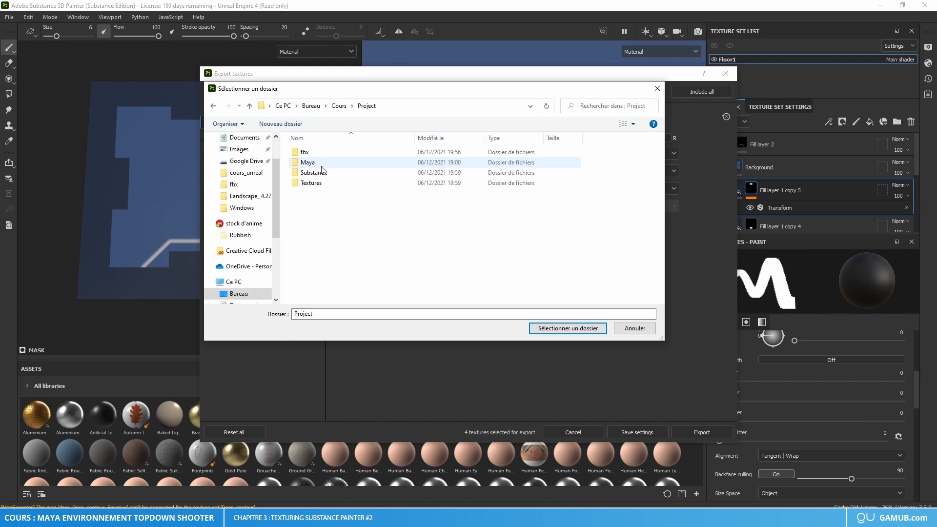
pyautogui.doubleClick(311, 183)
pyautogui.click(280, 124)
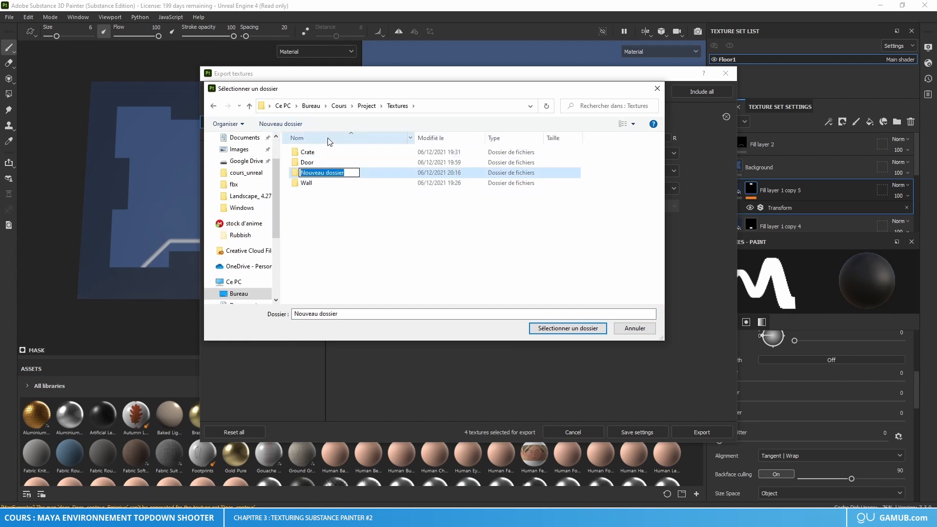
pyautogui.write('Floor')
pyautogui.press('Return')
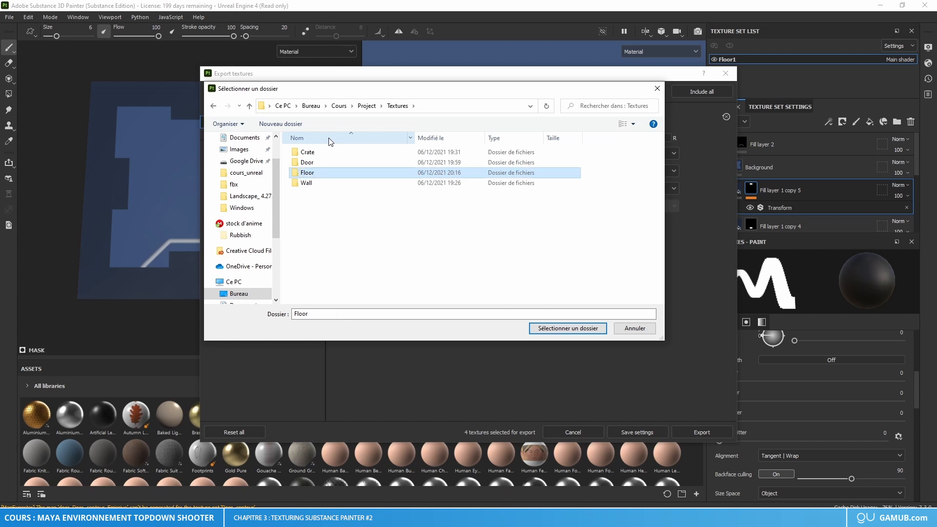
# Step: Export the Floor1 textures into a new temp subfolder inside the Floor folder
pyautogui.doubleClick(312, 173)
pyautogui.click(299, 128)
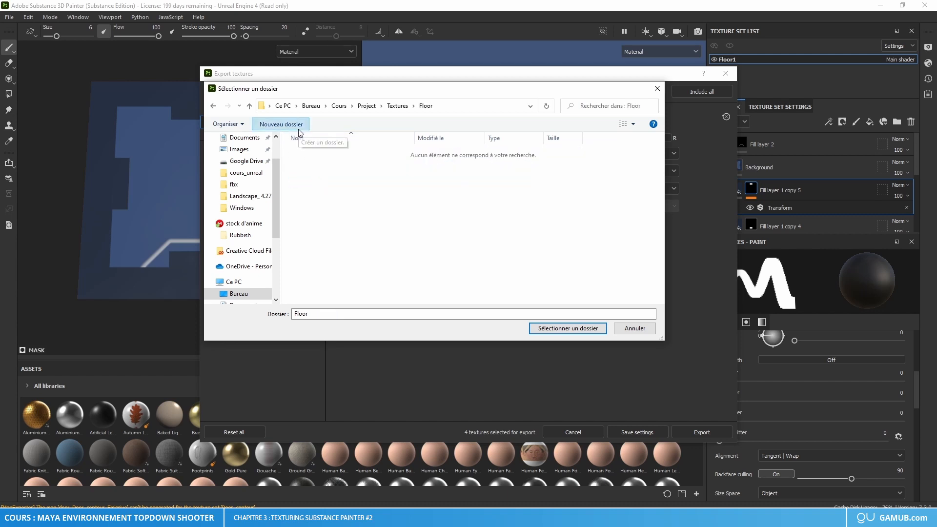
pyautogui.write('temp')
pyautogui.press('Return')
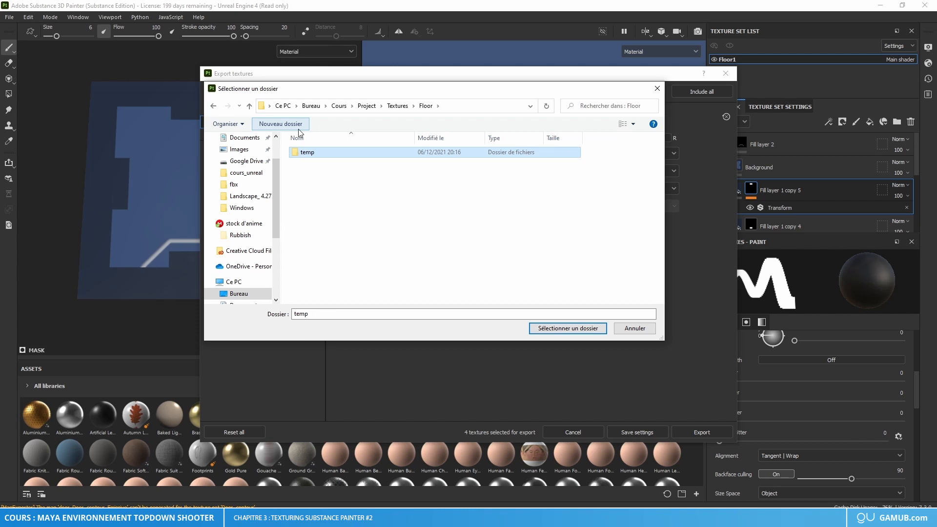
pyautogui.doubleClick(336, 156)
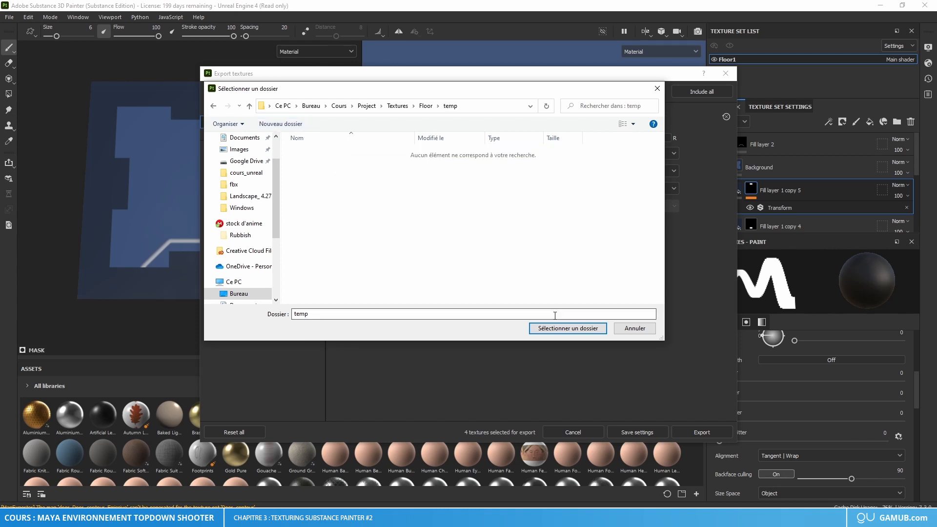
pyautogui.click(568, 328)
pyautogui.click(701, 432)
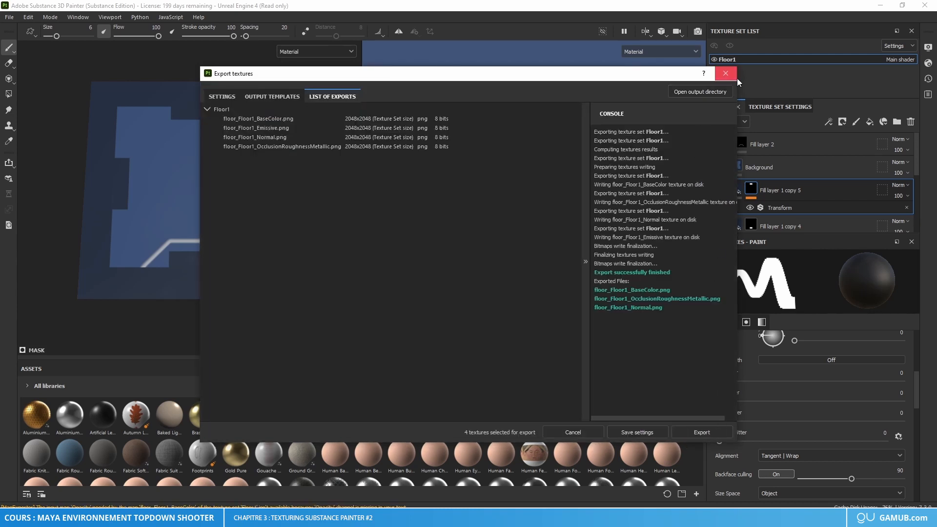
pyautogui.click(726, 73)
# Step: In File Explorer, open Project > Textures > Floor > temp and delete the exported Normal and OcclusionRoughnessMetallic PNG files
pyautogui.click(171, 517)
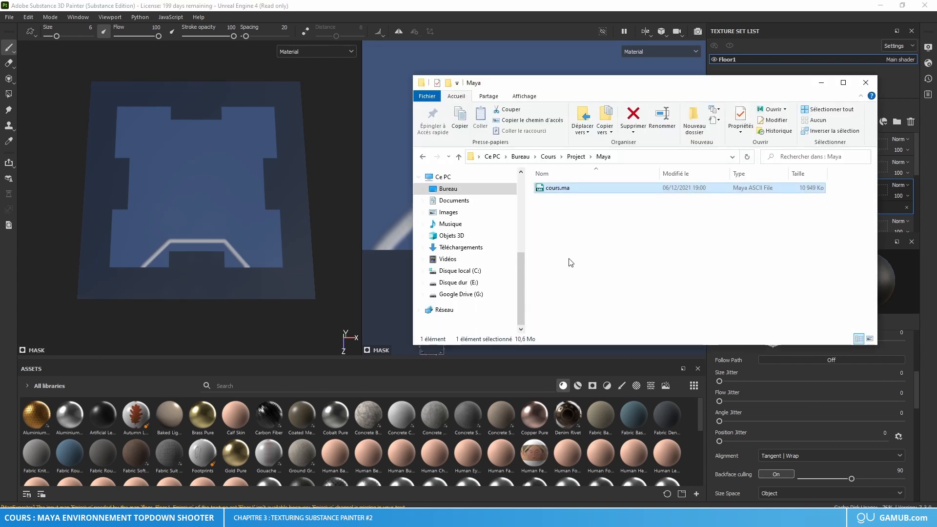
pyautogui.click(576, 156)
pyautogui.doubleClick(556, 219)
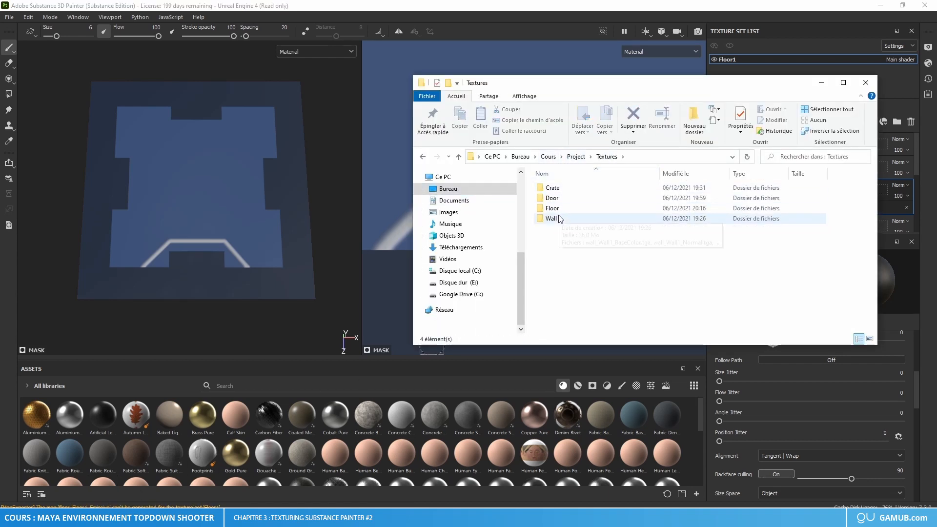
pyautogui.doubleClick(561, 207)
pyautogui.doubleClick(556, 189)
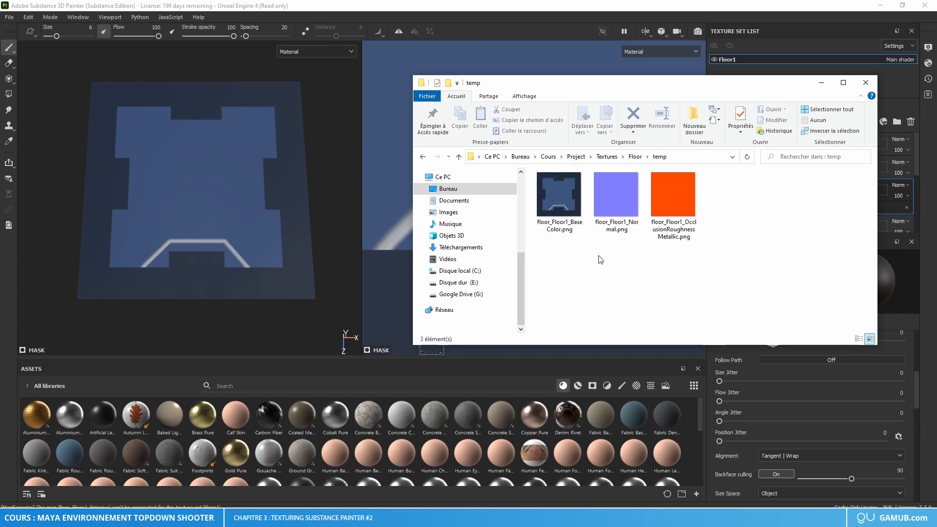
pyautogui.moveTo(600, 261); pyautogui.dragTo(712, 195)
pyautogui.press('Delete')
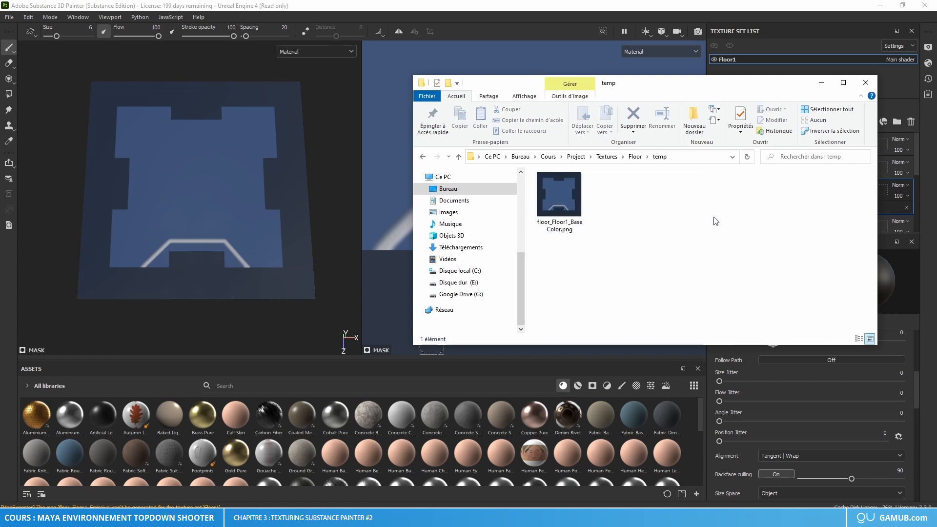
# Step: View the exported floor_Floor1_BaseColor.png at full size, and close the image viewer
pyautogui.doubleClick(552, 200)
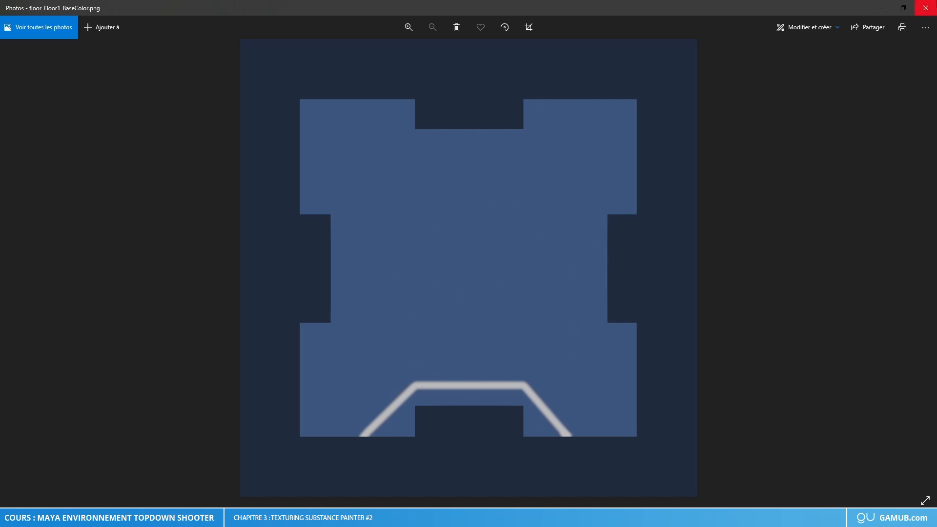
pyautogui.click(925, 8)
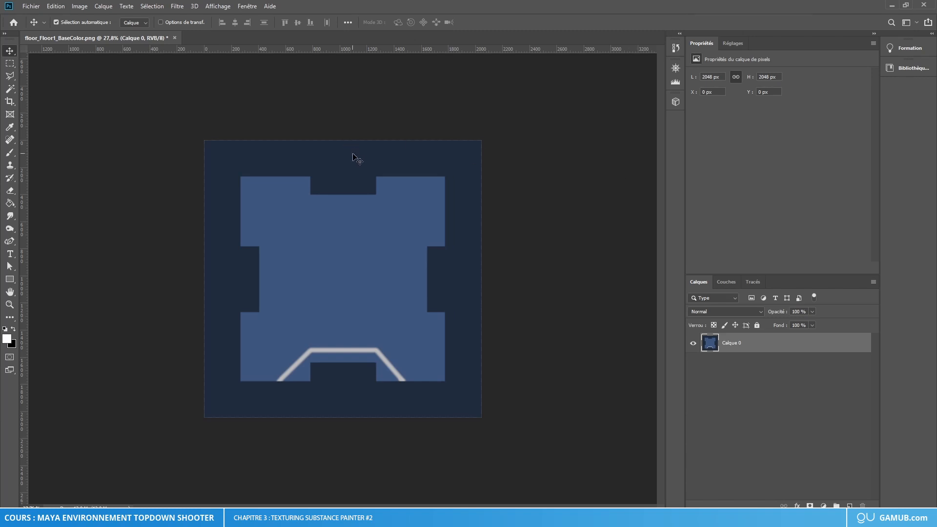
# Step: In Photoshop, with floor_Floor1_BaseColor.png open, add a new empty layer above Calque 0
pyautogui.keyDown('alt'); pyautogui.scroll(3, 345, 182); pyautogui.keyUp('alt')
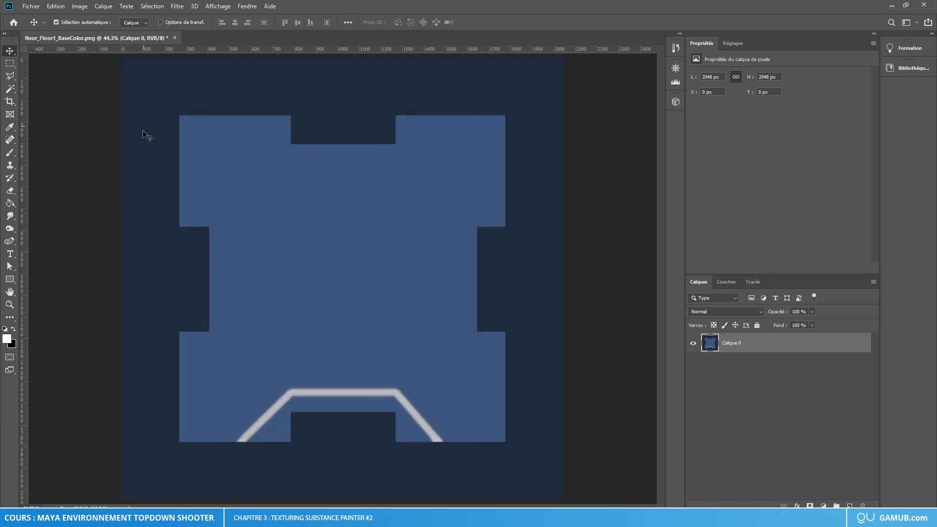
pyautogui.click(832, 411)
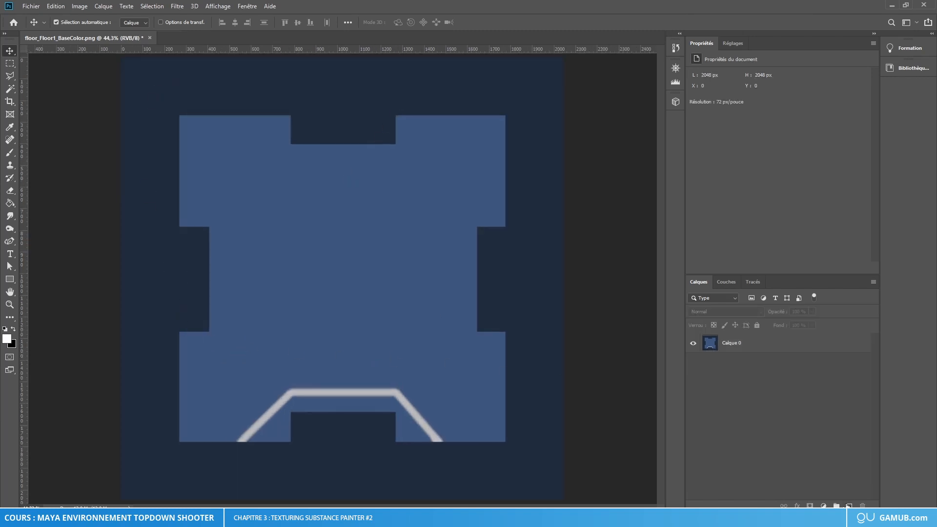
pyautogui.click(798, 348)
pyautogui.click(850, 505)
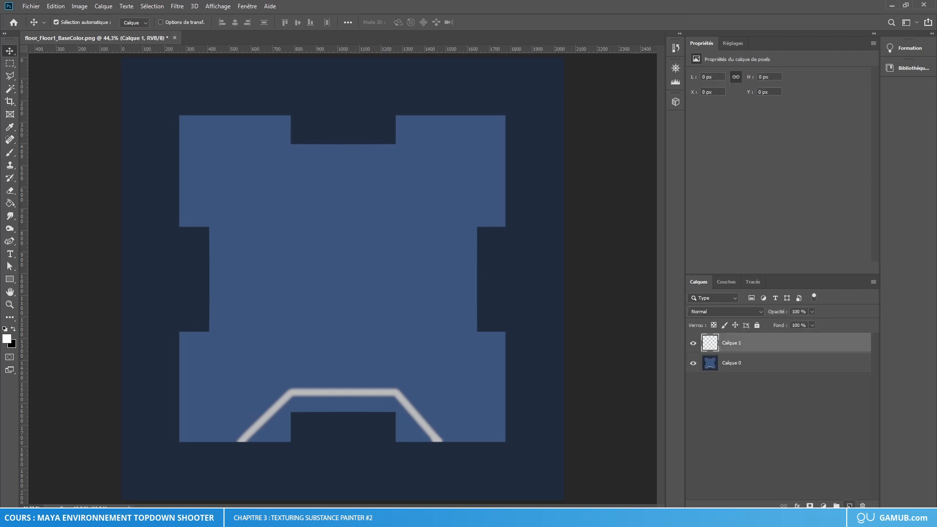
# Step: Select the dark blue border surrounding the notched panel on Calque 0 with the Magic Wand
pyautogui.click(762, 366)
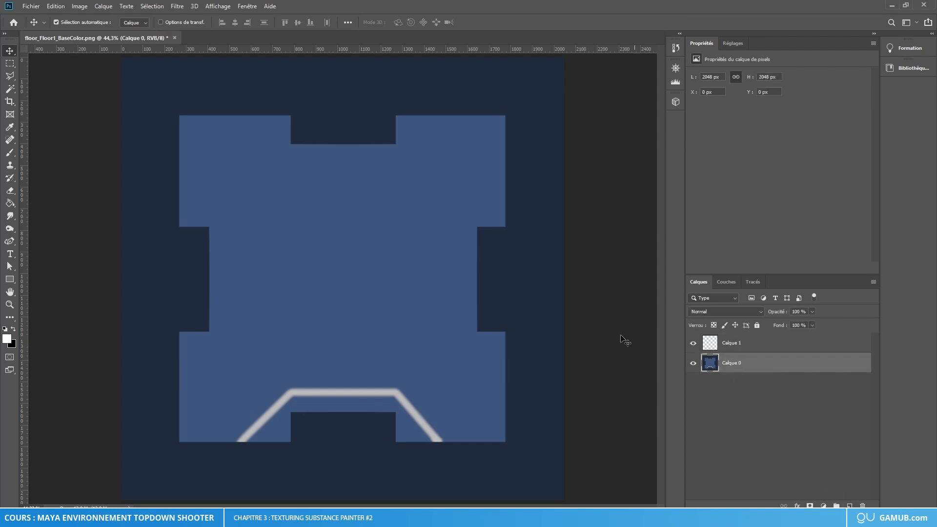
pyautogui.click(10, 89)
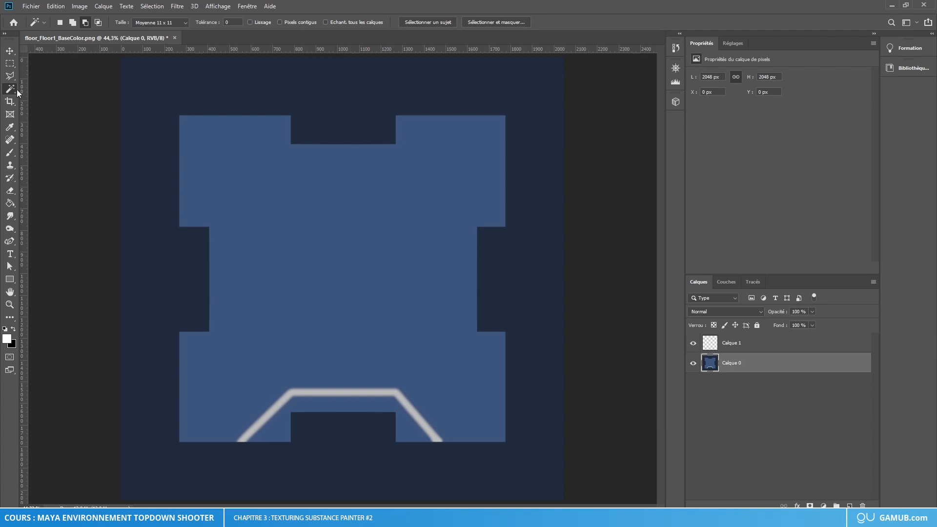
pyautogui.click(160, 91)
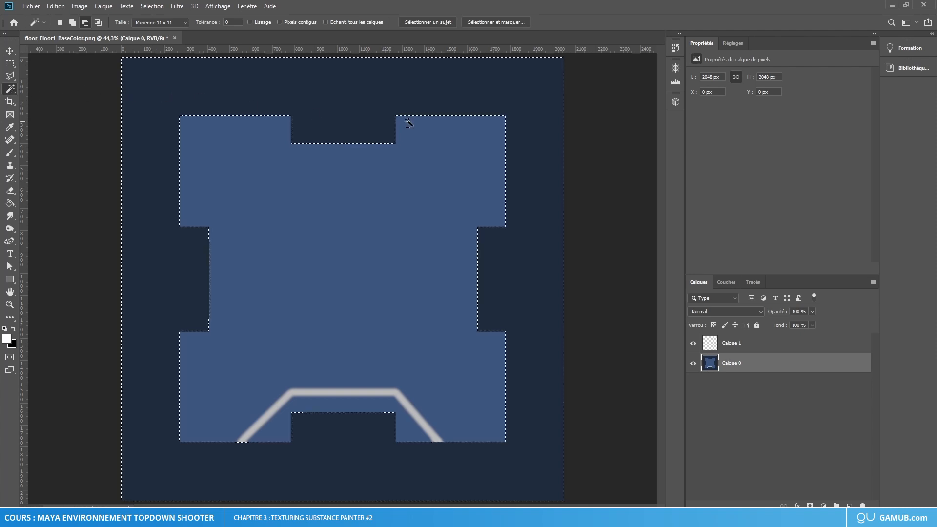
# Step: Add the missed thin strip above the panel's upper-right edge to the selection with the Rectangular Marquee
pyautogui.keyDown('alt'); pyautogui.scroll(6, 409, 123); pyautogui.keyUp('alt')
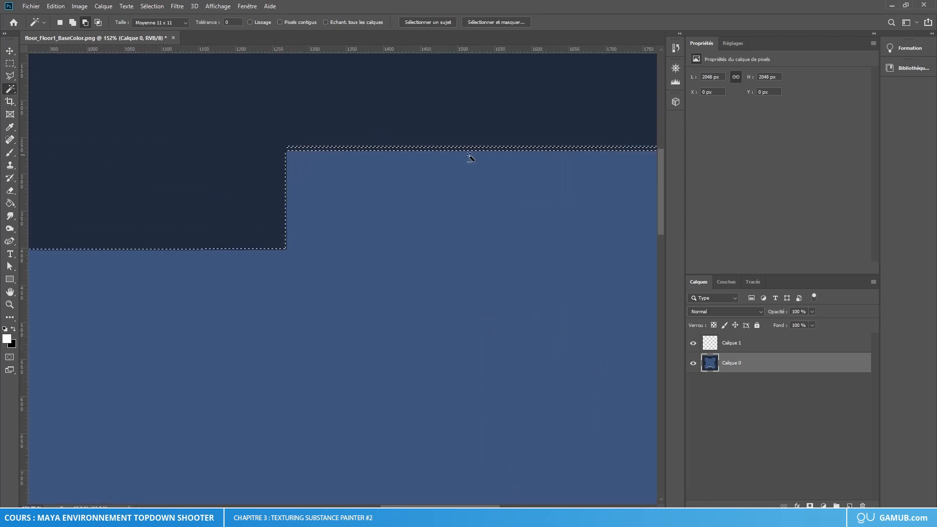
pyautogui.keyDown('alt'); pyautogui.scroll(3, 575, 163); pyautogui.keyUp('alt')
pyautogui.keyDown('alt'); pyautogui.scroll(-4, 342, 155); pyautogui.keyUp('alt')
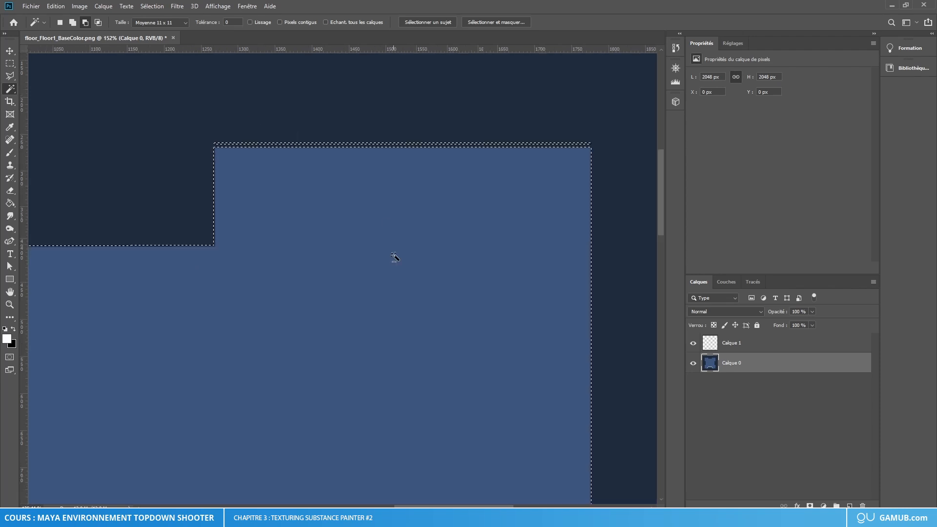
pyautogui.keyDown('alt'); pyautogui.scroll(-2, 395, 257); pyautogui.keyUp('alt')
pyautogui.keyDown('ctrl'); pyautogui.hscroll(3, 386, 210); pyautogui.keyUp('ctrl')
pyautogui.keyDown('alt'); pyautogui.scroll(3, 376, 167); pyautogui.keyUp('alt')
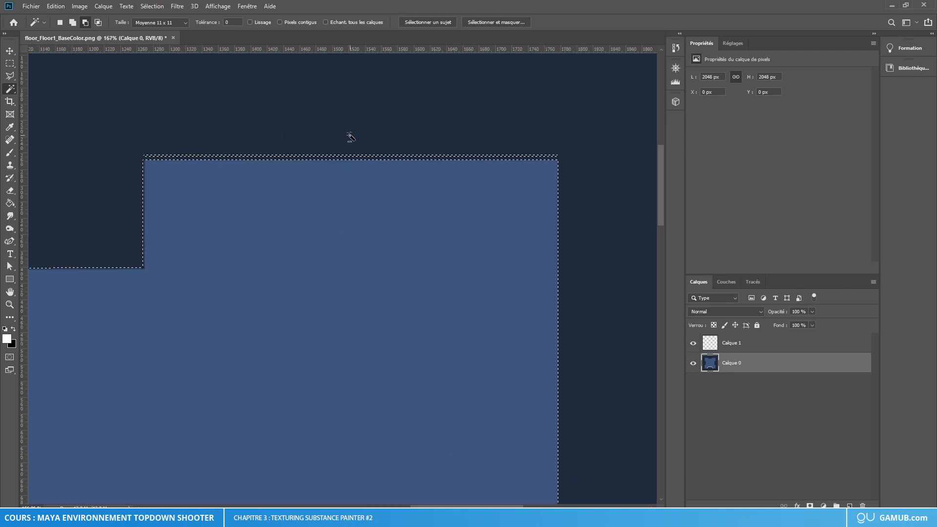
pyautogui.keyDown('alt'); pyautogui.scroll(1, 351, 137); pyautogui.keyUp('alt')
pyautogui.keyDown('alt'); pyautogui.scroll(2, 272, 126); pyautogui.keyUp('alt')
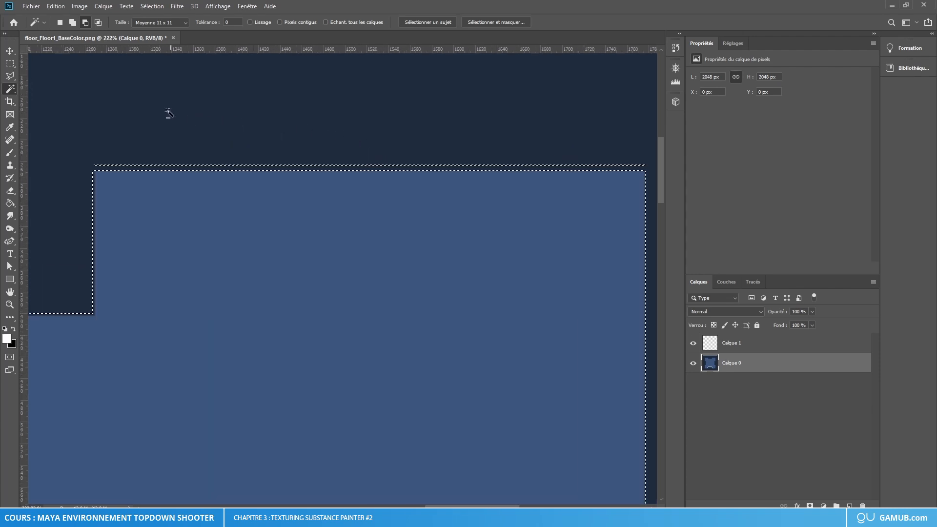
pyautogui.click(73, 23)
pyautogui.click(10, 64)
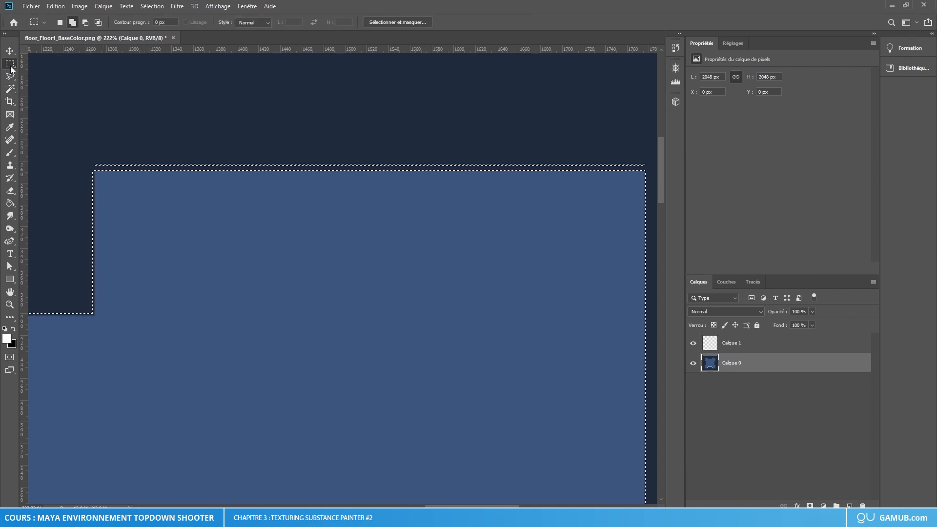
pyautogui.moveTo(81, 122); pyautogui.dragTo(657, 168)
pyautogui.keyDown('alt'); pyautogui.scroll(-10, 230, 234); pyautogui.keyUp('alt')
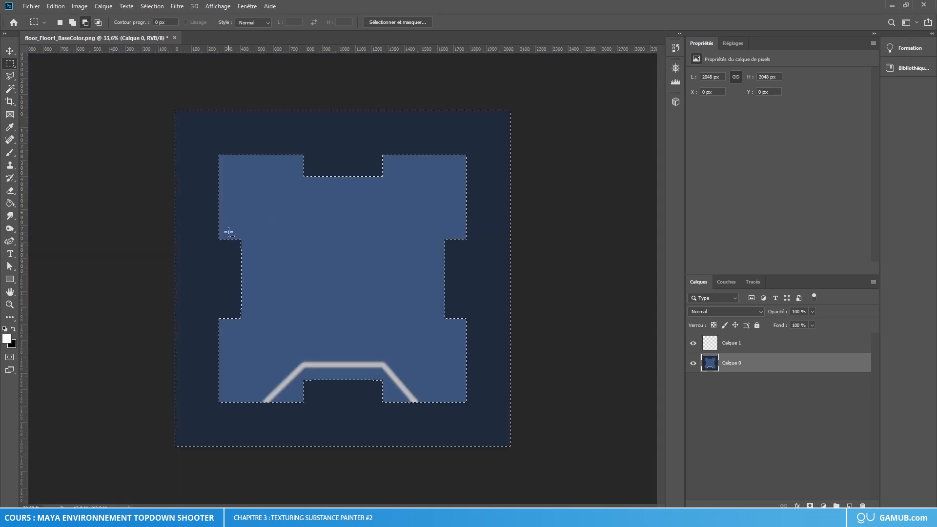
# Step: Add the unselected slivers under the panel's lower-right edge, beside the end of the grey line, to the selection
pyautogui.keyDown('alt'); pyautogui.scroll(6, 516, 422); pyautogui.keyUp('alt')
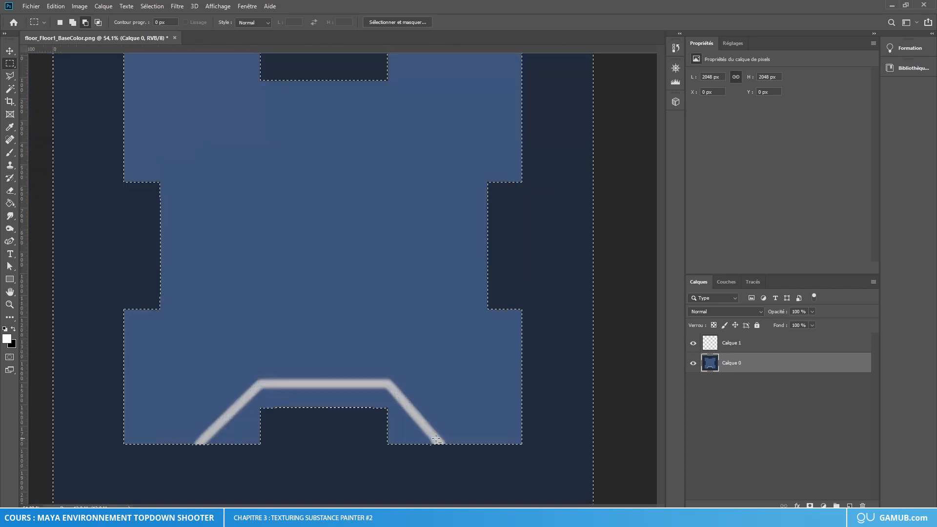
pyautogui.keyDown('alt'); pyautogui.scroll(7, 451, 461); pyautogui.keyUp('alt')
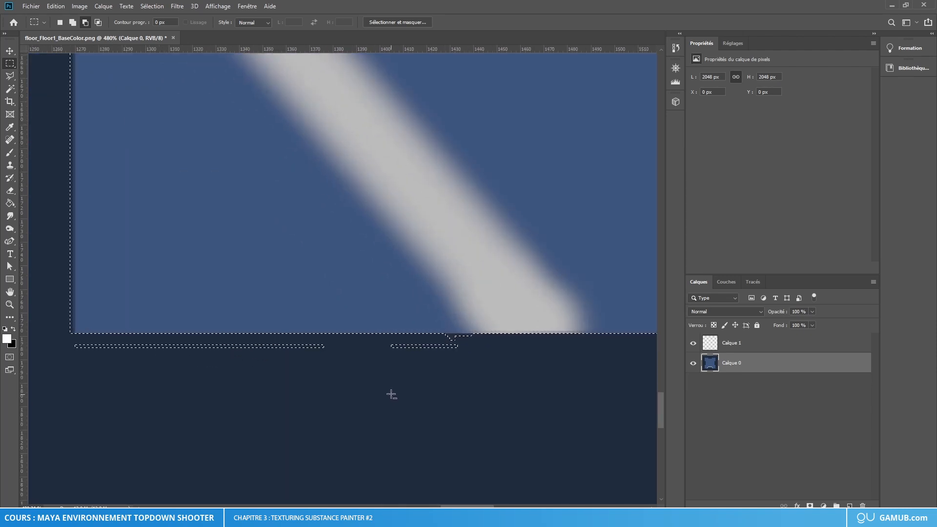
pyautogui.keyDown('shift'); pyautogui.moveTo(580, 400); pyautogui.dragTo(59, 334); pyautogui.keyUp('shift')
pyautogui.keyDown('alt'); pyautogui.scroll(-5, 218, 384); pyautogui.keyUp('alt')
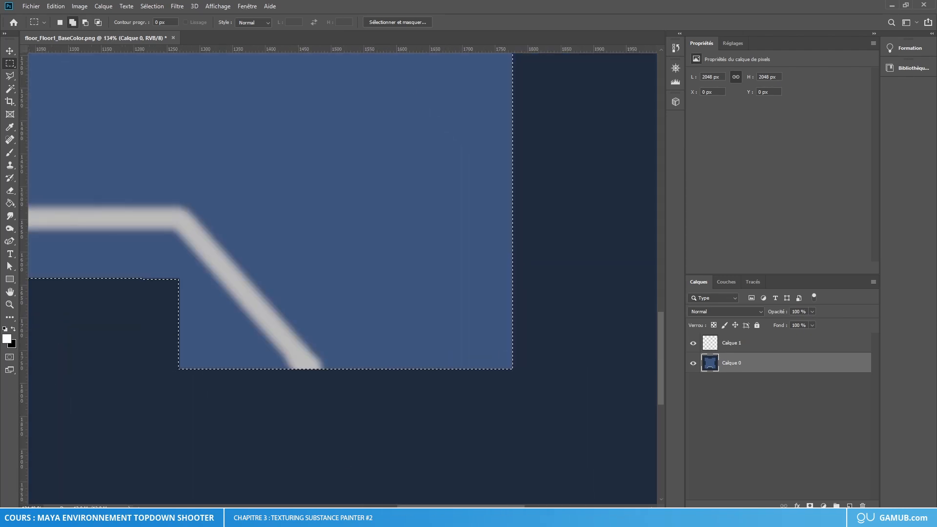
# Step: Add the unselected sliver under the panel's lower-left edge to the border selection
pyautogui.keyDown('alt'); pyautogui.scroll(-3, 335, 462); pyautogui.keyUp('alt')
pyautogui.keyDown('alt'); pyautogui.scroll(2, 195, 441); pyautogui.keyUp('alt')
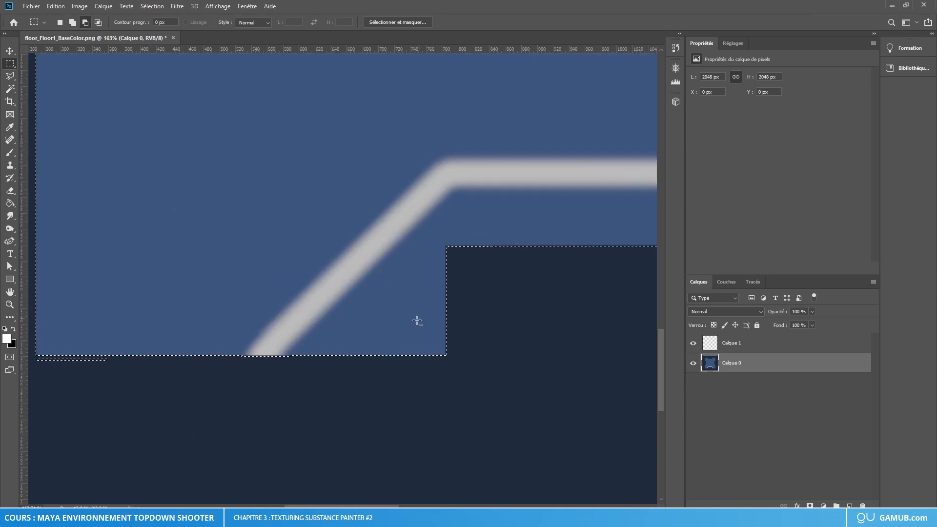
pyautogui.keyDown('alt'); pyautogui.scroll(2, 51, 377); pyautogui.keyUp('alt')
pyautogui.keyDown('shift'); pyautogui.moveTo(160, 382); pyautogui.dragTo(74, 363); pyautogui.keyUp('shift')
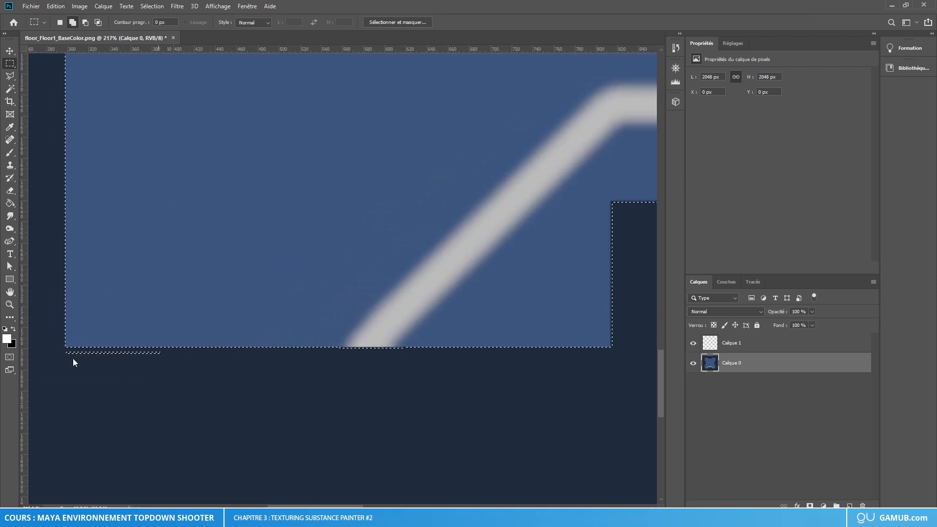
pyautogui.click(95, 356)
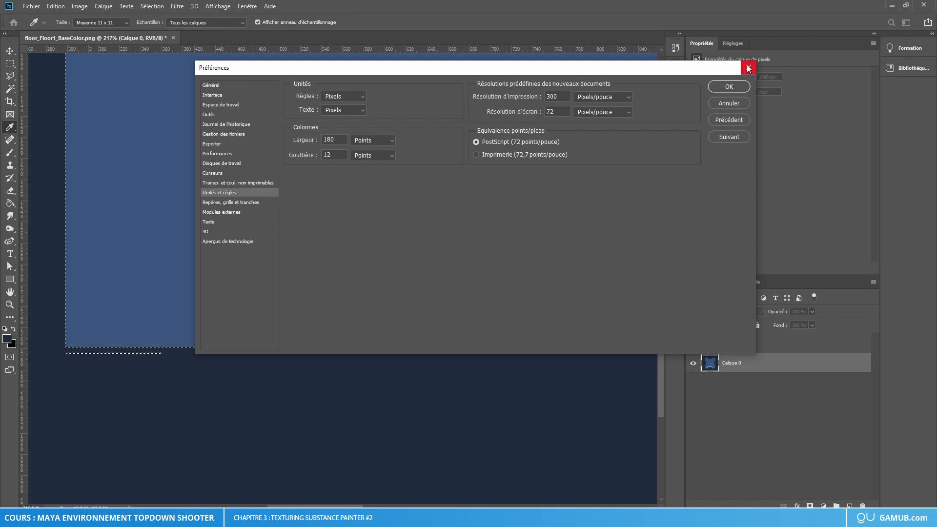
pyautogui.click(748, 67)
pyautogui.keyDown('alt'); pyautogui.moveTo(177, 365); pyautogui.dragTo(63, 345); pyautogui.keyUp('alt')
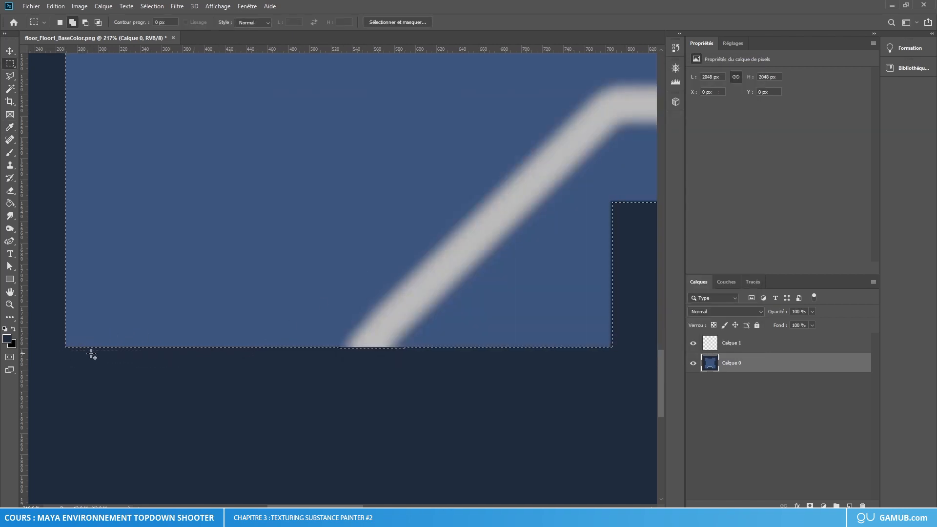
# Step: Add the missed thin strip above the panel's upper-left edge to the border selection
pyautogui.keyDown('alt'); pyautogui.scroll(-2, 217, 356); pyautogui.keyUp('alt')
pyautogui.keyDown('alt'); pyautogui.scroll(-2, 217, 355); pyautogui.keyUp('alt')
pyautogui.keyDown('alt'); pyautogui.scroll(5, 184, 100); pyautogui.keyUp('alt')
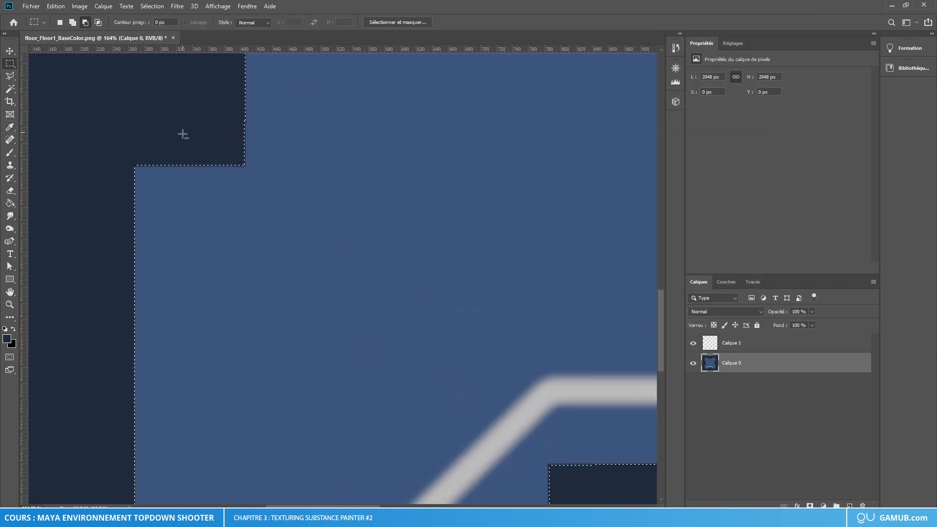
pyautogui.keyDown('alt'); pyautogui.scroll(-6, 320, 150); pyautogui.keyUp('alt')
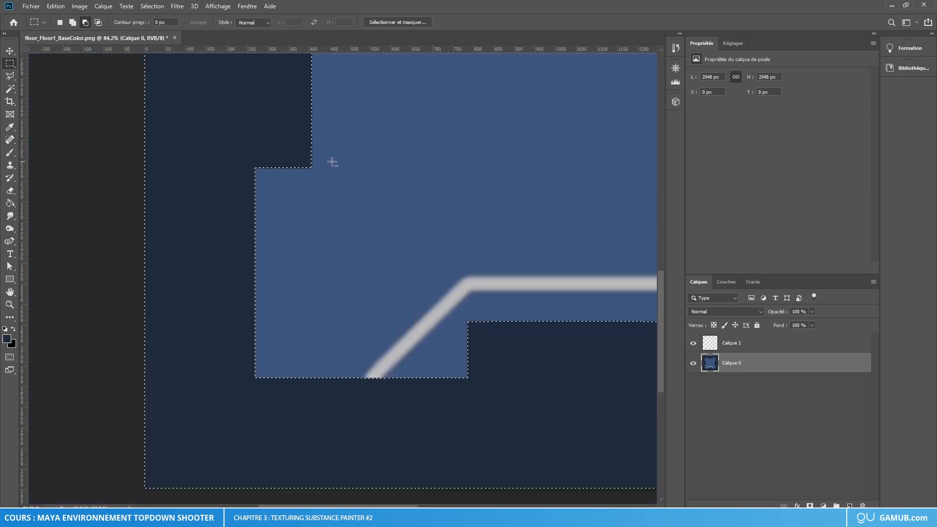
pyautogui.moveTo(660, 291); pyautogui.dragTo(672, 261)
pyautogui.keyDown('alt'); pyautogui.scroll(5, 292, 215); pyautogui.keyUp('alt')
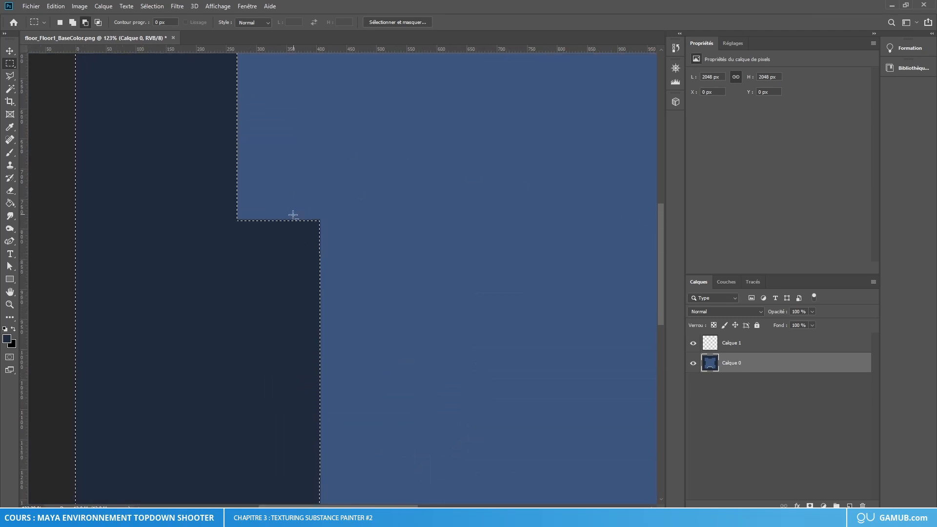
pyautogui.moveTo(663, 227); pyautogui.dragTo(684, 151)
pyautogui.keyDown('alt'); pyautogui.scroll(-3, 578, 251); pyautogui.keyUp('alt')
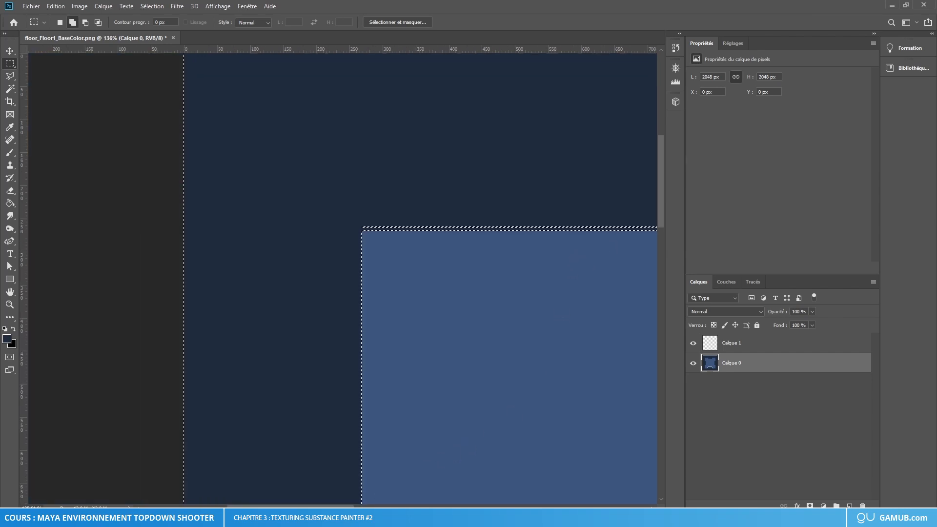
pyautogui.moveTo(337, 506); pyautogui.dragTo(367, 506)
pyautogui.moveTo(168, 197); pyautogui.dragTo(591, 227)
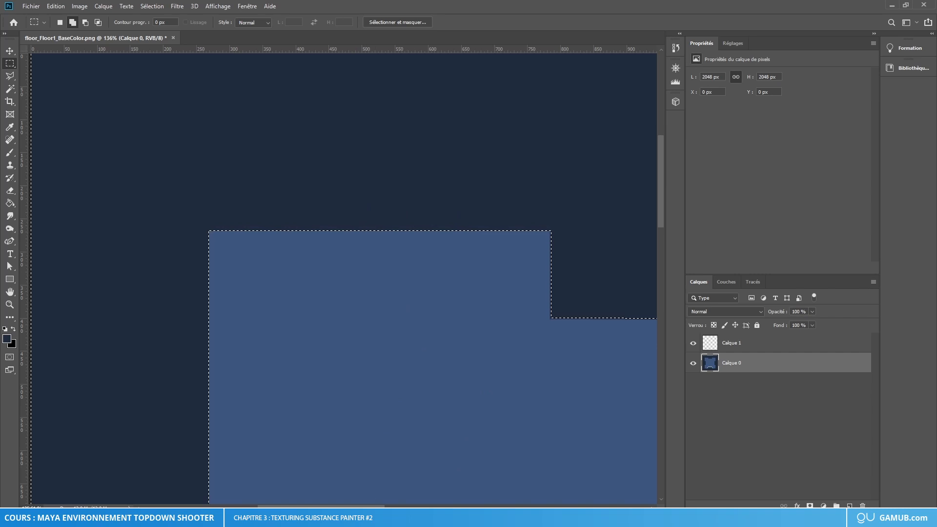
# Step: Examine the selection outline around the panel's upper notch and down its right side for remaining gaps
pyautogui.hscroll(5, 381, 444)
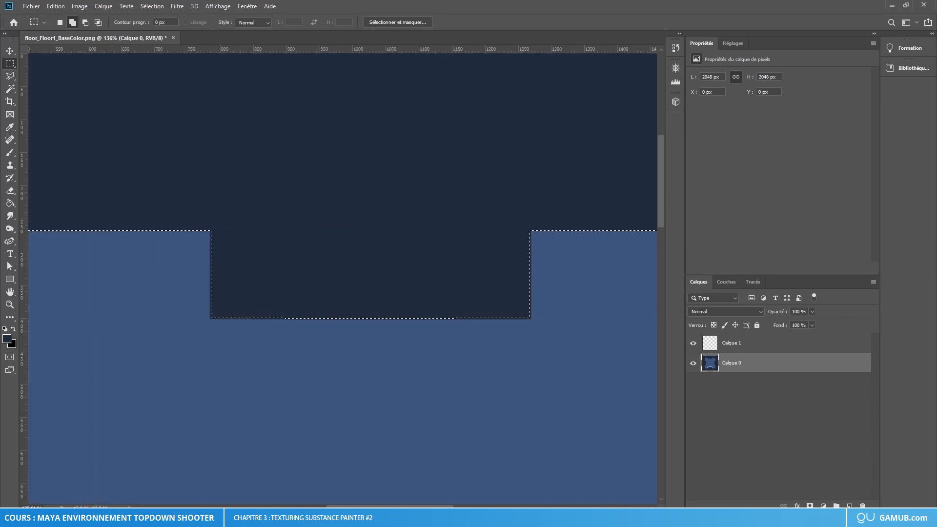
pyautogui.click(85, 22)
pyautogui.keyDown('alt'); pyautogui.scroll(3, 303, 331); pyautogui.keyUp('alt')
pyautogui.keyDown('alt'); pyautogui.scroll(-6, 324, 347); pyautogui.keyUp('alt')
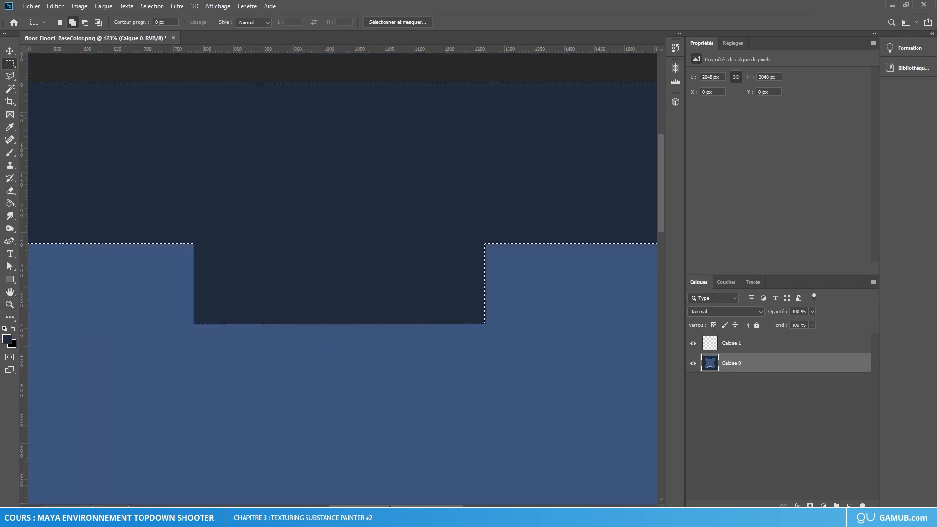
pyautogui.hscroll(8, 332, 342)
pyautogui.hscroll(-4, 390, 324)
pyautogui.keyDown('alt'); pyautogui.scroll(3, 434, 310); pyautogui.keyUp('alt')
pyautogui.keyDown('alt'); pyautogui.scroll(1, 435, 309); pyautogui.keyUp('alt')
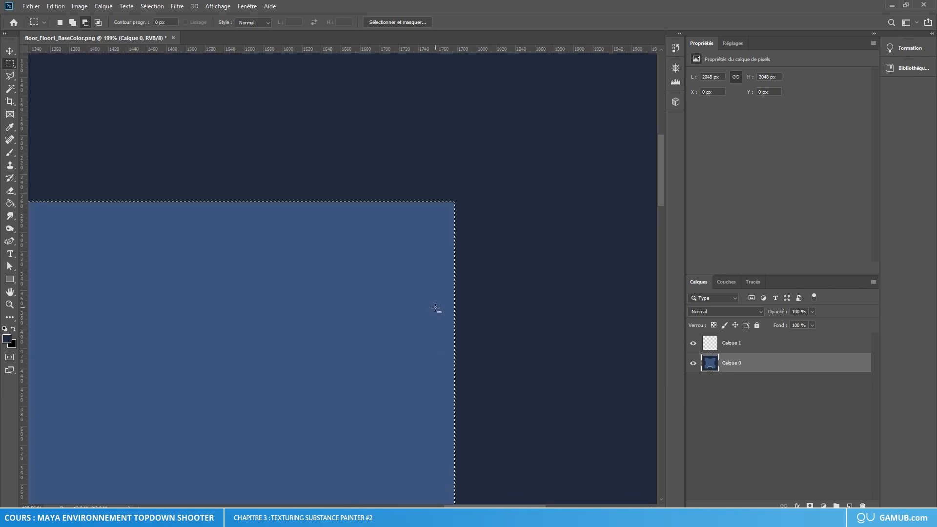
pyautogui.scroll(6, 441, 317)
pyautogui.scroll(-8, 410, 365)
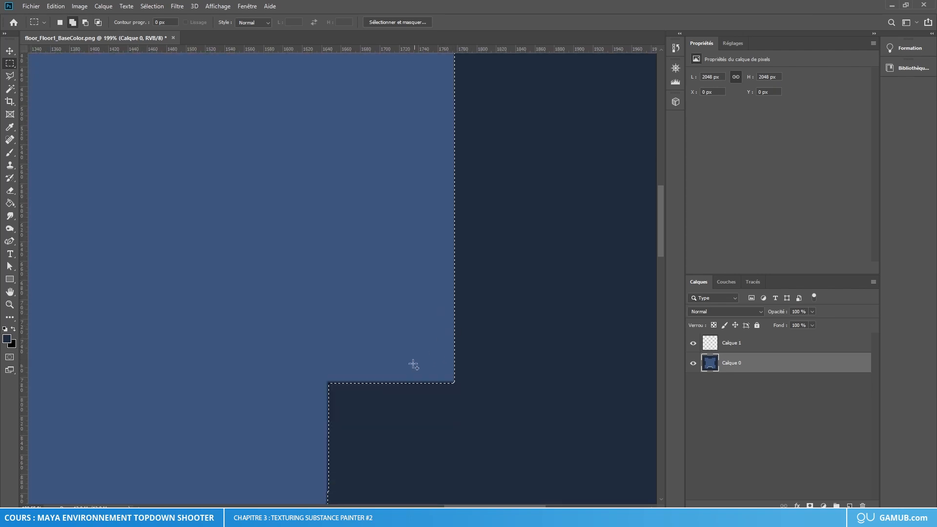
pyautogui.scroll(-8, 407, 378)
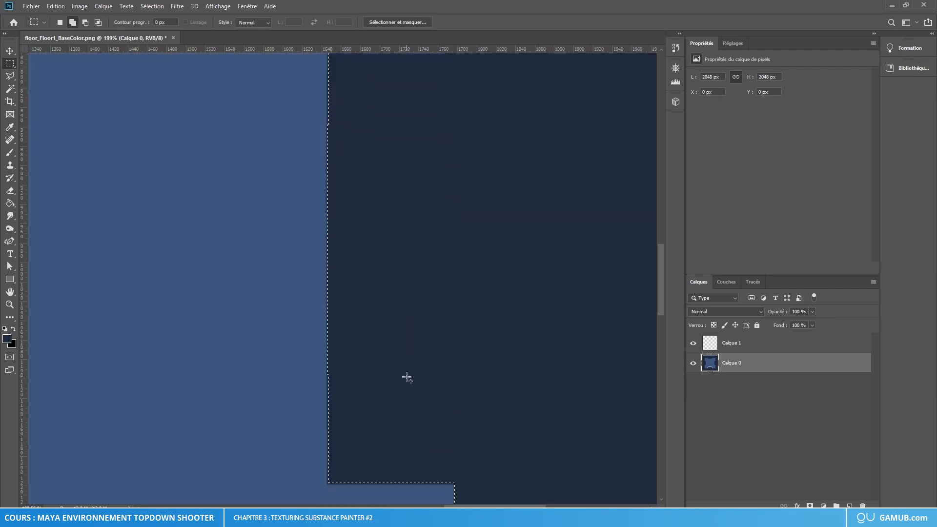
pyautogui.scroll(-7, 407, 379)
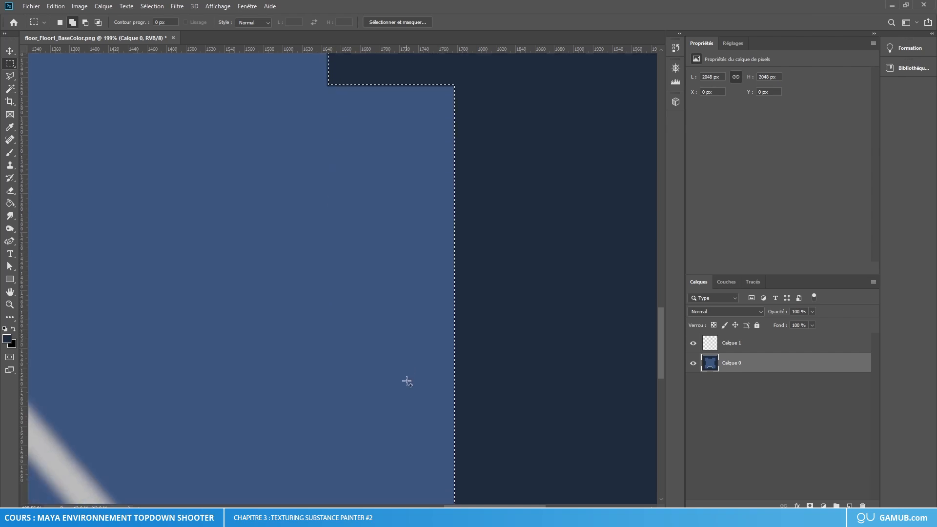
pyautogui.keyDown('alt'); pyautogui.scroll(-4, 266, 341); pyautogui.keyUp('alt')
pyautogui.keyDown('alt'); pyautogui.scroll(-4, 266, 341); pyautogui.keyUp('alt')
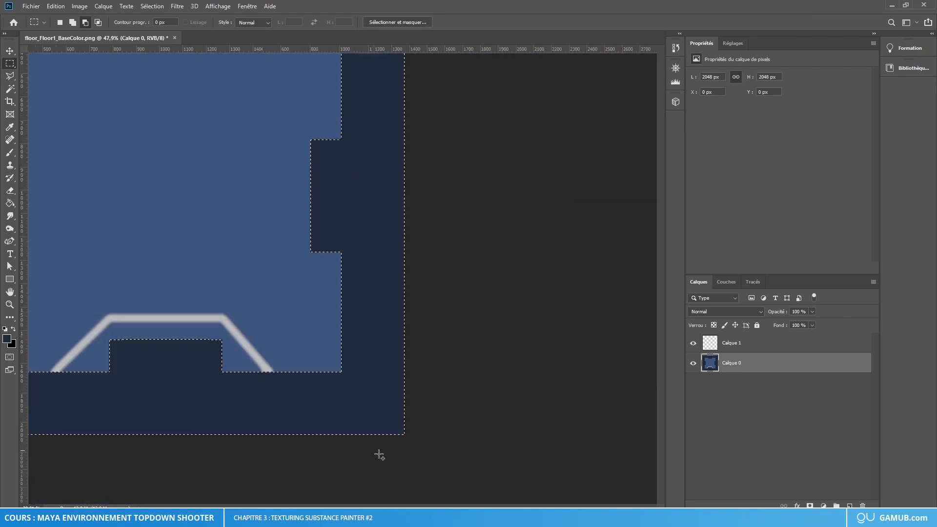
# Step: Fill the selected border area with black on Calque 1 using the Paint Bucket
pyautogui.click(10, 203)
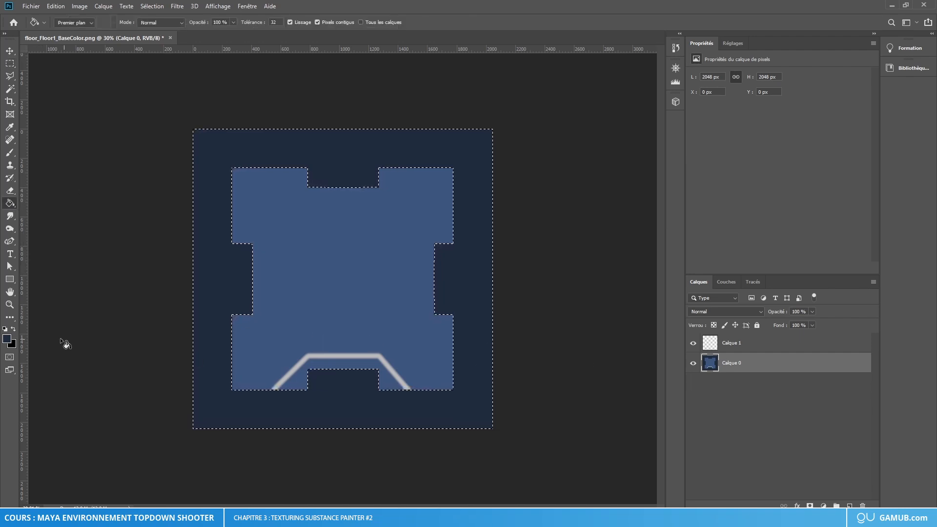
pyautogui.click(736, 344)
pyautogui.click(460, 275)
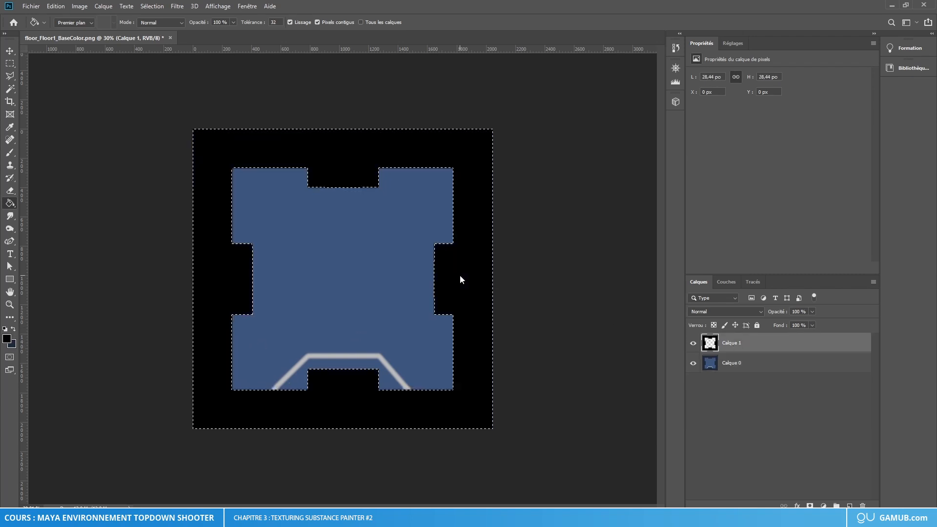
# Step: Clear the border selection and delete the Calque 0 layer
pyautogui.click(11, 54)
pyautogui.hotkey('ctrl', 'd')
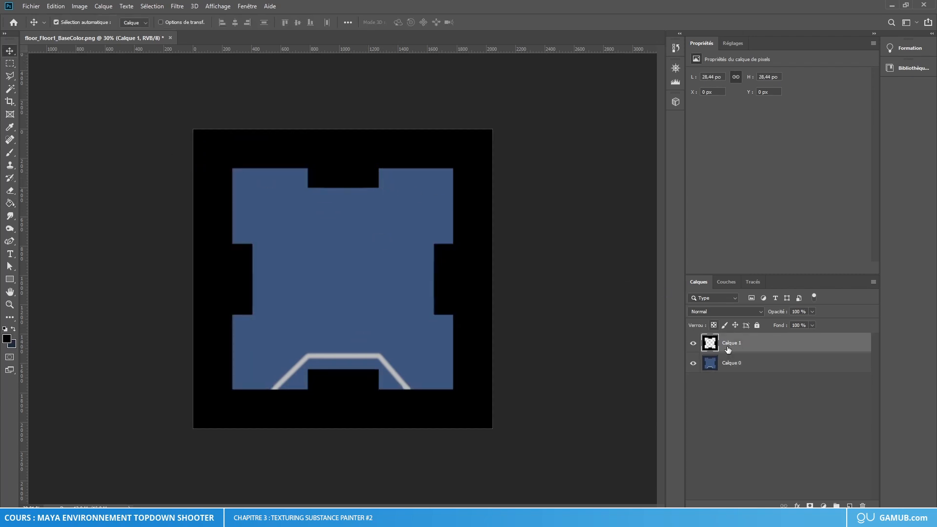
pyautogui.click(733, 366)
pyautogui.press('Delete')
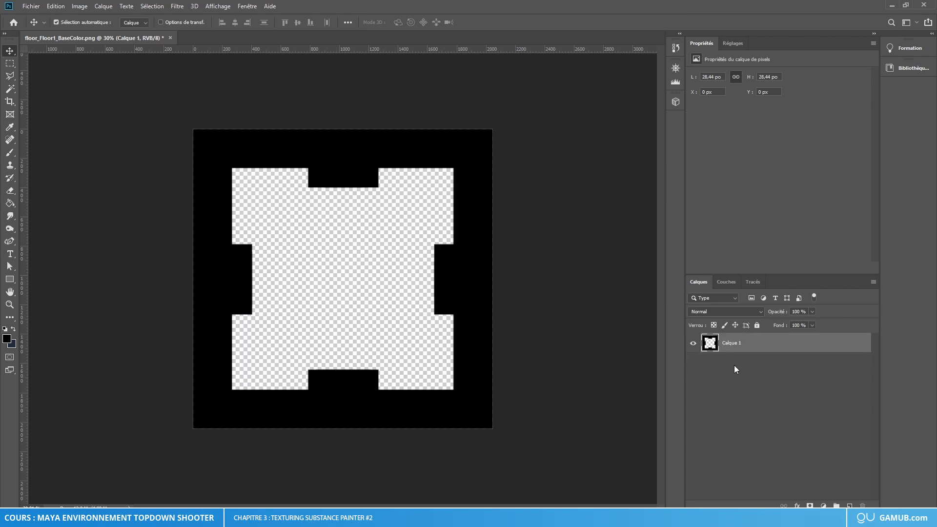
# Step: Add a new layer beneath Calque 1 and fill it with white (ffffff) using the Paint Bucket
pyautogui.click(850, 506)
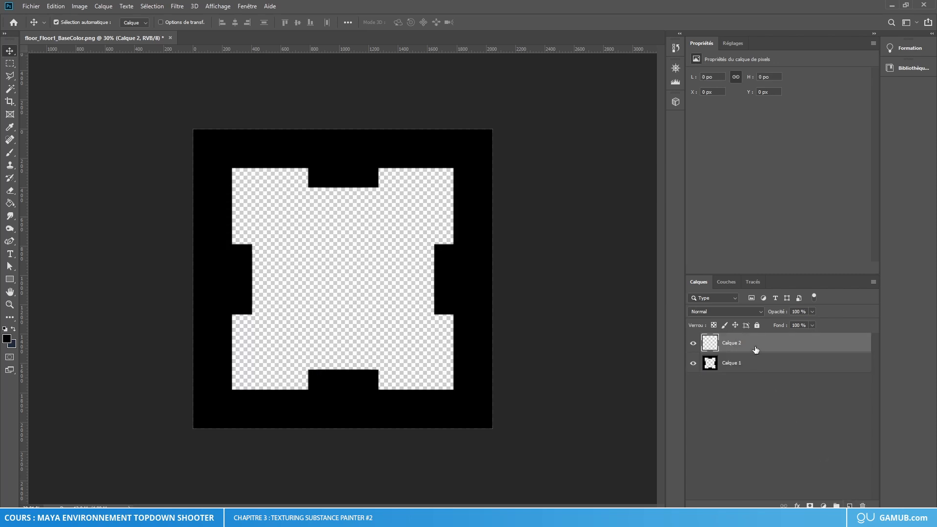
pyautogui.moveTo(755, 349); pyautogui.dragTo(756, 385)
pyautogui.click(7, 340)
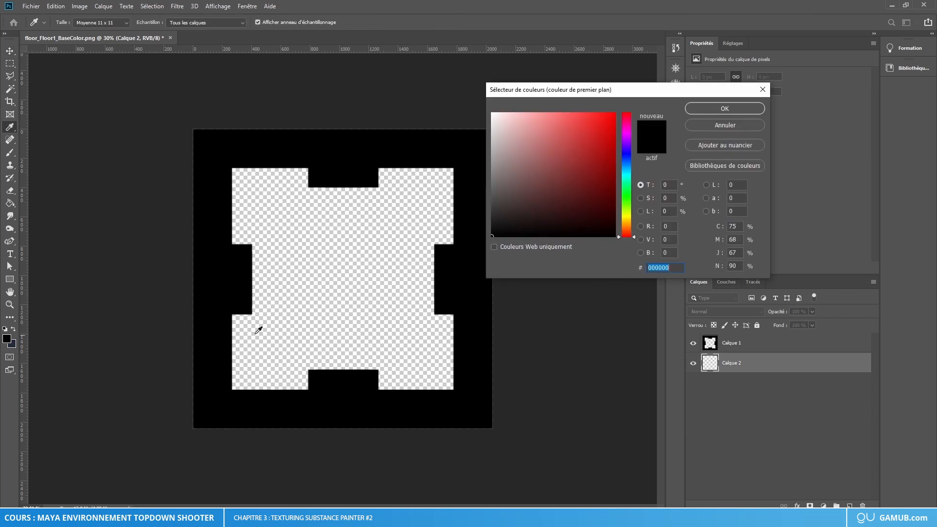
pyautogui.write('ffffff')
pyautogui.click(724, 108)
pyautogui.press('v')
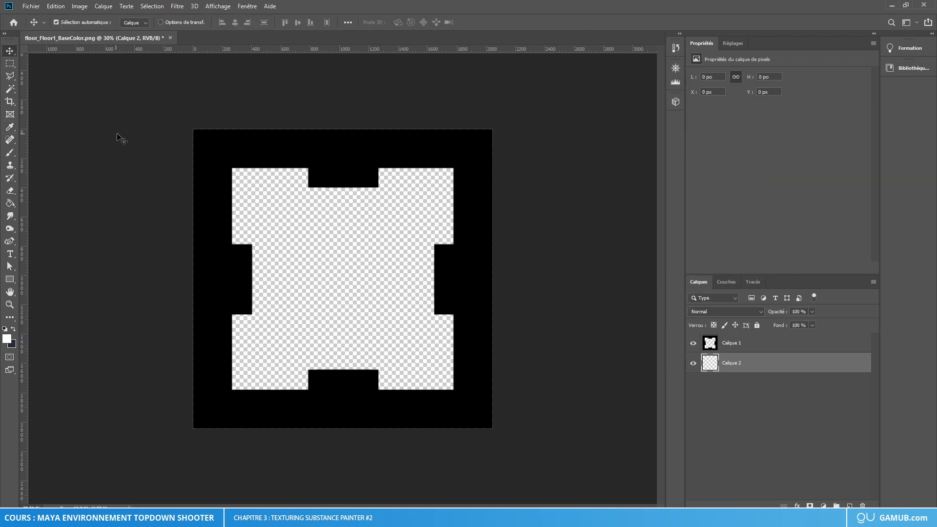
pyautogui.click(10, 204)
pyautogui.click(359, 255)
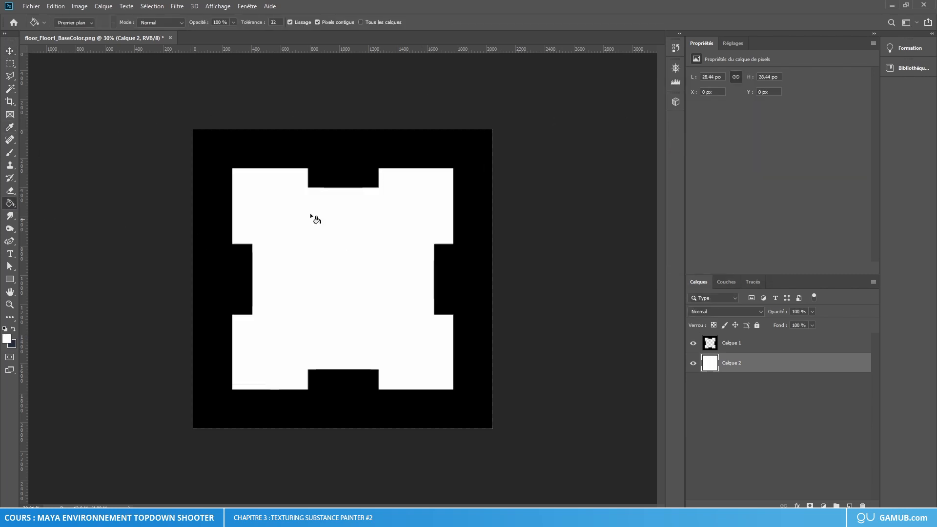
pyautogui.click(11, 52)
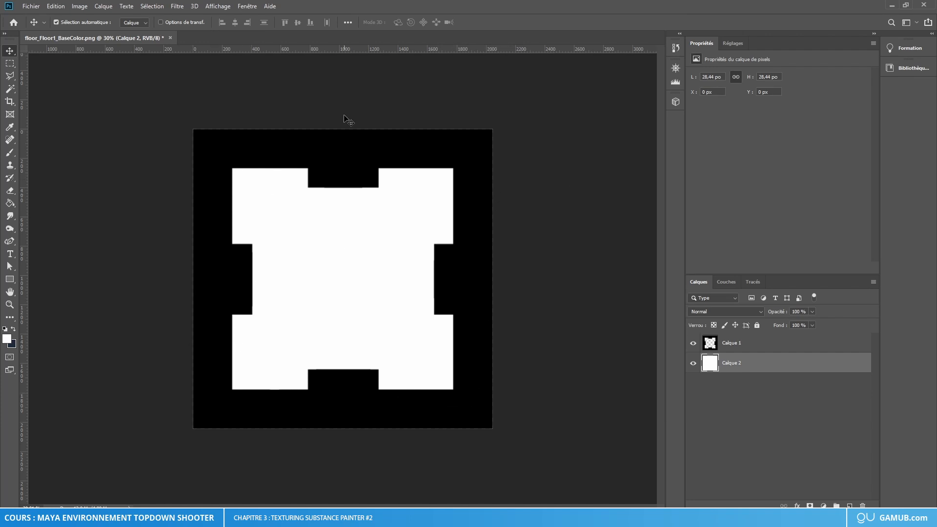
# Step: Quick-export the black and white image as floor_mask.png in the Textures/Floor/temp folder
pyautogui.click(27, 7)
pyautogui.moveTo(92, 144)
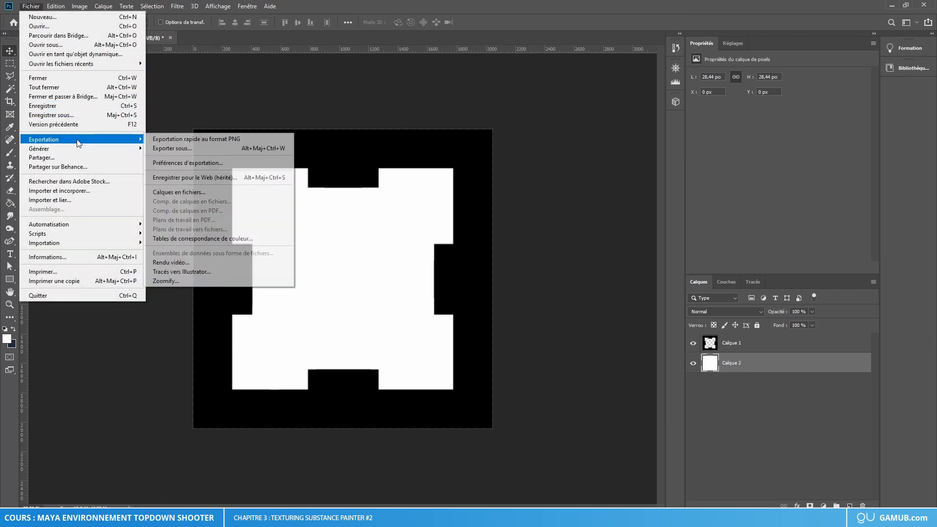
pyautogui.click(177, 141)
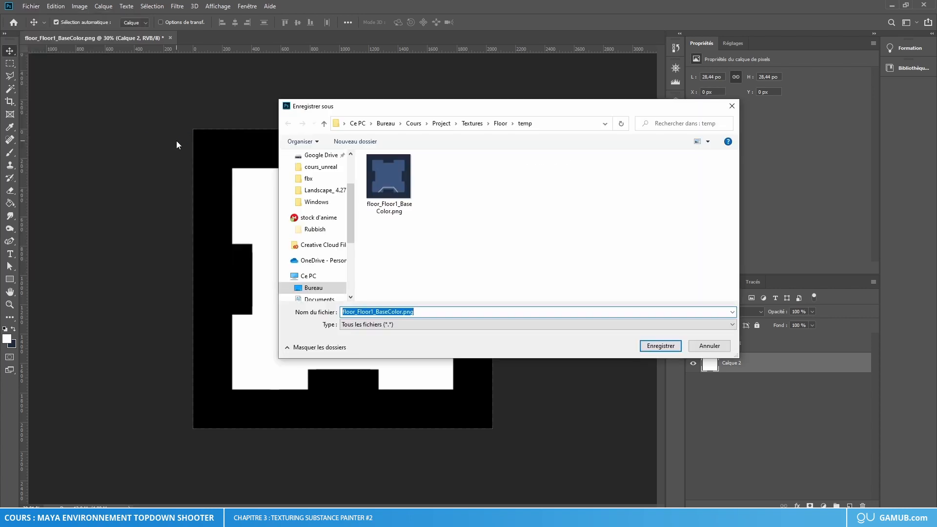
pyautogui.click(414, 312)
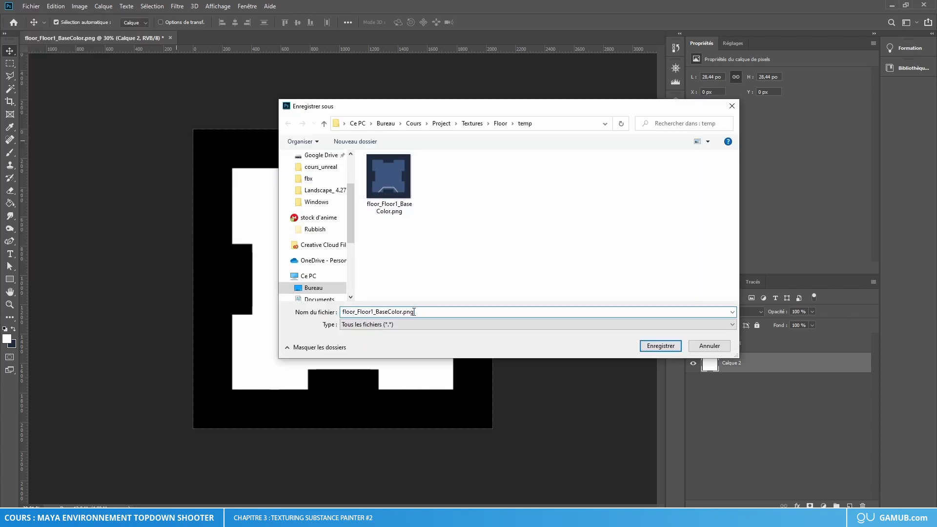
pyautogui.moveTo(391, 312); pyautogui.dragTo(362, 314)
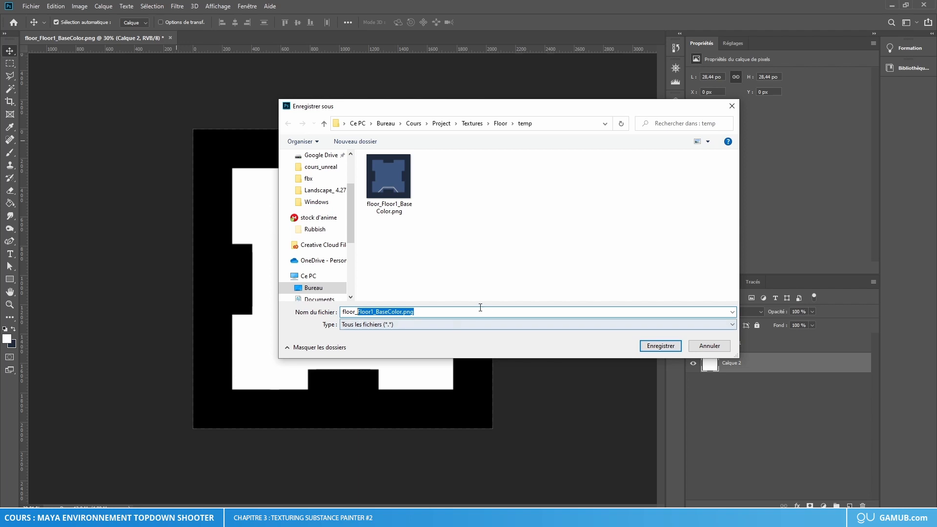
pyautogui.write('mask')
pyautogui.press('Return')
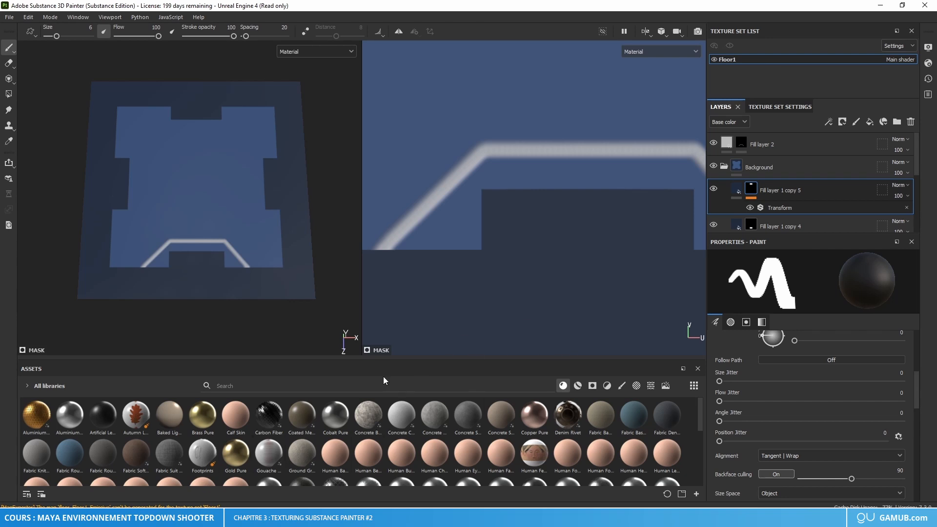
# Step: In Substance 3D Painter, bring floor_mask.png from Cours/Project/Textures/Floor/temp into the assets library for import
pyautogui.press('super+e')
pyautogui.click(480, 190)
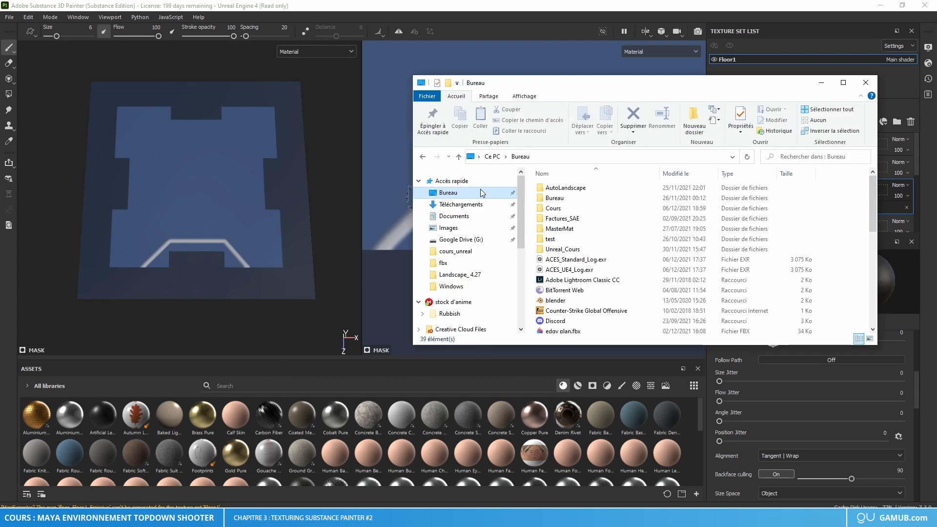
pyautogui.doubleClick(584, 208)
pyautogui.doubleClick(561, 200)
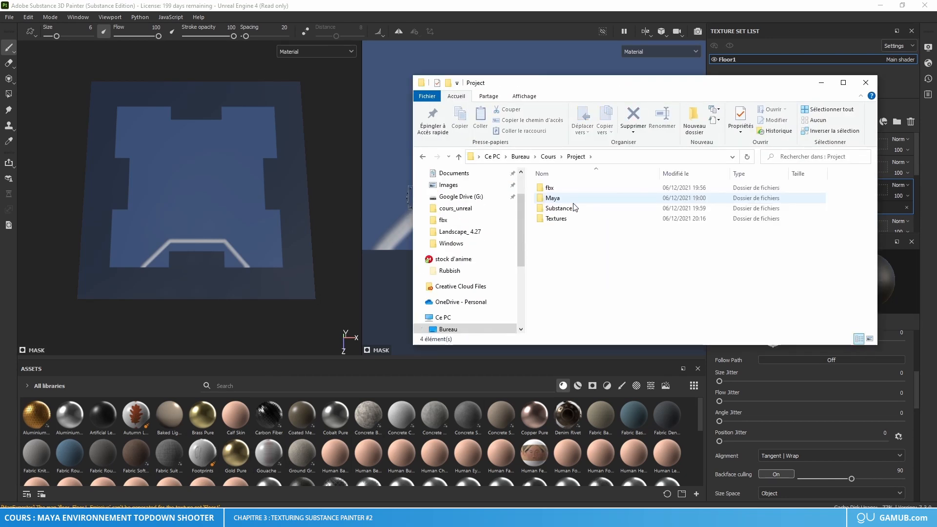
pyautogui.doubleClick(556, 218)
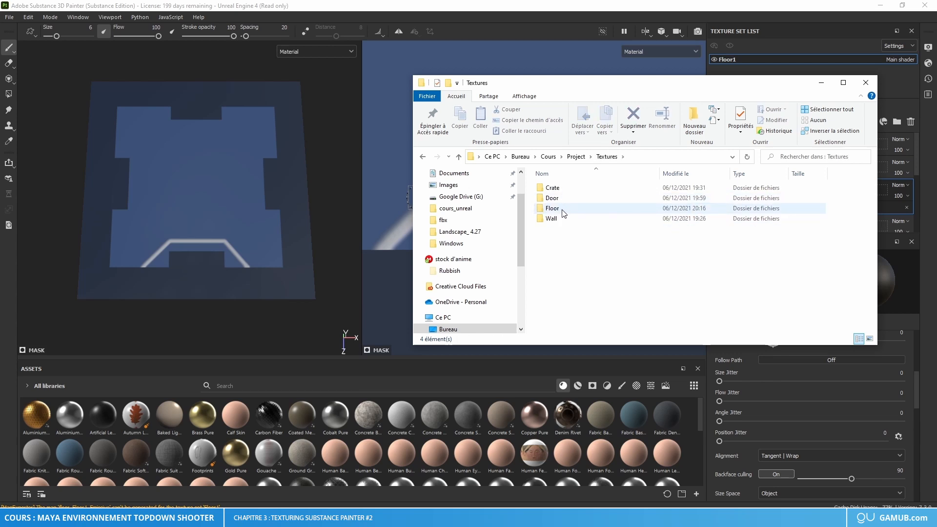
pyautogui.doubleClick(564, 209)
pyautogui.doubleClick(556, 188)
pyautogui.moveTo(616, 195); pyautogui.dragTo(449, 435)
pyautogui.click(379, 288)
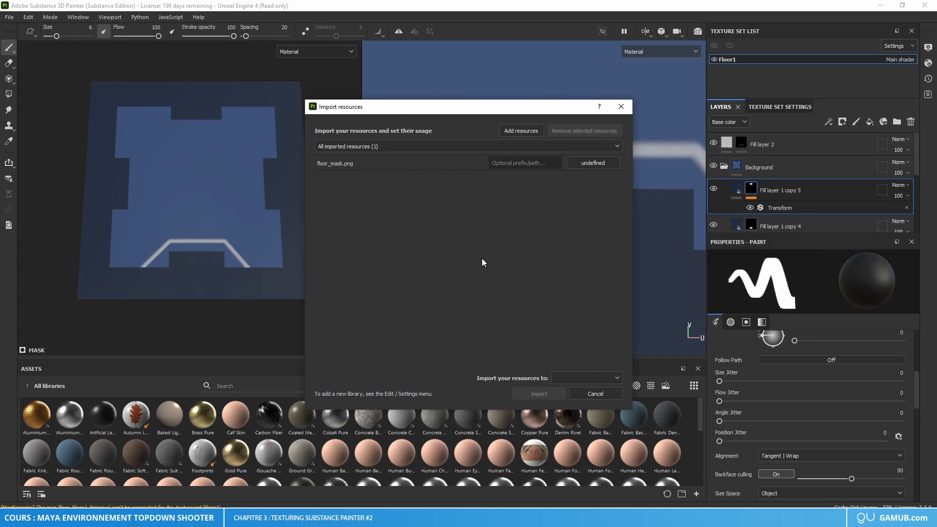
# Step: Import floor_mask.png as a texture into the project 'Unreal Engine 4'
pyautogui.click(605, 166)
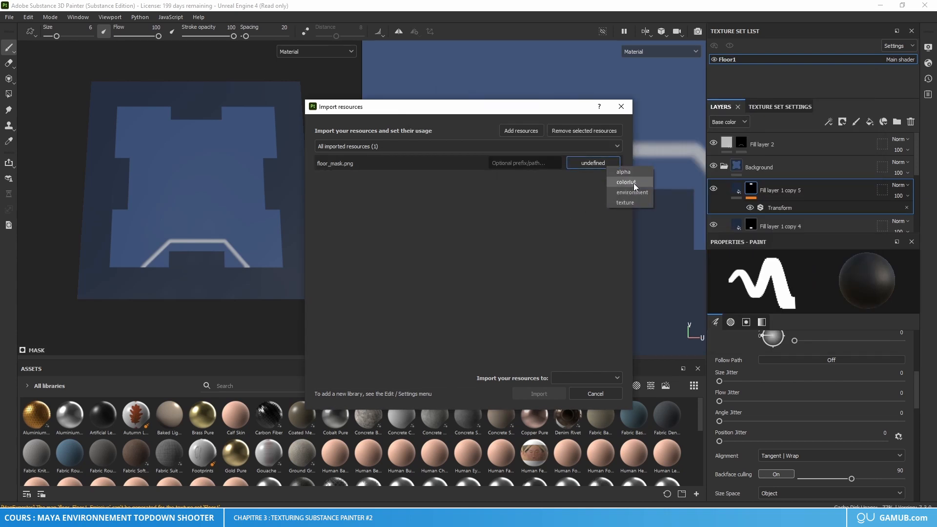
pyautogui.click(628, 203)
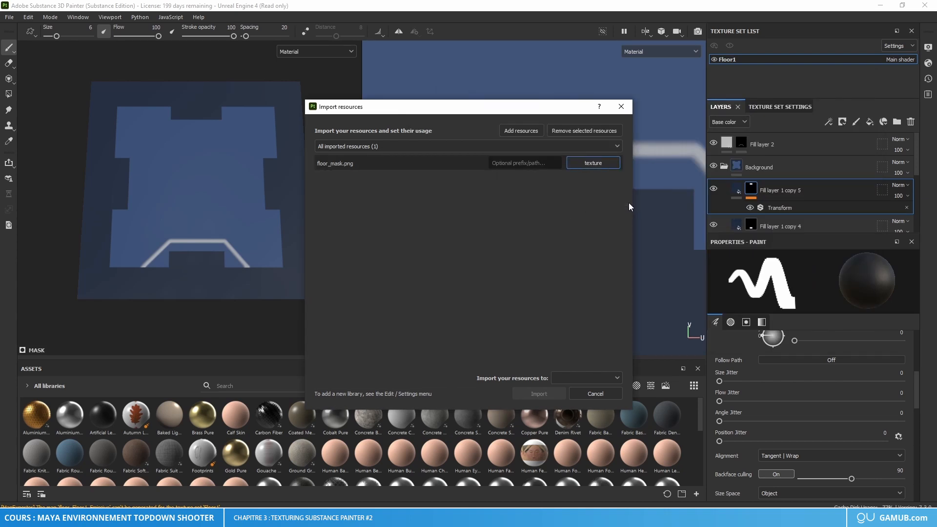
pyautogui.click(564, 380)
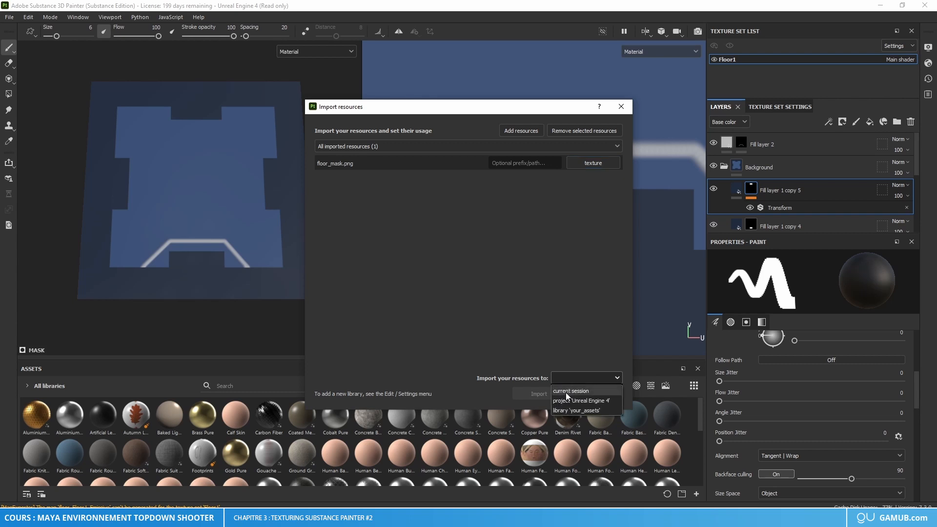
pyautogui.click(573, 401)
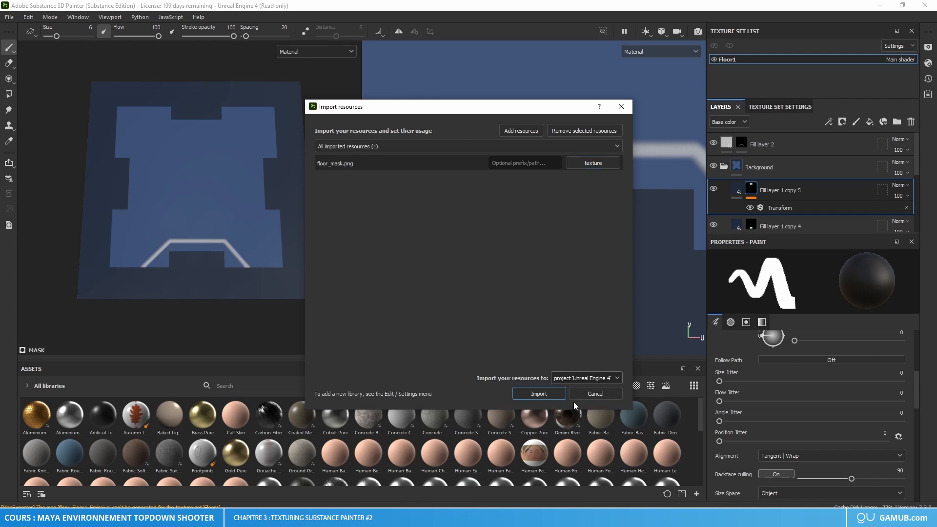
pyautogui.click(544, 394)
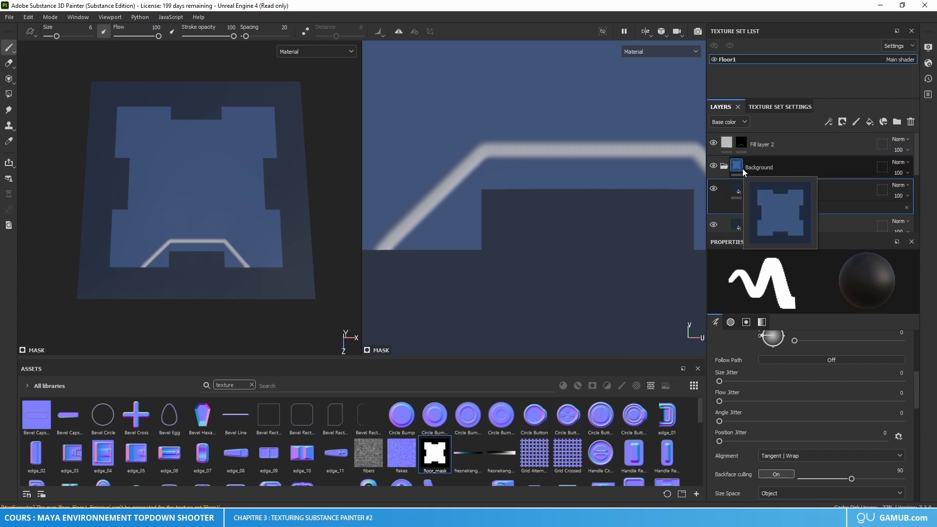
# Step: Delete the layers Fill layer 1 copy 2 through copy 5 from the Background folder
pyautogui.scroll(-5, 822, 193)
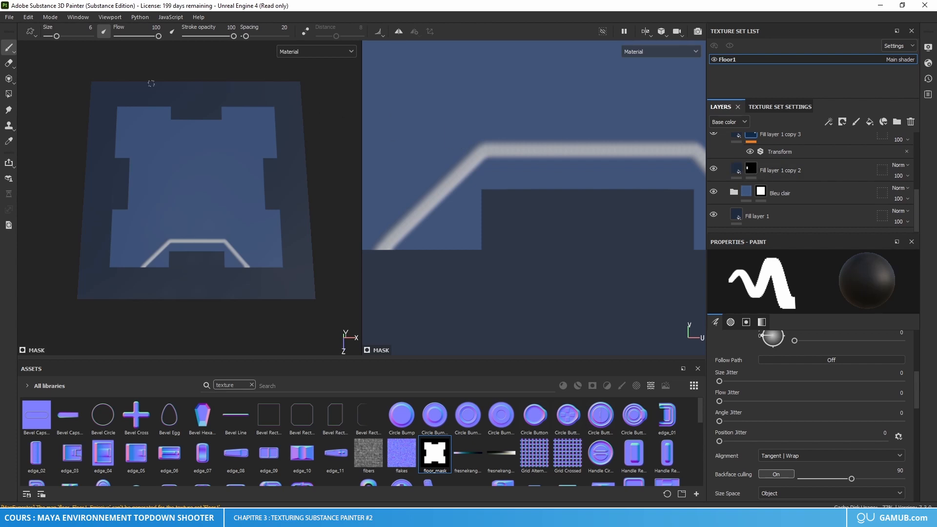
pyautogui.scroll(3, 802, 160)
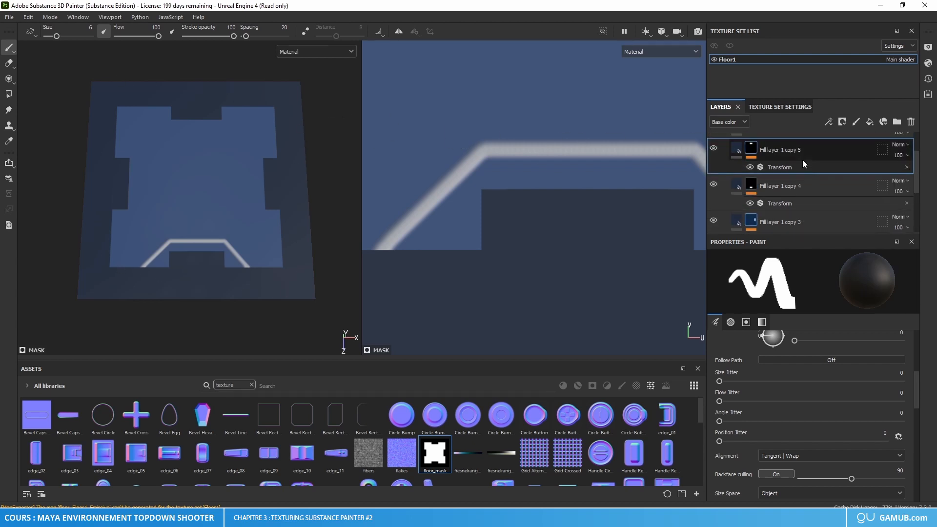
pyautogui.scroll(-3, 797, 176)
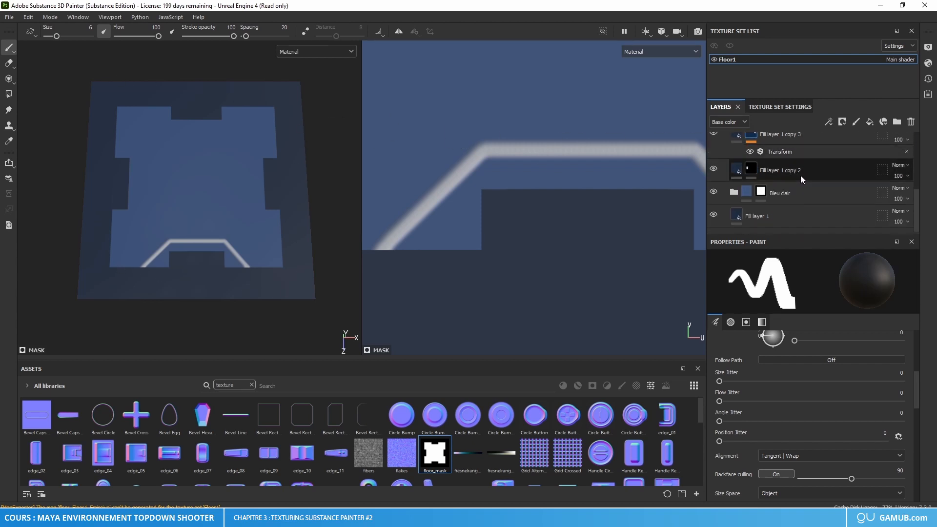
pyautogui.keyDown('shift'); pyautogui.click(807, 174); pyautogui.keyUp('shift')
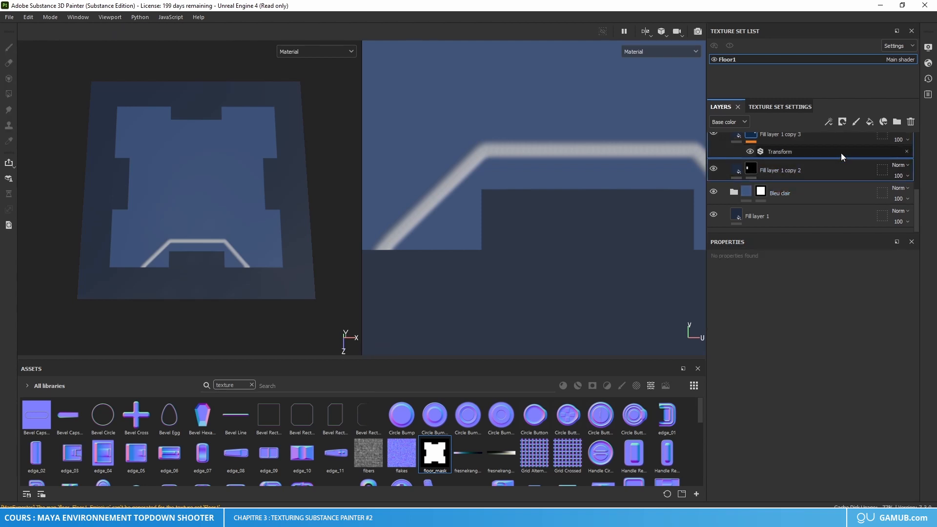
pyautogui.click(911, 122)
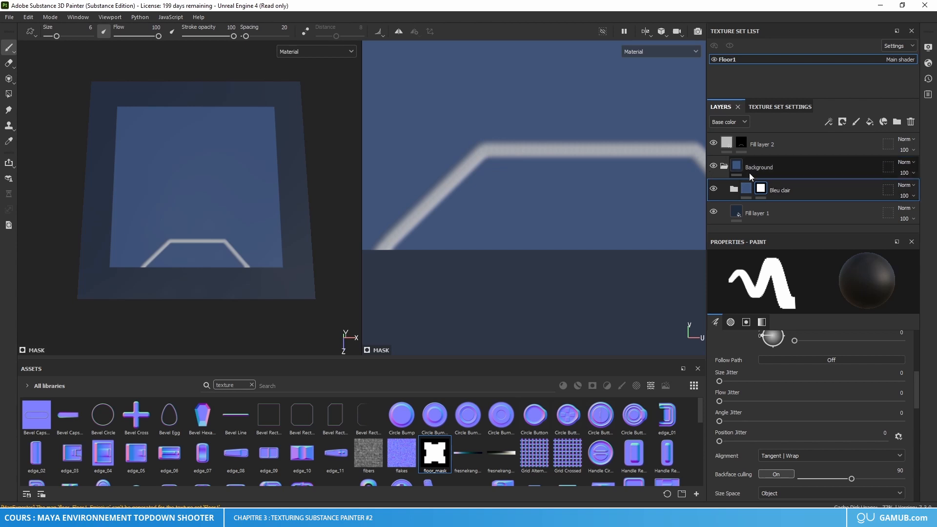
# Step: Copy the base color hex value of Fill layer 1 copy 1 inside the Bleu clair folder
pyautogui.click(733, 188)
pyautogui.click(778, 191)
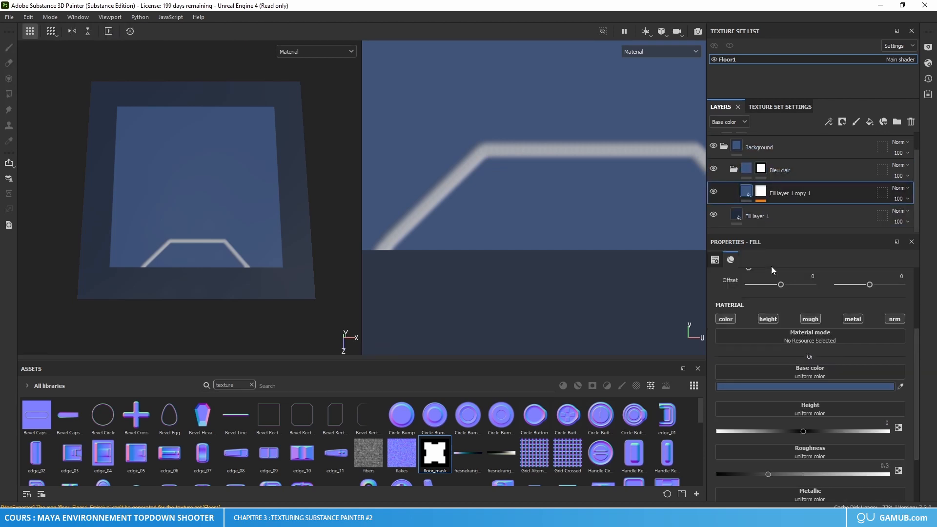
pyautogui.click(801, 386)
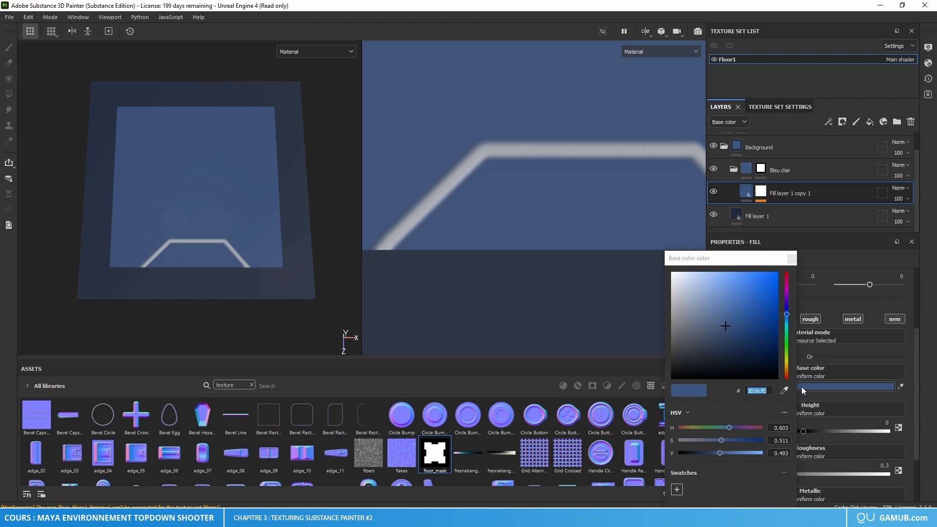
pyautogui.click(762, 390)
pyautogui.moveTo(762, 390); pyautogui.dragTo(748, 390)
pyautogui.hotkey('ctrl', 'c')
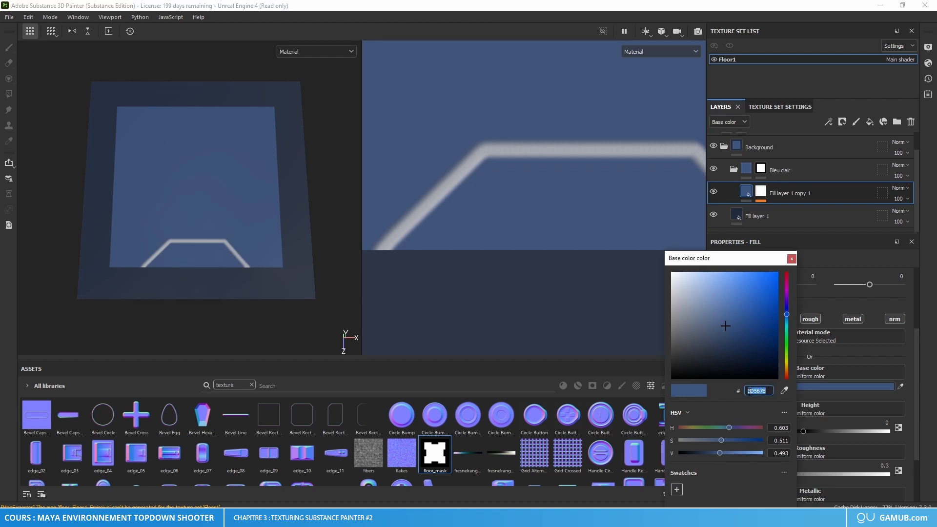
pyautogui.click(791, 260)
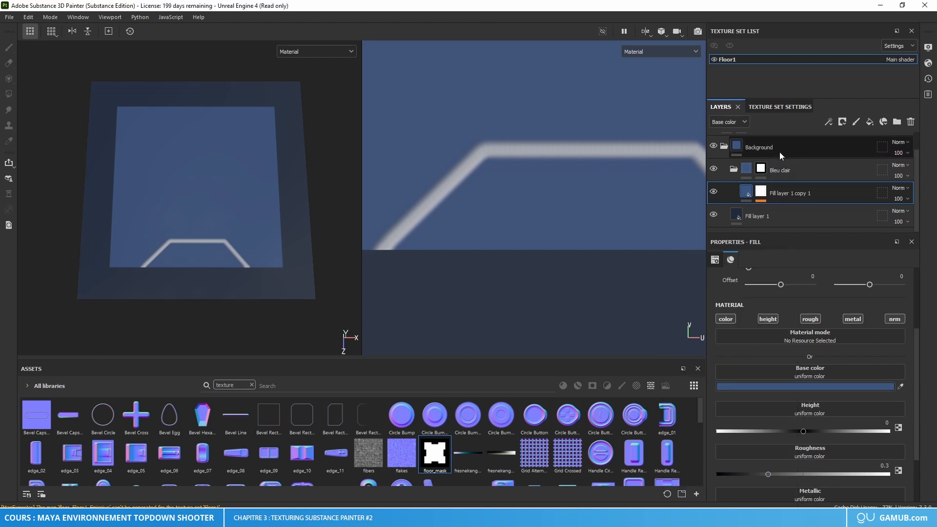
# Step: Delete the Bleu clair folder and add a new fill layer above Fill layer 1
pyautogui.click(779, 169)
pyautogui.click(909, 122)
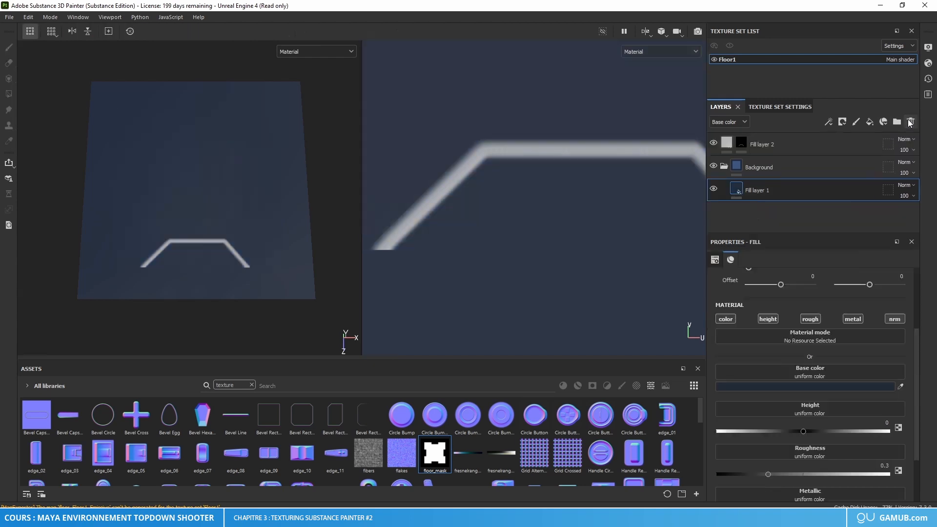
pyautogui.click(868, 123)
pyautogui.click(869, 122)
# Step: Set the new fill layer's base color to the copied light blue, 3D567E
pyautogui.click(823, 386)
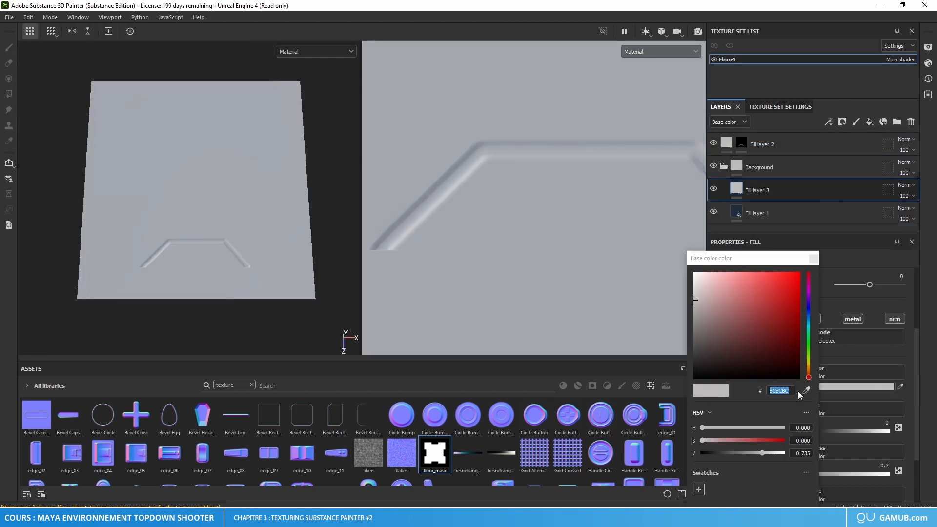
pyautogui.doubleClick(781, 392)
pyautogui.hotkey('ctrl', 'v')
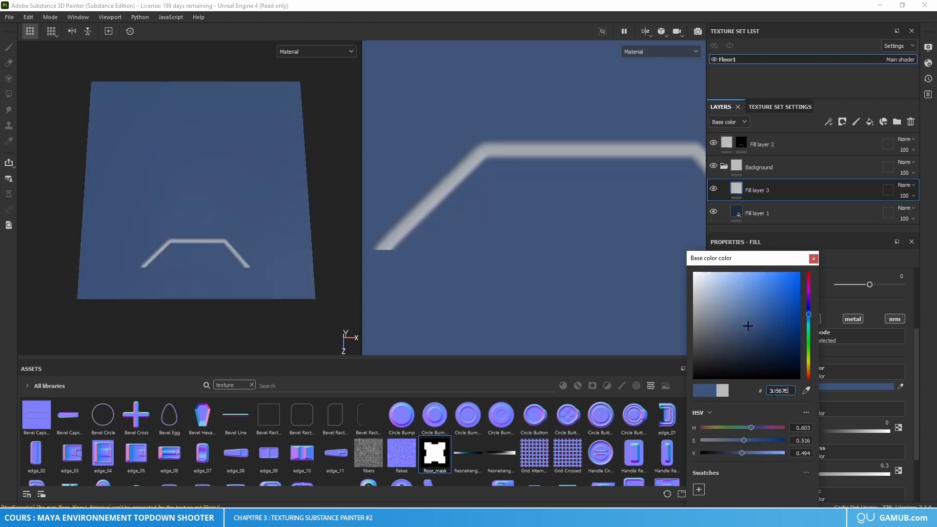
pyautogui.click(813, 258)
# Step: Add the floor_mask texture as a bitmap mask on the light blue Fill layer 3
pyautogui.rightClick(738, 187)
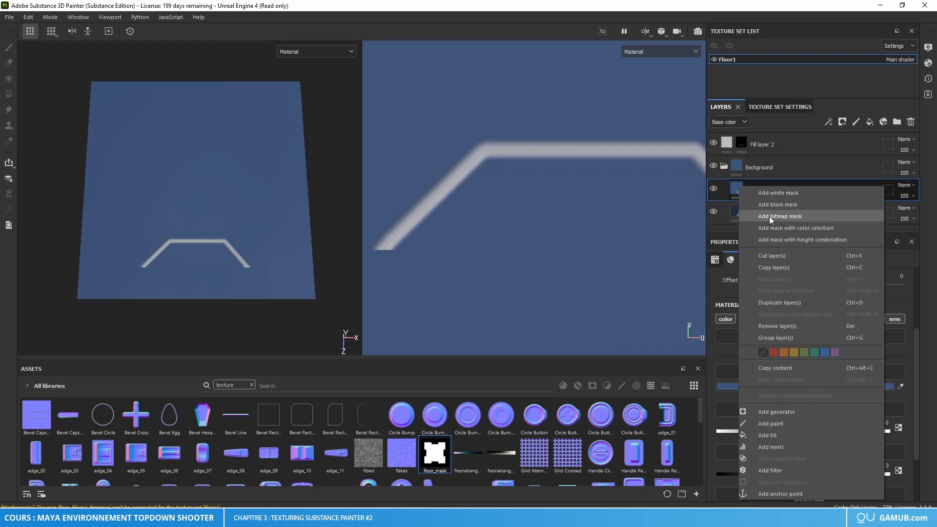
pyautogui.click(786, 216)
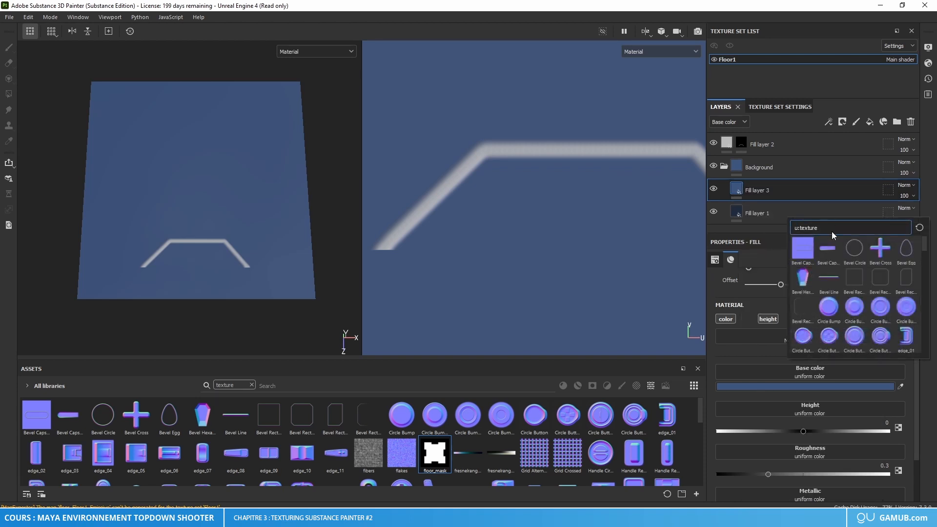
pyautogui.write('floo')
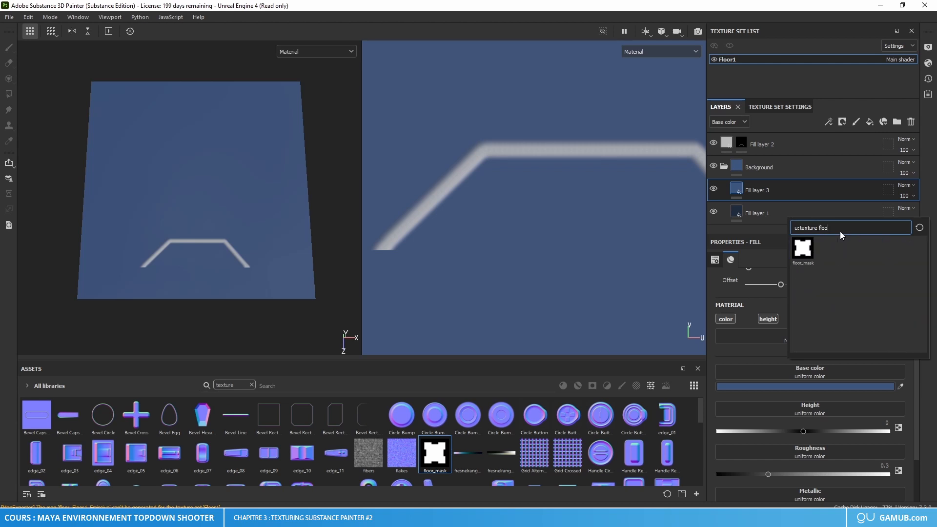
pyautogui.click(798, 249)
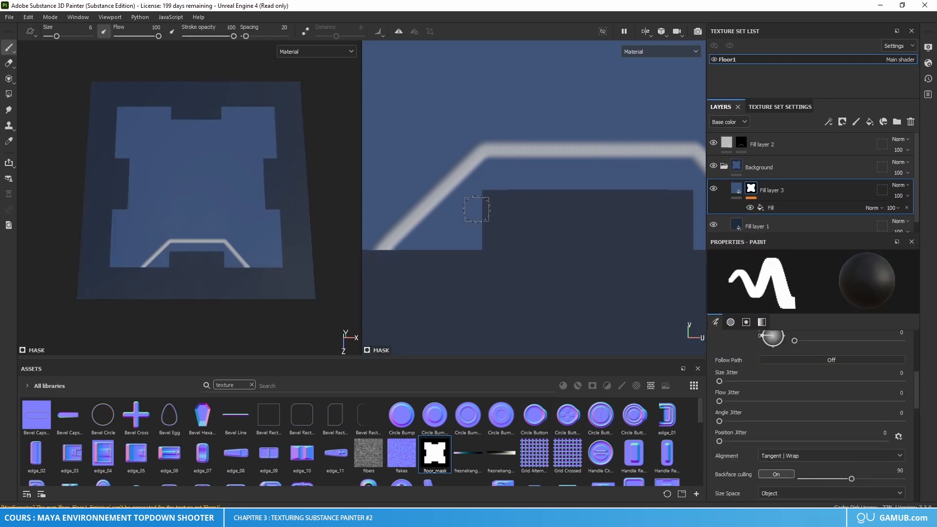
# Step: Lower the height of the light blue Fill layer 3 to about -0.31
pyautogui.scroll(-2, 211, 183)
pyautogui.moveTo(211, 184)
pyautogui.keyDown('alt'); pyautogui.mouseDown()
pyautogui.moveTo(220, 209)
pyautogui.moveTo(221, 180)
pyautogui.moveTo(211, 200)
pyautogui.mouseUp(); pyautogui.keyUp('alt')
pyautogui.keyDown('alt'); pyautogui.moveTo(211, 201); pyautogui.dragTo(214, 215, button='middle'); pyautogui.keyUp('alt')
pyautogui.moveTo(214, 215)
pyautogui.keyDown('alt'); pyautogui.mouseDown()
pyautogui.moveTo(224, 215)
pyautogui.moveTo(203, 229)
pyautogui.moveTo(253, 209)
pyautogui.moveTo(165, 172)
pyautogui.moveTo(165, 203)
pyautogui.moveTo(218, 215)
pyautogui.moveTo(238, 202)
pyautogui.moveTo(240, 217)
pyautogui.moveTo(268, 181)
pyautogui.mouseUp(); pyautogui.keyUp('alt')
pyautogui.scroll(3, 215, 216)
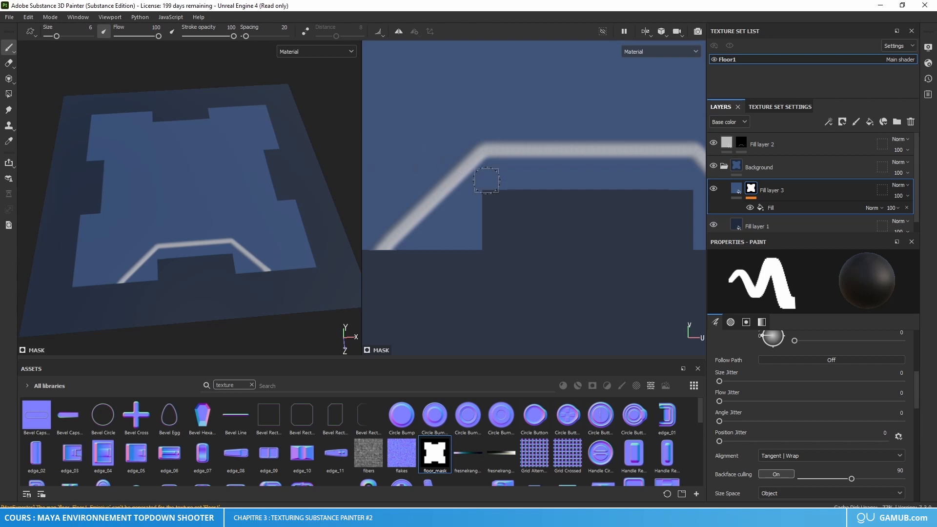
pyautogui.scroll(-5, 514, 247)
pyautogui.moveTo(514, 248); pyautogui.dragTo(516, 260, button='middle')
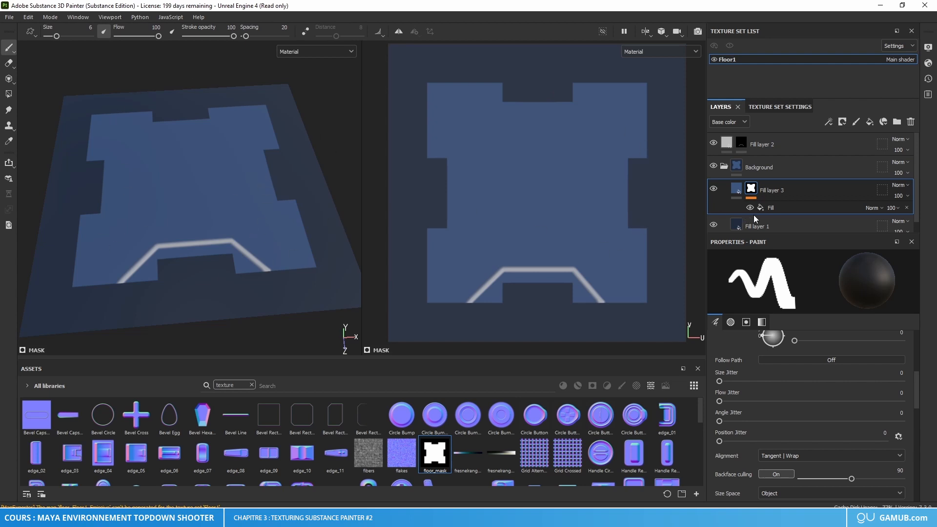
pyautogui.rightClick(752, 190)
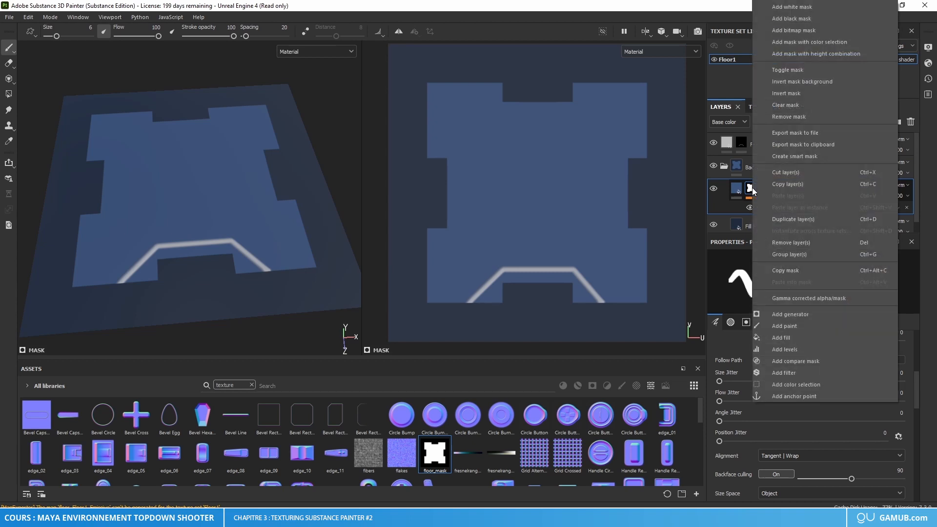
pyautogui.click(737, 189)
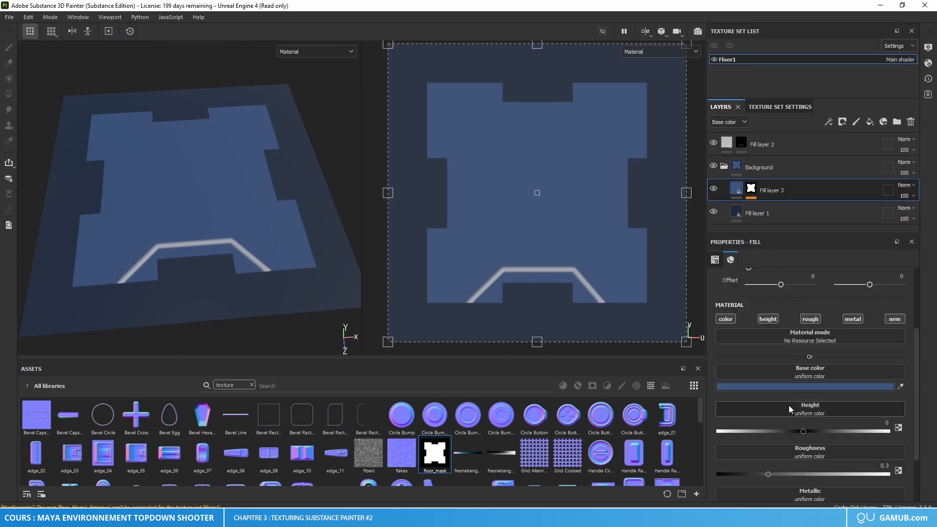
pyautogui.moveTo(803, 431); pyautogui.dragTo(776, 432)
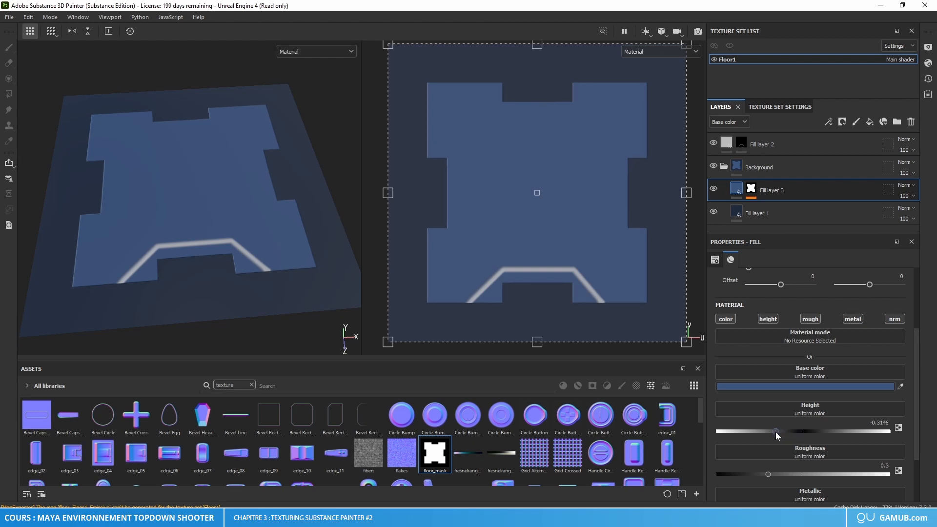
pyautogui.keyDown('alt'); pyautogui.moveTo(324, 241); pyautogui.dragTo(311, 207); pyautogui.keyUp('alt')
# Step: Set the roughness of both Background folder layers, Fill layer 3 and Fill layer 1, to 0.55
pyautogui.click(883, 466)
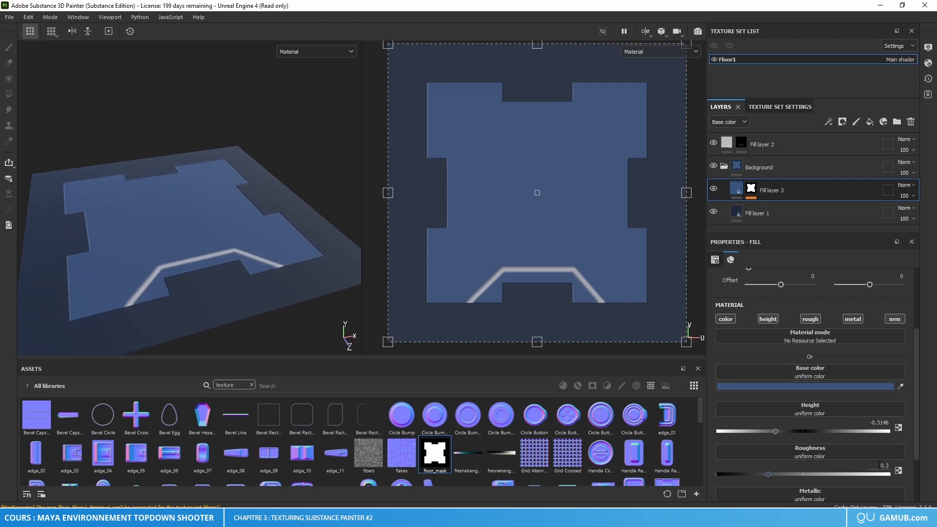
pyautogui.write('0.55')
pyautogui.press('Return')
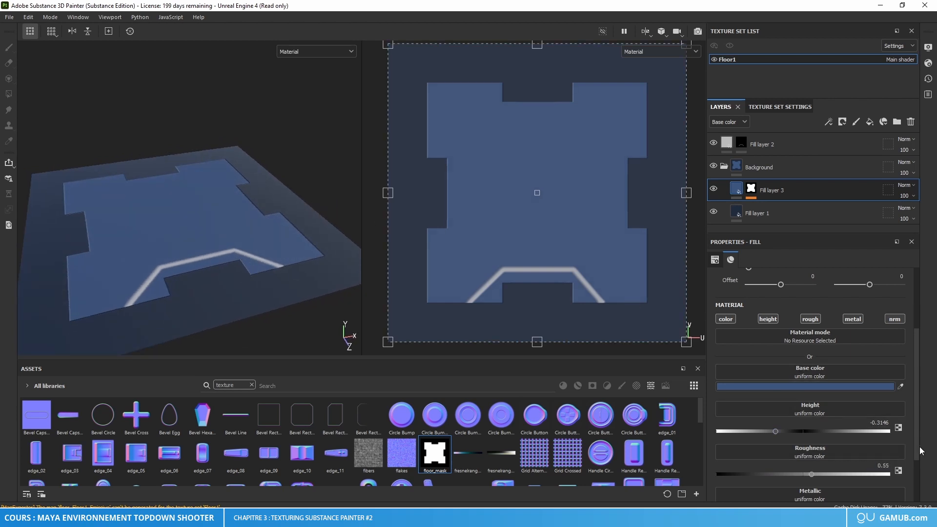
pyautogui.click(759, 213)
pyautogui.click(882, 465)
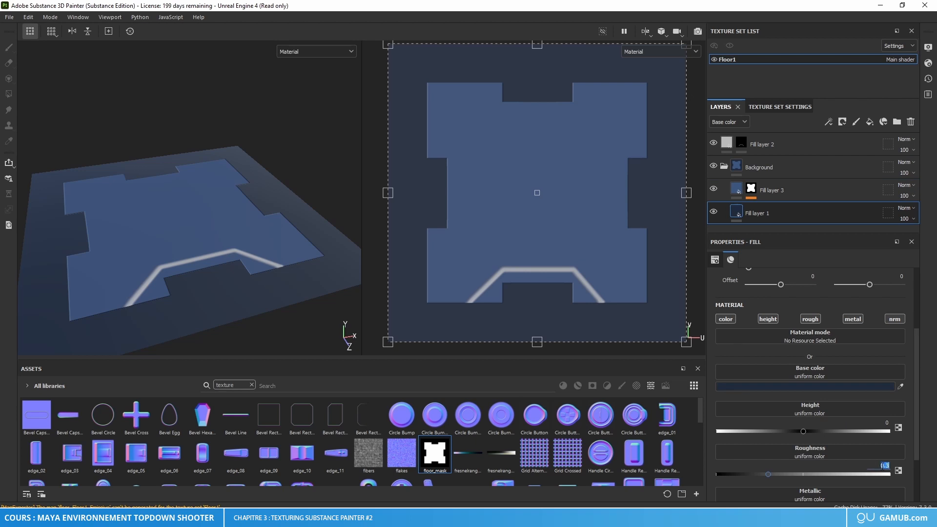
pyautogui.write('0.55')
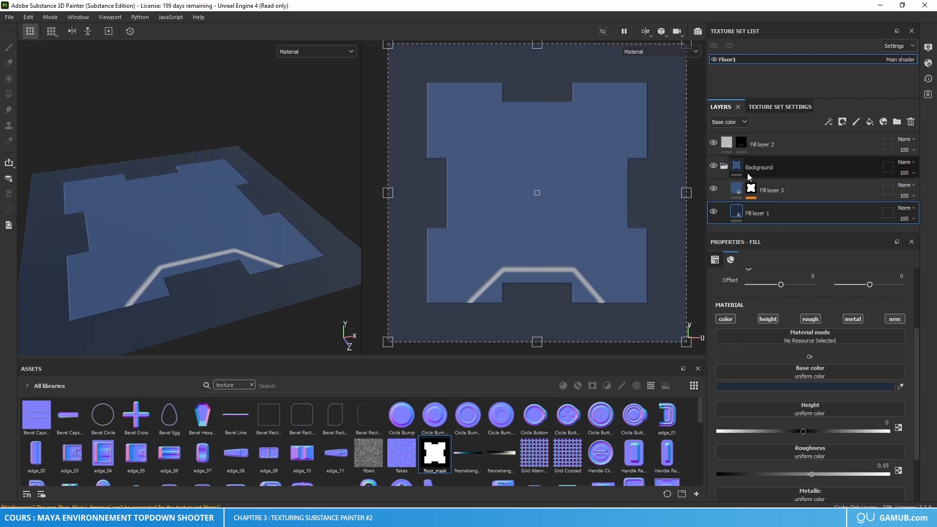
# Step: Set the roughness of Fill layer 2, the light grey line layer, to 0.55
pyautogui.click(761, 144)
pyautogui.click(883, 466)
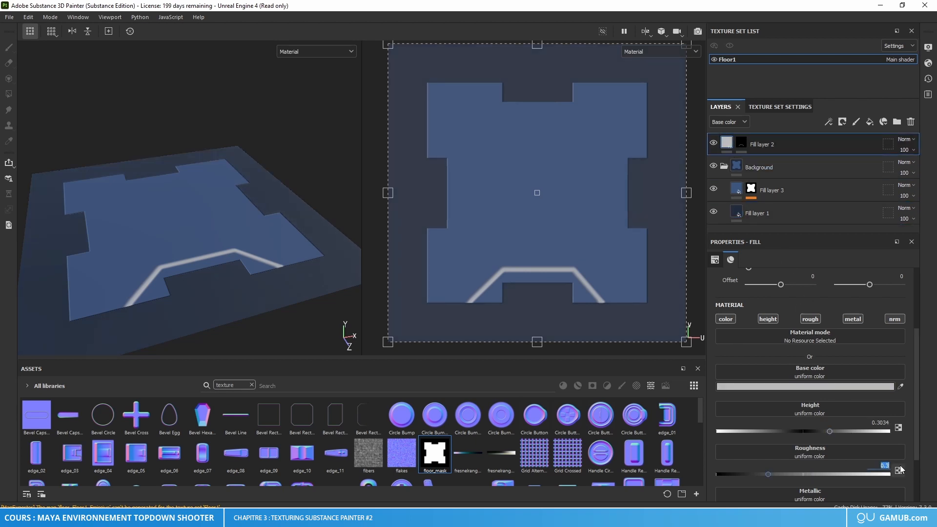
pyautogui.write('0')
pyautogui.press('Return')
pyautogui.keyDown('alt'); pyautogui.moveTo(331, 192); pyautogui.dragTo(198, 254); pyautogui.keyUp('alt')
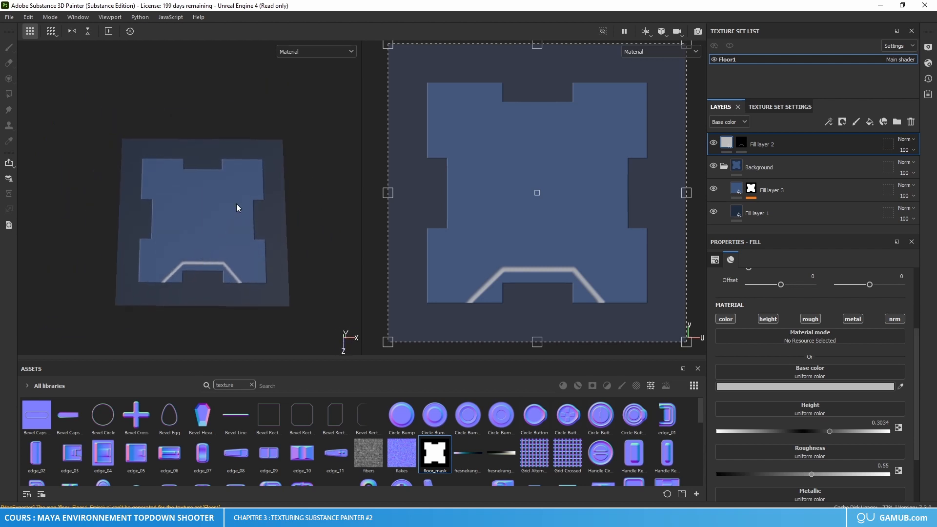
# Step: Save the project as floor in the Substance folder
pyautogui.hotkey('ctrl', 's')
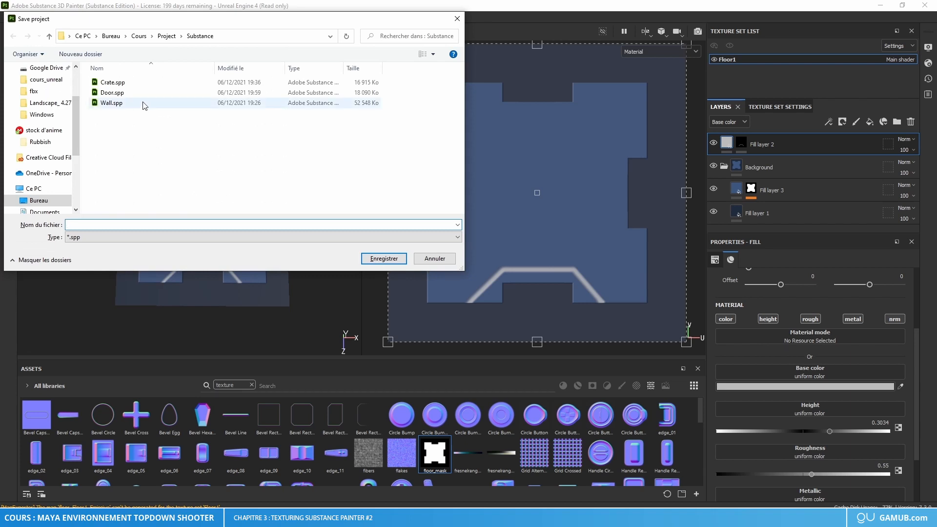
pyautogui.write('floor')
pyautogui.press('Return')
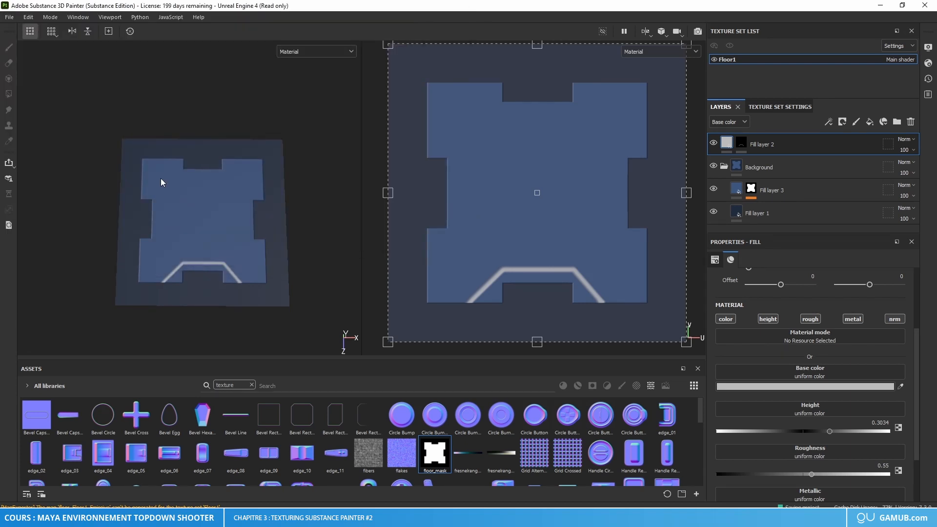
# Step: Open the texture export settings and set the output directory to the Floor folder inside Textures
pyautogui.hotkey('ctrl', 'shift', 'e')
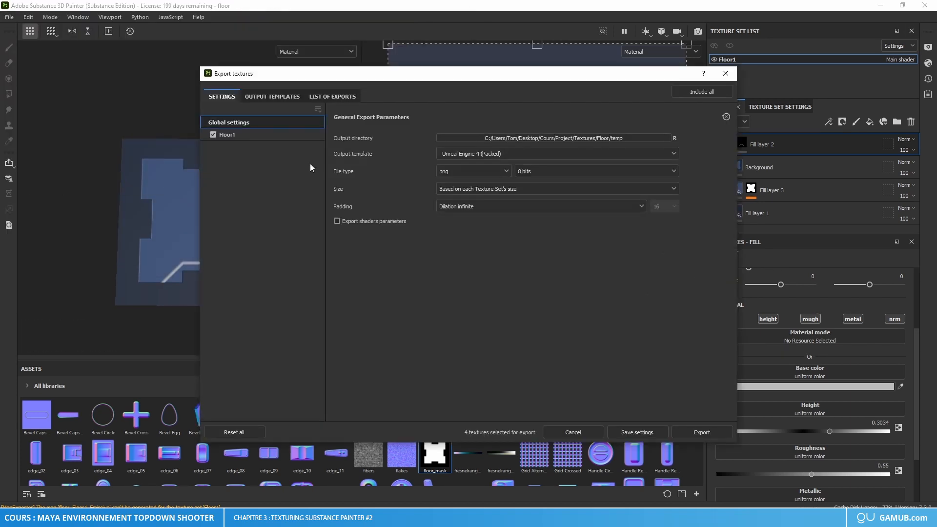
pyautogui.click(584, 134)
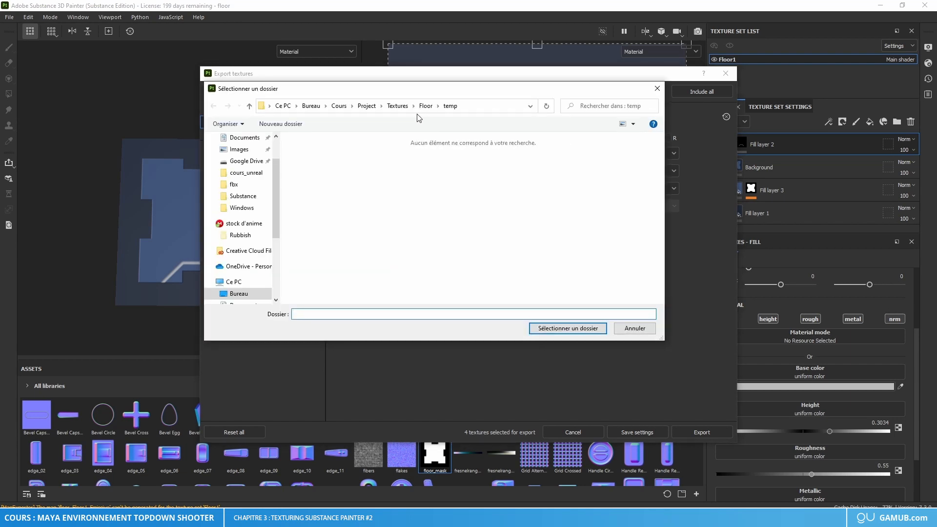
pyautogui.click(397, 106)
pyautogui.click(312, 173)
pyautogui.doubleClick(314, 173)
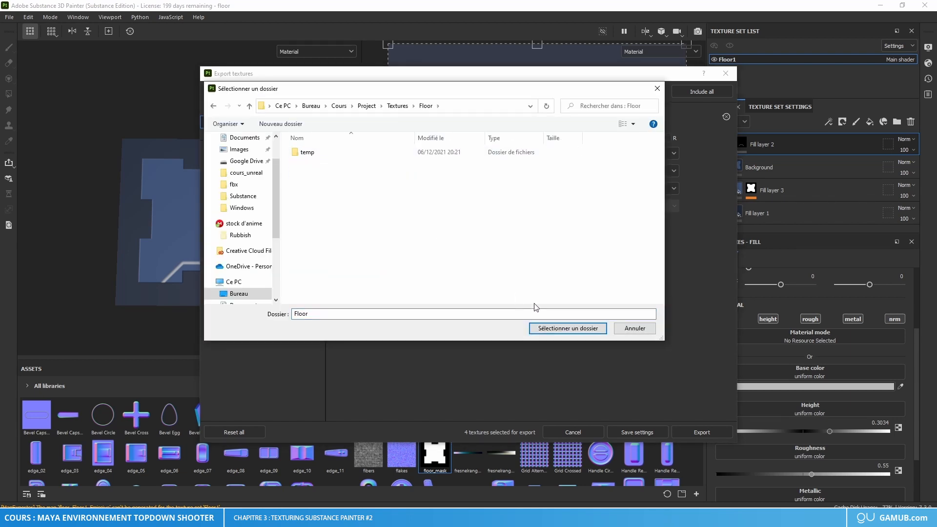
pyautogui.click(552, 325)
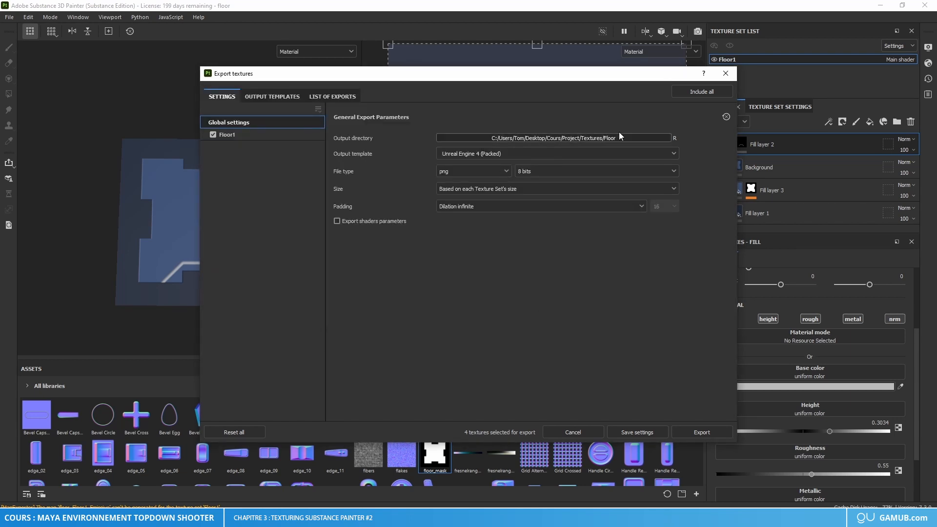
# Step: Set the export file type to targa, export the Floor1 textures and close the export window
pyautogui.click(440, 173)
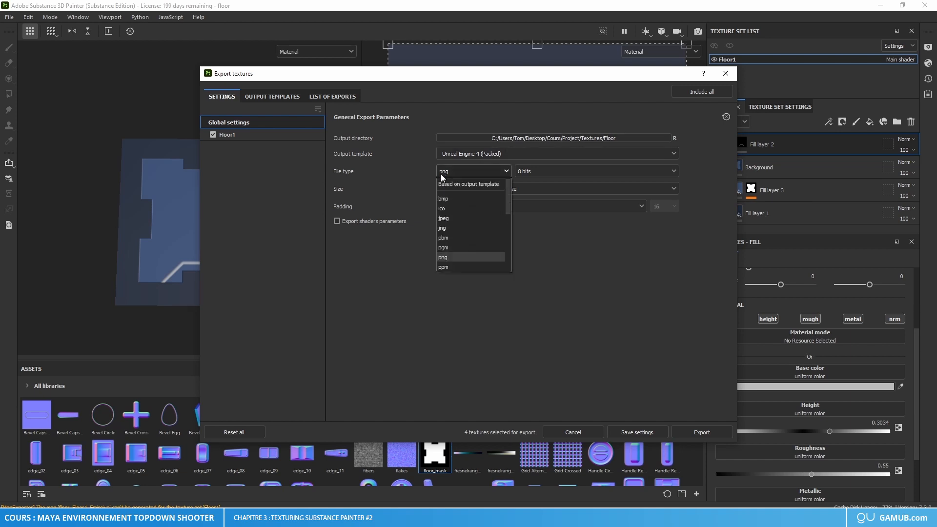
pyautogui.click(453, 223)
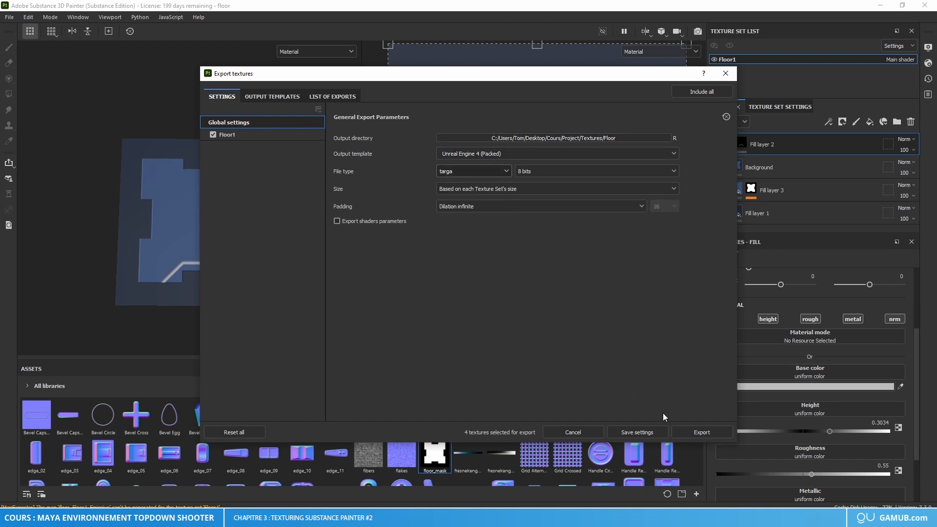
pyautogui.click(713, 432)
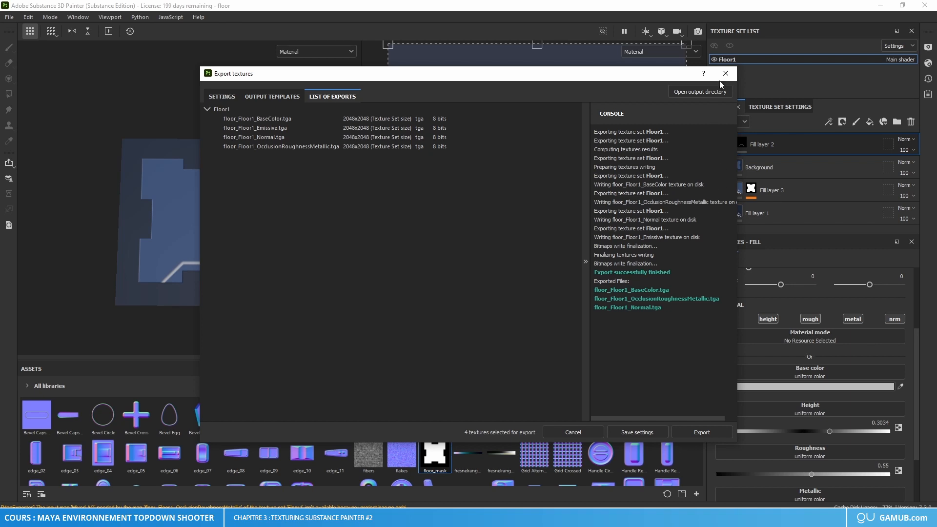
pyautogui.click(725, 74)
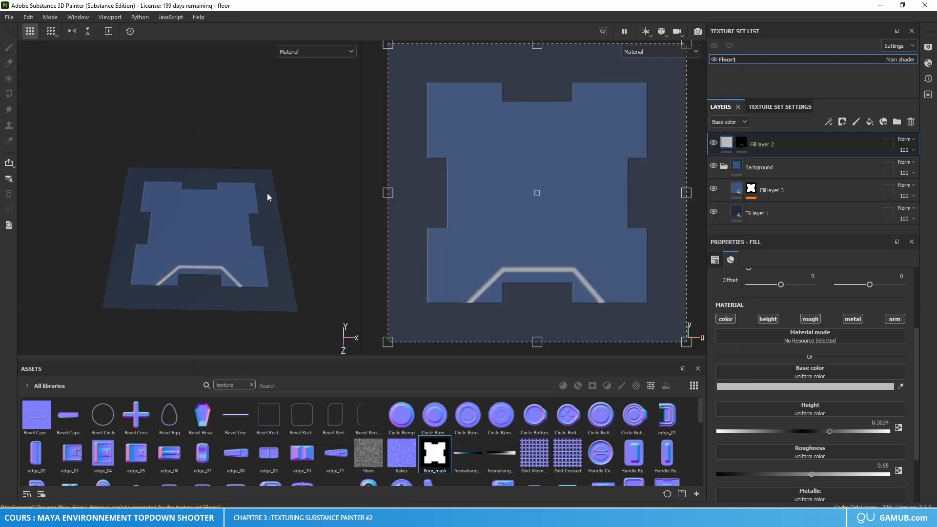